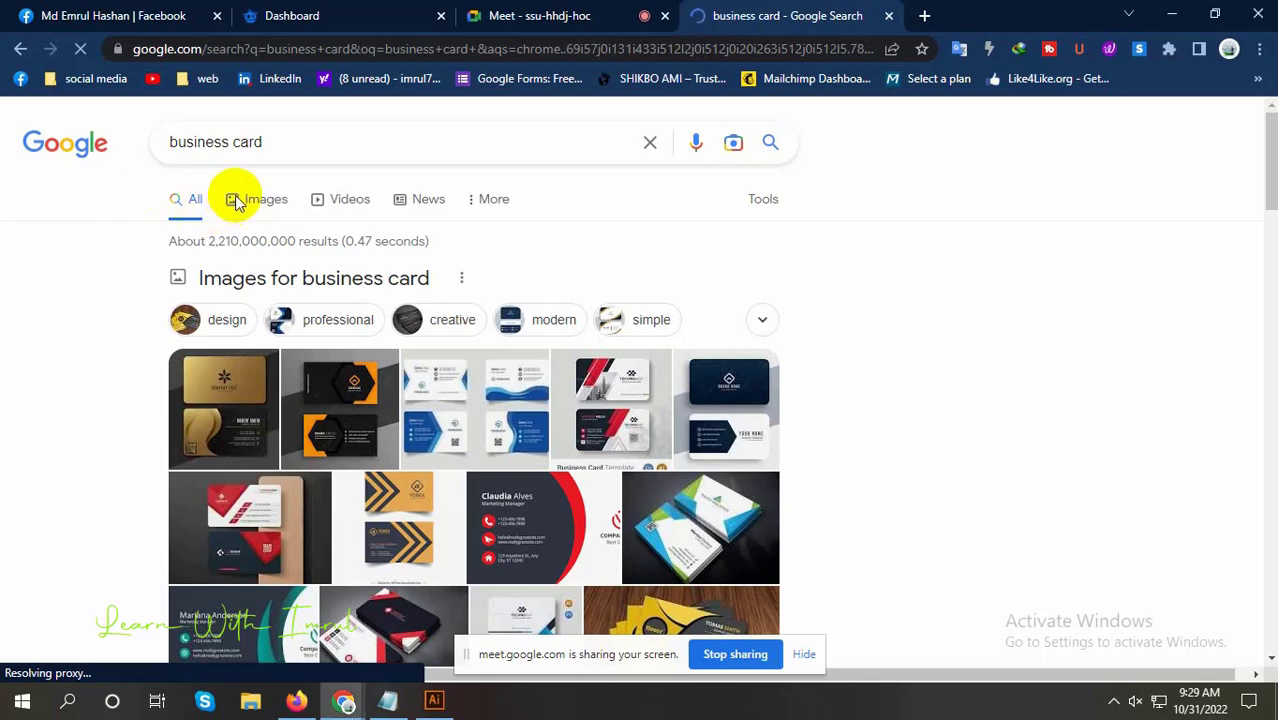
Browse Google Images business card results, previewing a blue Vecteezy design and related cards
click(261, 200)
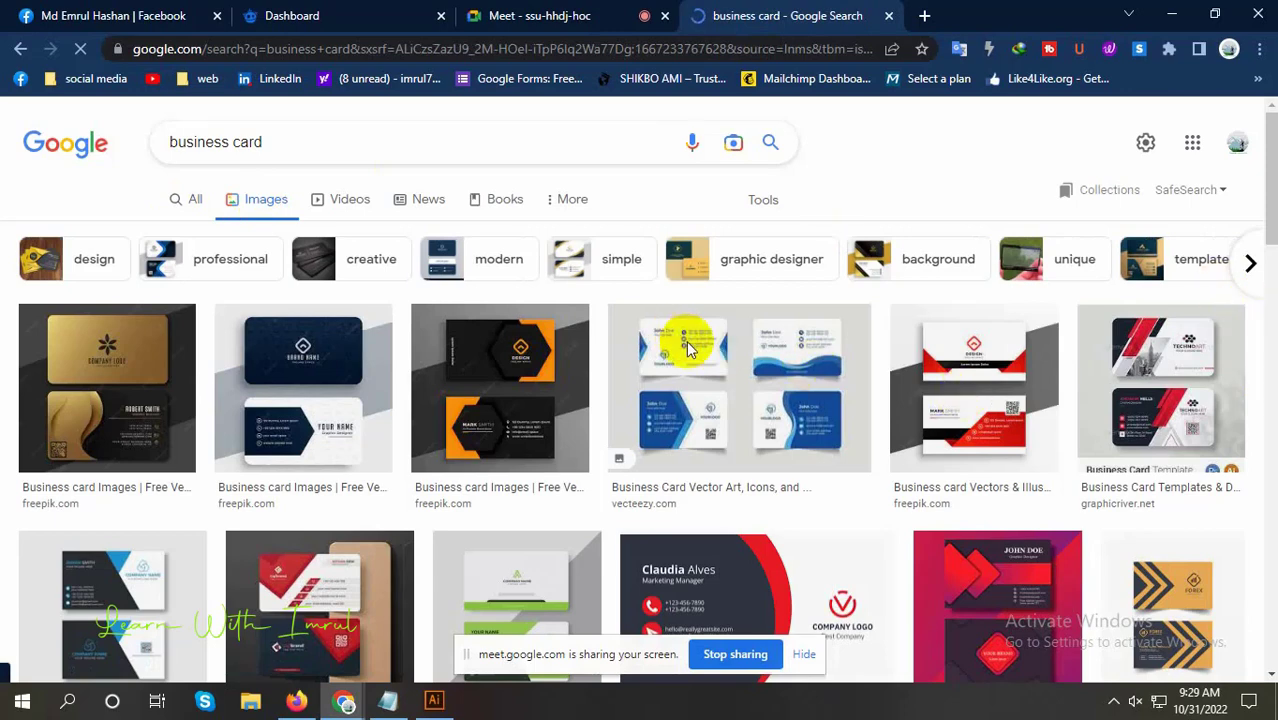
click(726, 396)
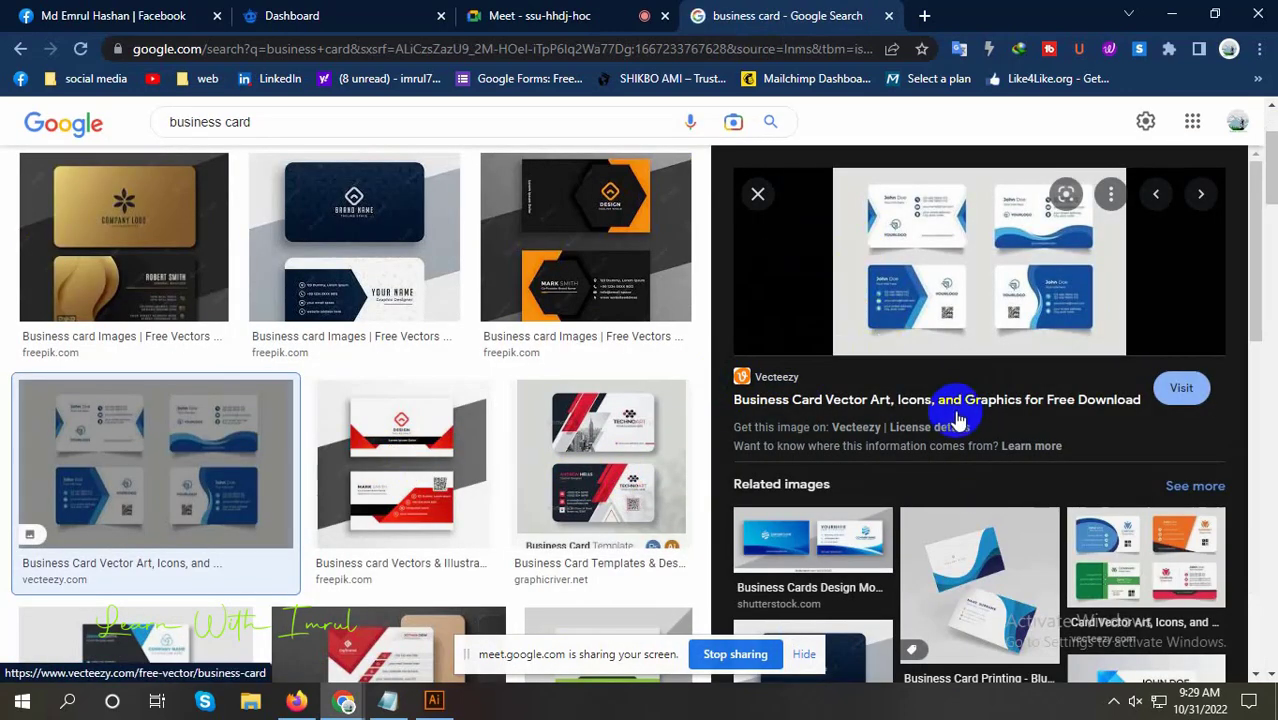
click(975, 400)
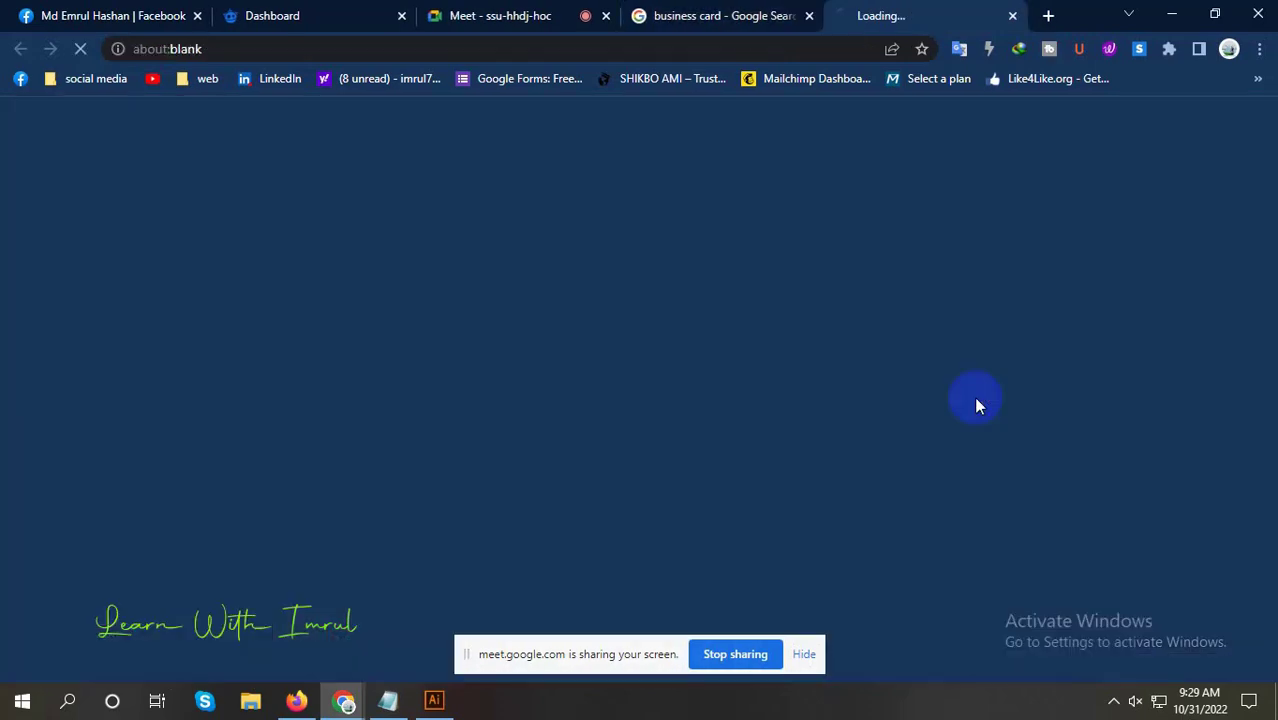
click(710, 15)
scroll(980, 350, down, 3)
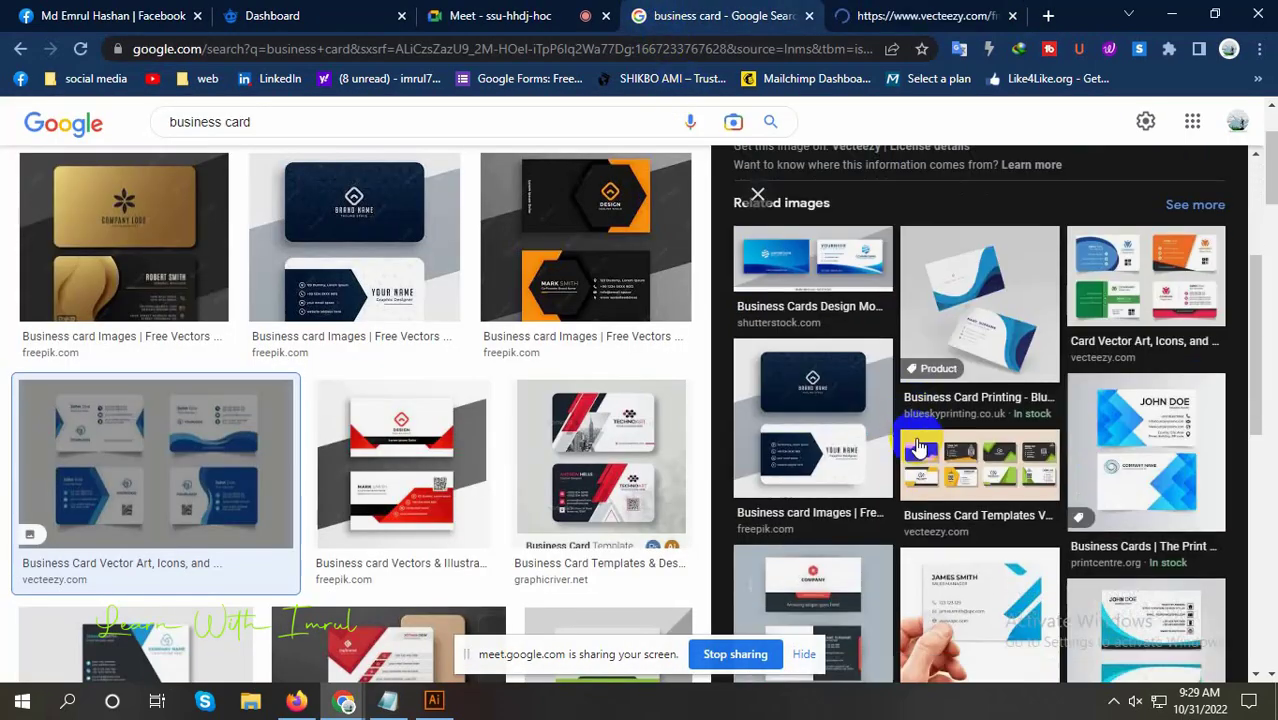
click(980, 302)
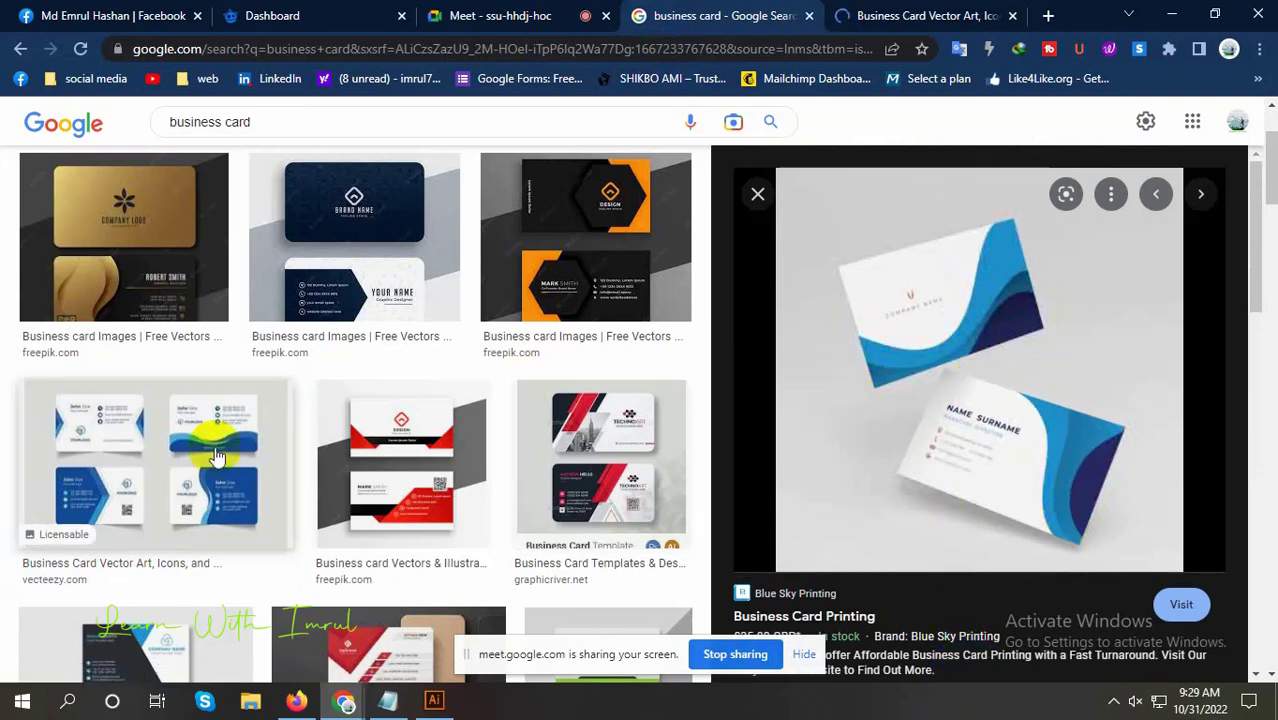
Preview the green-and-white Simple business card and copy its image
scroll(210, 430, down, 2)
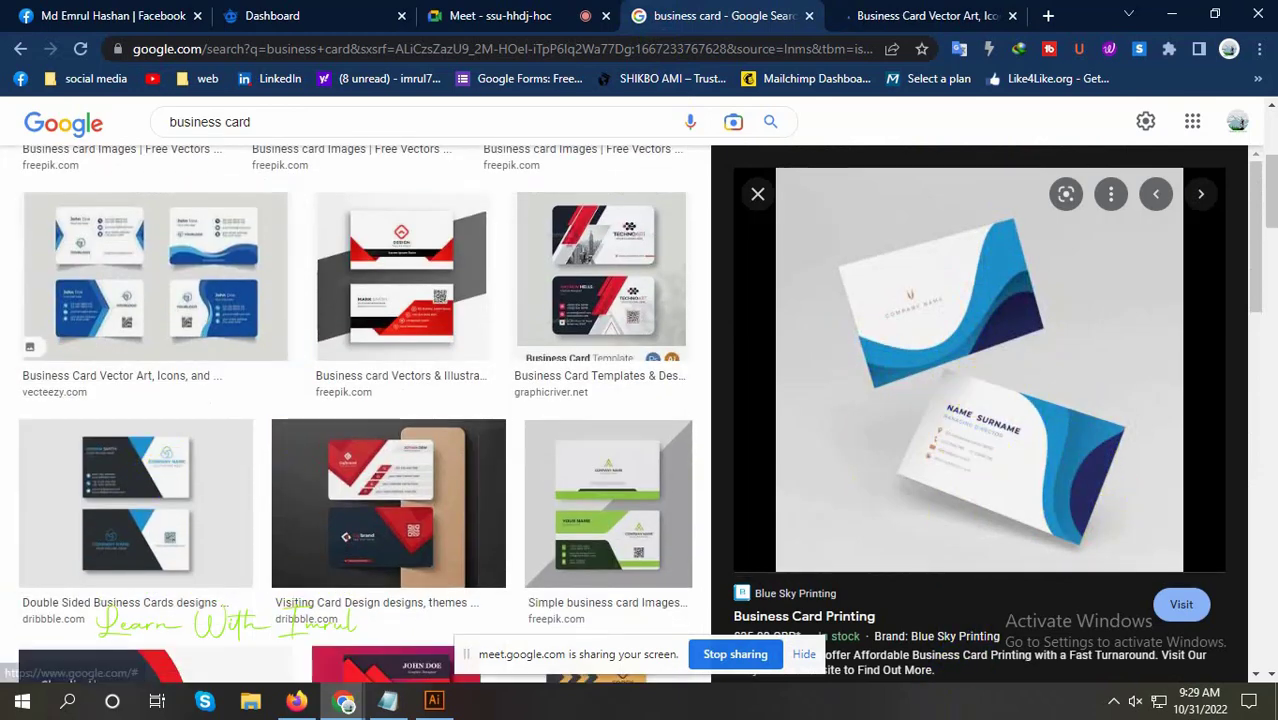
click(1208, 472)
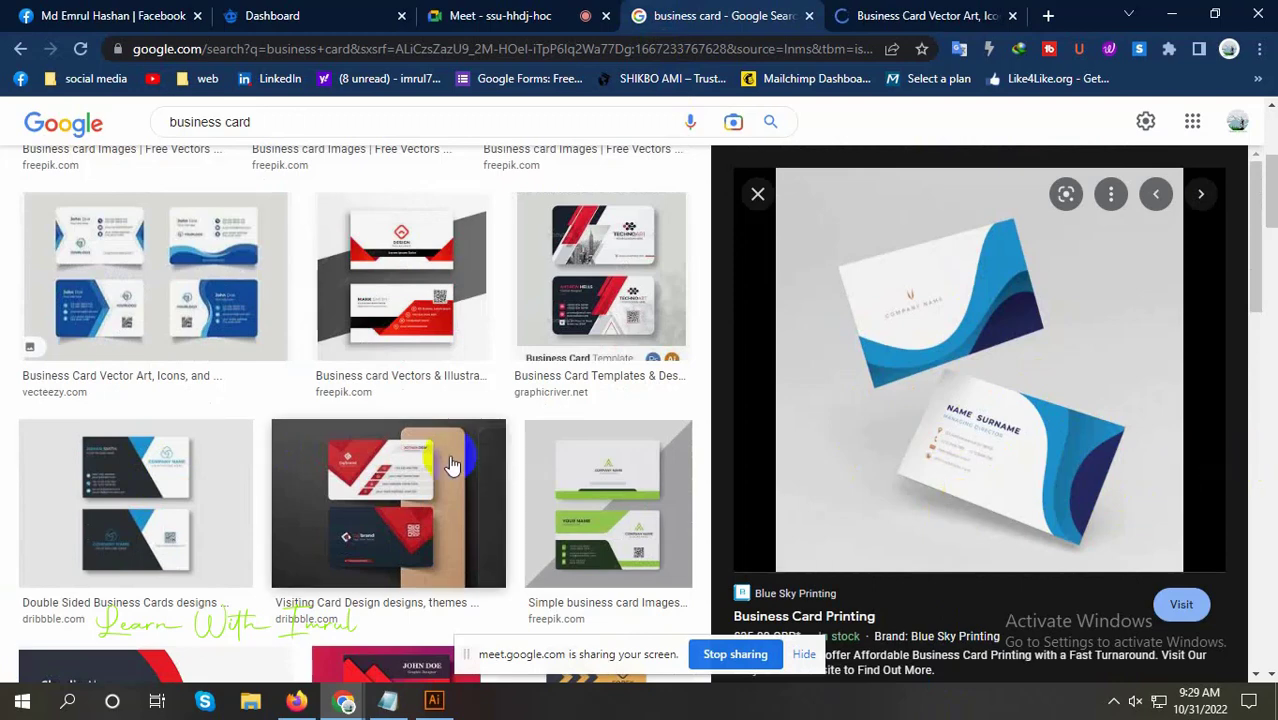
scroll(451, 456, down, 1)
click(635, 422)
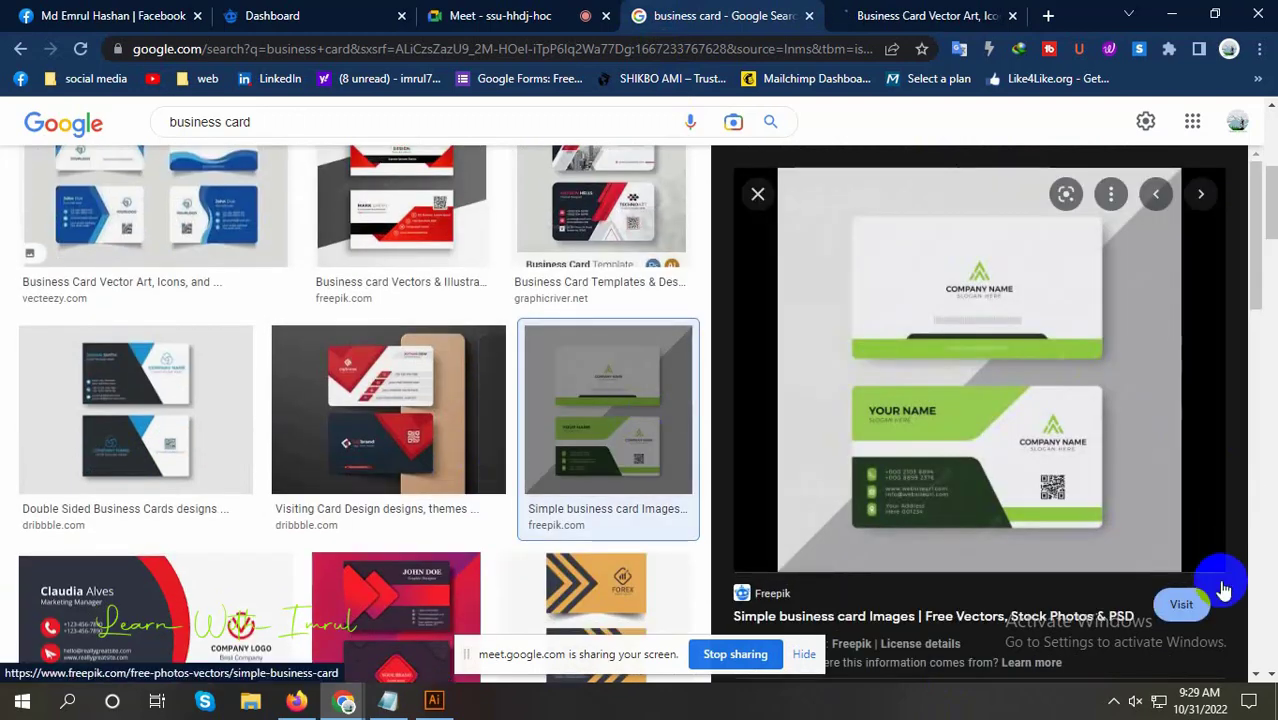
right_click(1066, 320)
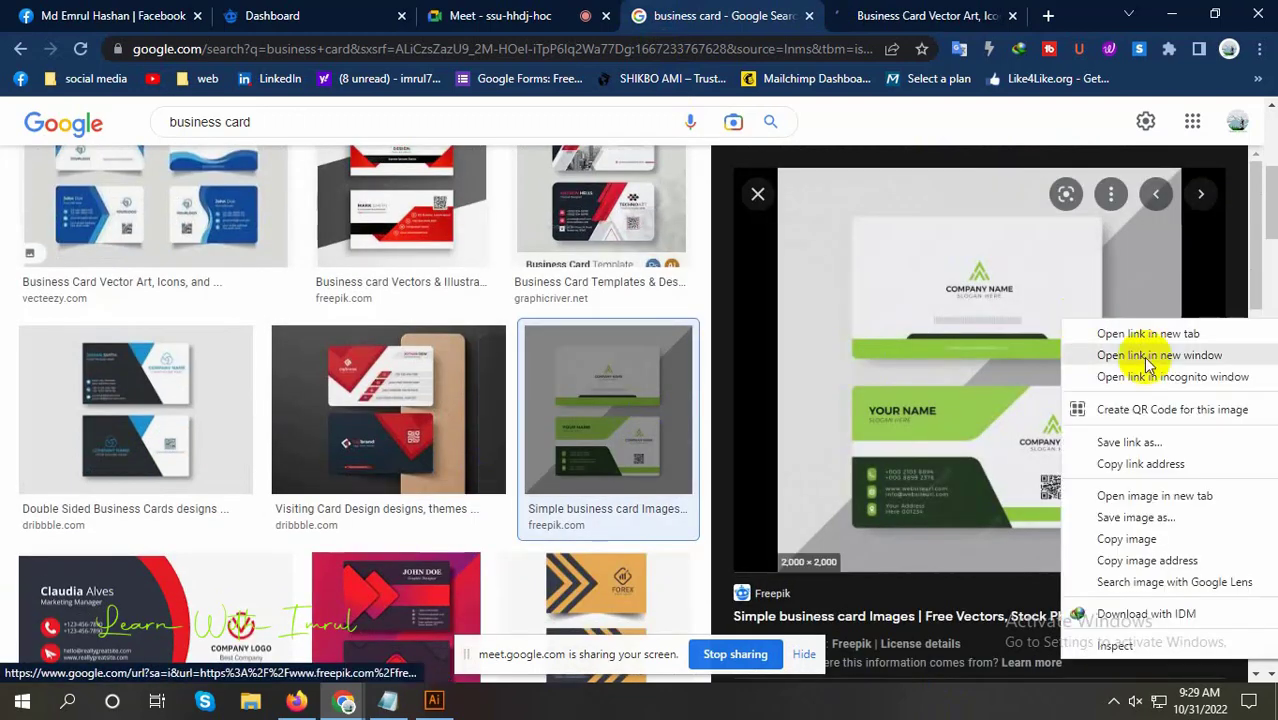
click(1122, 540)
Paste the copied card image into Illustrator and move it off the artboard
click(430, 702)
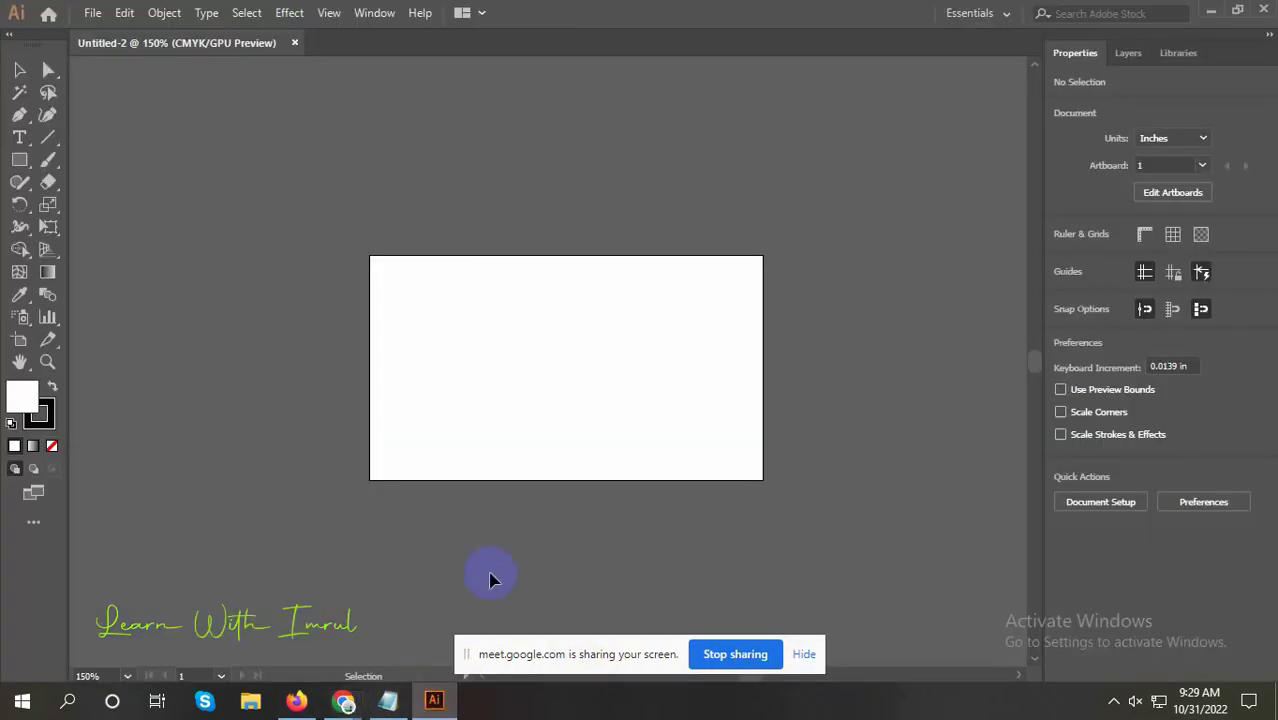
key(ctrl+v)
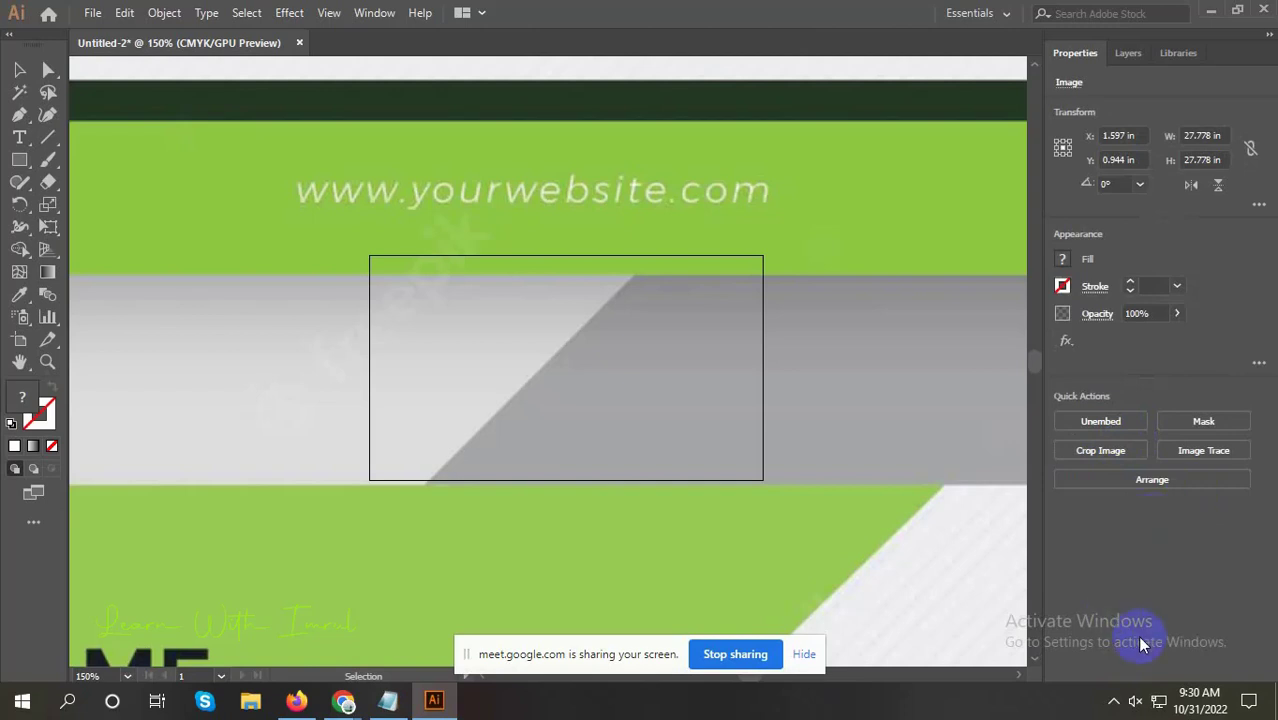
scroll(905, 110, down, 5)
scroll(880, 125, down, 2)
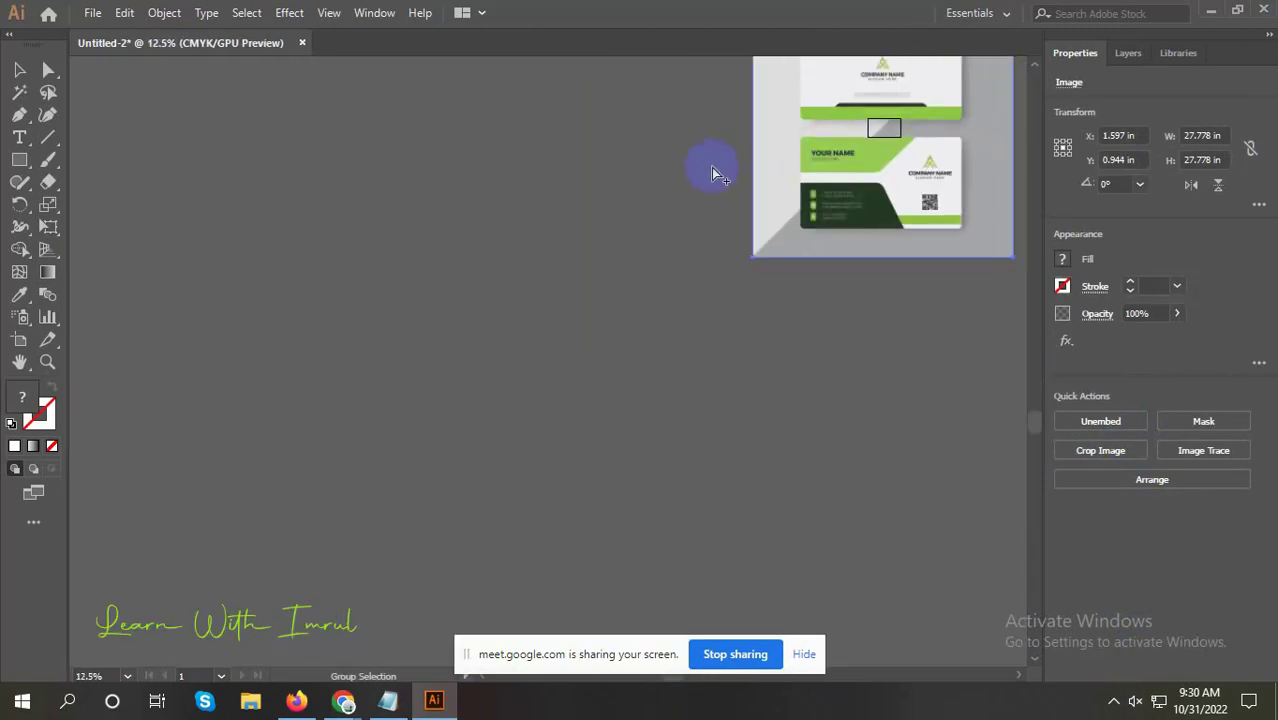
key(ctrl+0)
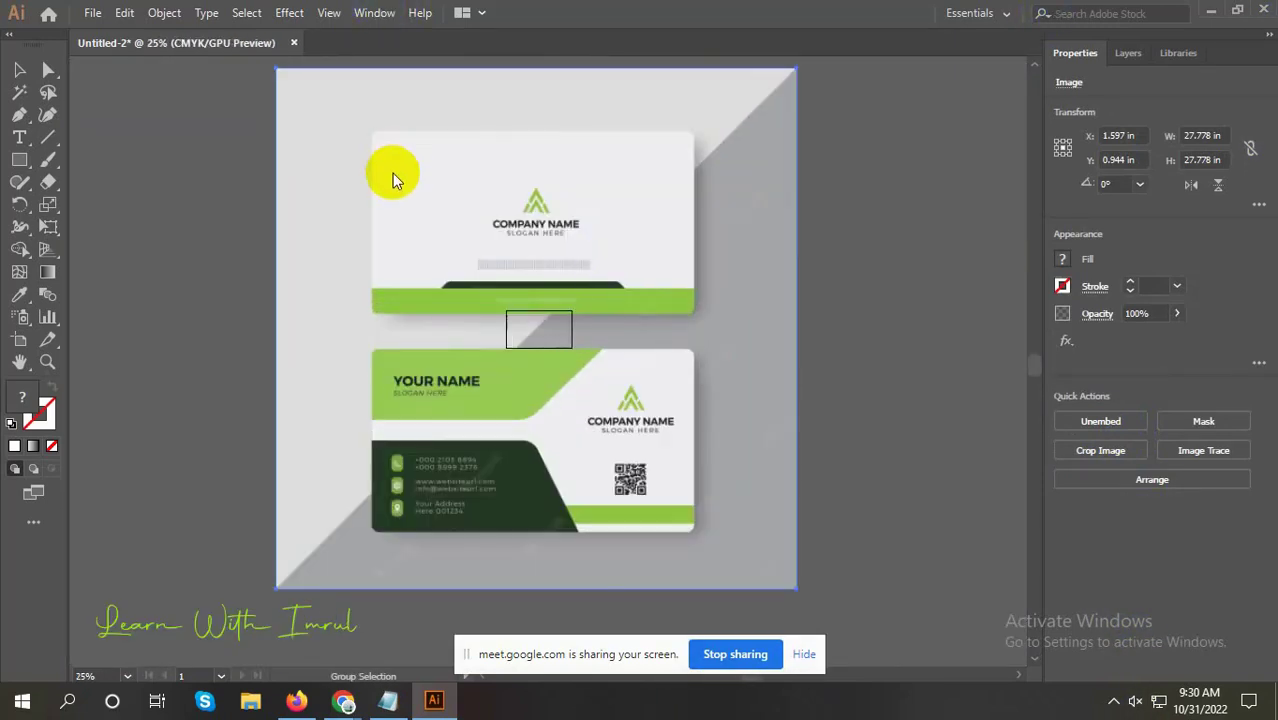
mouse_move(295, 280)
mouse_down()
mouse_move(842, 350)
mouse_move(607, 242)
mouse_up()
Shrink the reference image proportionally to about 1.9 in square
scroll(530, 350, up, 2)
scroll(540, 360, down, 2)
scroll(607, 242, down, 4)
mouse_move(710, 206)
mouse_down()
mouse_move(645, 290)
mouse_move(610, 300)
mouse_up()
key(ctrl+z)
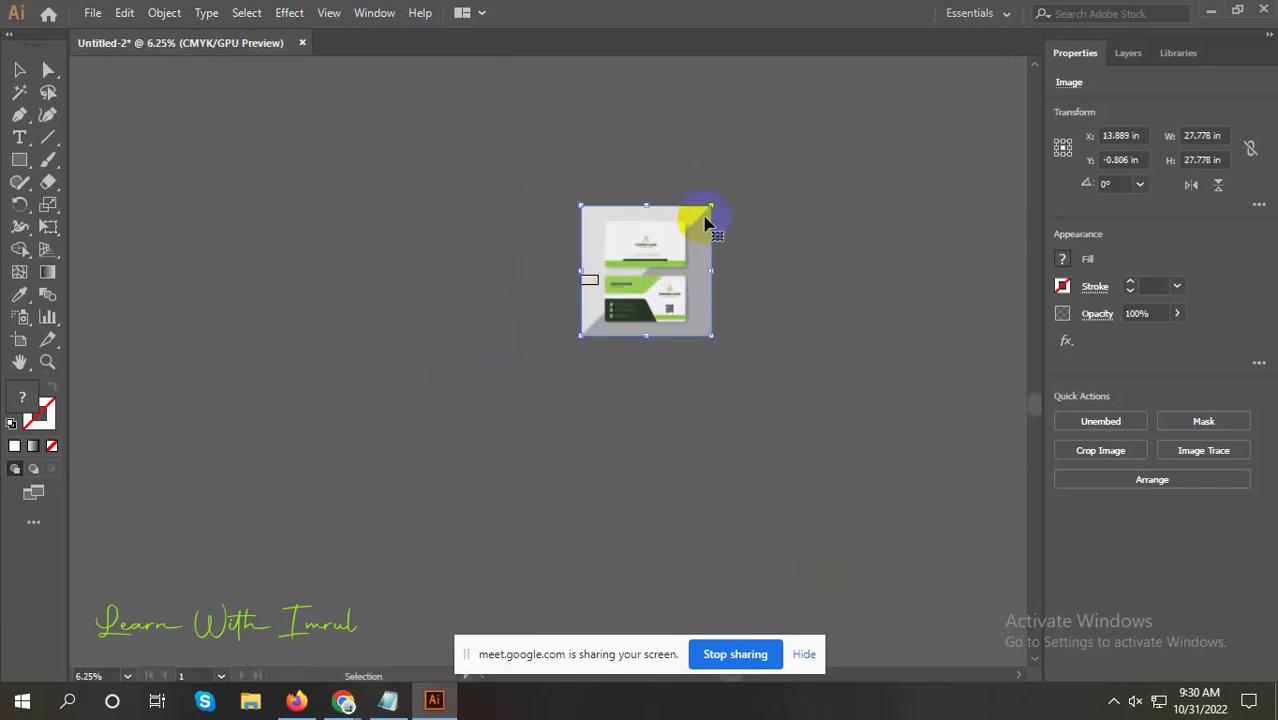
drag(709, 204, 648, 272)
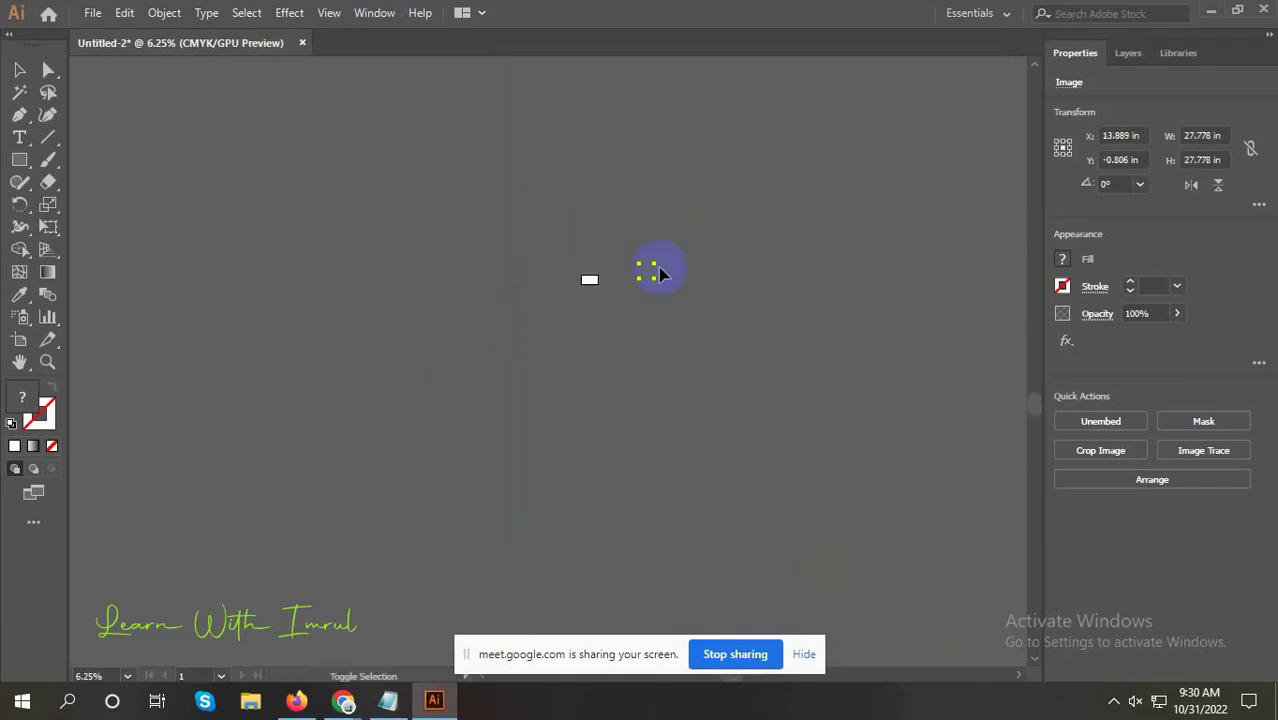
scroll(633, 290, up, 5)
scroll(747, 171, up, 2)
key(ctrl+z)
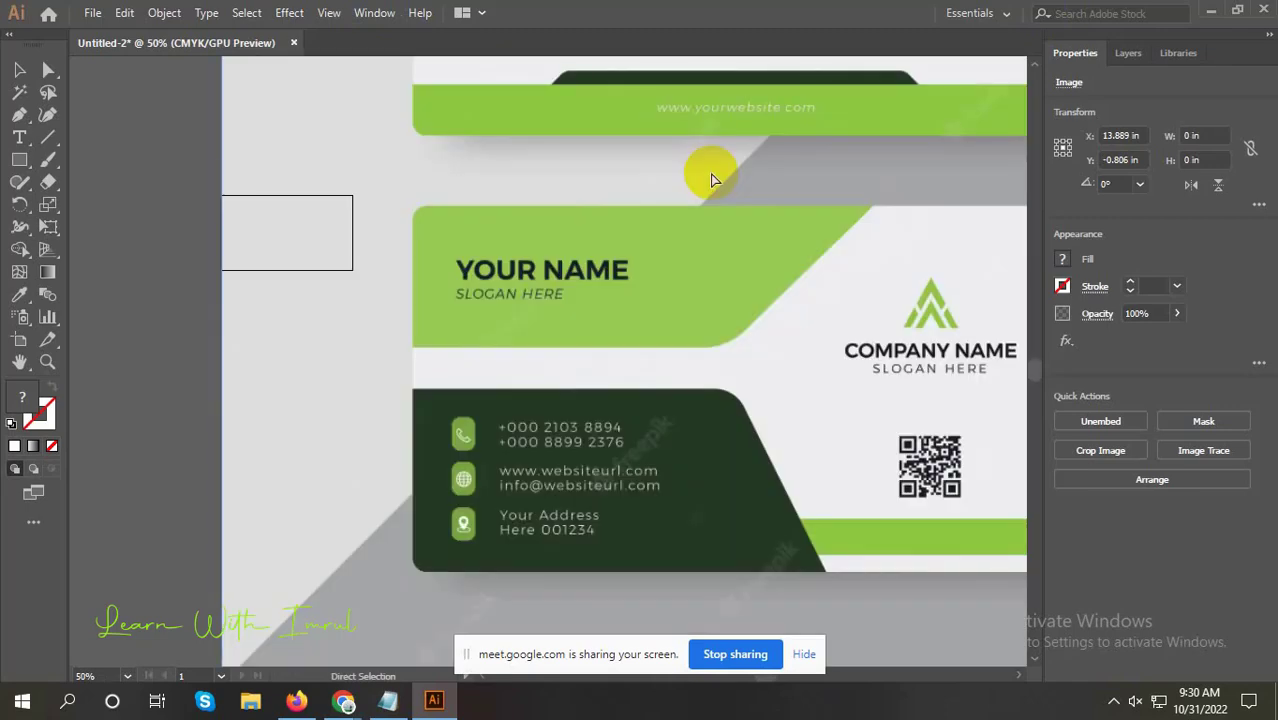
scroll(670, 252, down, 5)
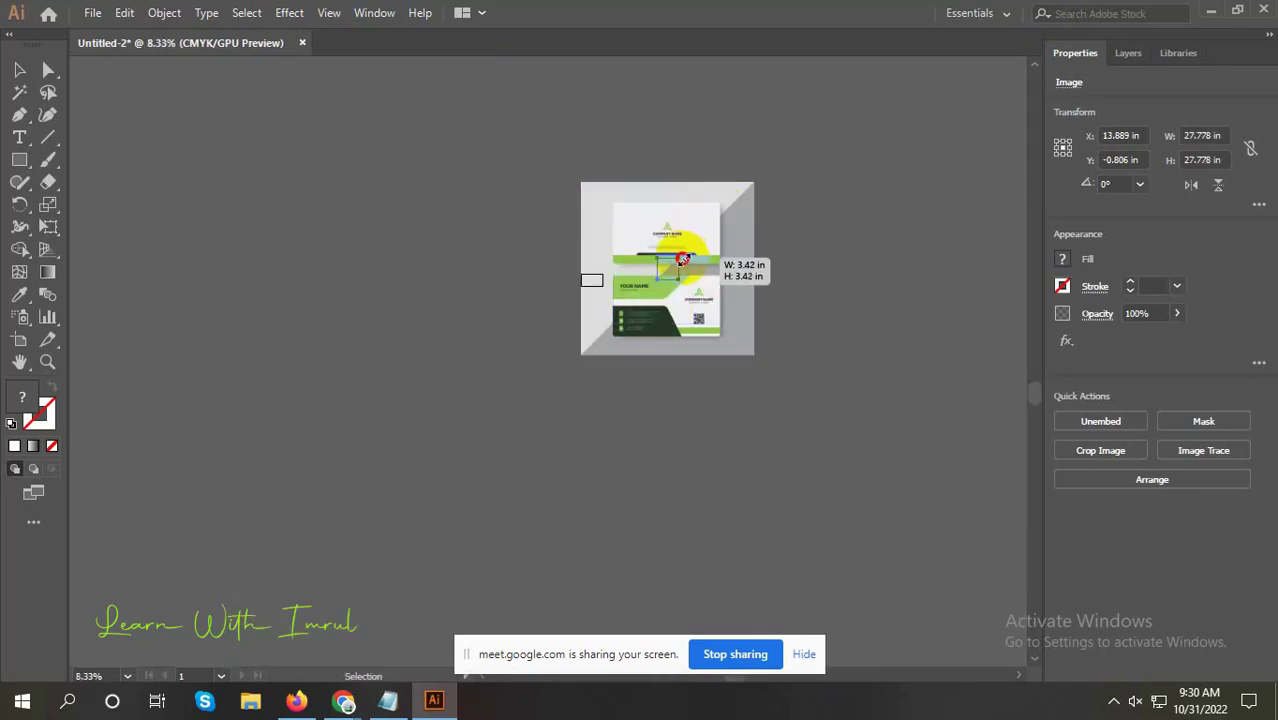
drag(755, 185, 713, 270)
Position the 1.917 in reference thumbnail just left of the blank artboard
scroll(625, 307, up, 1)
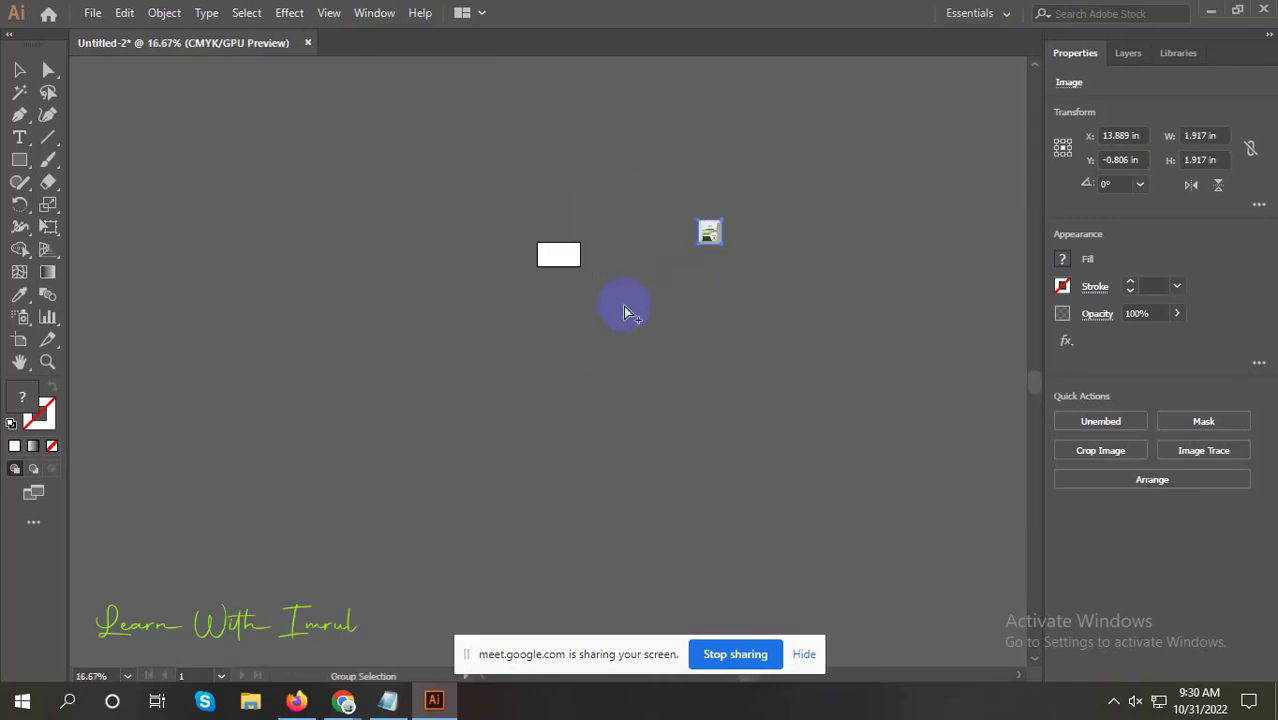
scroll(540, 245, up, 5)
scroll(540, 275, down, 4)
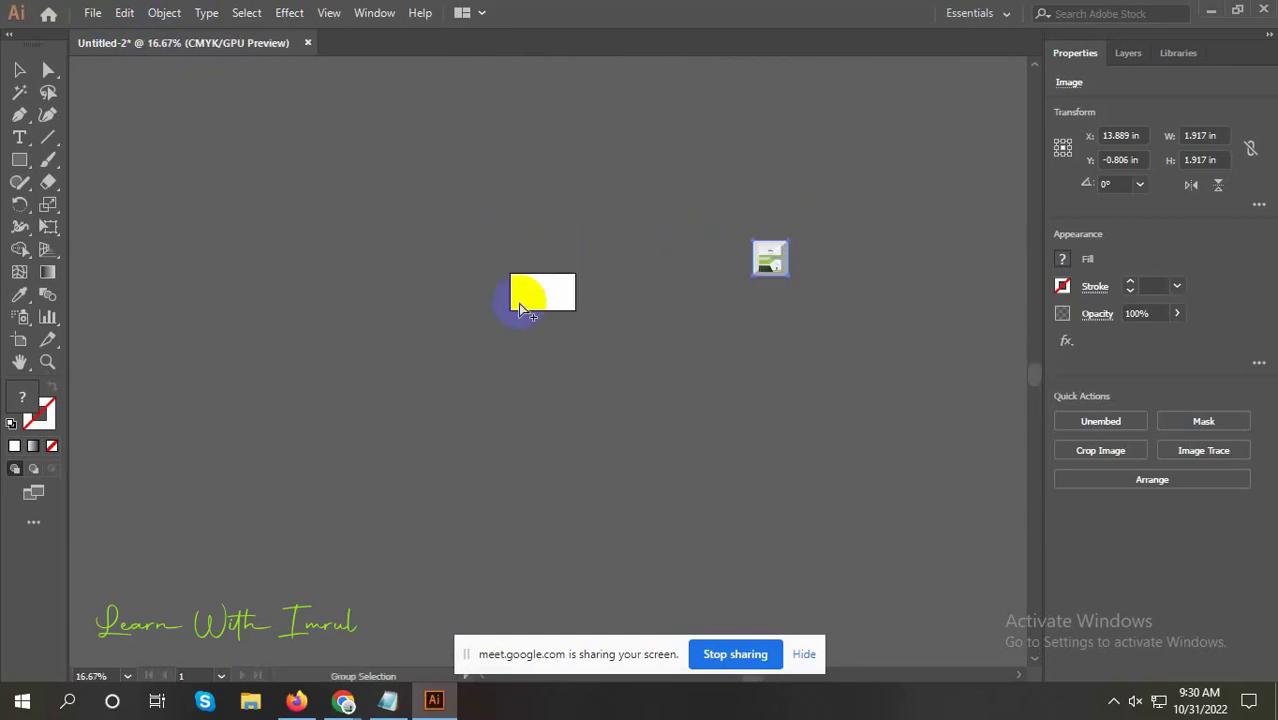
scroll(525, 296, up, 2)
drag(1015, 225, 675, 291)
scroll(576, 314, up, 3)
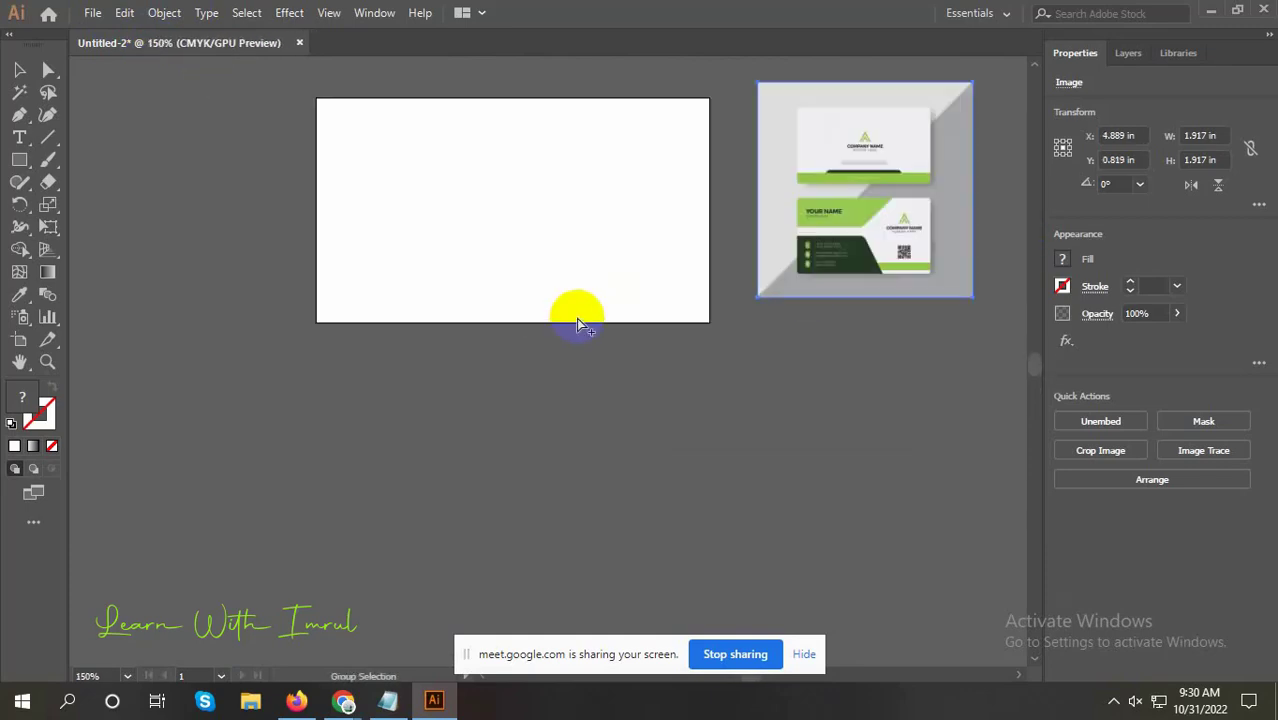
scroll(576, 314, up, 1)
scroll(576, 314, down, 1)
scroll(565, 95, up, 1)
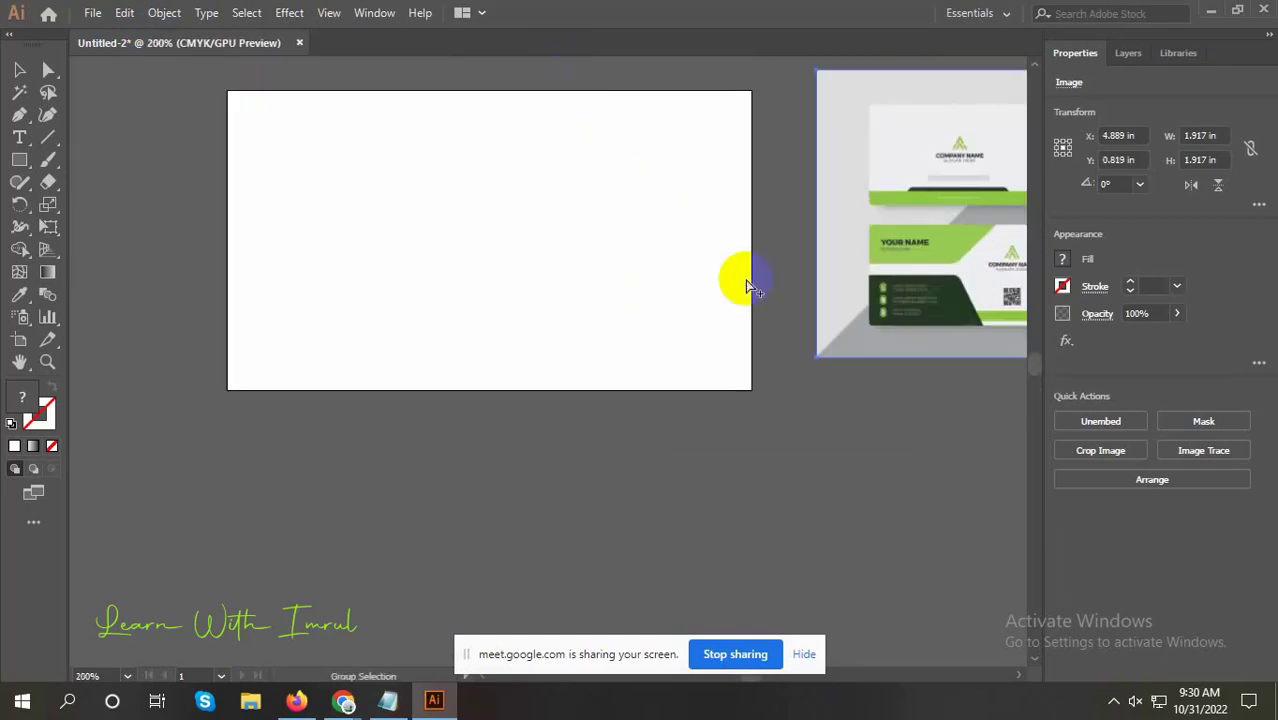
scroll(742, 277, down, 1)
drag(847, 222, 242, 148)
scroll(305, 162, up, 1)
scroll(305, 162, up, 1)
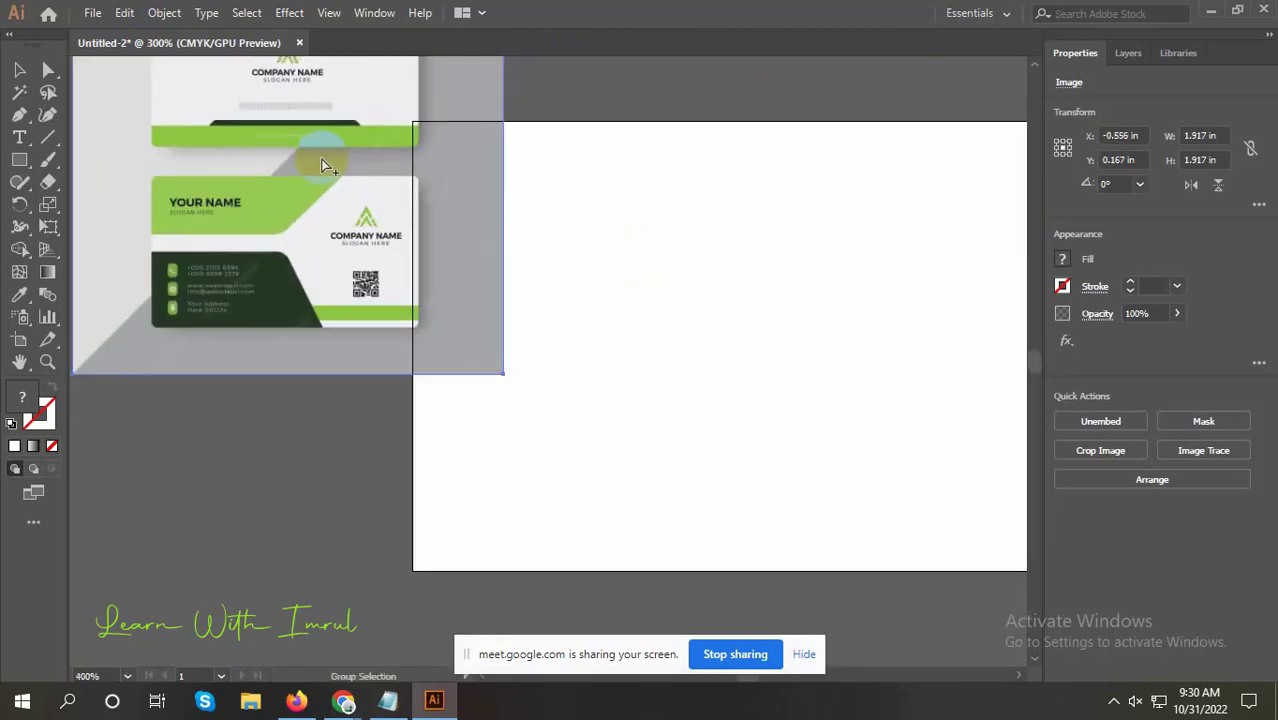
scroll(322, 162, down, 1)
drag(368, 207, 258, 190)
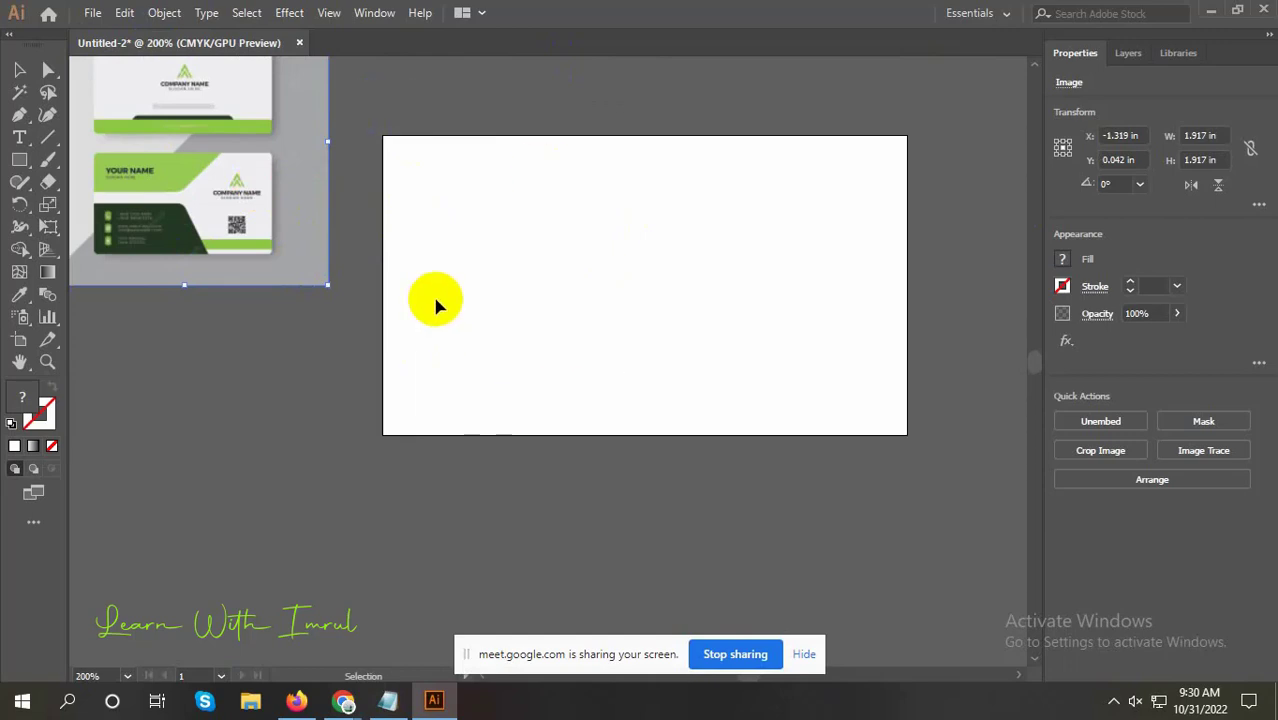
scroll(436, 305, up, 1)
drag(246, 229, 295, 250)
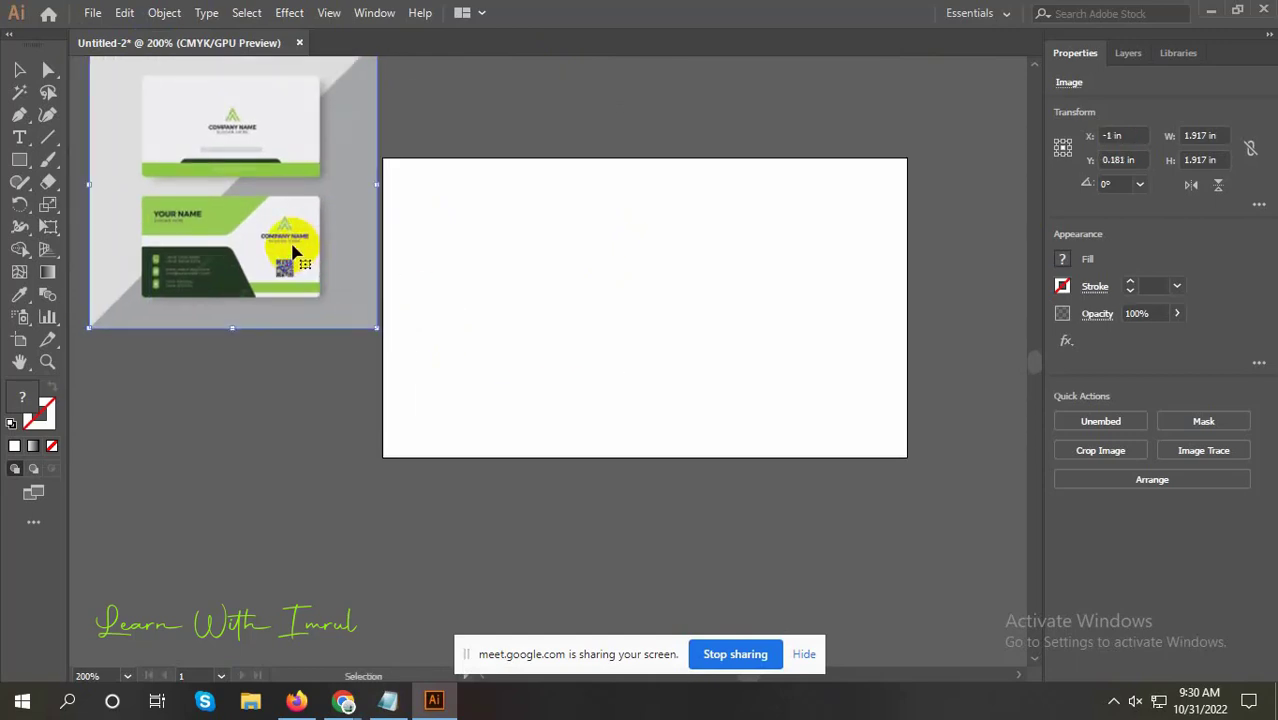
Draw a band across the artboard's top and fill it with the reference card's green
click(19, 160)
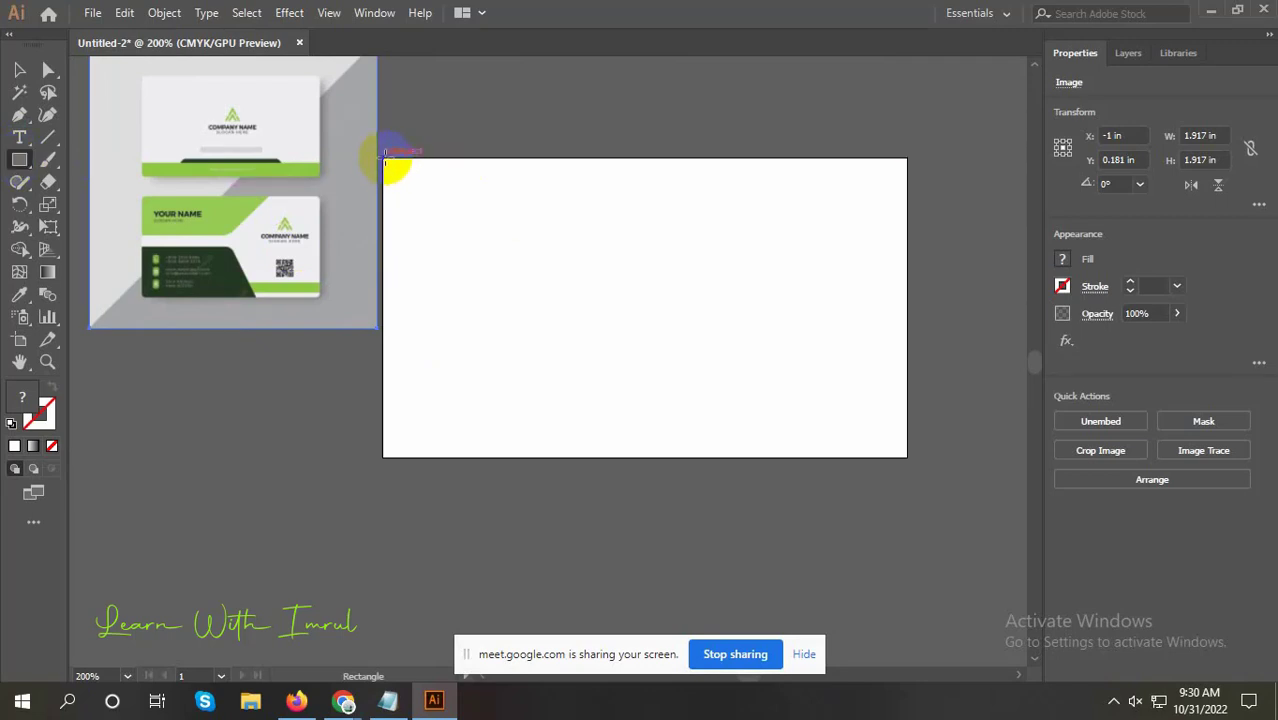
drag(383, 158, 694, 233)
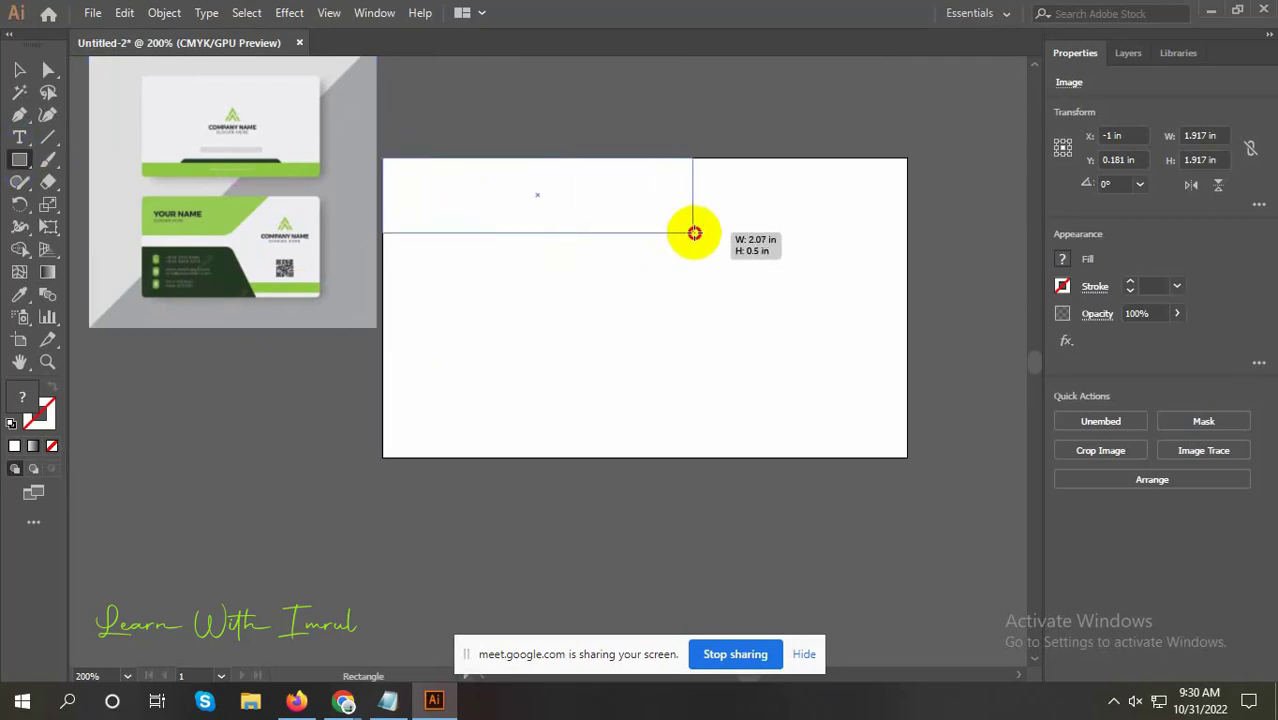
drag(696, 234, 697, 236)
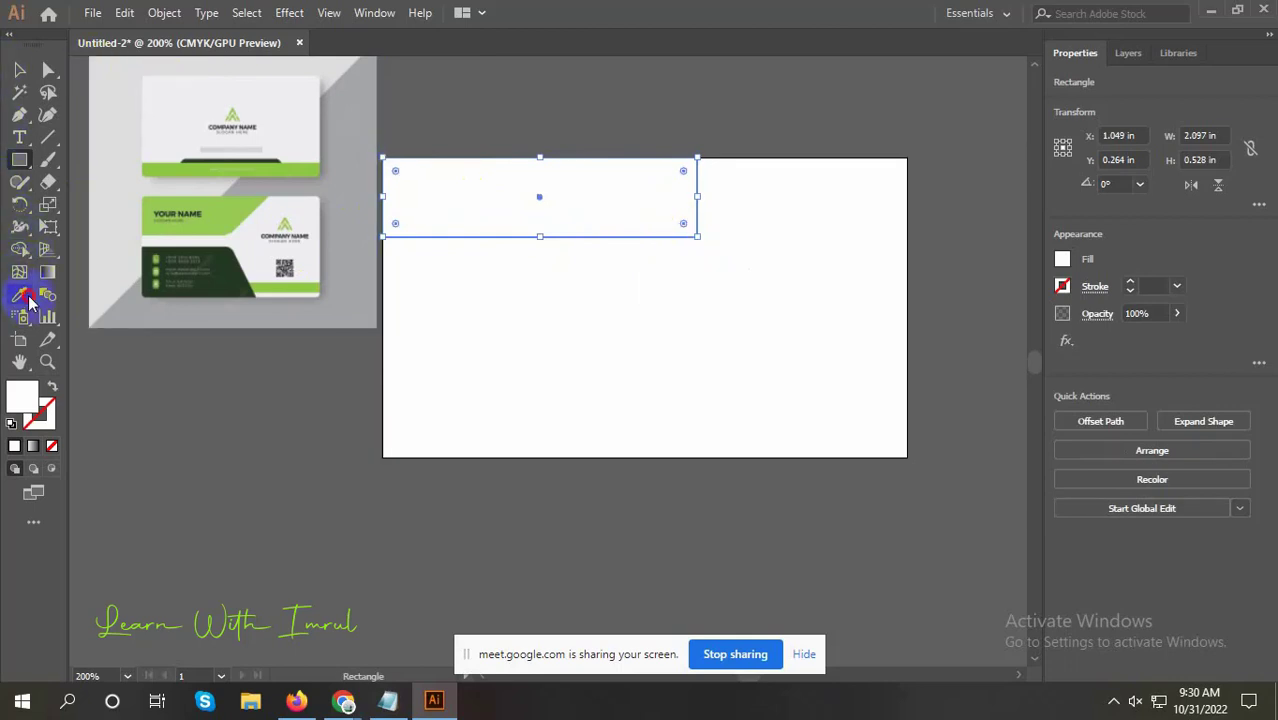
click(216, 208)
click(19, 69)
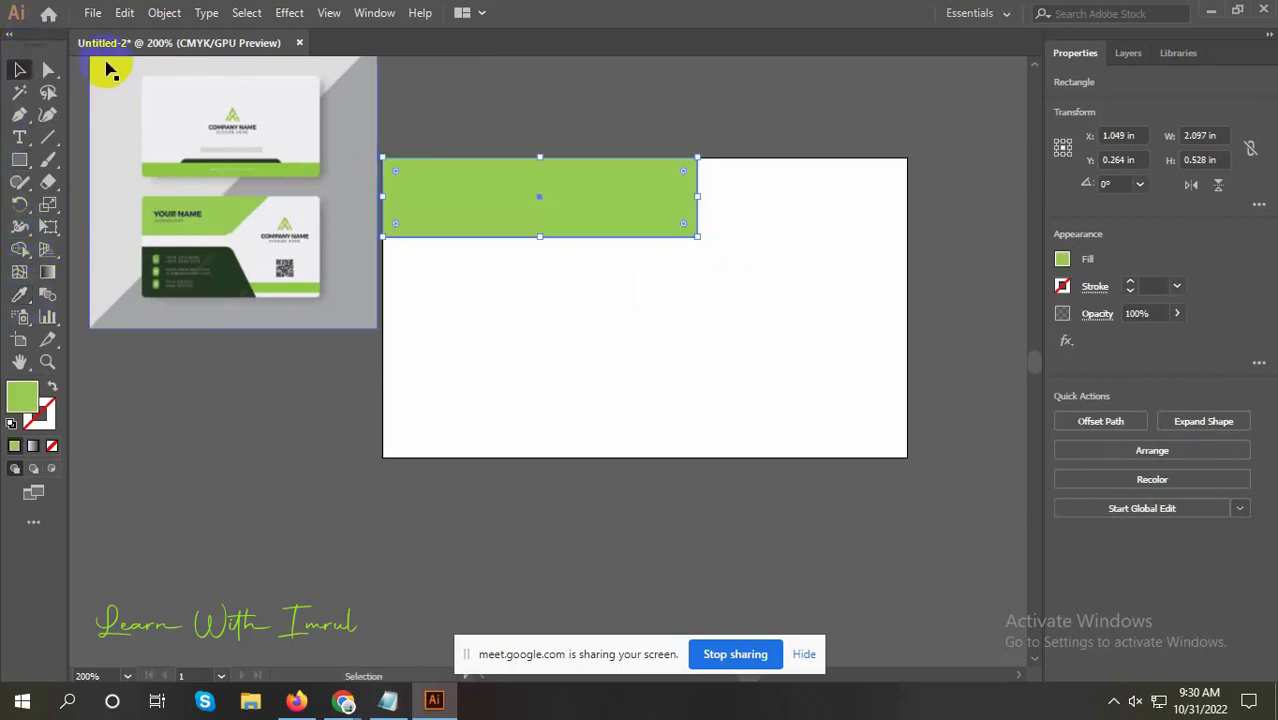
click(545, 62)
click(625, 195)
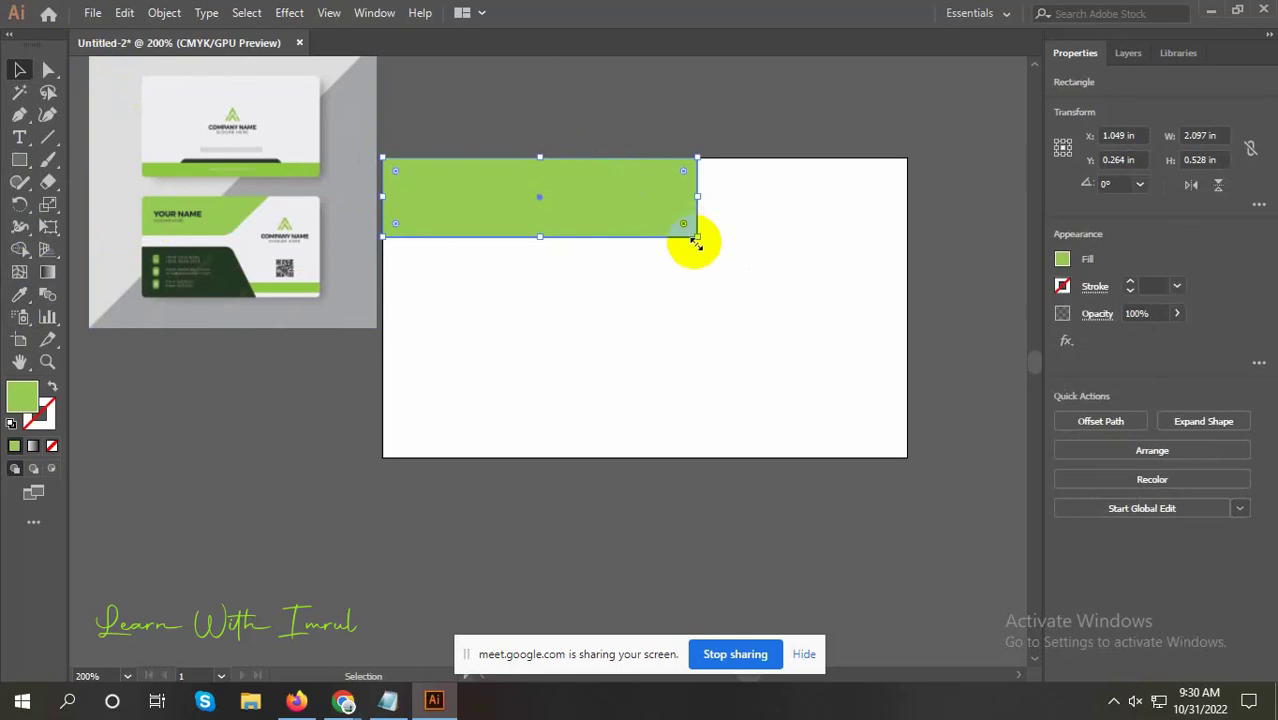
Try rounding and moving the band's bottom-right corner point, undoing the misstep
click(48, 69)
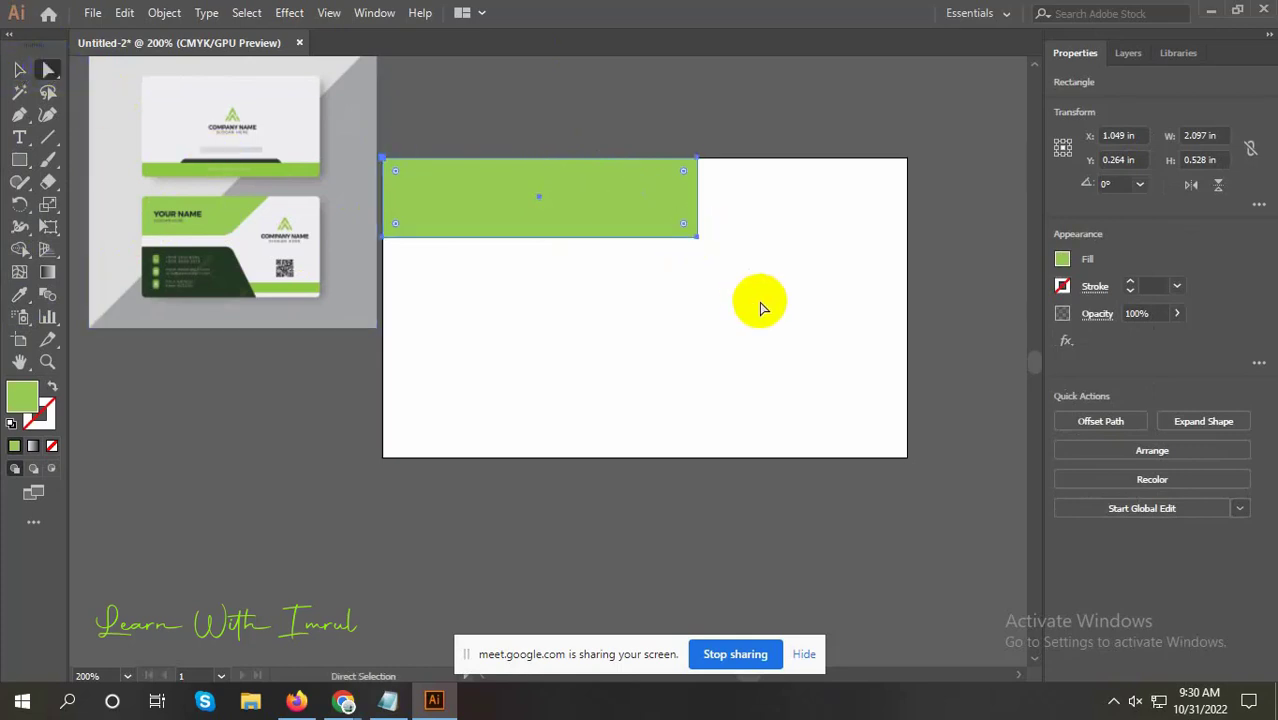
click(697, 238)
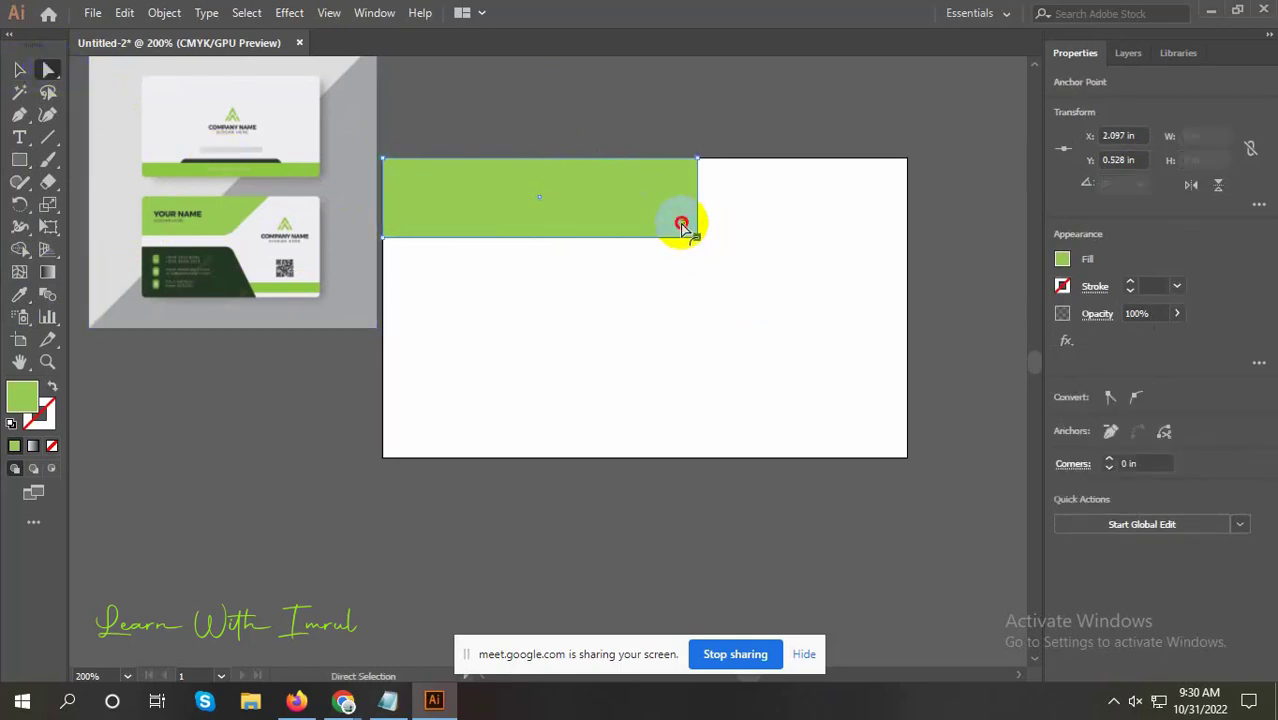
drag(681, 224, 557, 184)
click(557, 184)
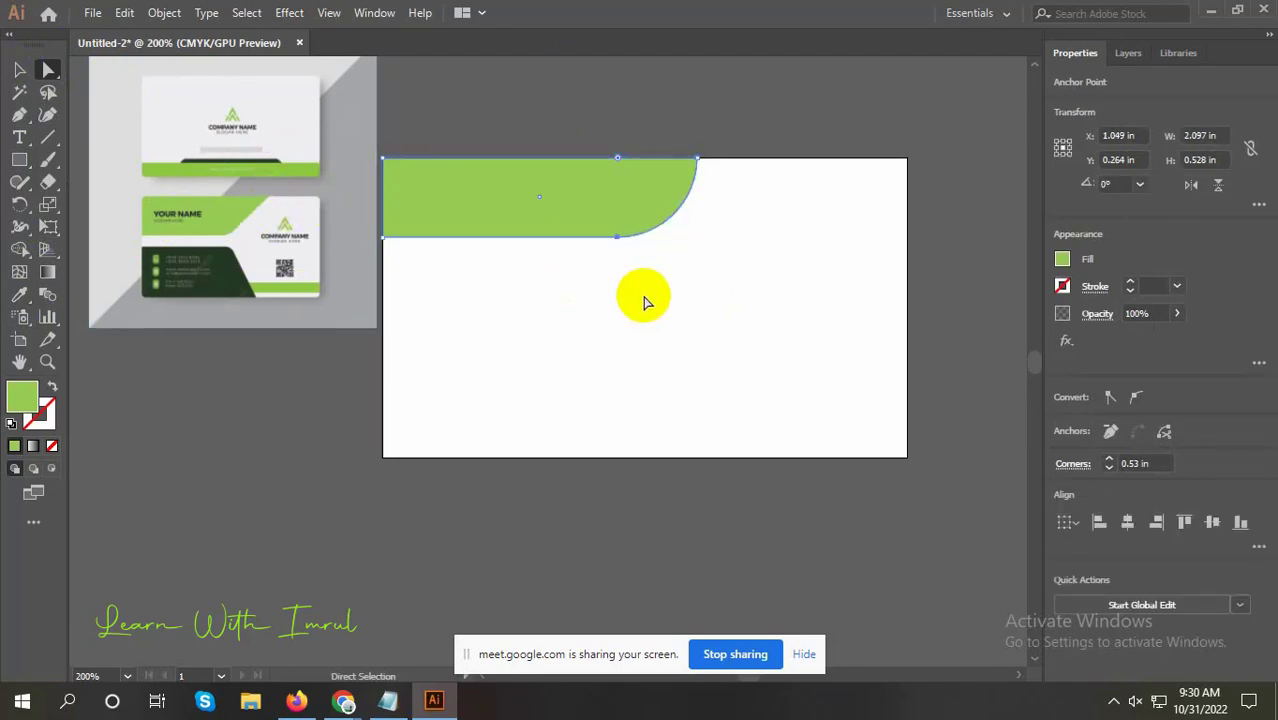
click(545, 198)
drag(540, 204, 566, 214)
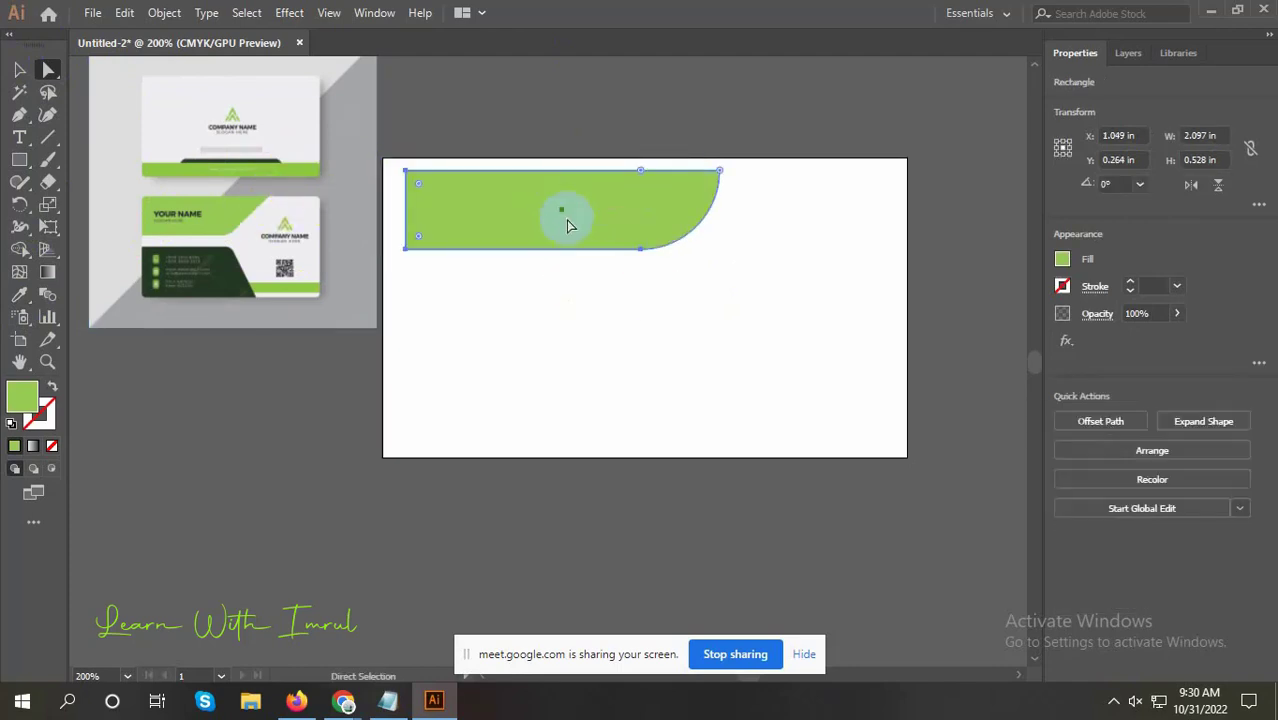
key(ctrl+z)
key(ctrl+z)
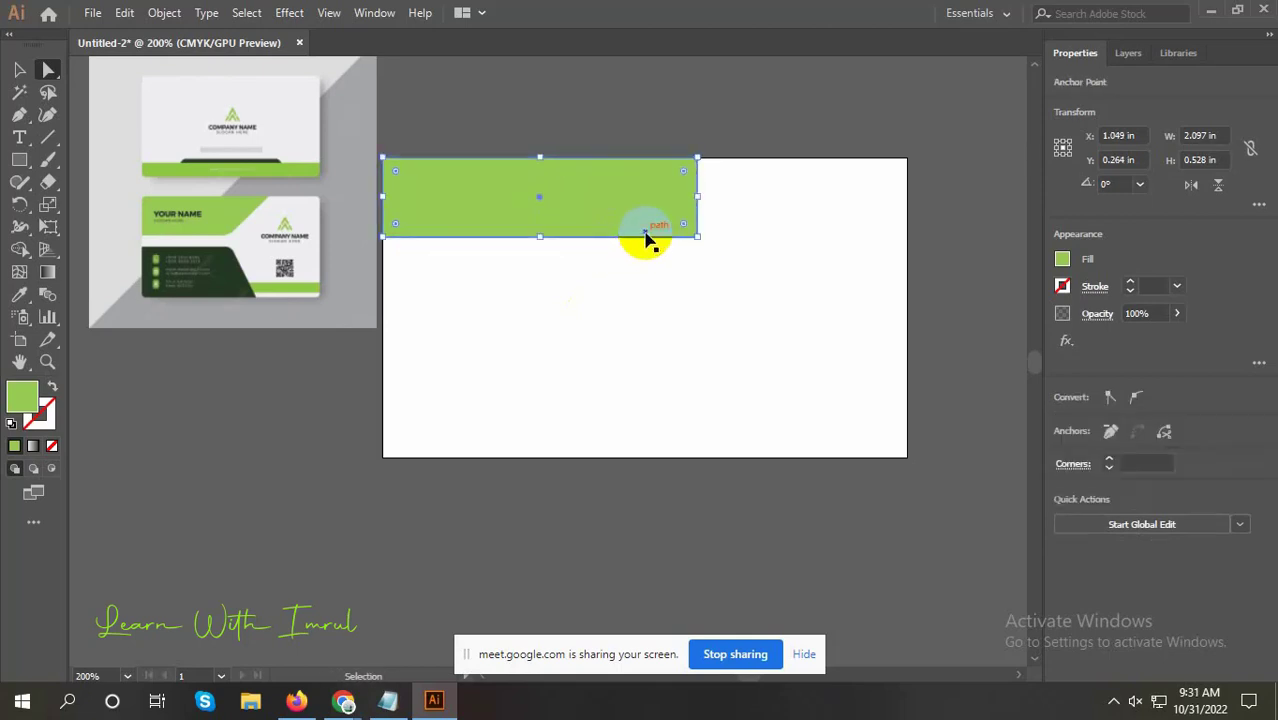
mouse_move(683, 224)
mouse_down()
mouse_move(584, 219)
mouse_move(685, 214)
mouse_up()
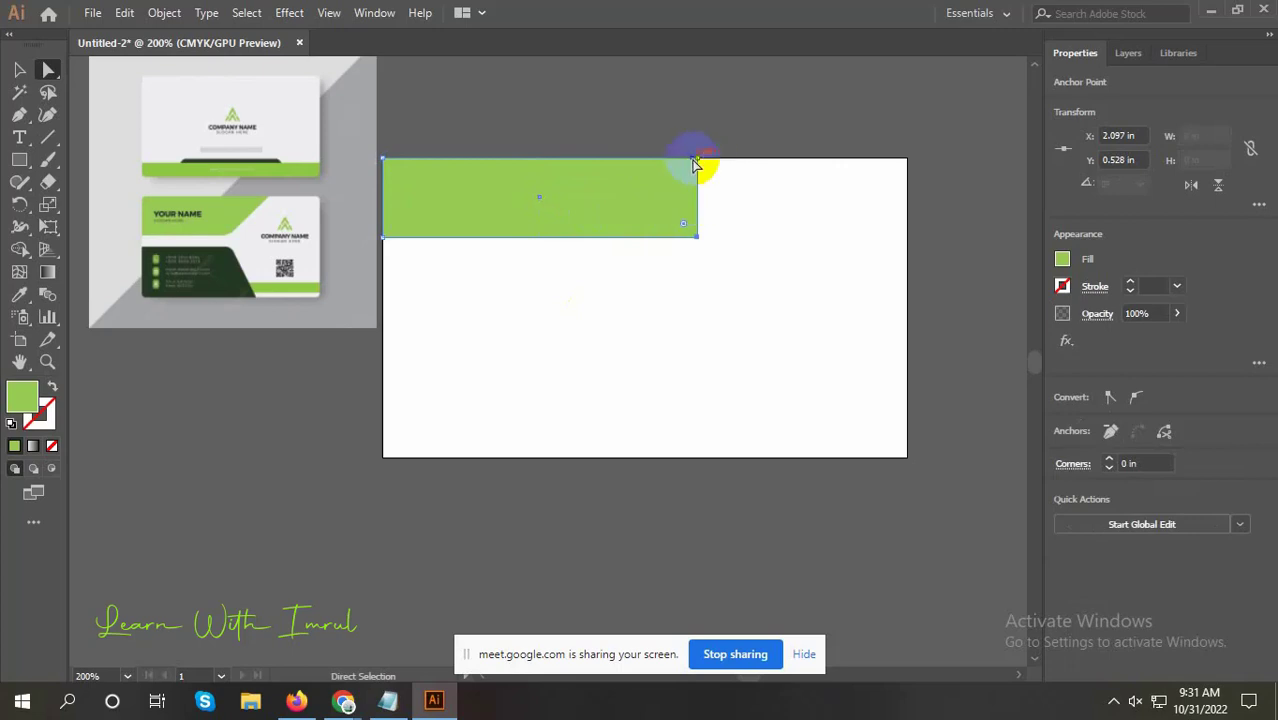
Nudge the band's bottom-right anchor left to slant the edge, rounding it to 0.17 in
click(20, 70)
click(522, 120)
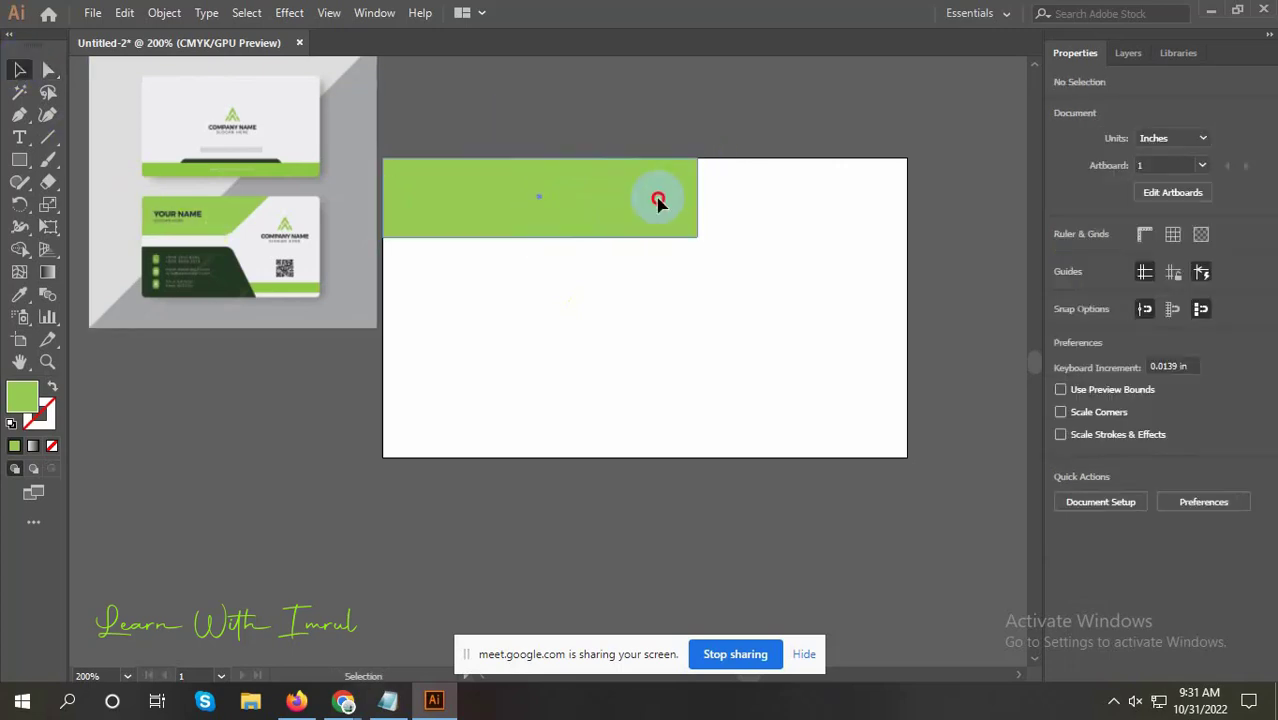
click(656, 200)
click(48, 69)
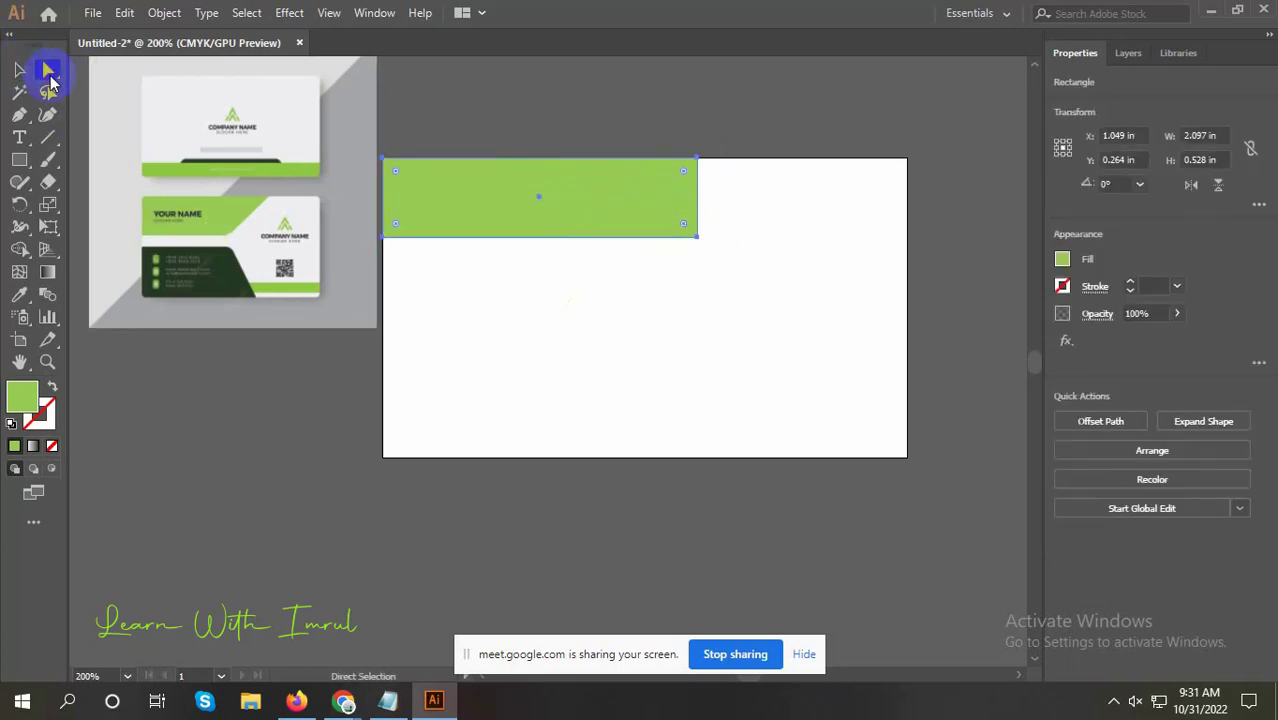
click(694, 245)
drag(698, 240, 701, 244)
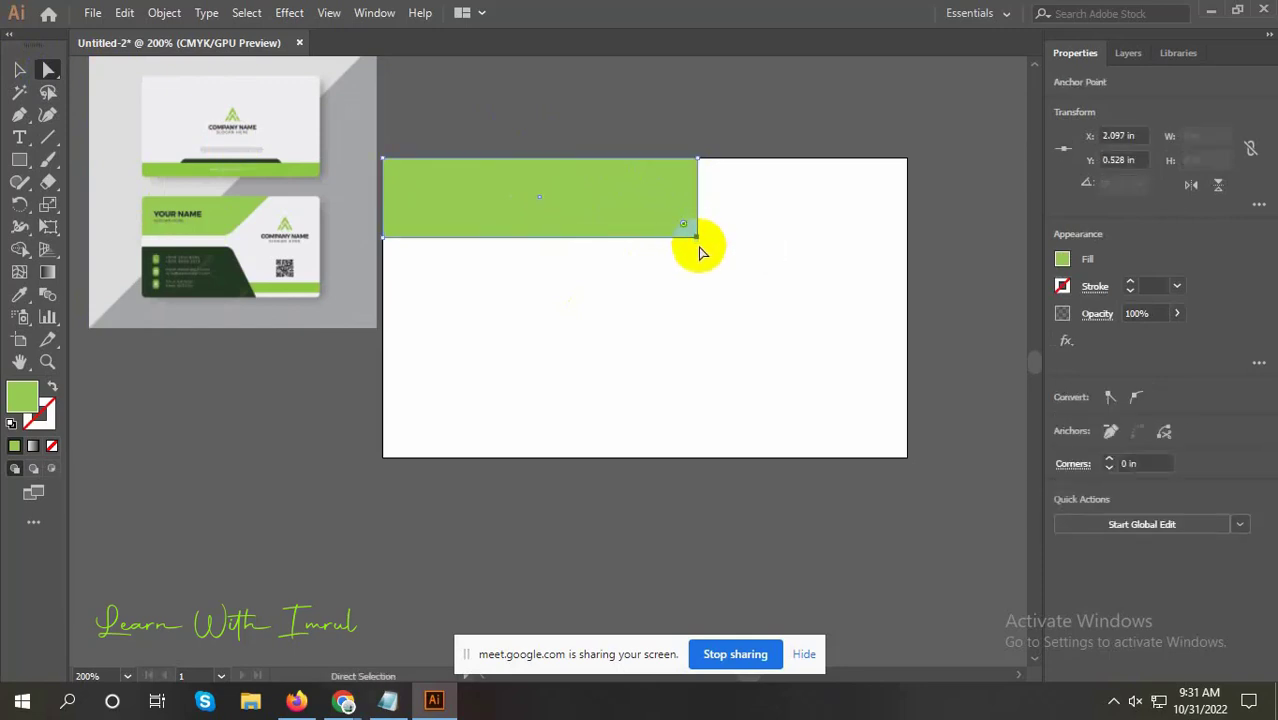
key(Left)
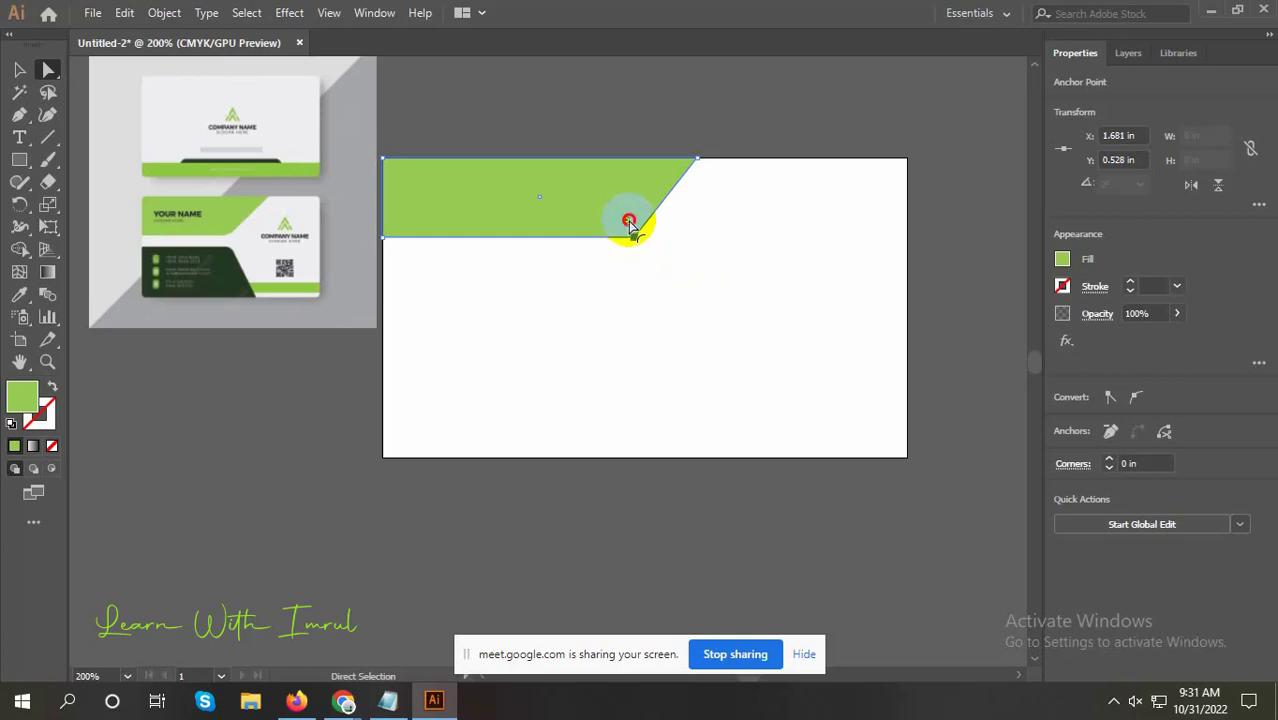
drag(626, 218, 622, 214)
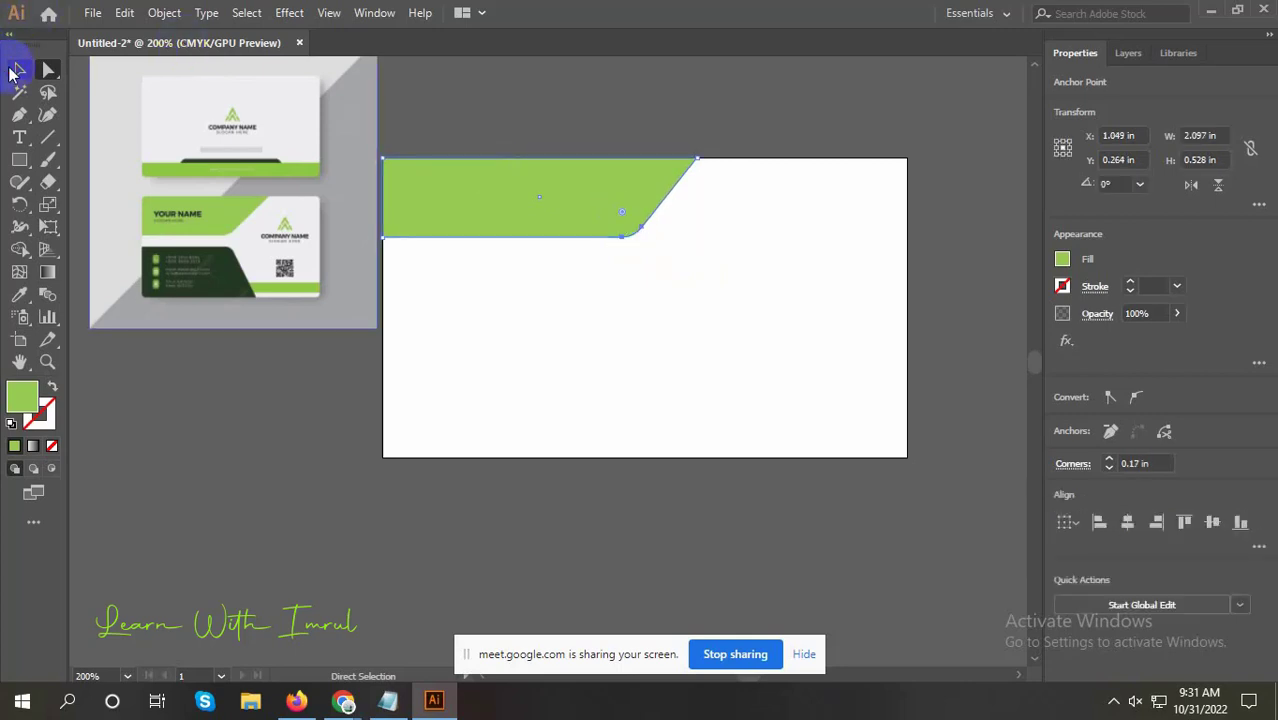
click(18, 70)
click(560, 72)
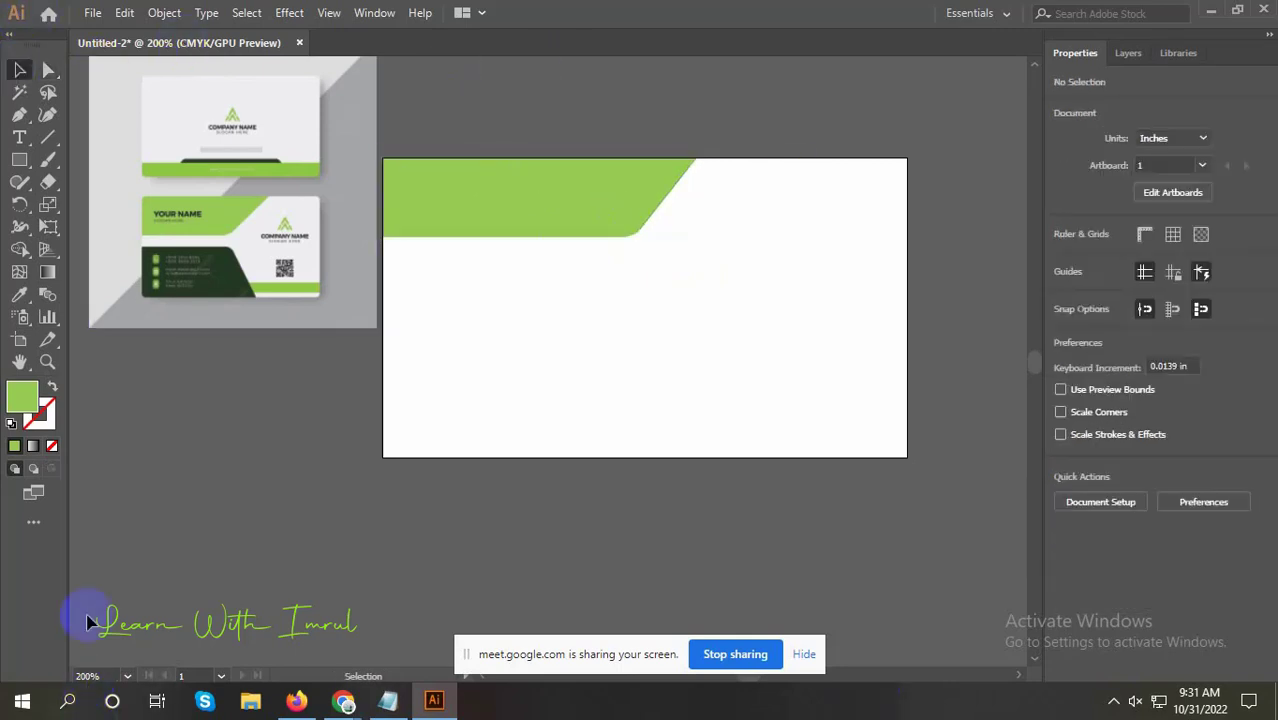
Search Google Images for 'keyboard' in a new tab and preview a computer keyboard image
mouse_move(343, 701)
click(240, 625)
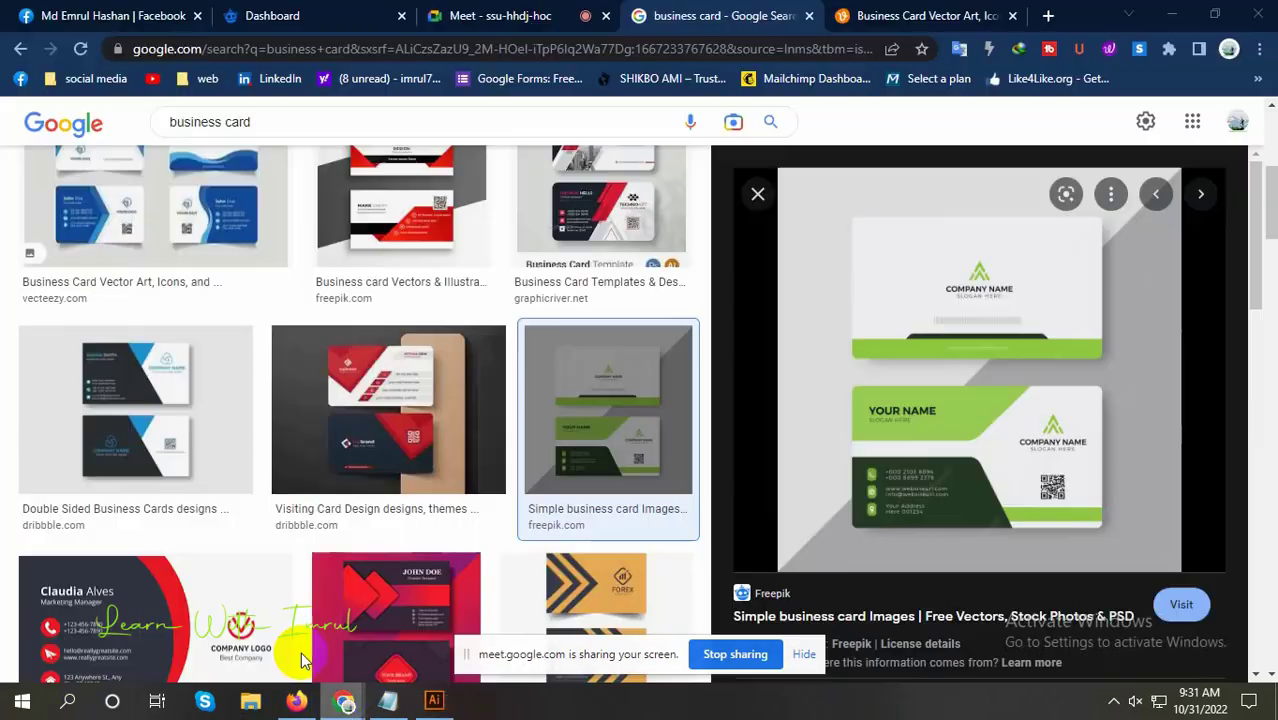
click(1048, 16)
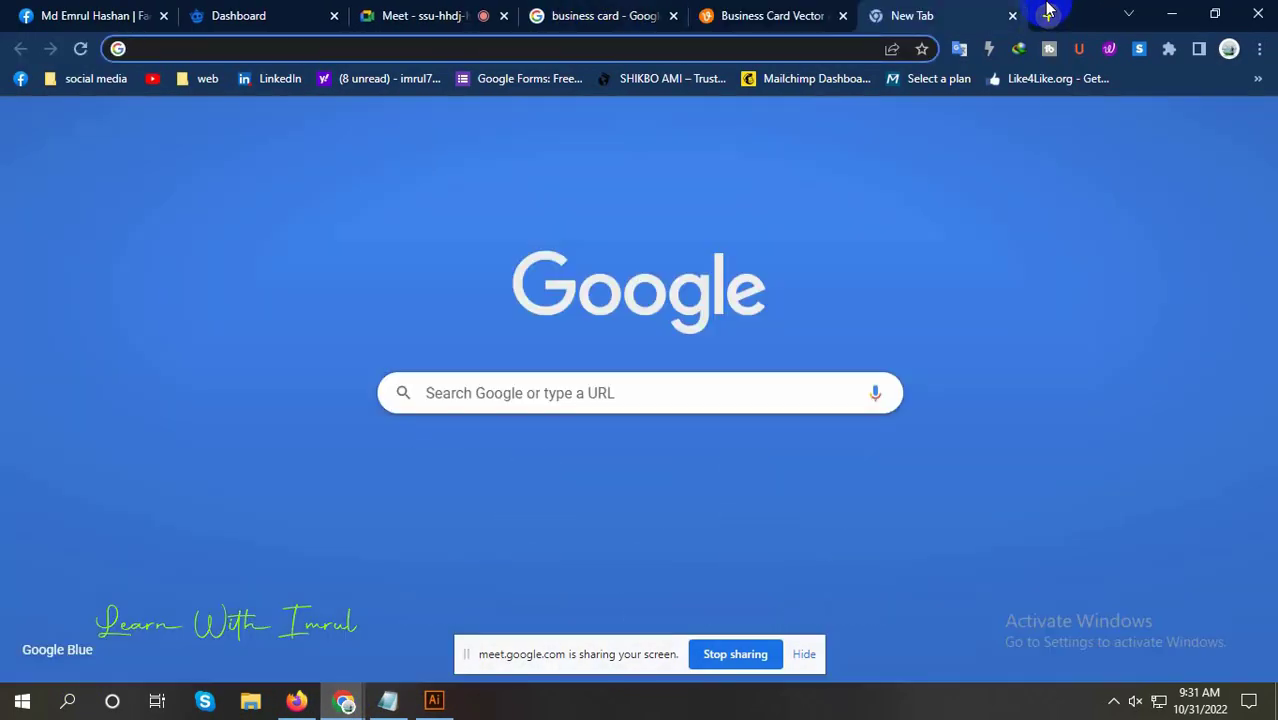
text(key)
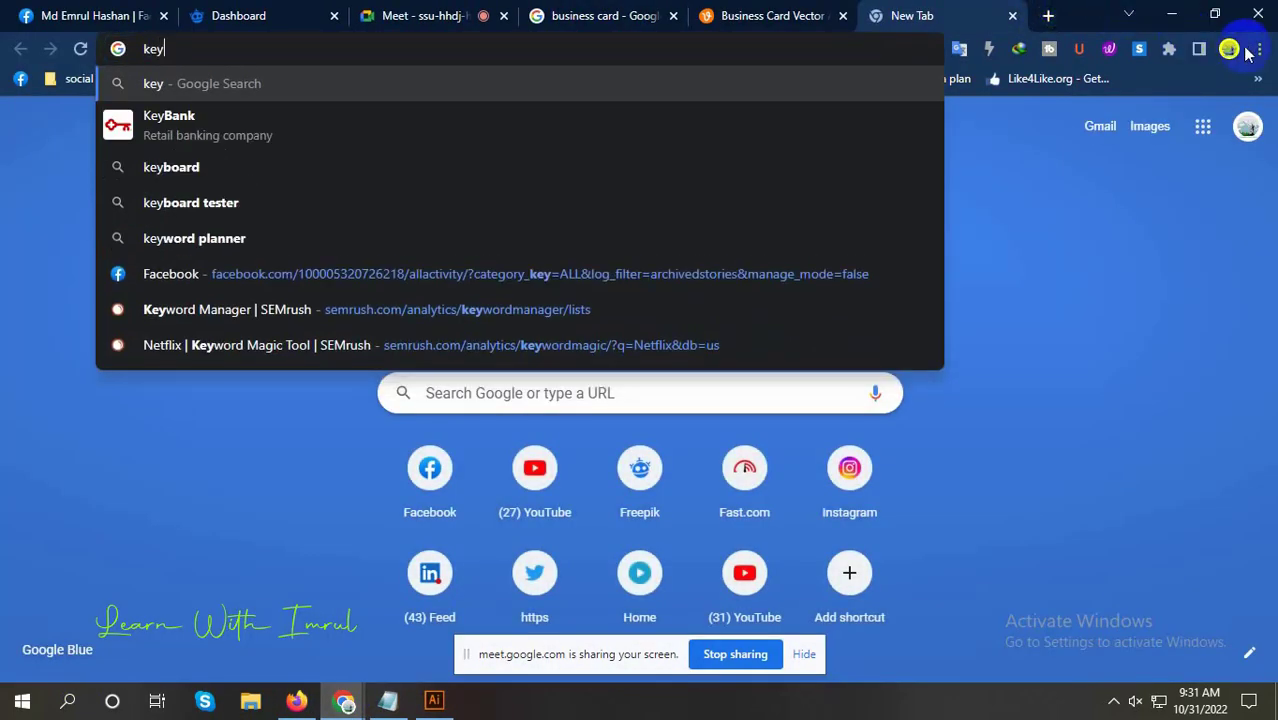
text(bp)
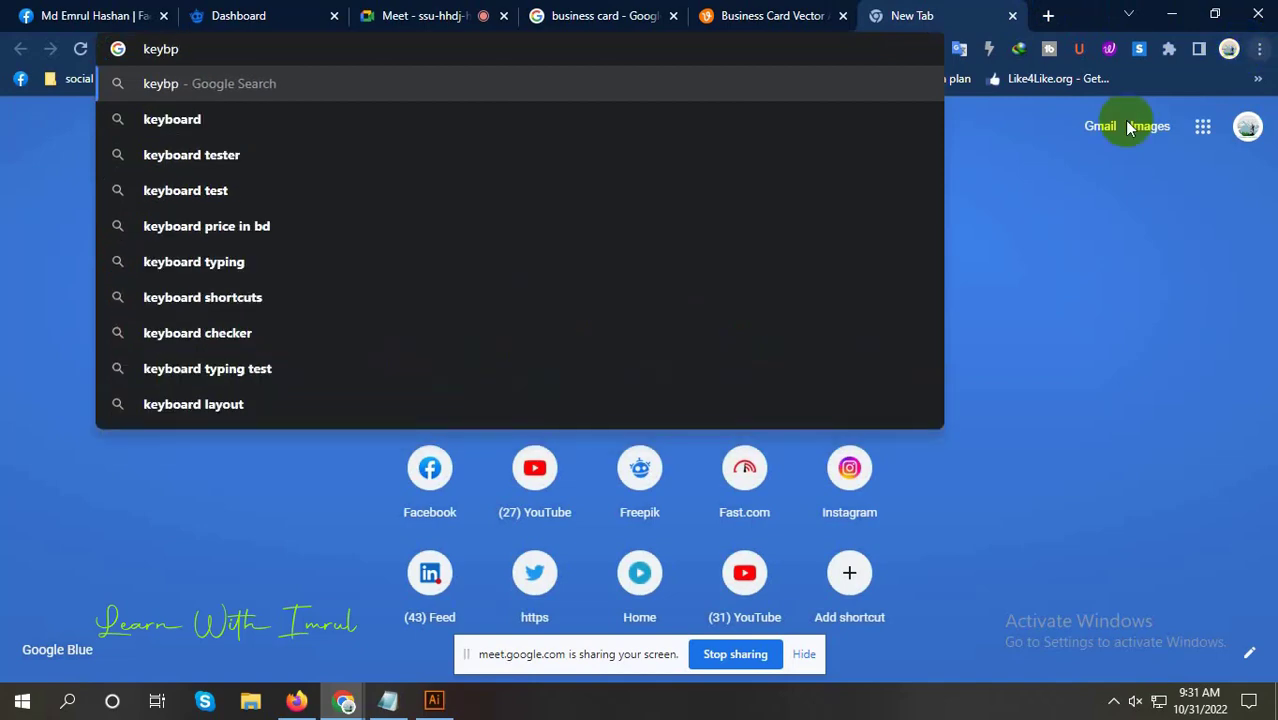
click(301, 115)
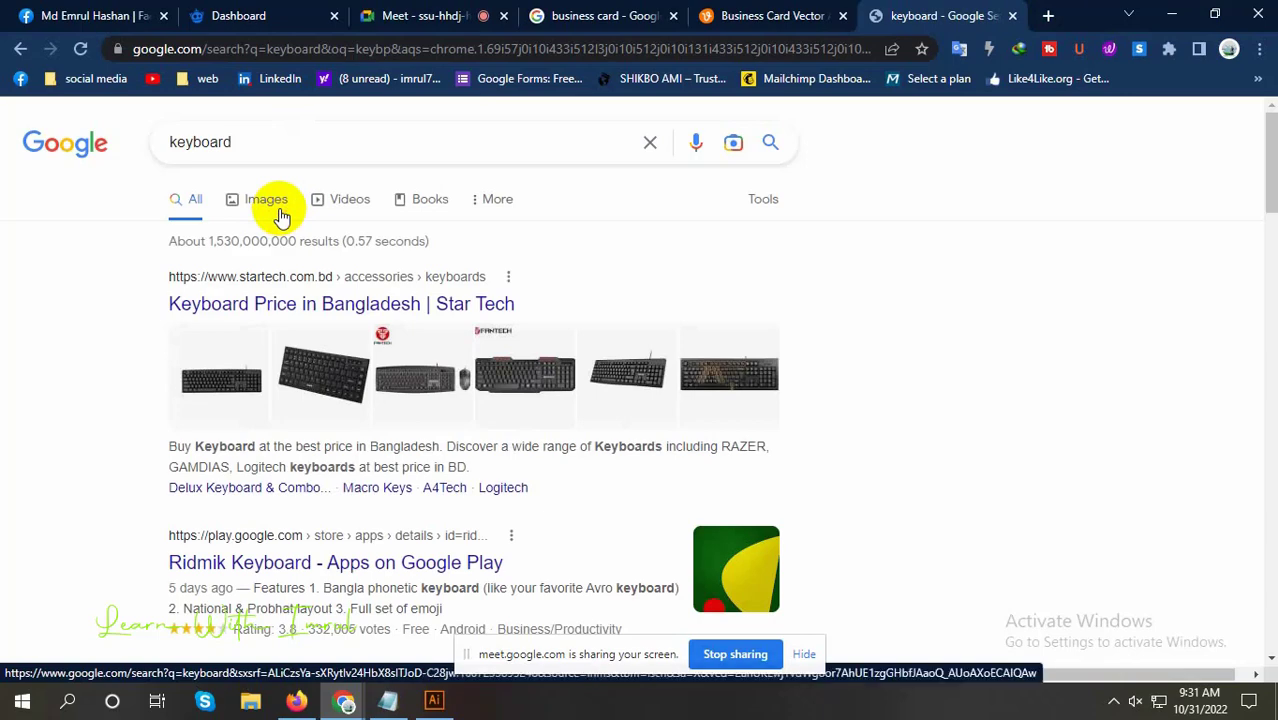
click(263, 205)
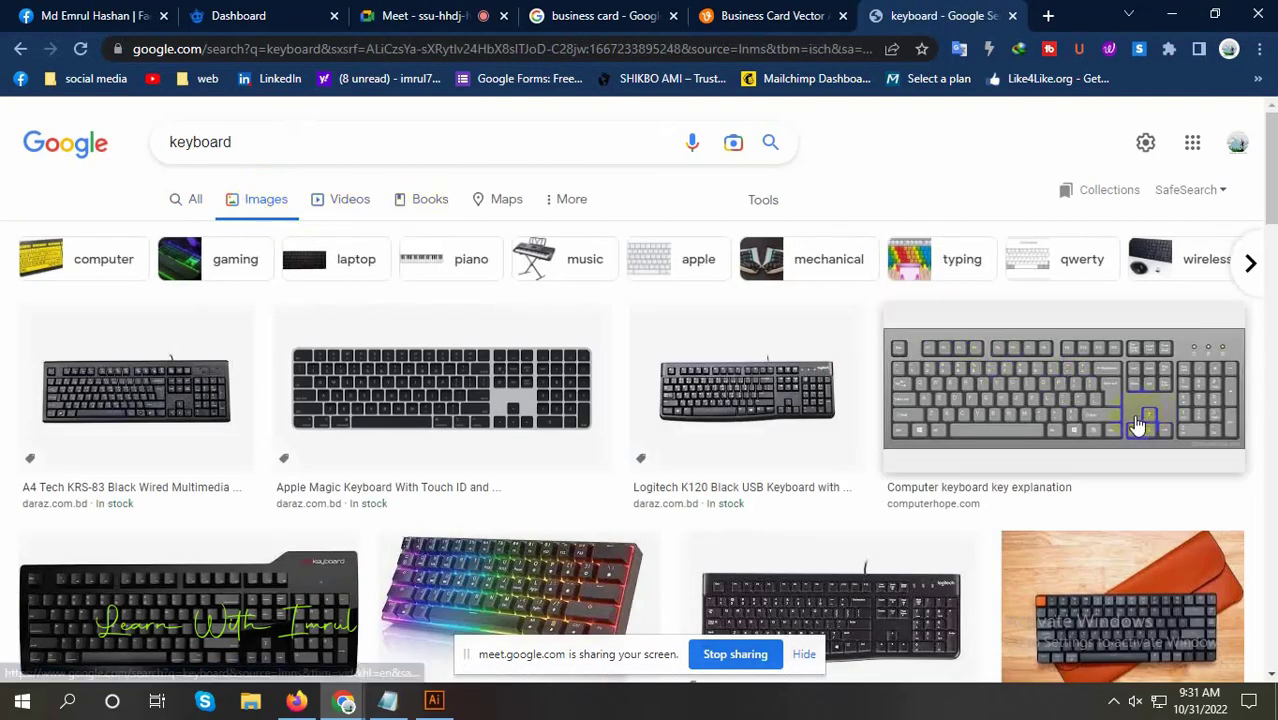
click(1140, 422)
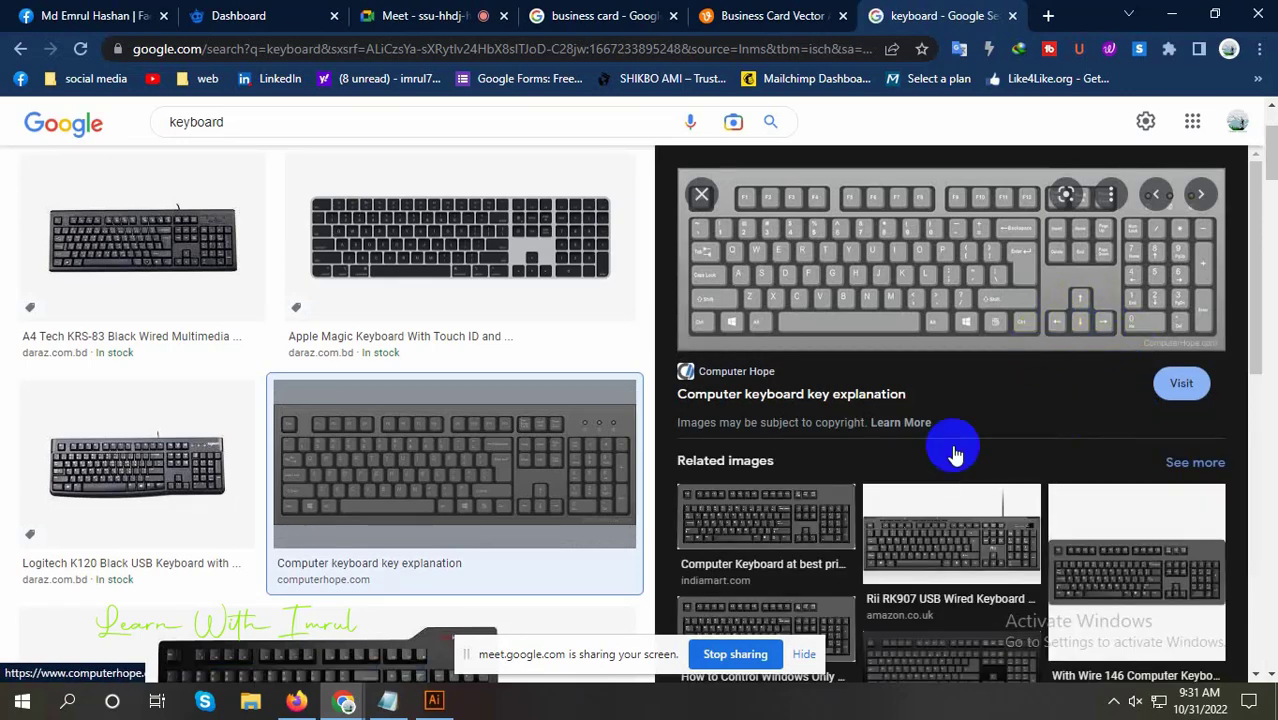
click(434, 700)
click(662, 175)
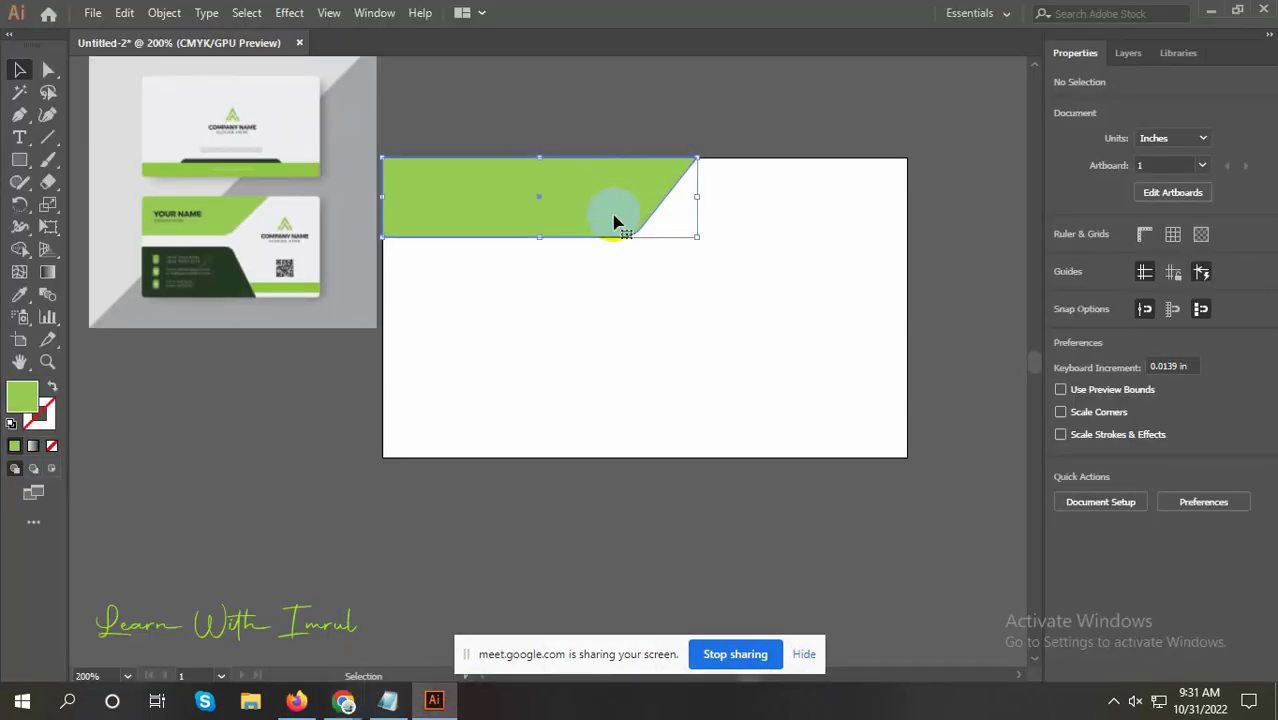
click(47, 69)
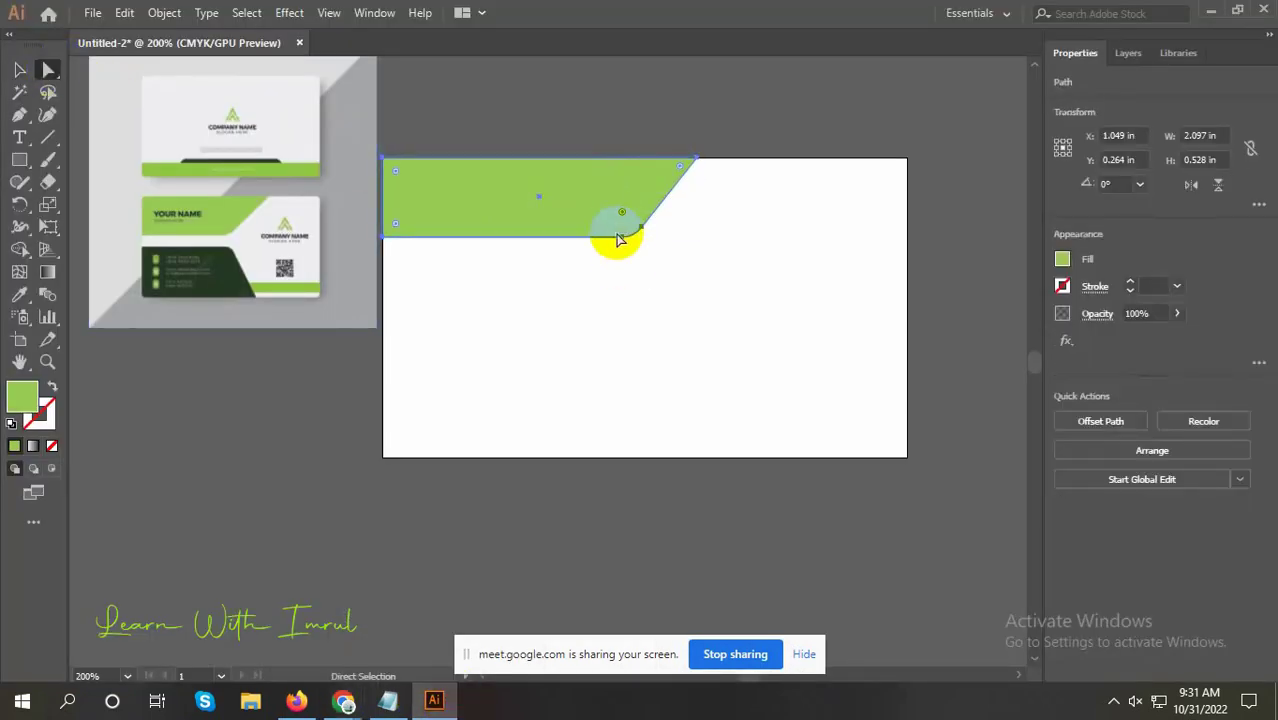
click(620, 214)
mouse_move(624, 217)
mouse_down()
mouse_move(633, 228)
mouse_move(593, 212)
mouse_up()
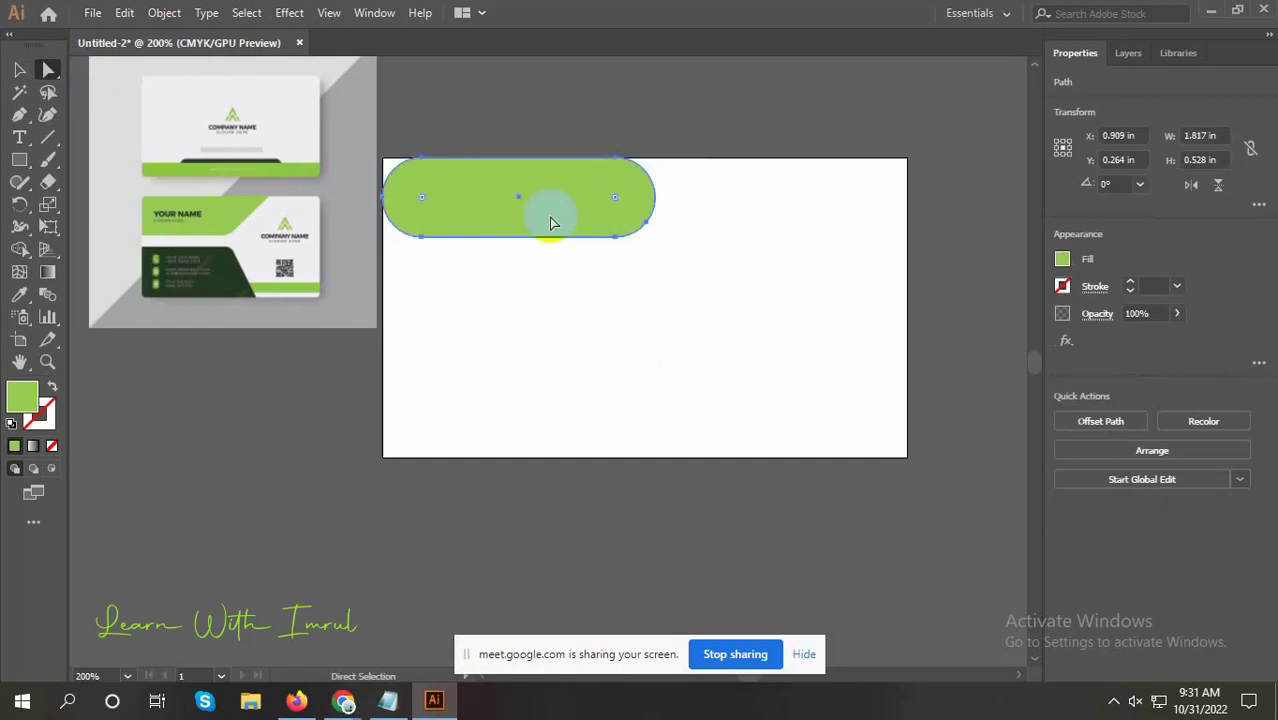
key(ctrl+z)
key(ctrl+z)
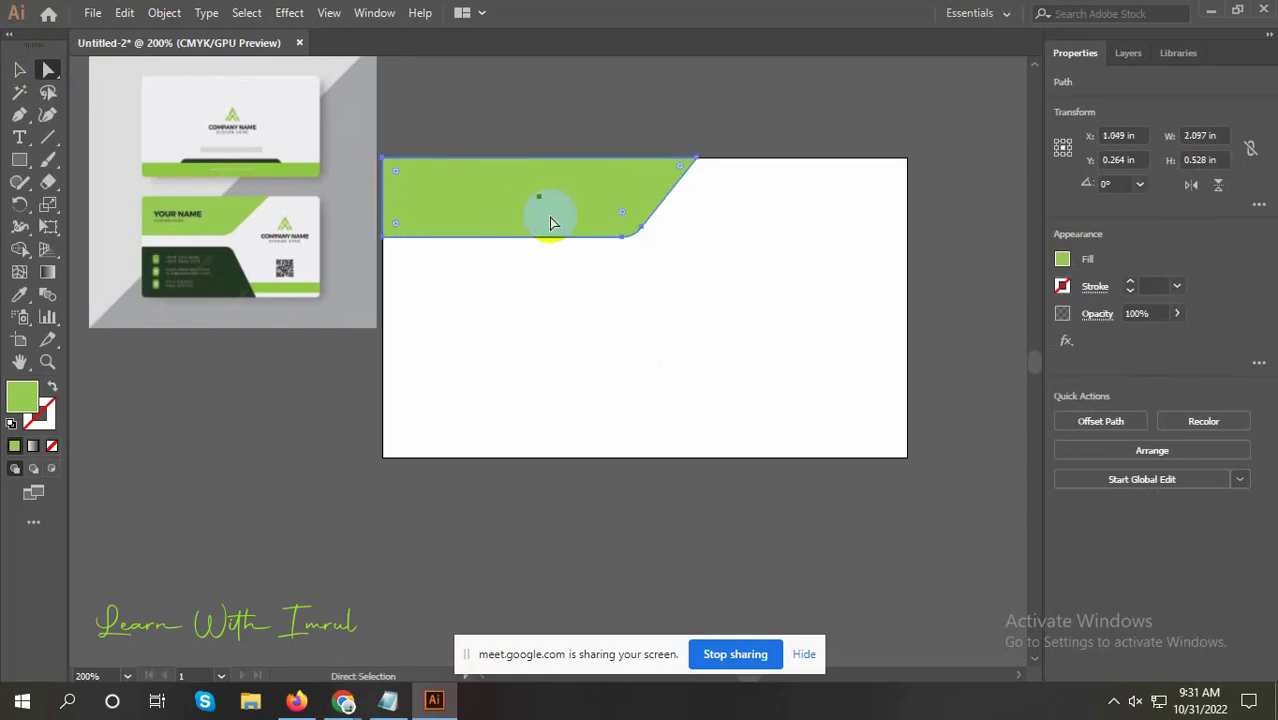
click(20, 70)
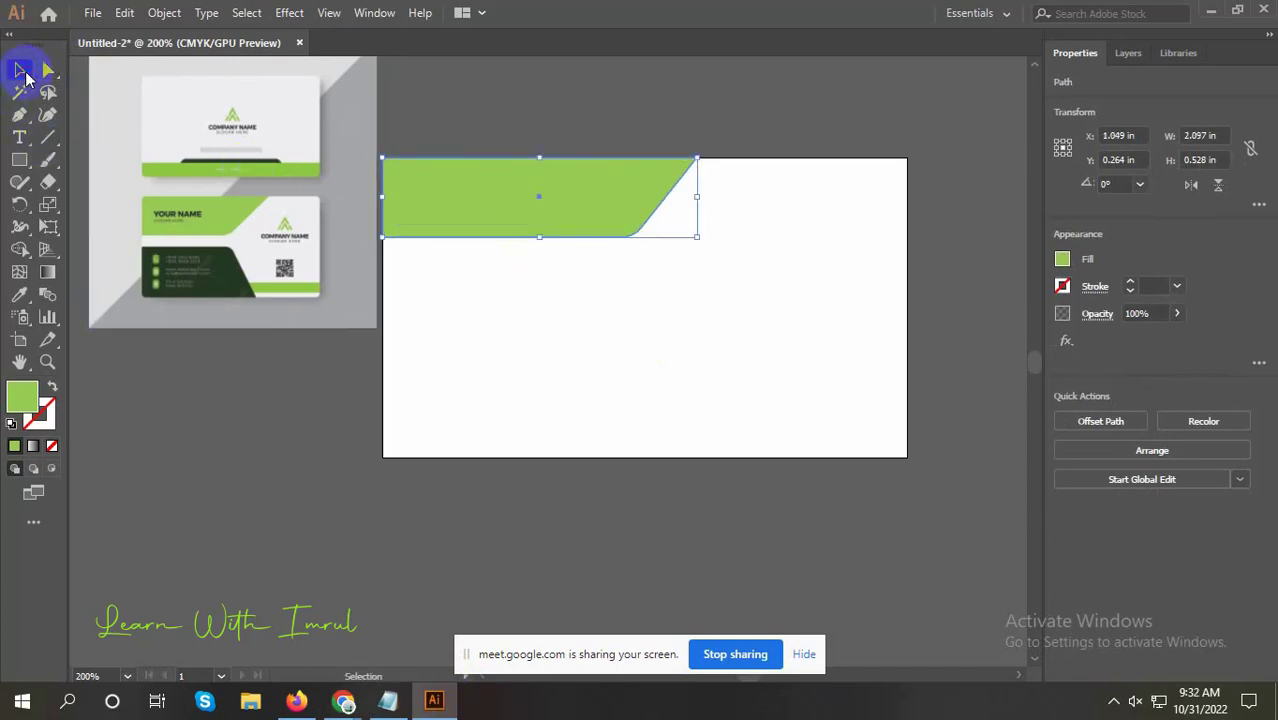
click(588, 140)
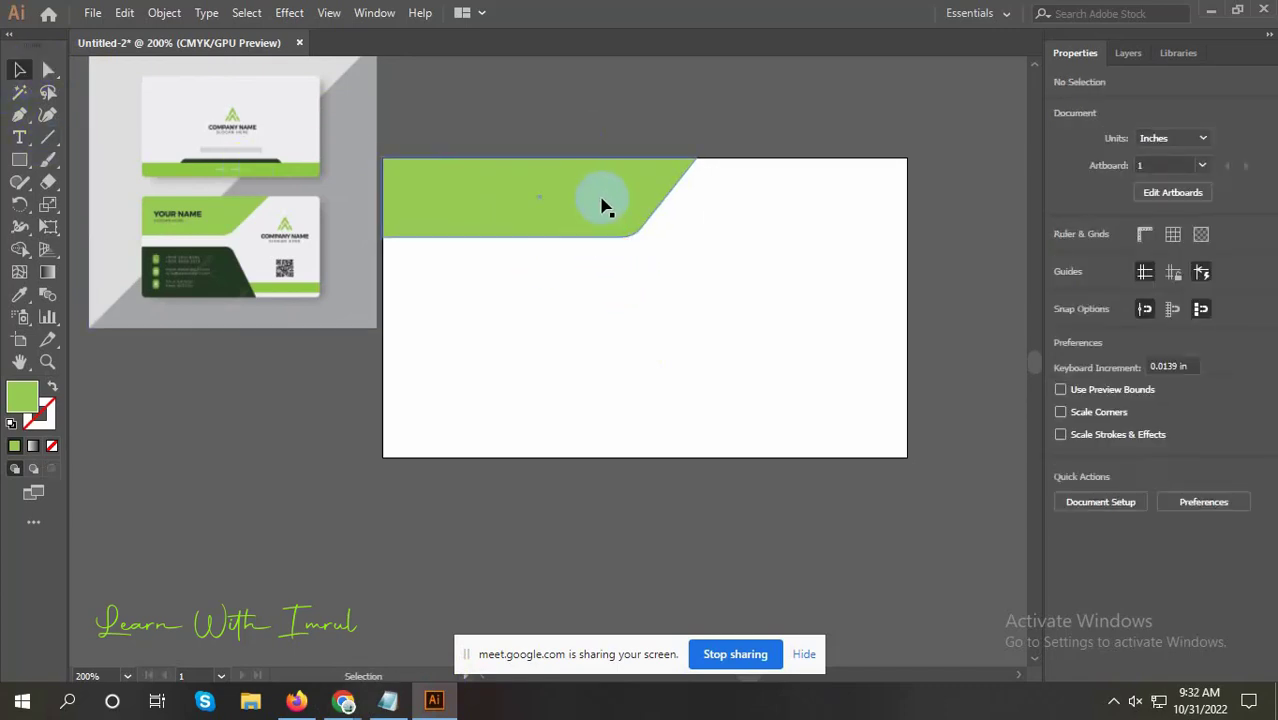
click(603, 205)
click(693, 337)
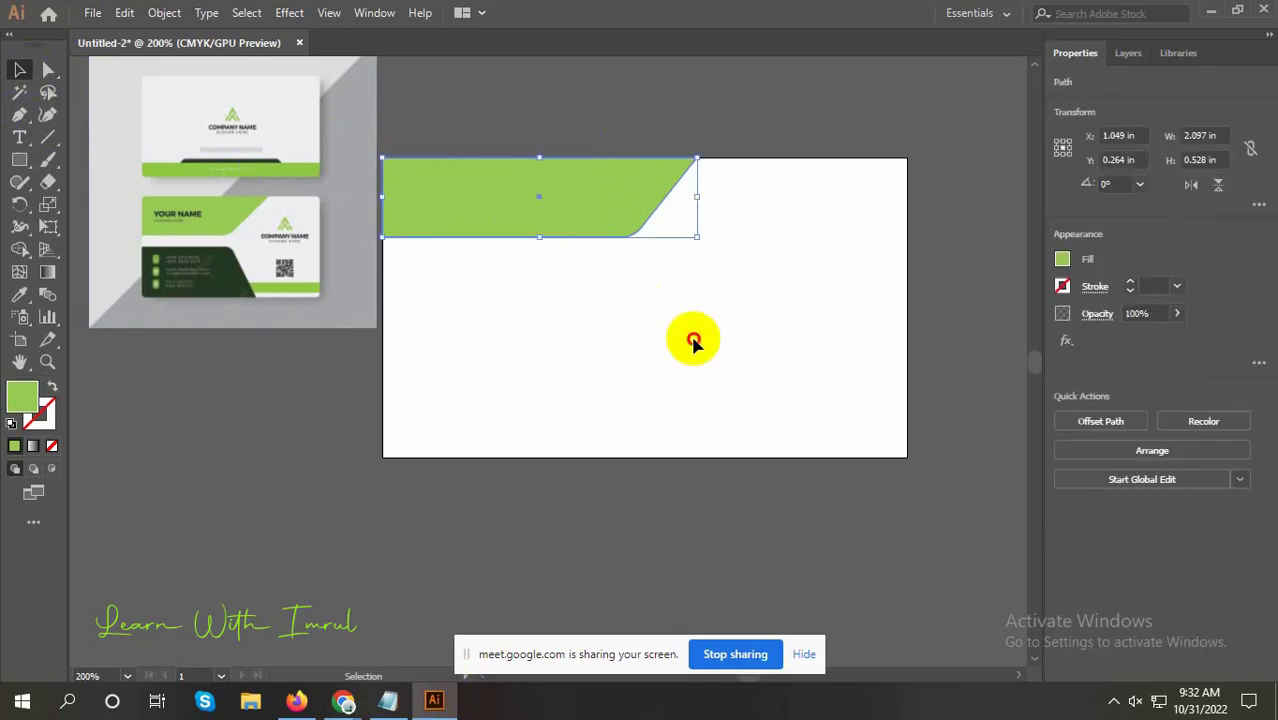
Draw a 2.097 × 1.236 in rectangle covering the artboard's lower area
click(18, 165)
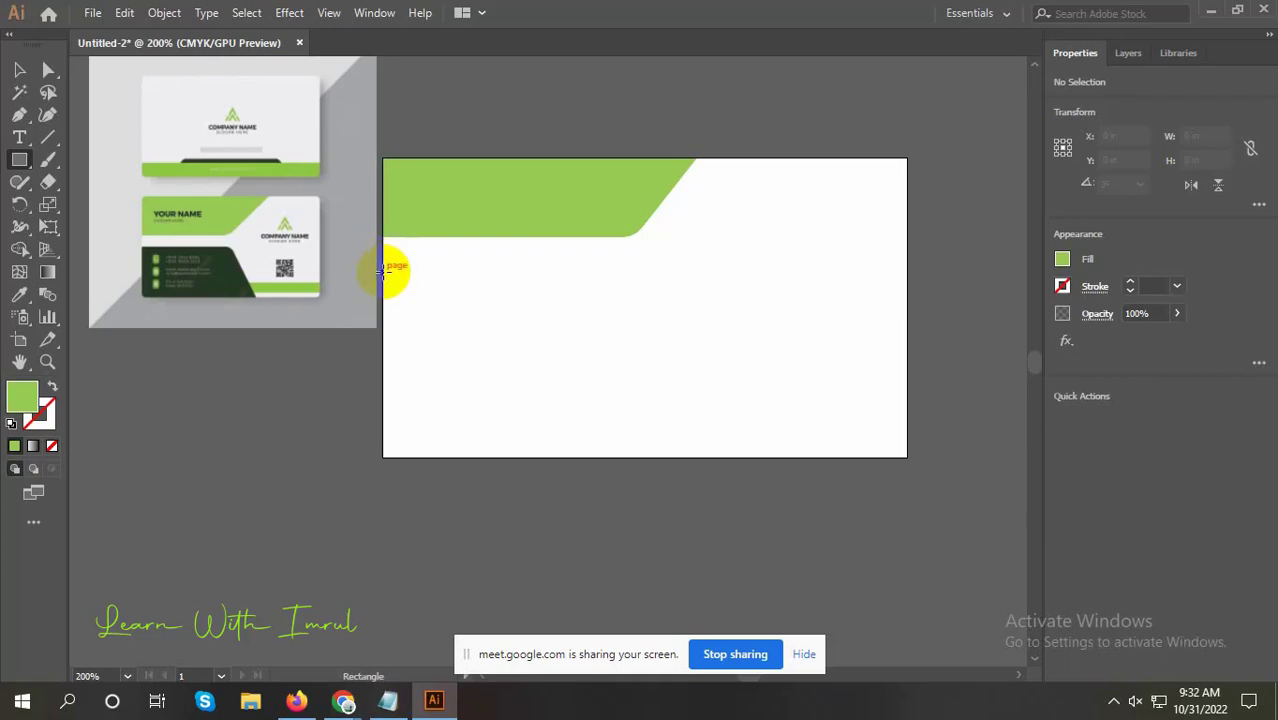
mouse_move(383, 272)
mouse_down()
mouse_move(699, 408)
mouse_move(699, 457)
mouse_up()
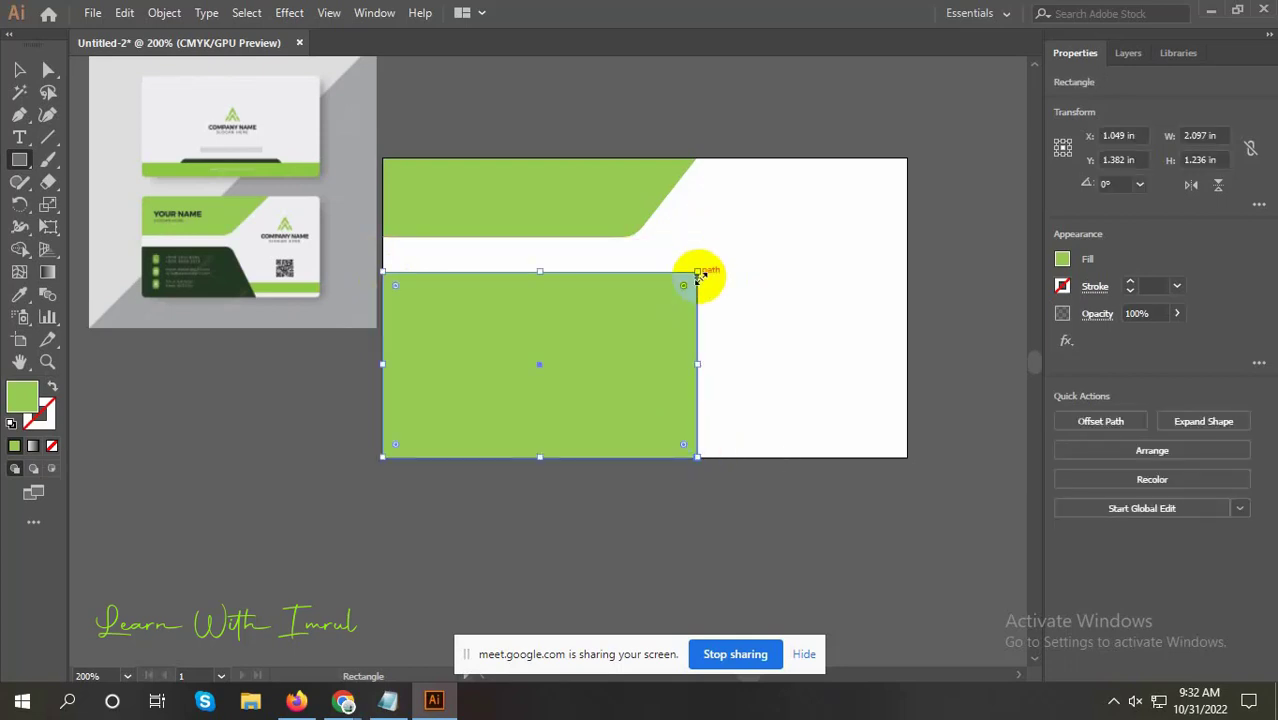
click(475, 133)
click(605, 339)
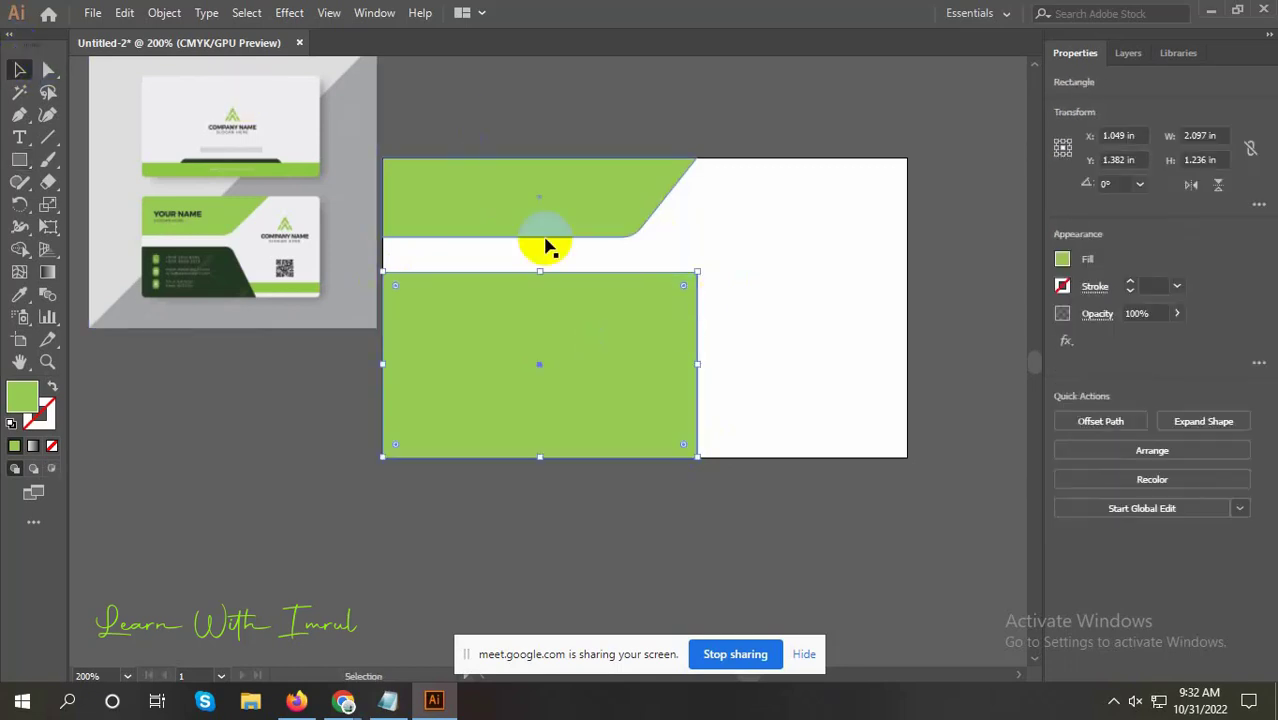
click(45, 70)
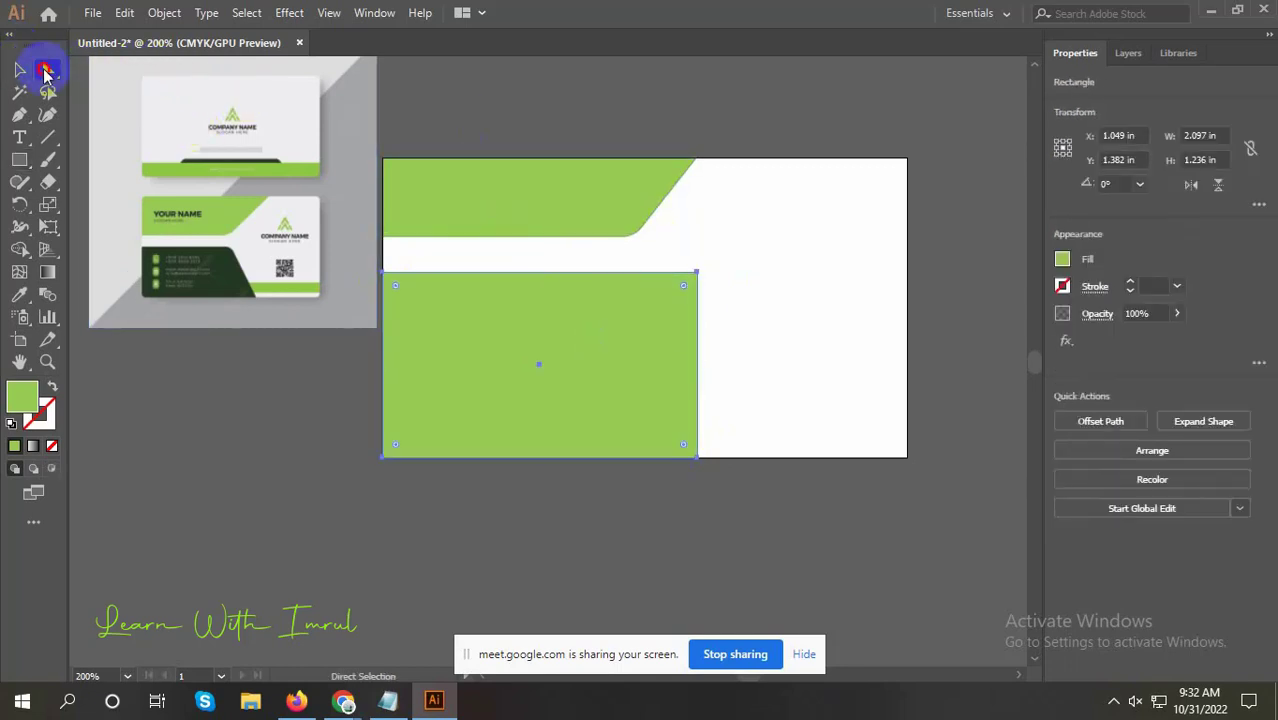
Slant its right edge by shifting the top-right anchor, then round that corner to 0.23 in
click(697, 272)
mouse_move(697, 272)
mouse_down()
mouse_move(659, 272)
mouse_move(698, 279)
mouse_up()
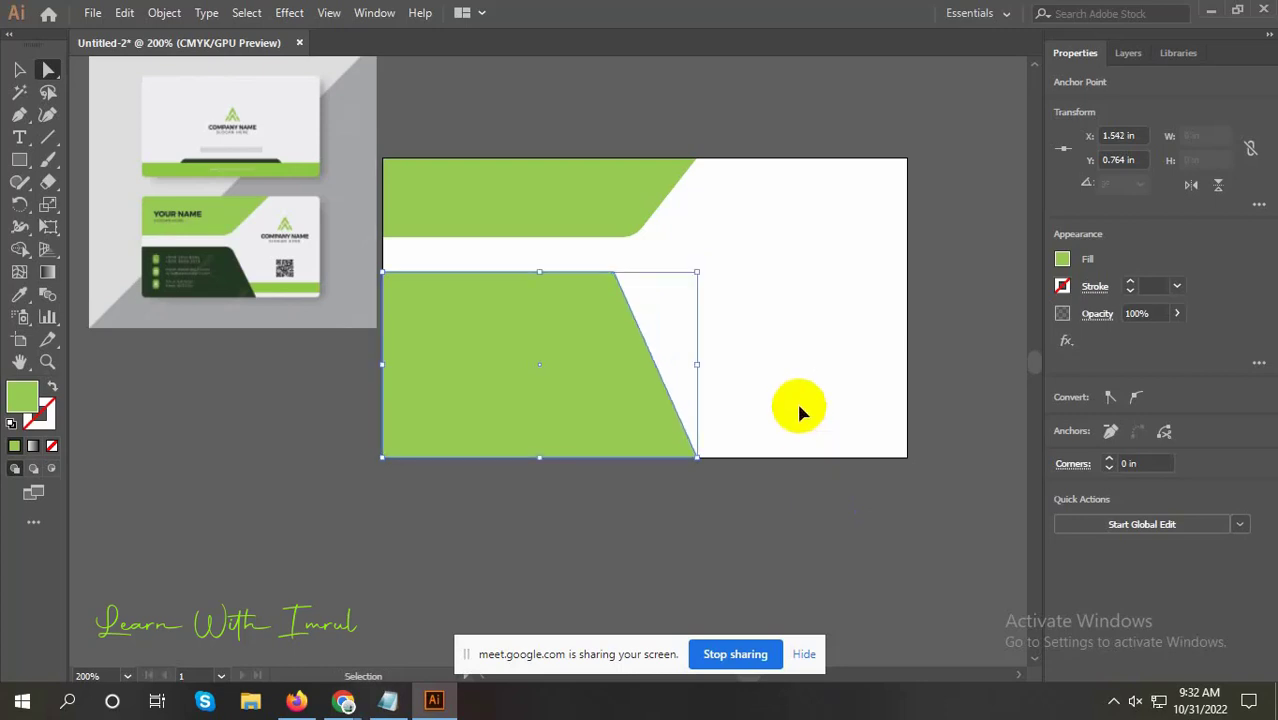
key(Right)
key(Right)
key(Right)
key(Right)
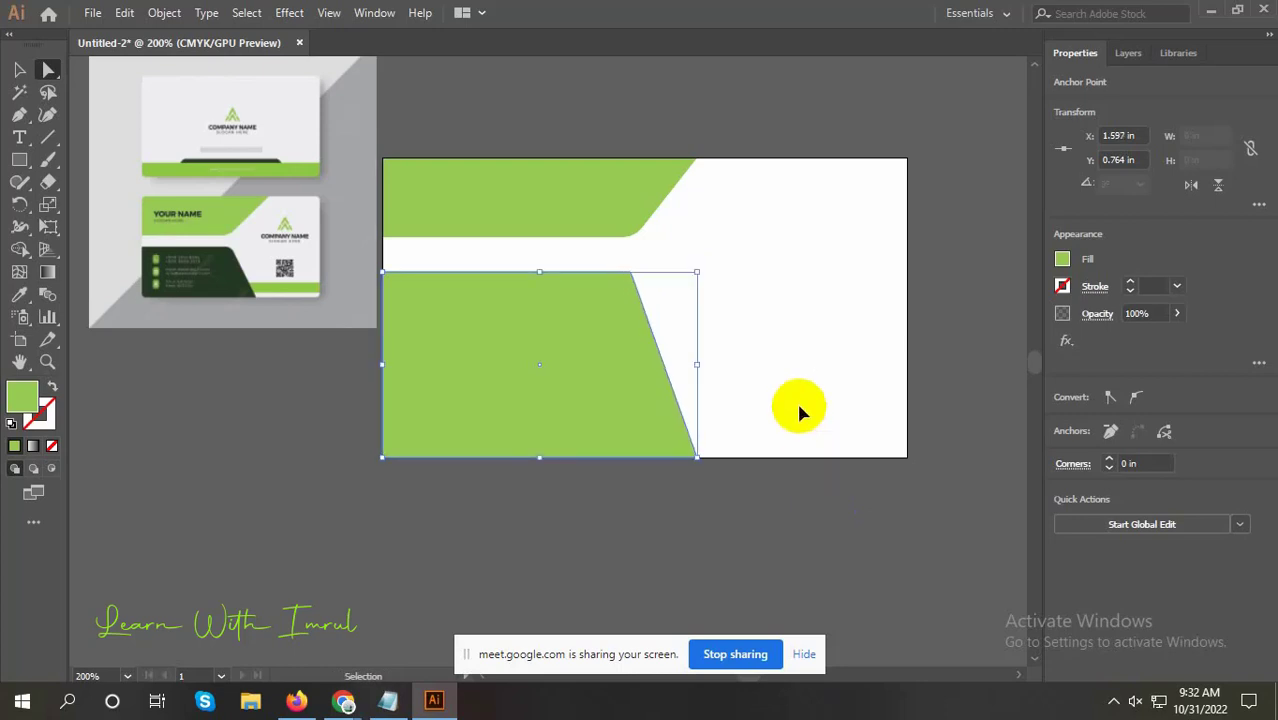
key(Right)
key(Right)
key(Right)
key(Right)
key(Right)
key(Right)
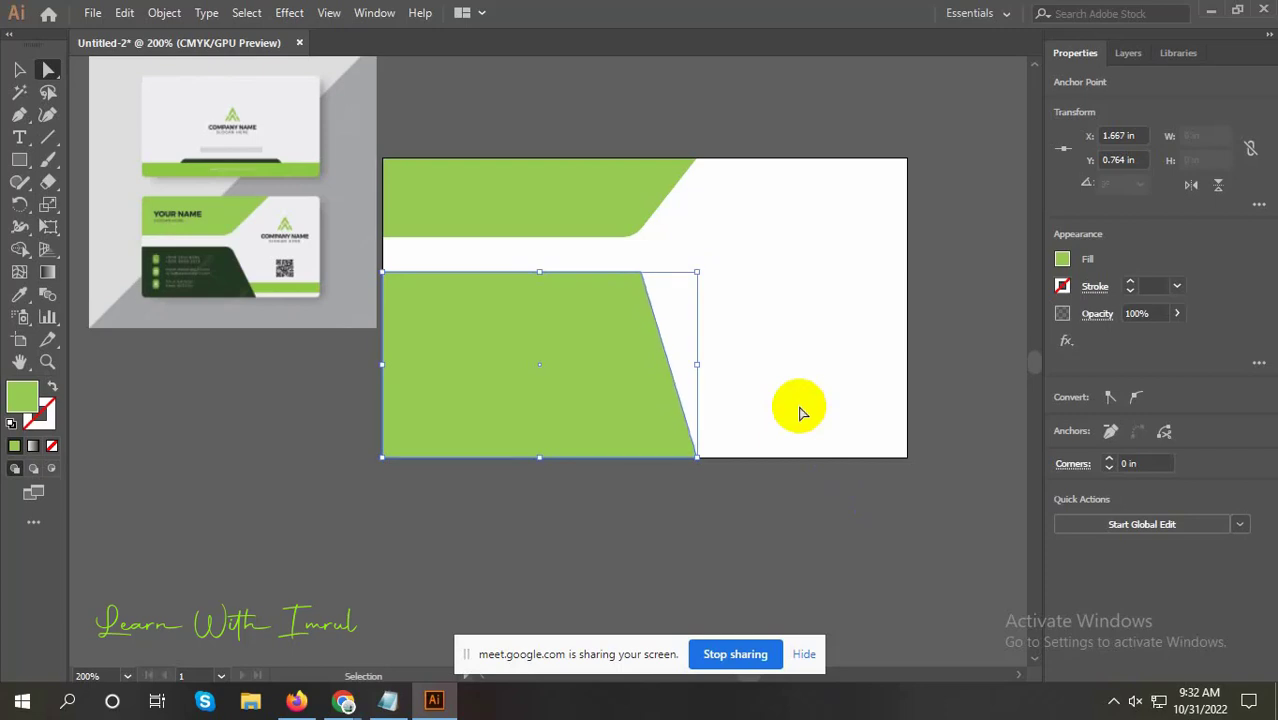
key(Right)
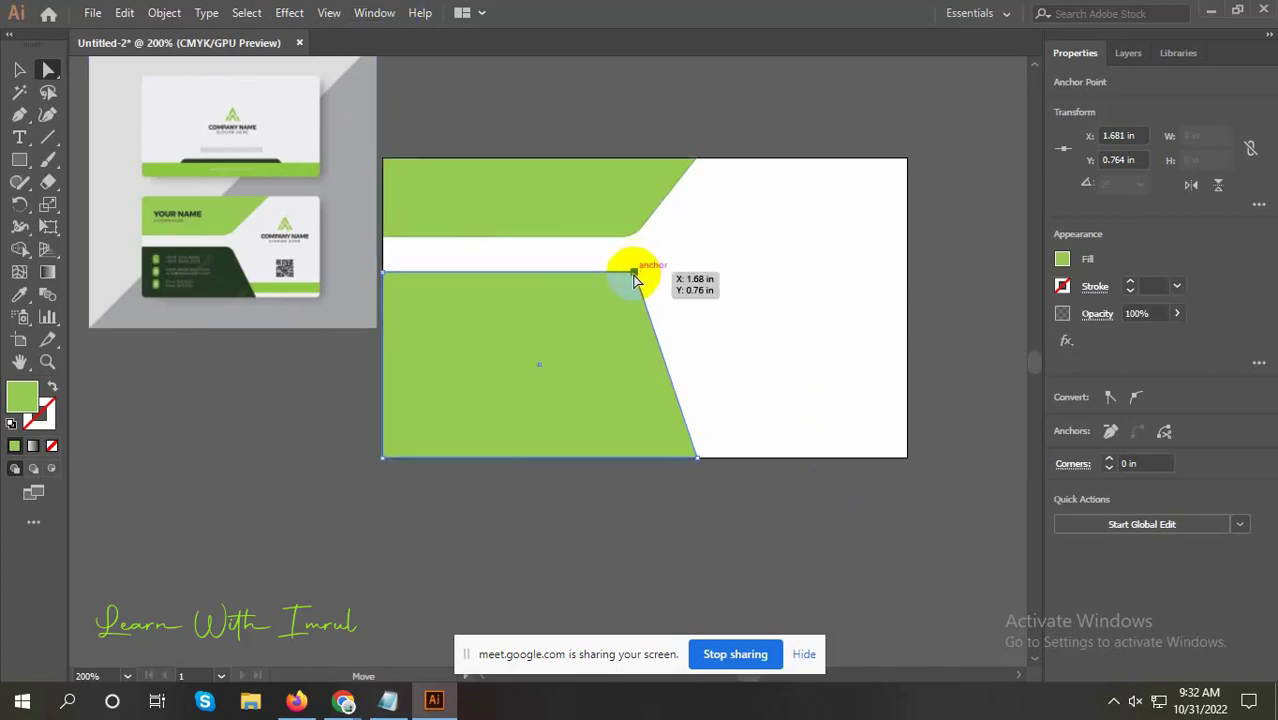
drag(622, 289, 608, 305)
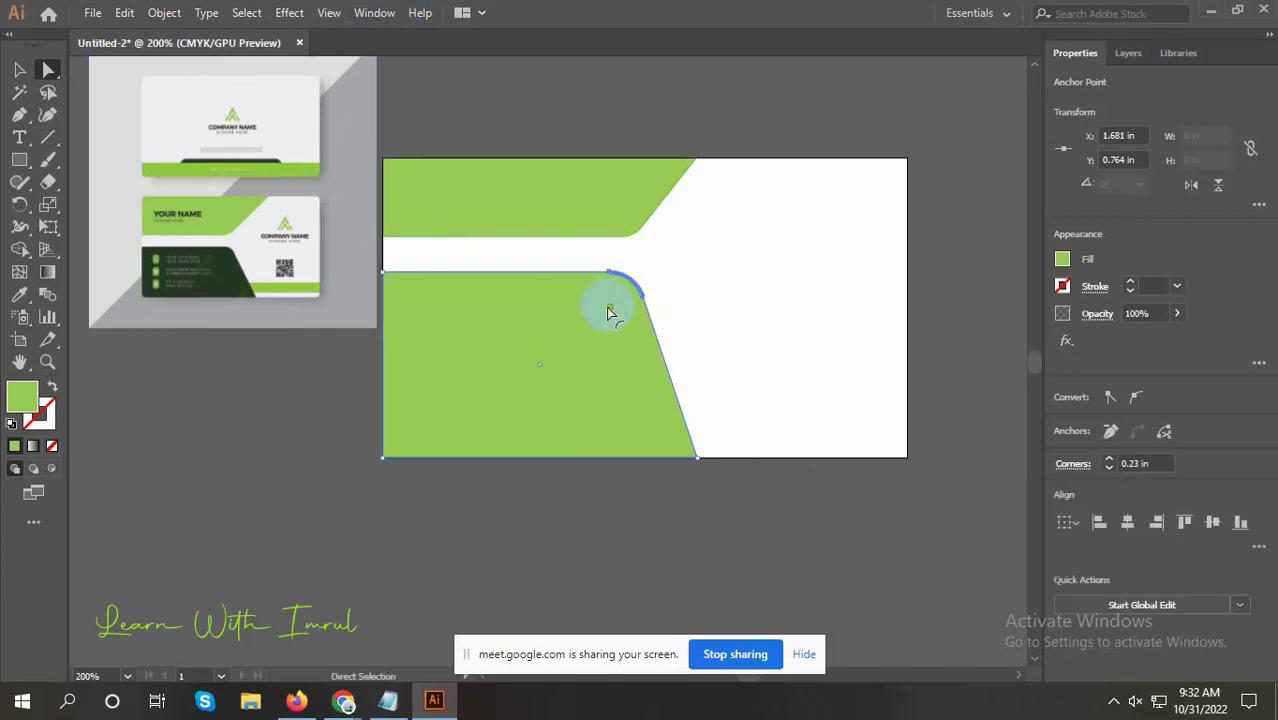
click(19, 69)
click(328, 77)
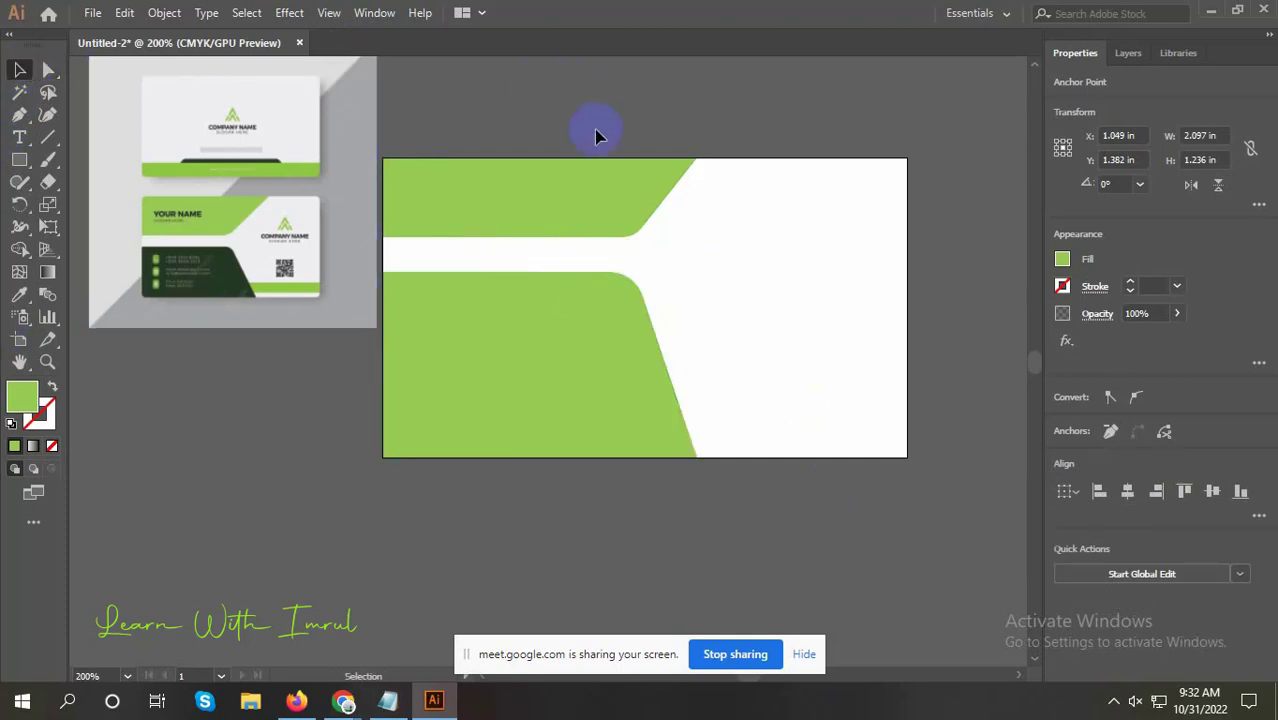
click(713, 355)
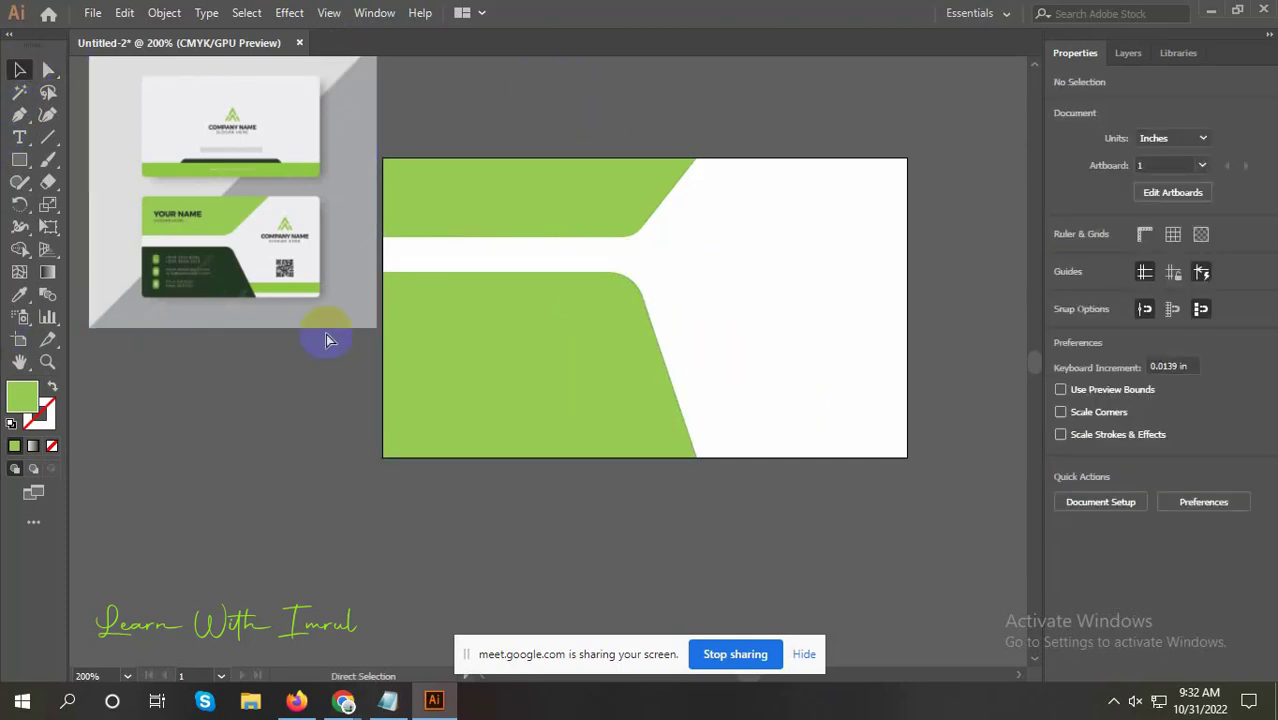
Show the rulers and place a vertical guide at the slant, then remove it
key(ctrl+r)
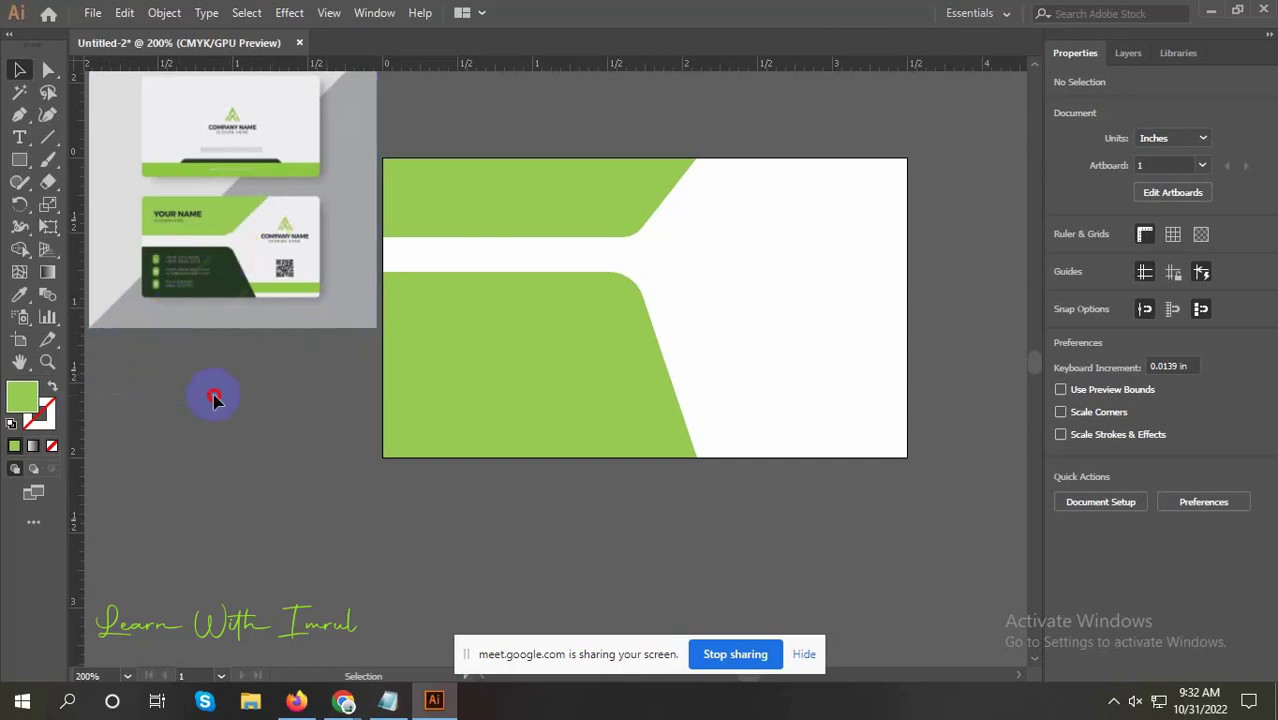
drag(172, 465, 632, 467)
drag(634, 497, 634, 497)
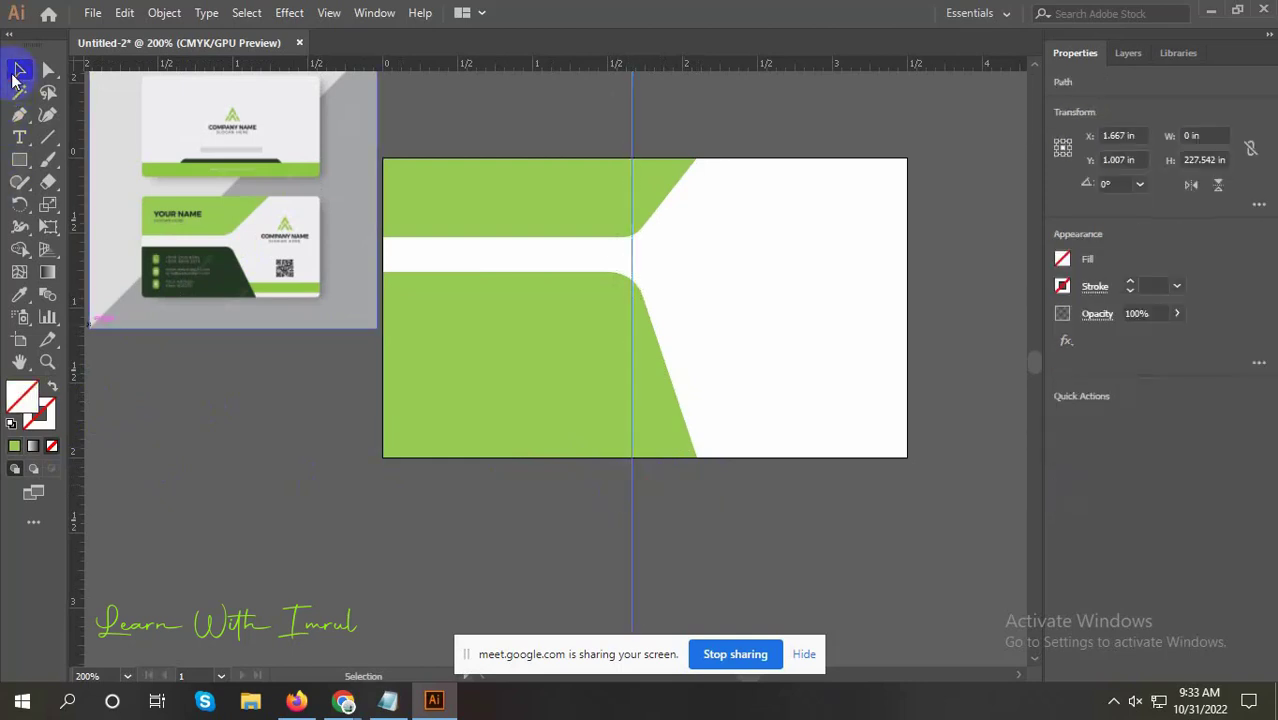
click(390, 422)
click(768, 567)
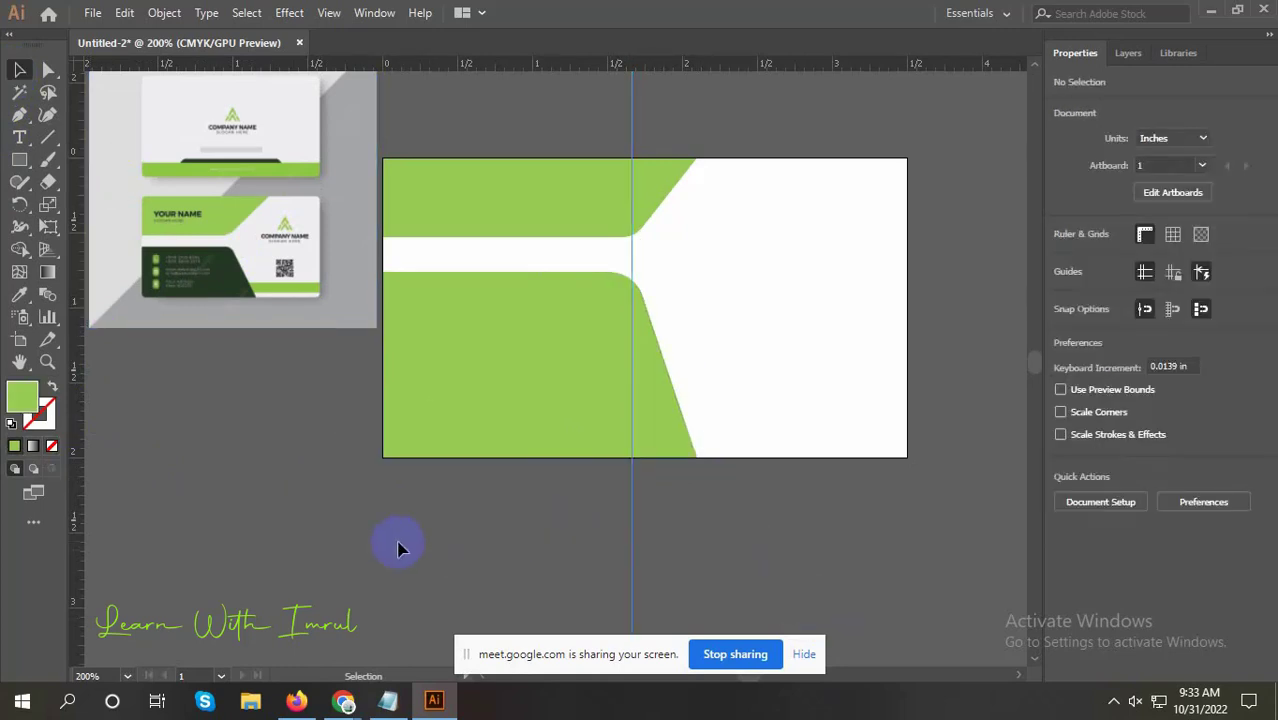
key(ctrl+z)
key(ctrl+z)
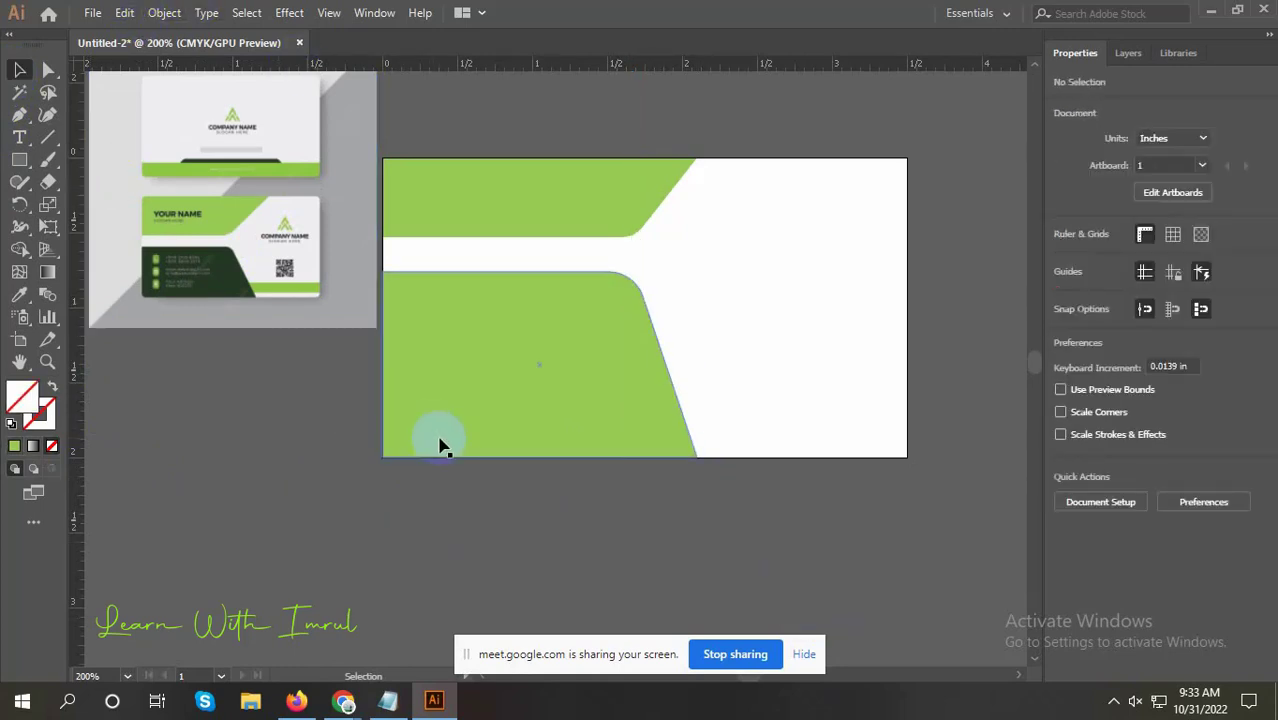
Eyedrop the reference card's dark green onto the lower slanted shape
click(418, 395)
click(19, 294)
click(162, 283)
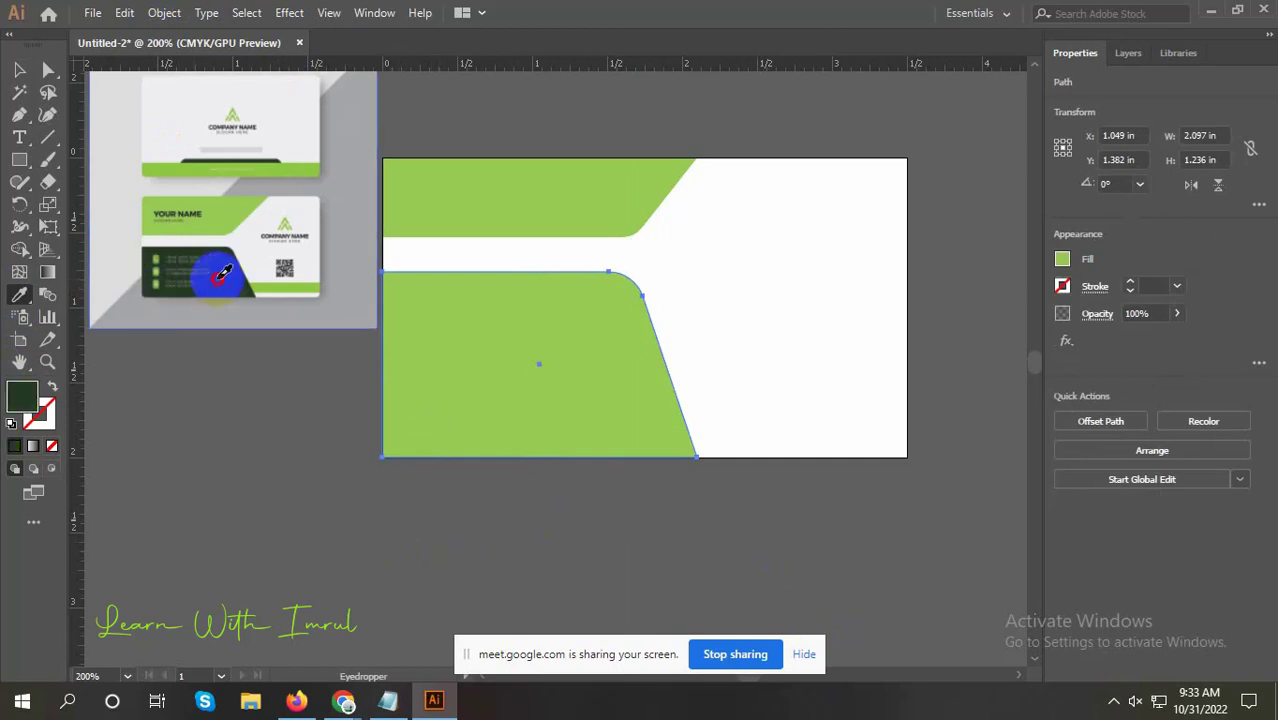
click(200, 375)
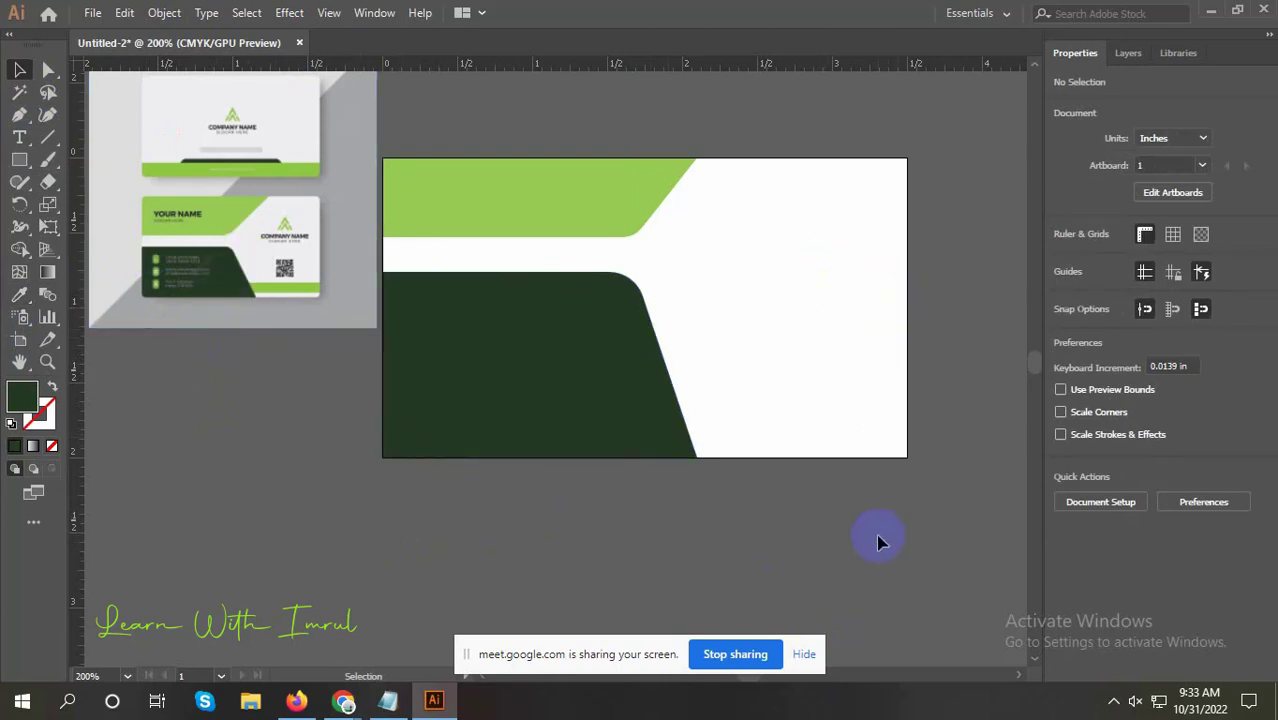
scroll(750, 513, up, 1)
In the Open dialog, browse the GD (D:) drive into the Sk\Business Card folder
click(92, 12)
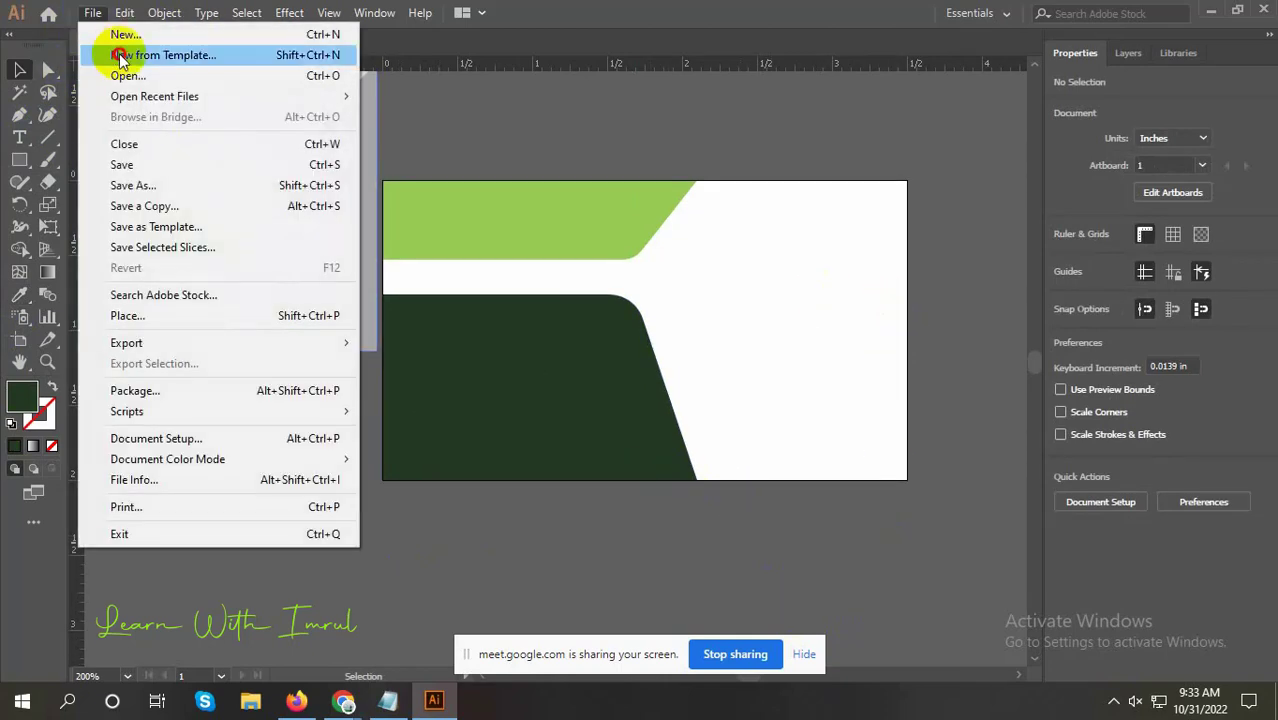
click(128, 74)
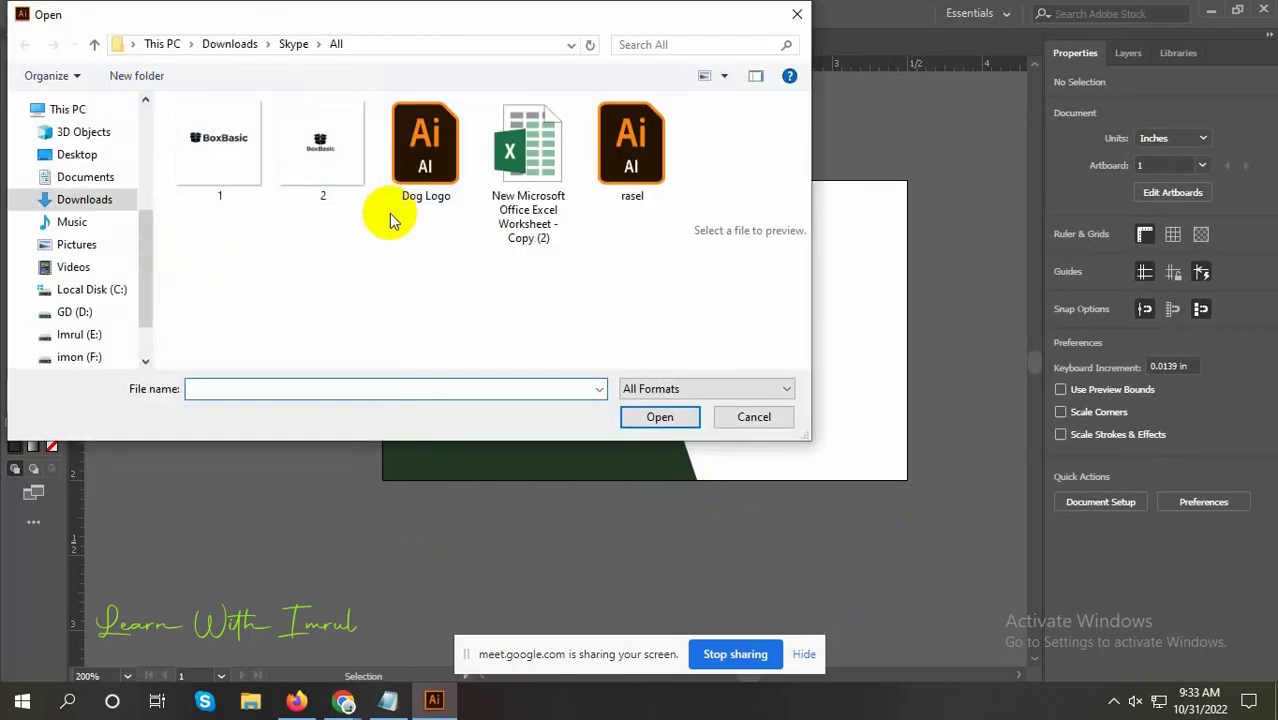
click(80, 312)
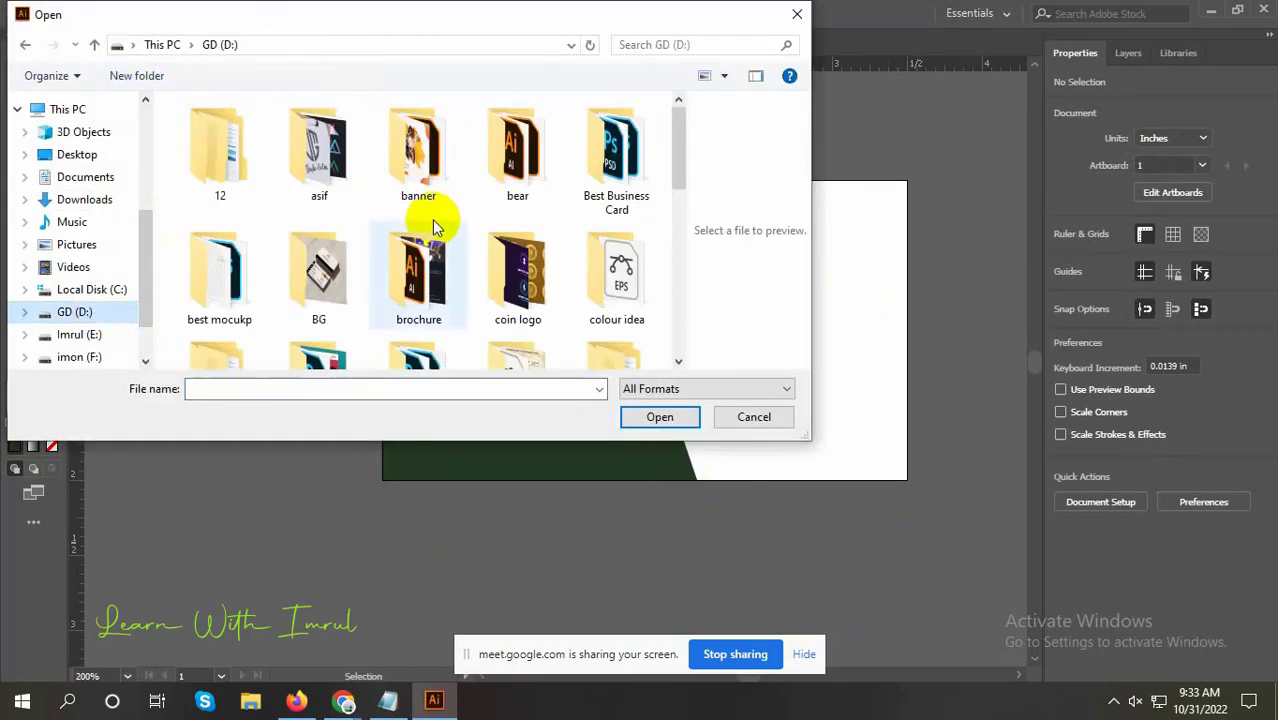
scroll(491, 294, down, 5)
scroll(497, 322, down, 3)
double_click(540, 200)
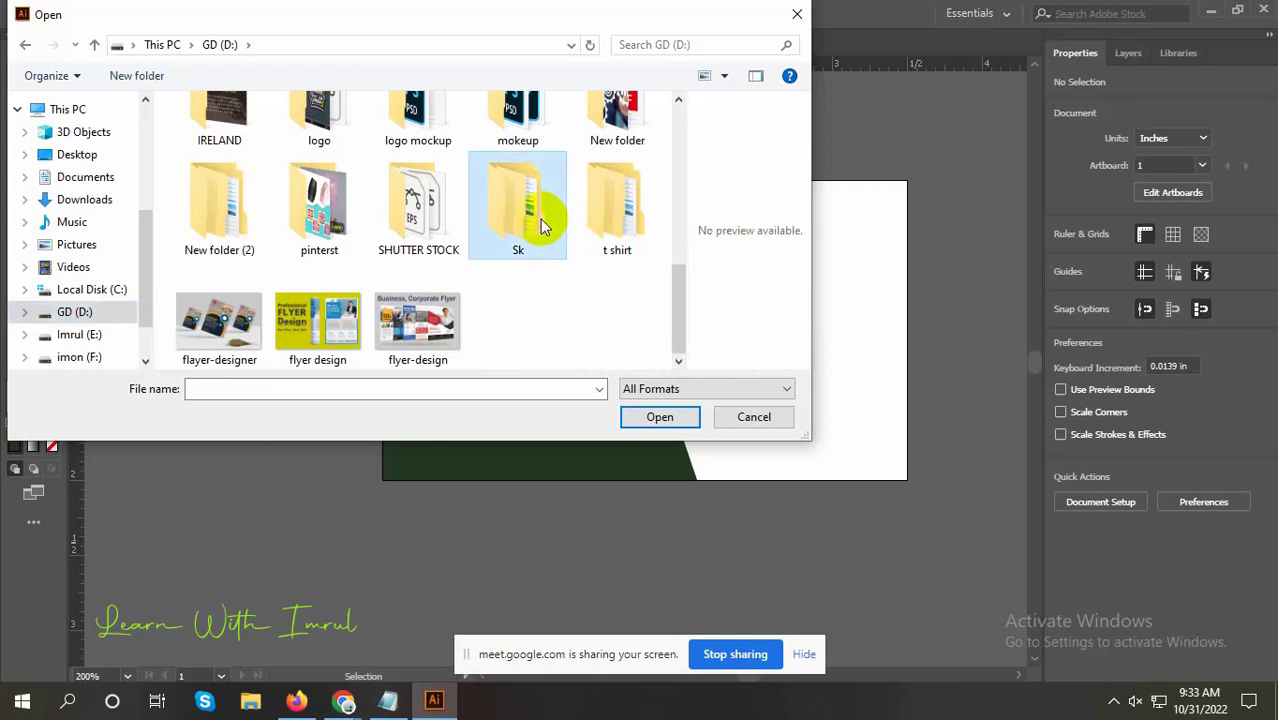
double_click(226, 150)
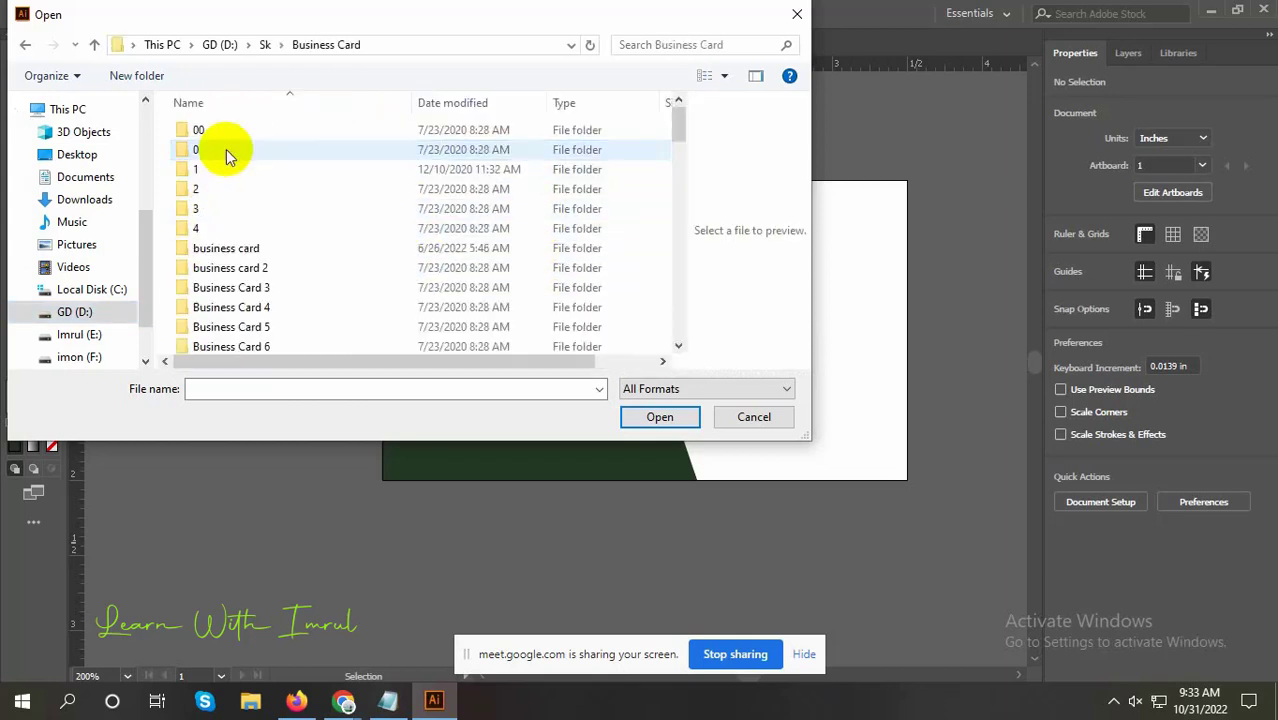
double_click(214, 249)
Search the Main File (21), Blue and other subfolders for the card file
click(94, 44)
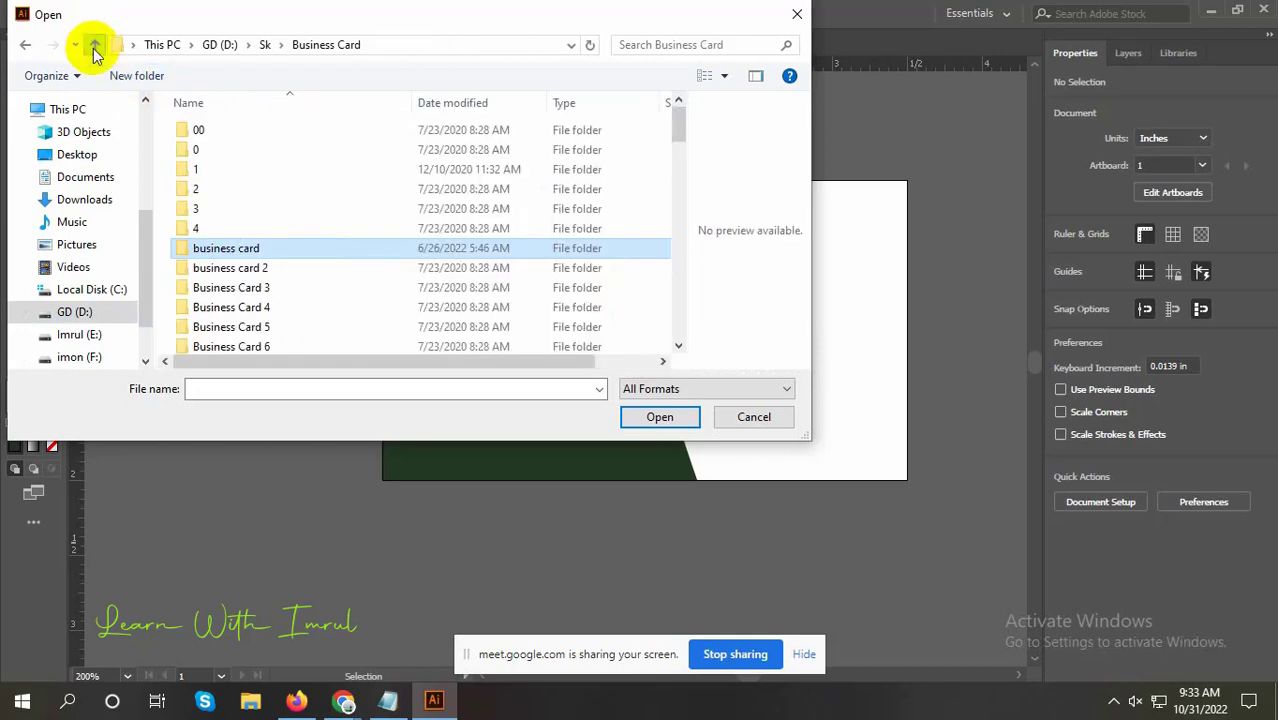
scroll(210, 250, down, 4)
scroll(210, 250, down, 3)
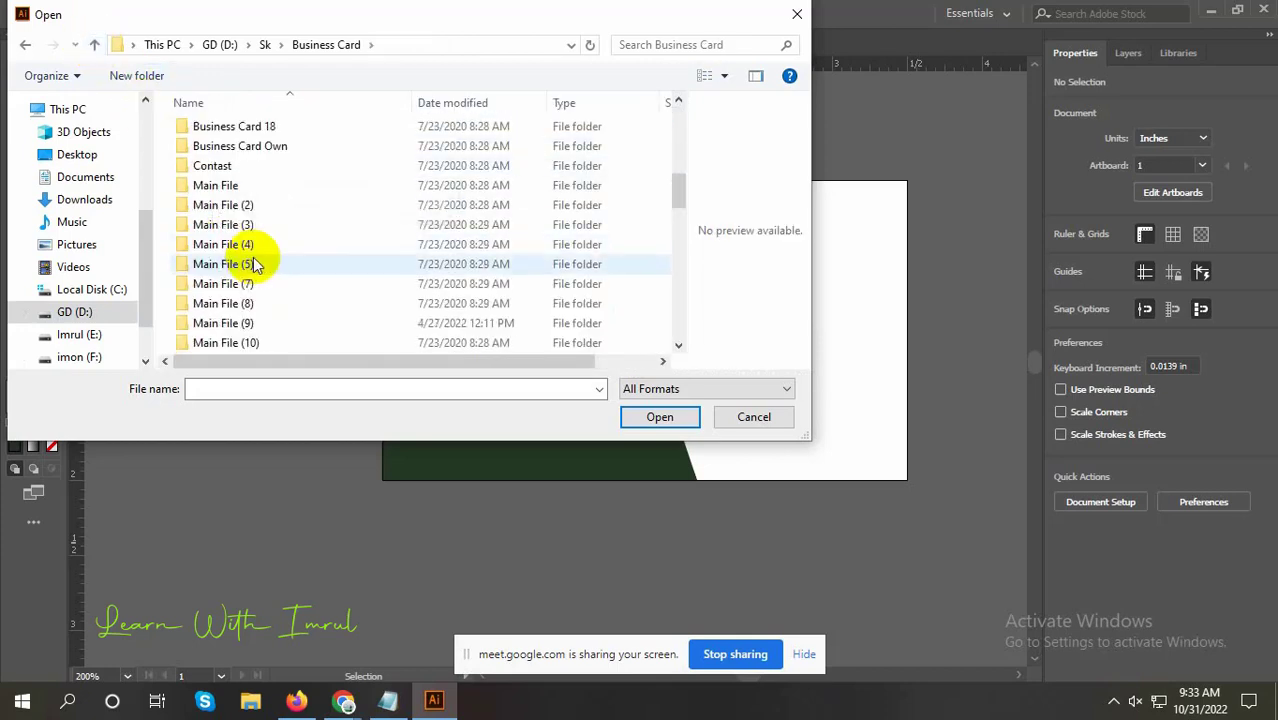
scroll(210, 255, down, 5)
scroll(250, 260, down, 1)
click(257, 262)
double_click(255, 262)
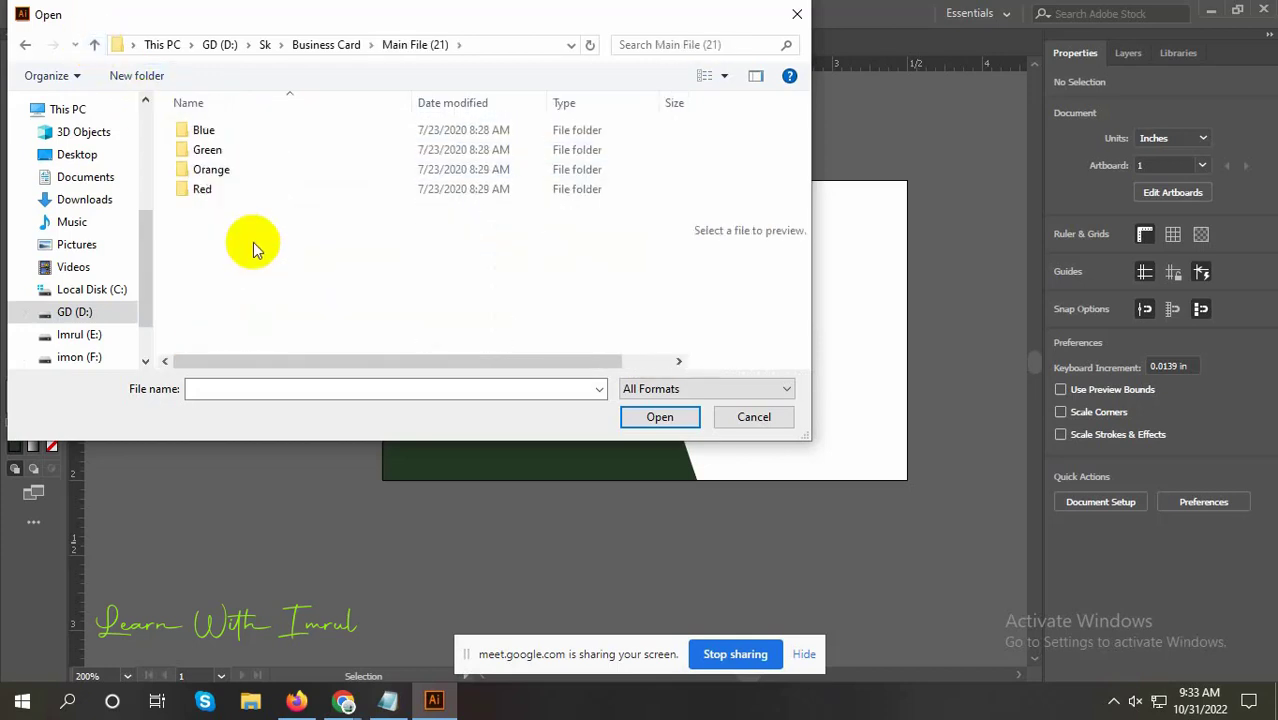
double_click(222, 131)
click(94, 44)
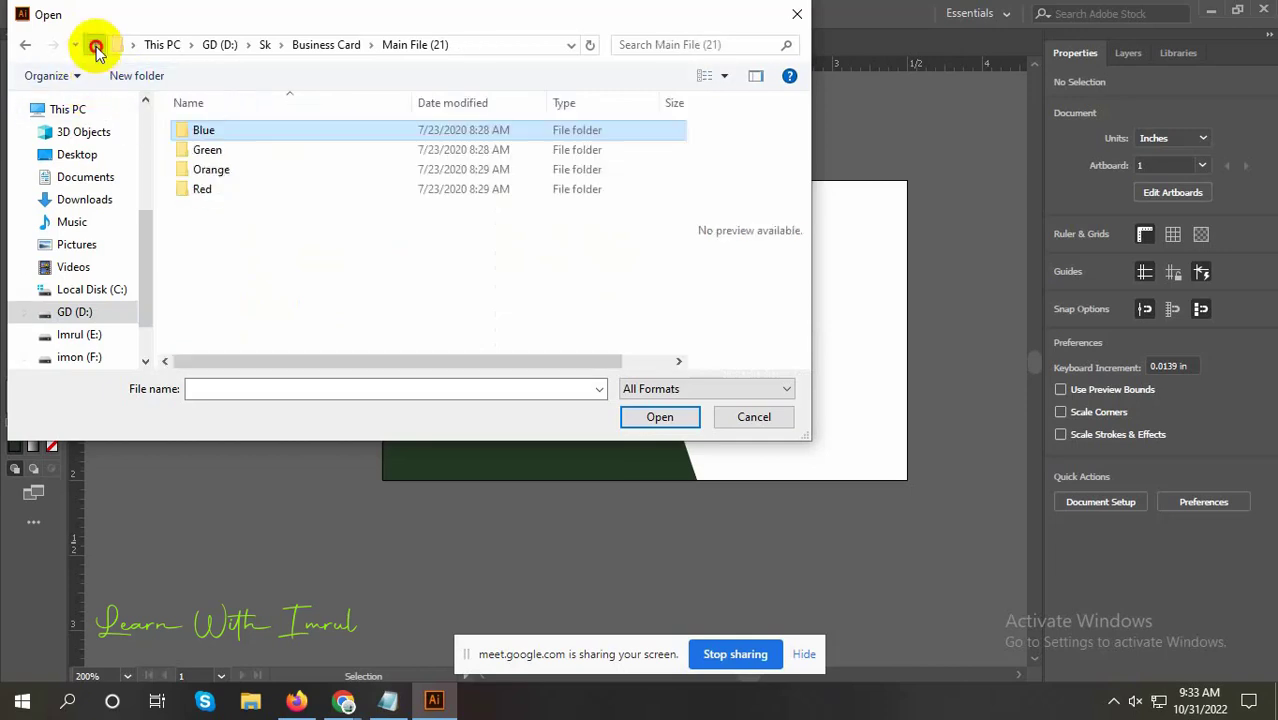
click(94, 44)
scroll(300, 190, up, 10)
scroll(337, 210, up, 1)
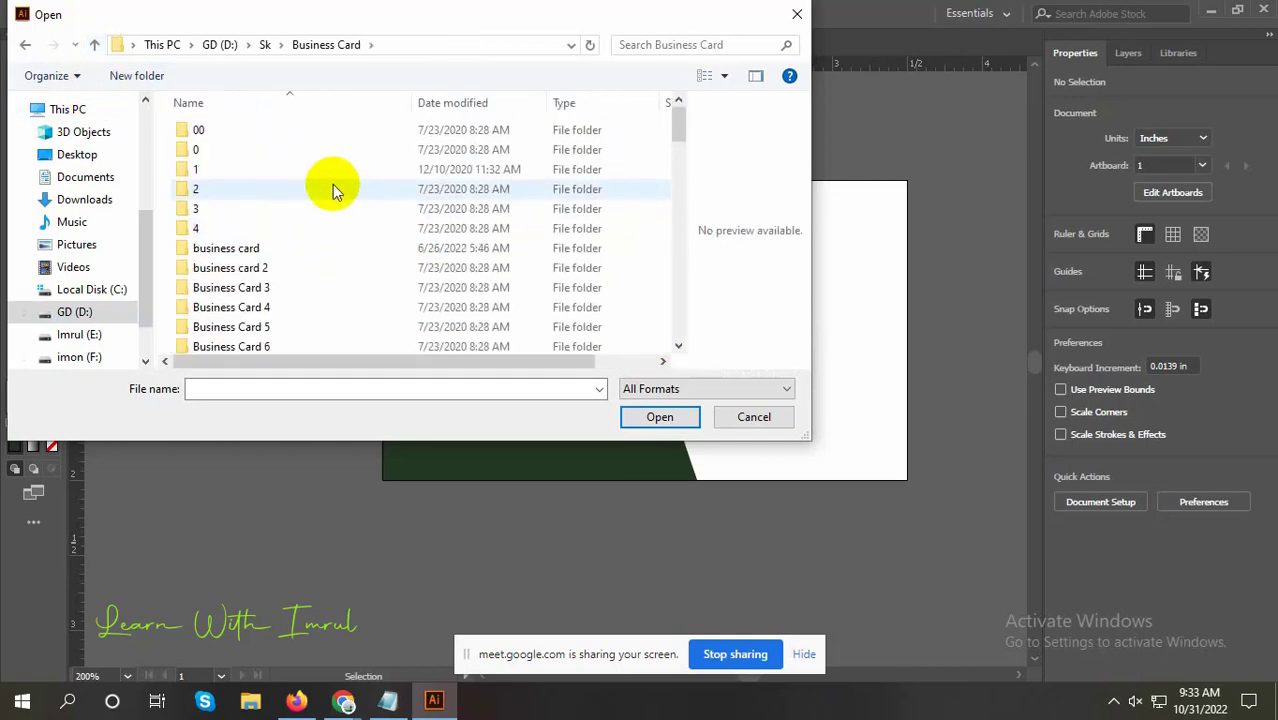
Open Business Card Design.ai from the Business Card\1 folder
double_click(220, 126)
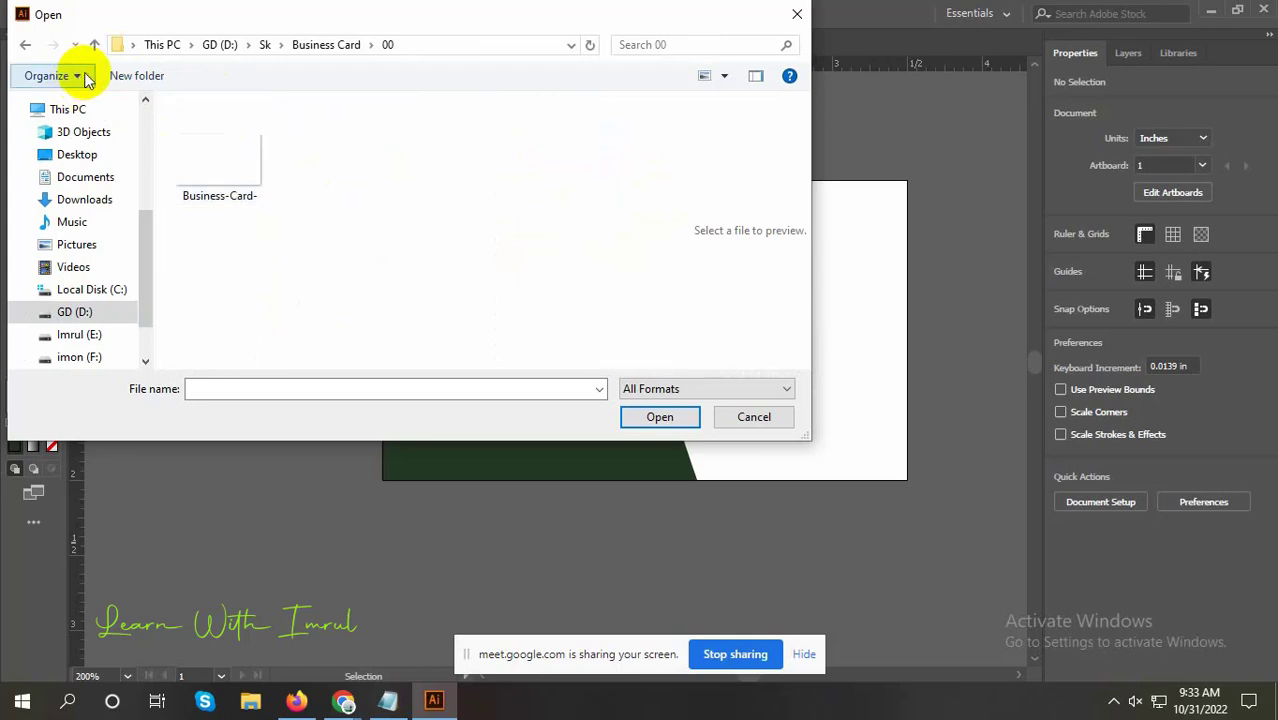
click(94, 44)
double_click(222, 158)
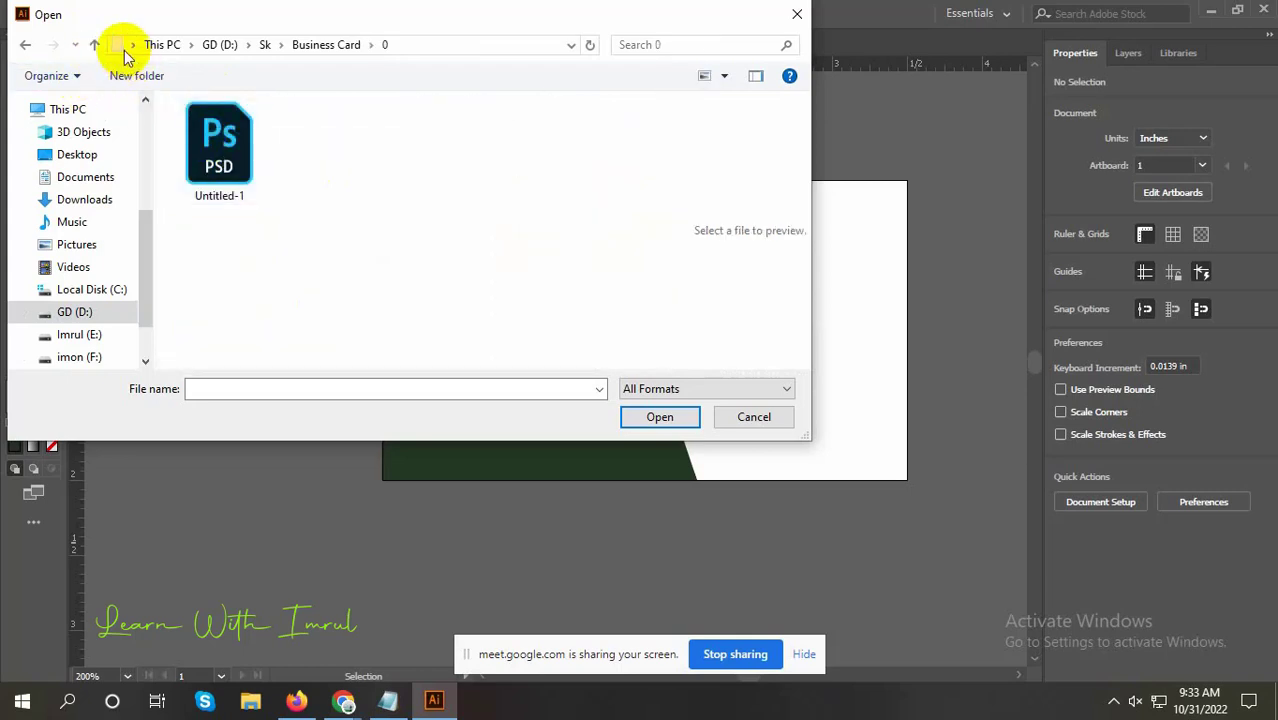
click(94, 44)
double_click(225, 170)
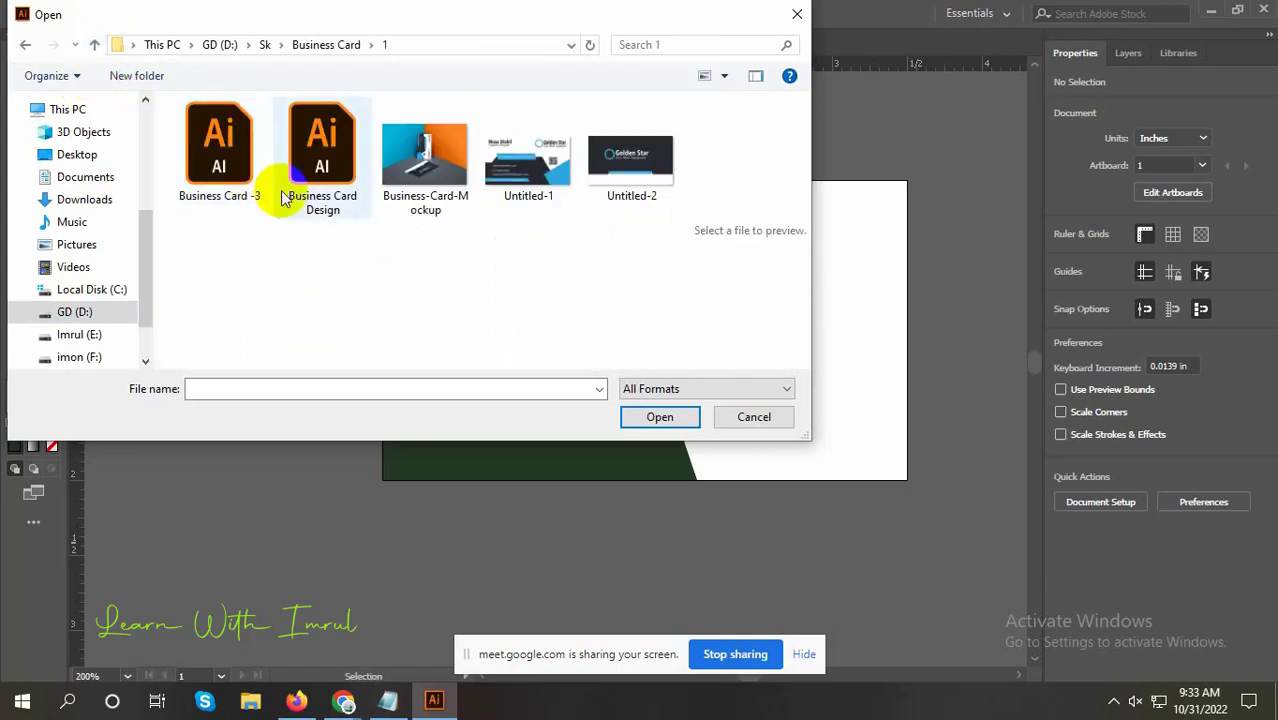
click(318, 205)
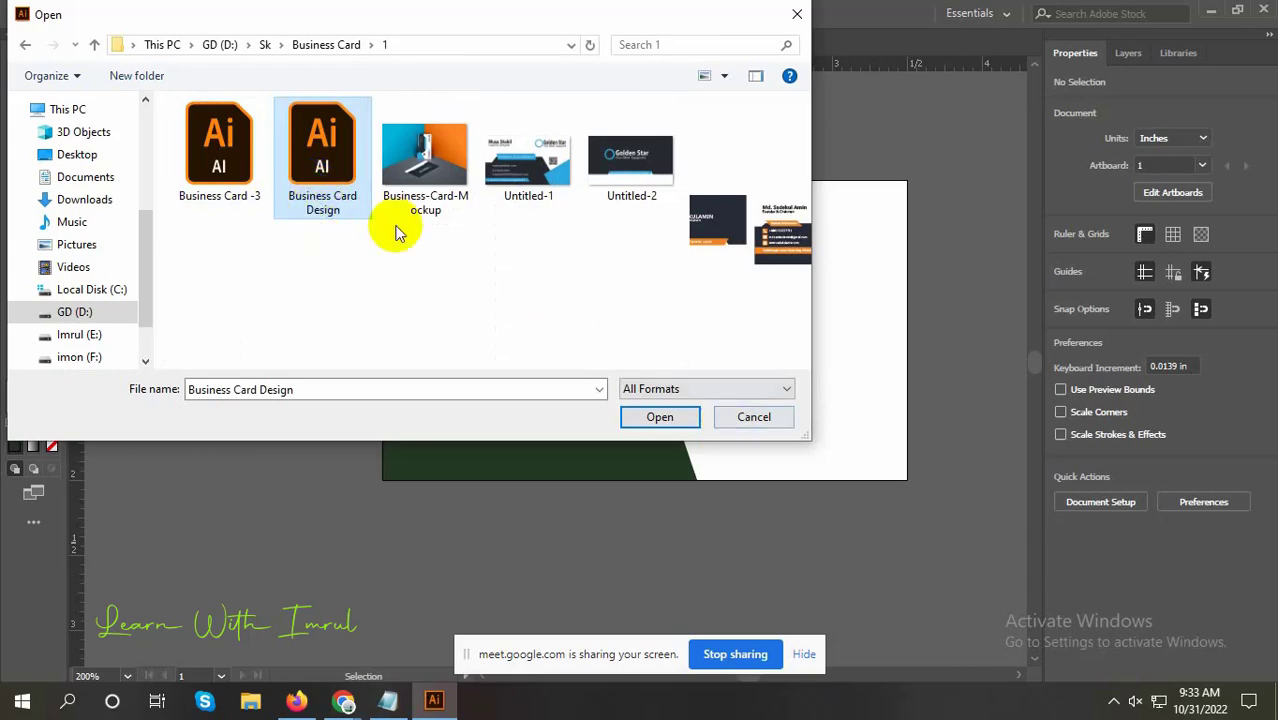
click(660, 420)
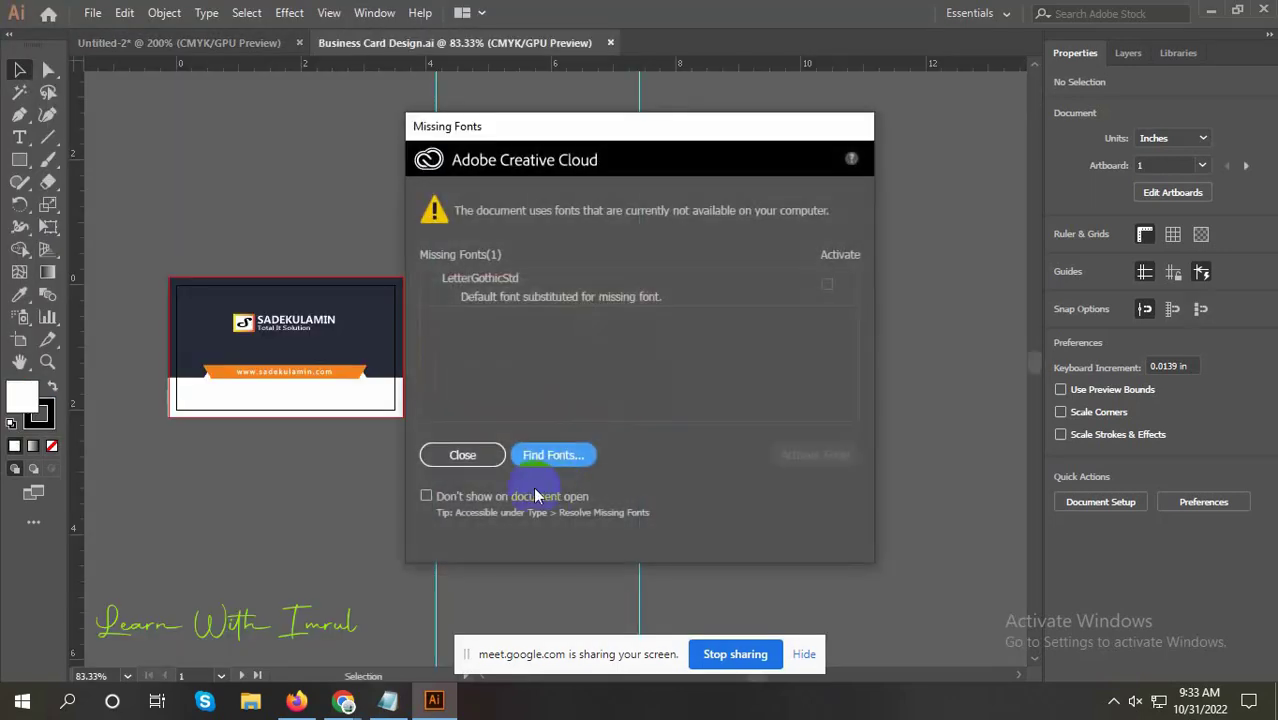
Dismiss the Missing Fonts warning and bring up options for the card's clip group
click(465, 455)
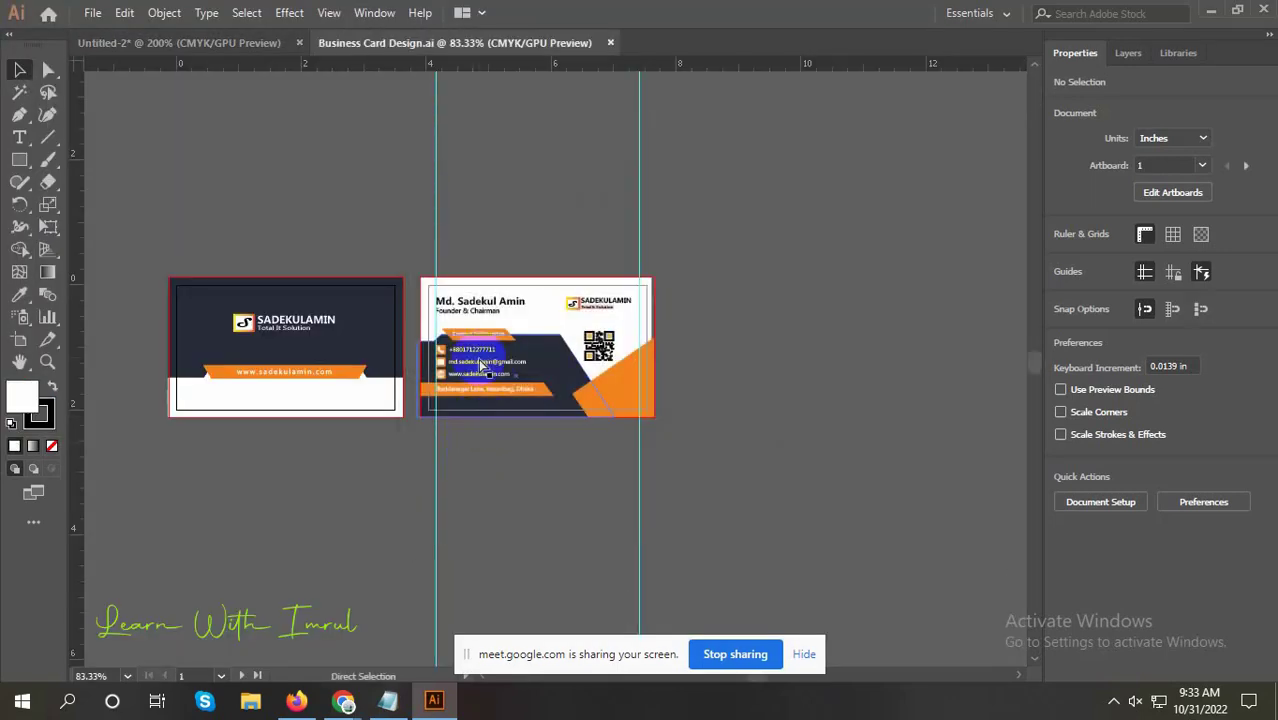
scroll(540, 360, up, 5)
scroll(709, 484, down, 3)
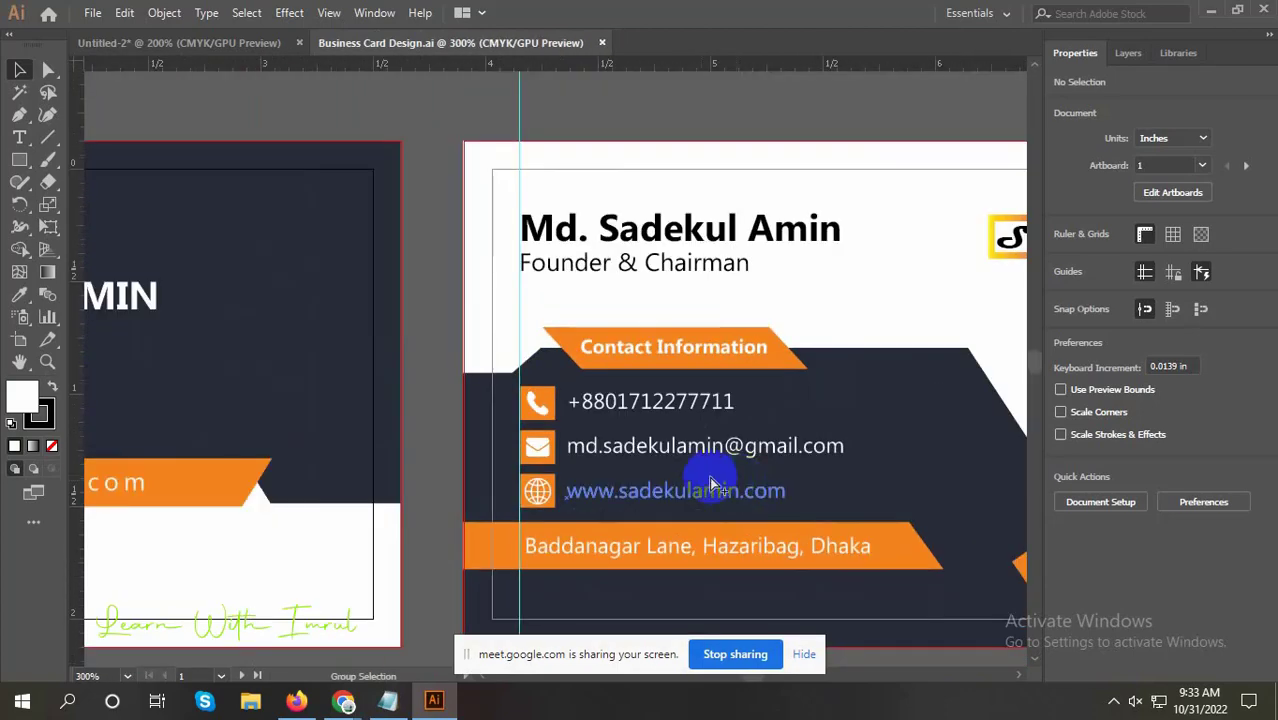
click(651, 403)
right_click(645, 375)
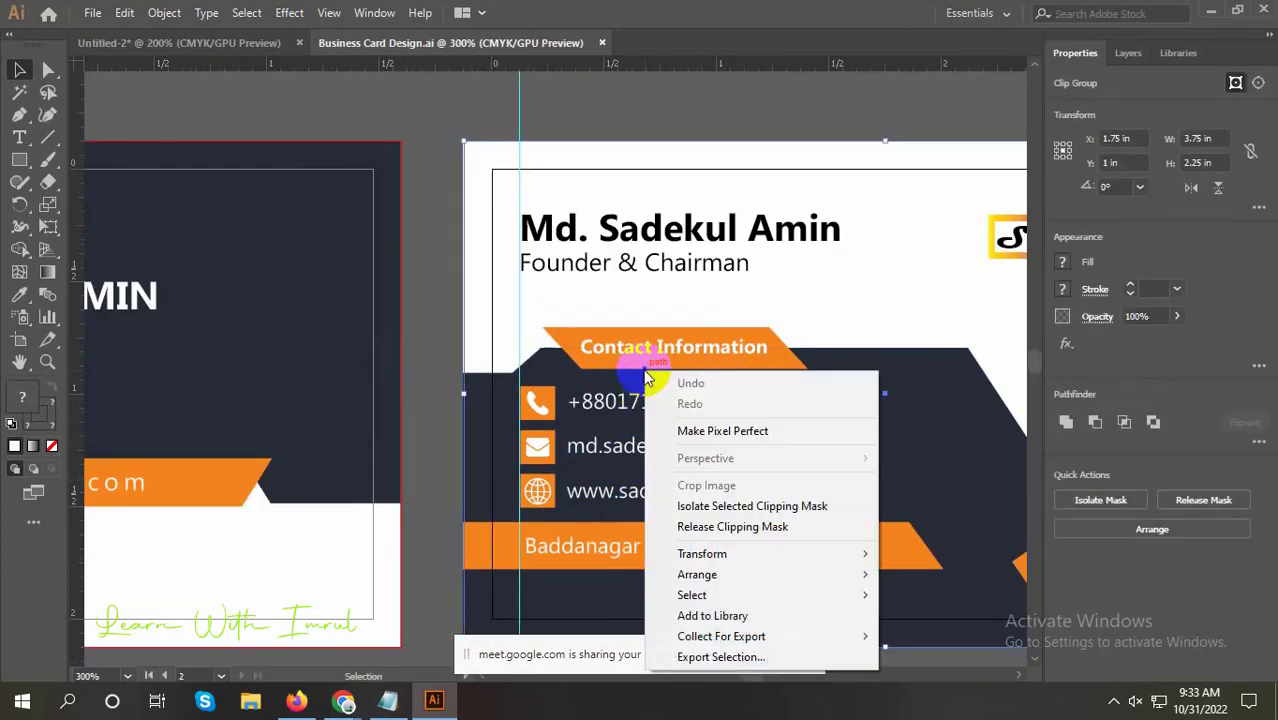
Release the clipping mask on the old card's artwork
click(713, 526)
scroll(551, 455, down, 1)
scroll(551, 455, down, 1)
click(640, 218)
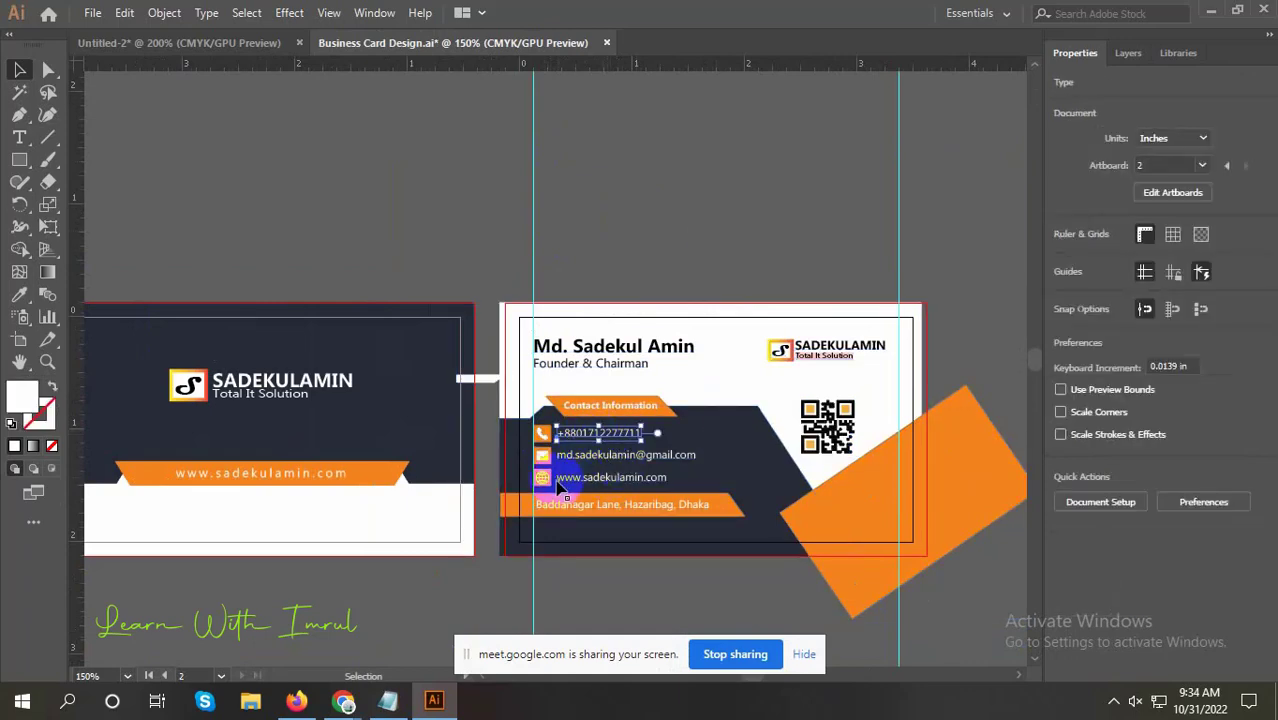
scroll(556, 477, up, 3)
click(517, 357)
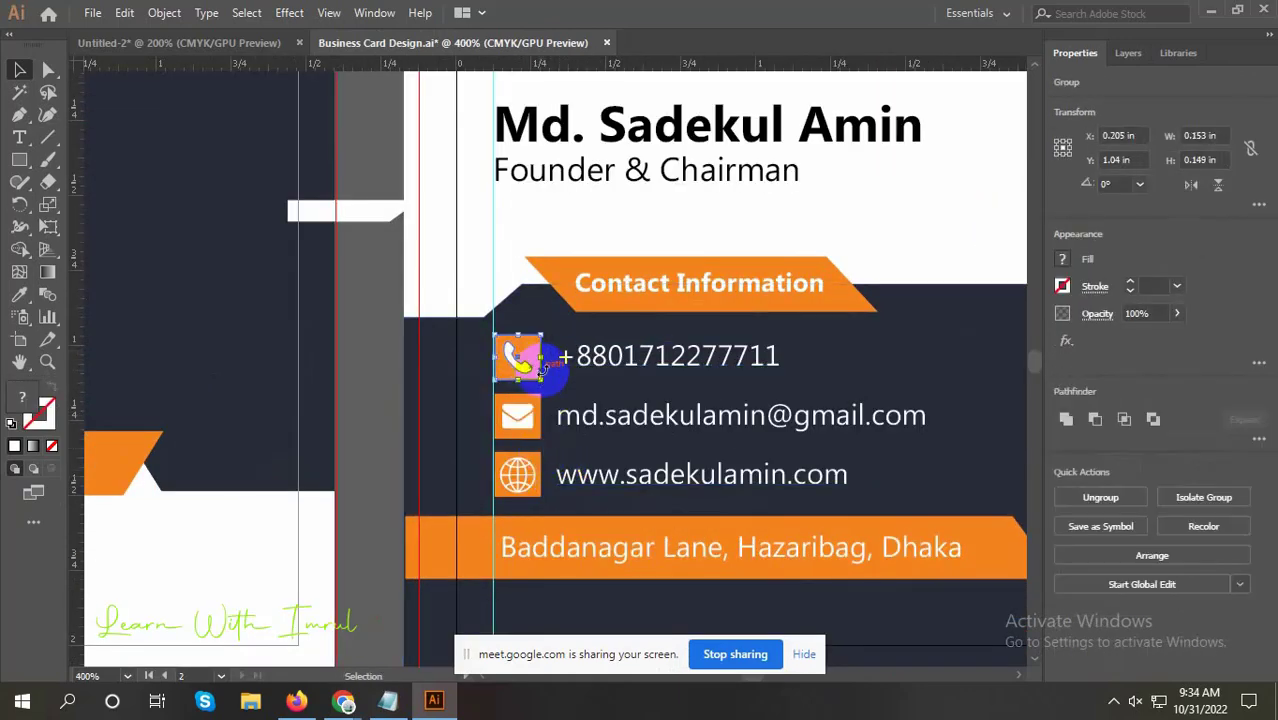
scroll(629, 472, down, 1)
scroll(629, 472, down, 1)
click(790, 297)
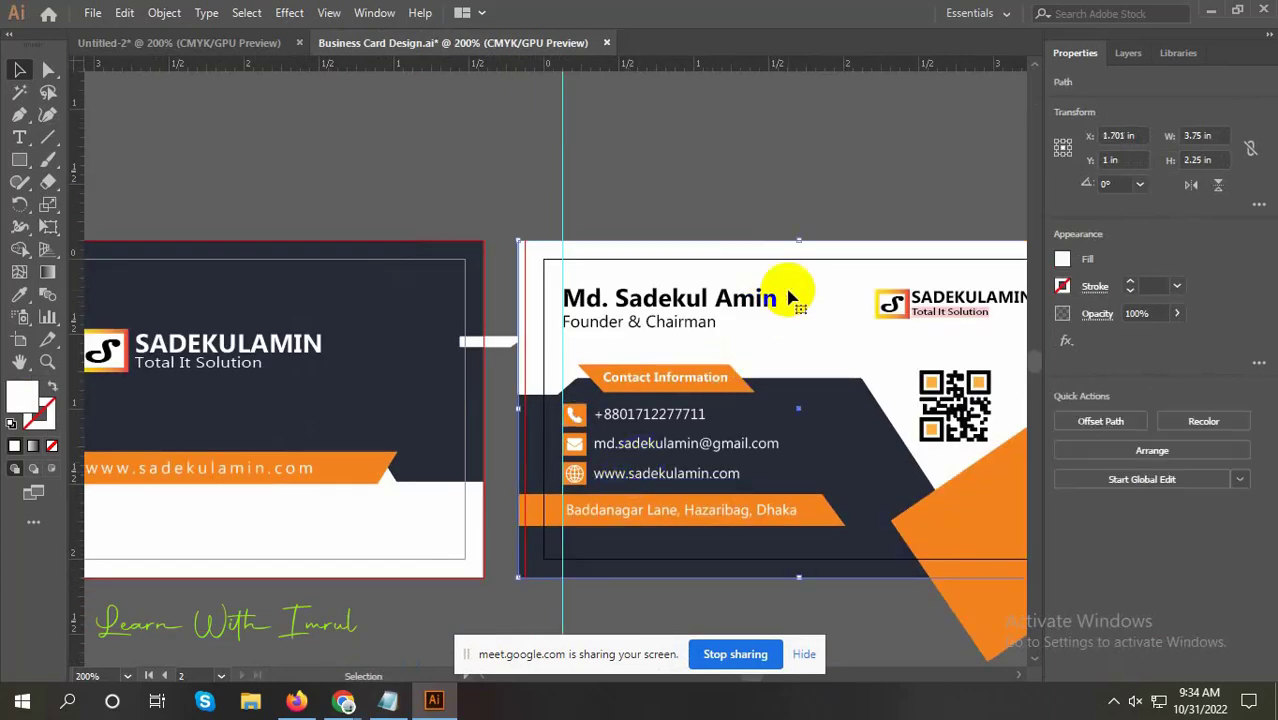
key(ctrl+shift+a)
Delete the dark navy shape and the vertical guide behind the contact rows
click(805, 430)
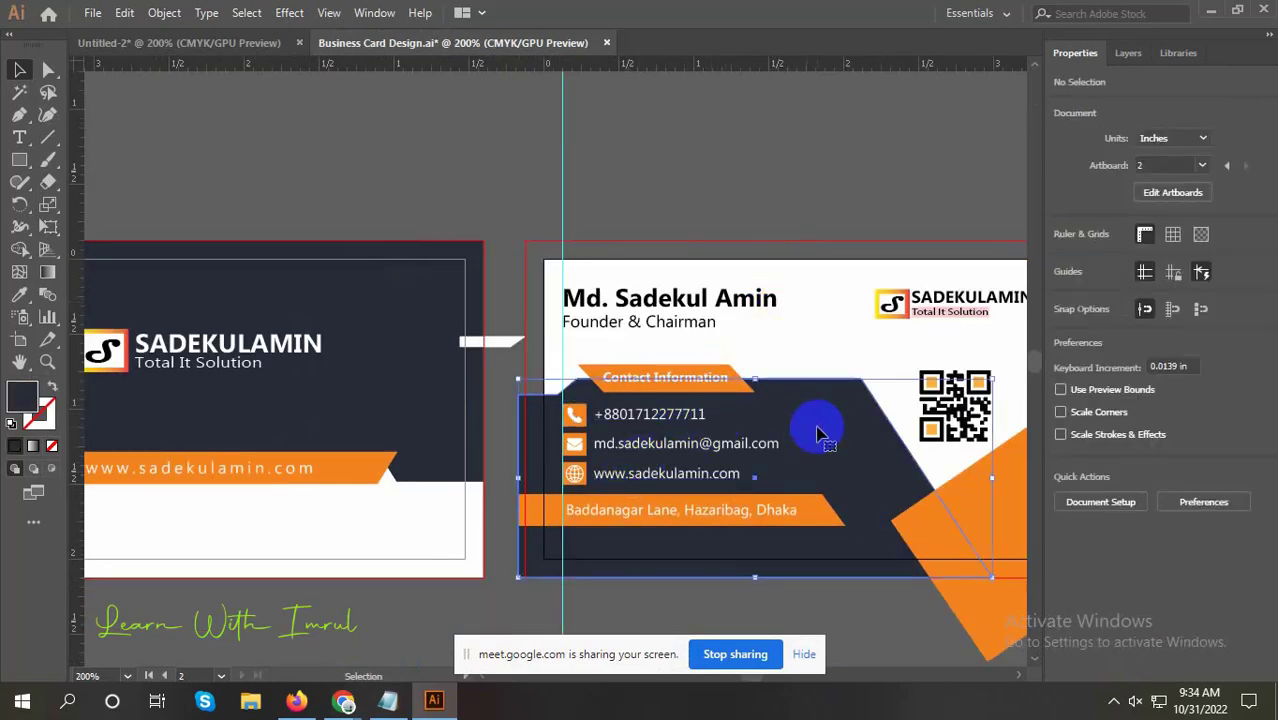
key(Delete)
click(552, 349)
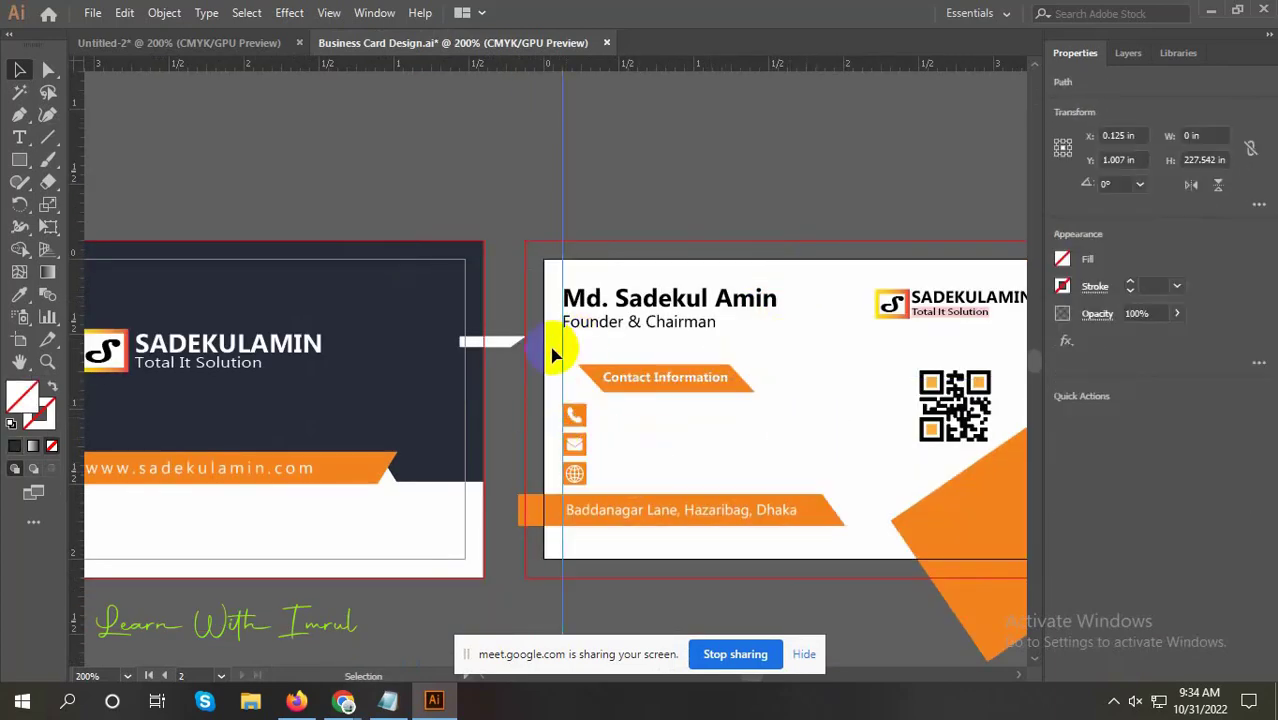
key(Delete)
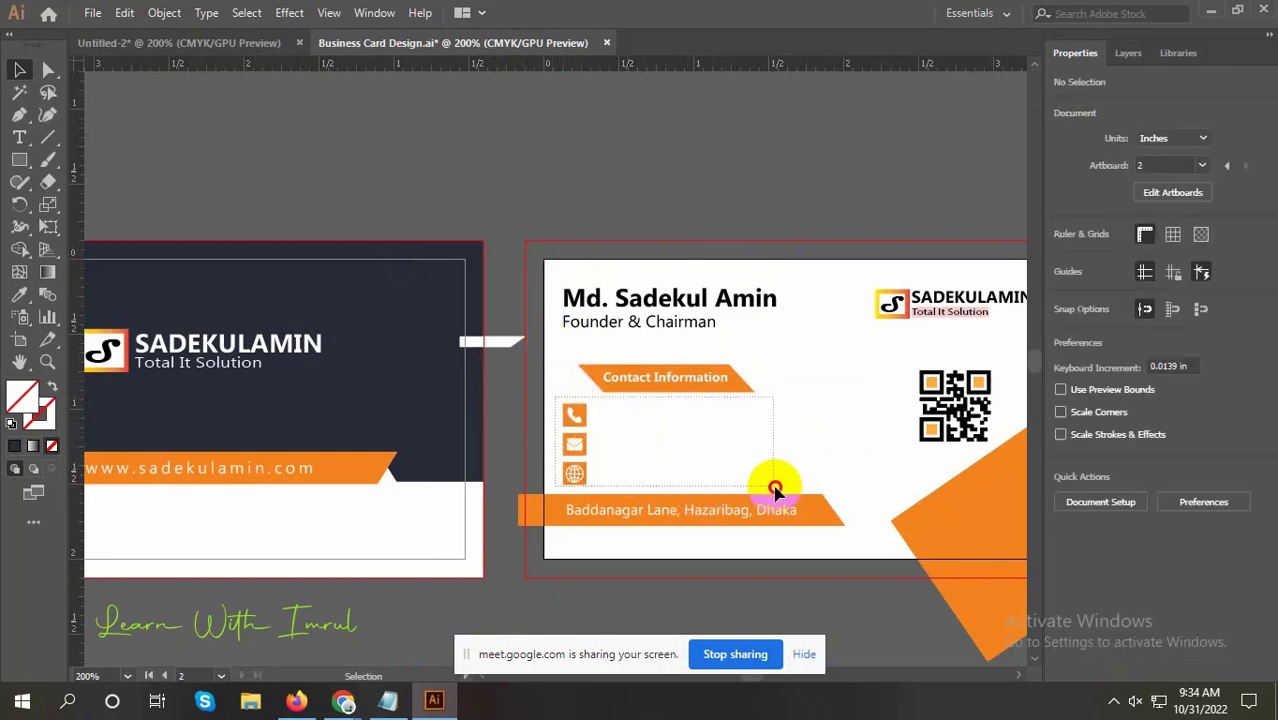
Group the three contact icons with their text and drop them onto Untitled-2's dark-green panel
drag(557, 402, 775, 485)
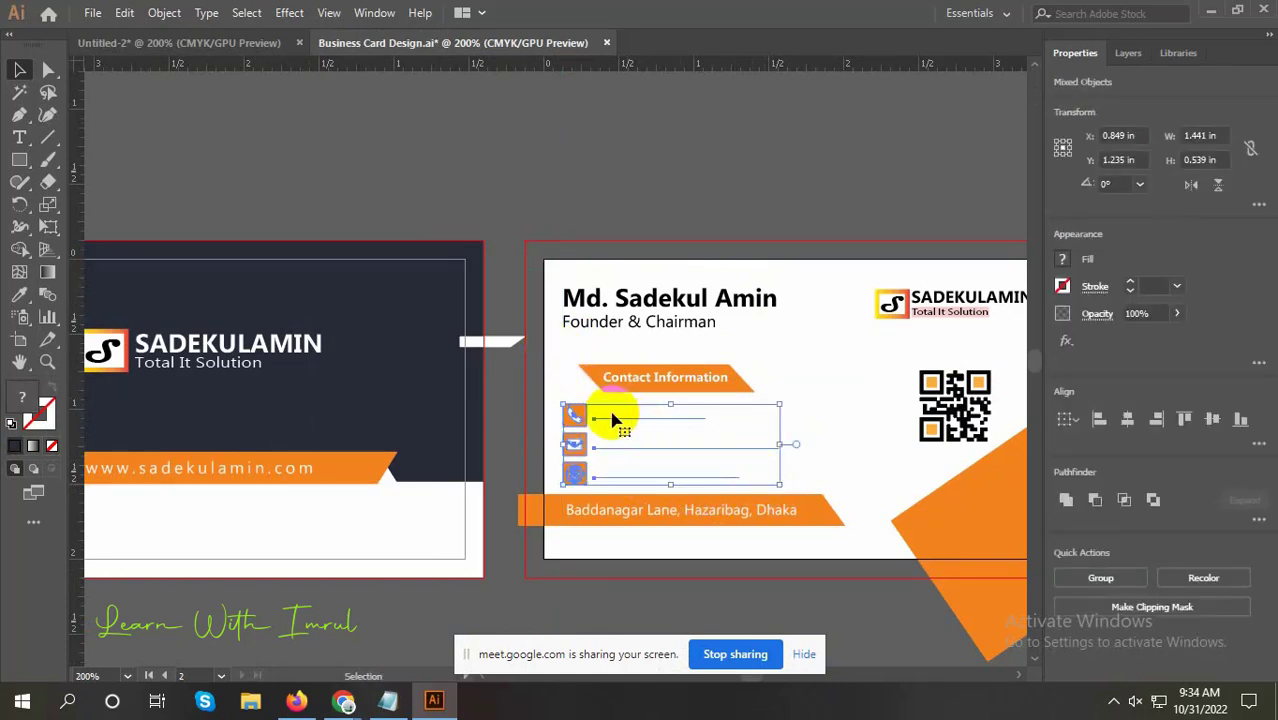
key(ctrl+g)
mouse_move(583, 425)
mouse_down()
mouse_move(330, 85)
mouse_move(388, 136)
mouse_move(372, 127)
mouse_up()
click(605, 175)
click(218, 166)
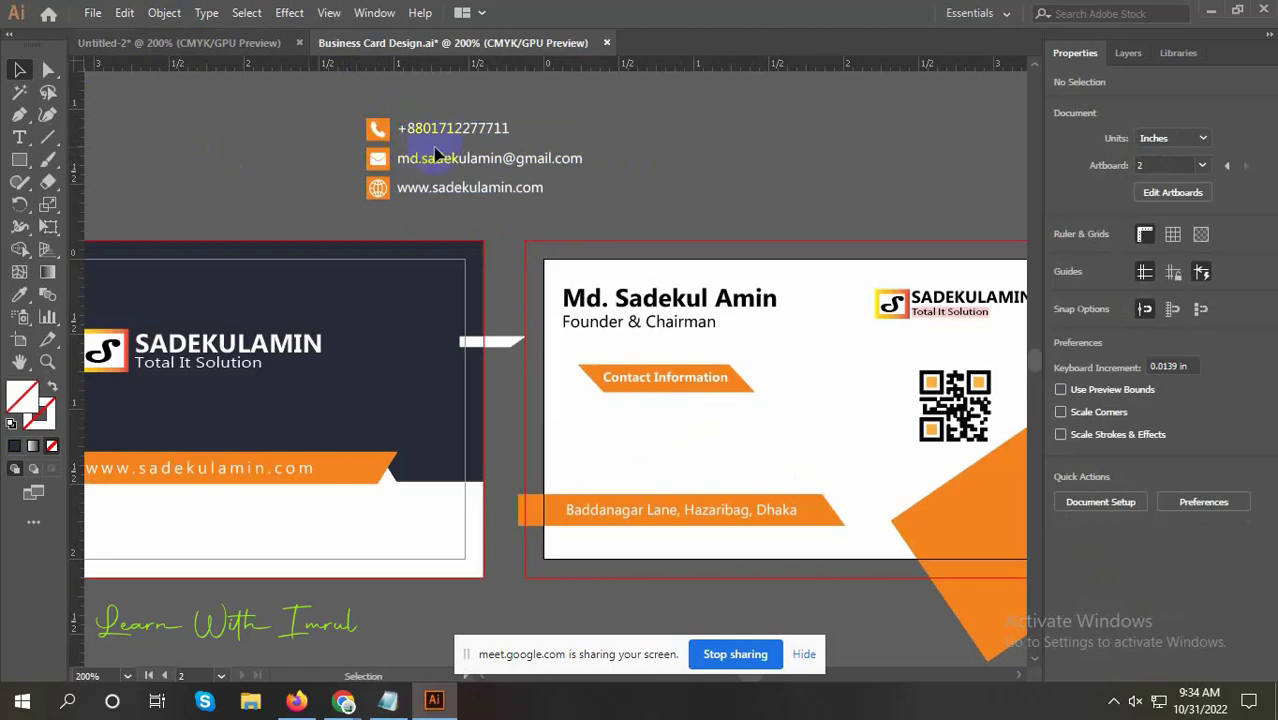
drag(388, 131, 235, 50)
mouse_move(501, 203)
mouse_down()
mouse_move(515, 390)
mouse_move(557, 412)
mouse_move(428, 368)
mouse_up()
Shift the contact rows toward the panel's left edge and ungroup them
click(762, 400)
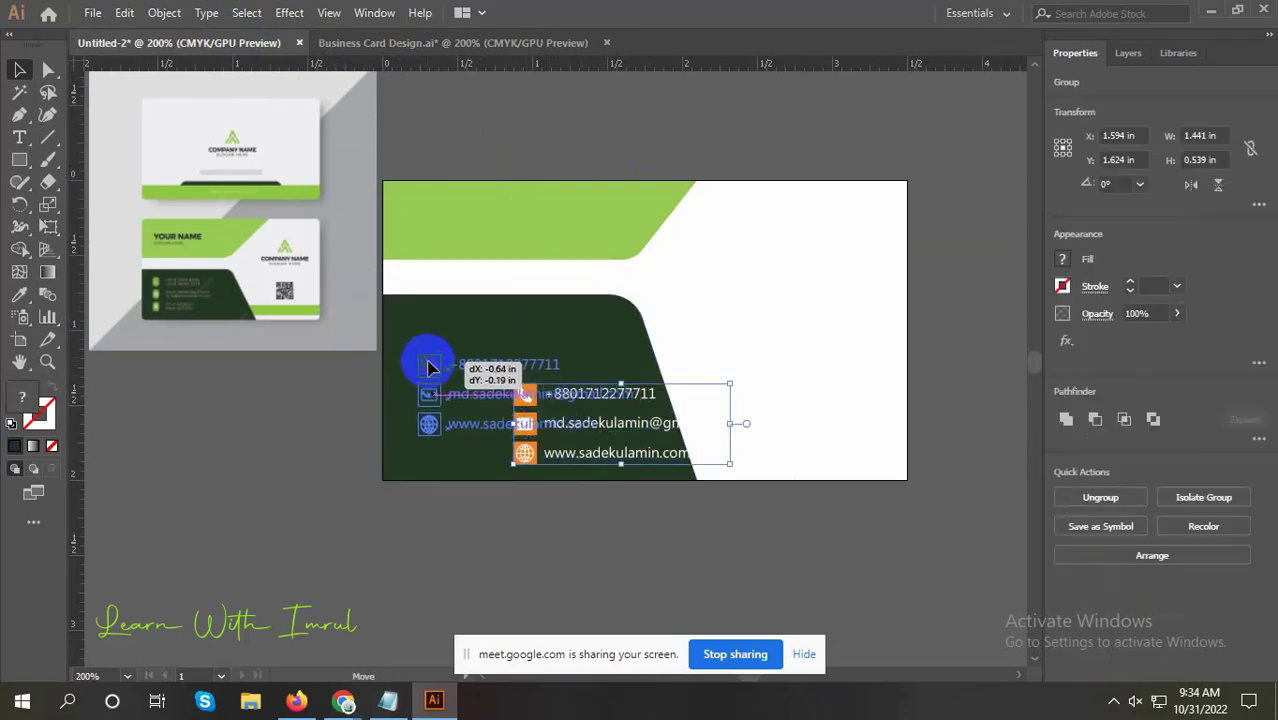
drag(428, 368, 418, 358)
click(807, 365)
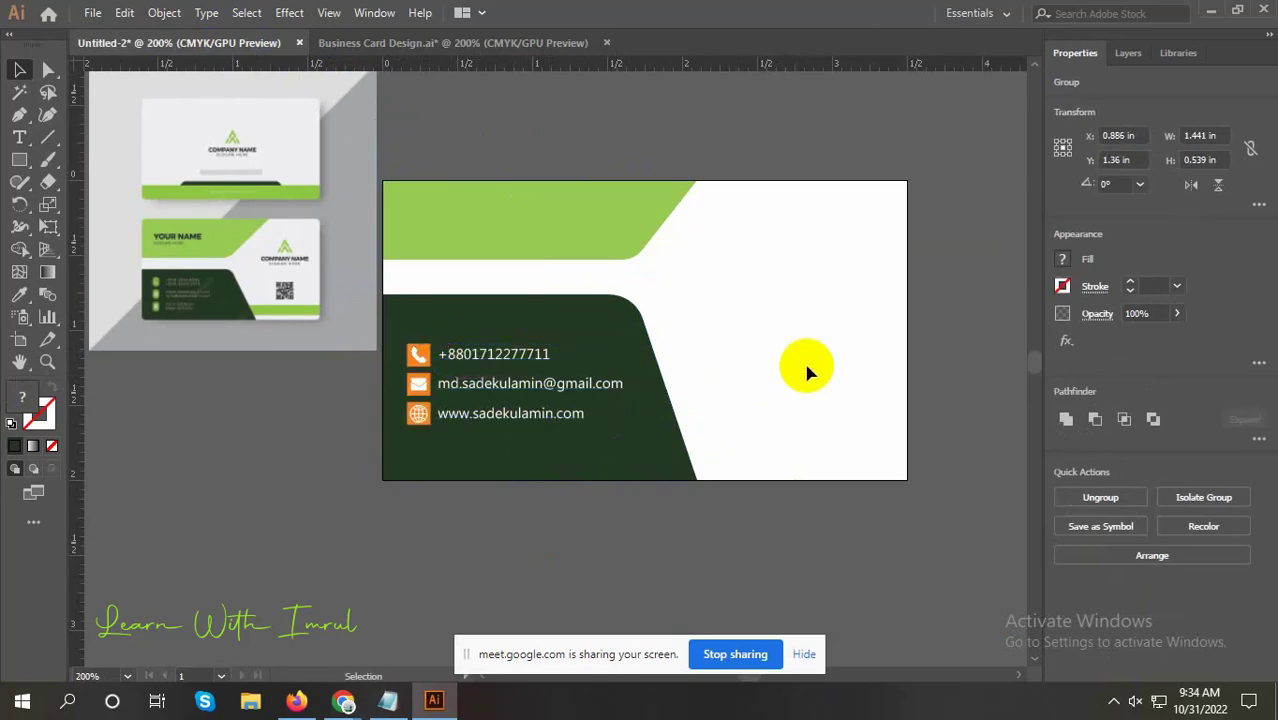
click(500, 395)
right_click(487, 381)
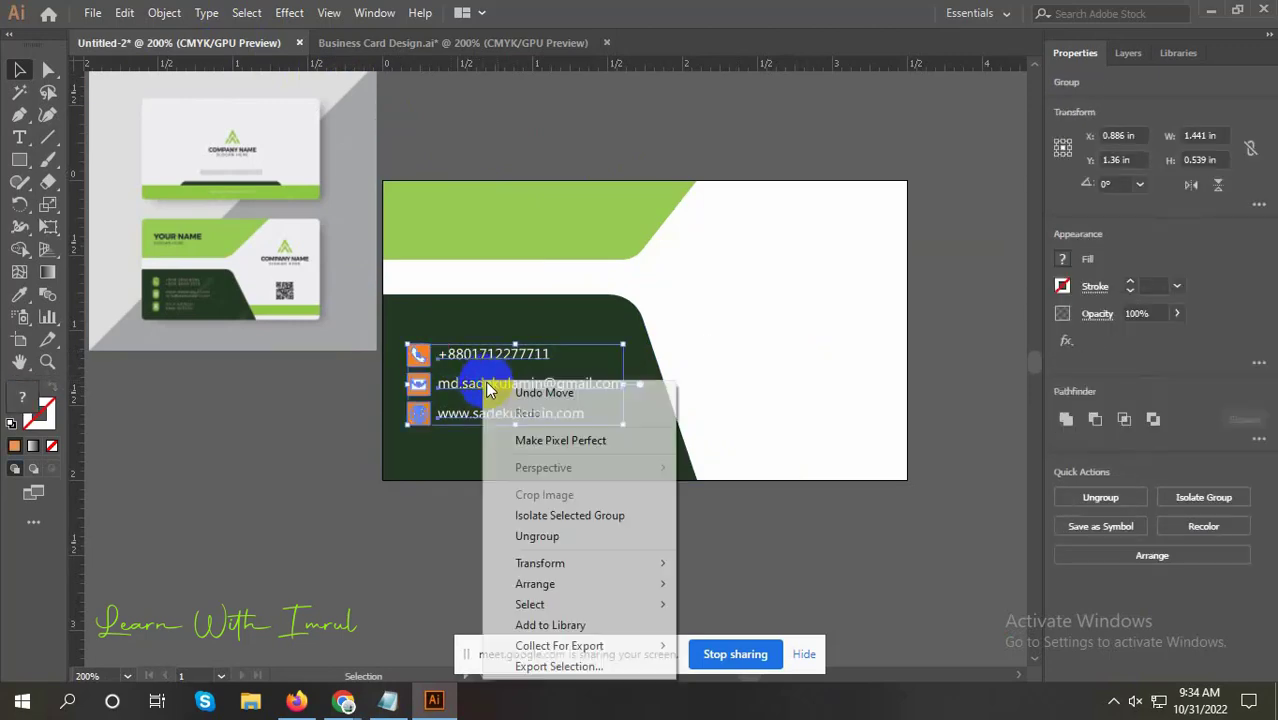
click(541, 535)
click(423, 525)
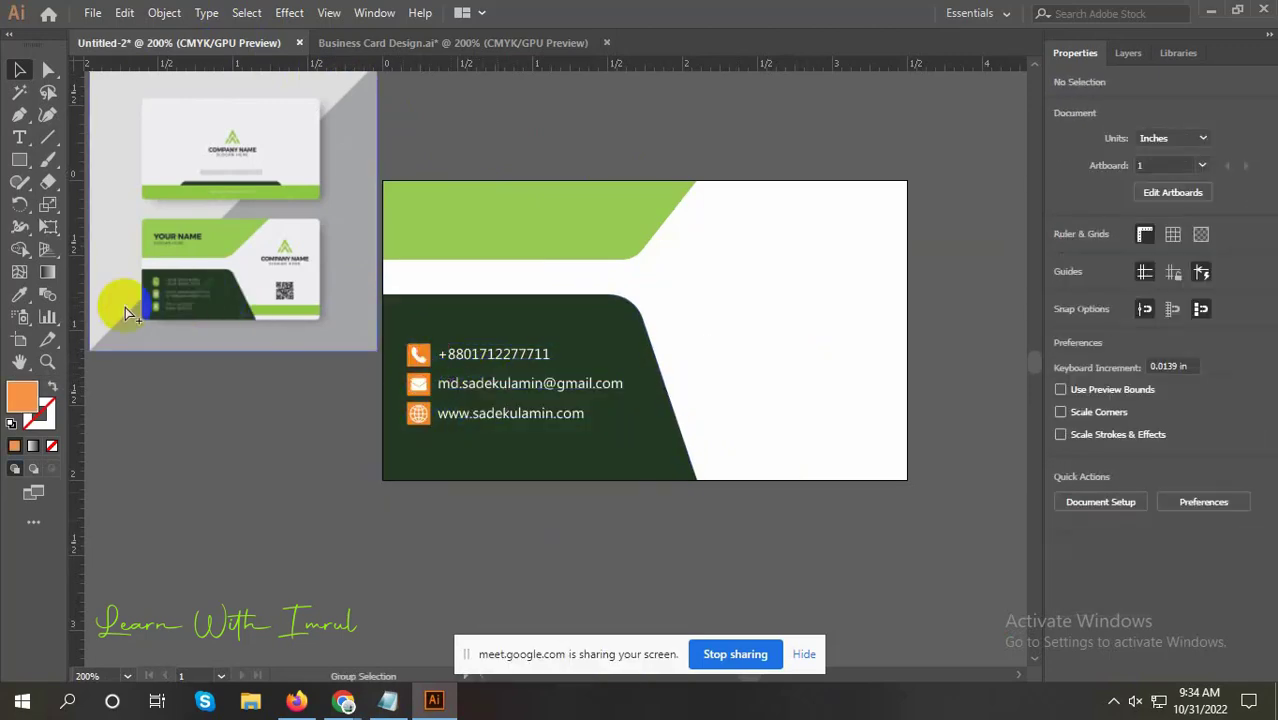
Give the phone, email and website icons the reference card's light green with the Eyedropper
scroll(125, 309, up, 3)
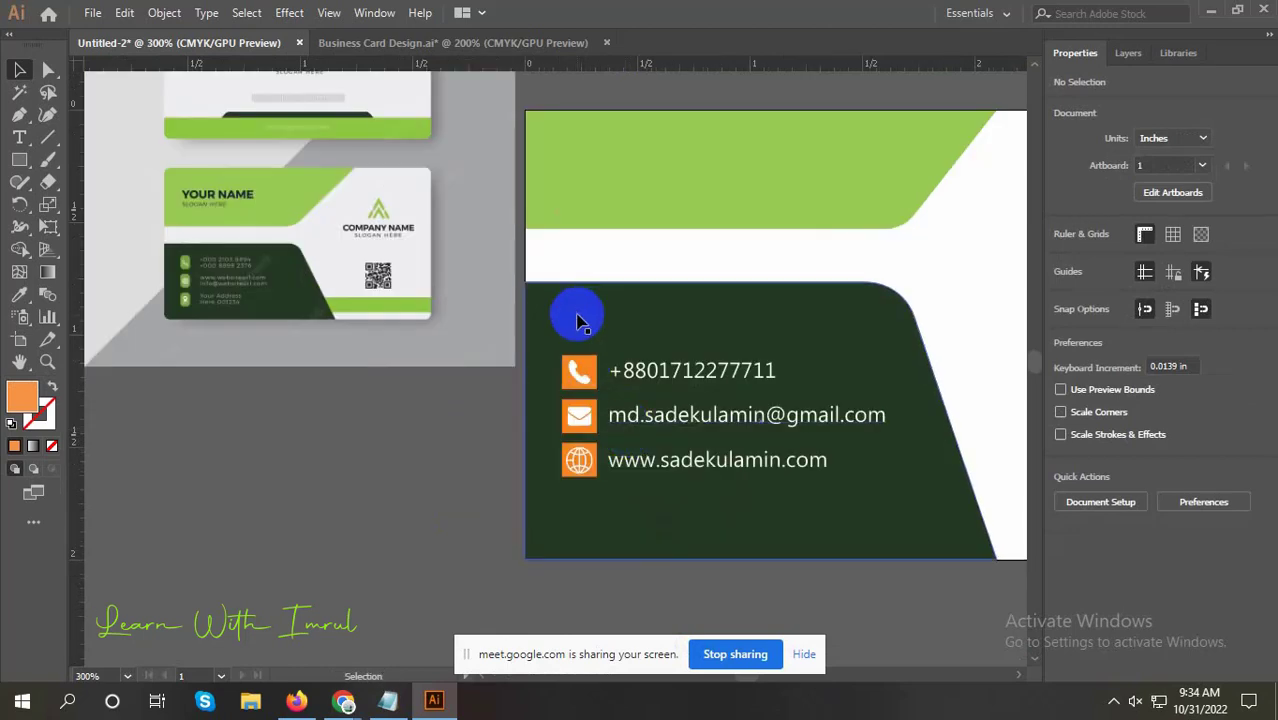
click(585, 370)
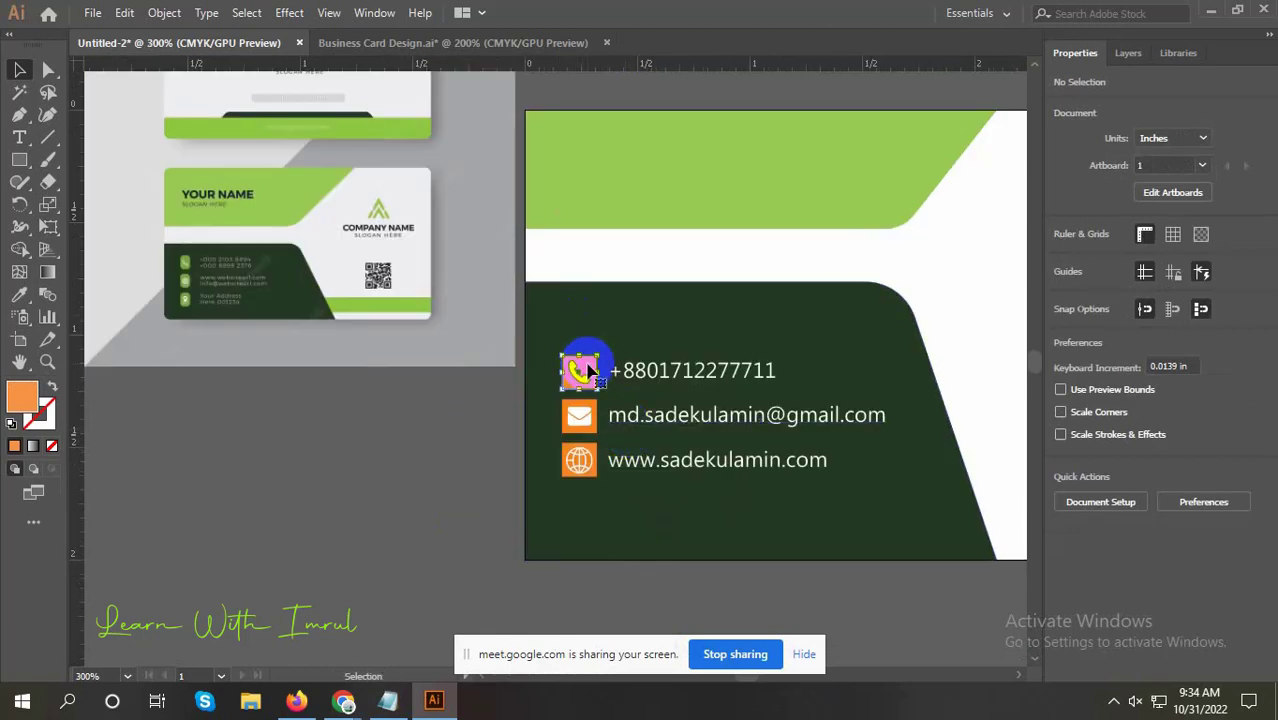
shift+click(593, 418)
shift+click(600, 470)
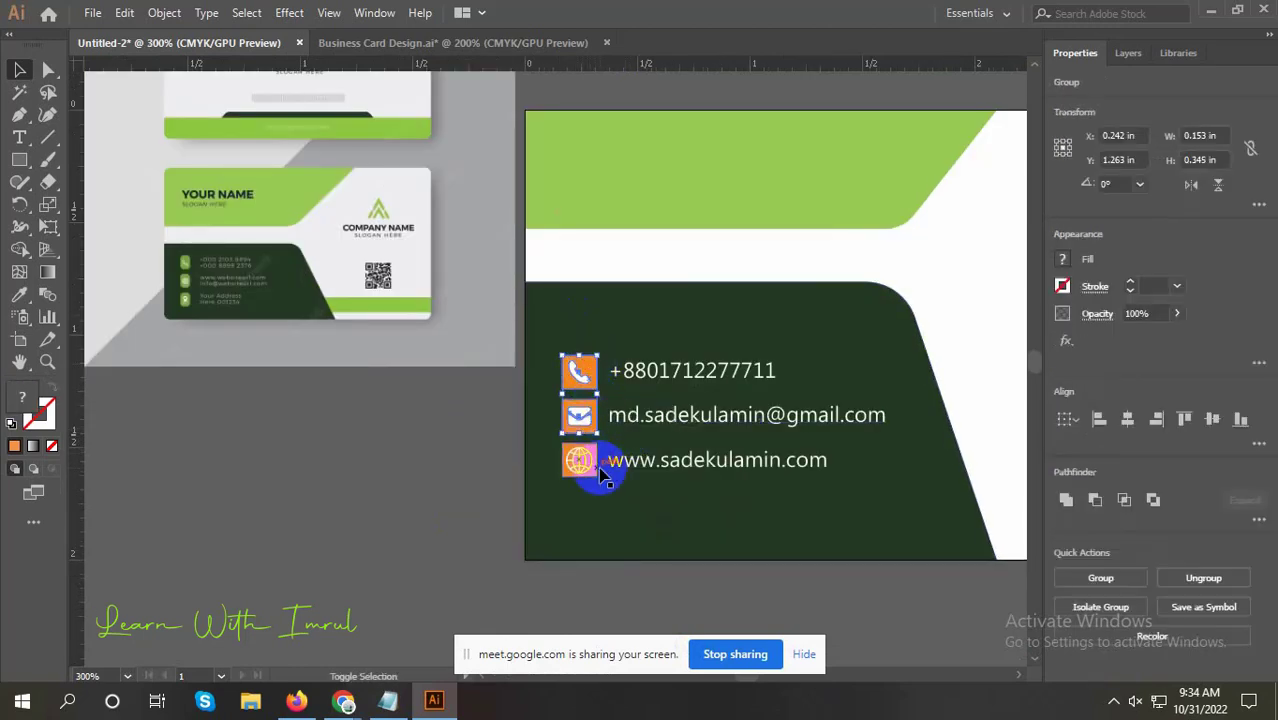
click(20, 300)
click(823, 173)
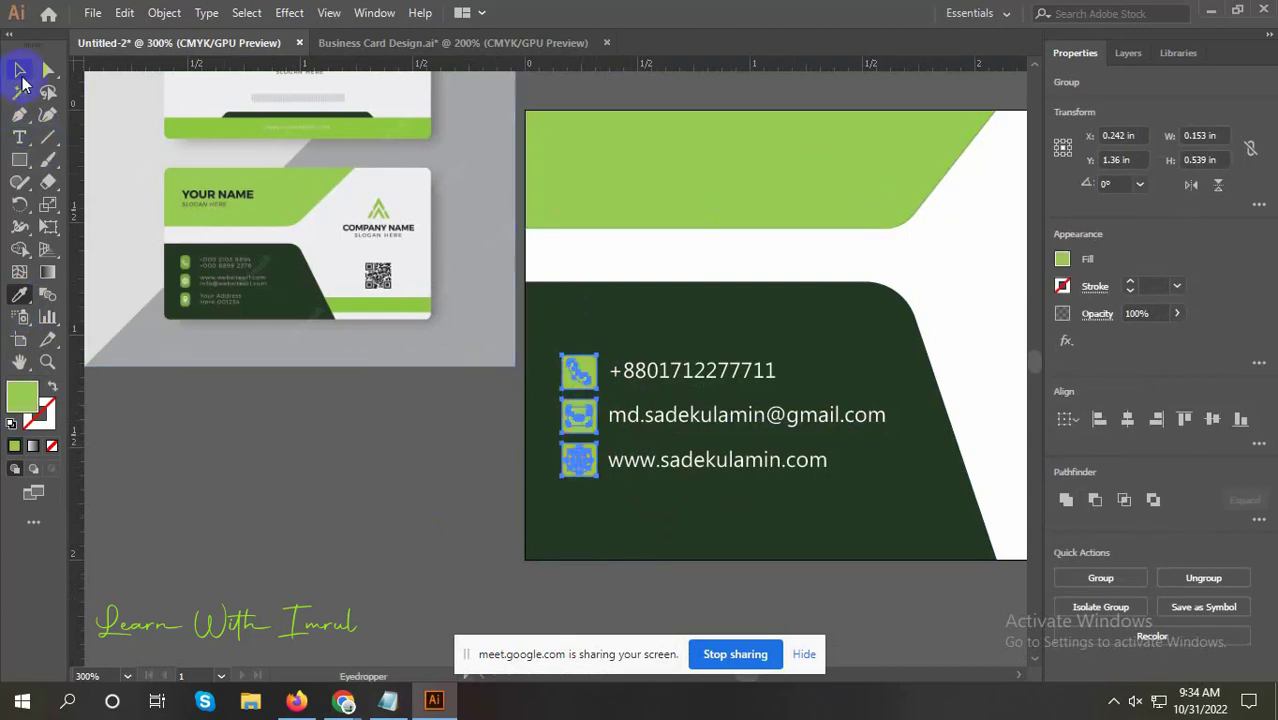
click(203, 476)
Ungroup the phone, email and website icons individually
click(580, 372)
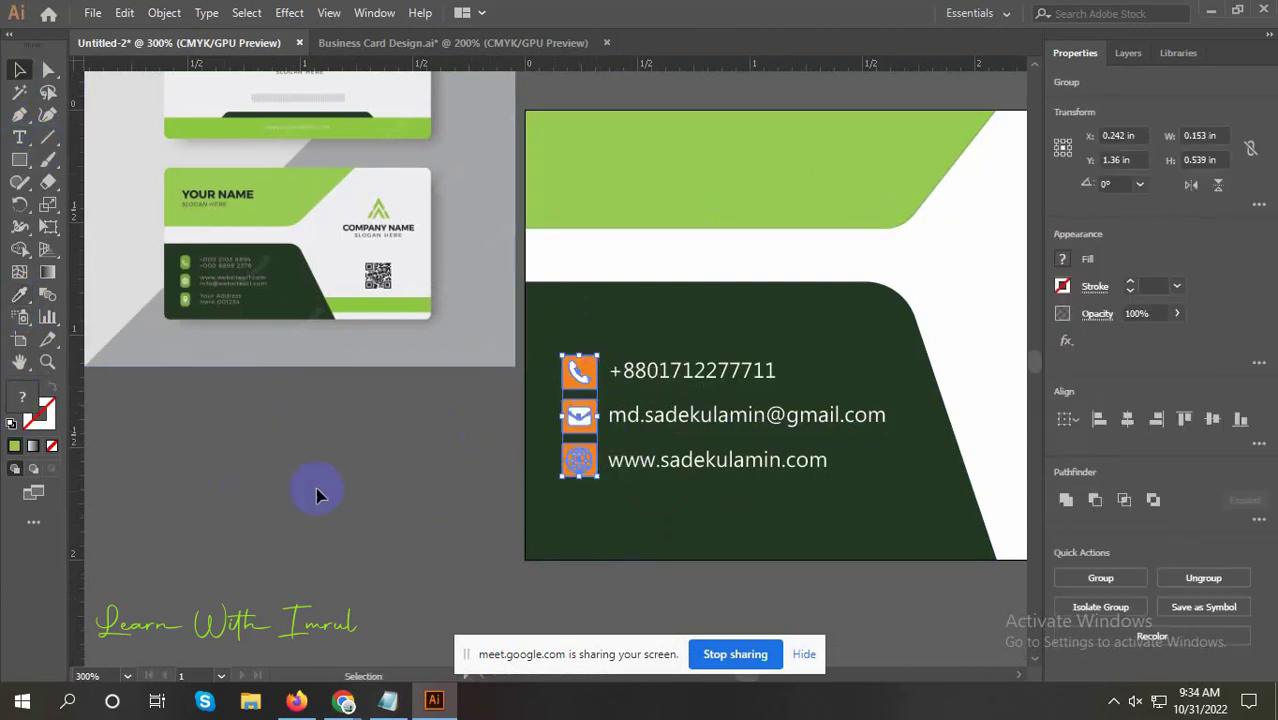
click(507, 447)
right_click(580, 365)
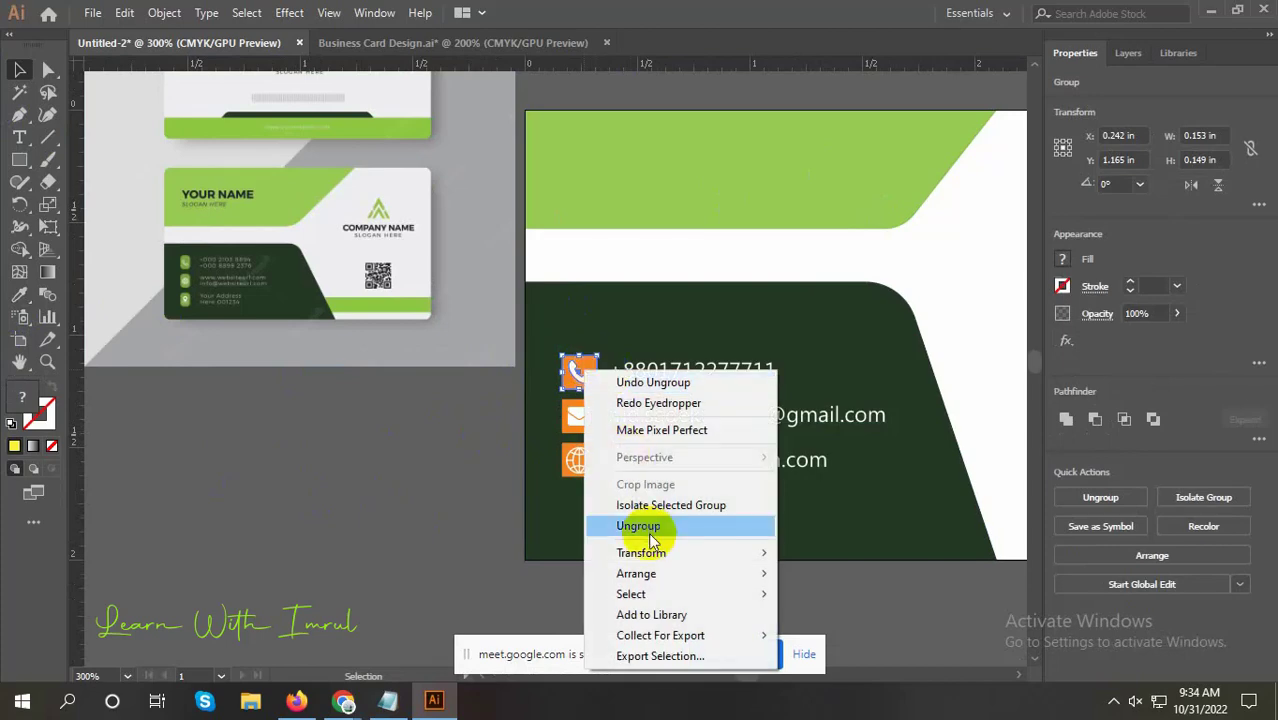
click(630, 521)
click(499, 469)
right_click(562, 416)
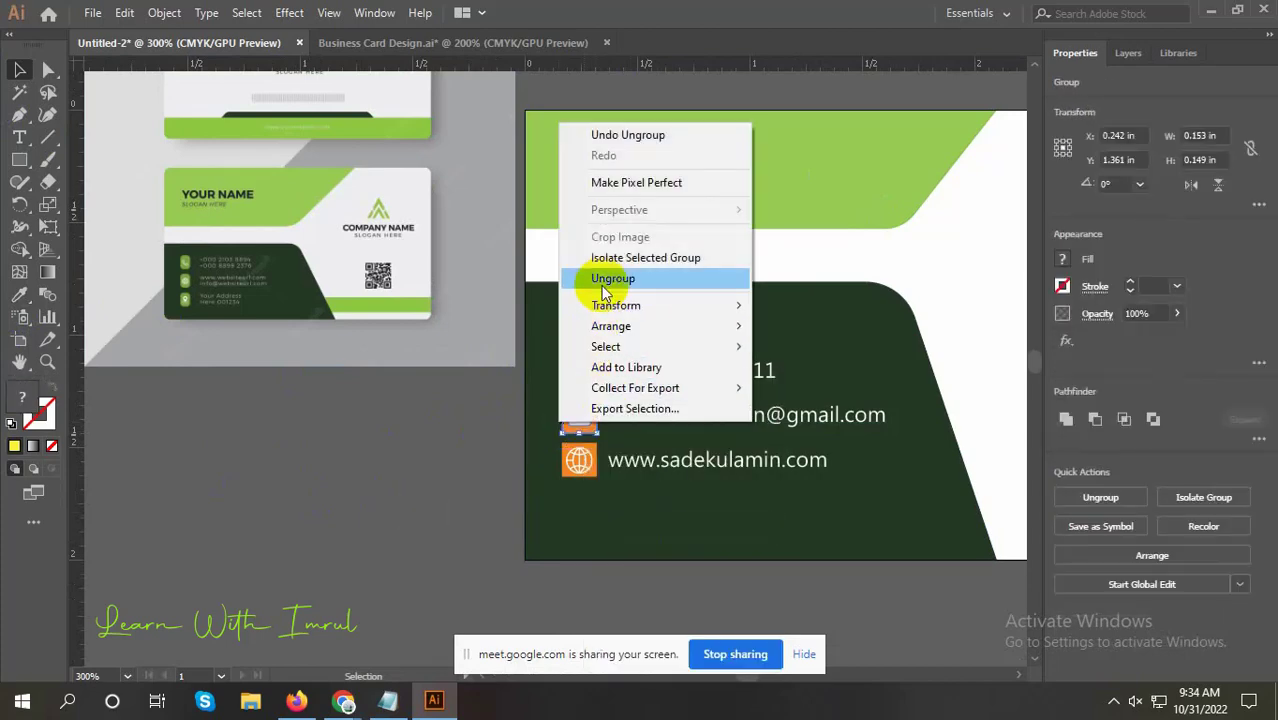
click(608, 277)
click(579, 466)
right_click(575, 470)
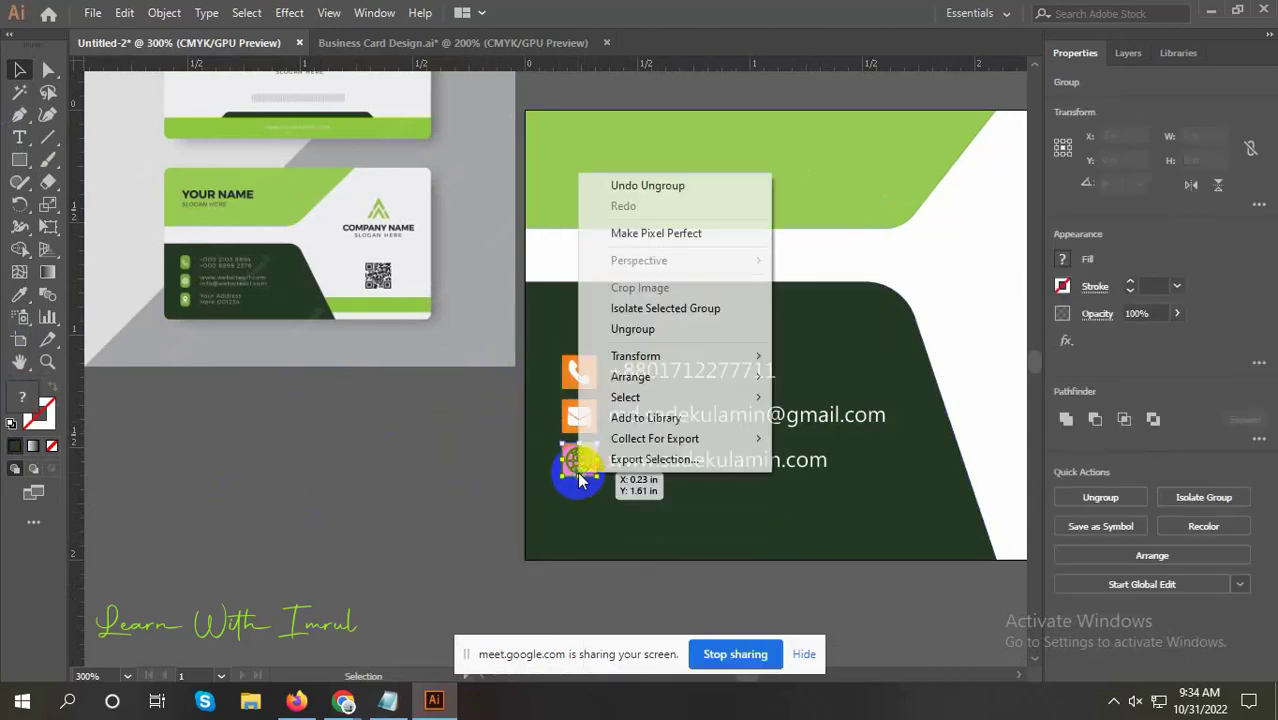
click(625, 325)
Fill the three icon squares with the reference card's light green
click(362, 532)
click(583, 366)
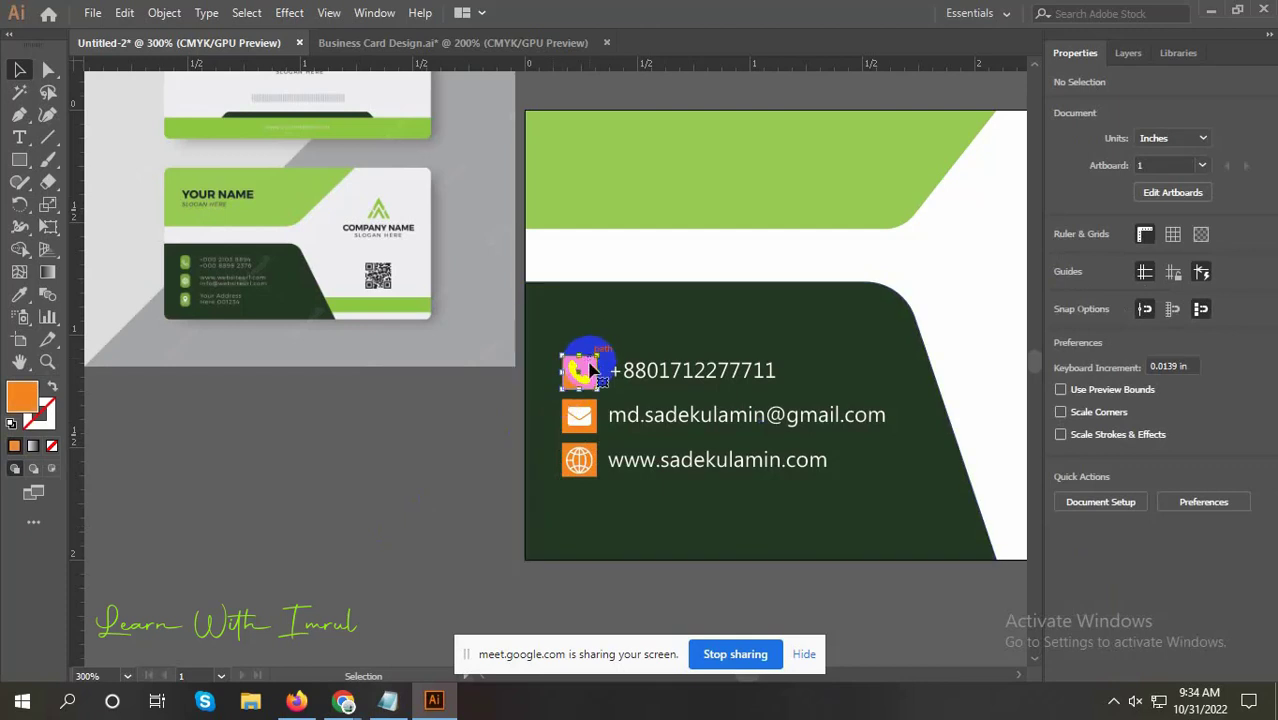
shift+click(598, 430)
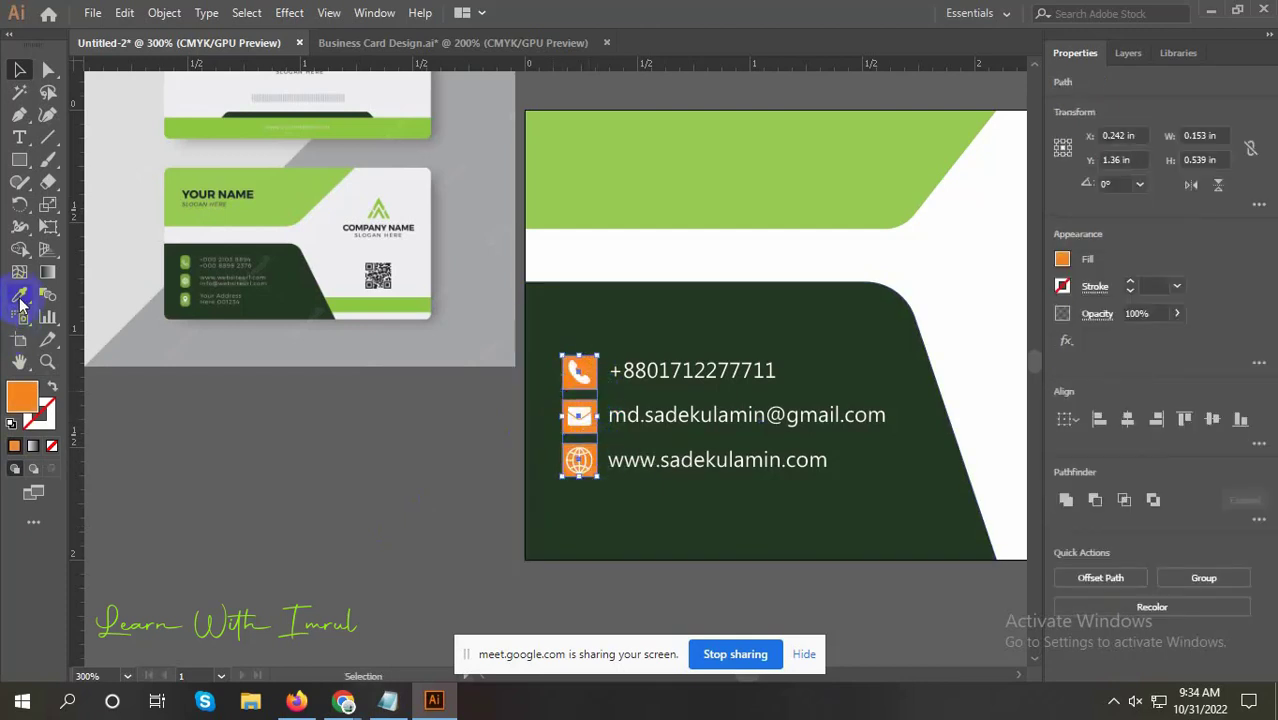
click(727, 194)
click(17, 72)
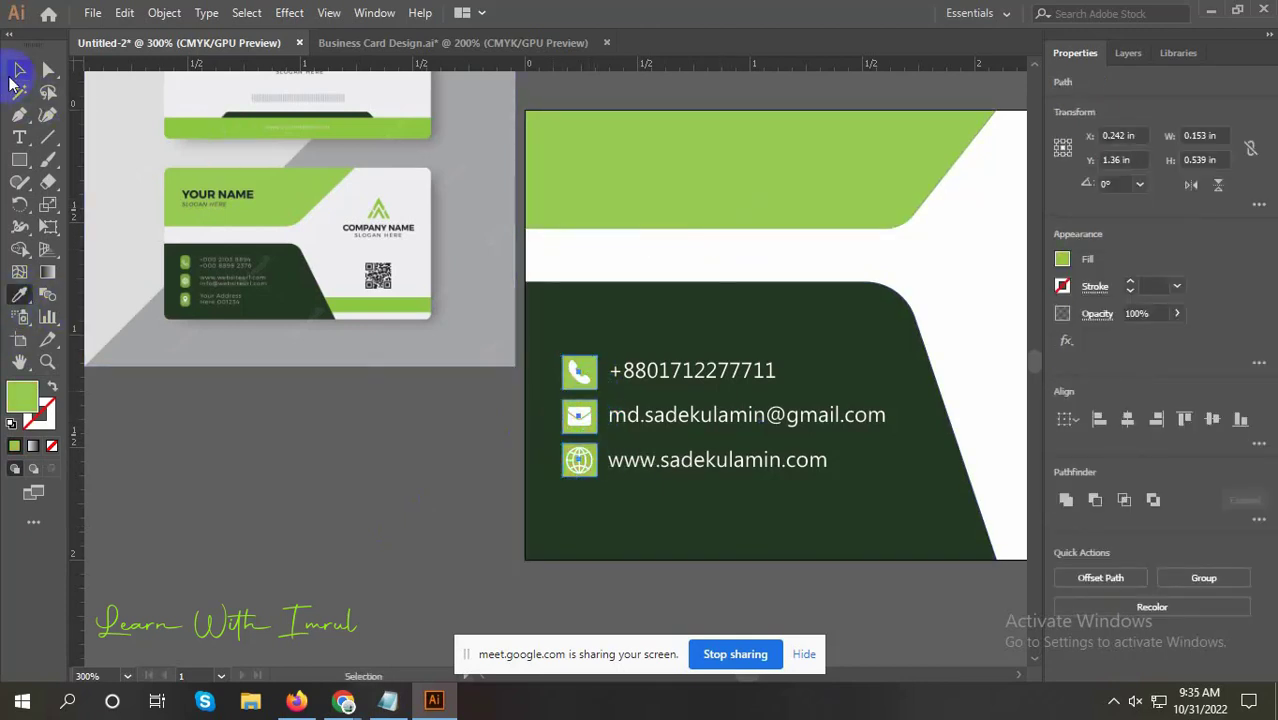
click(259, 482)
Round the corners of the mail and globe icon boxes with Direct Selection
scroll(259, 482, down, 1)
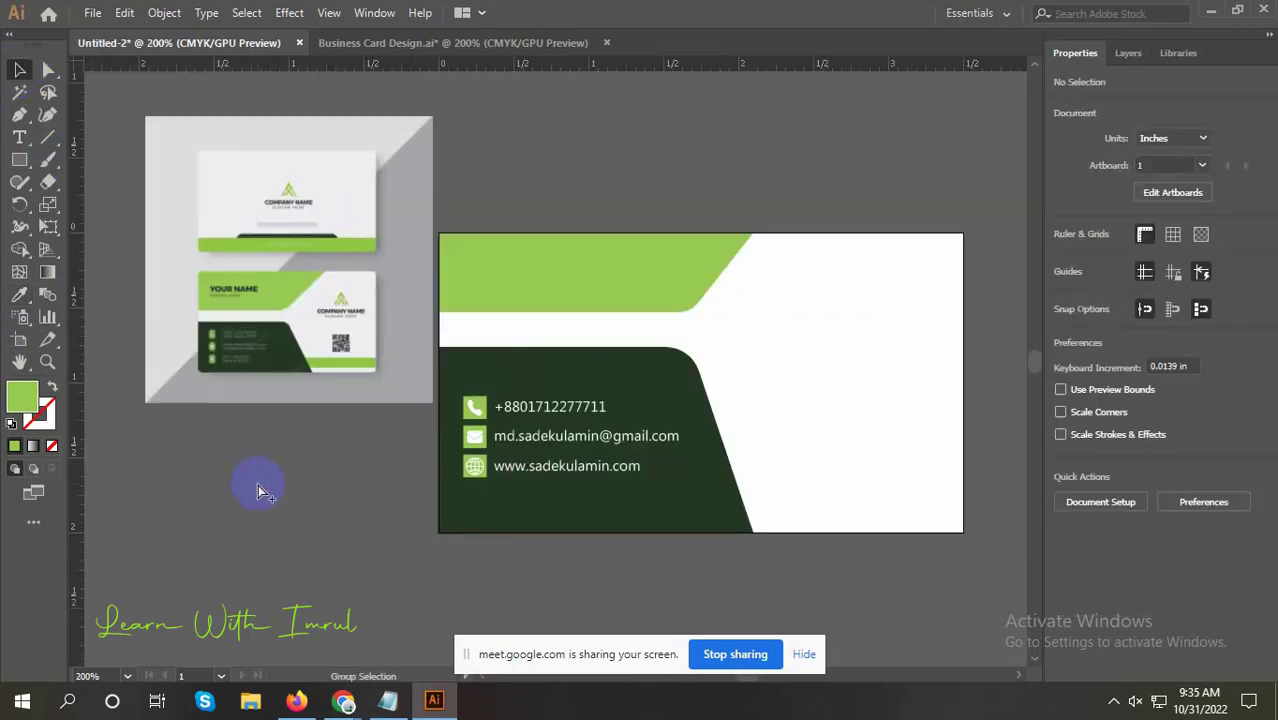
scroll(474, 437, up, 2)
scroll(485, 362, up, 1)
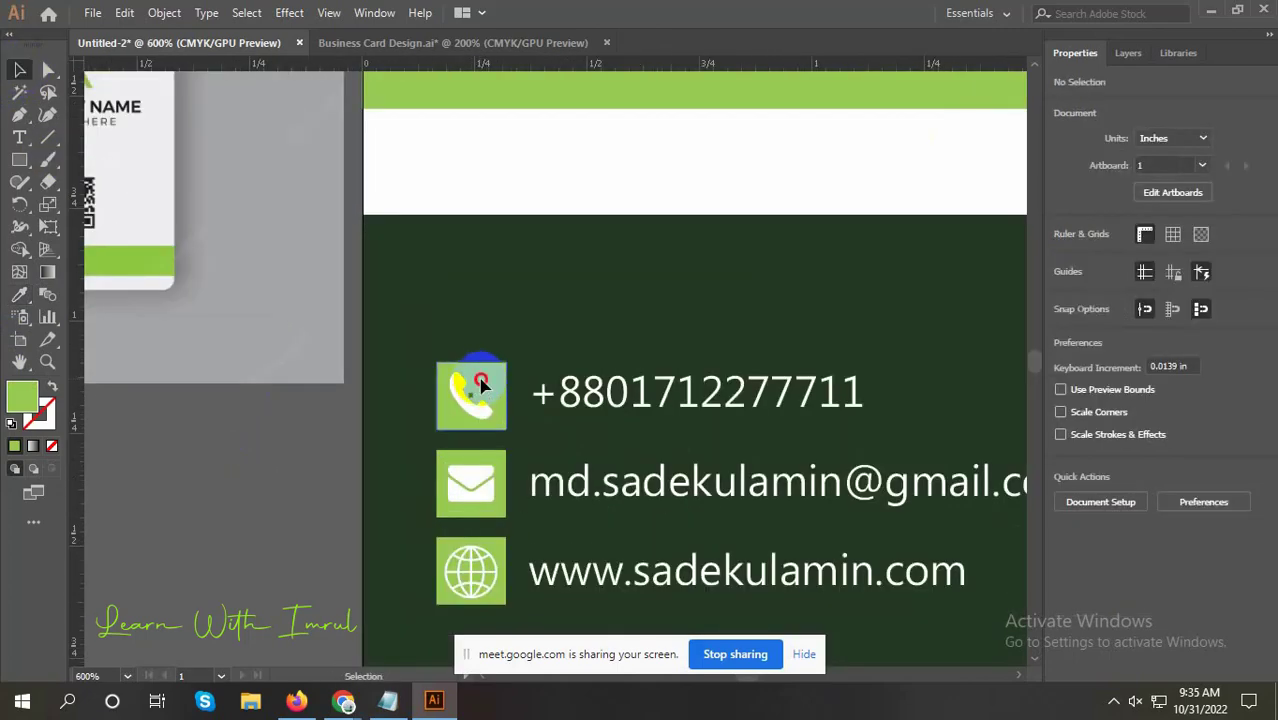
click(458, 370)
click(47, 69)
click(486, 403)
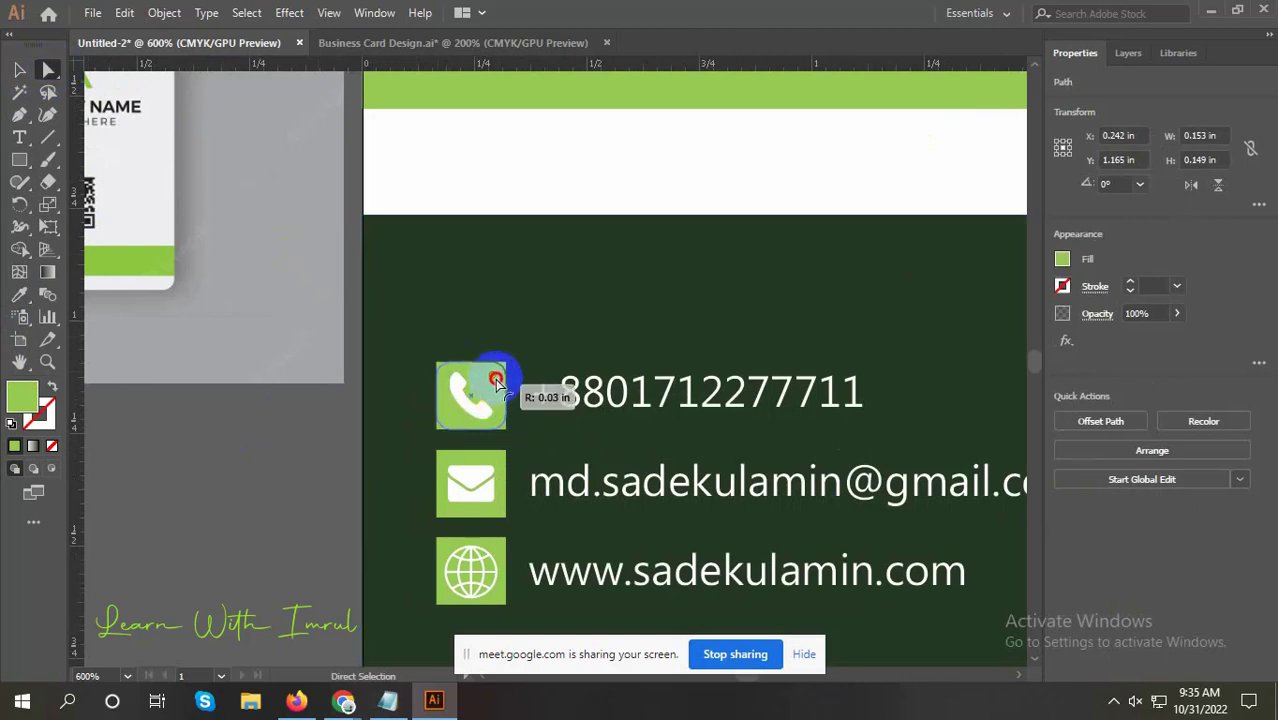
click(506, 466)
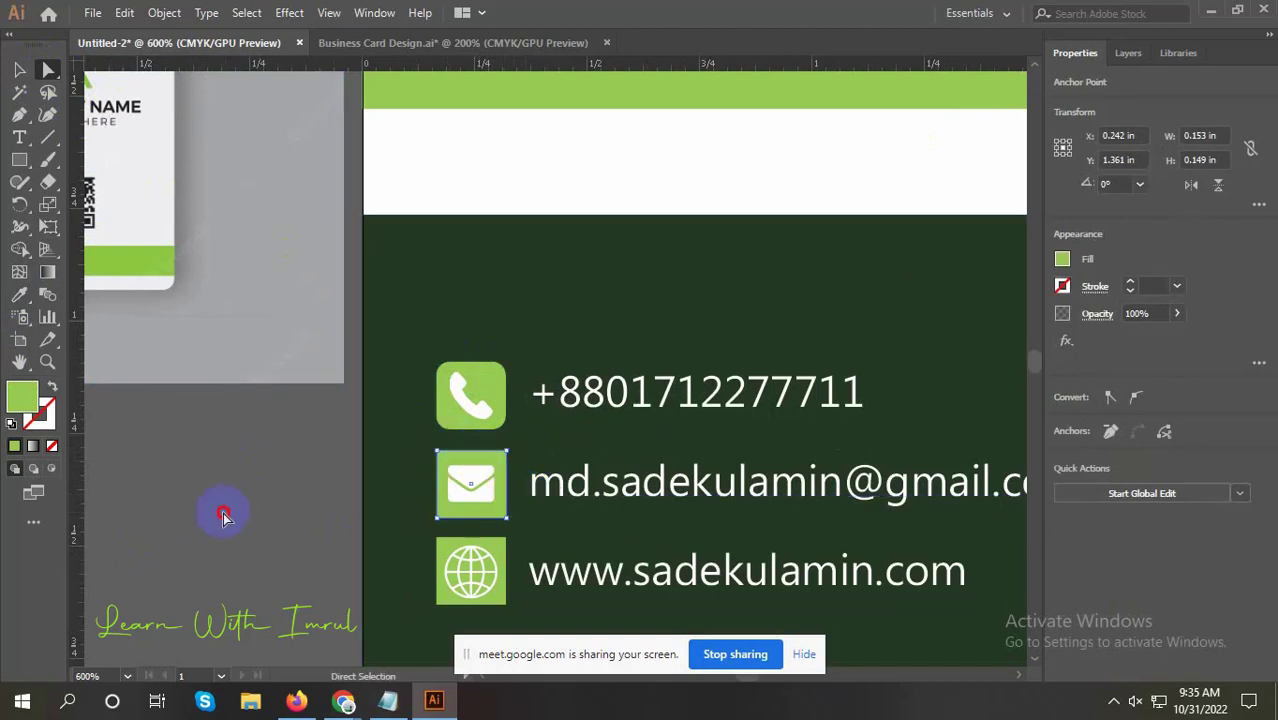
click(250, 514)
click(505, 483)
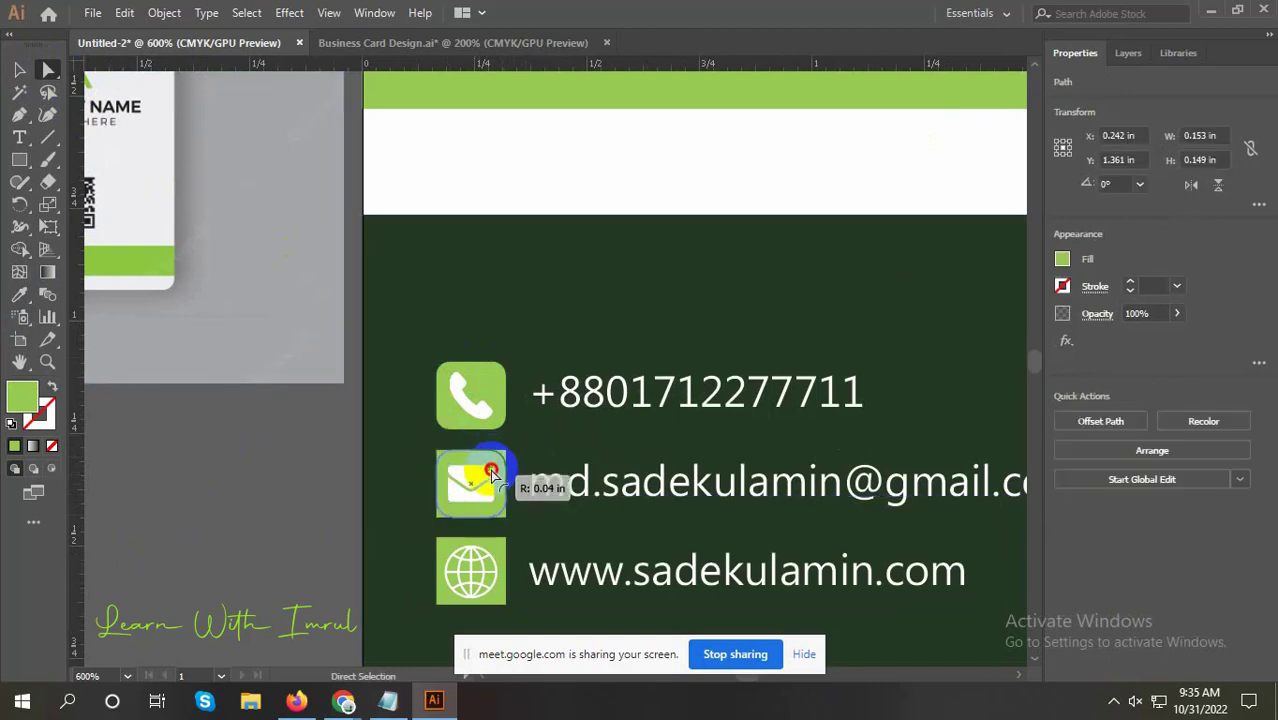
click(405, 515)
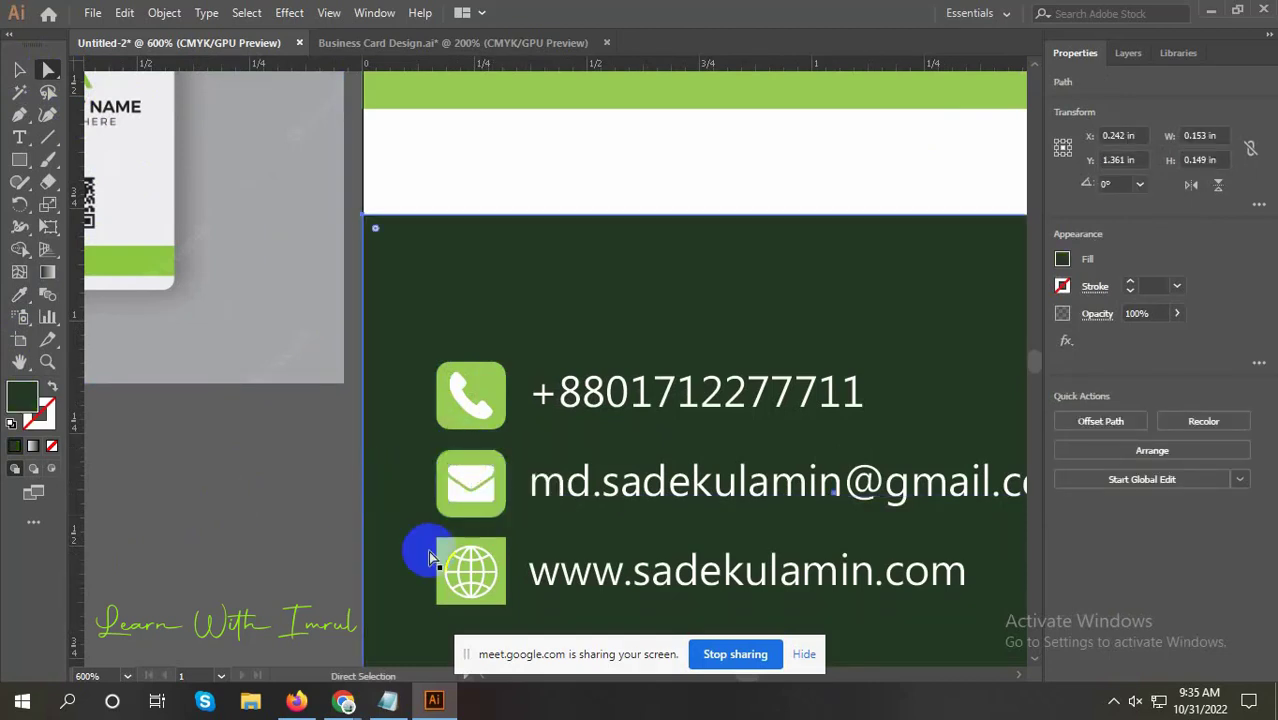
click(494, 546)
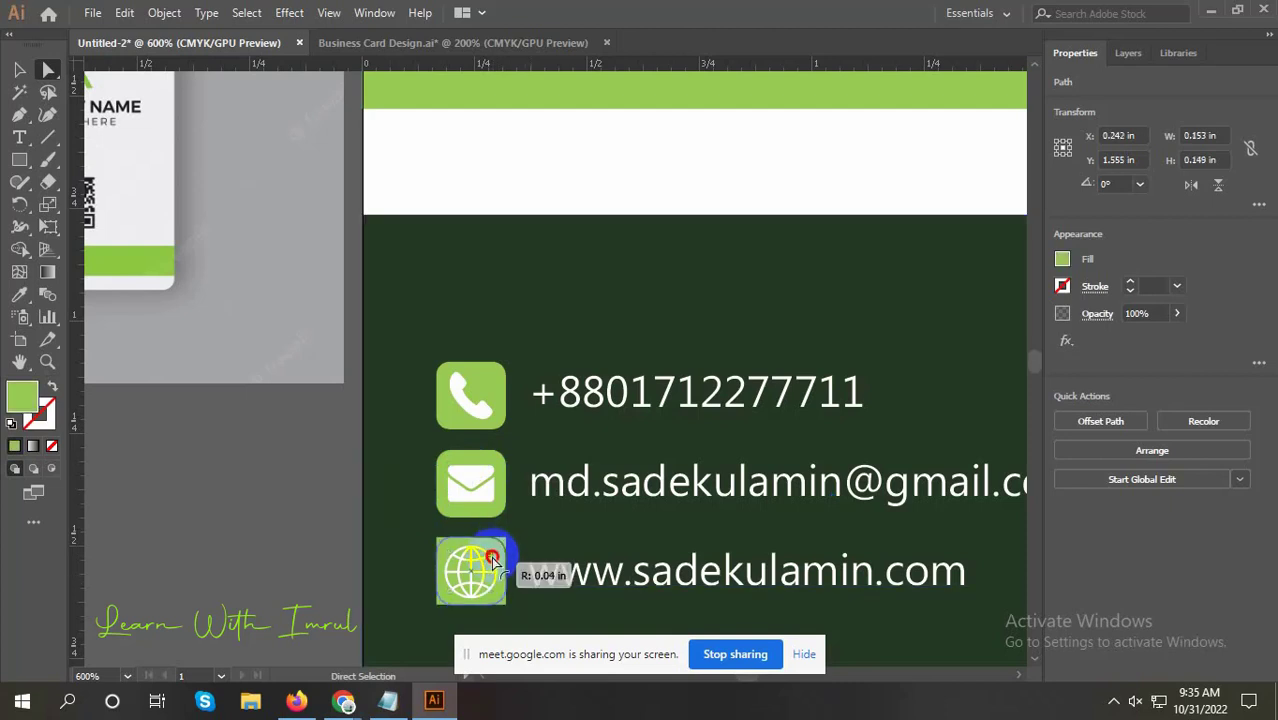
click(240, 537)
Trim the dark-green panel's top to 1.167 in tall and move the contact rows down slightly
key(ctrl+minus)
key(ctrl+minus)
key(ctrl+minus)
key(ctrl+minus)
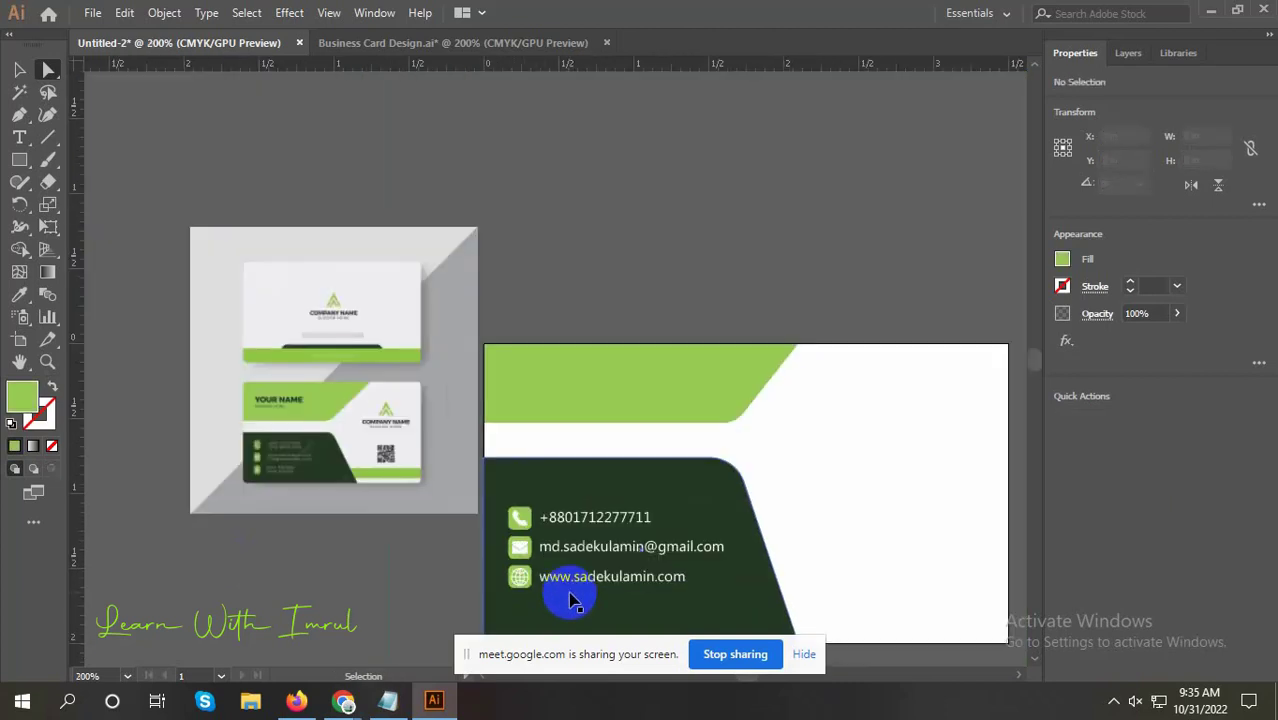
scroll(579, 512, up, 1)
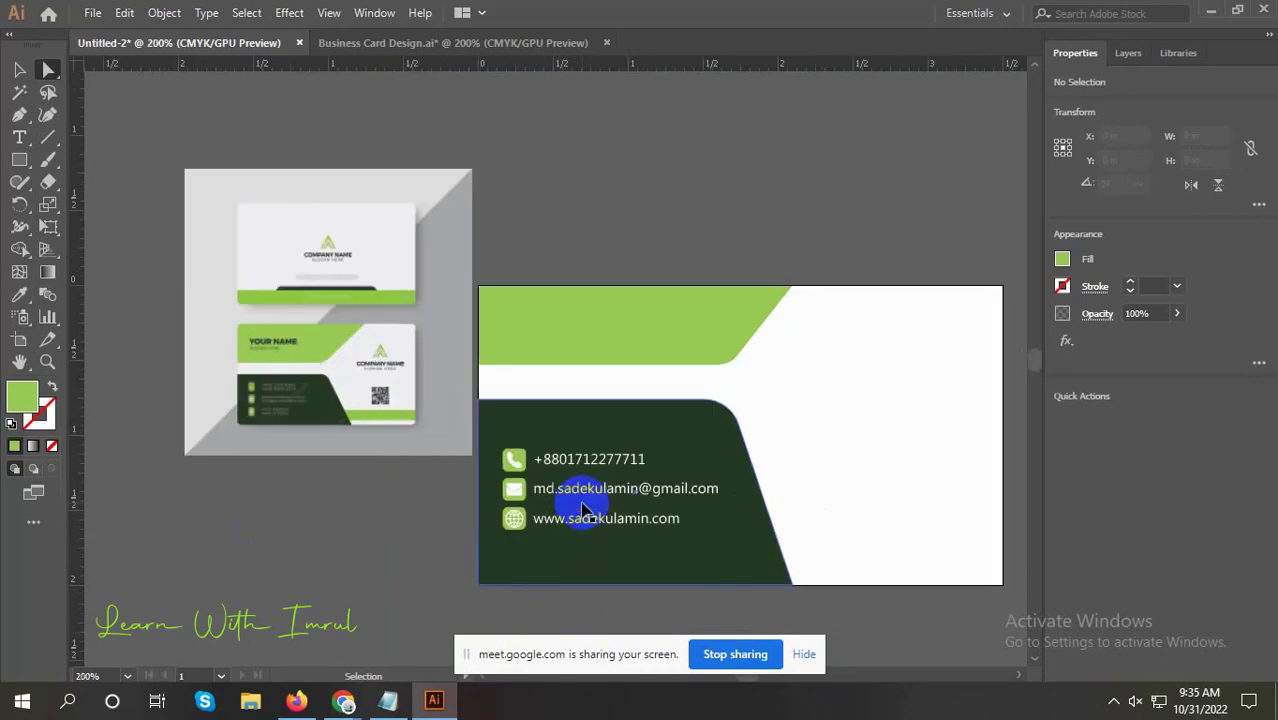
scroll(579, 505, down, 1)
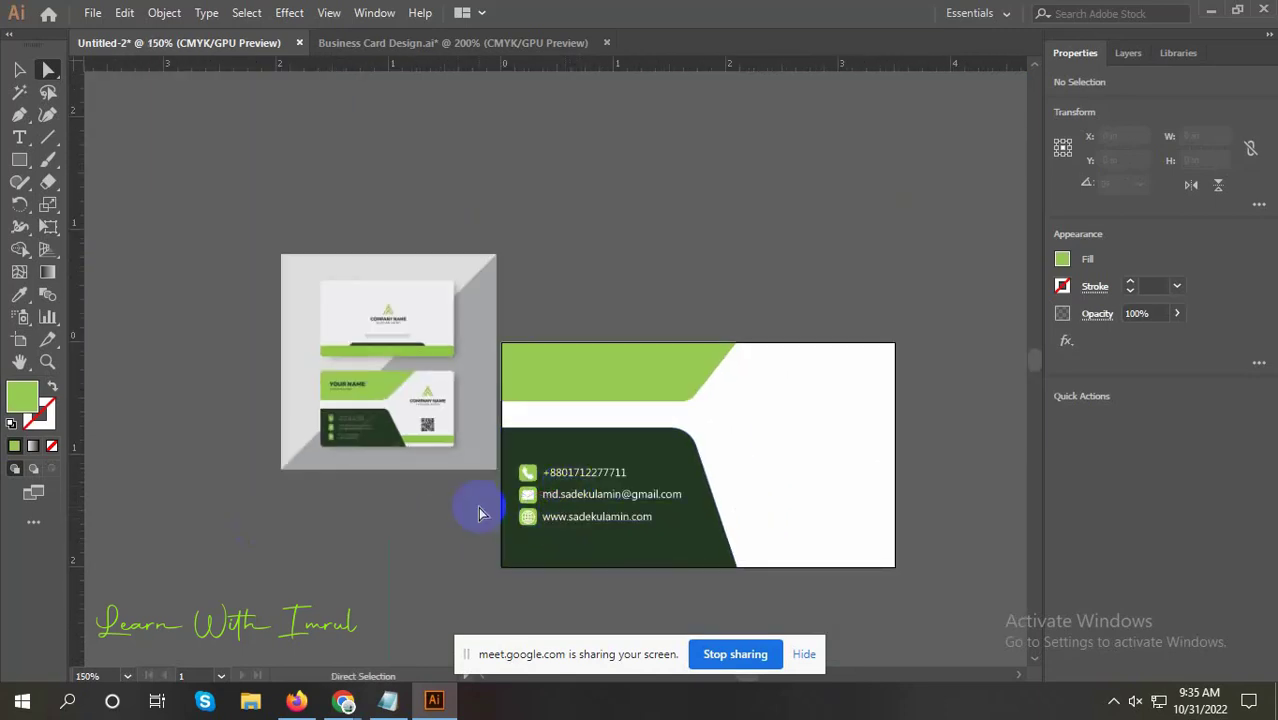
click(19, 69)
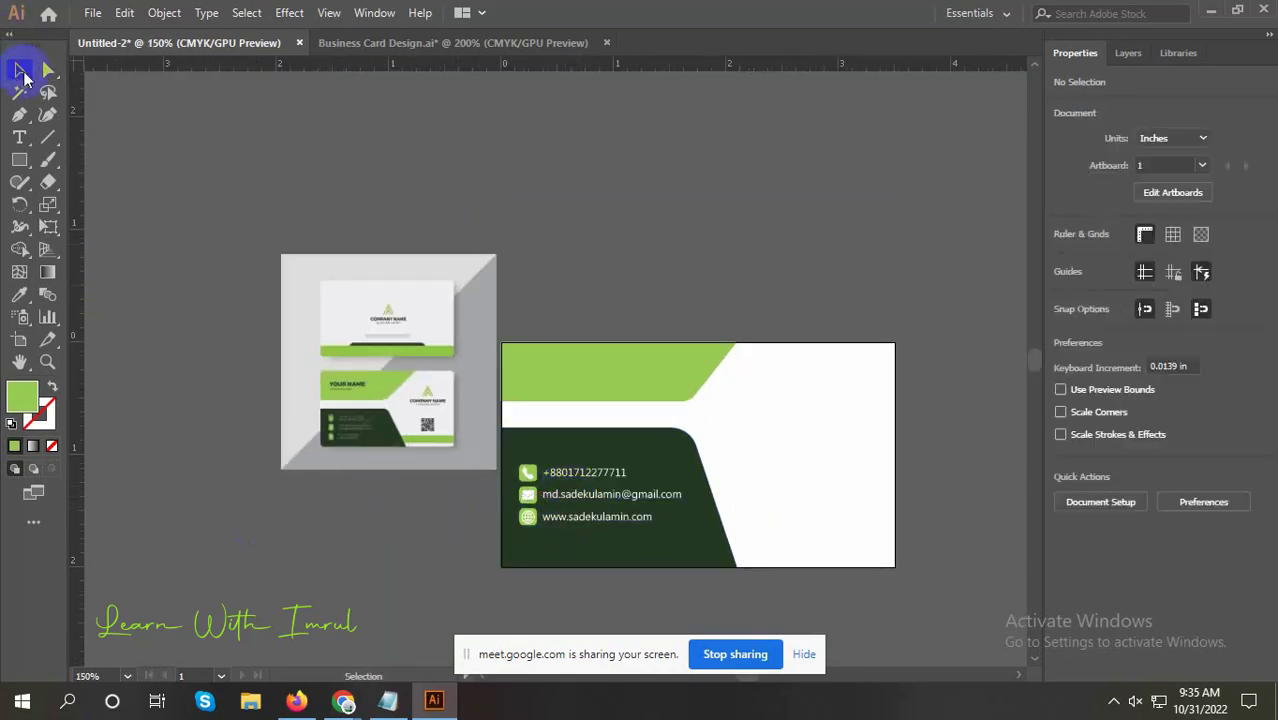
click(624, 543)
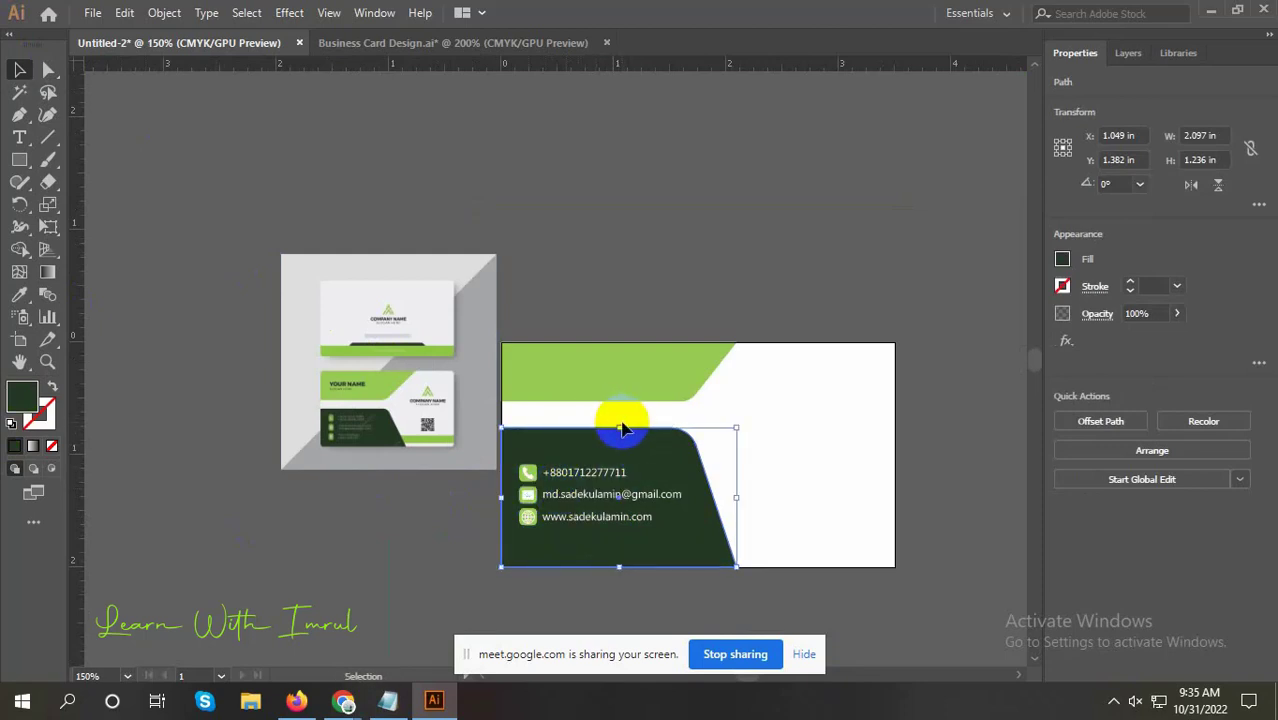
drag(620, 428, 626, 438)
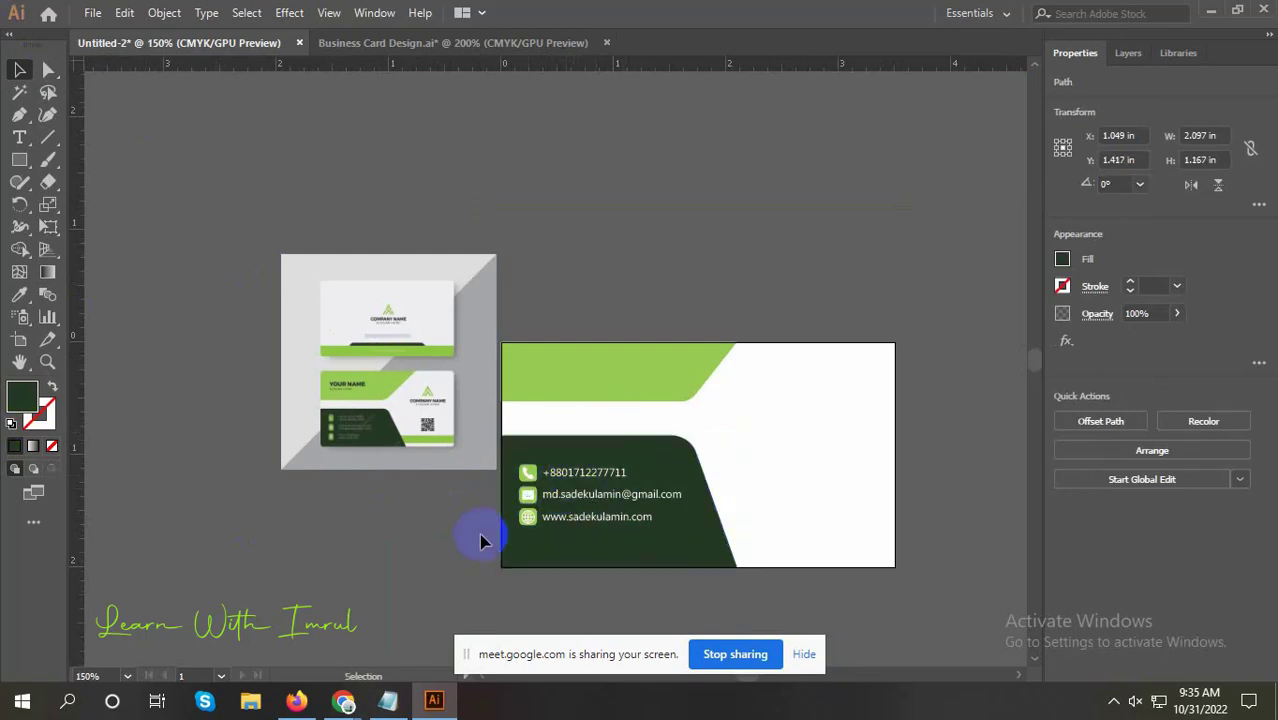
mouse_move(480, 541)
mouse_down()
mouse_move(522, 450)
mouse_move(650, 562)
mouse_up()
drag(606, 470, 612, 486)
Switch to Business Card Design.ai, undo the last change, and zoom in on the card front
click(456, 506)
click(342, 43)
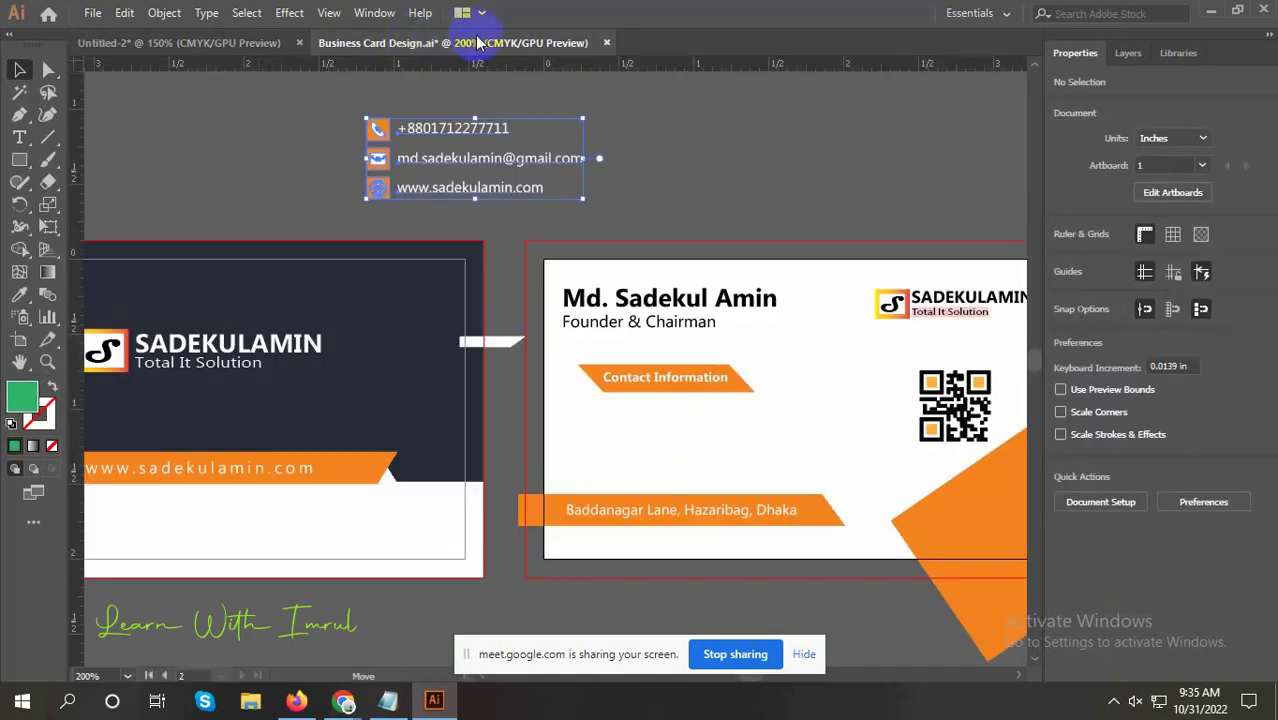
key(ctrl+z)
key(ctrl+z)
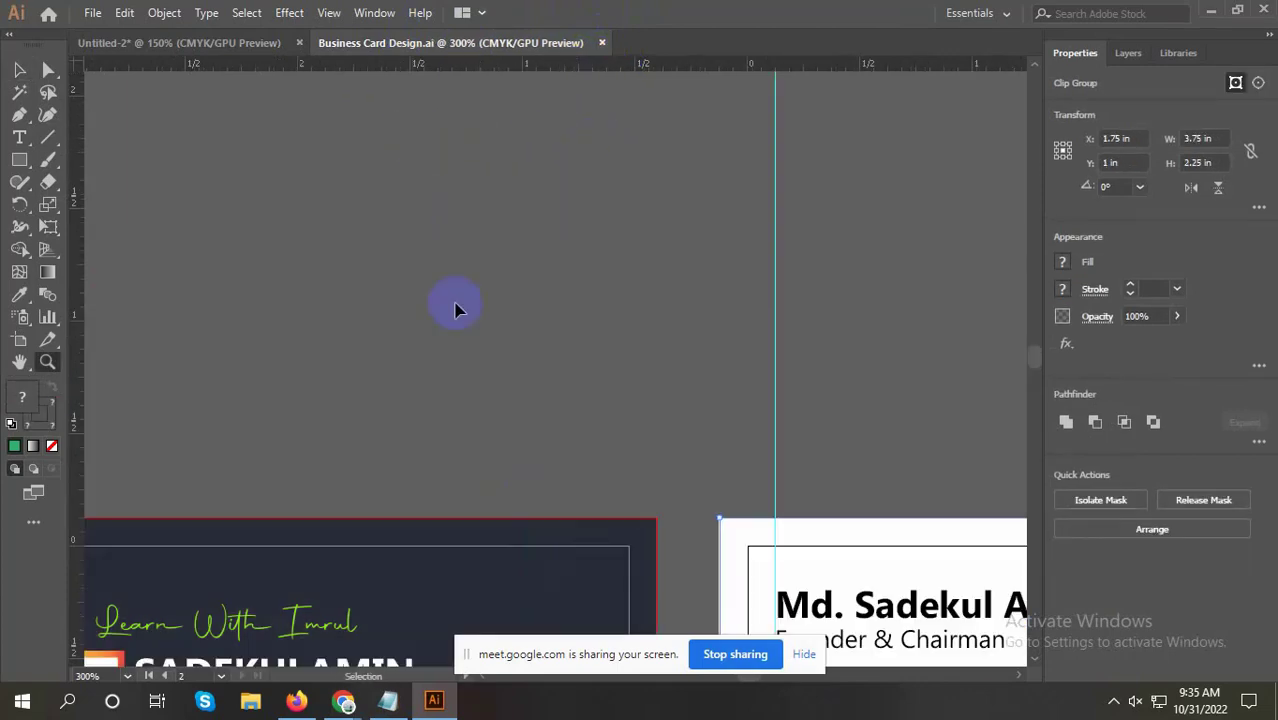
alt+click(456, 308)
key(v)
key(ctrl+plus)
key(ctrl+plus)
key(ctrl+plus)
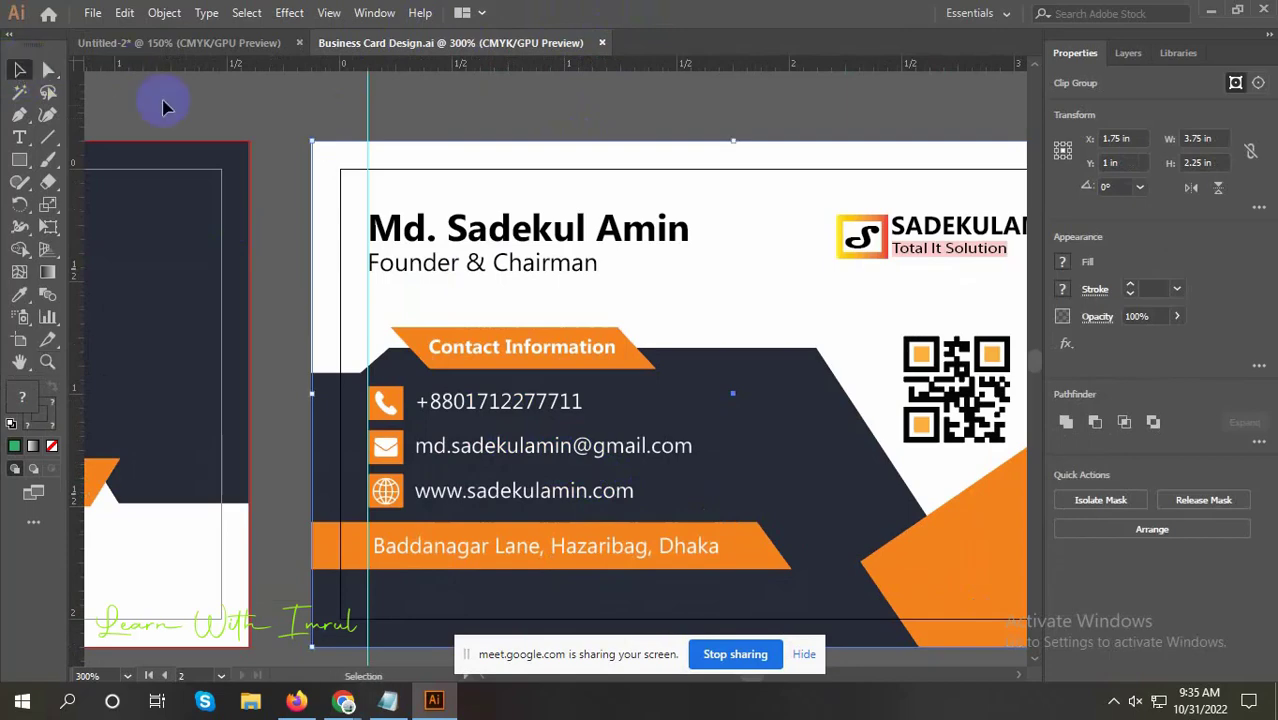
scroll(505, 405, up, 1)
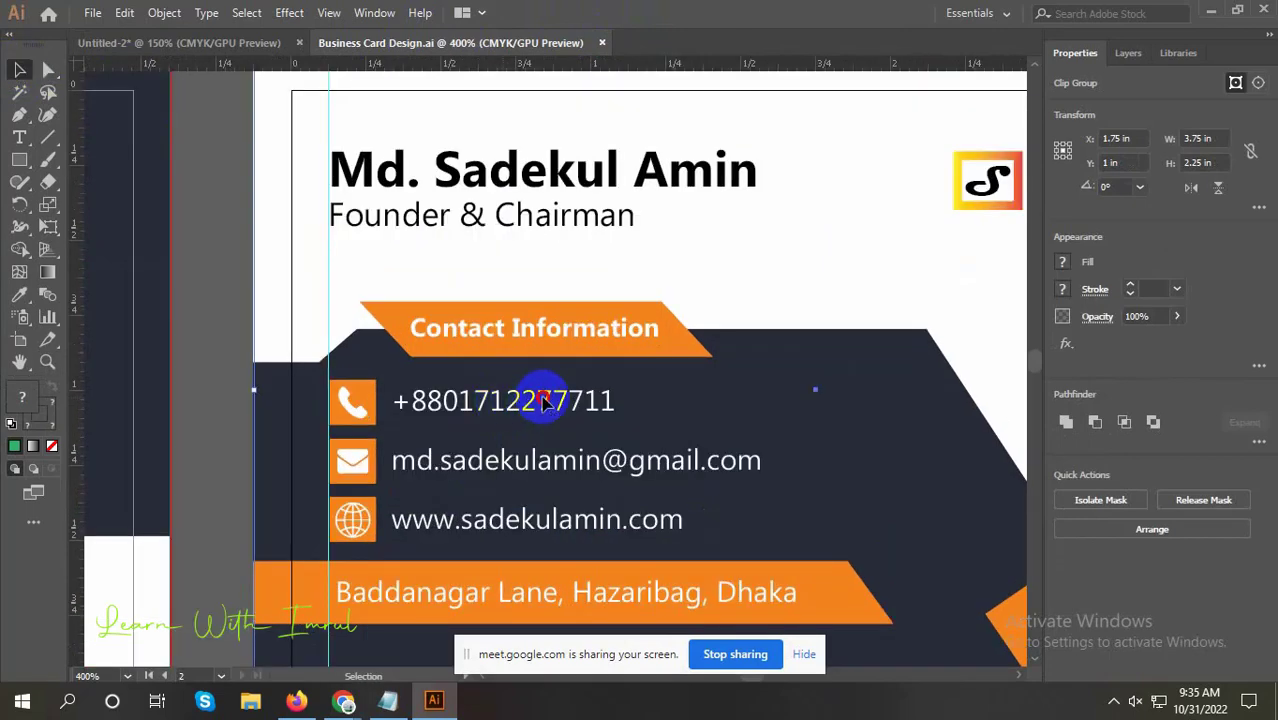
scroll(543, 400, down, 1)
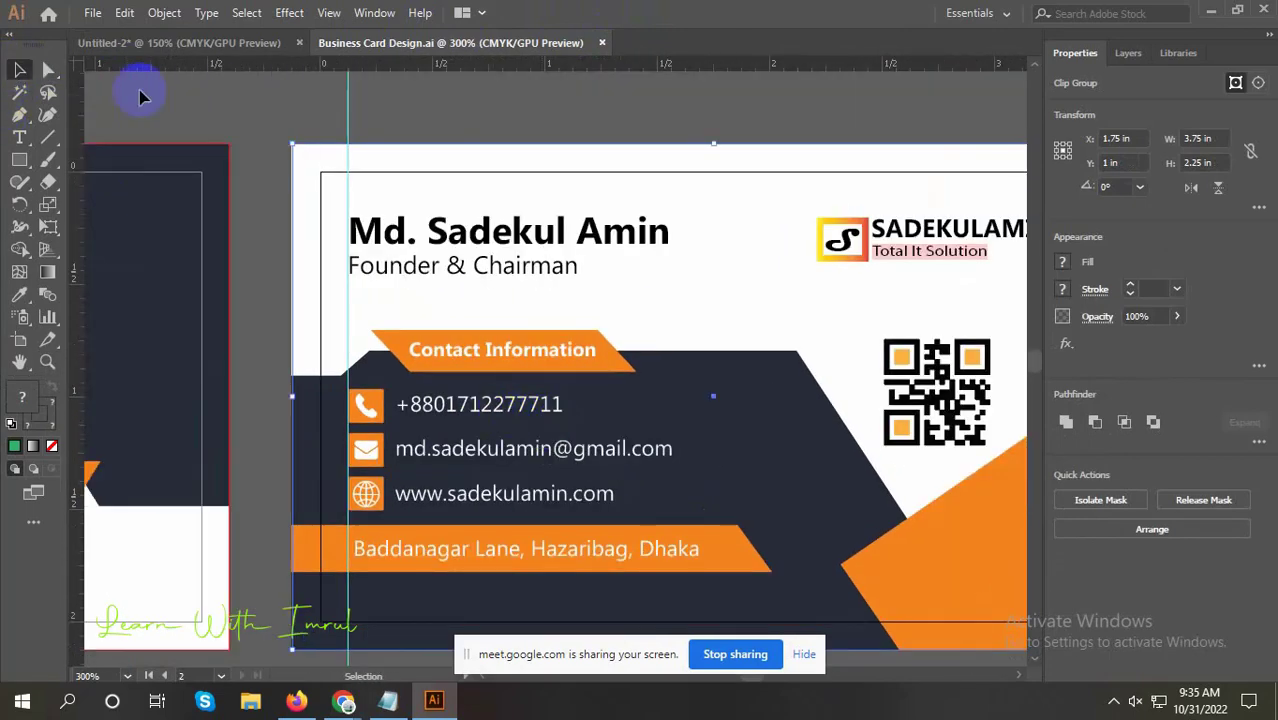
Release the reference card's clipping mask
click(140, 95)
click(450, 402)
right_click(462, 397)
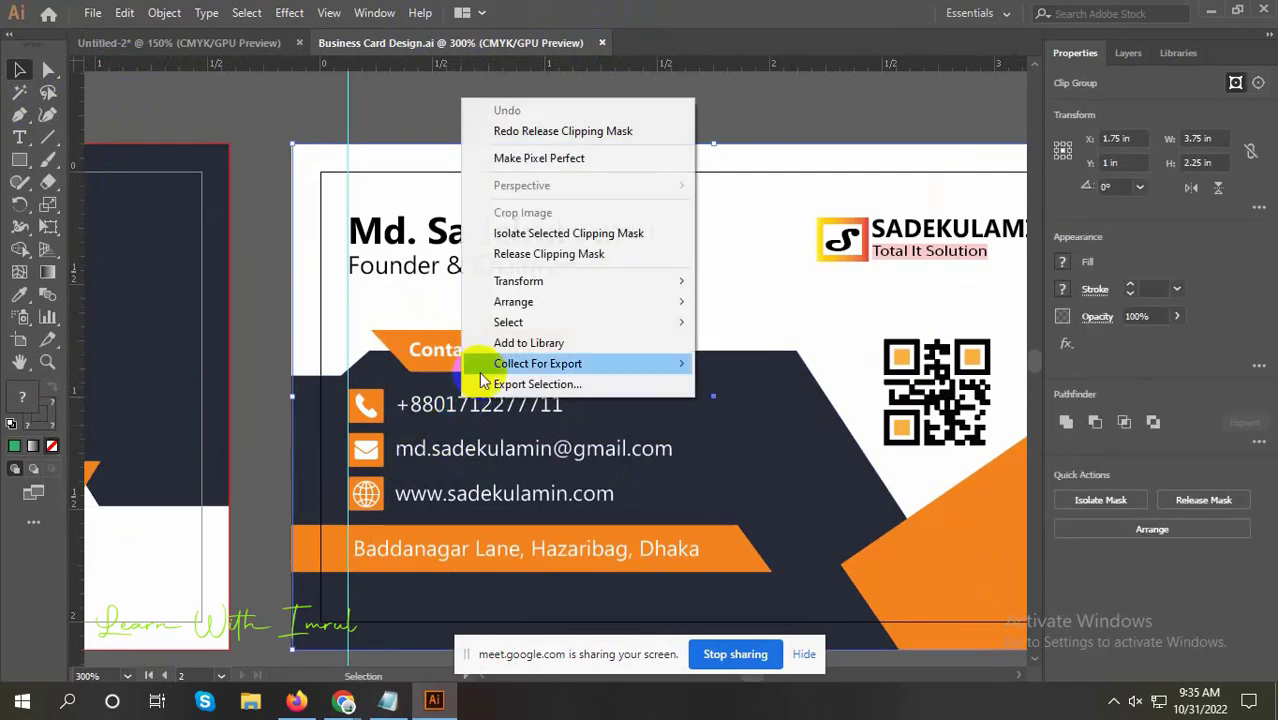
click(495, 253)
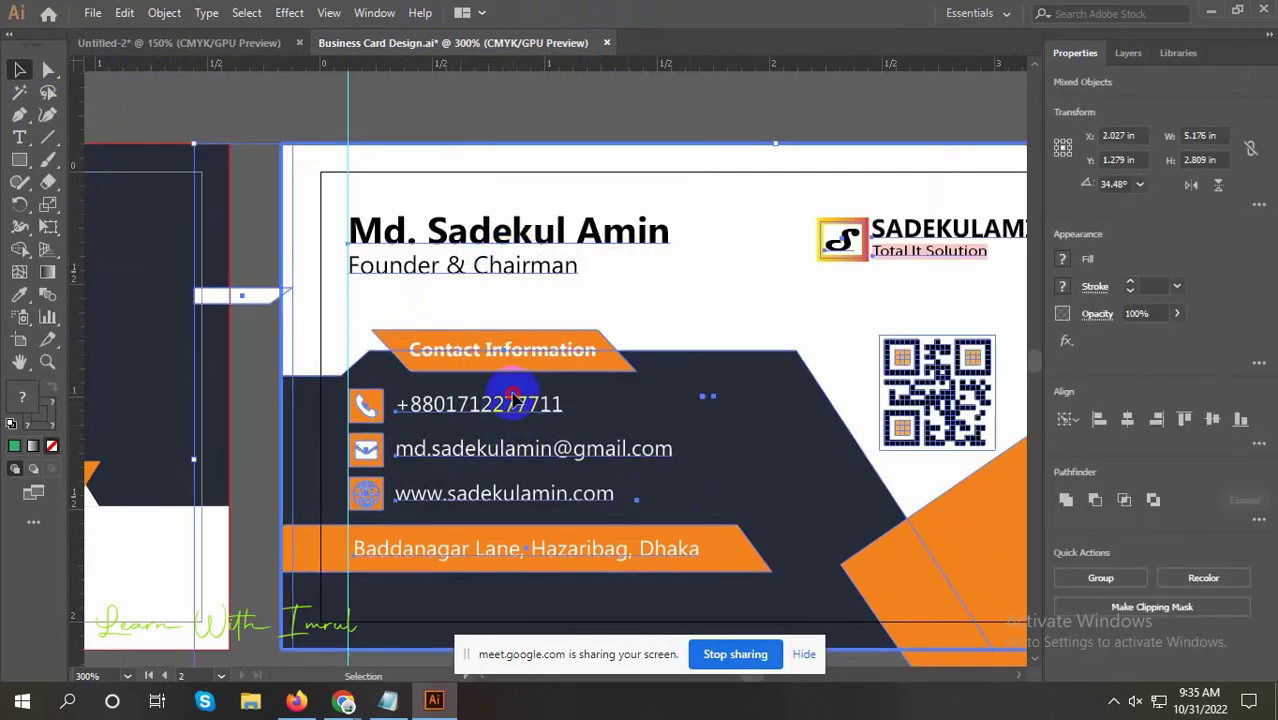
click(676, 112)
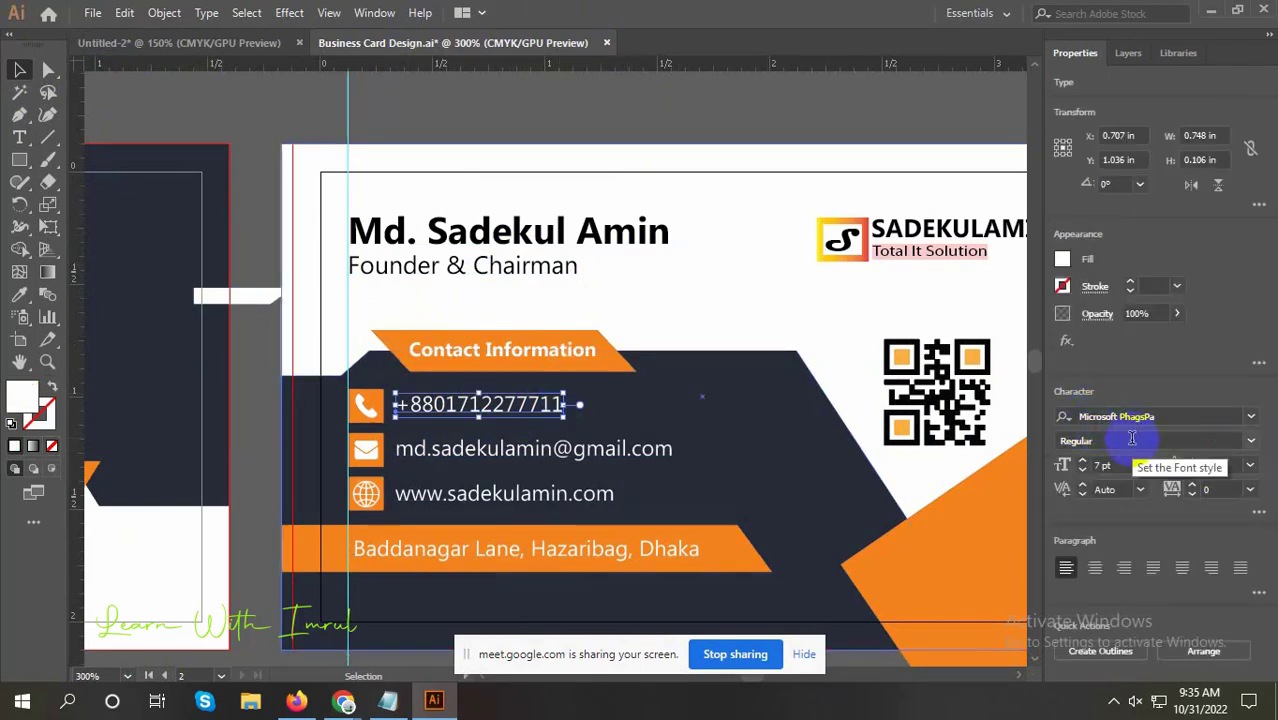
Change the phone number's font from Microsoft PhagsPa to Montserrat Alternates Medium 7 pt
key(Down)
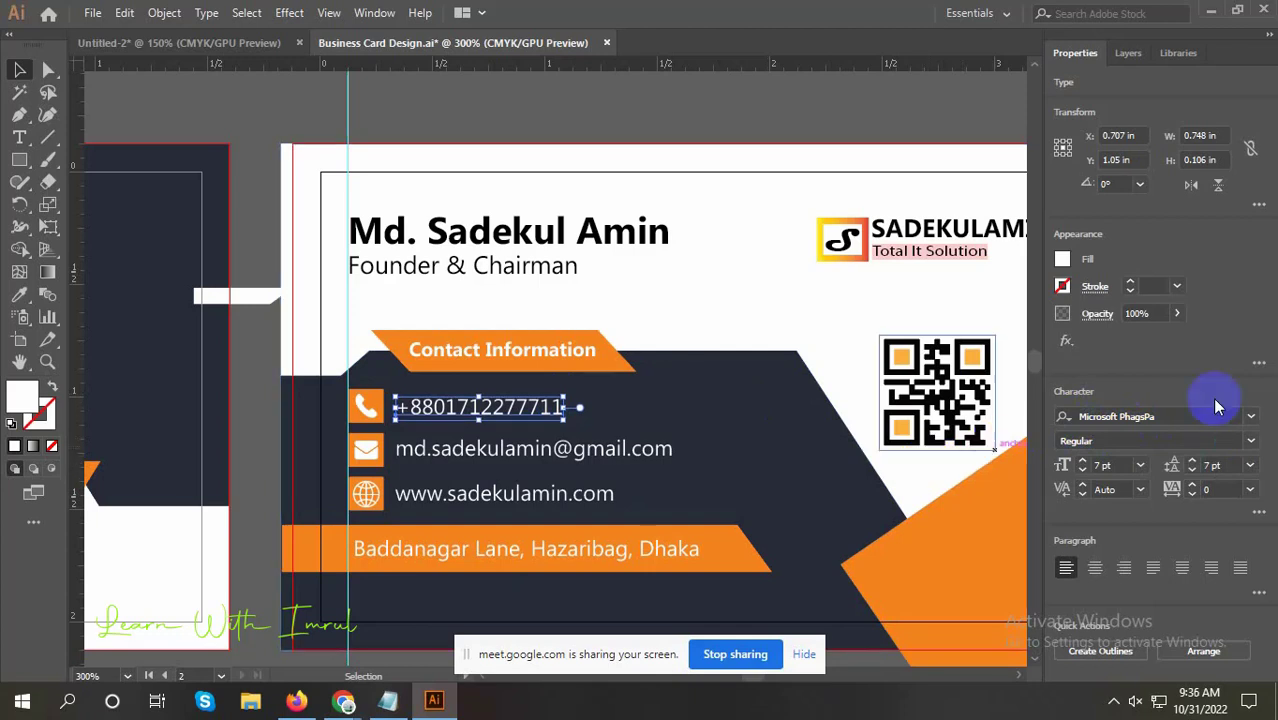
key(Down)
key(Down)
key(Down)
key(Up)
key(Up)
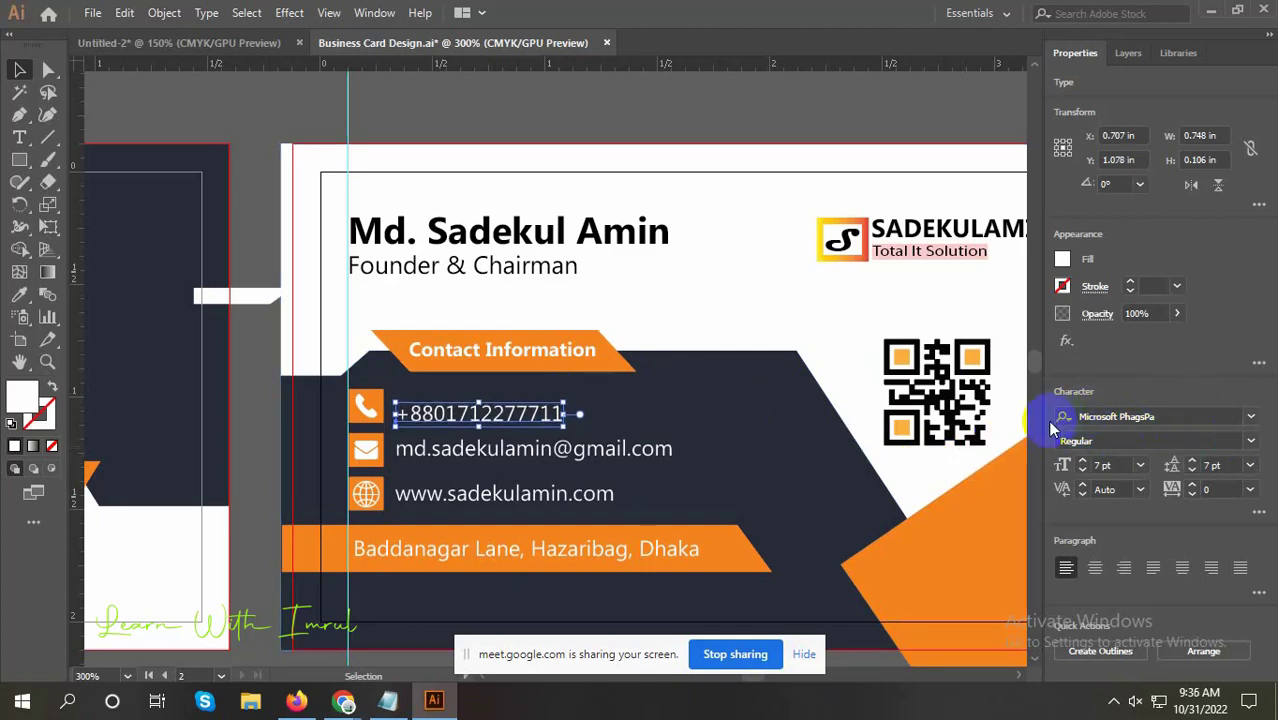
key(Up)
click(1206, 418)
key(Down)
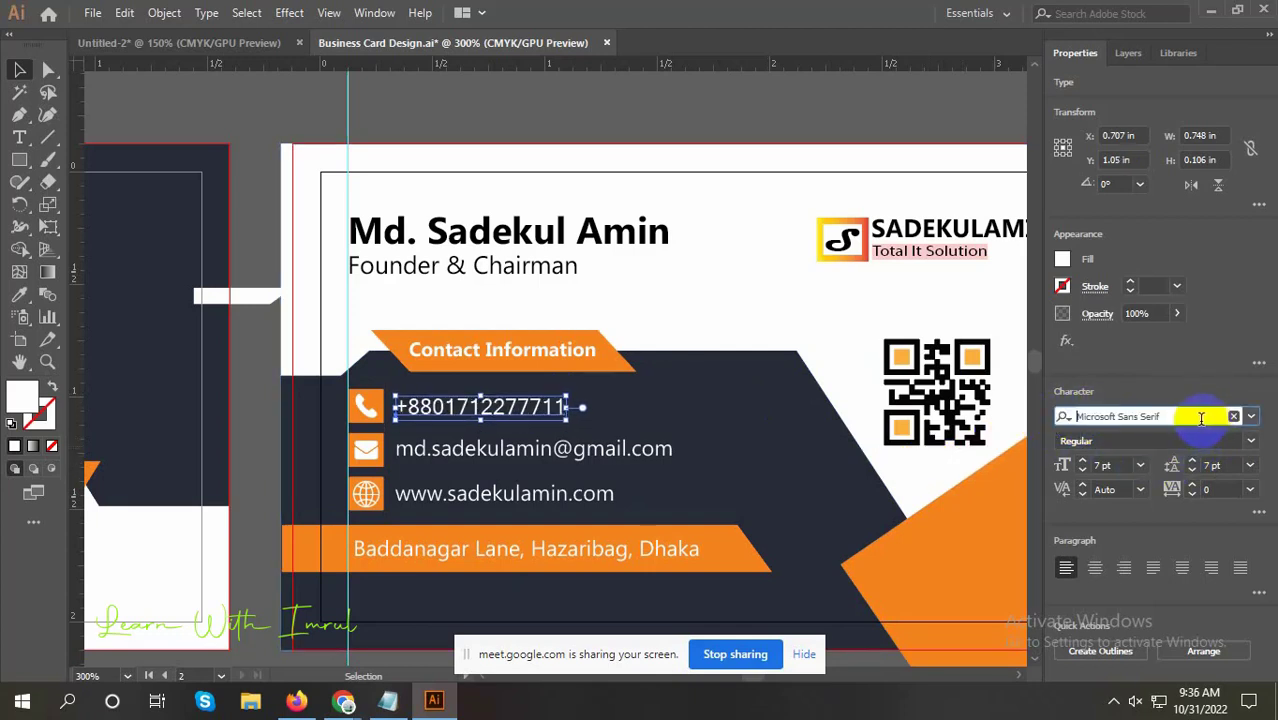
key(Down)
key(Down)
key(Down)
key(Down)
key(Down)
key(Down)
key(Down)
key(Down)
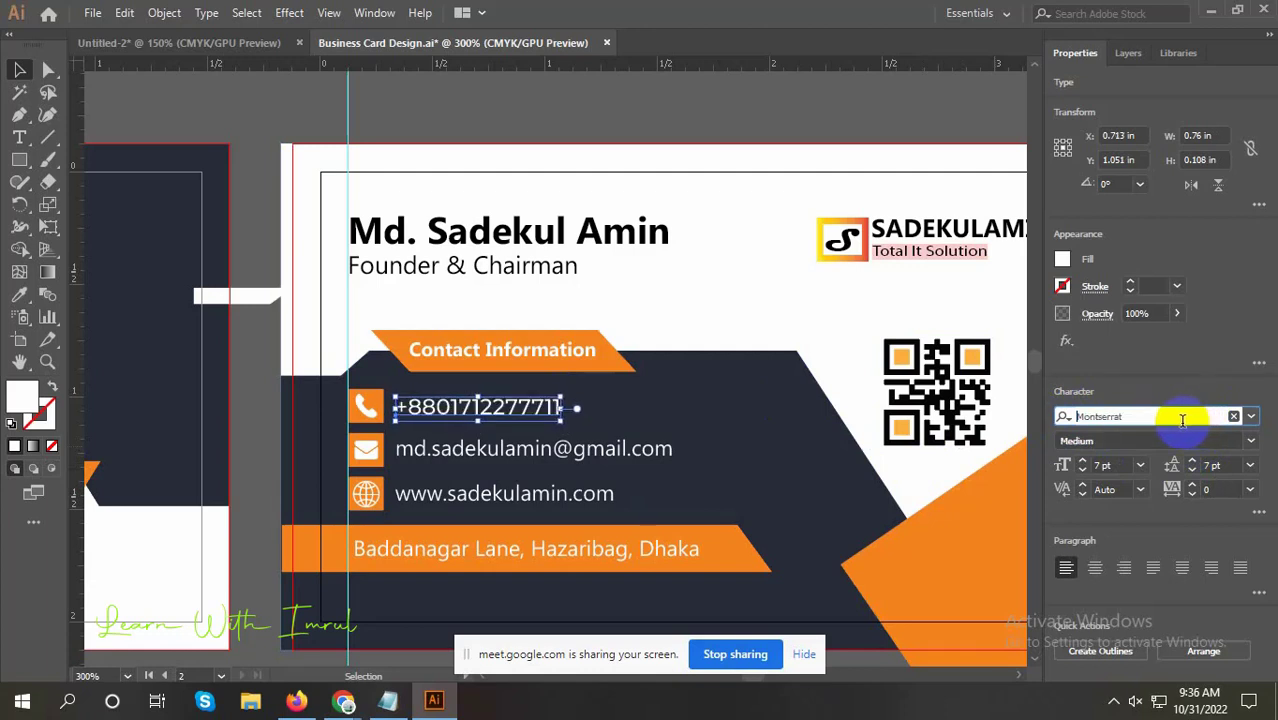
key(Down)
key(Down)
key(Down)
key(Down)
key(Down)
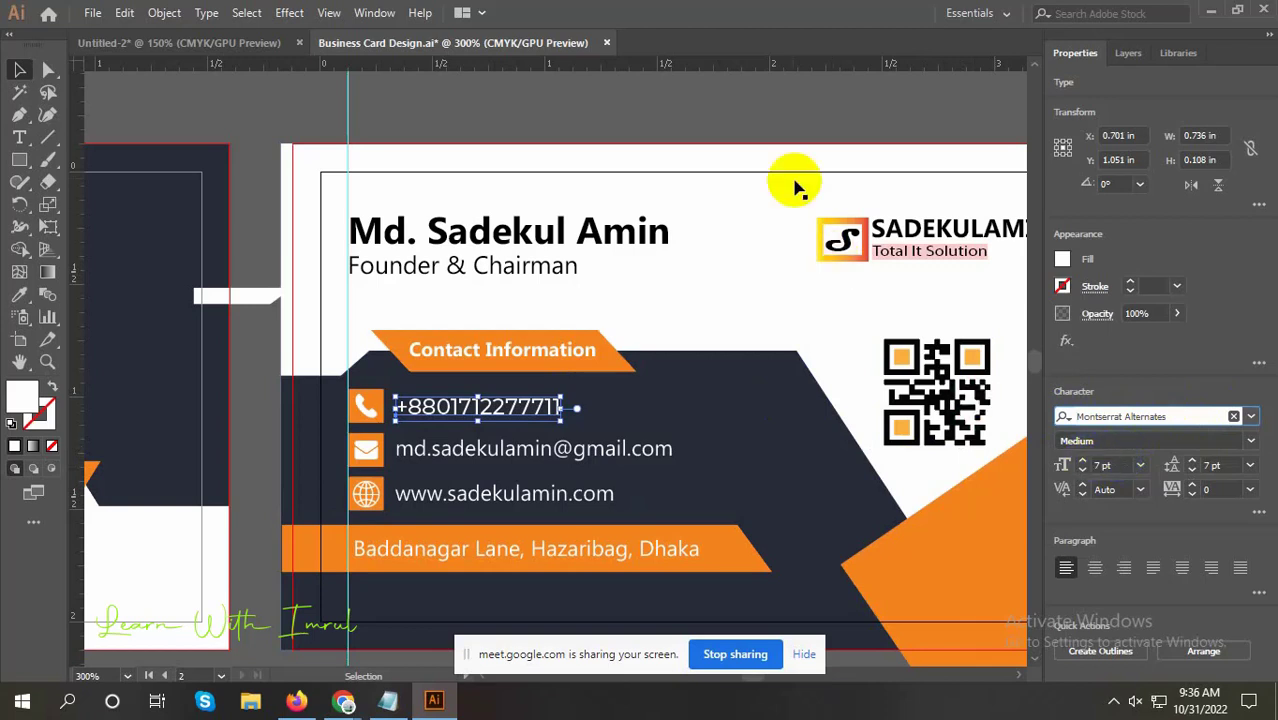
click(776, 129)
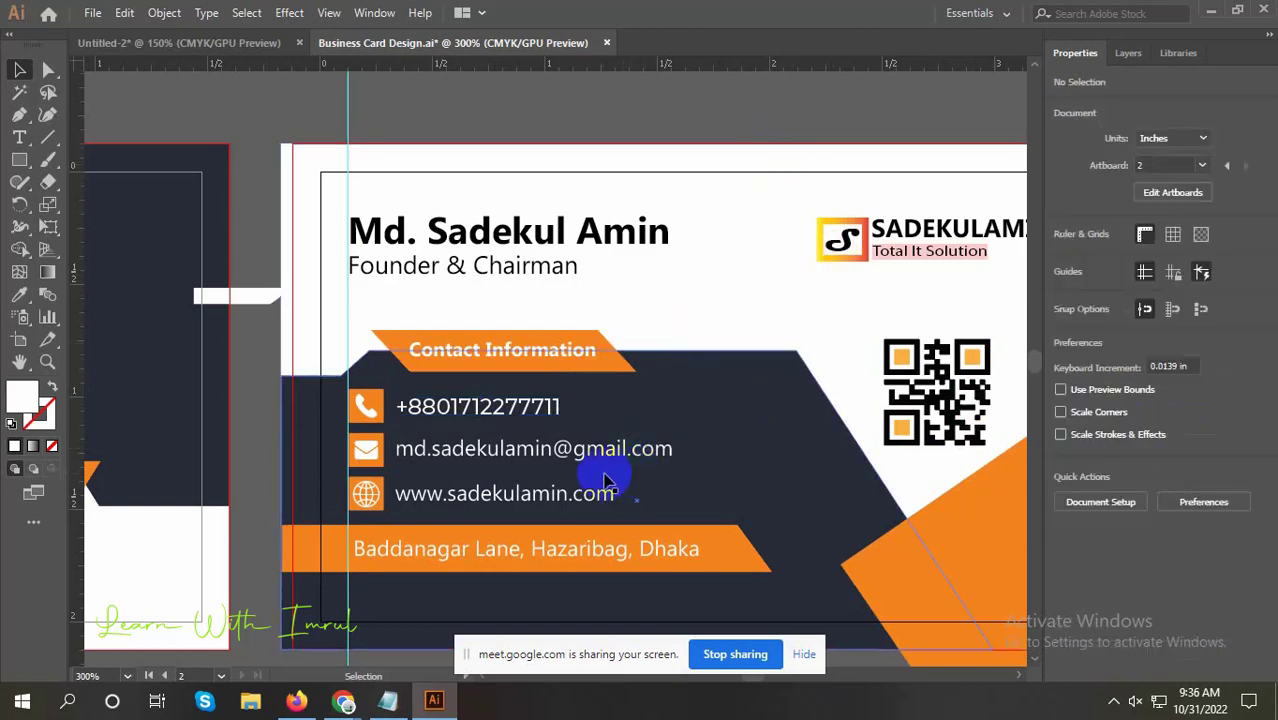
In Untitled-2, set the green card's phone number font to Montserrat
click(220, 43)
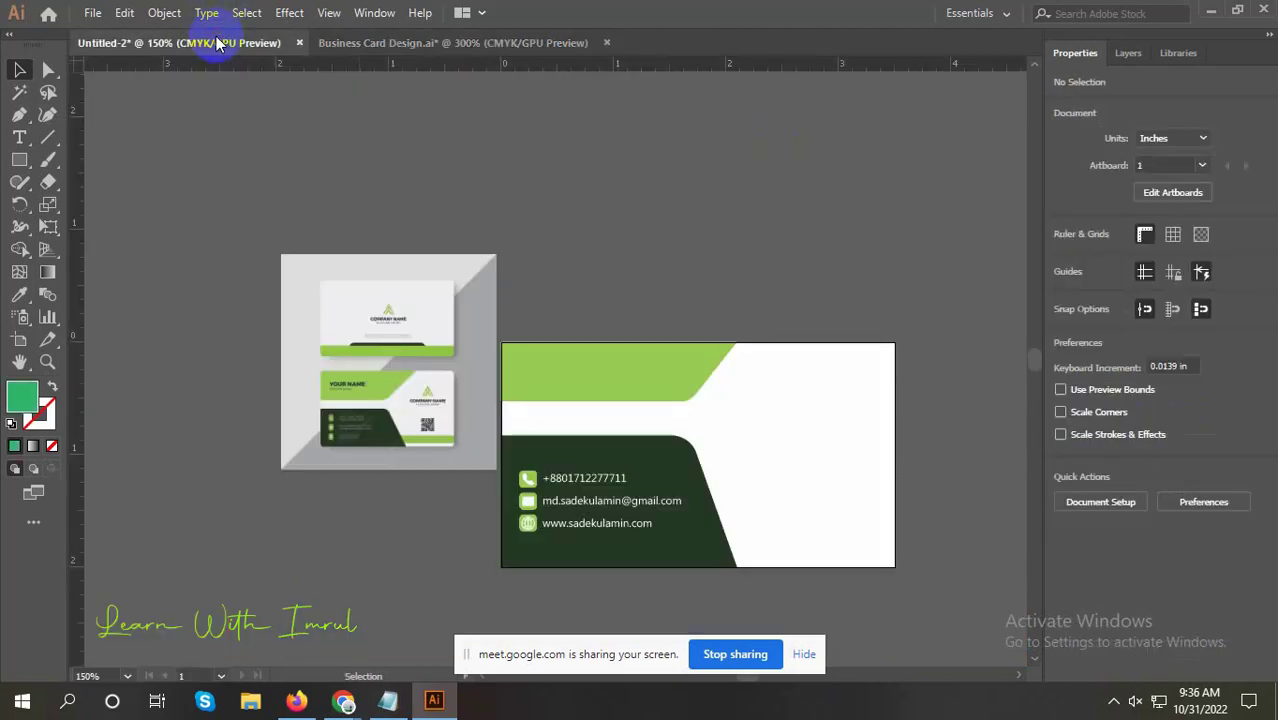
scroll(570, 556, up, 3)
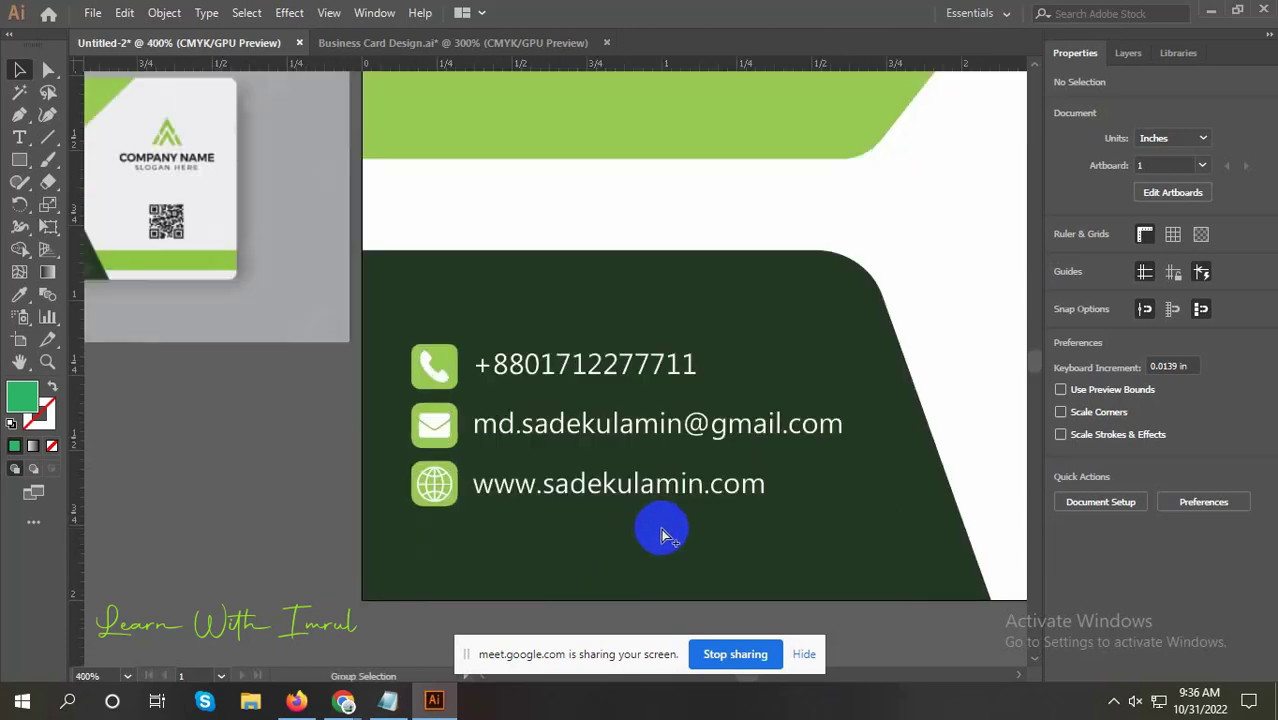
click(652, 366)
click(1187, 417)
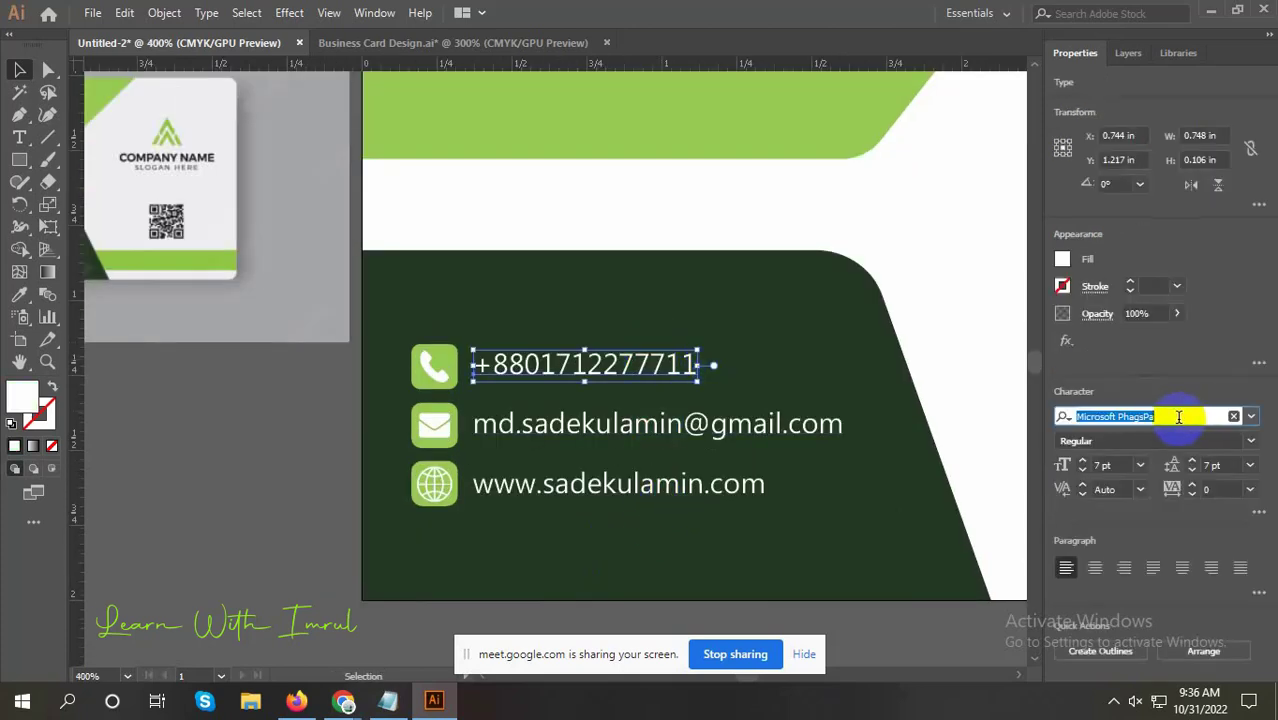
key(Down)
key(Down)
key(Down)
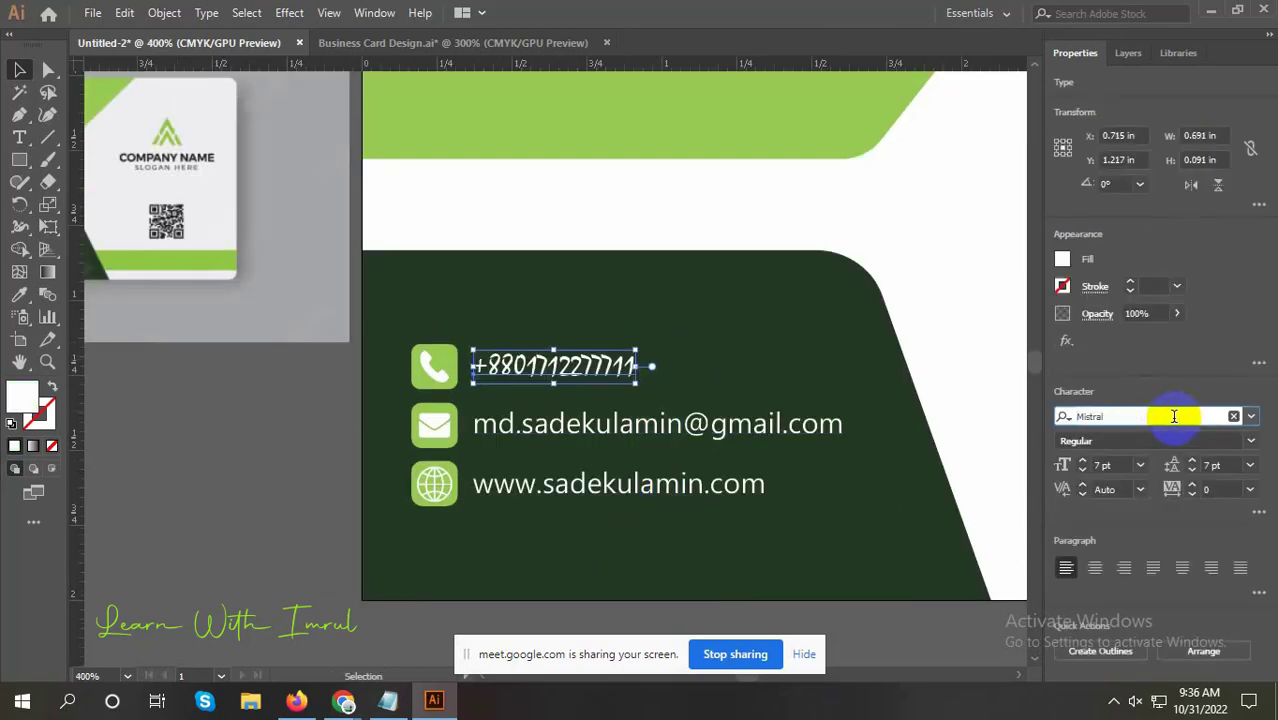
key(Down)
key(Down)
key(Down)
key(Down)
key(Down)
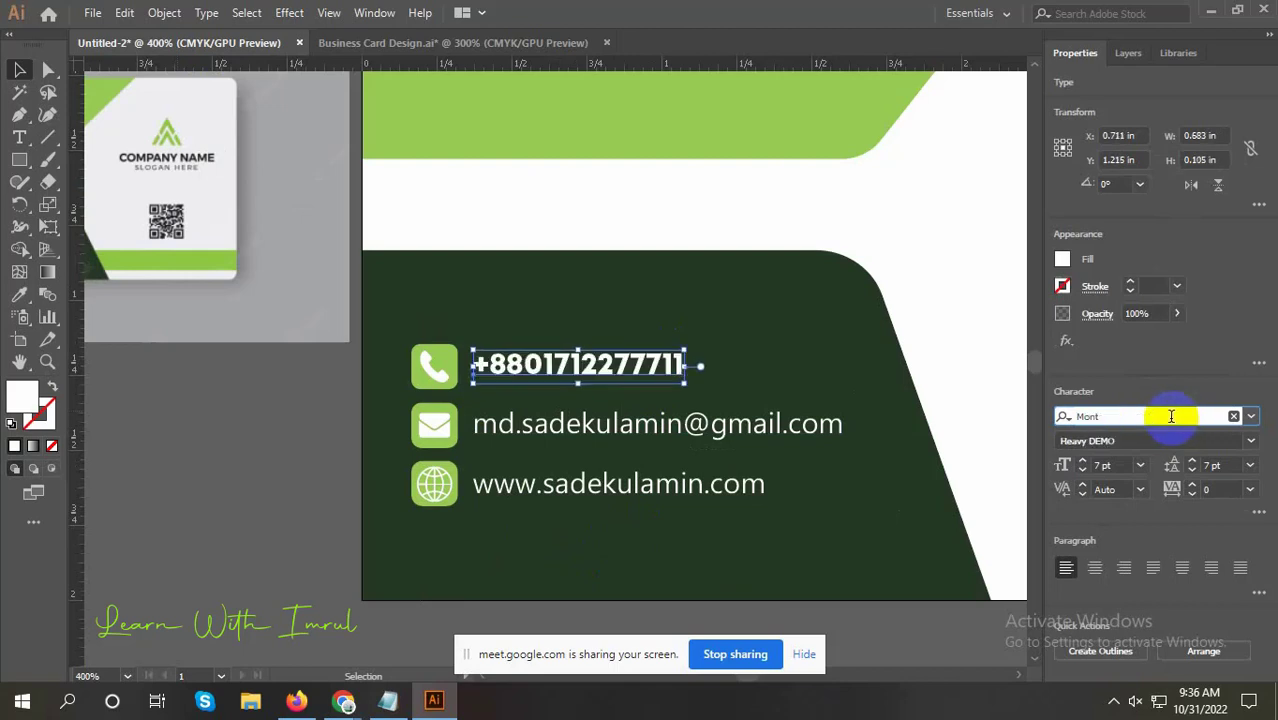
key(Down)
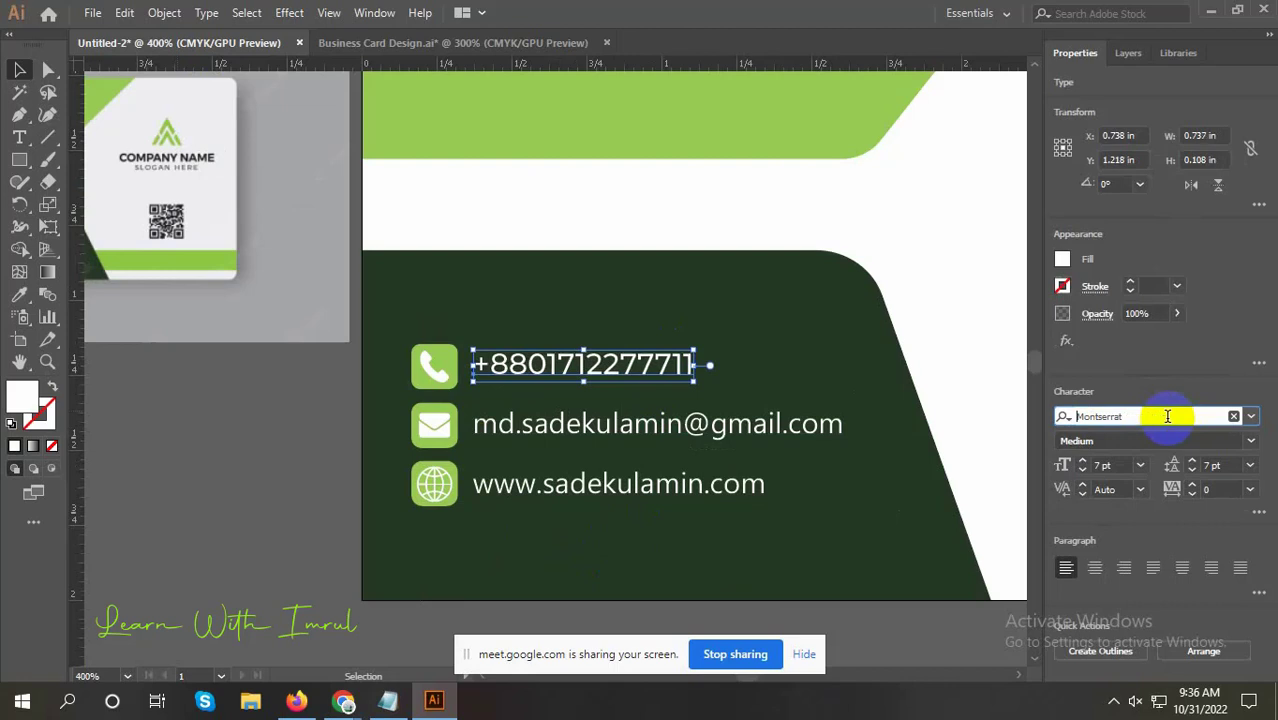
key(Up)
click(983, 299)
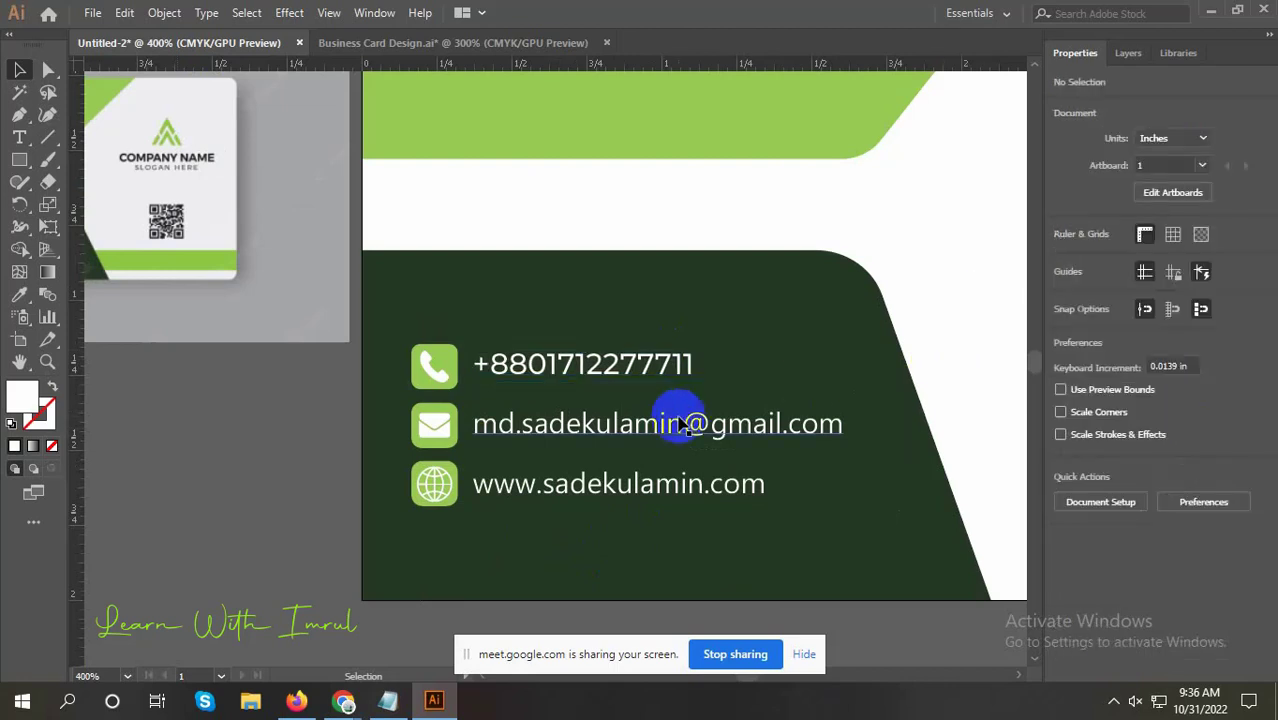
Copy the phone number's Montserrat Medium 7 pt style onto the e-mail and website lines
click(484, 433)
key(i)
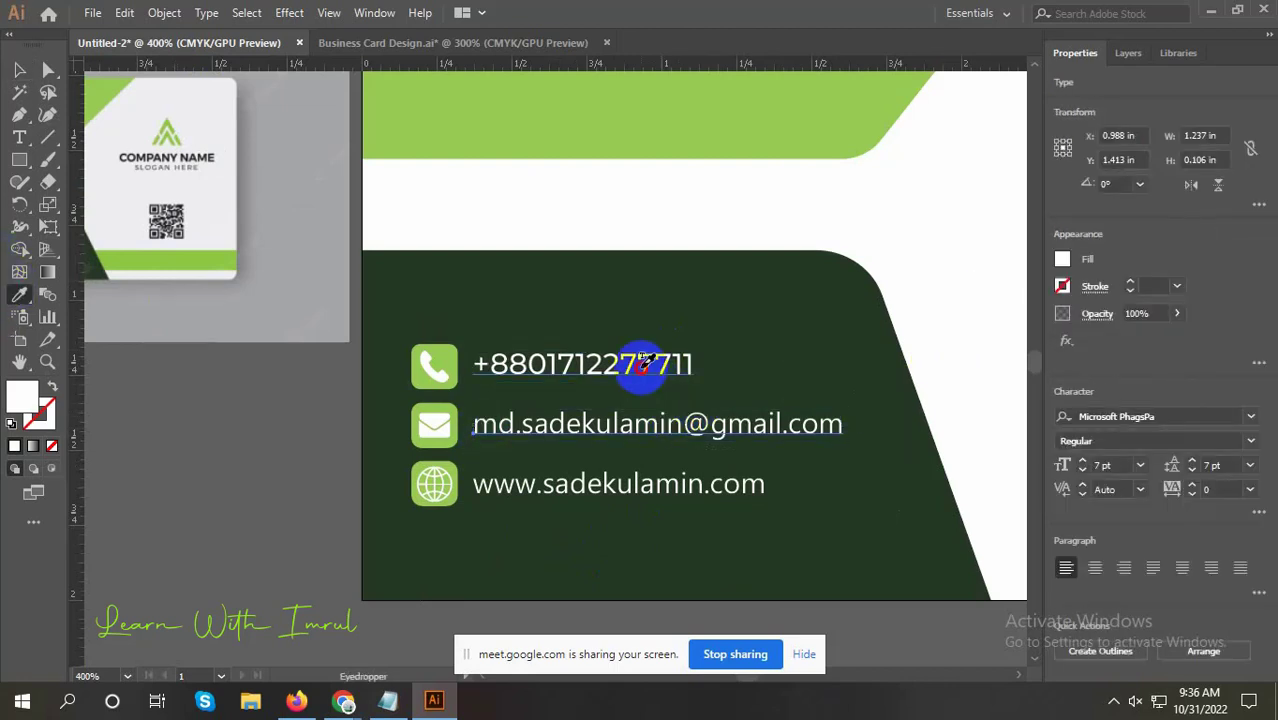
click(648, 363)
click(19, 70)
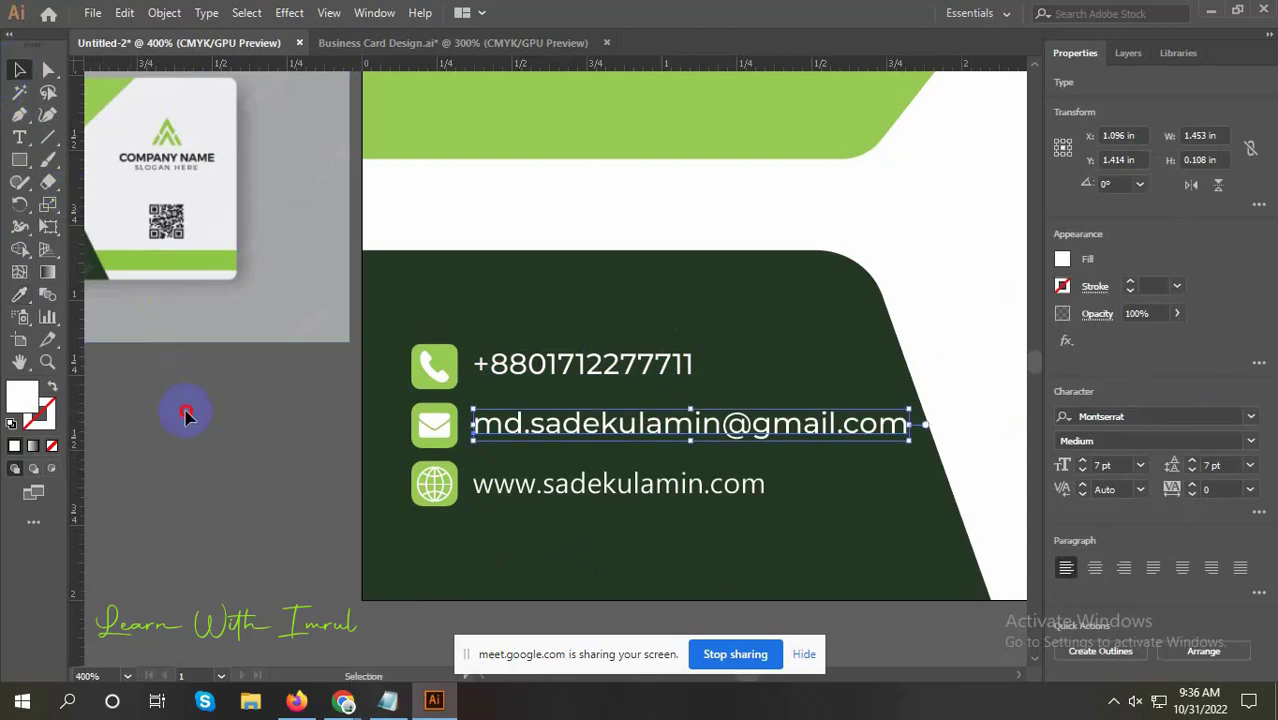
click(531, 505)
click(19, 294)
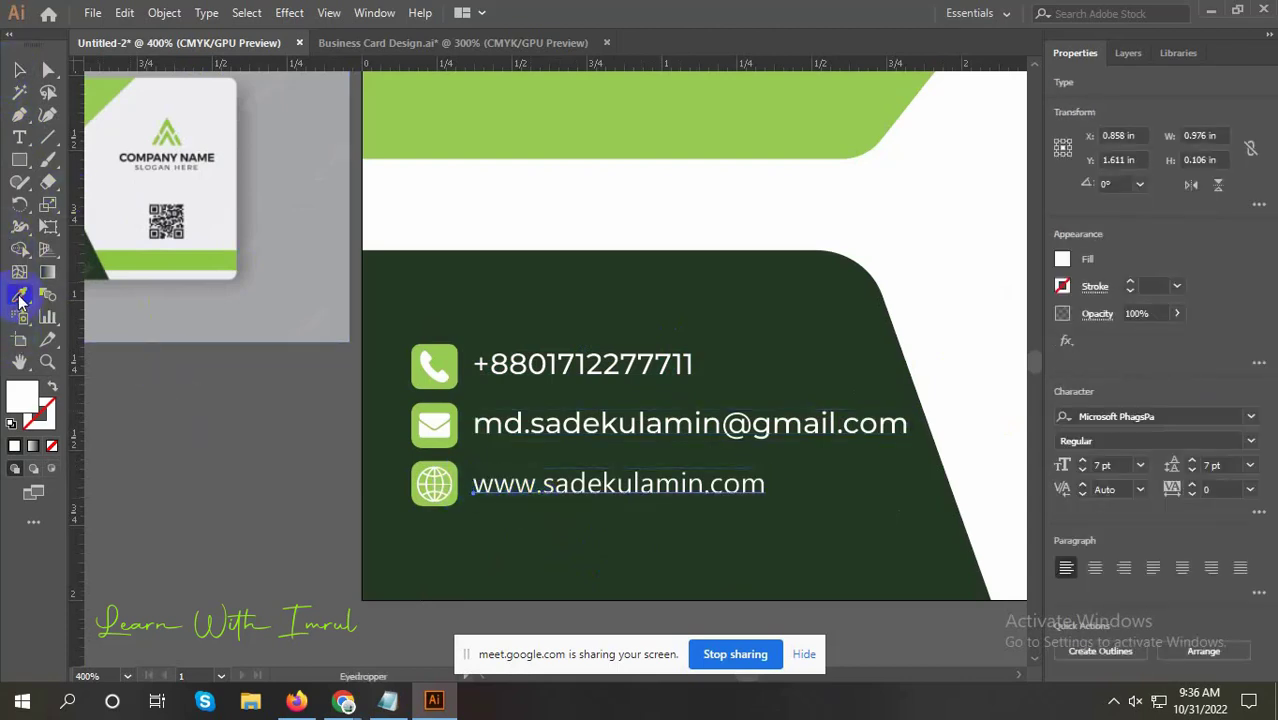
click(597, 360)
click(19, 70)
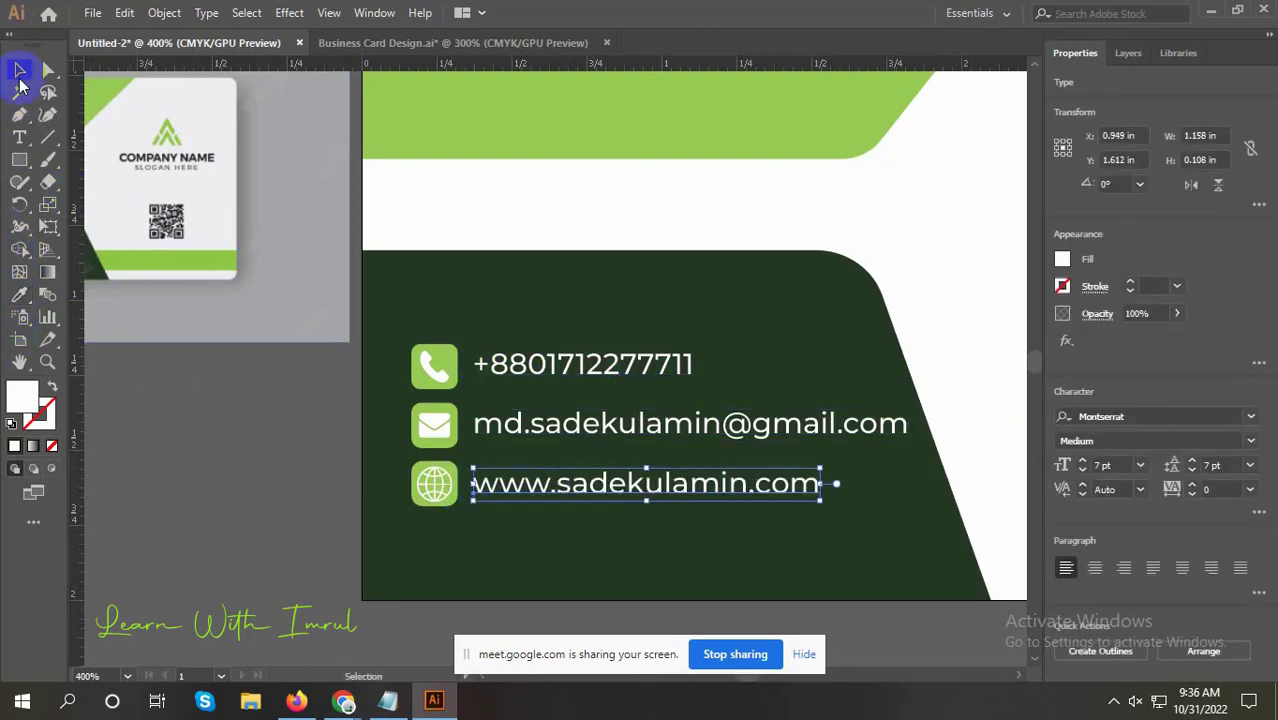
Delete the leading characters of the e-mail address's user name
click(645, 440)
double_click(607, 432)
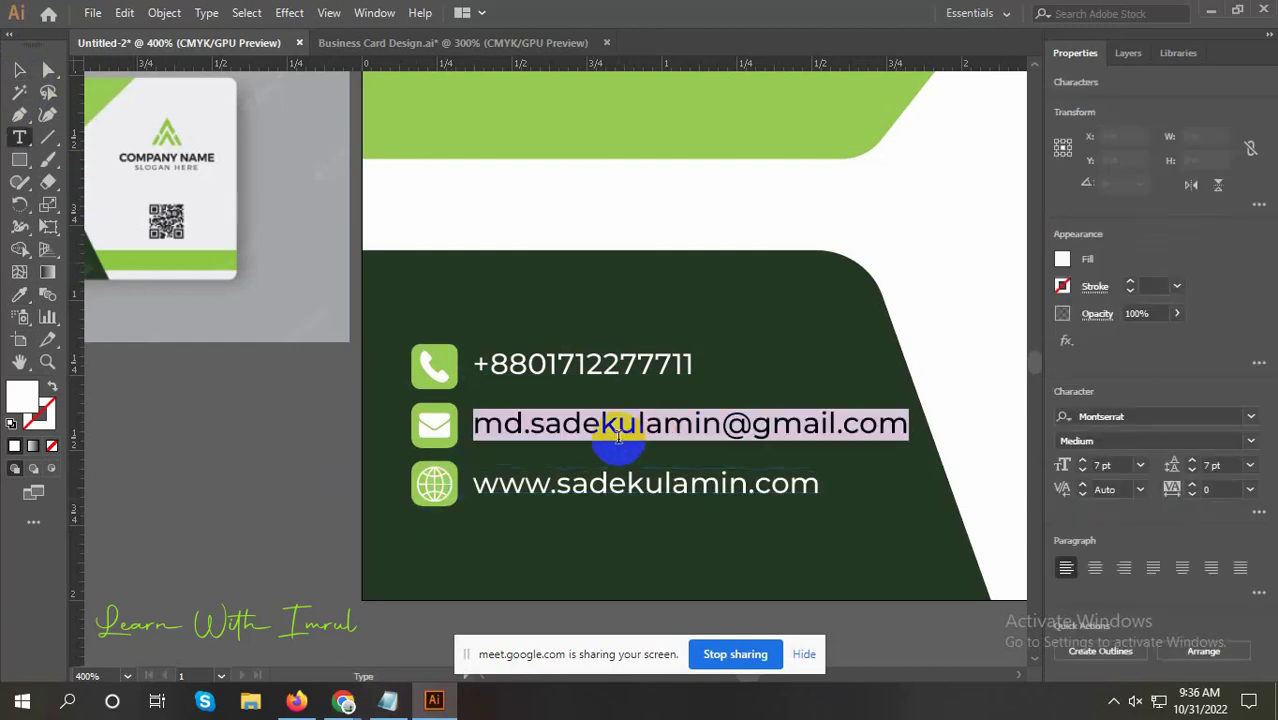
drag(602, 422, 527, 422)
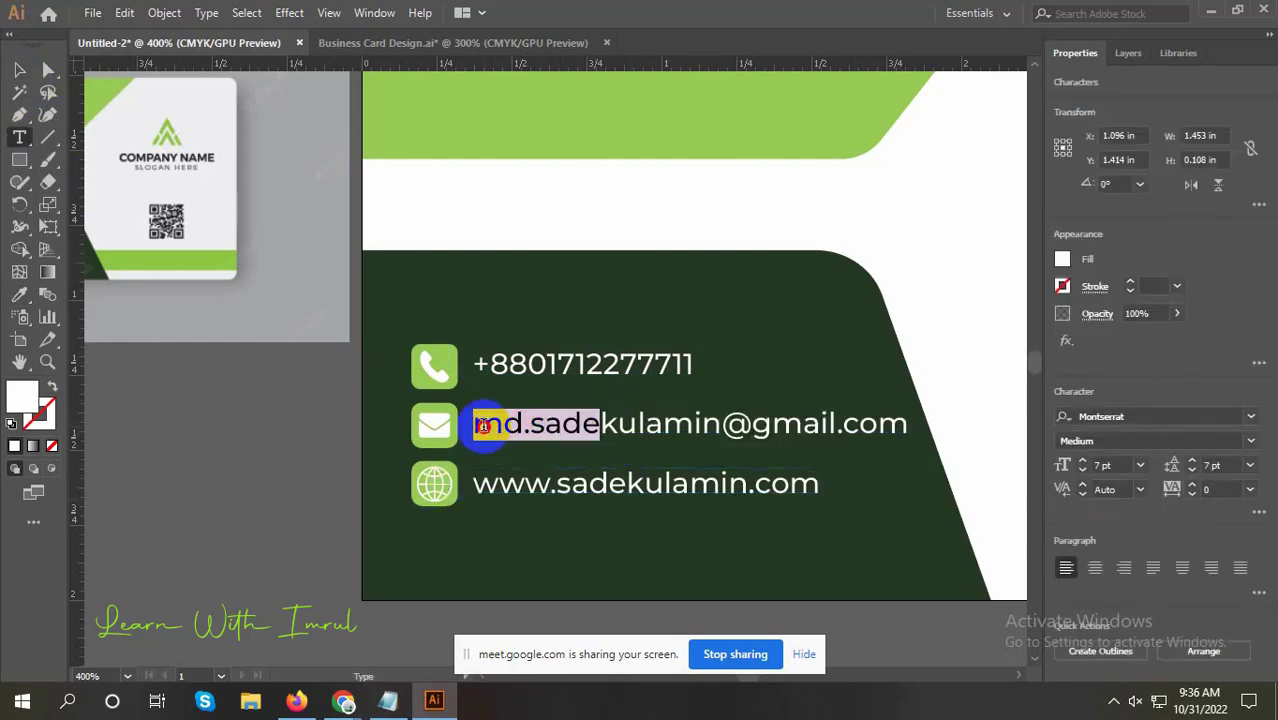
key(BackSpace)
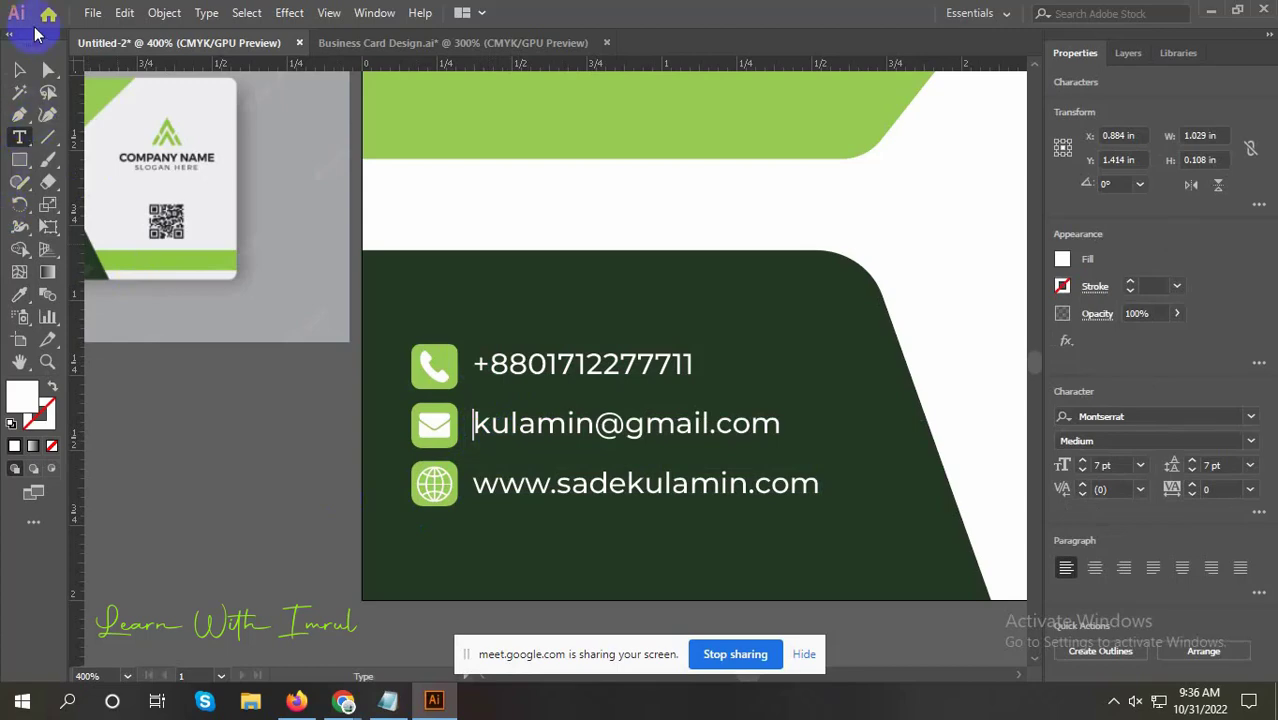
click(19, 72)
click(173, 576)
Type the cardholder's name as a new text line on the green band
scroll(316, 547, down, 3)
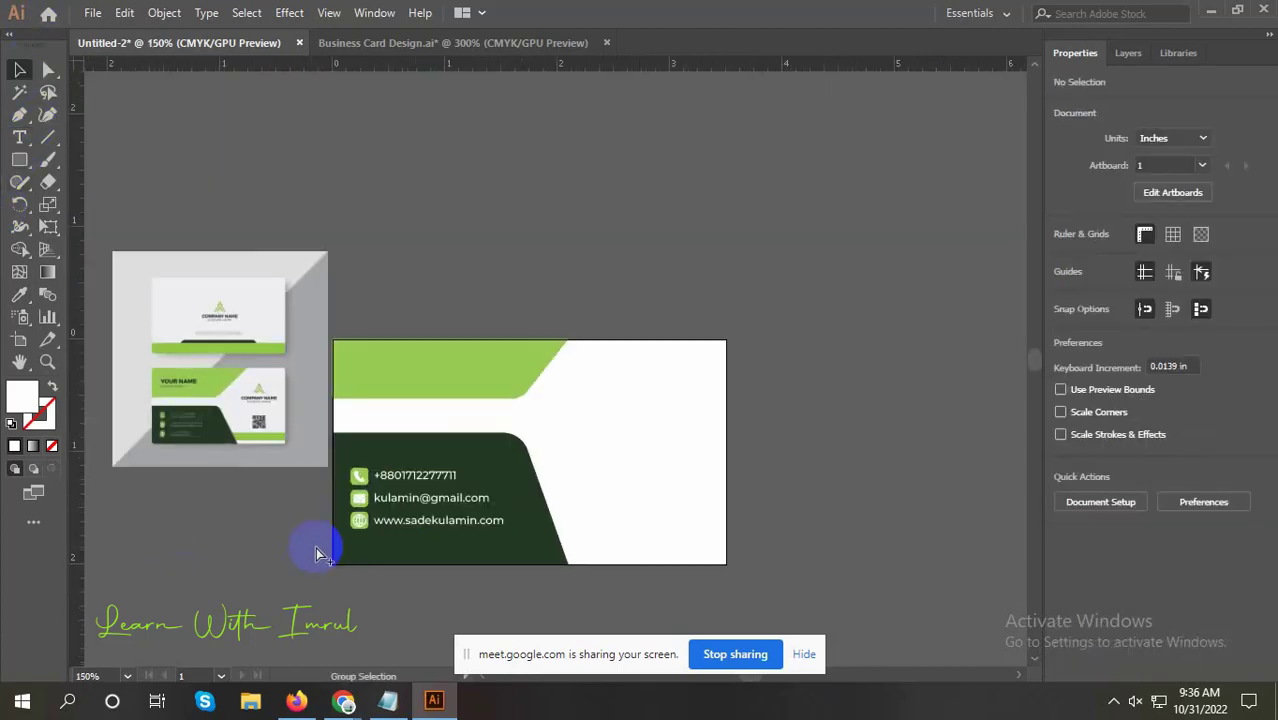
click(218, 420)
scroll(218, 420, up, 3)
scroll(228, 408, down, 1)
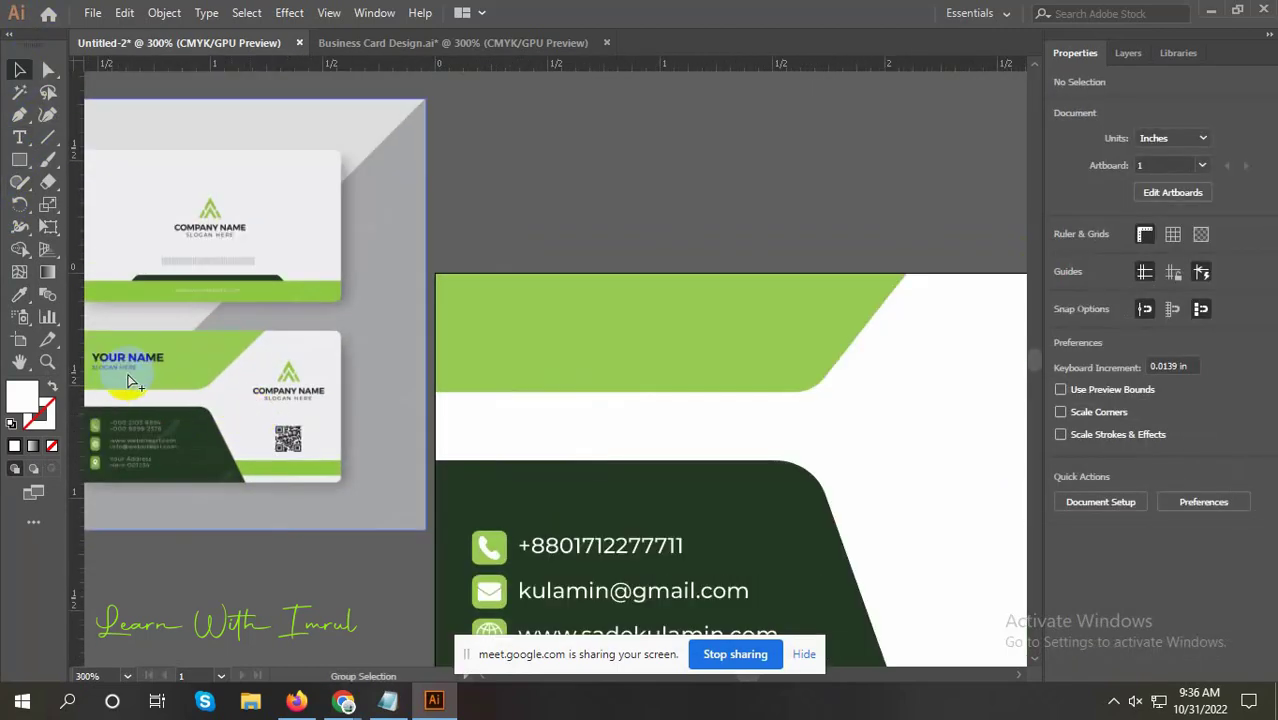
scroll(128, 381, down, 1)
scroll(128, 381, up, 1)
scroll(170, 398, down, 1)
scroll(128, 368, up, 1)
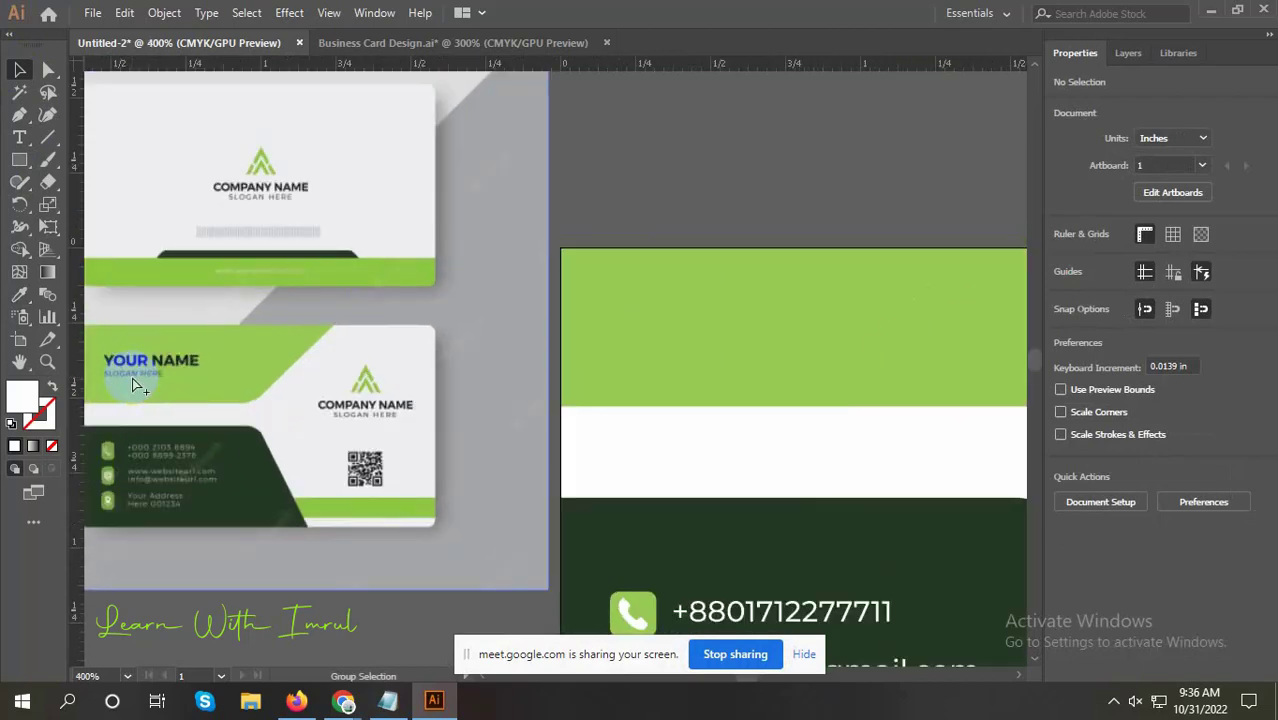
scroll(222, 425, down, 1)
scroll(183, 347, down, 1)
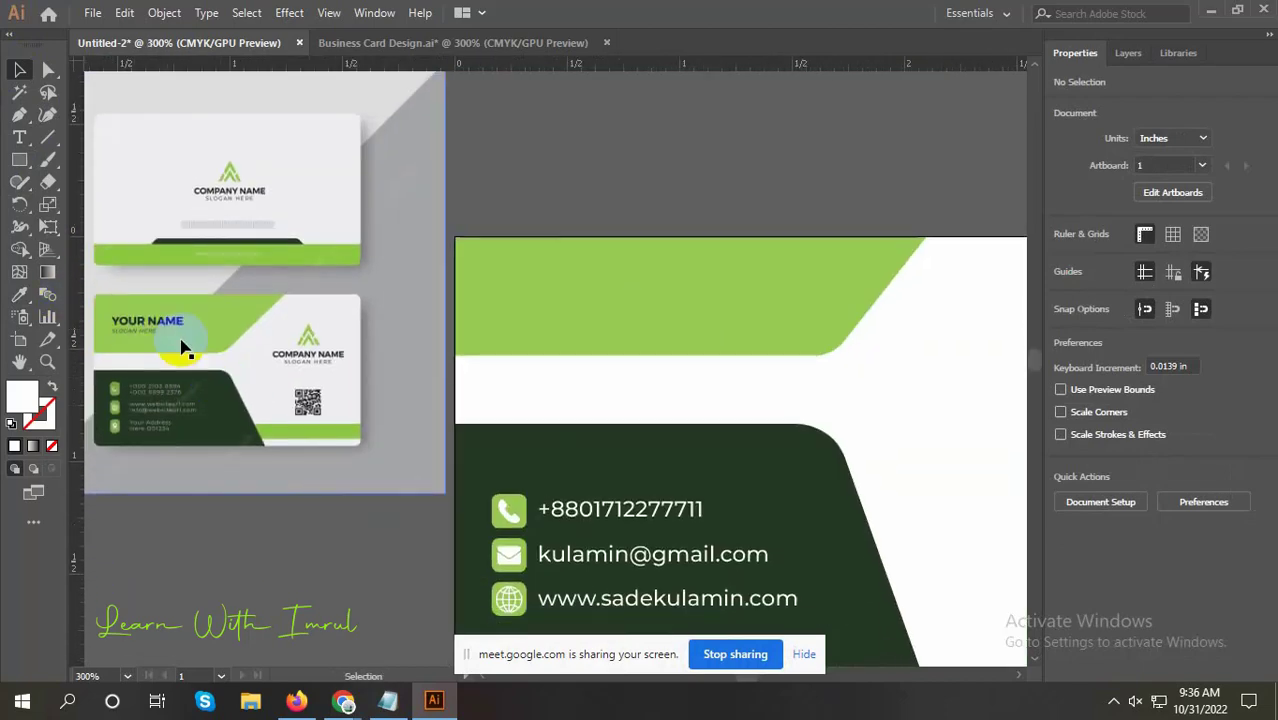
click(19, 137)
click(520, 285)
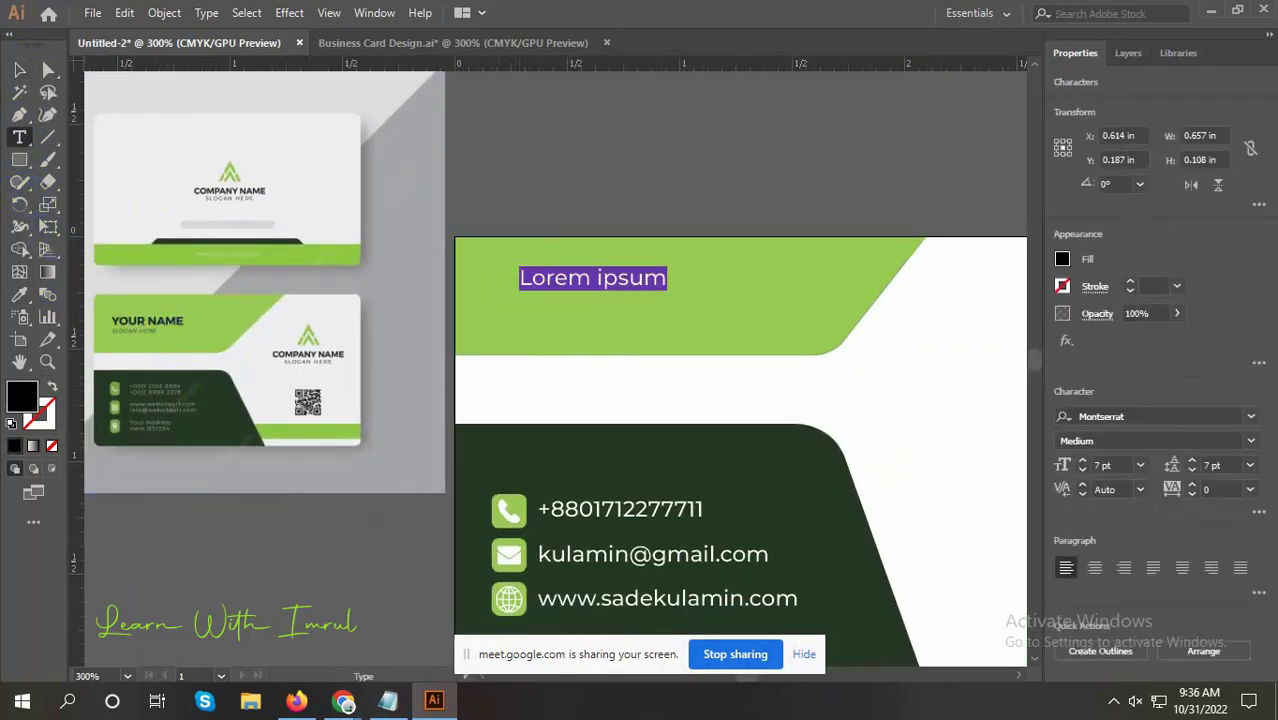
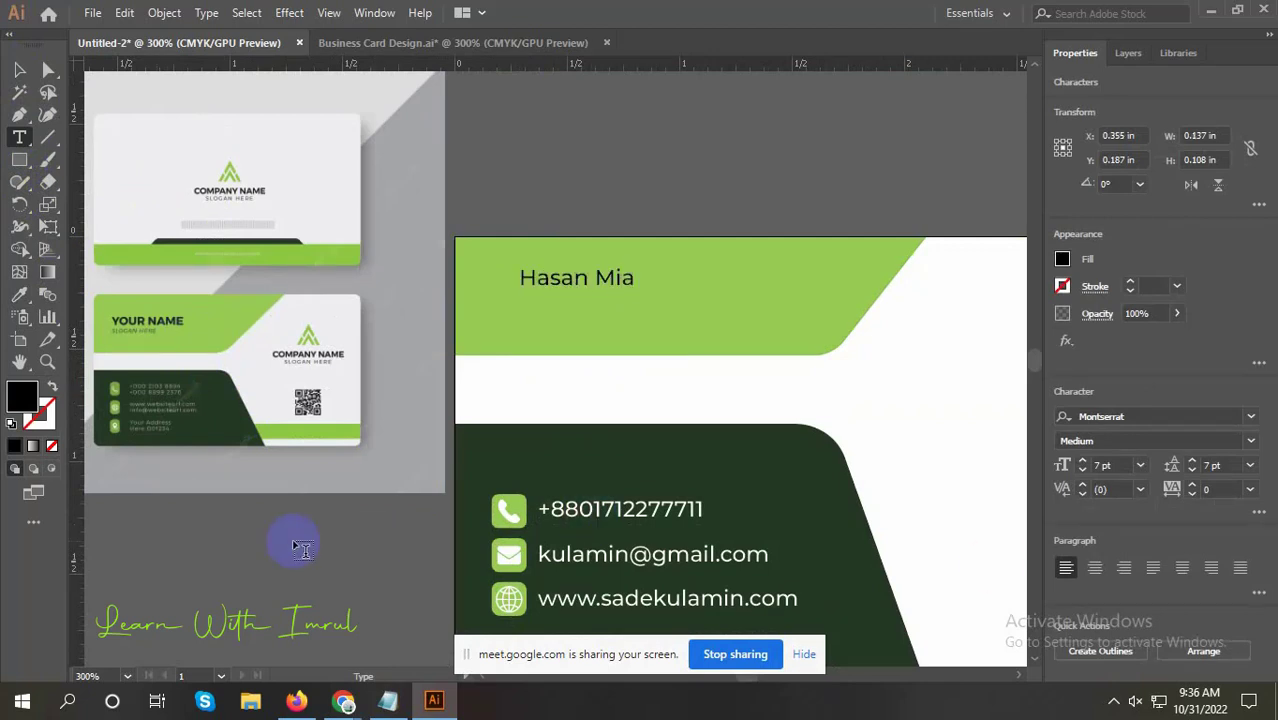
click(19, 69)
Shift the name left, make it Montserrat Bold and enlarge it to about 10 pt
drag(569, 280, 546, 281)
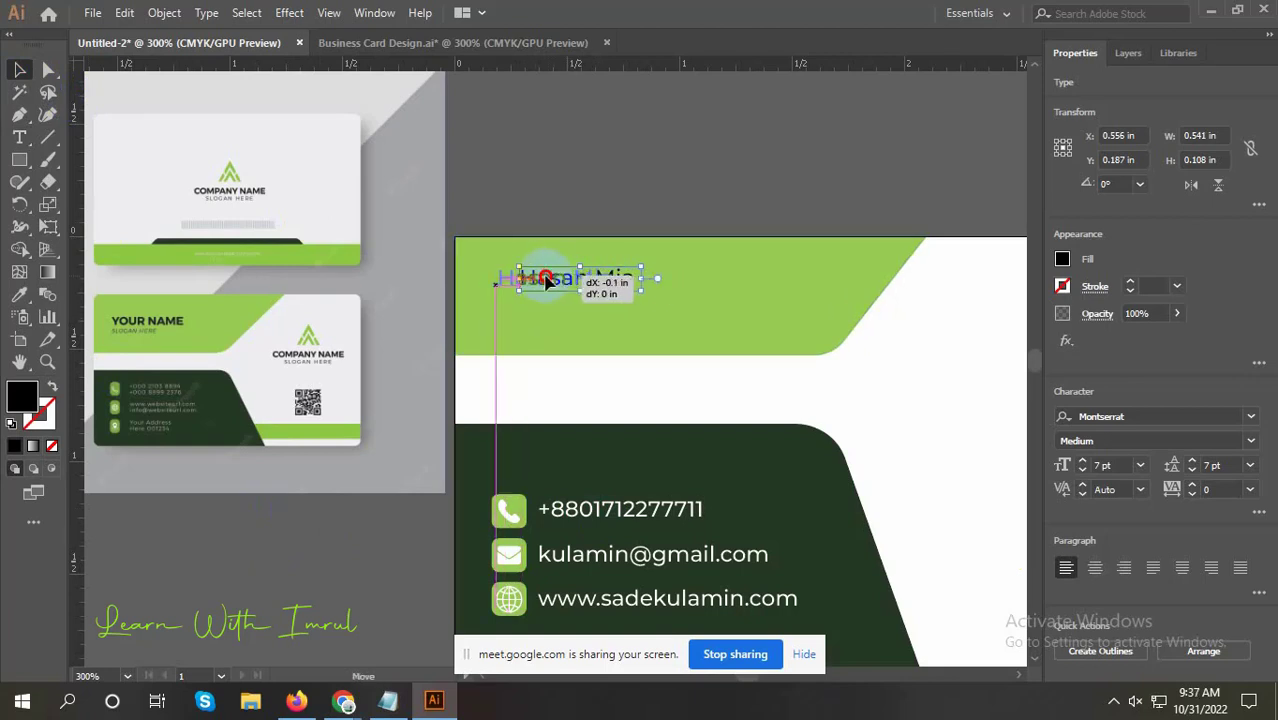
drag(546, 281, 548, 284)
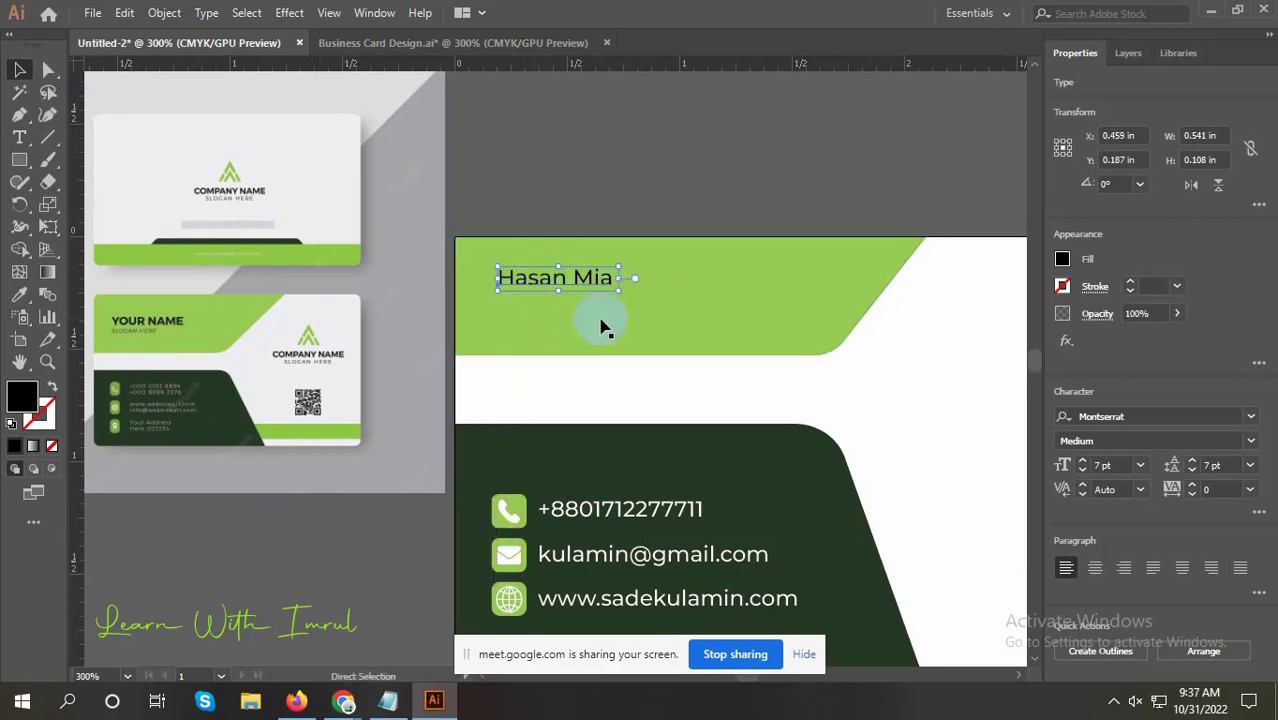
click(1251, 442)
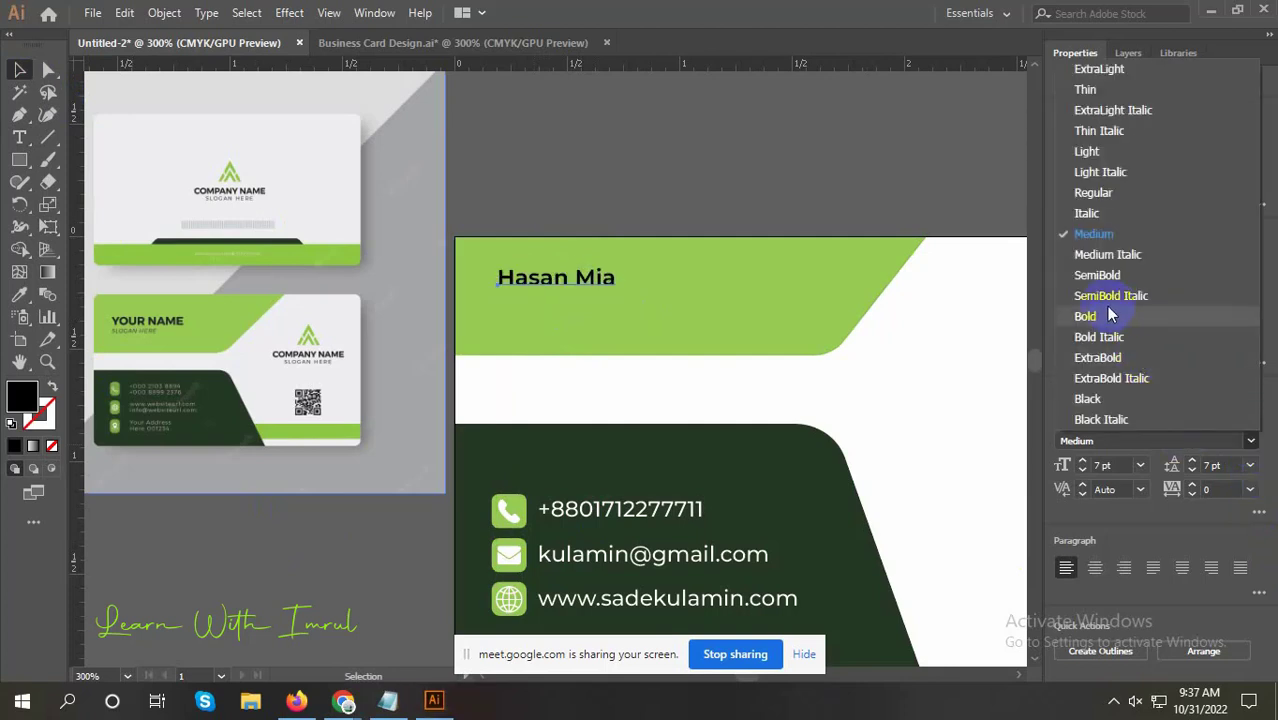
click(1167, 317)
drag(625, 294, 628, 284)
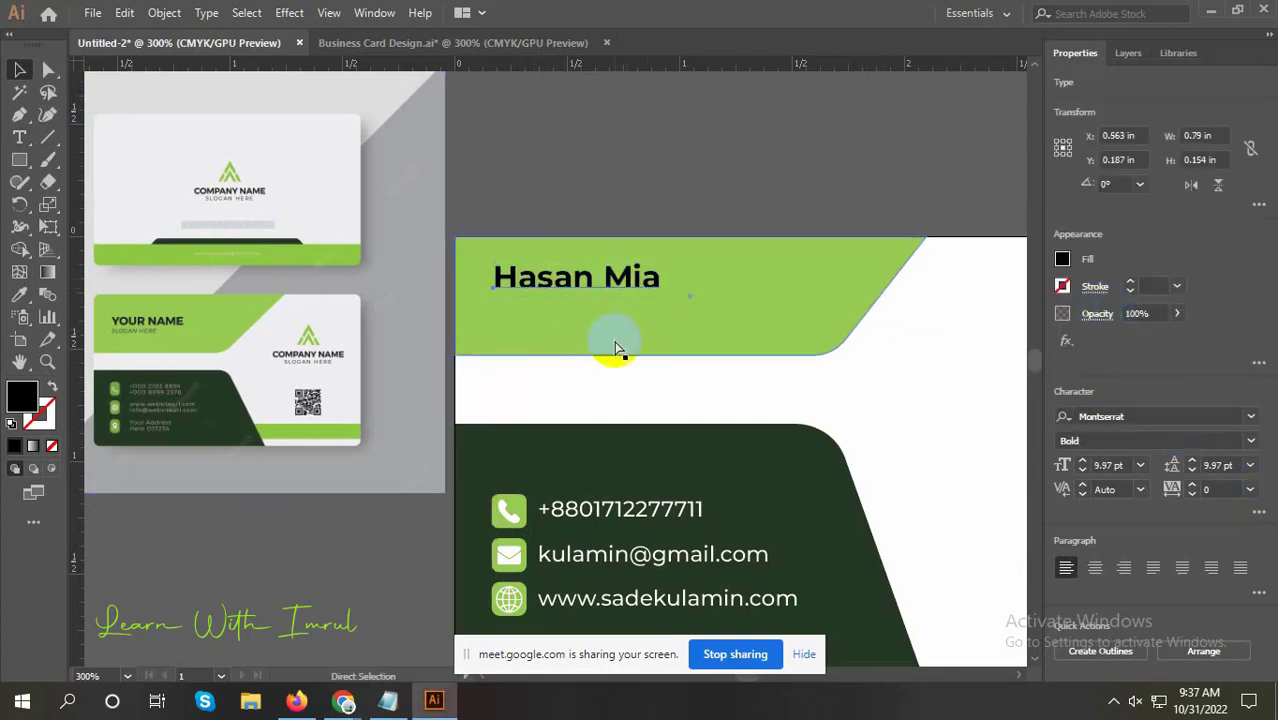
click(334, 498)
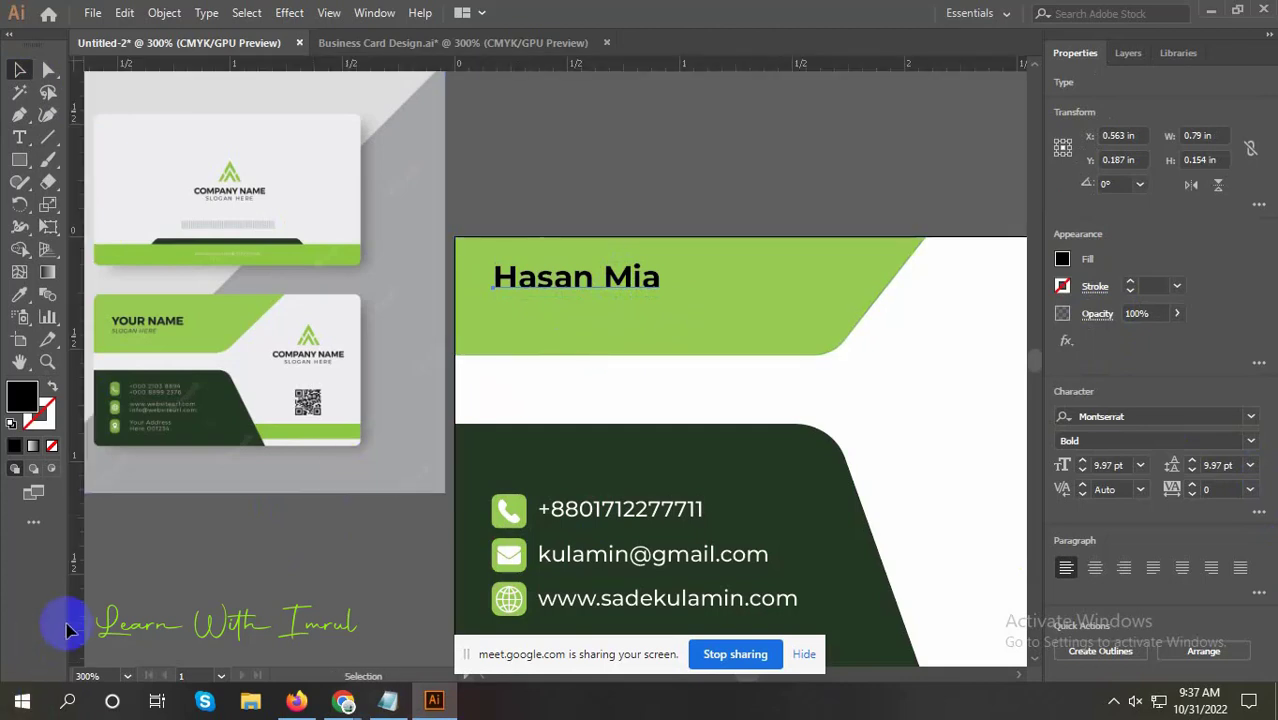
Move the vertical guide right to line up with the contact icons' left edges
click(457, 636)
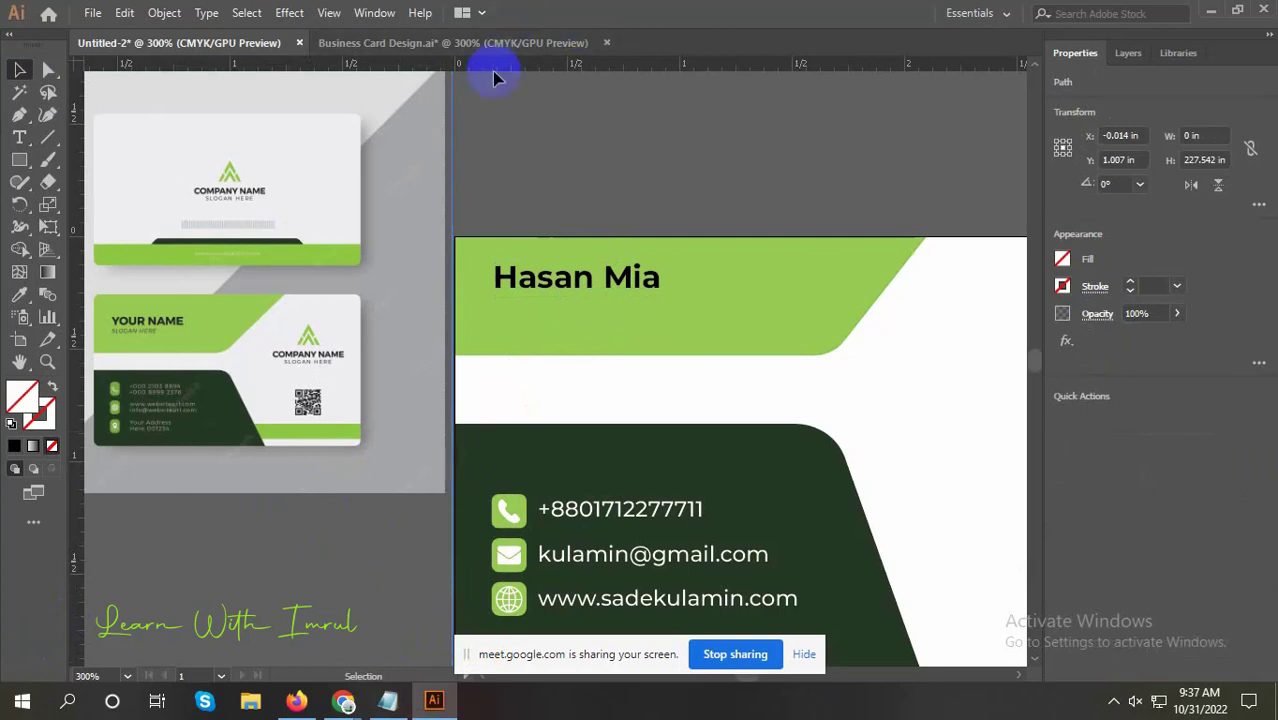
click(456, 160)
drag(456, 160, 487, 178)
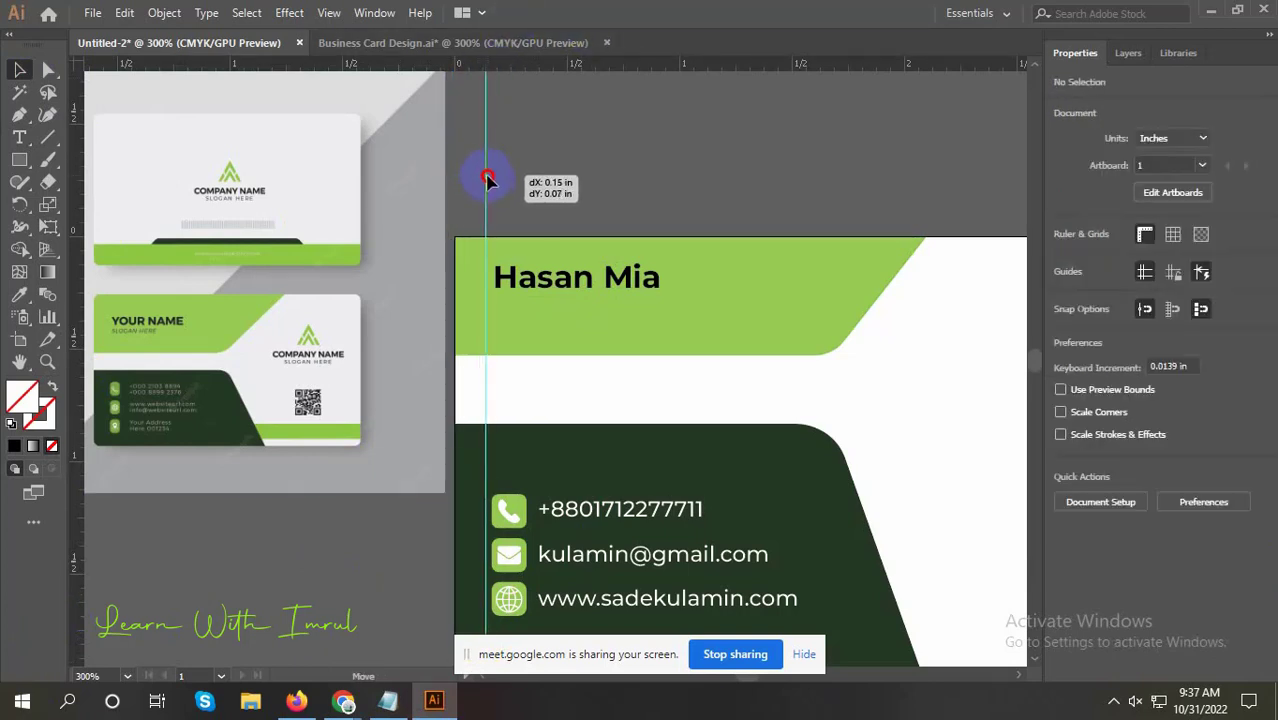
drag(487, 178, 491, 177)
click(568, 165)
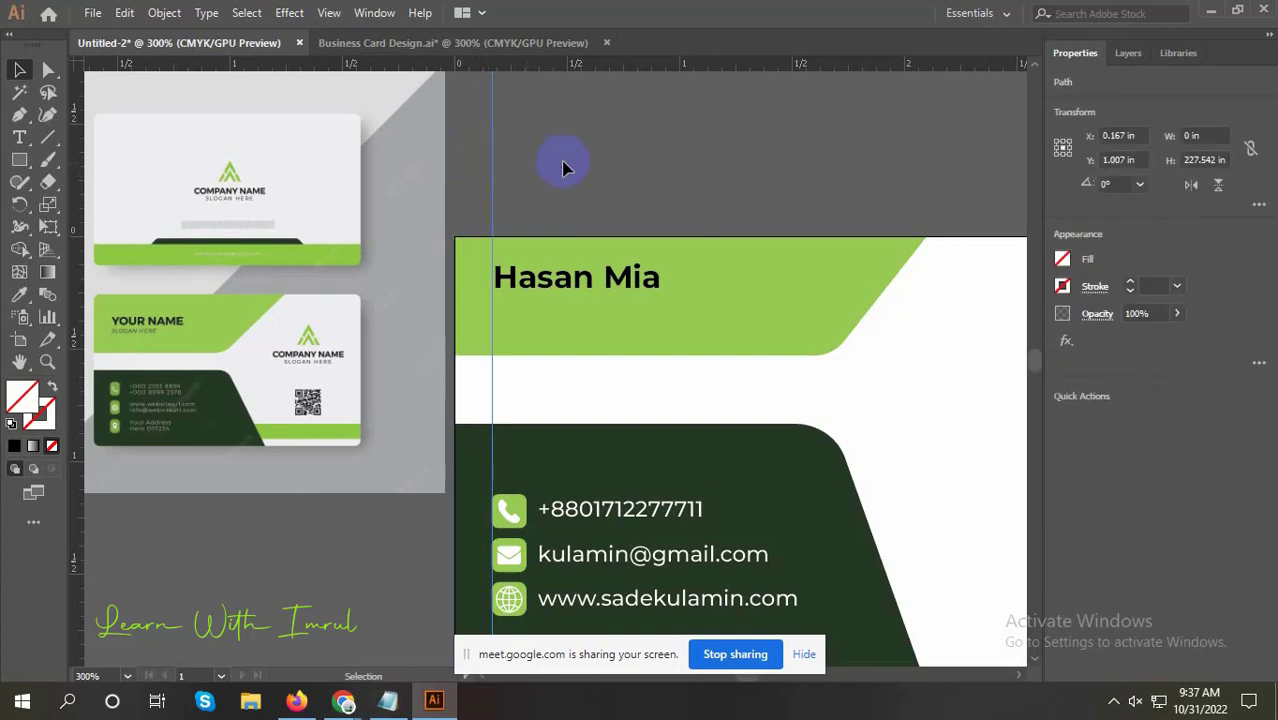
Colour the name white by sampling the white contact text
click(645, 287)
click(19, 295)
click(268, 122)
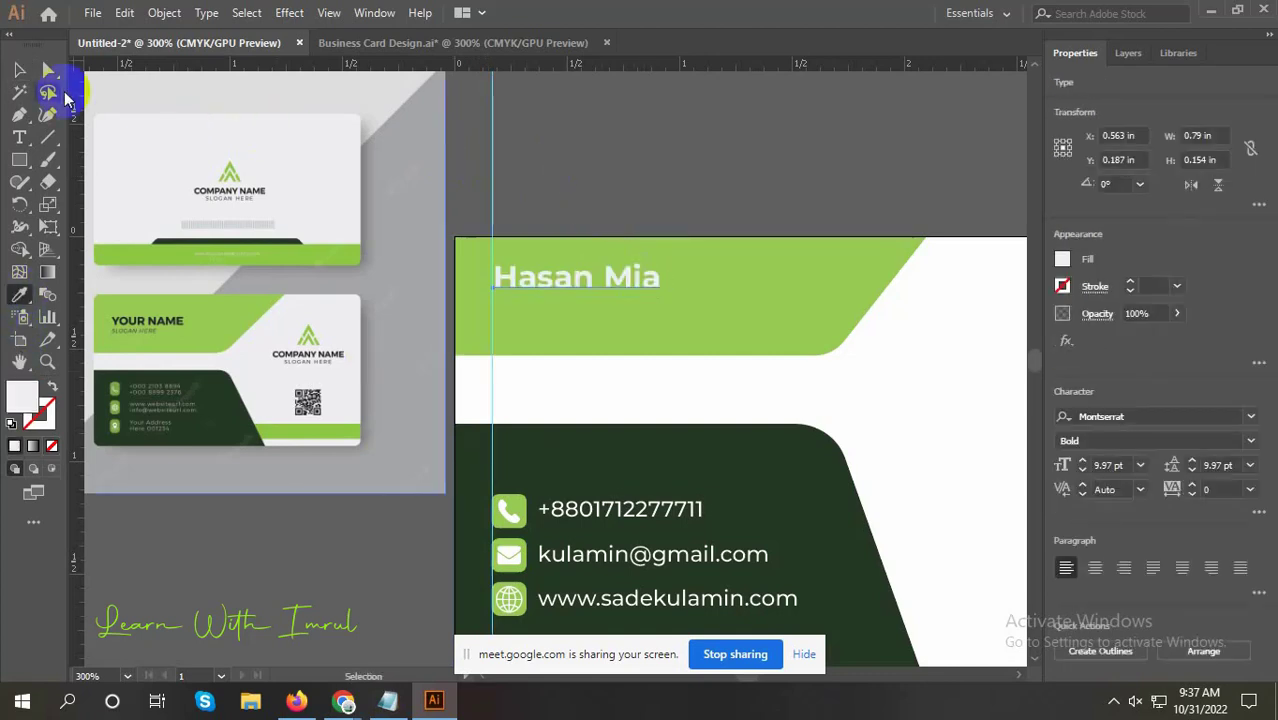
click(22, 68)
click(450, 193)
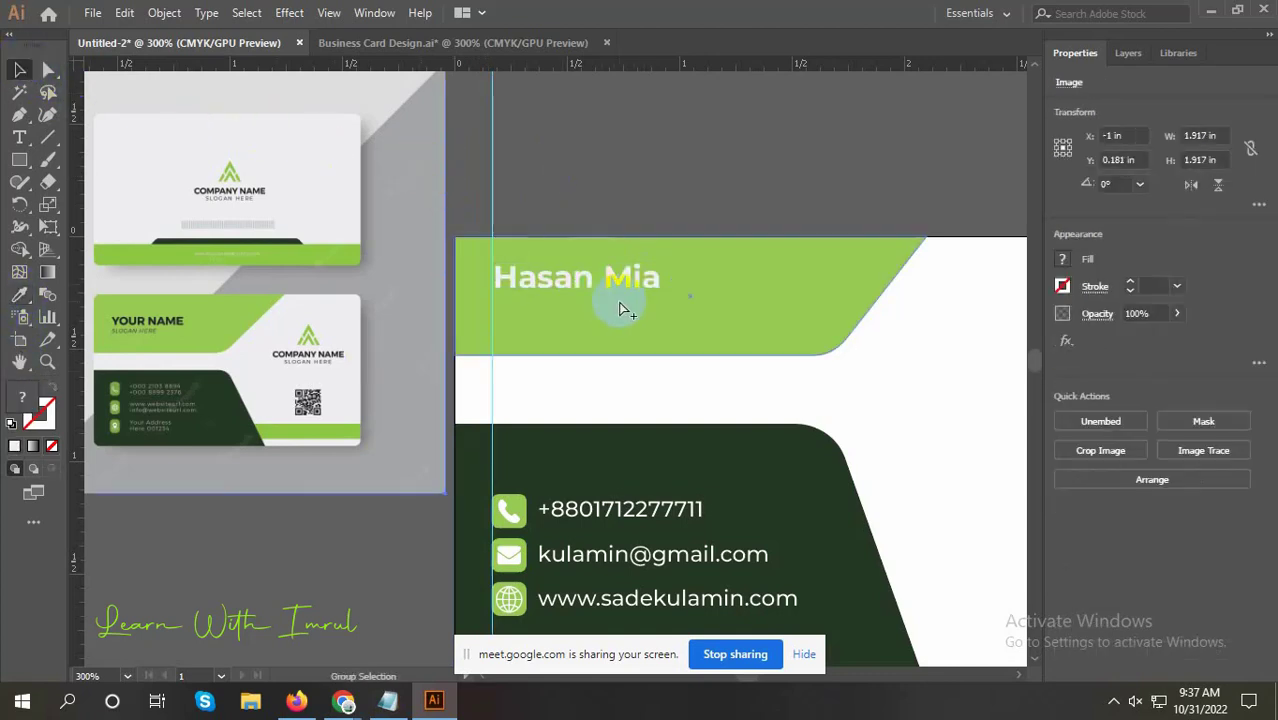
scroll(621, 300, up, 2)
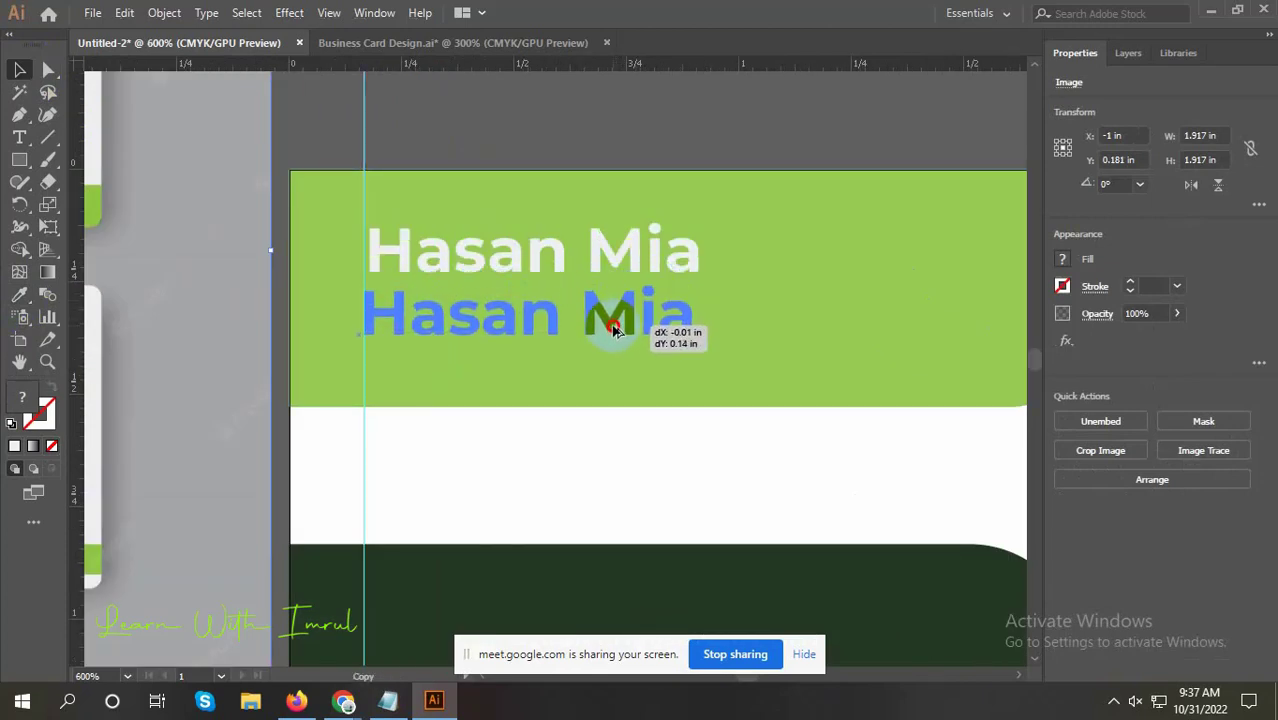
Duplicate the name just below it and retype the copy as 'Graphics Designer'
alt+drag(621, 277, 613, 327)
triple_click(613, 327)
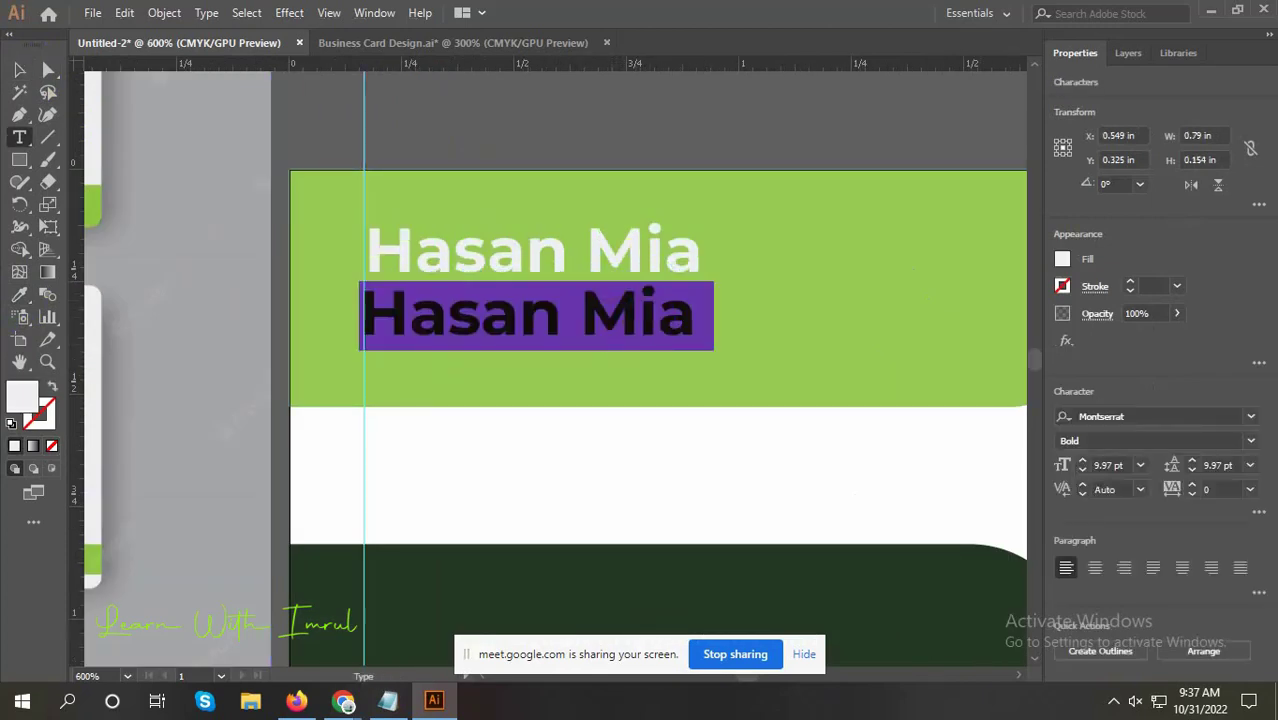
text(Graphic)
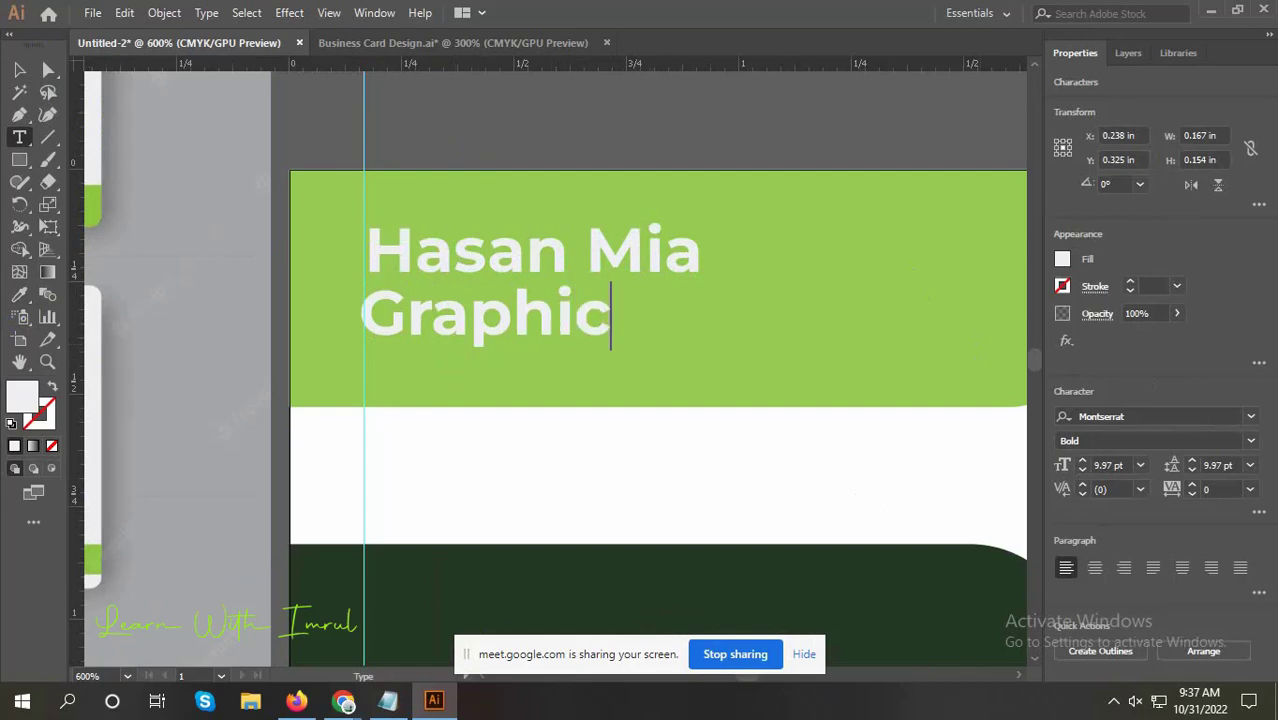
text(igner)
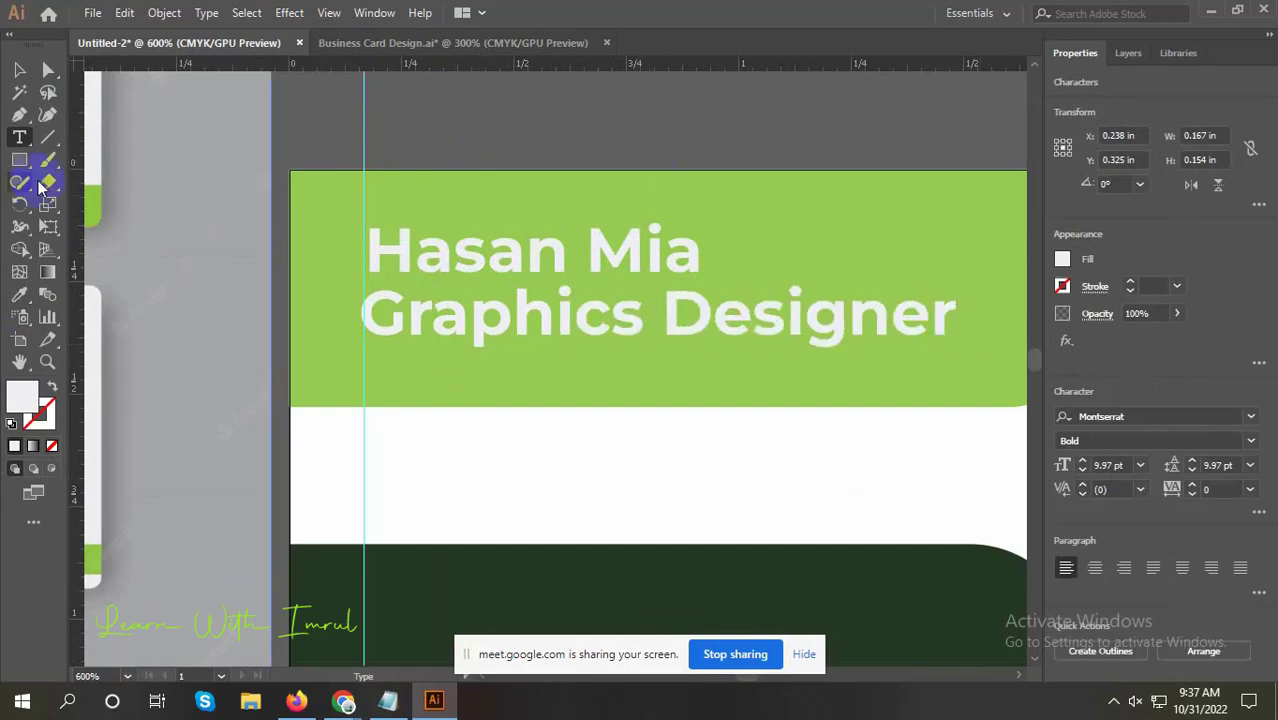
click(19, 70)
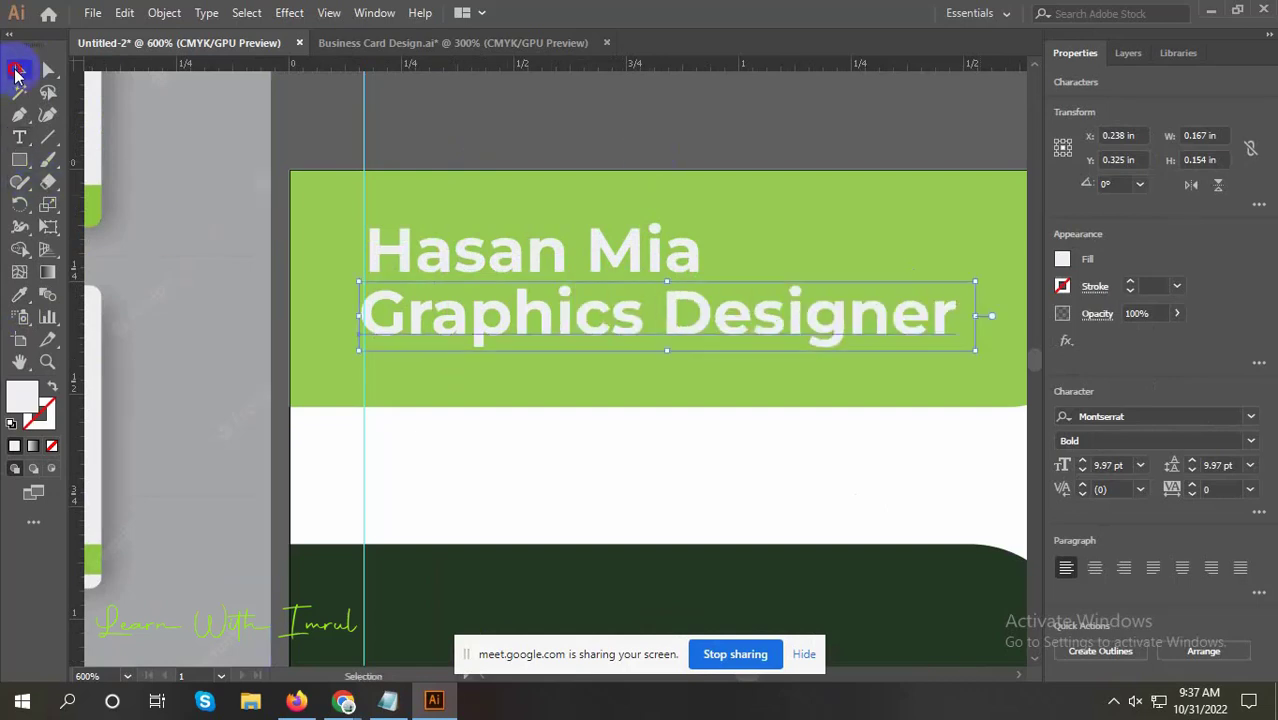
Set the title to Montserrat Regular at 5 pt
click(1246, 439)
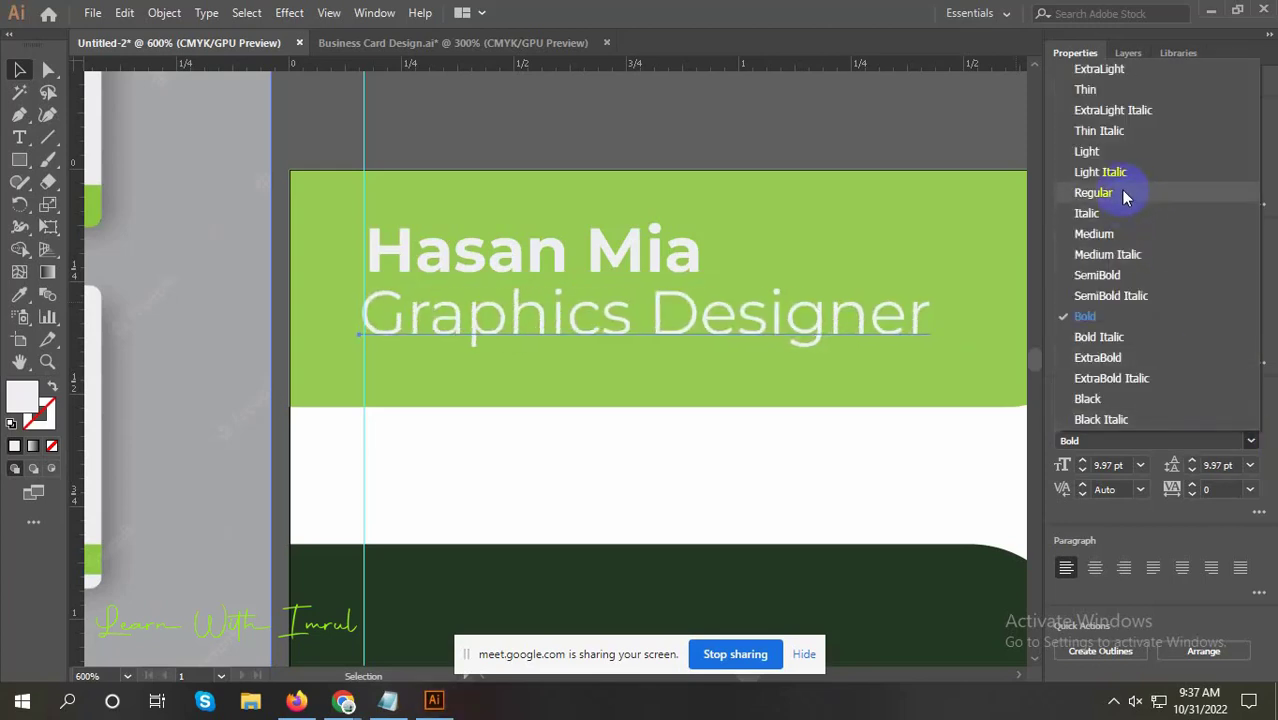
click(1120, 153)
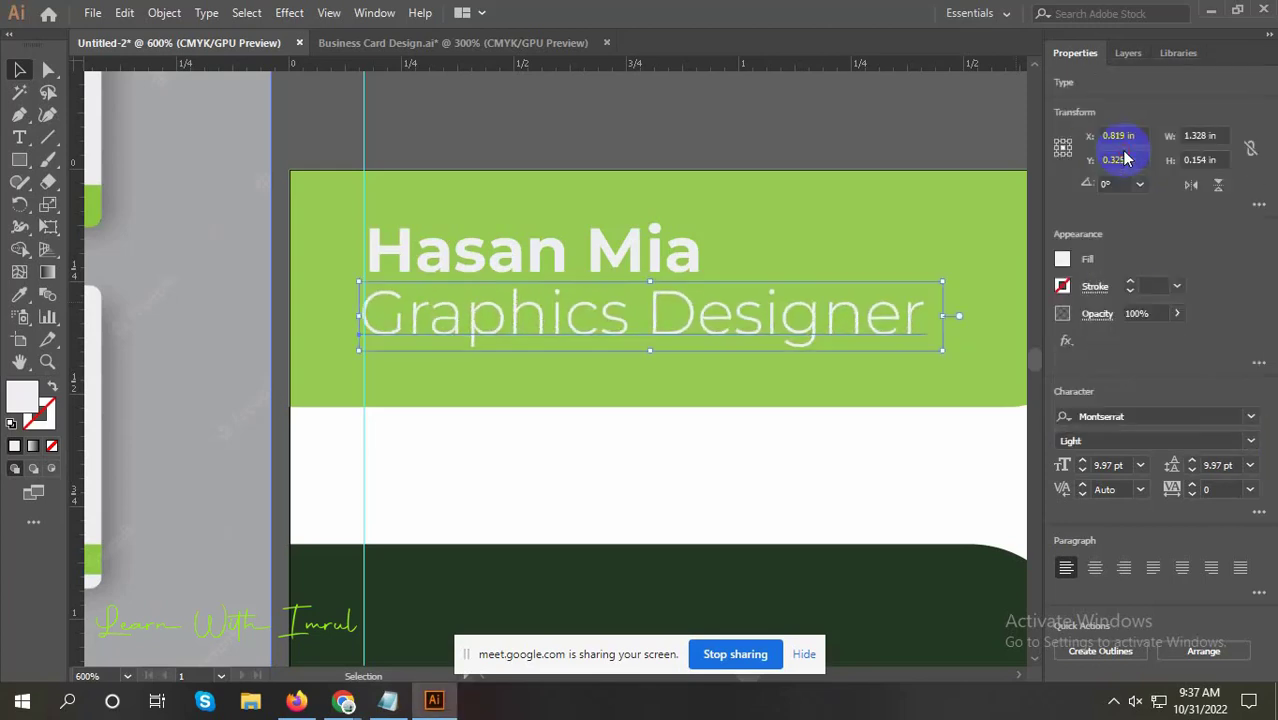
click(1082, 462)
click(1082, 462)
click(1082, 471)
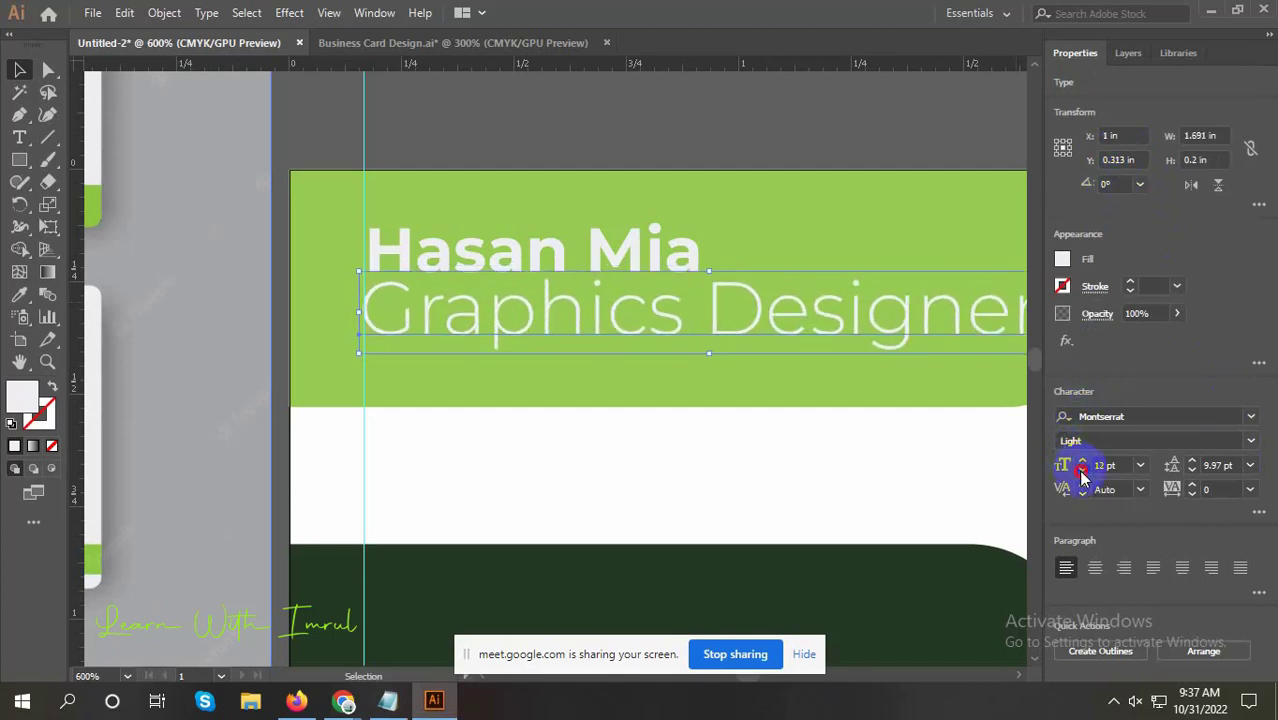
click(1082, 471)
click(1082, 471)
click(1082, 471)
click(1082, 471)
click(1082, 471)
click(1082, 471)
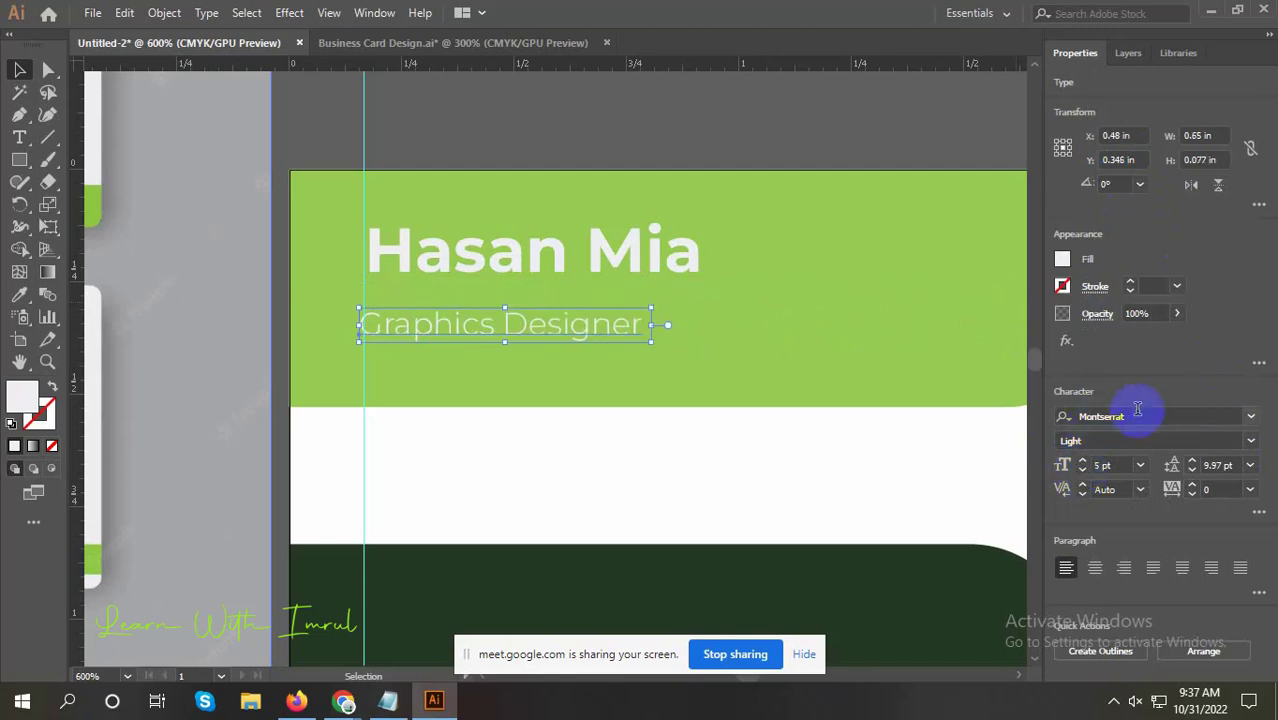
click(1250, 441)
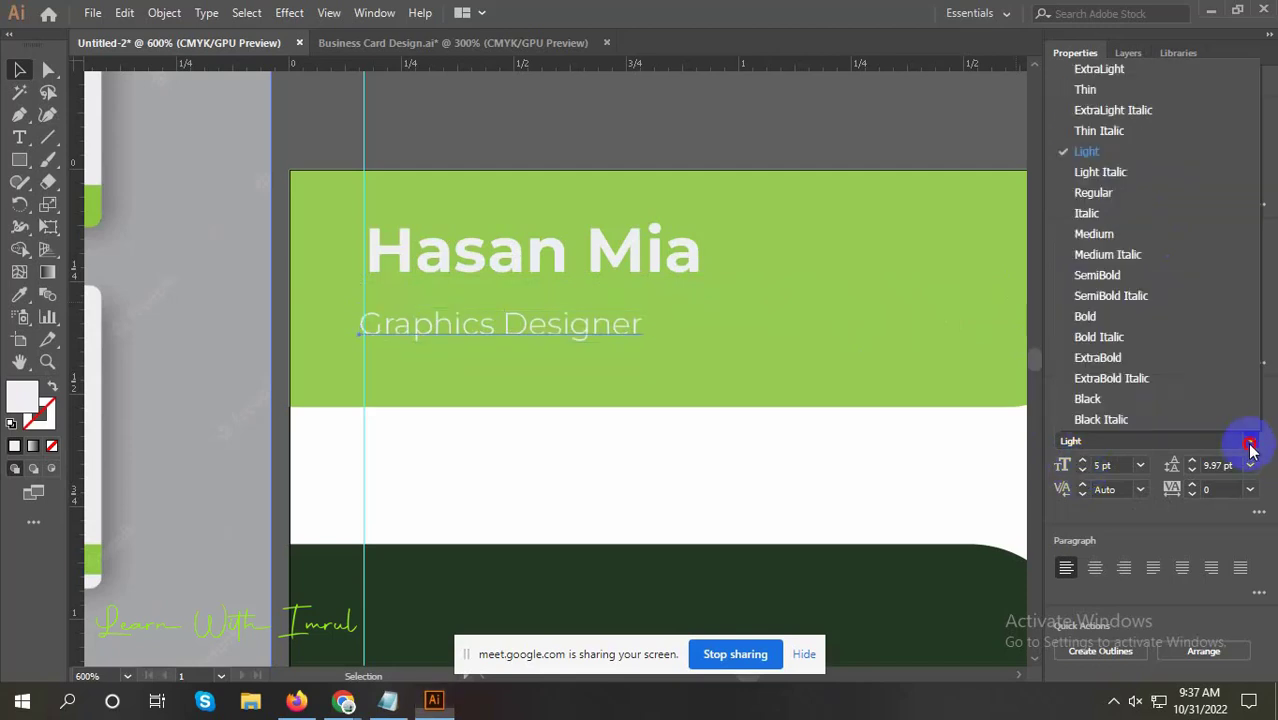
click(1126, 193)
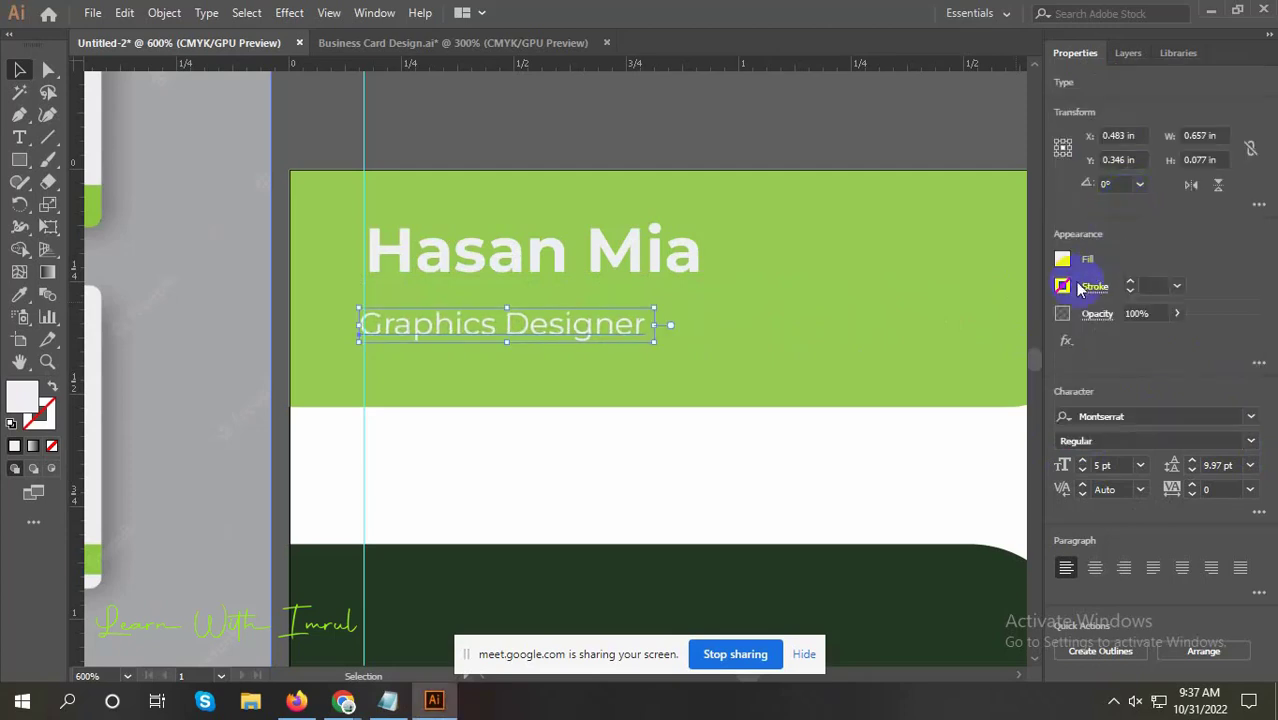
Move the title up so it sits just beneath the name
click(588, 184)
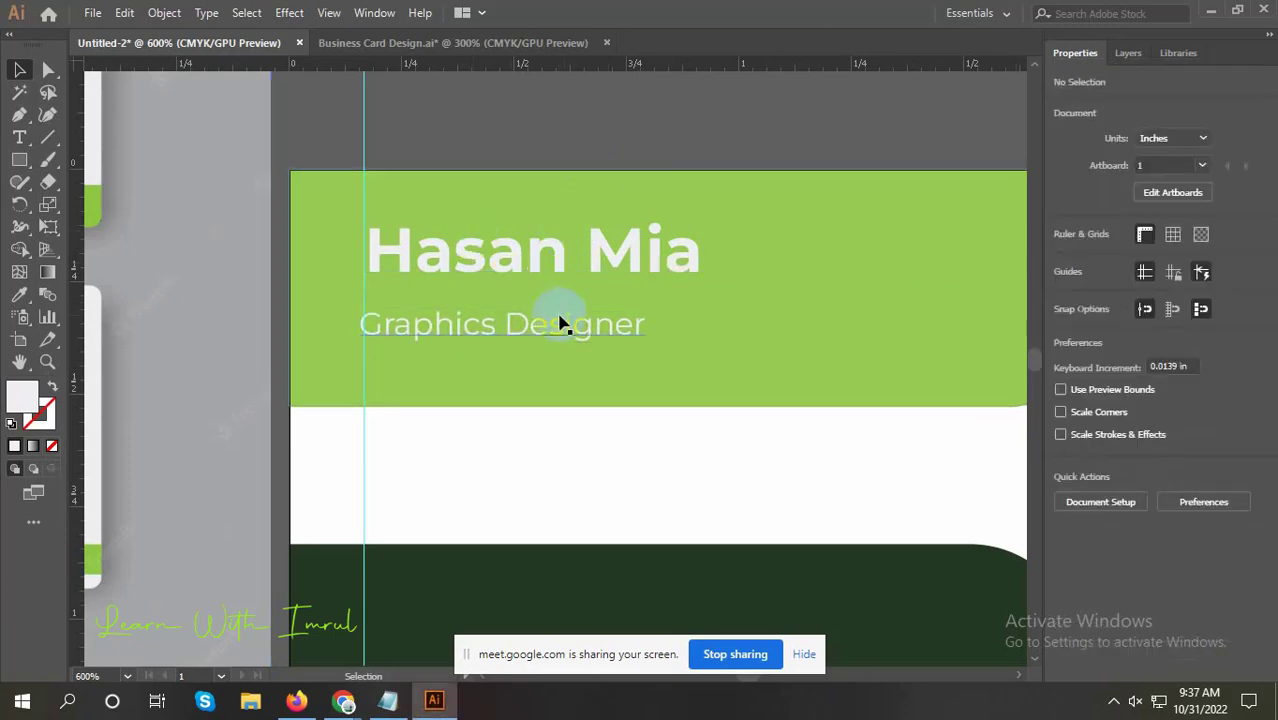
drag(560, 323, 562, 305)
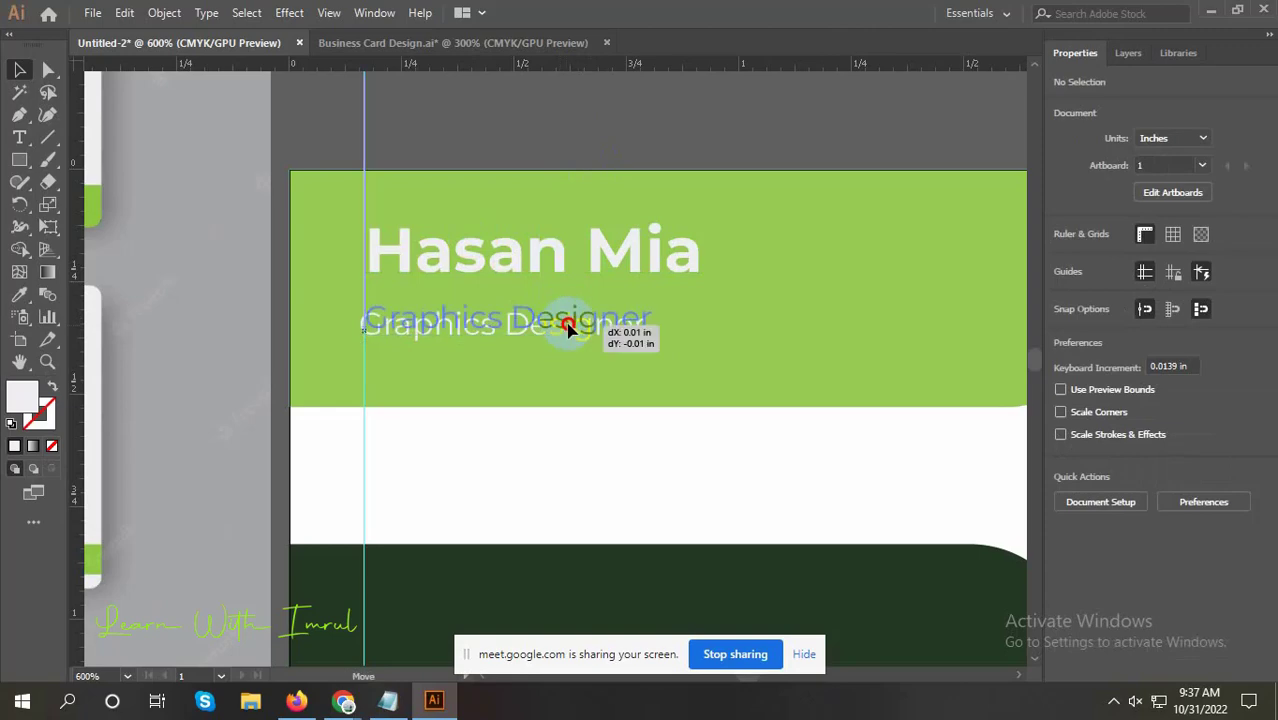
click(580, 186)
scroll(534, 330, up, 2)
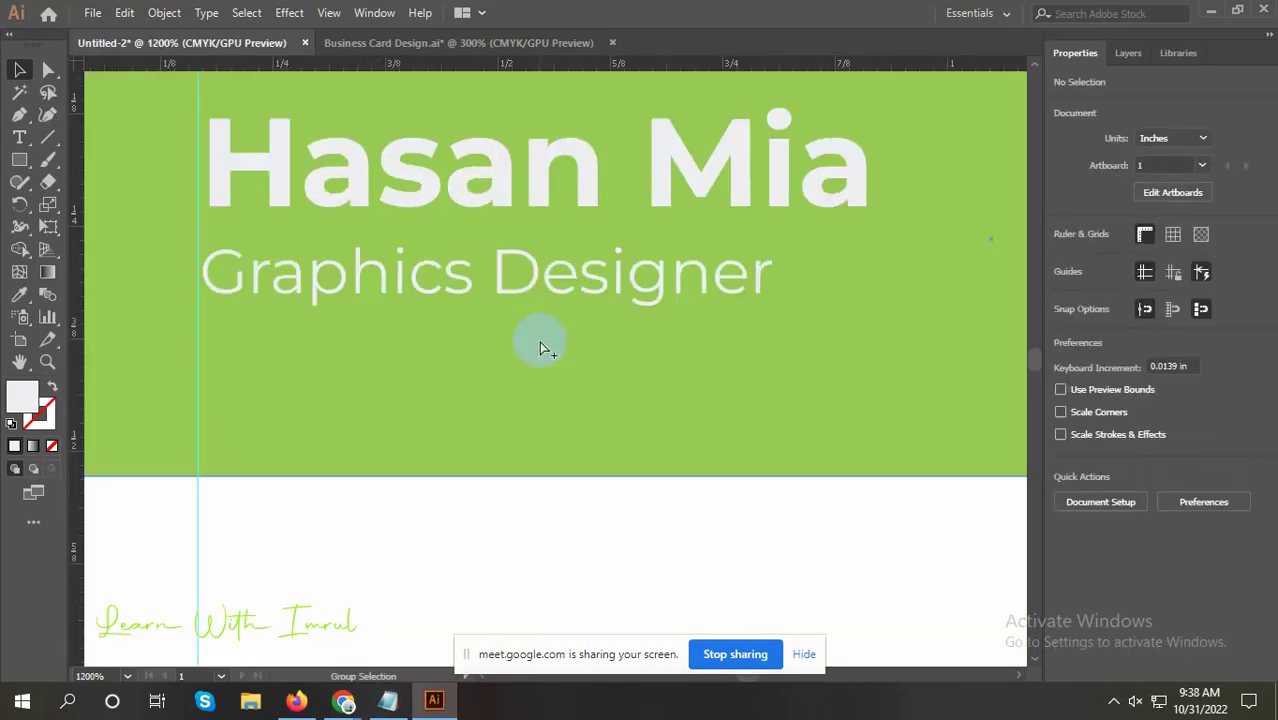
scroll(540, 348, down, 3)
scroll(540, 358, down, 1)
scroll(545, 360, down, 1)
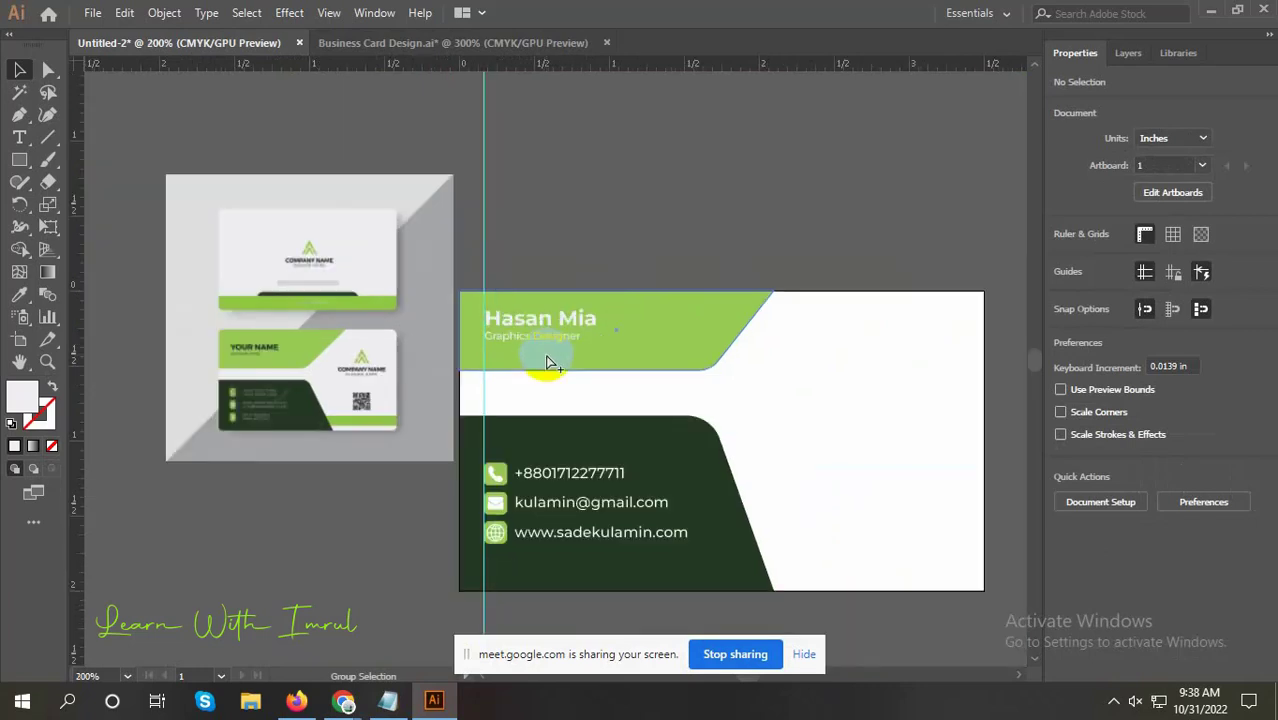
scroll(555, 352, up, 1)
Try copying the name's bold white style onto the title, then undo it
click(562, 330)
click(19, 295)
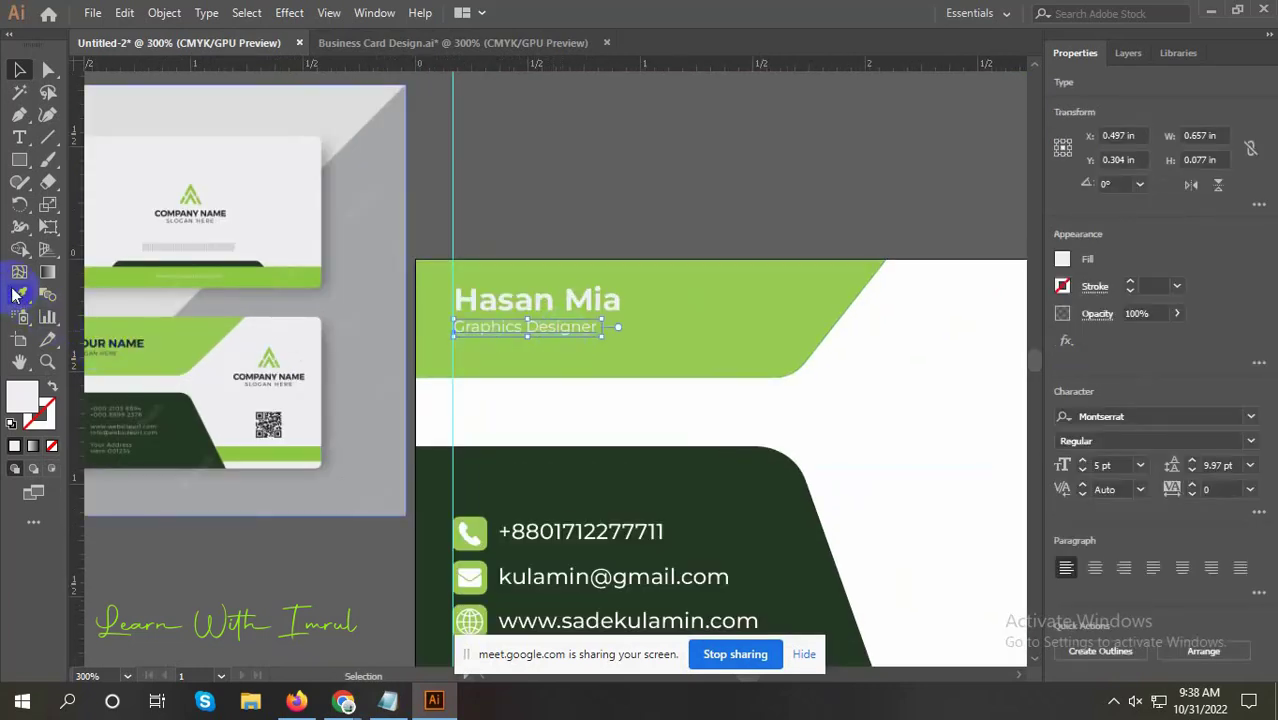
click(508, 290)
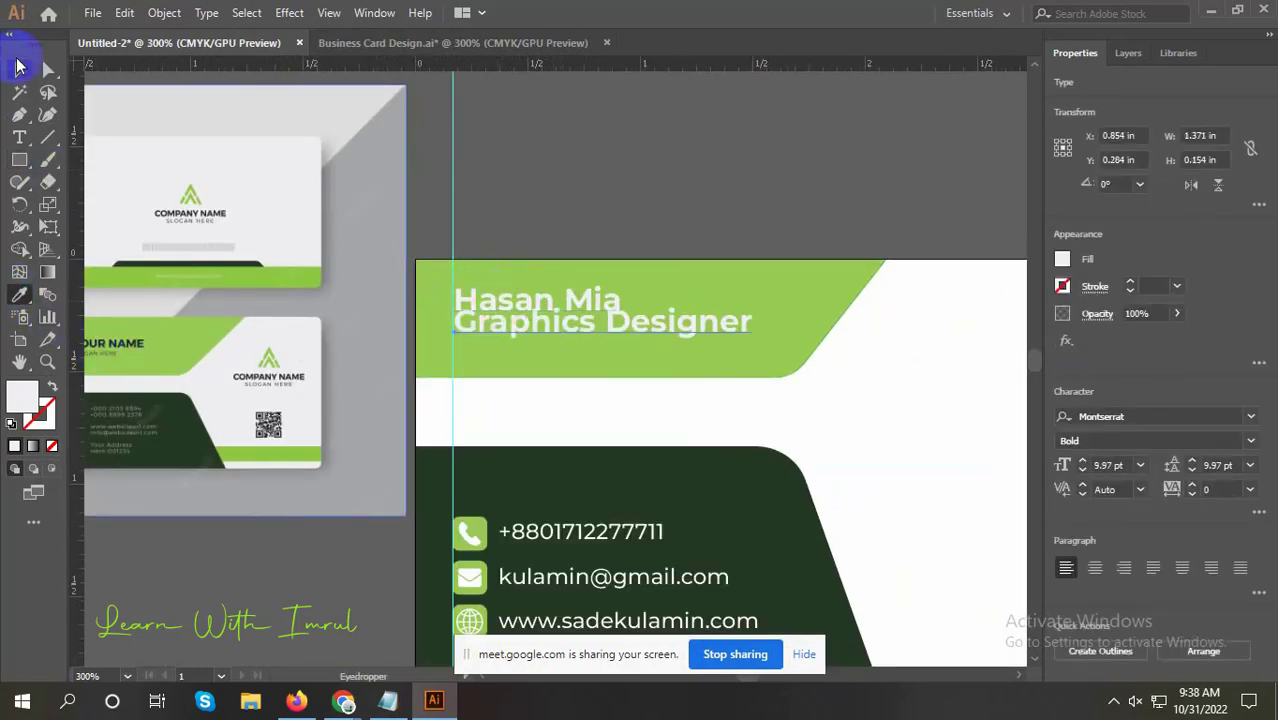
click(19, 70)
click(797, 190)
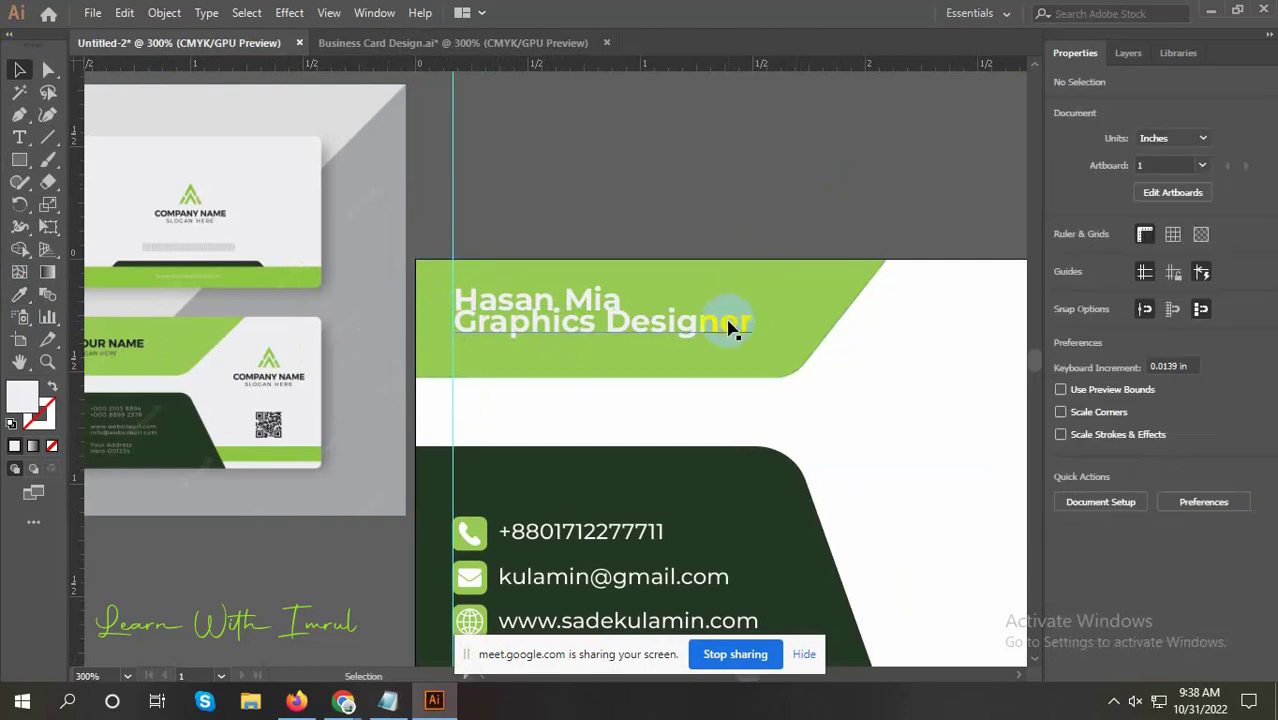
drag(730, 330, 745, 320)
key(ctrl+z)
key(ctrl+z)
key(ctrl+shift+z)
key(ctrl+shift+z)
key(ctrl+z)
key(ctrl+z)
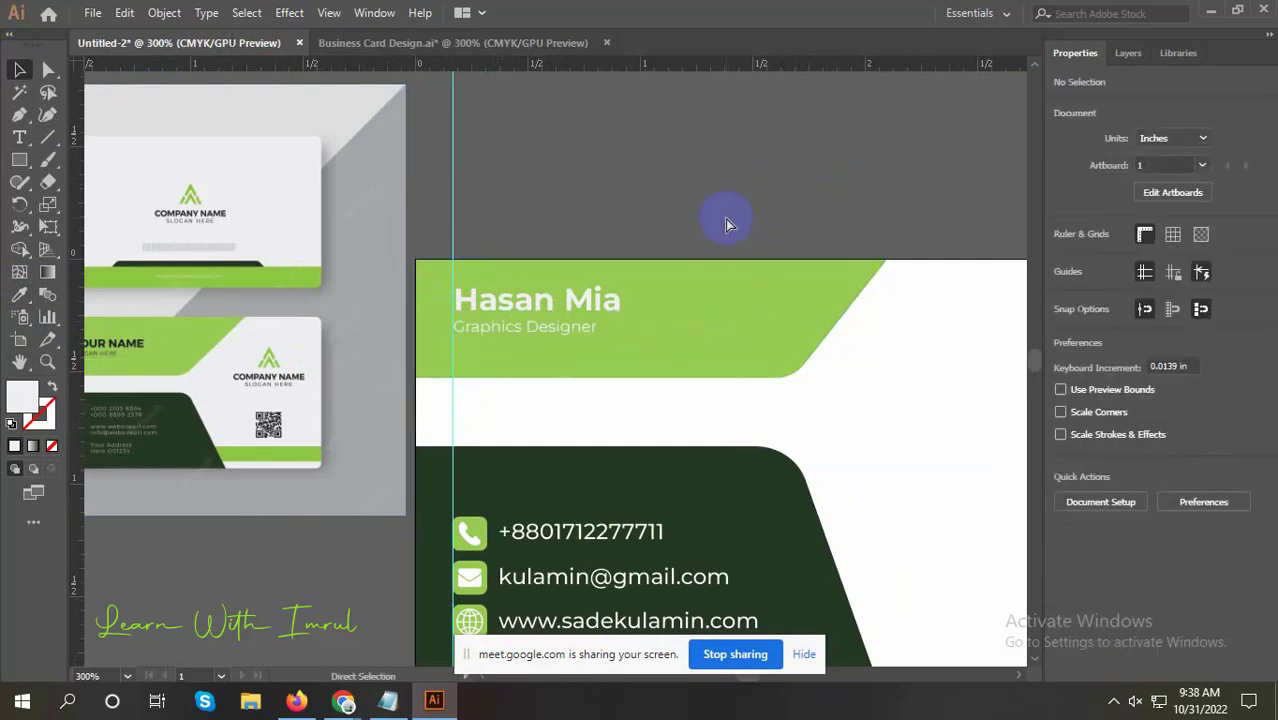
Select the name and title together and move them down slightly
scroll(545, 332, up, 2)
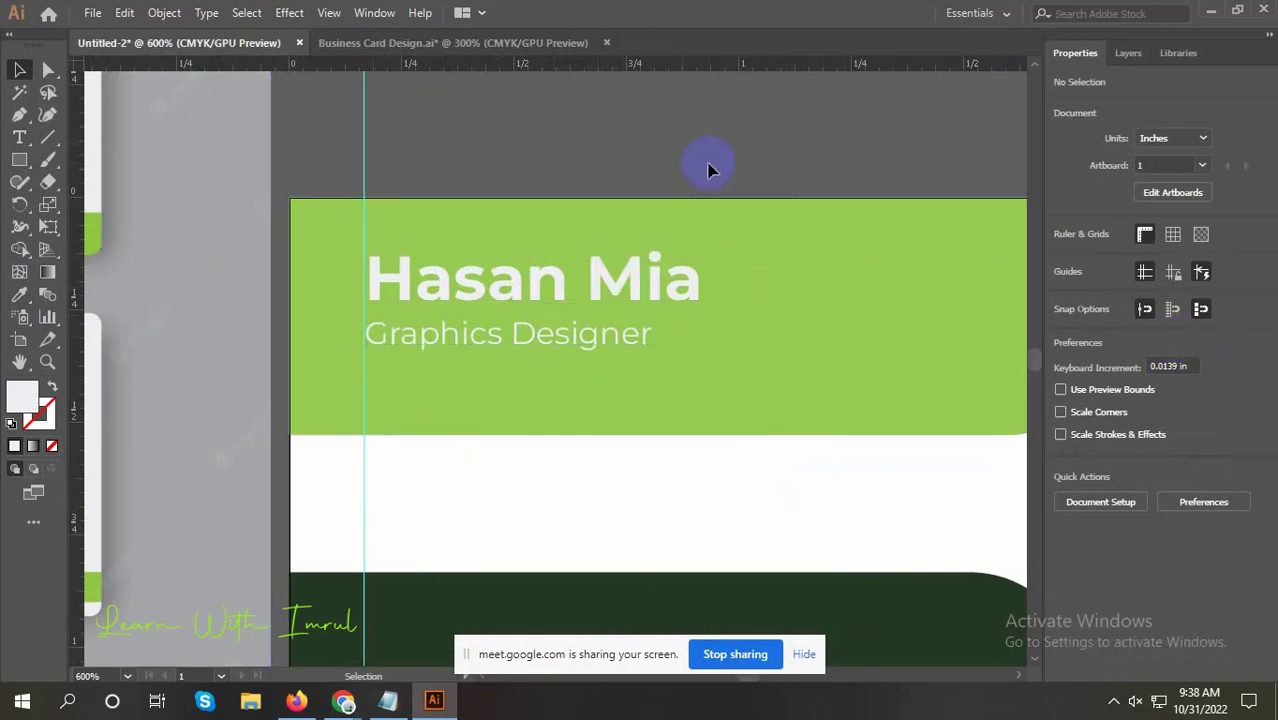
scroll(637, 386, down, 1)
scroll(637, 386, down, 1)
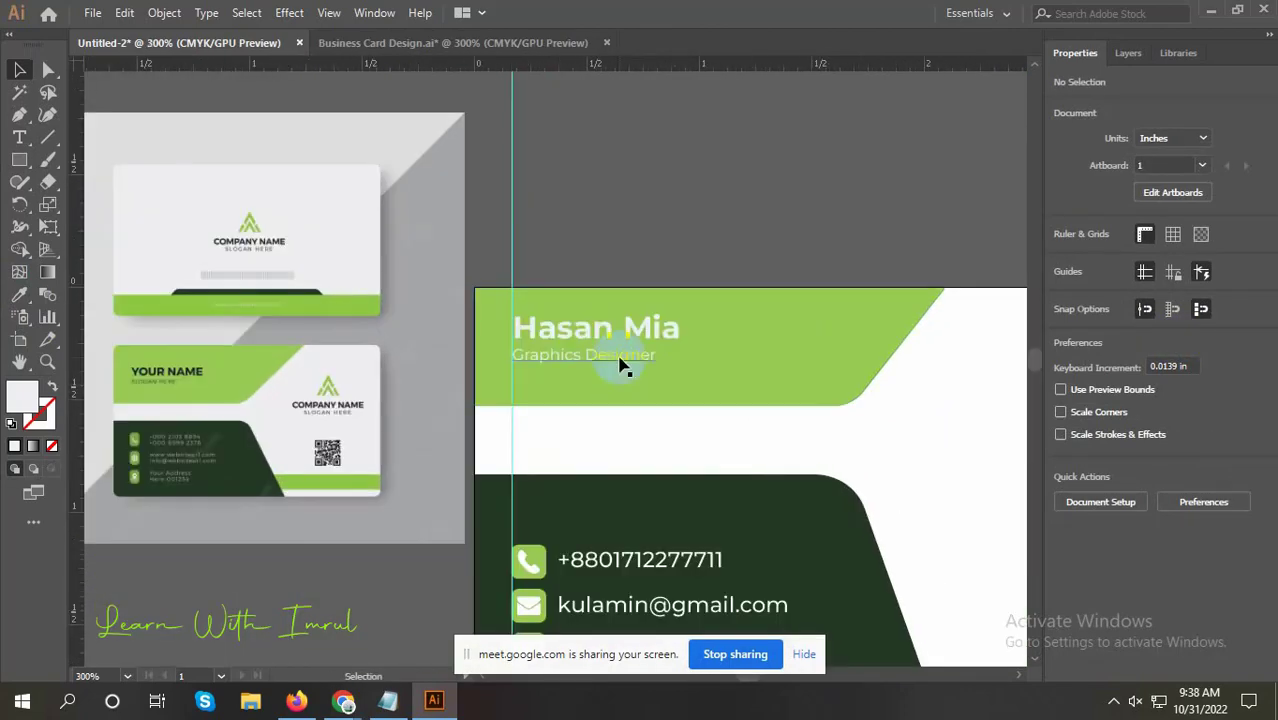
click(650, 331)
click(659, 257)
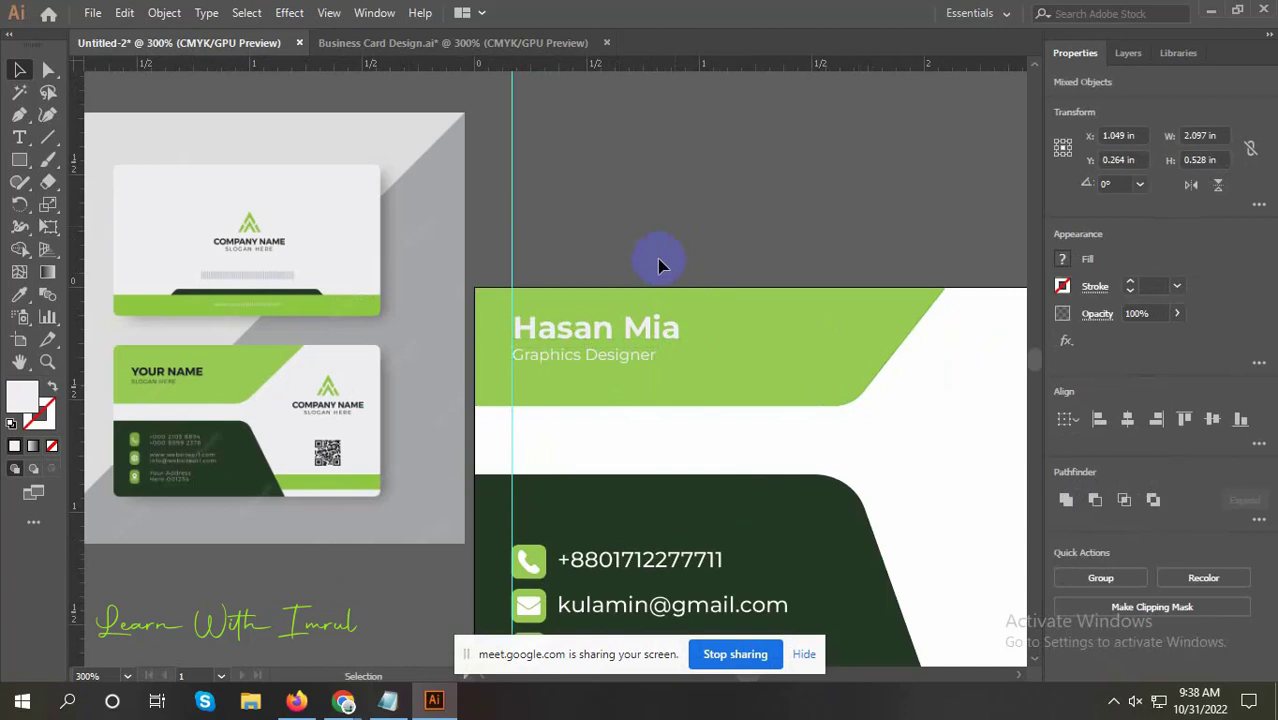
click(636, 322)
shift+click(627, 355)
drag(627, 372, 632, 378)
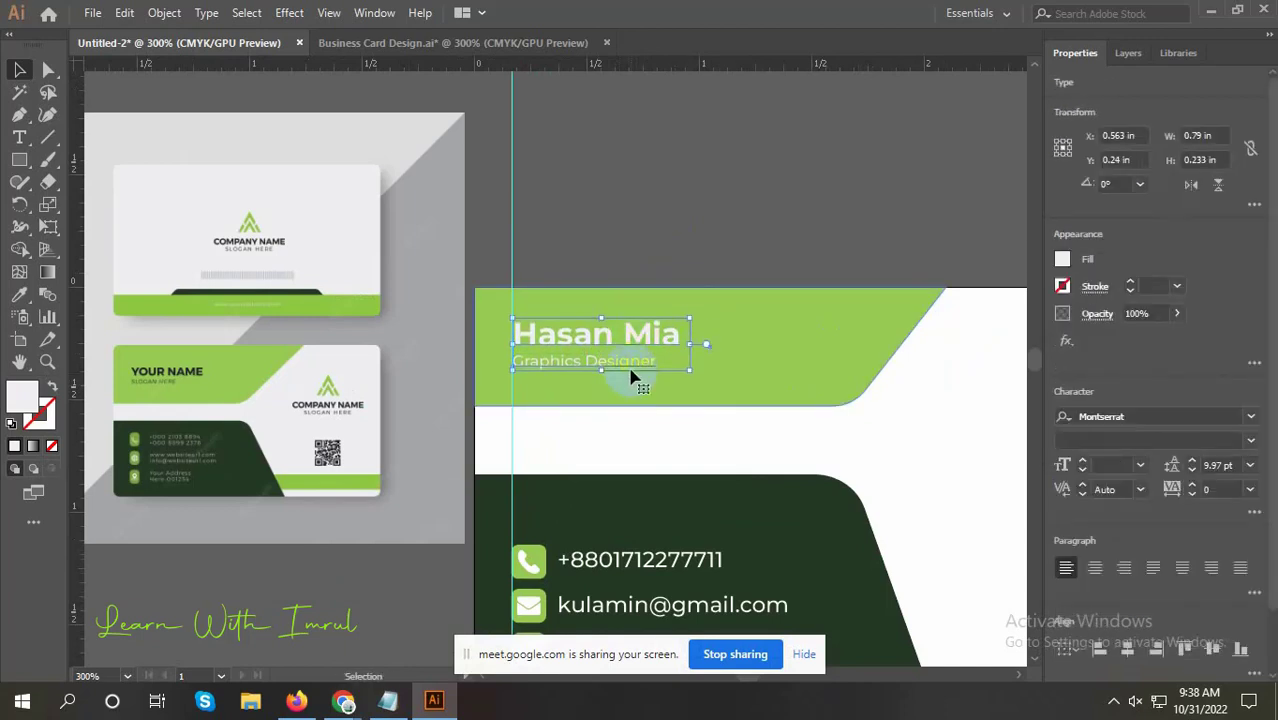
Nudge both texts into place with the arrow keys and reselect them
key(Down)
key(Down)
key(Up)
click(690, 235)
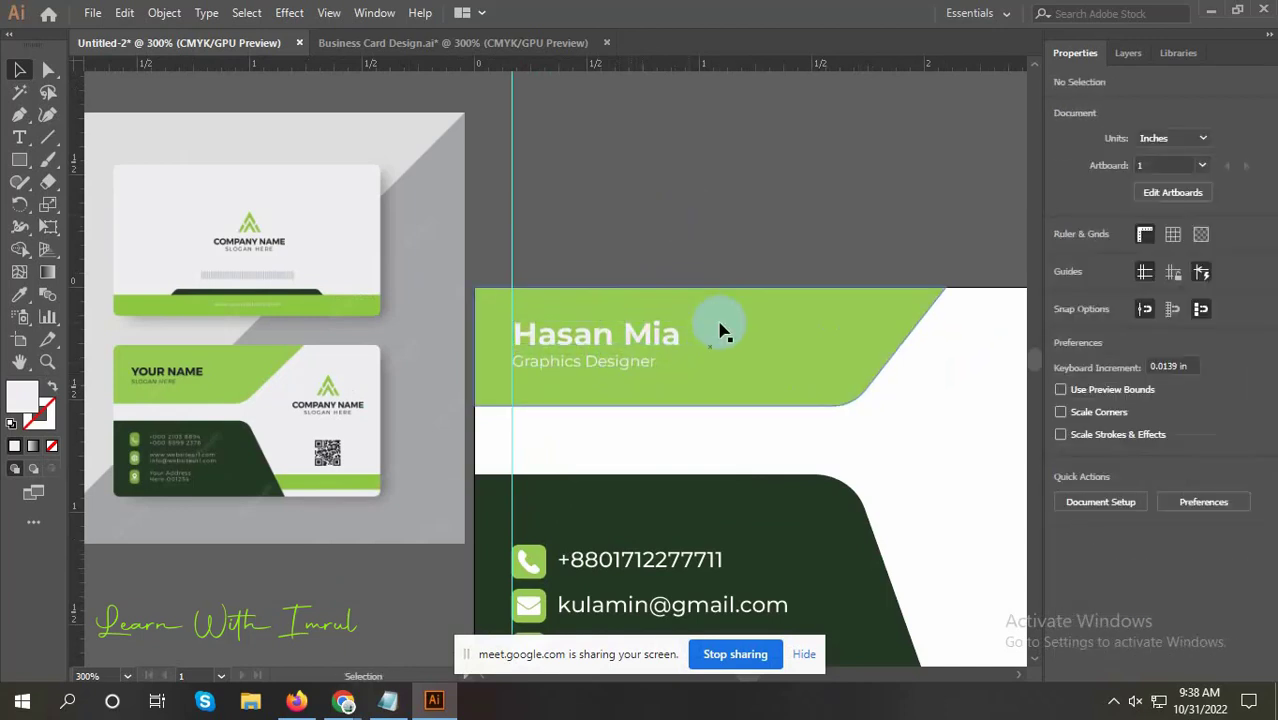
click(606, 343)
shift+click(575, 370)
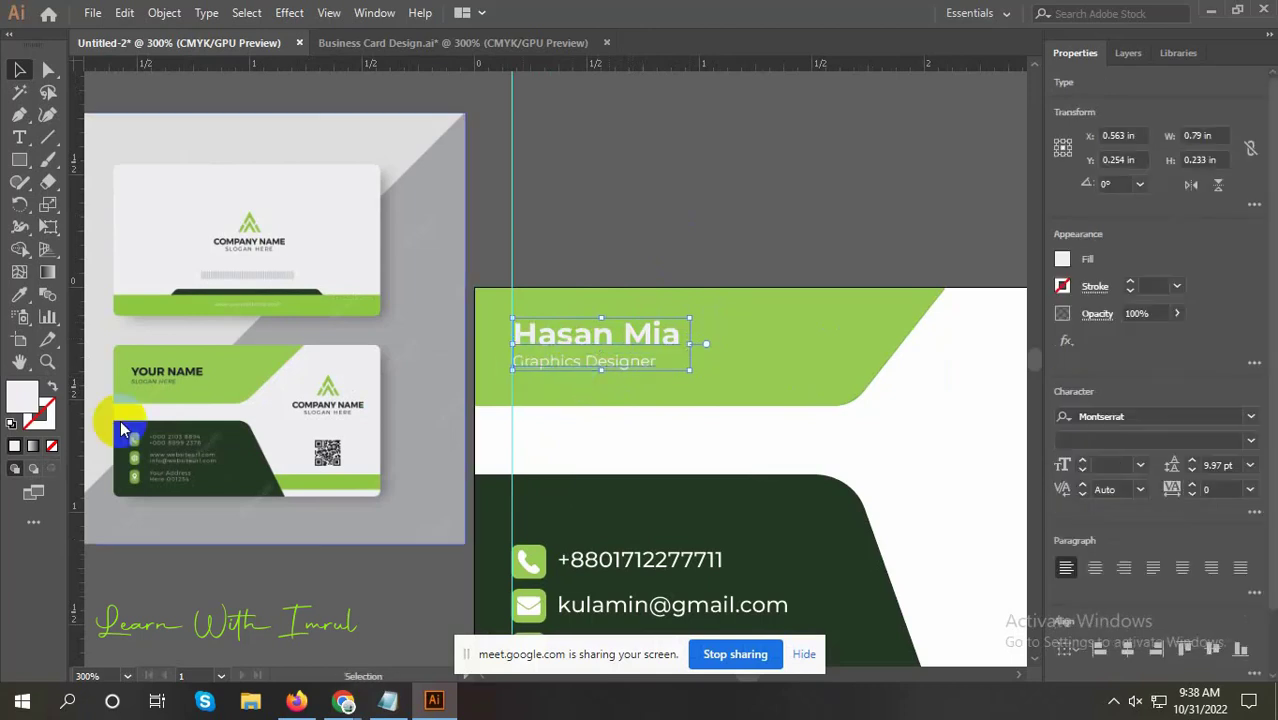
click(17, 291)
click(743, 490)
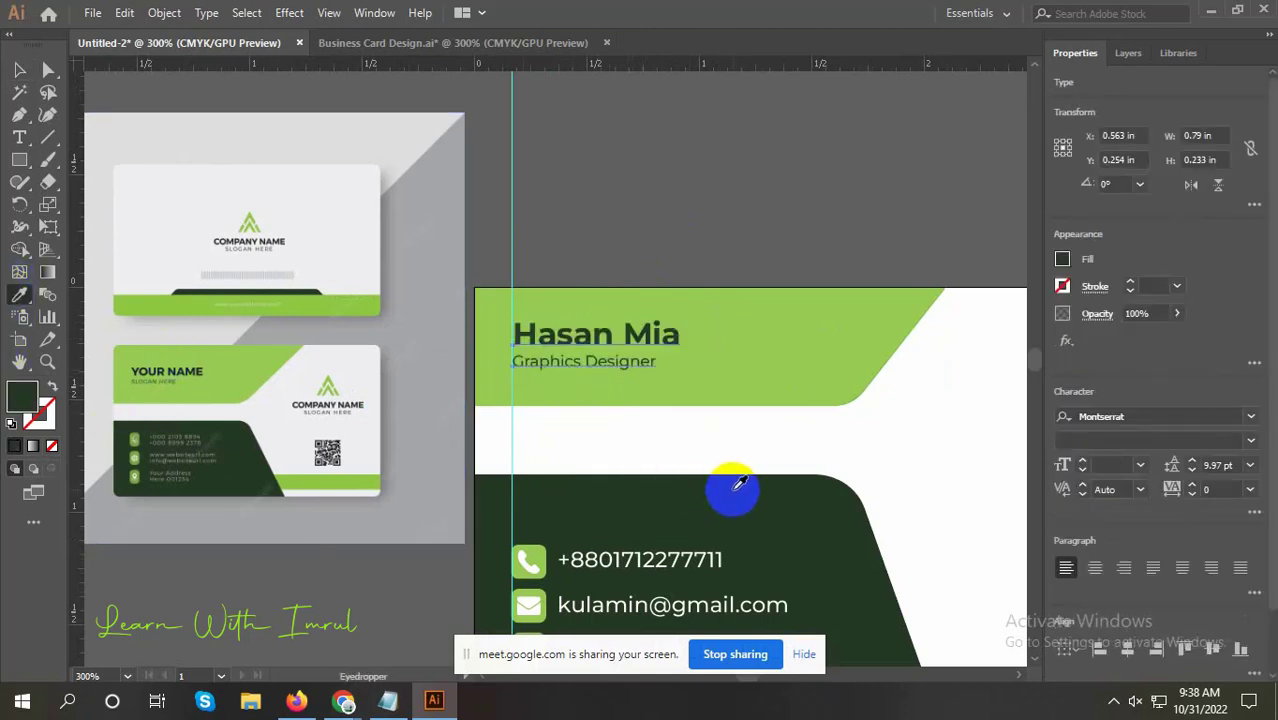
key(ctrl+z)
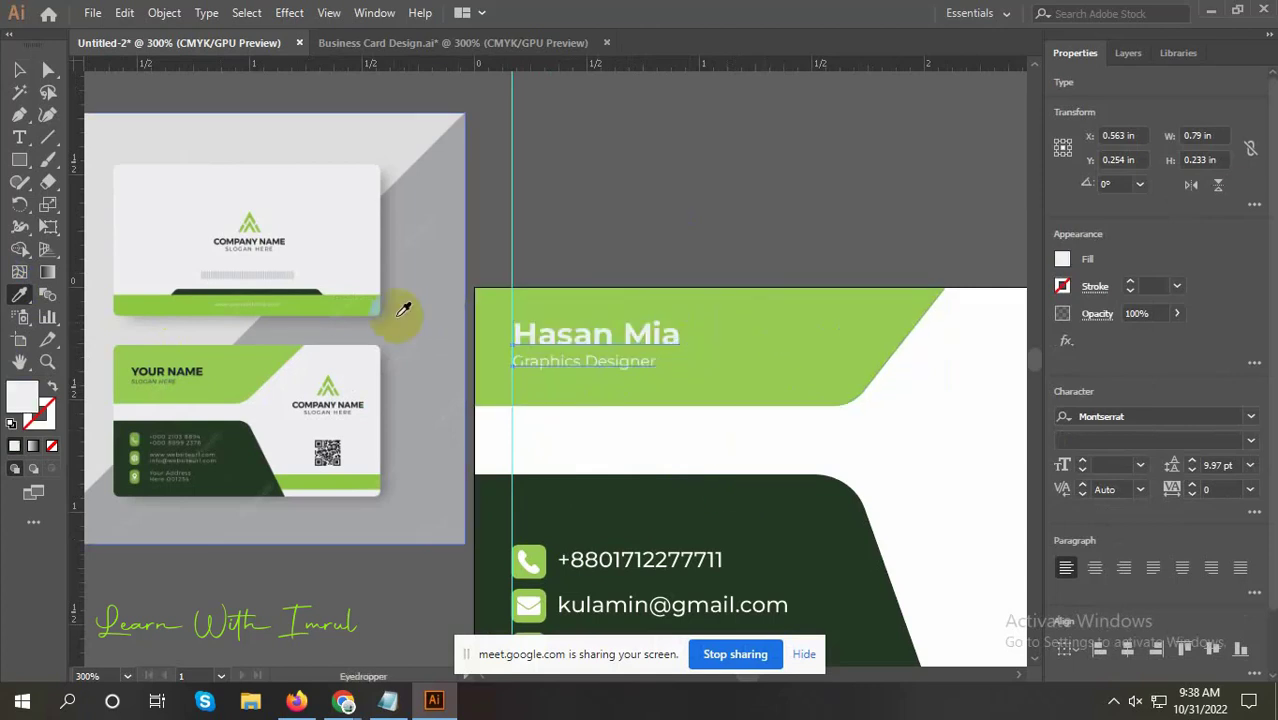
click(1062, 259)
click(897, 328)
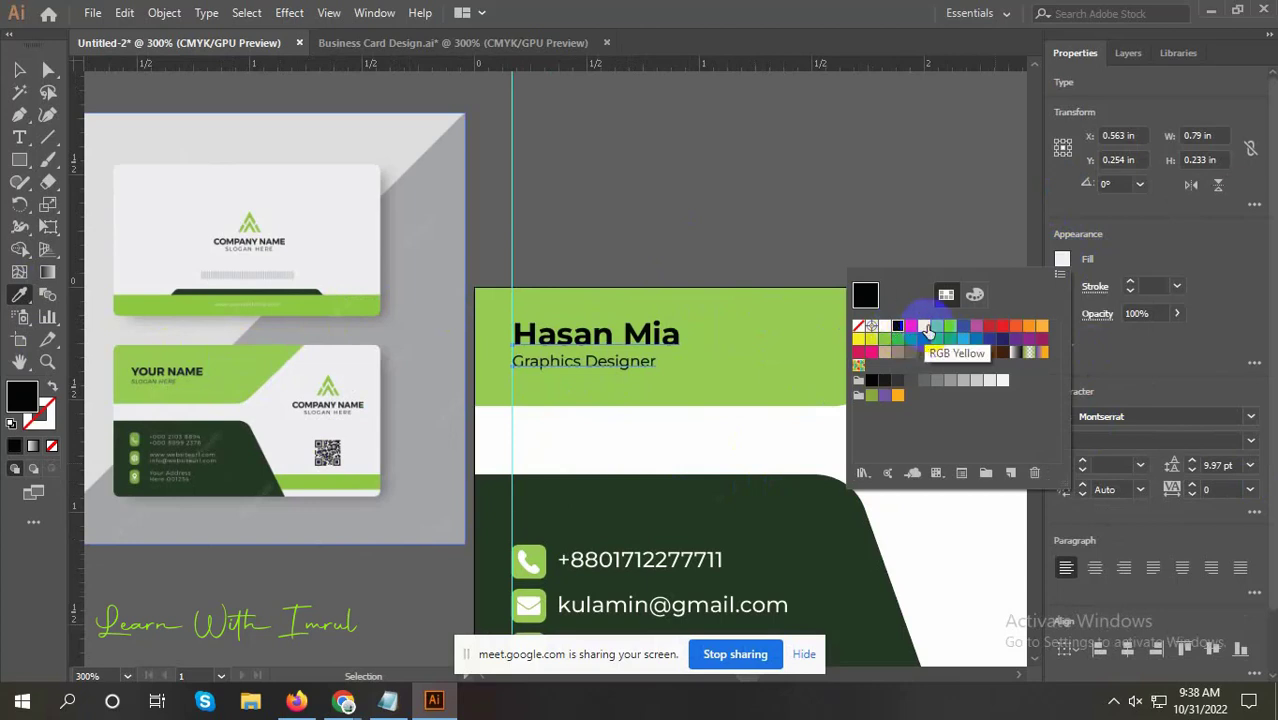
click(923, 326)
click(962, 326)
click(1043, 334)
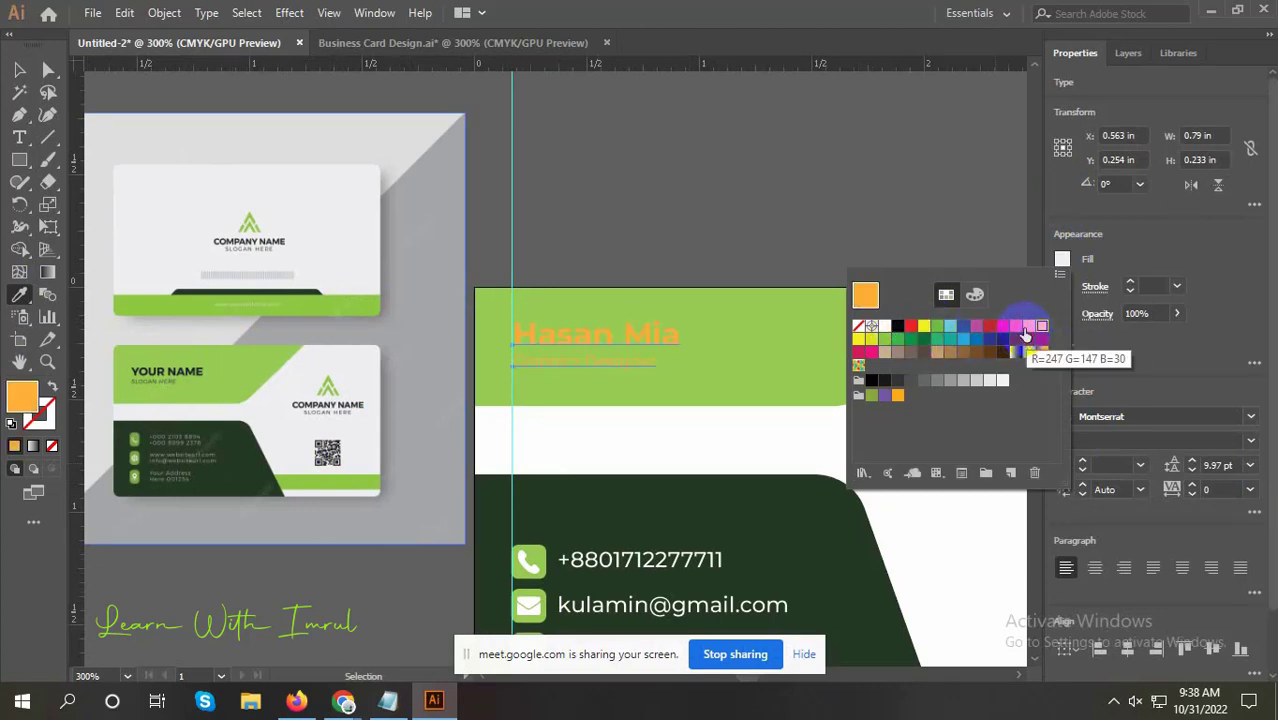
click(1015, 326)
click(990, 326)
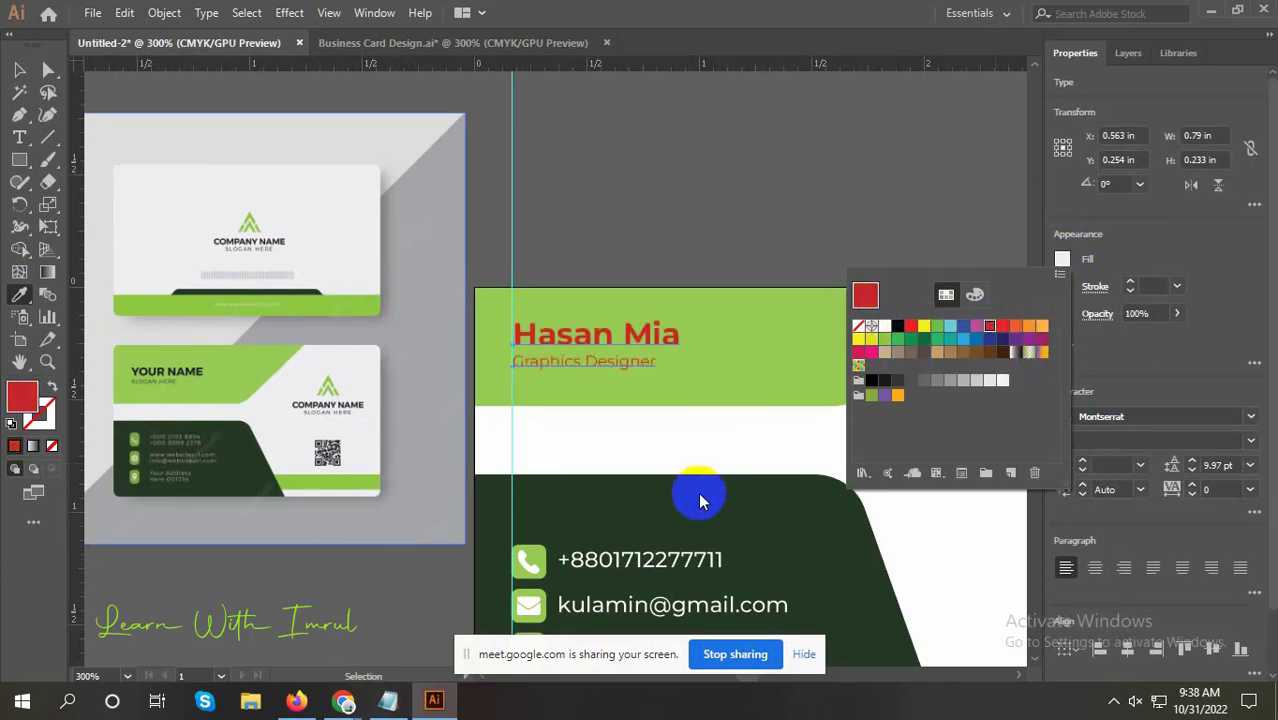
key(ctrl+z)
key(ctrl+z)
key(ctrl+z)
key(ctrl+z)
key(ctrl+z)
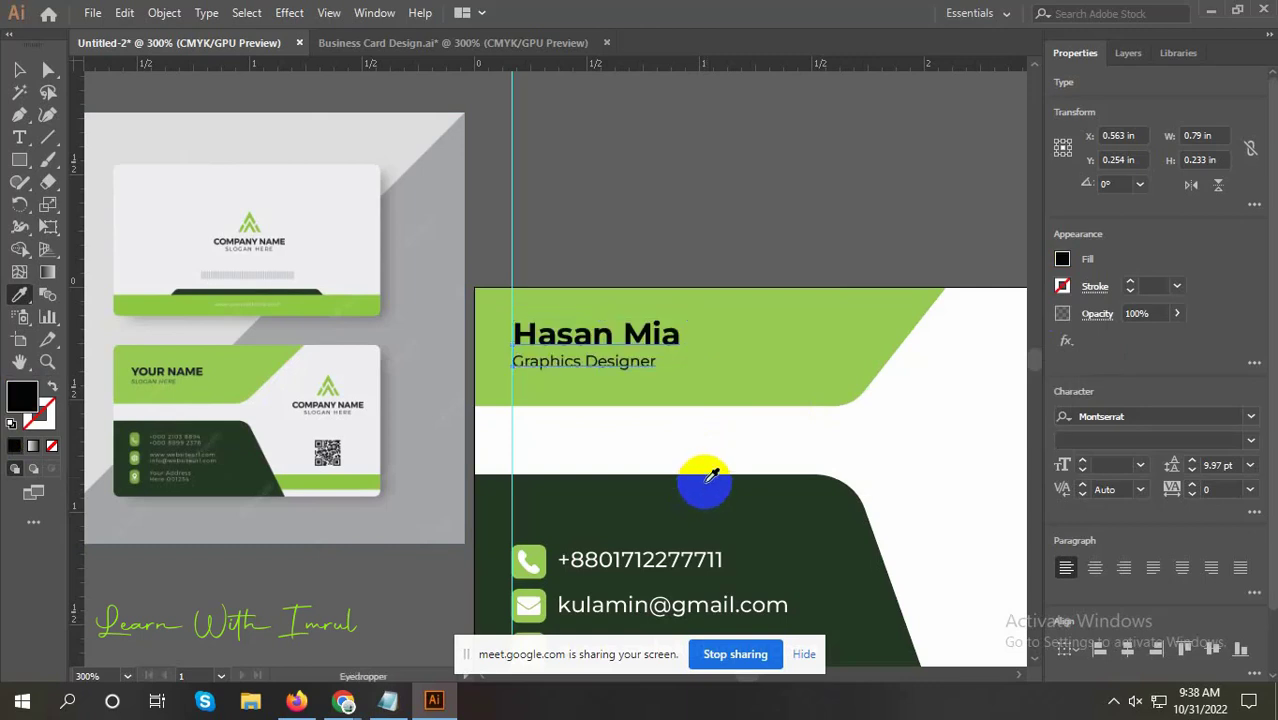
click(1062, 259)
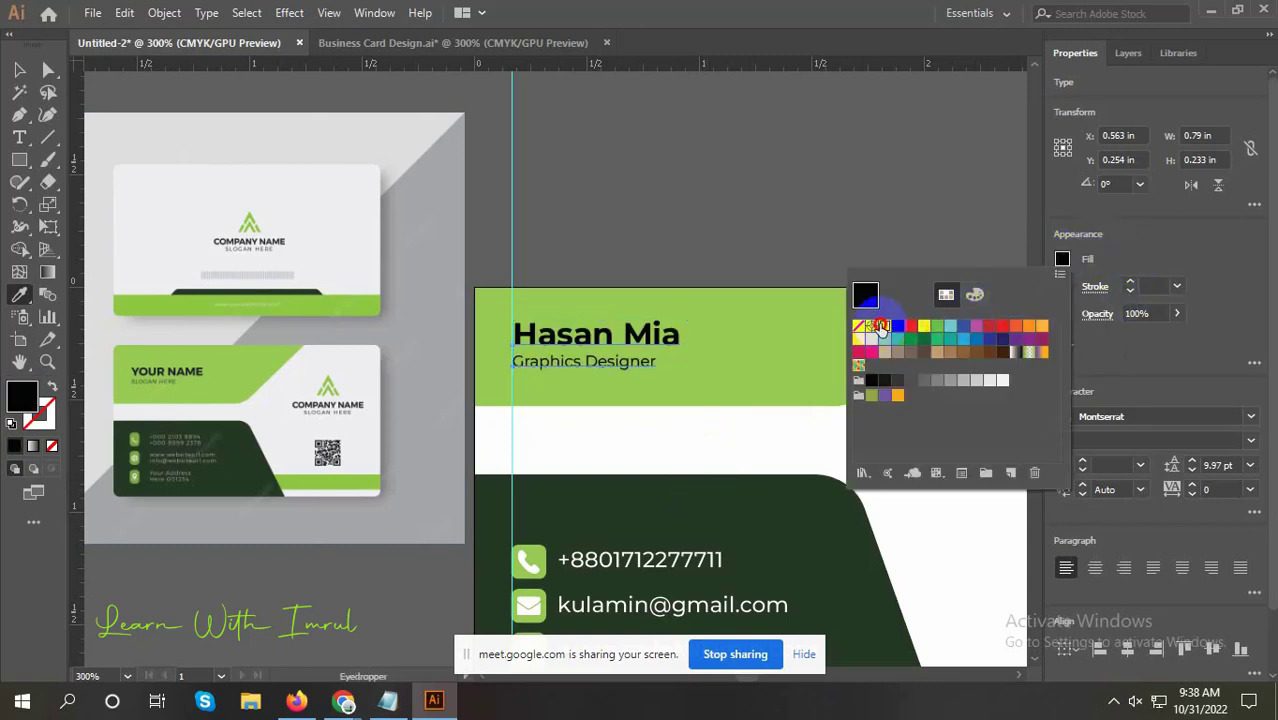
click(880, 327)
click(650, 180)
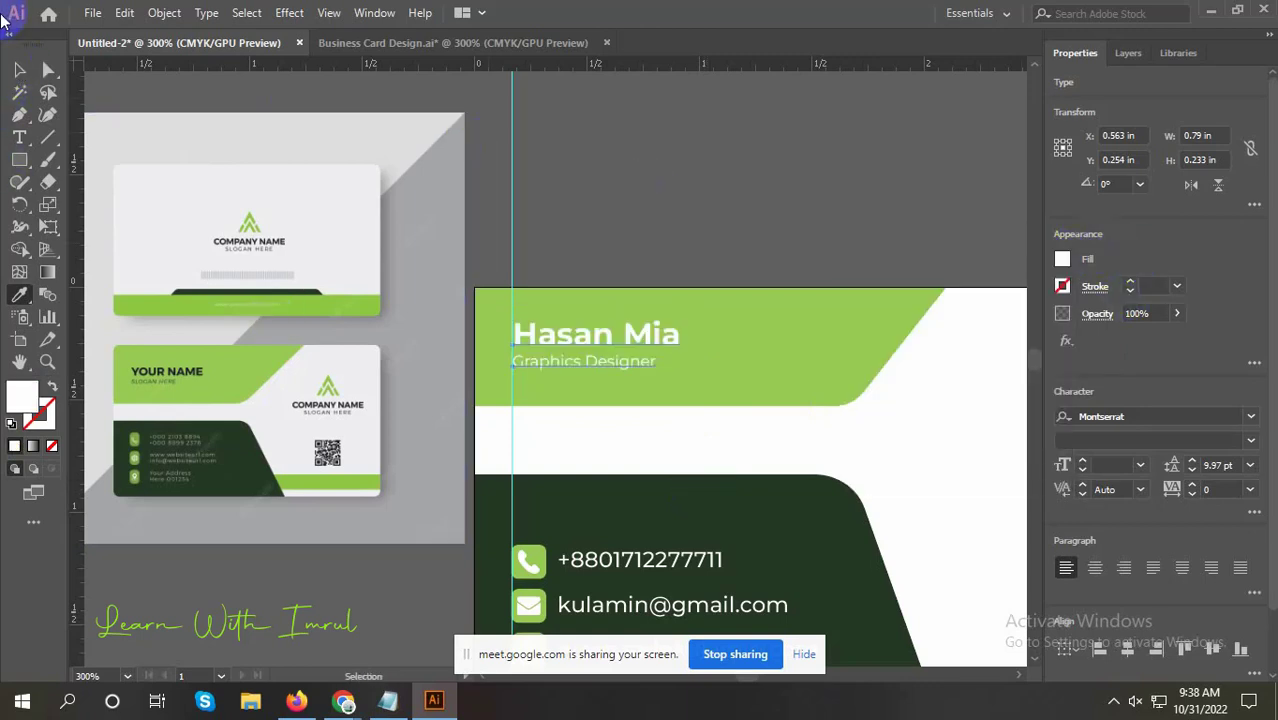
click(19, 69)
Marquee-select the three contact rows on the dark-green panel
click(640, 168)
scroll(700, 300, down, 2)
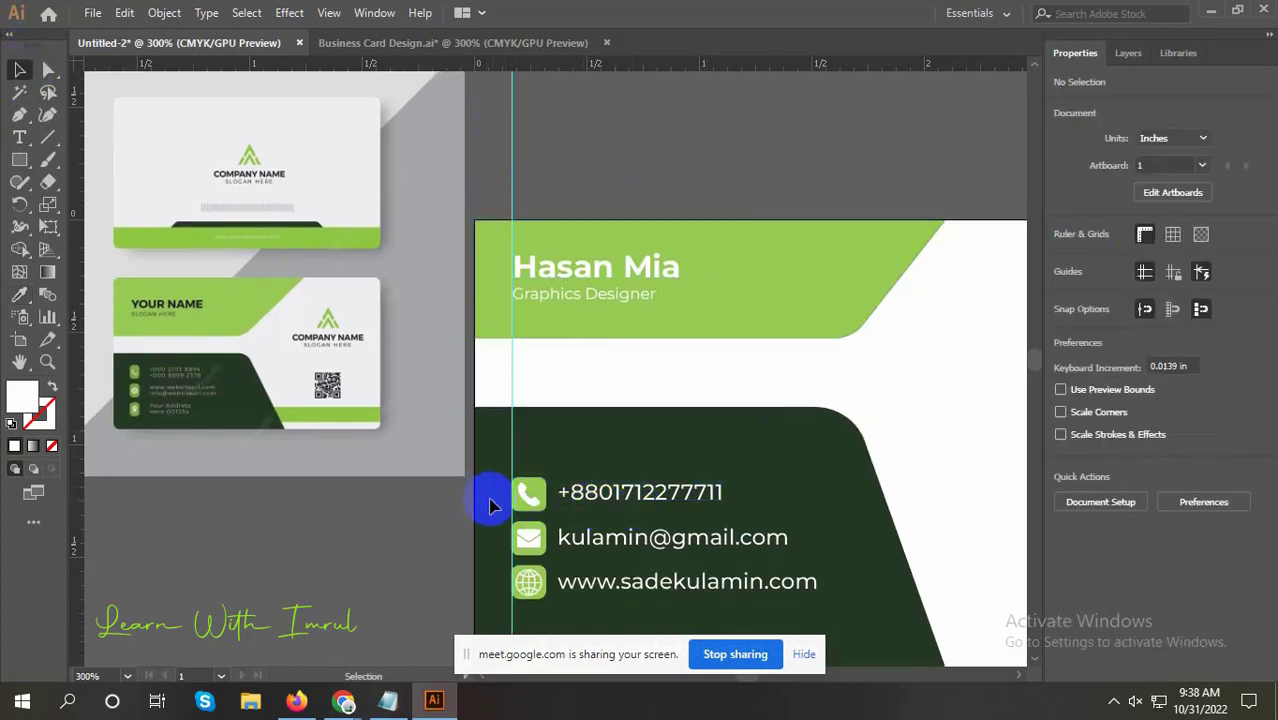
scroll(700, 600, down, 2)
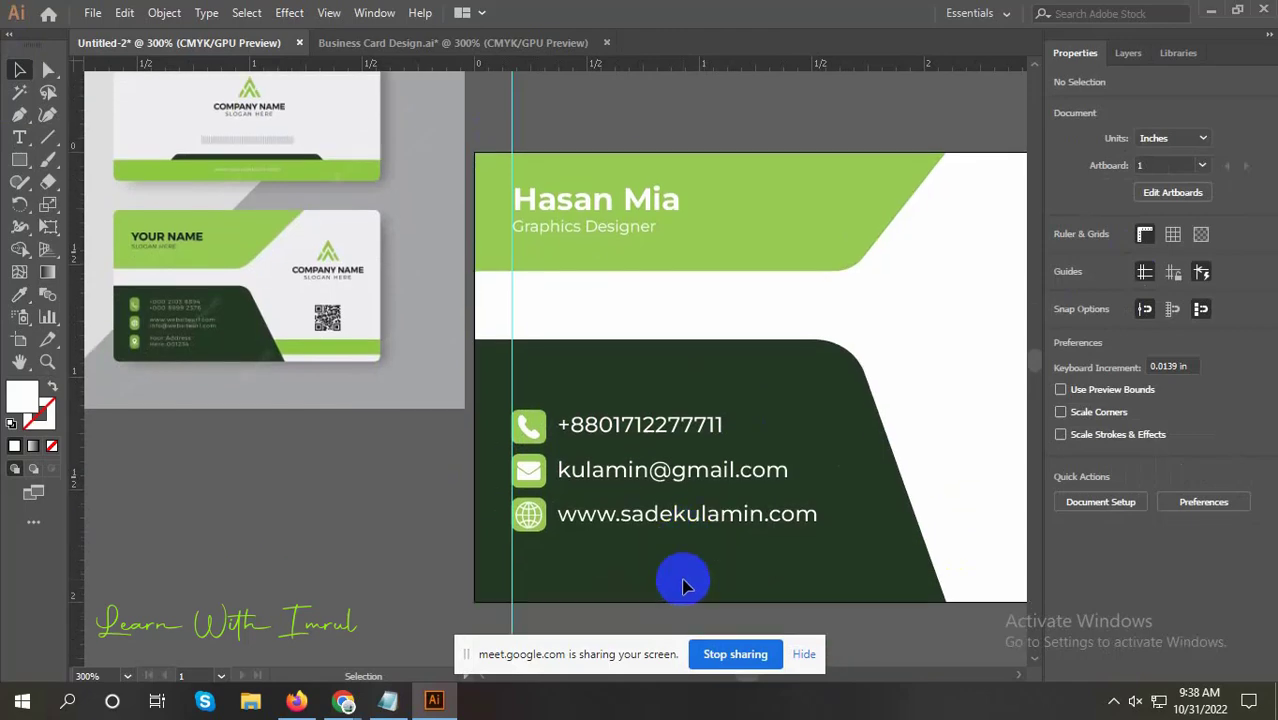
scroll(713, 503, down, 2)
scroll(535, 457, down, 2)
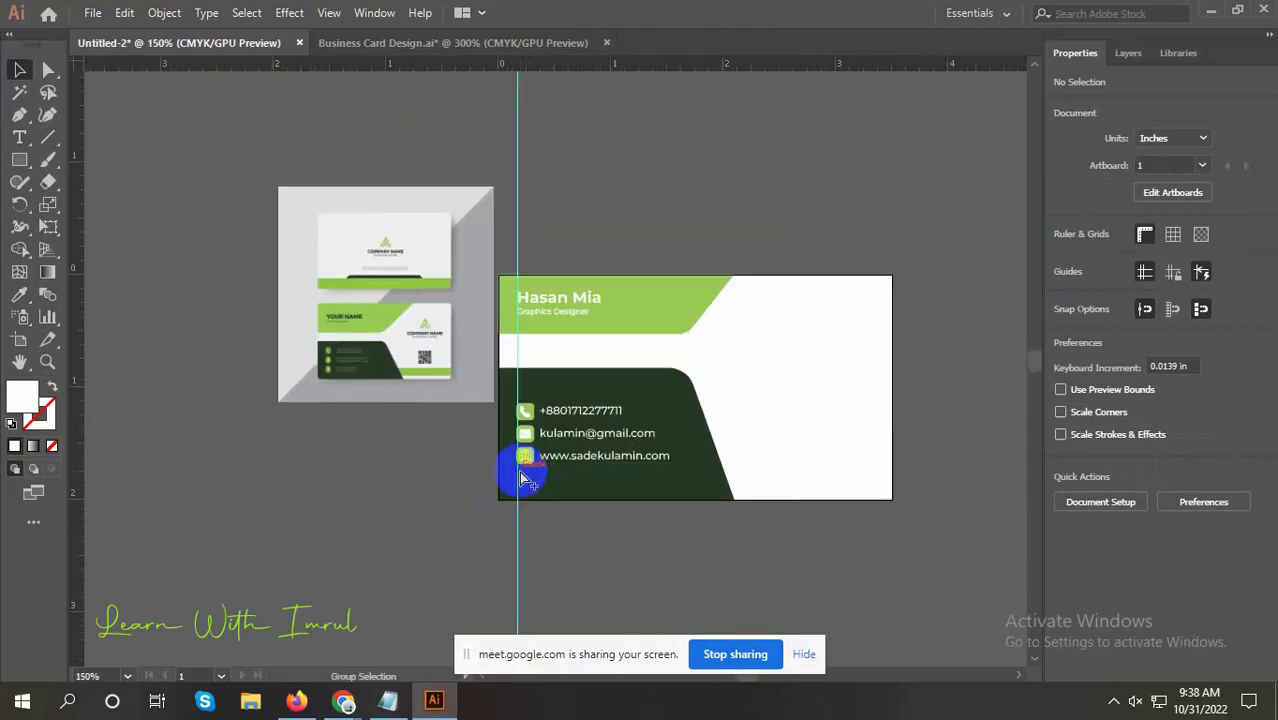
scroll(540, 445, up, 2)
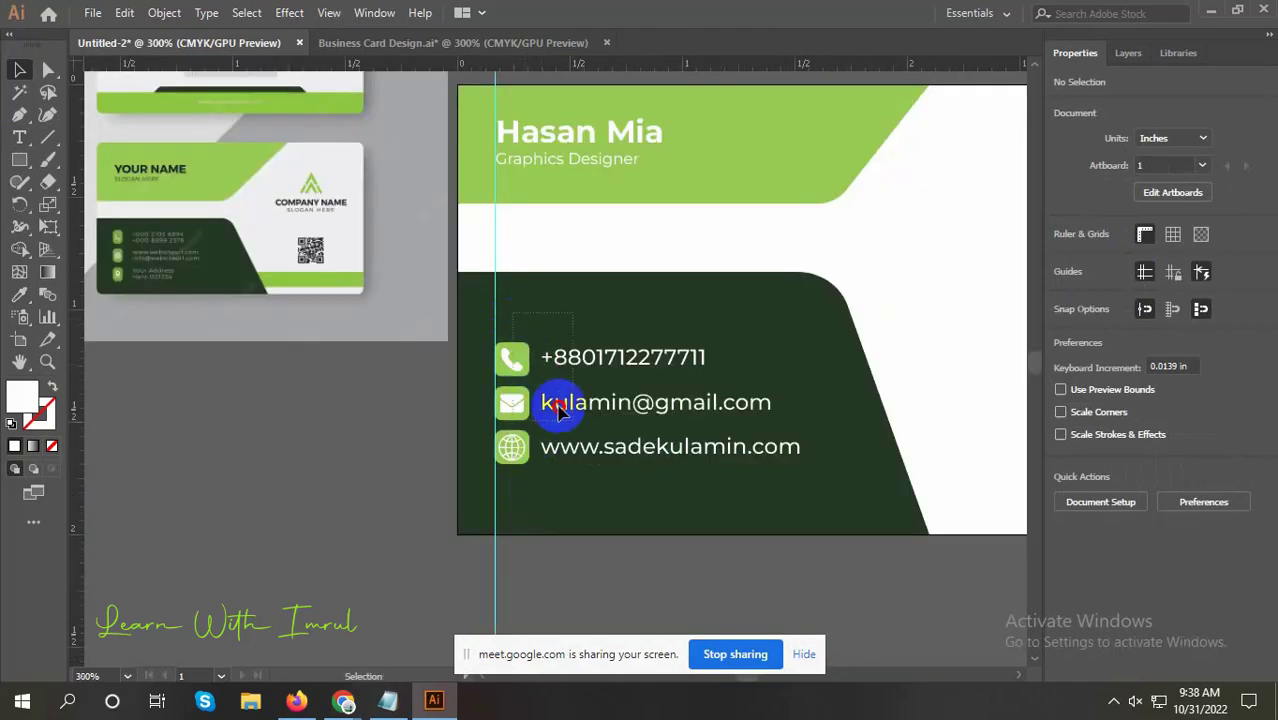
drag(525, 325, 693, 455)
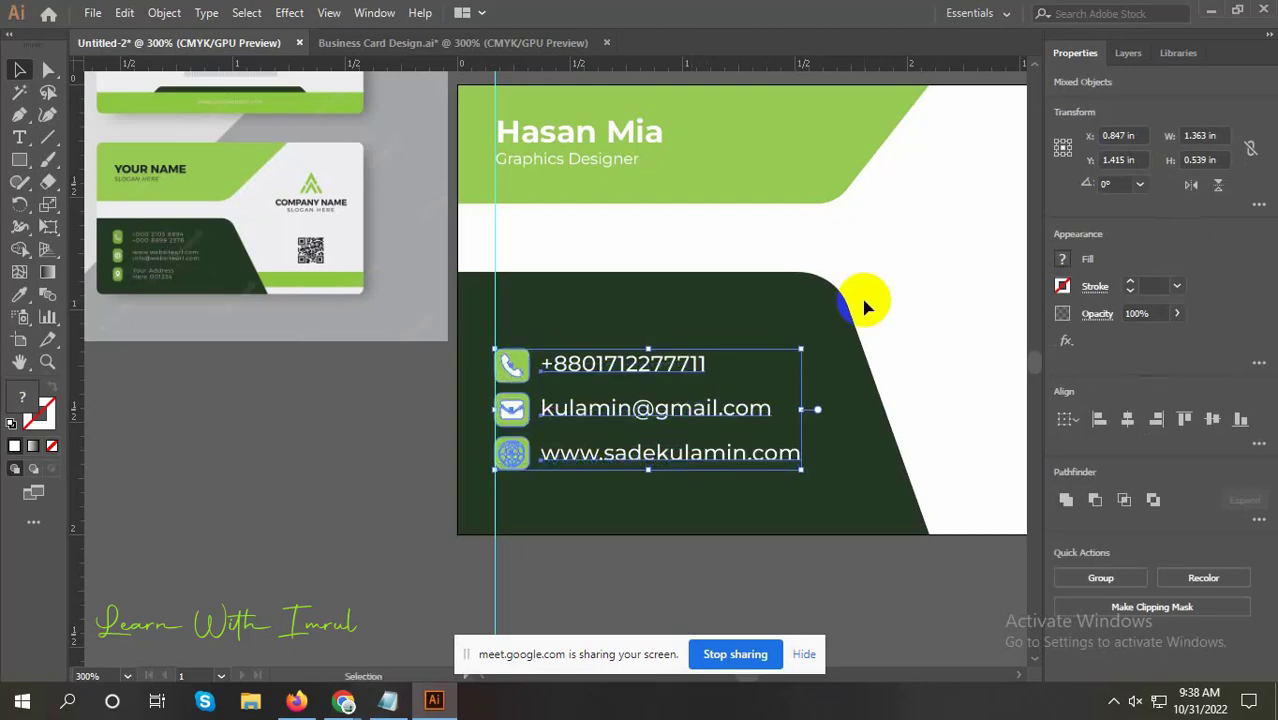
click(873, 305)
scroll(608, 442, down, 2)
scroll(676, 415, up, 1)
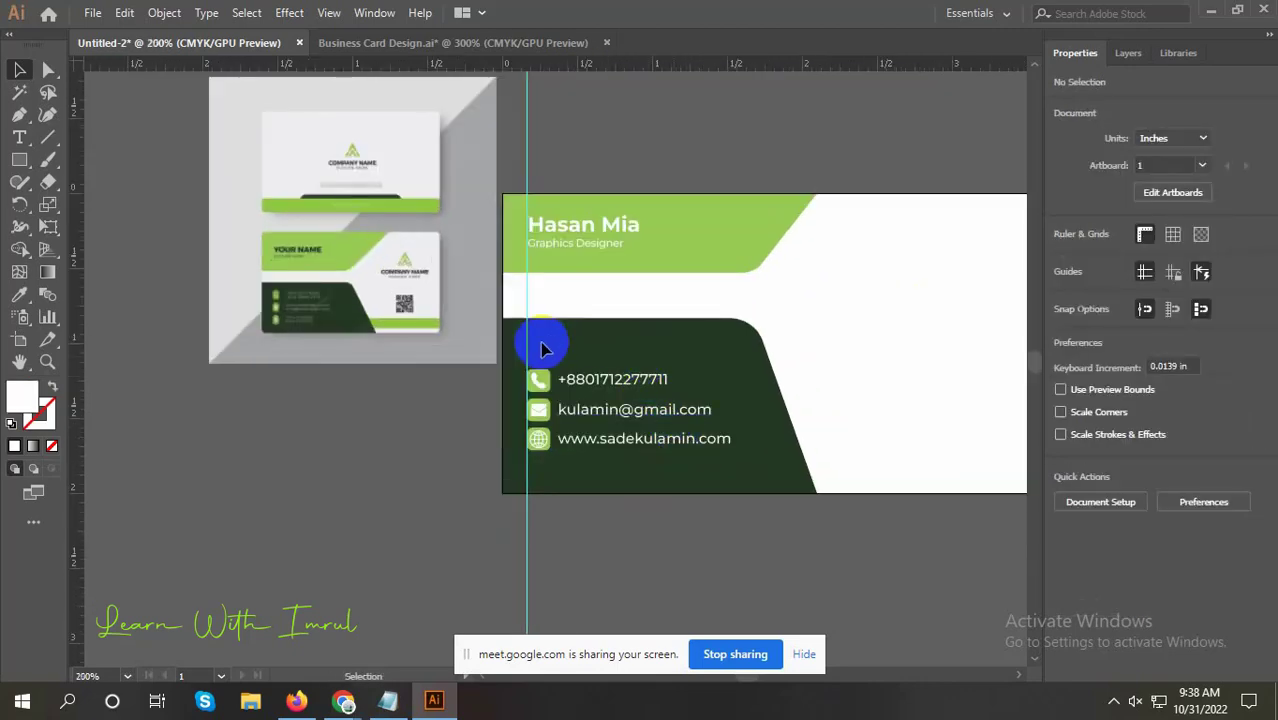
drag(520, 364, 730, 470)
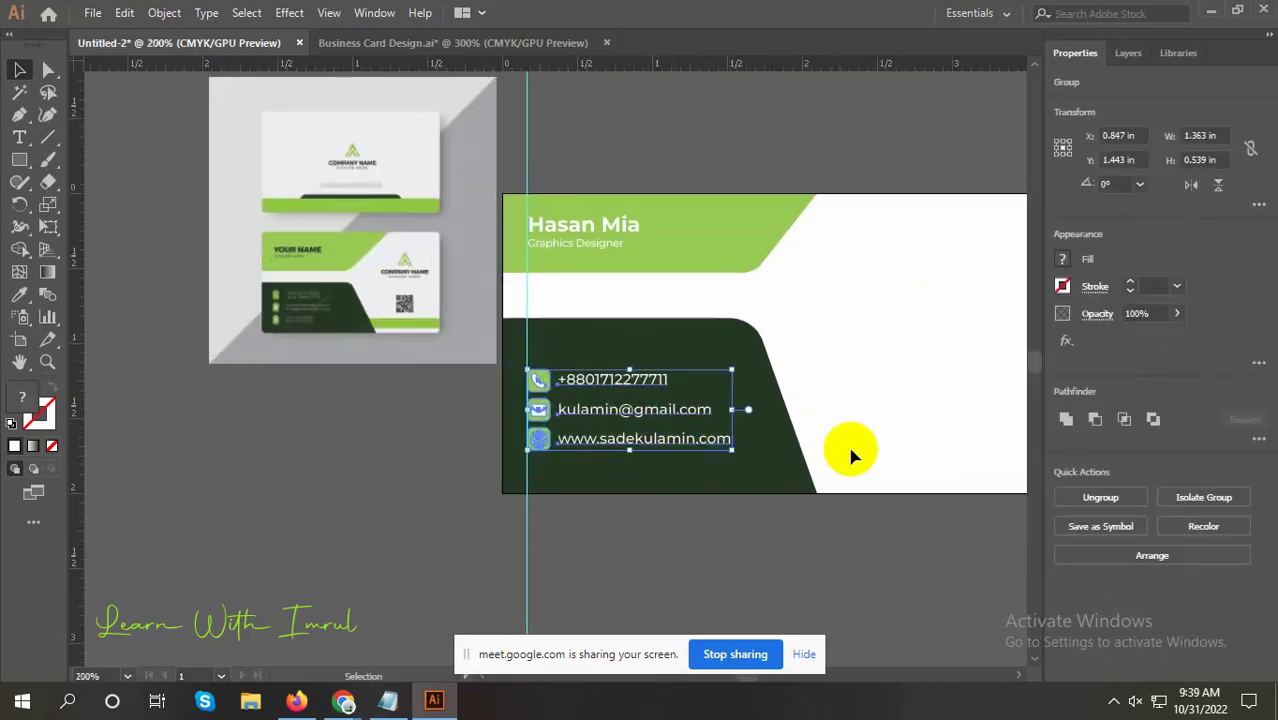
click(770, 392)
Unlock all objects and horizontally centre the contact rows on the dark-green panel
click(160, 13)
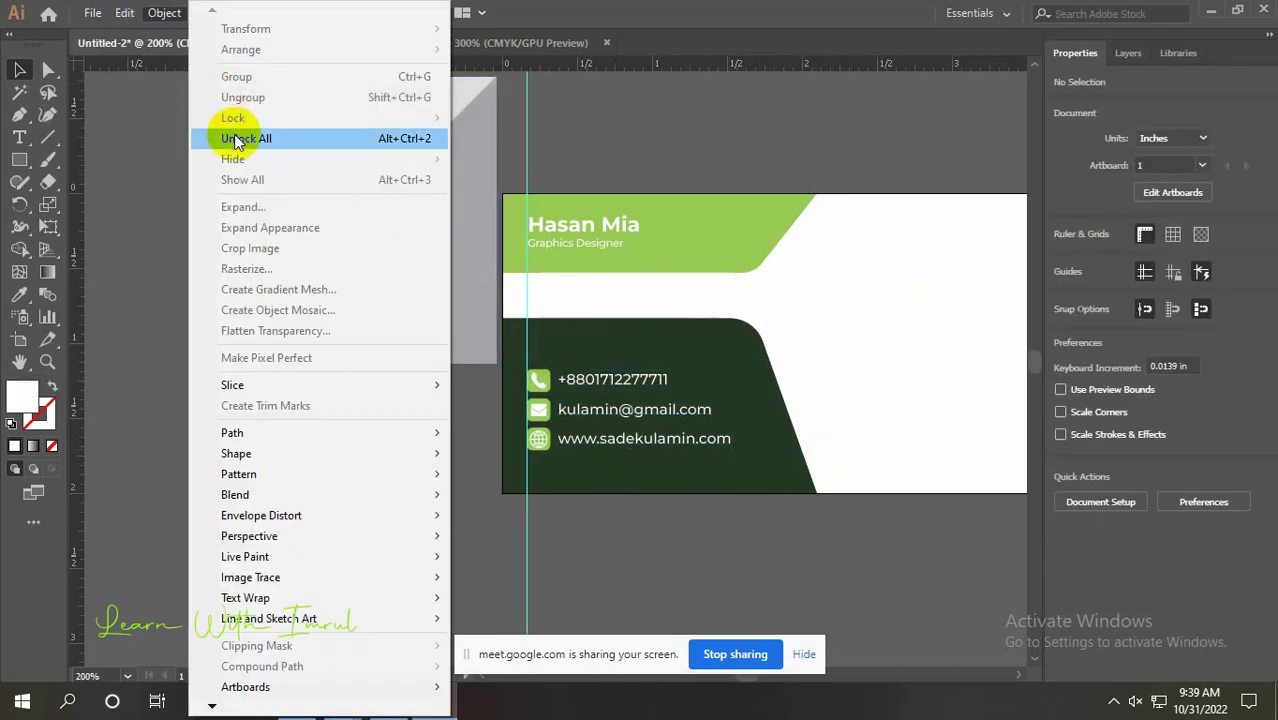
click(234, 138)
mouse_move(736, 304)
mouse_down()
mouse_move(668, 408)
mouse_move(650, 479)
mouse_up()
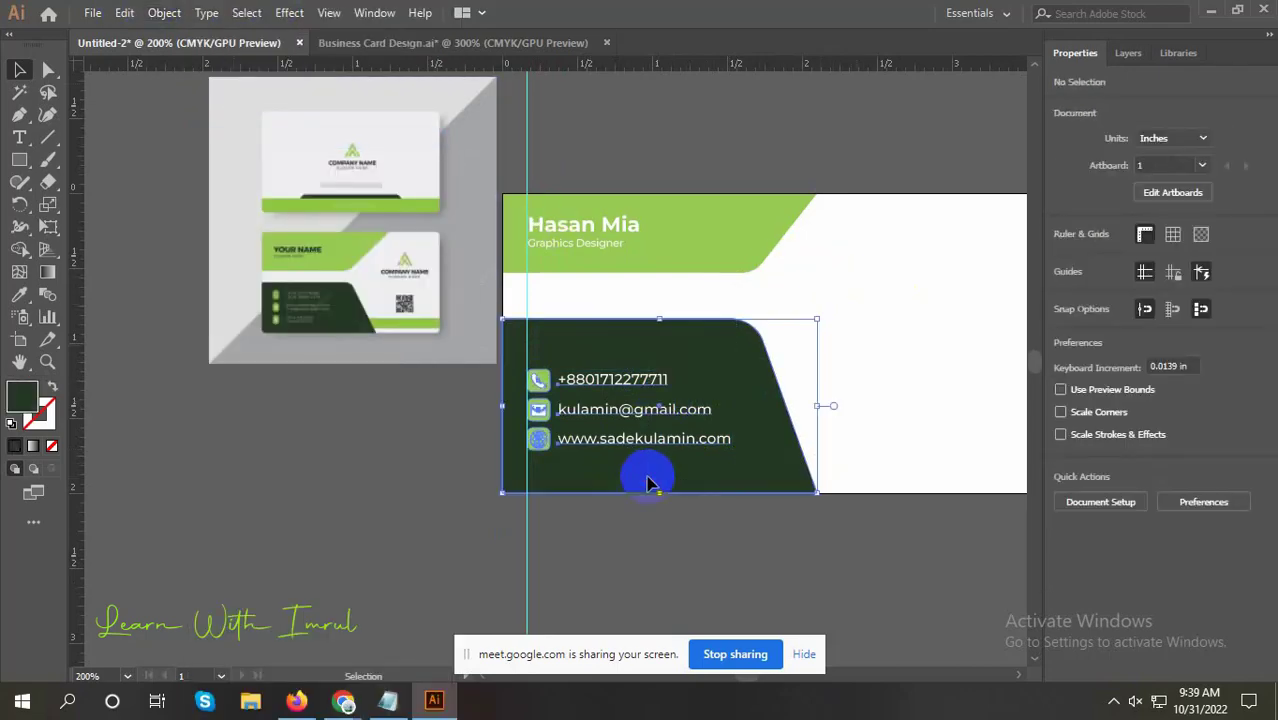
click(1125, 420)
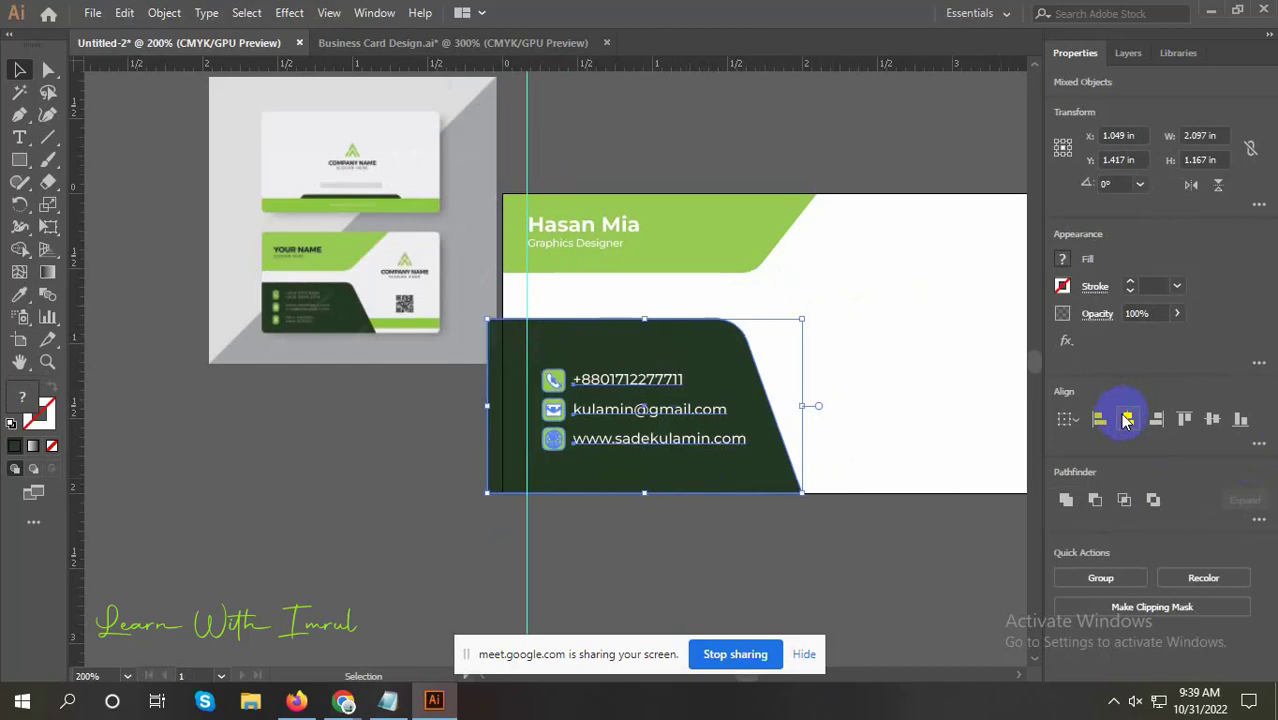
click(900, 365)
Shift the dark-green panel slightly right and the contact group 0.08 in left
click(707, 362)
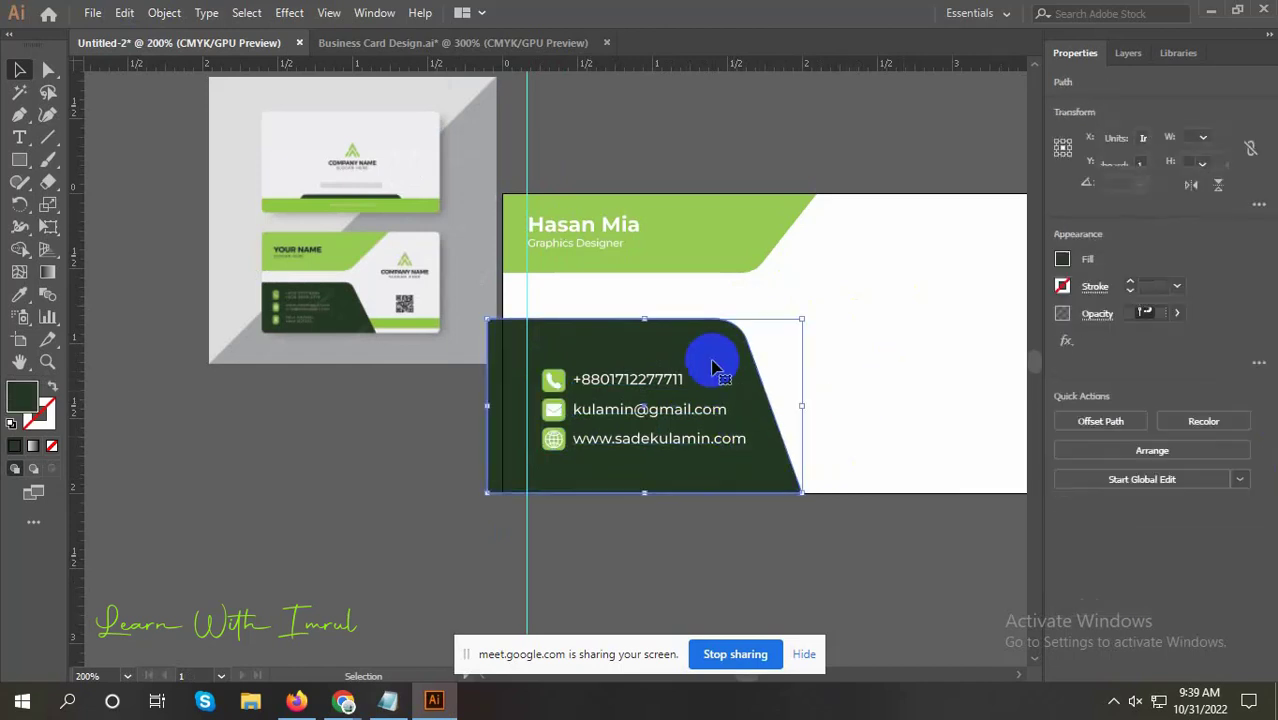
drag(679, 338, 695, 345)
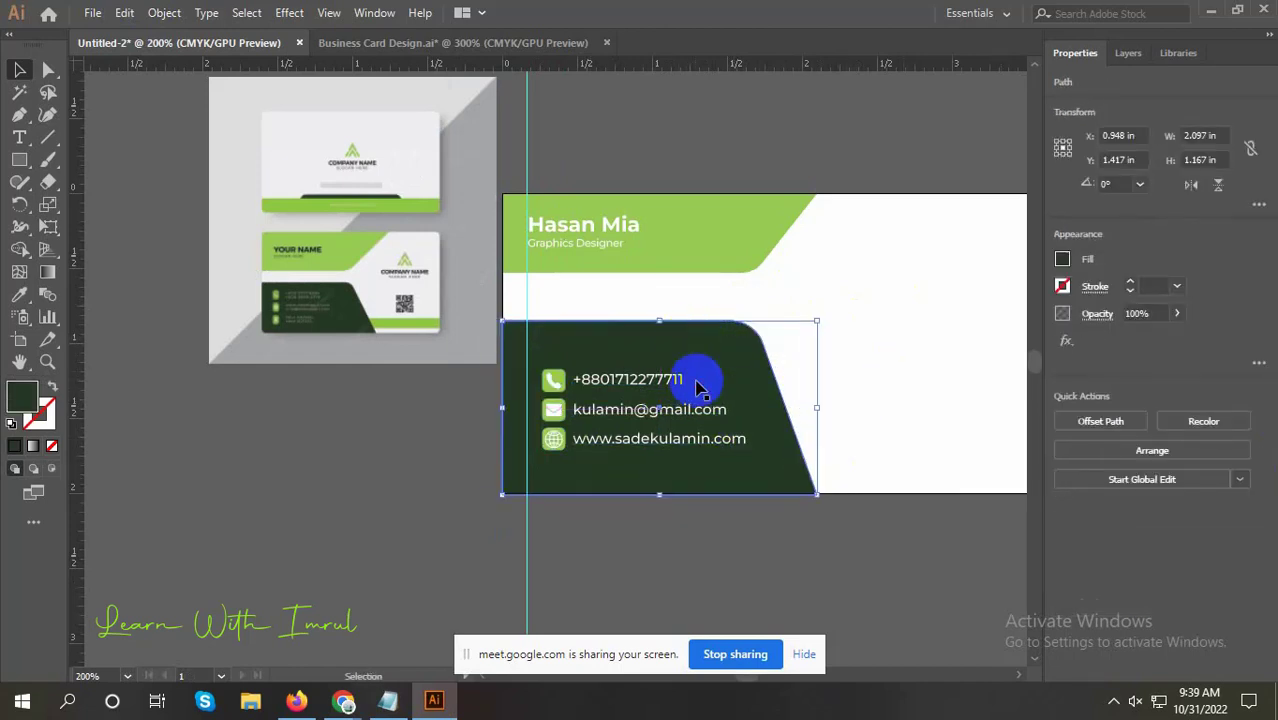
click(665, 530)
click(608, 422)
click(620, 424)
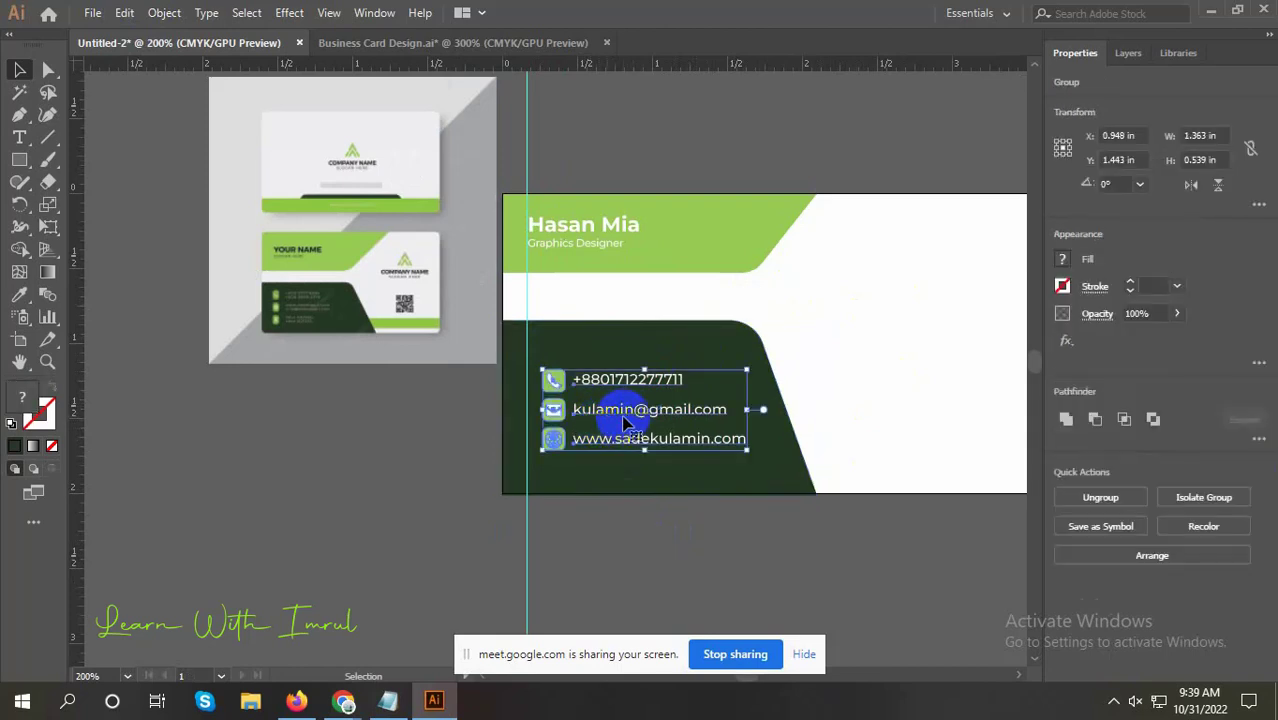
drag(627, 420, 604, 420)
click(391, 408)
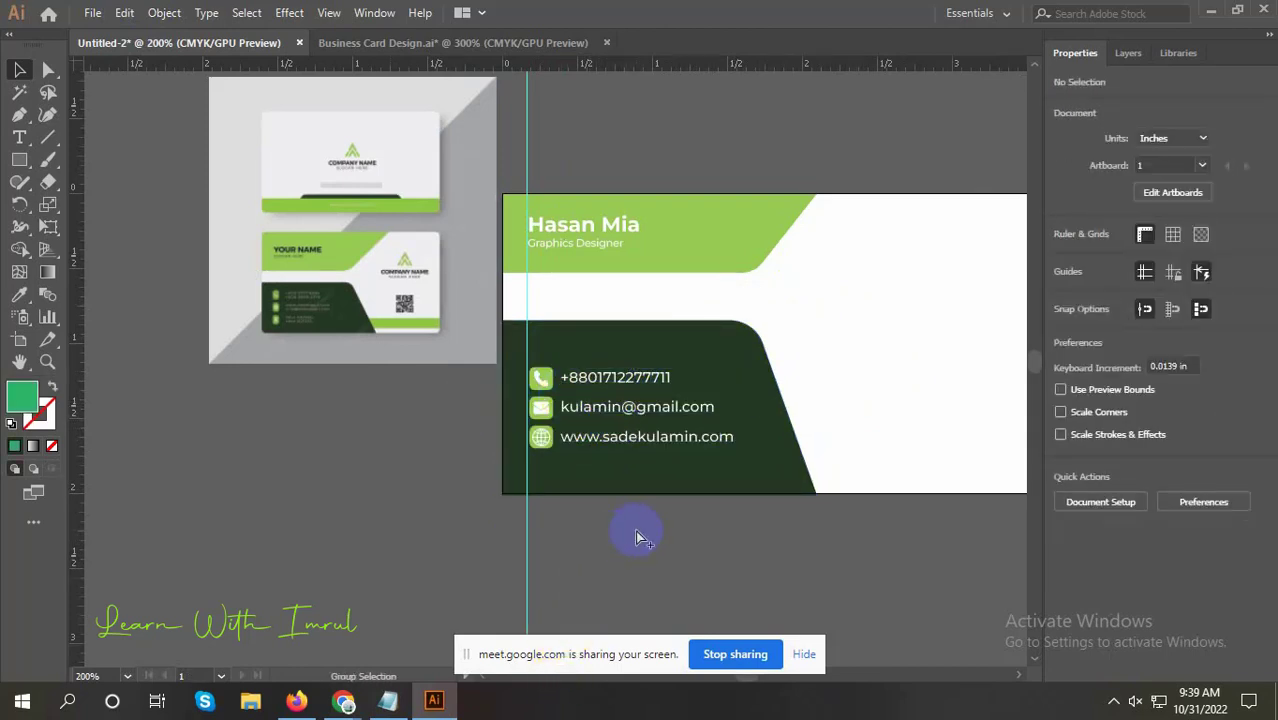
Zoom in to compare the contact rows against the reference card
key(ctrl+plus)
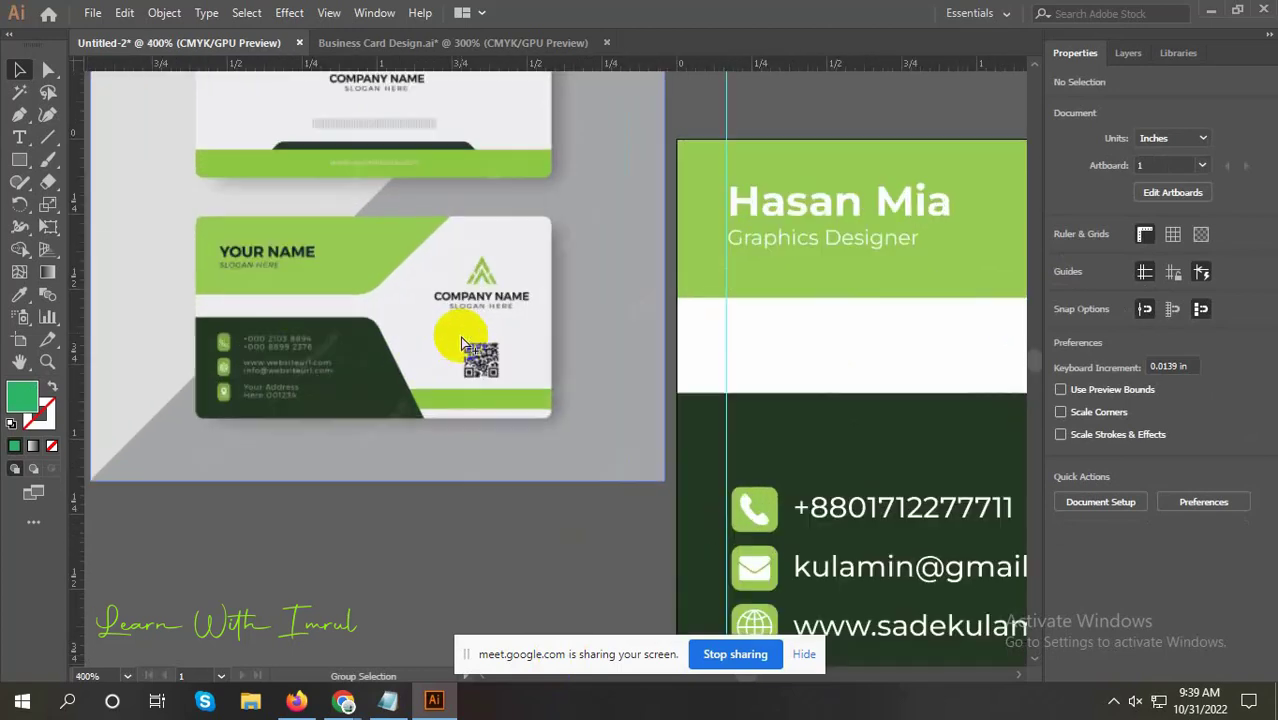
scroll(463, 343, up, 1)
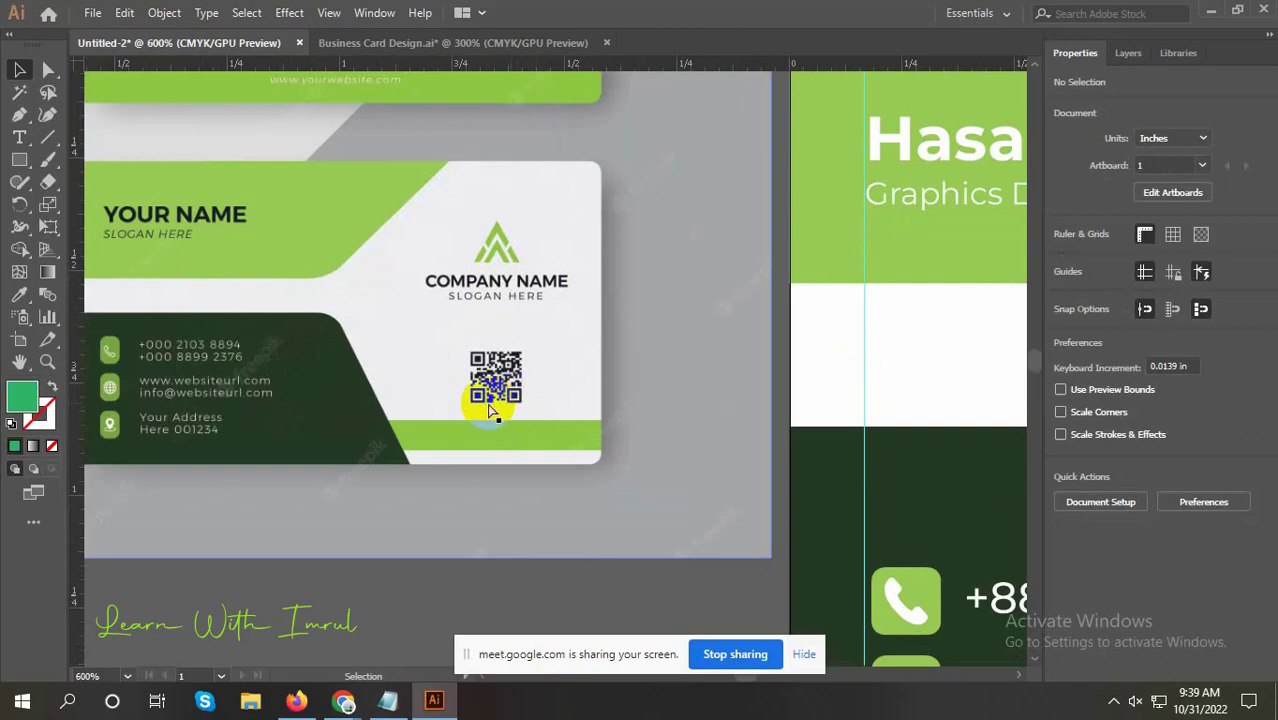
scroll(490, 410, down, 3)
scroll(485, 370, up, 1)
scroll(470, 345, down, 1)
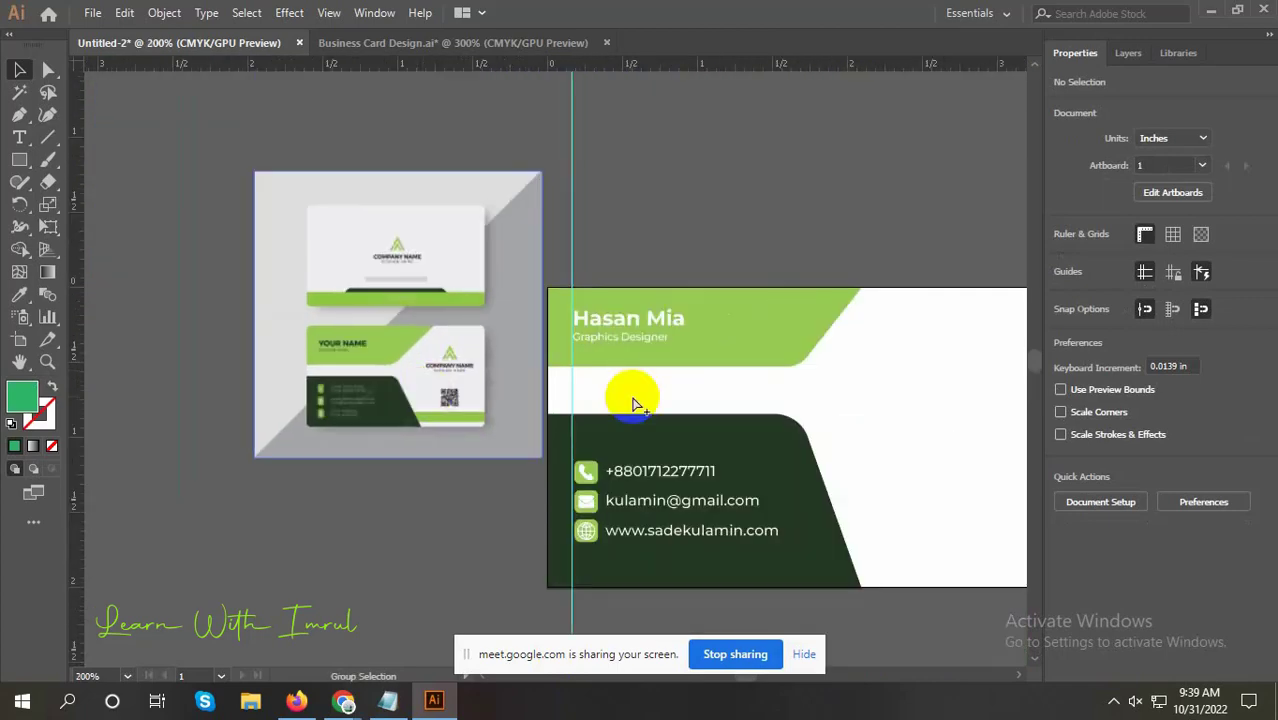
scroll(615, 420, down, 3)
scroll(808, 370, up, 1)
Switch to Business Card Design.ai and select the Total It Solution tagline to read its font
click(468, 42)
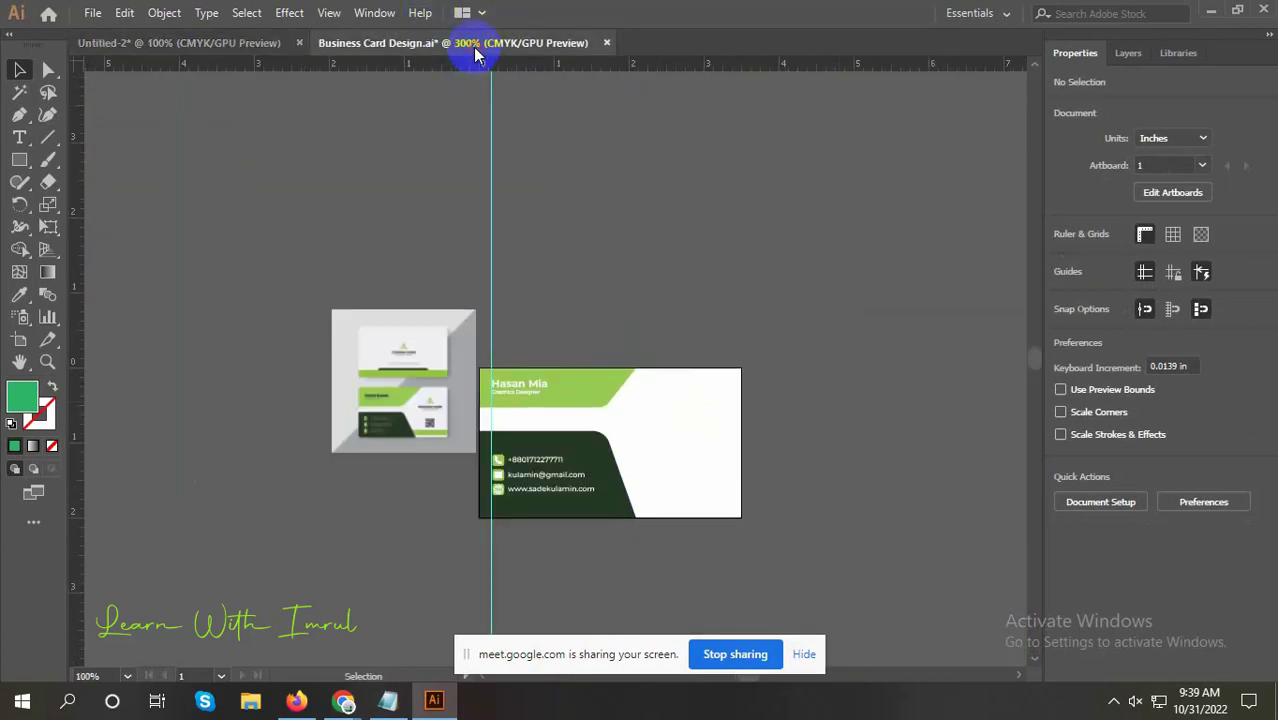
scroll(660, 280, down, 1)
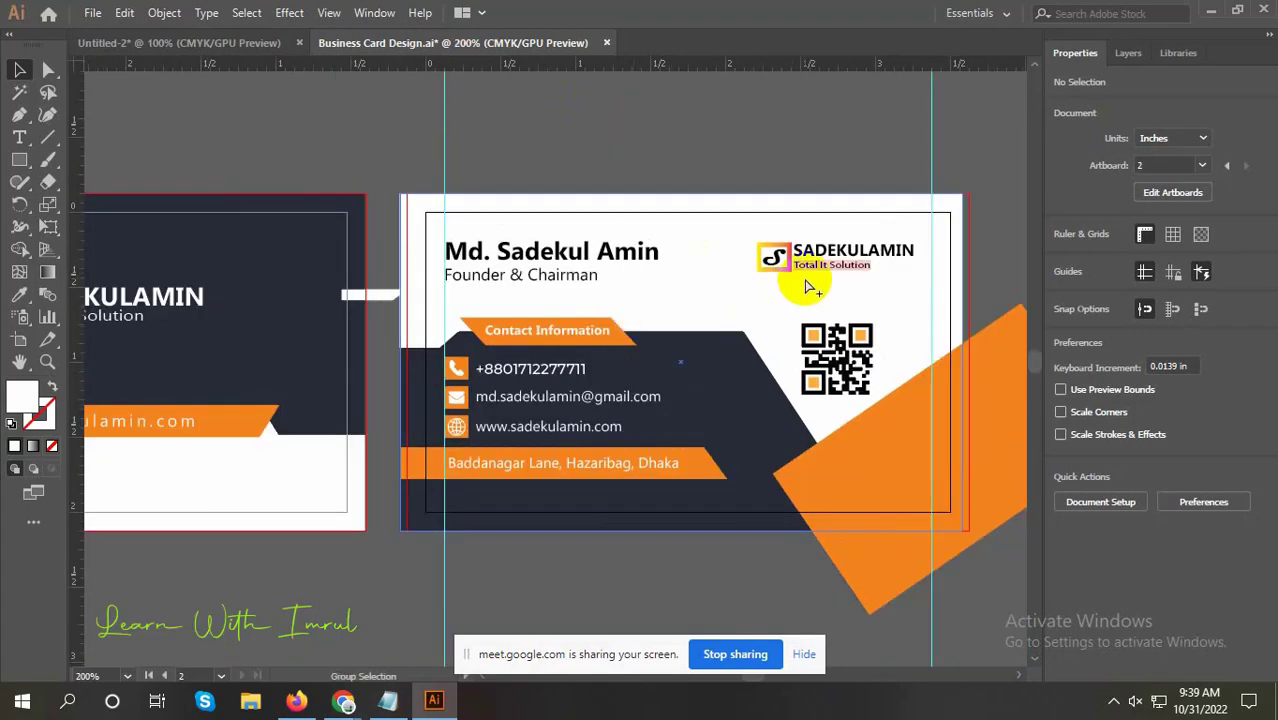
click(826, 342)
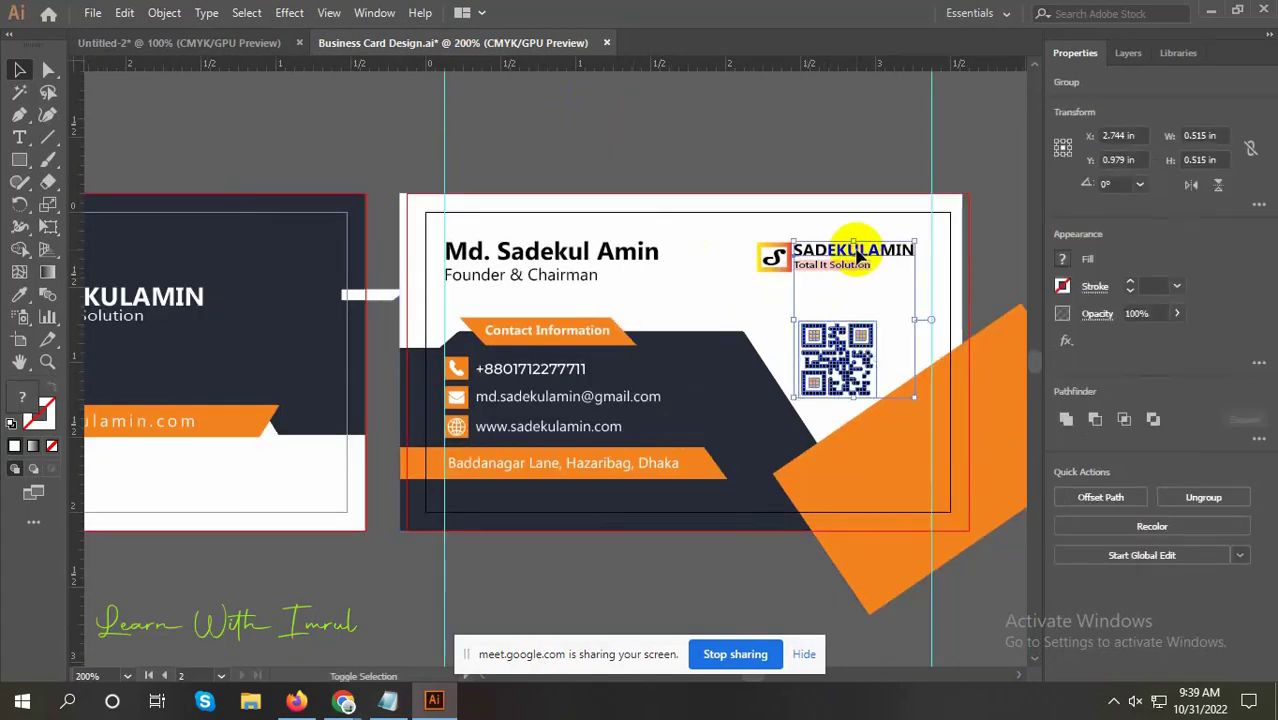
shift+click(773, 262)
click(818, 280)
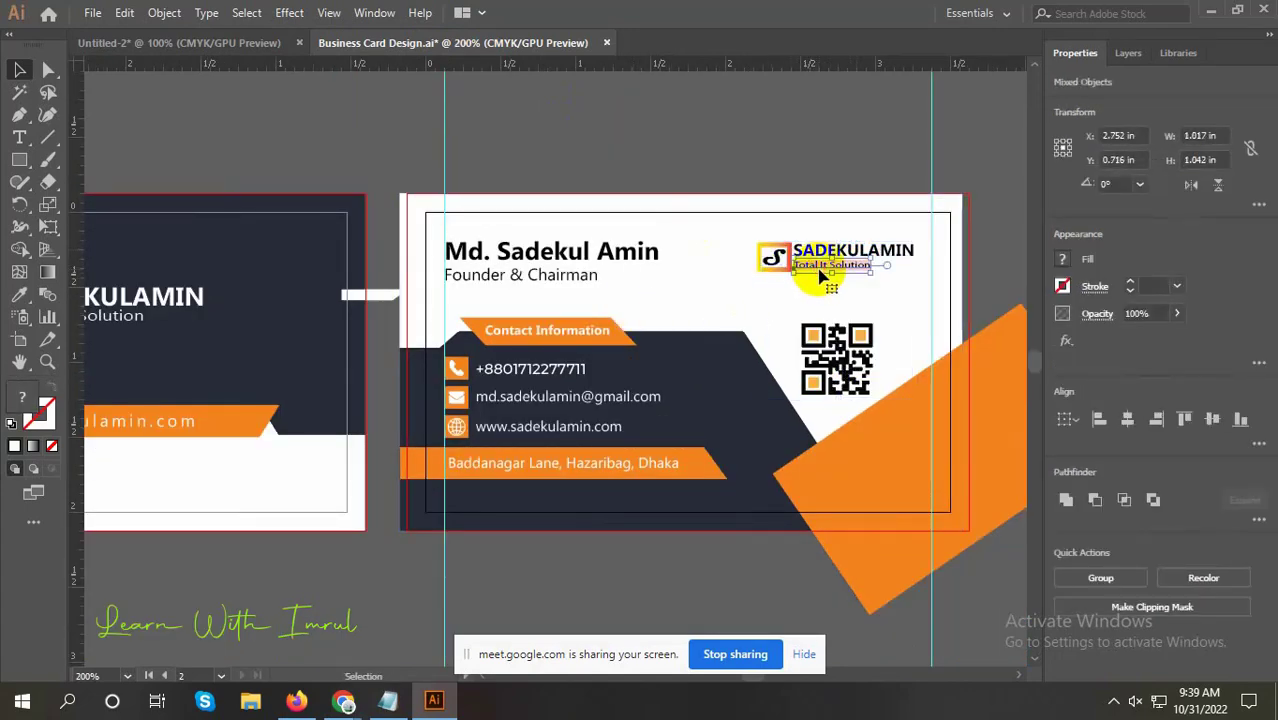
click(845, 117)
click(827, 271)
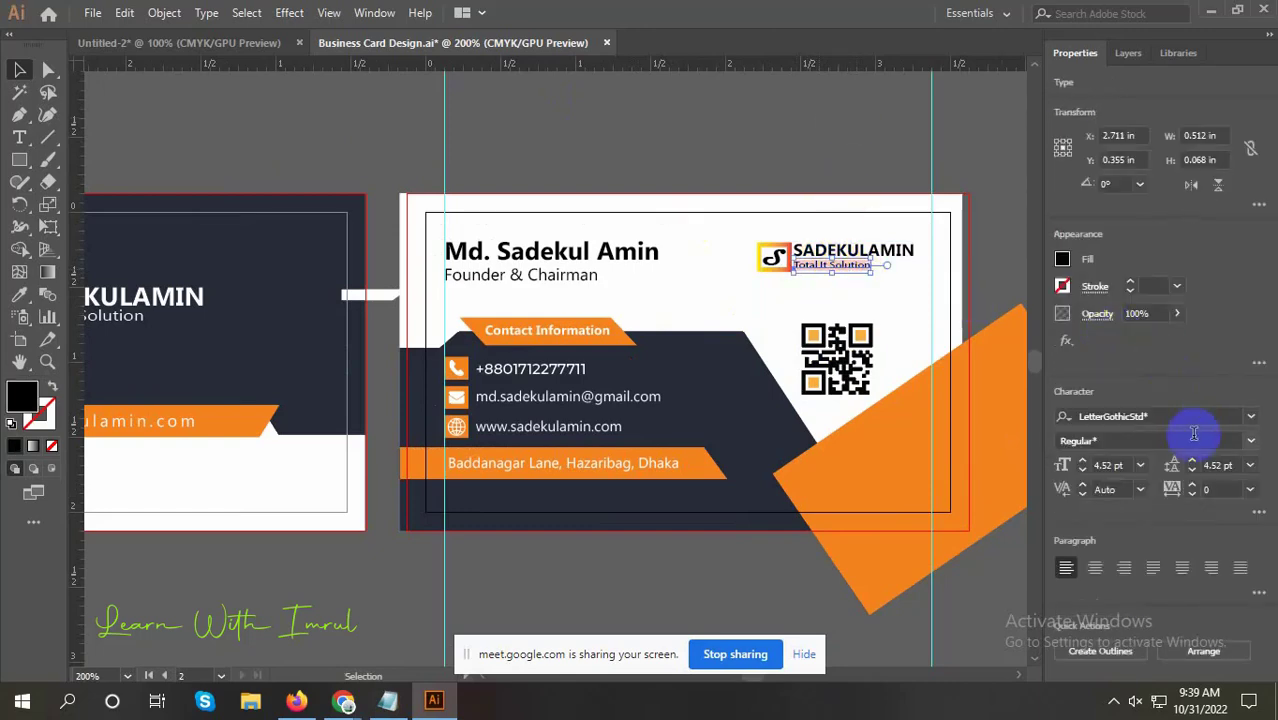
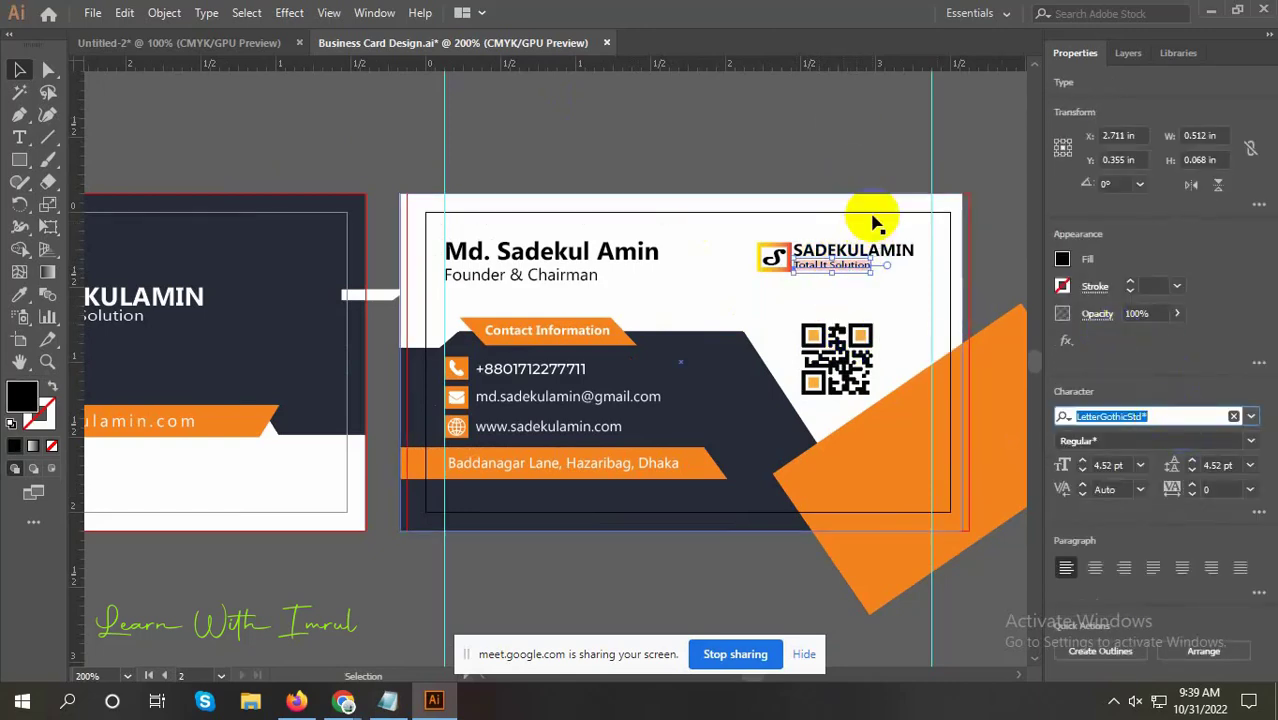
Try Li Bhasa and Lobster on the Total It Solution tagline, settling on Louis George Cafe
scroll(890, 285, up, 3)
scroll(852, 271, up, 2)
key(v)
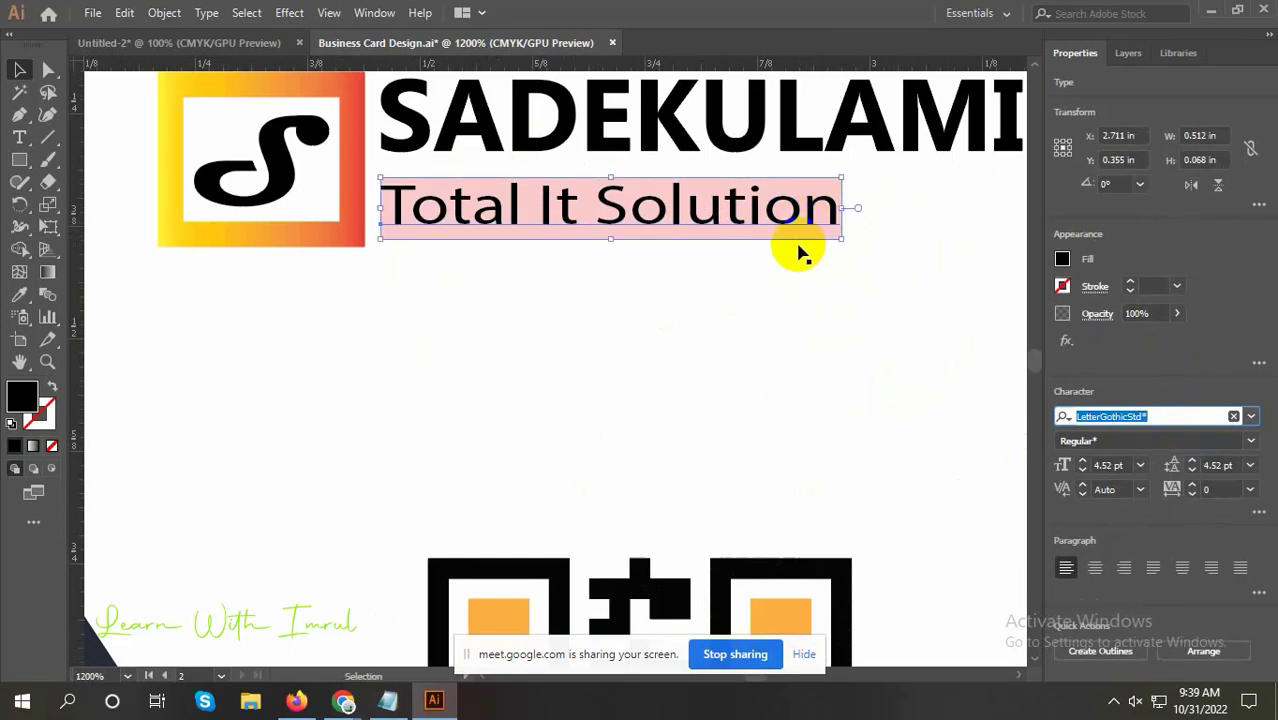
click(1133, 418)
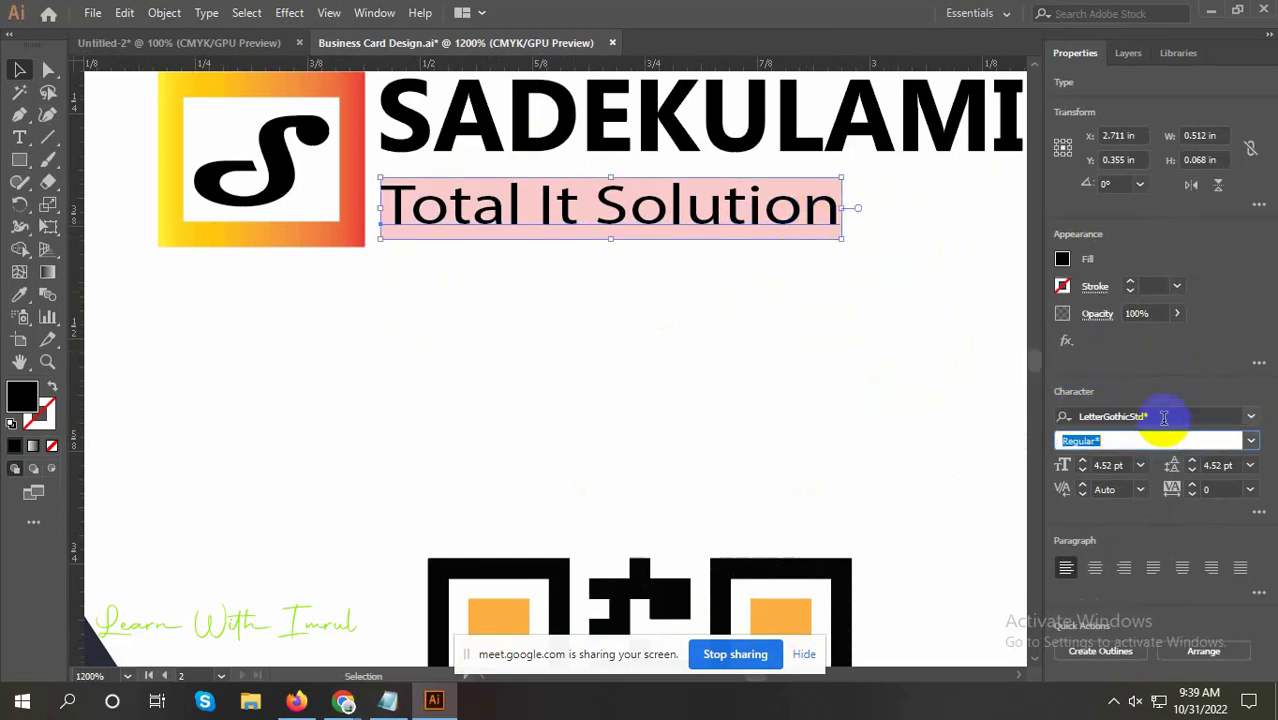
text(Li Bhasa)
key(Return)
key(Down)
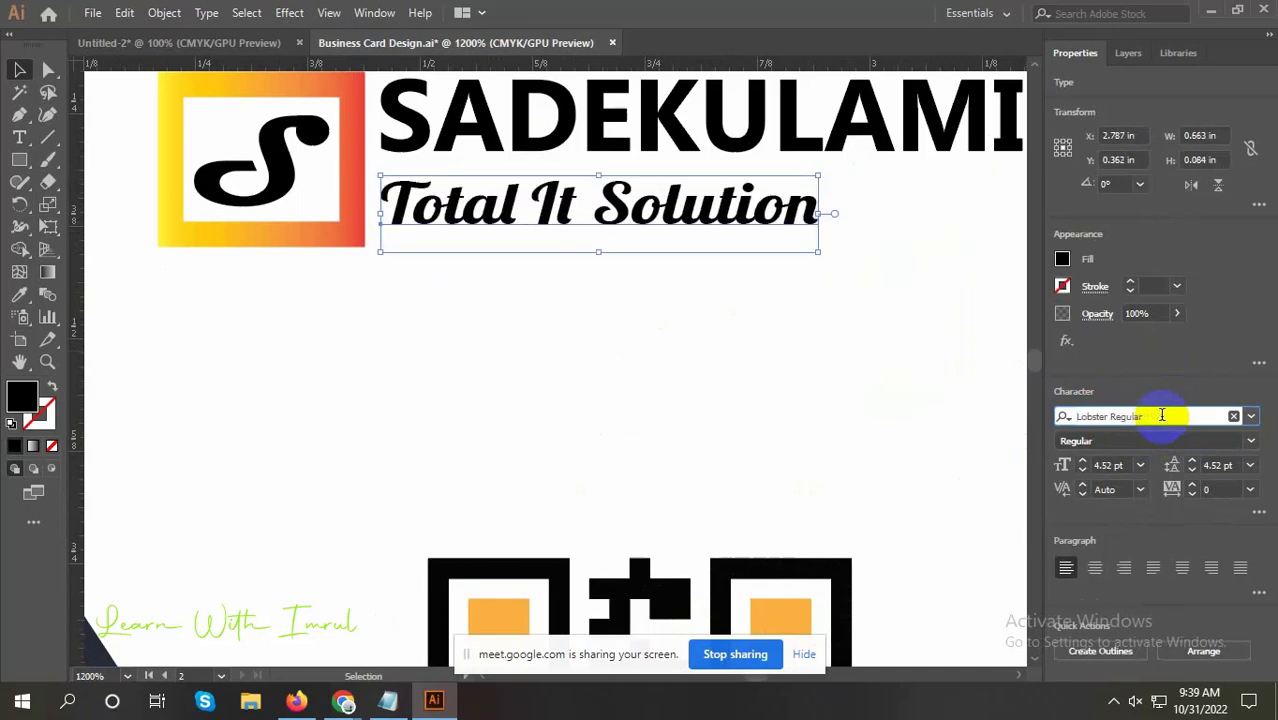
key(Down)
key(Down)
key(Up)
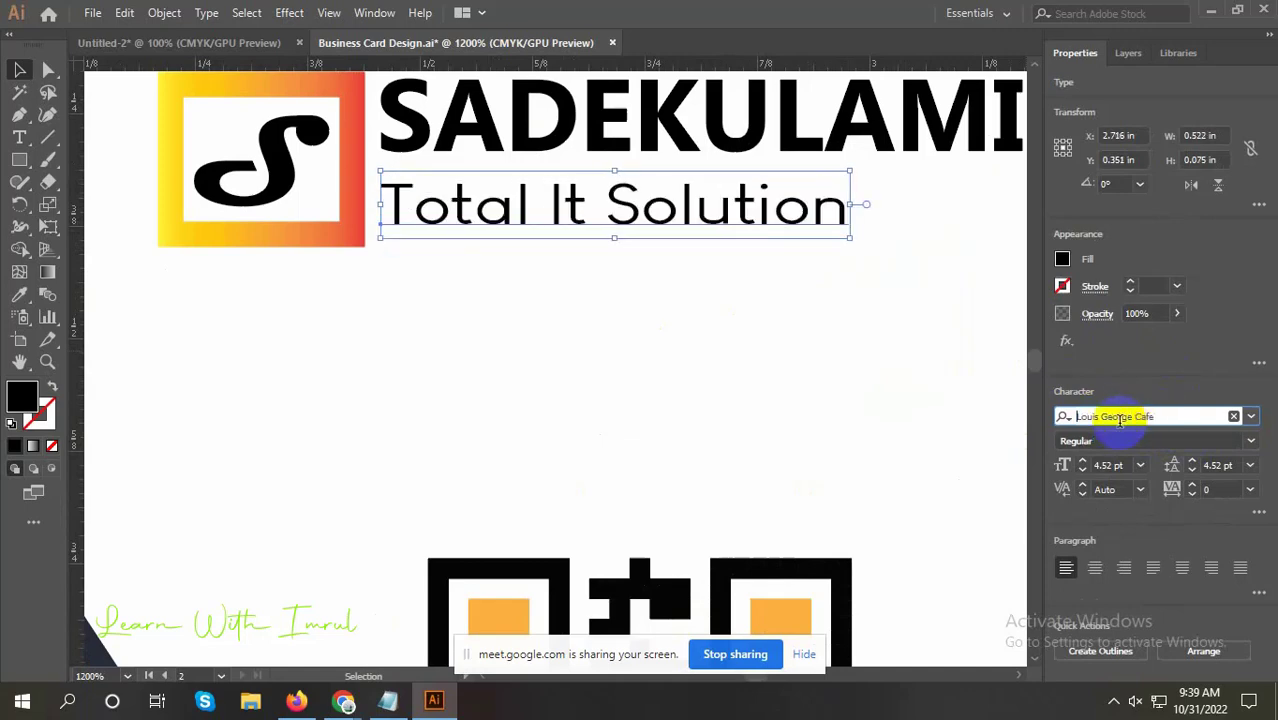
click(790, 442)
Group the SADEKULAMIN logo icon and text and carry it to the Untitled-2 document
scroll(655, 400, down, 4)
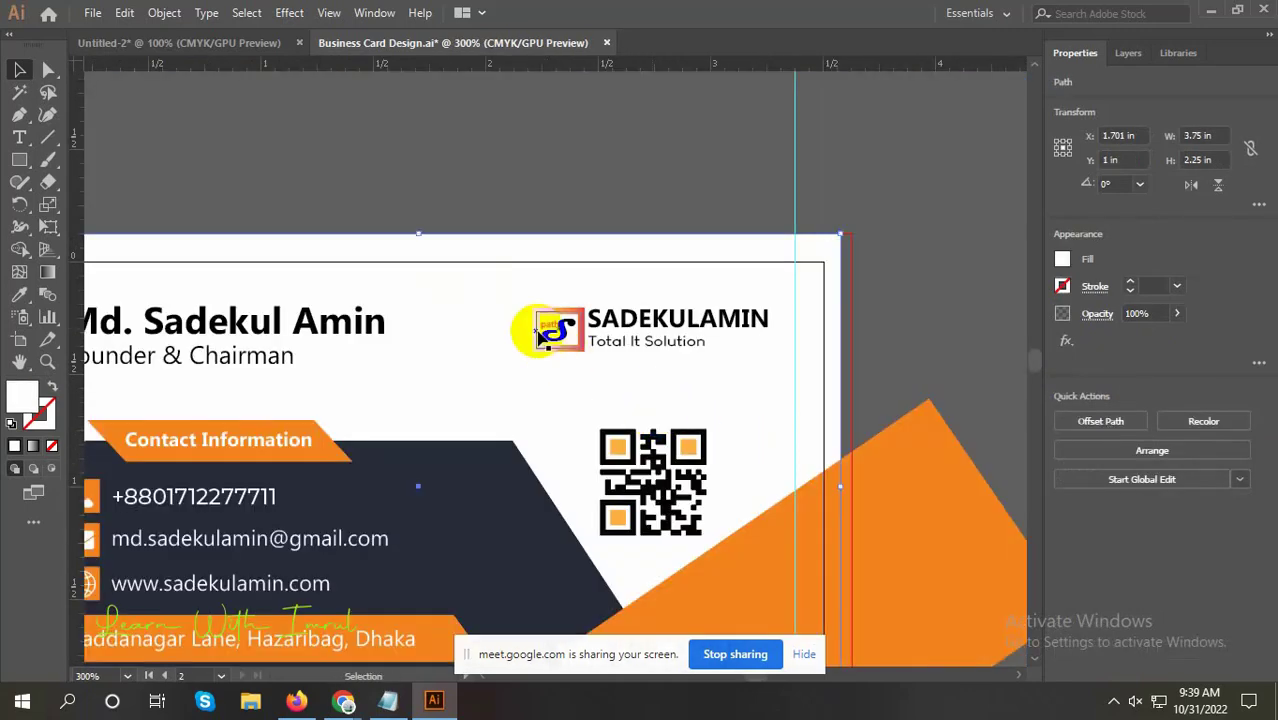
drag(530, 294, 768, 380)
click(760, 378)
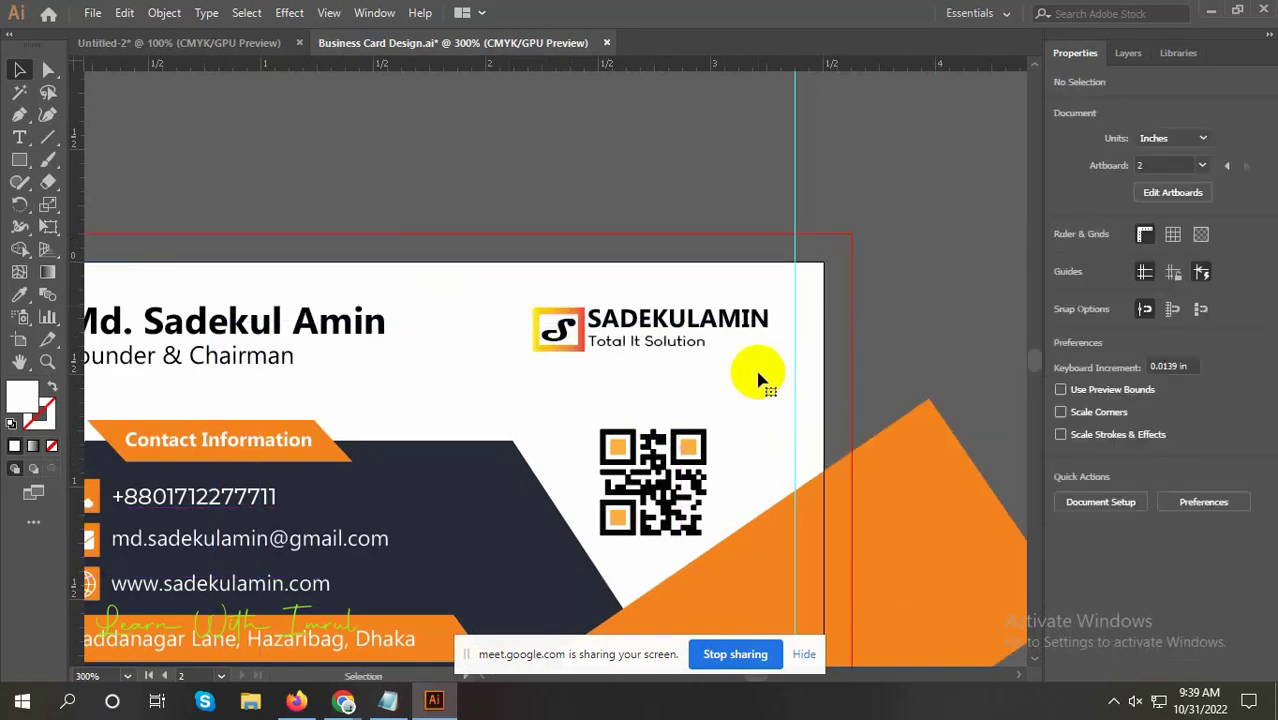
drag(456, 257, 799, 352)
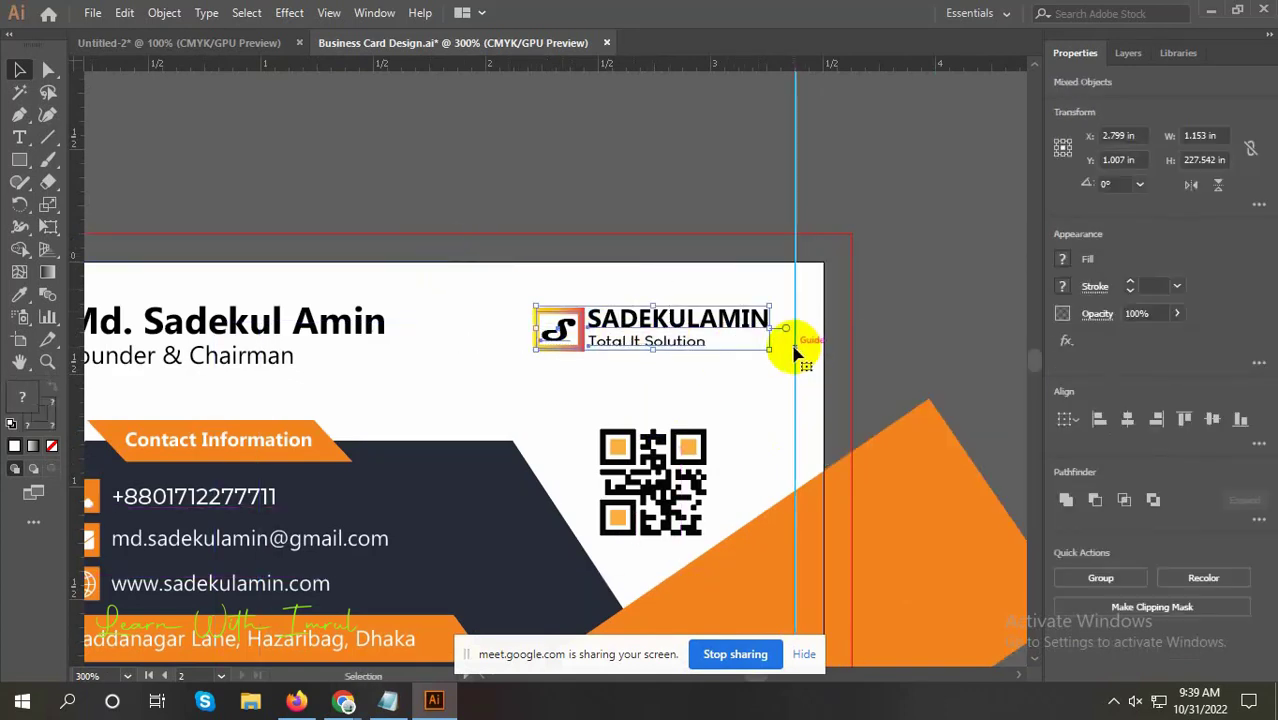
key(ctrl+g)
drag(688, 330, 277, 80)
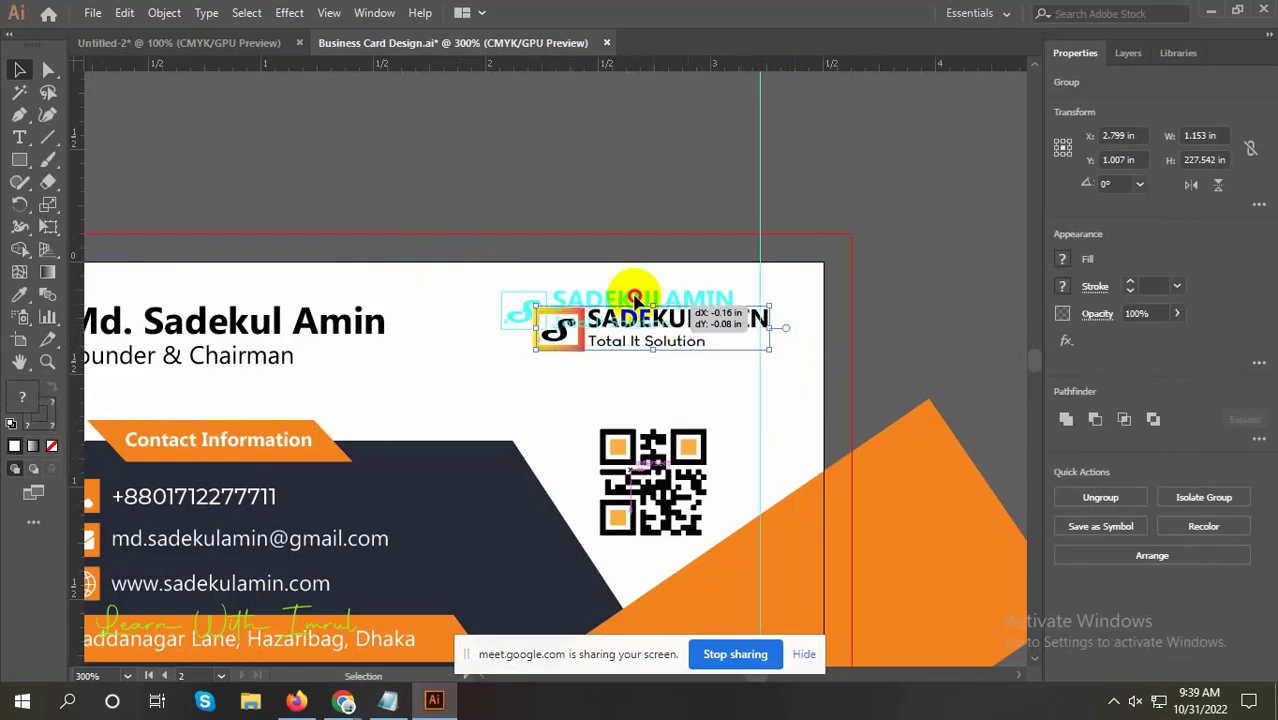
drag(243, 38, 607, 365)
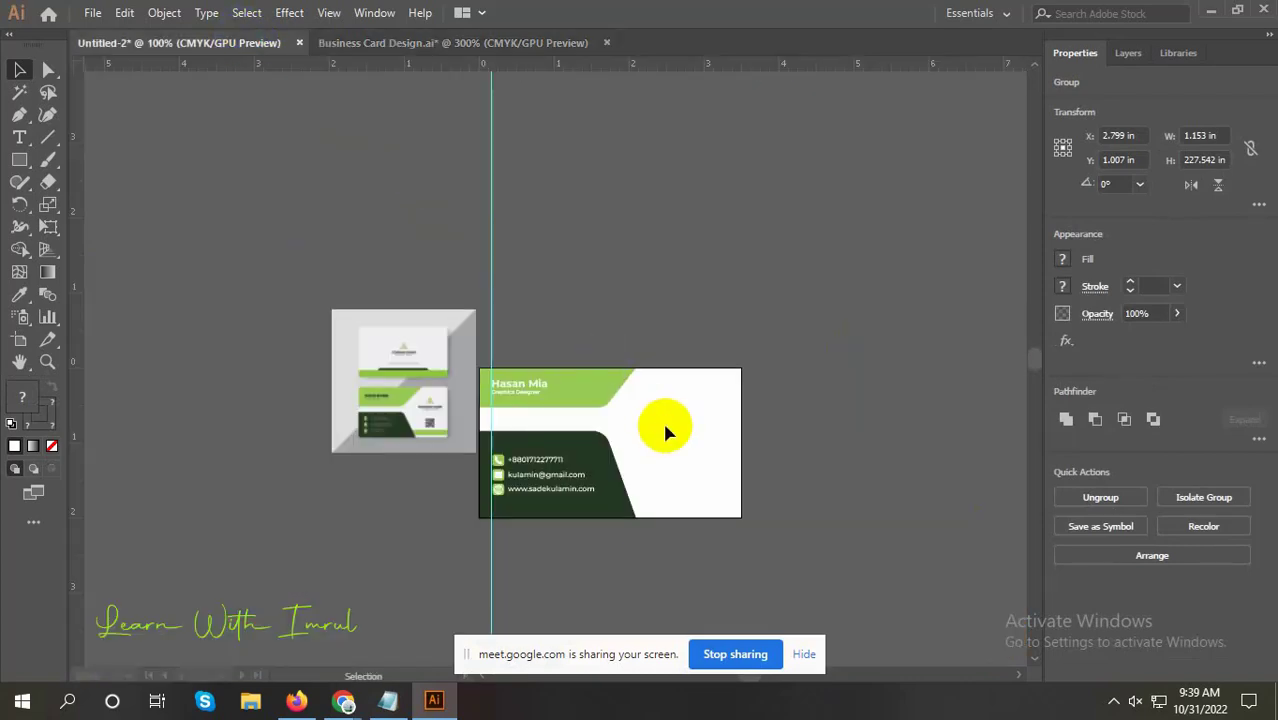
Drop the logo onto the green card, then ungroup and regroup its pieces
drag(668, 432, 685, 370)
scroll(668, 430, up, 2)
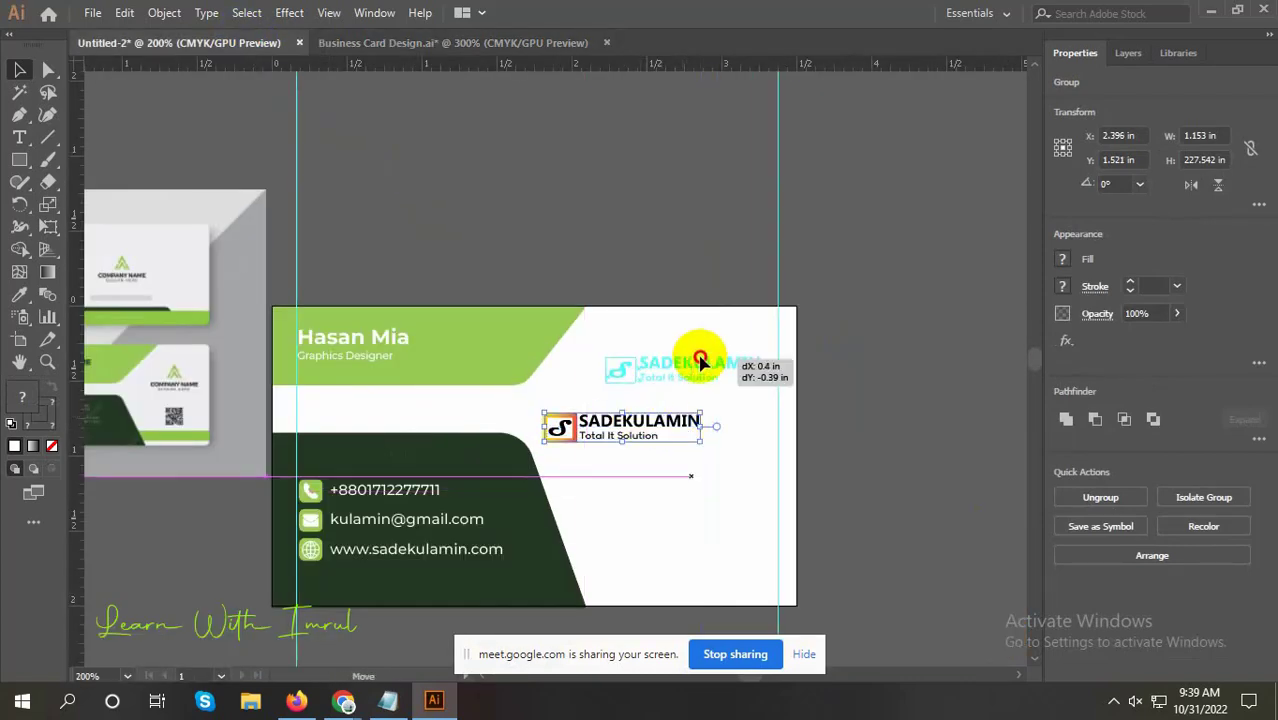
click(923, 342)
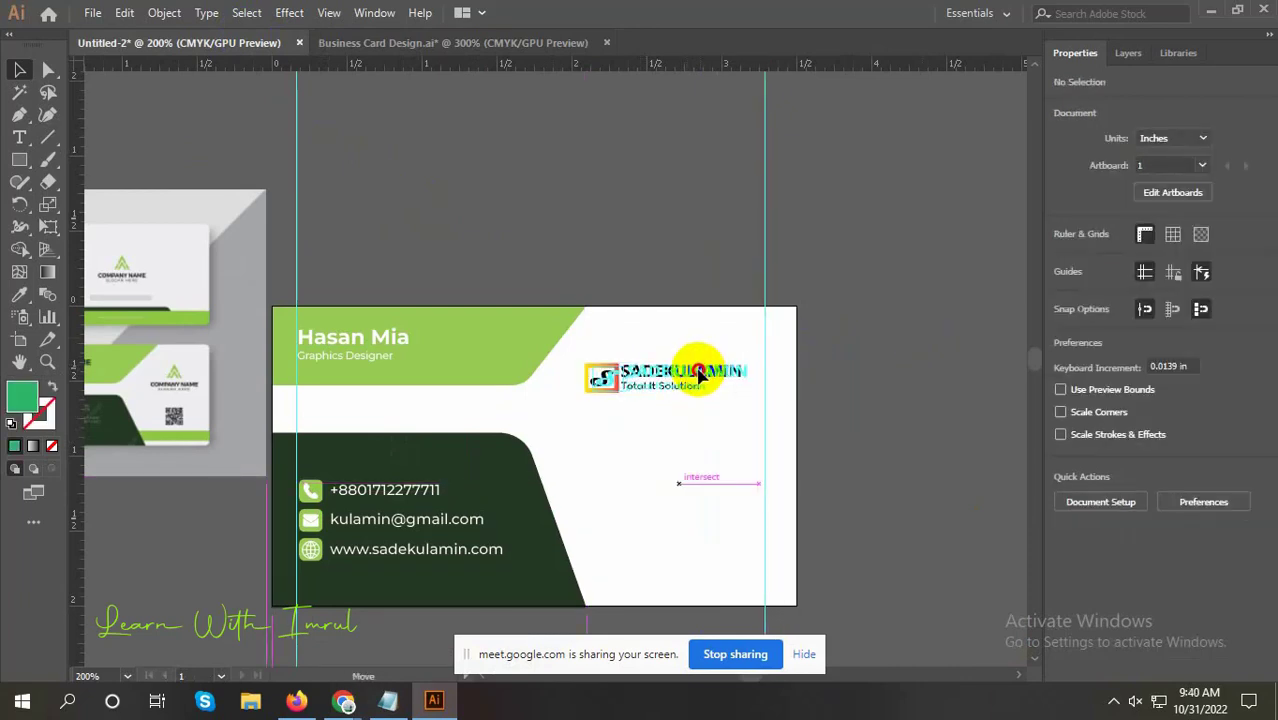
click(690, 376)
right_click(698, 387)
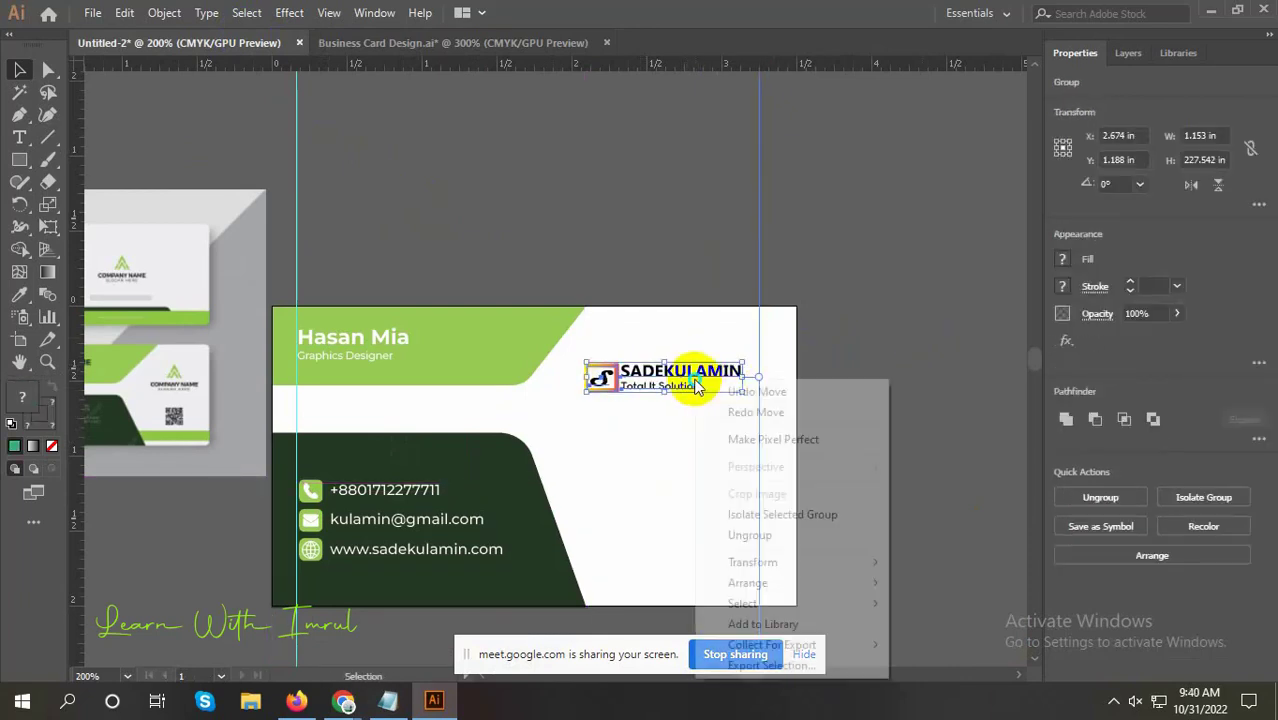
click(762, 531)
click(868, 492)
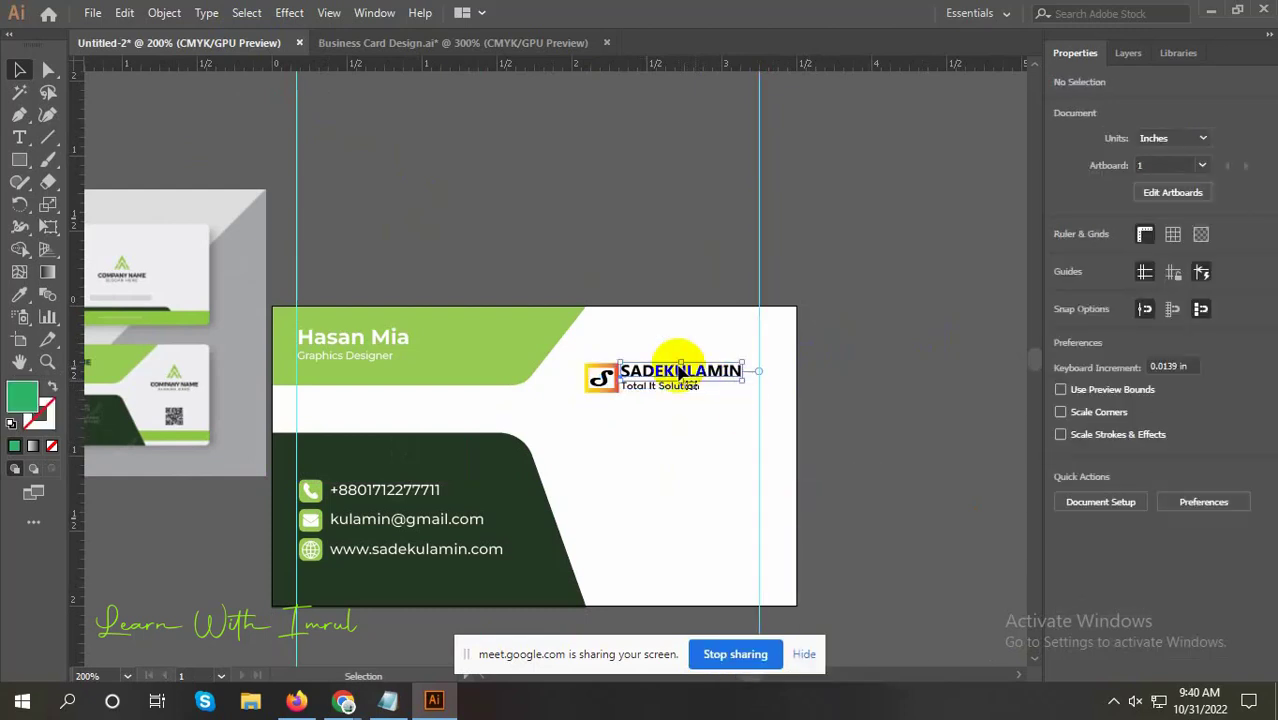
click(621, 372)
mouse_move(591, 348)
mouse_down()
mouse_move(688, 408)
mouse_move(710, 356)
mouse_up()
key(ctrl+g)
click(893, 451)
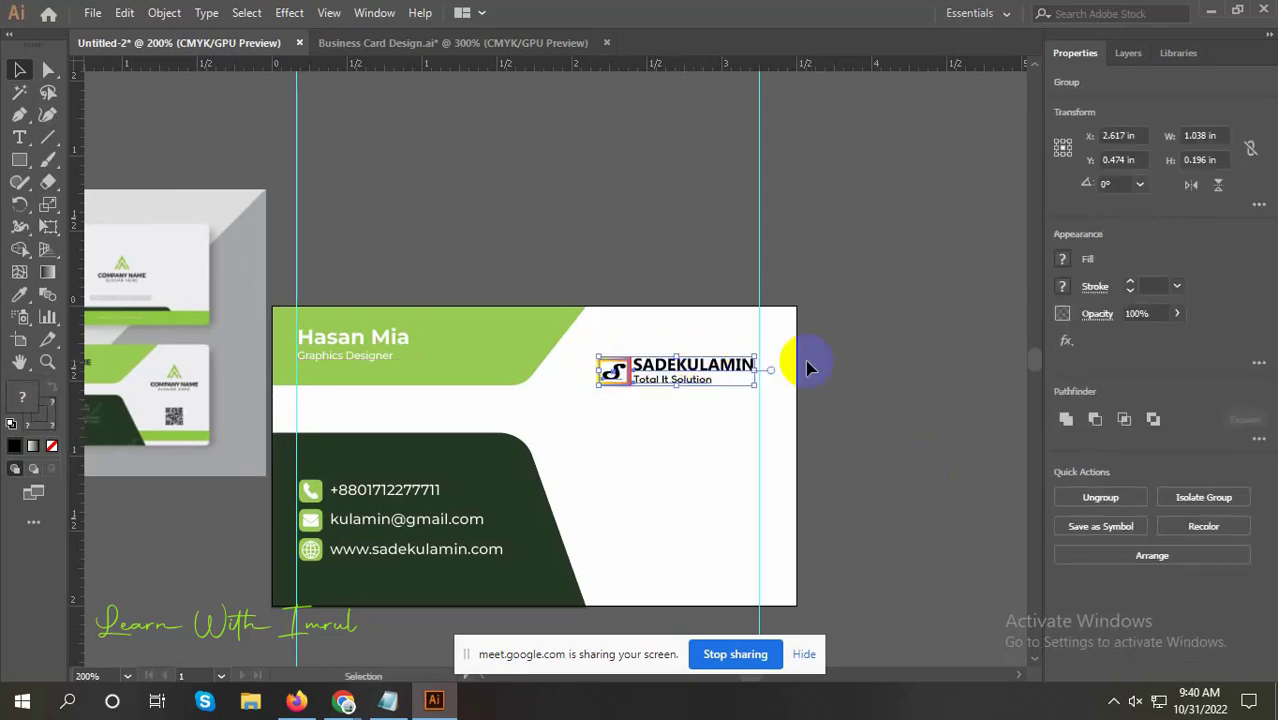
click(840, 377)
Place a horizontal guide under the logo and nudge the logo up onto it
scroll(710, 390, up, 1)
scroll(712, 386, down, 2)
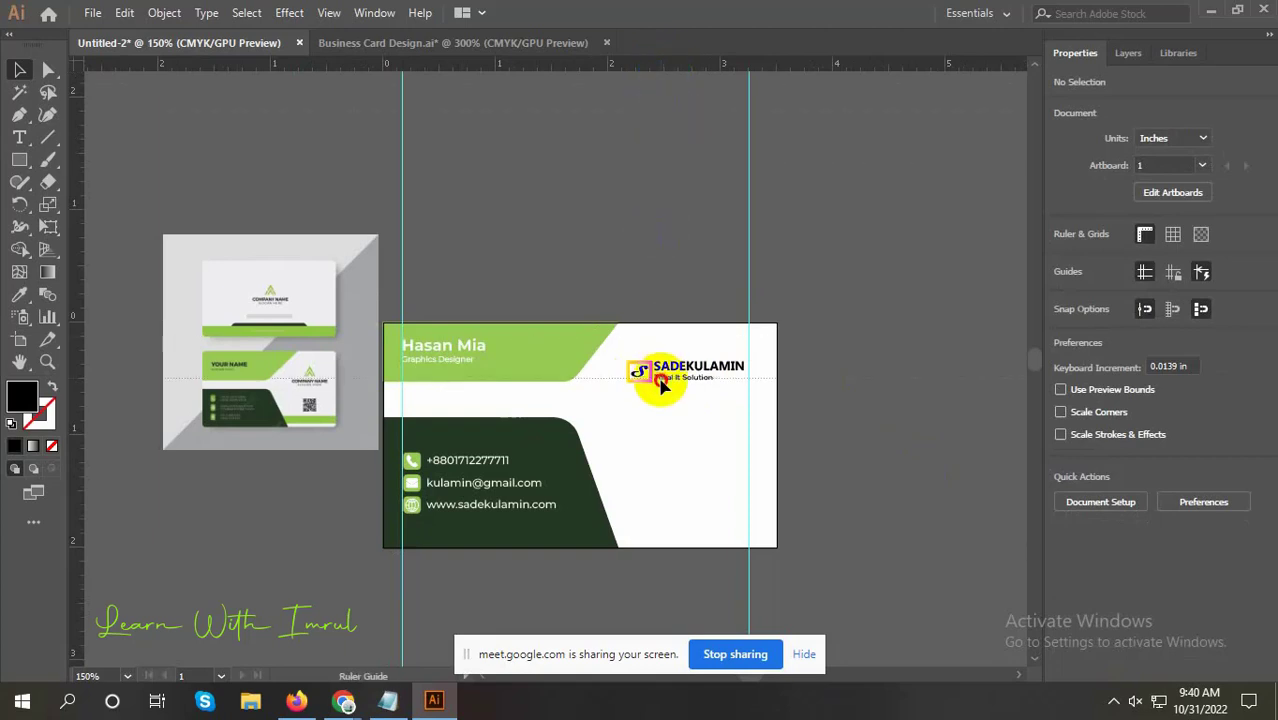
drag(660, 386, 662, 385)
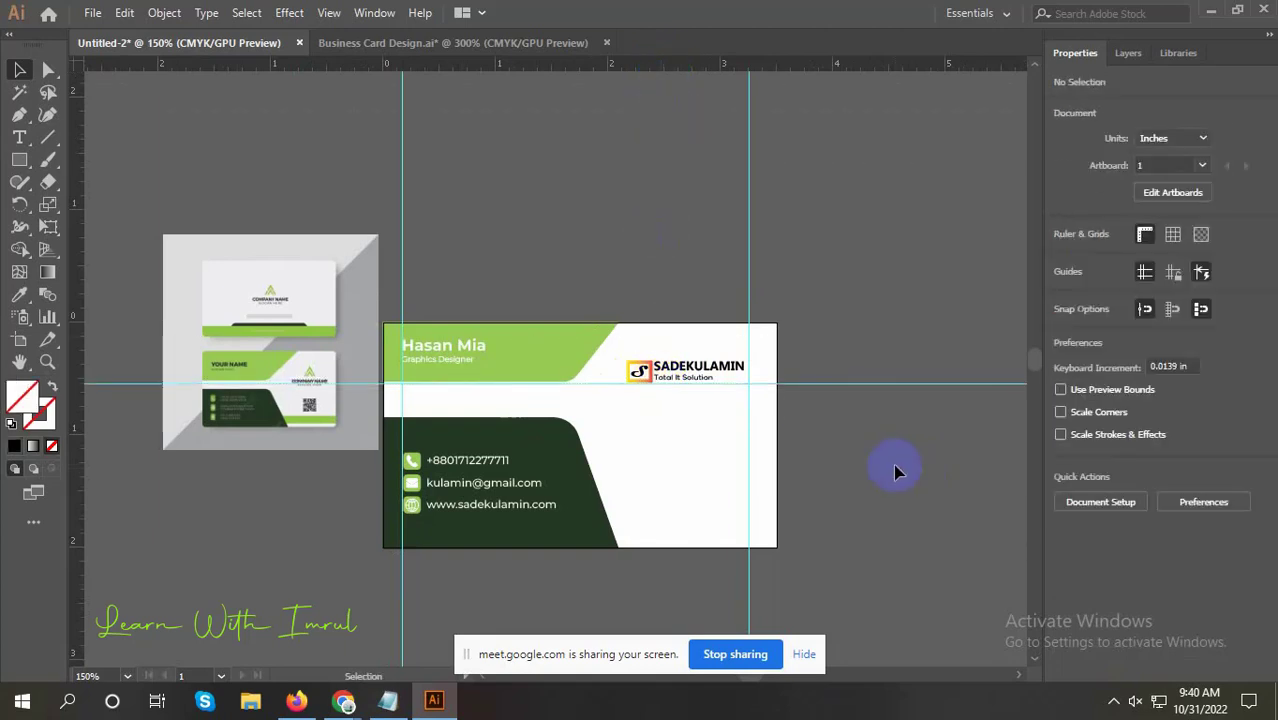
click(785, 427)
scroll(785, 427, up, 1)
scroll(765, 414, up, 1)
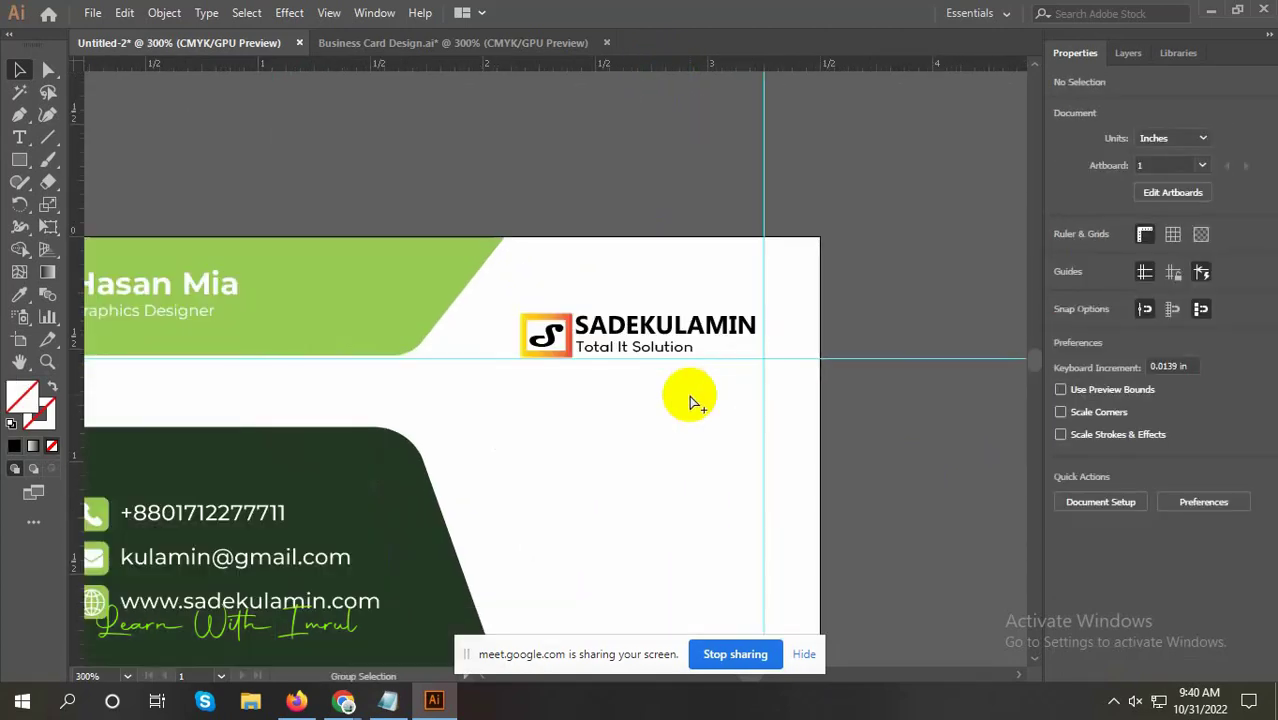
drag(665, 348, 661, 340)
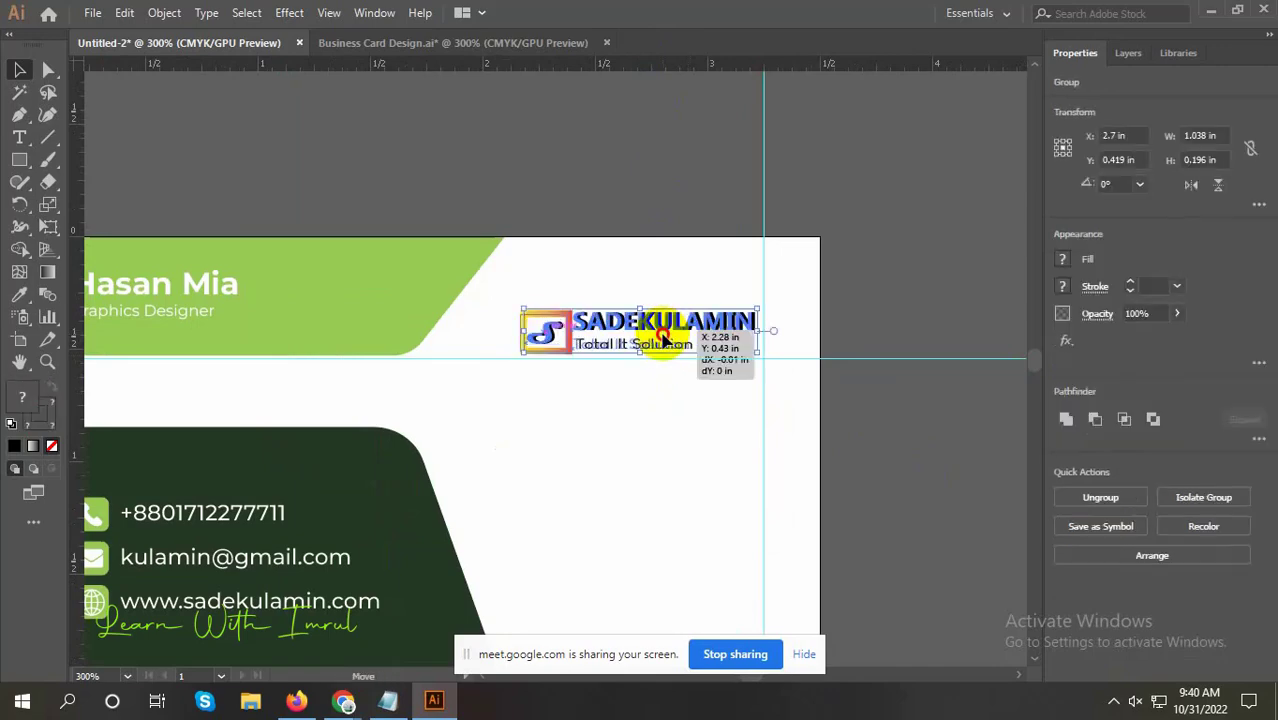
click(918, 305)
Move the right vertical guide outward, snap the logo against it, and return to Business Card Design.ai
scroll(797, 395, down, 1)
scroll(797, 395, up, 1)
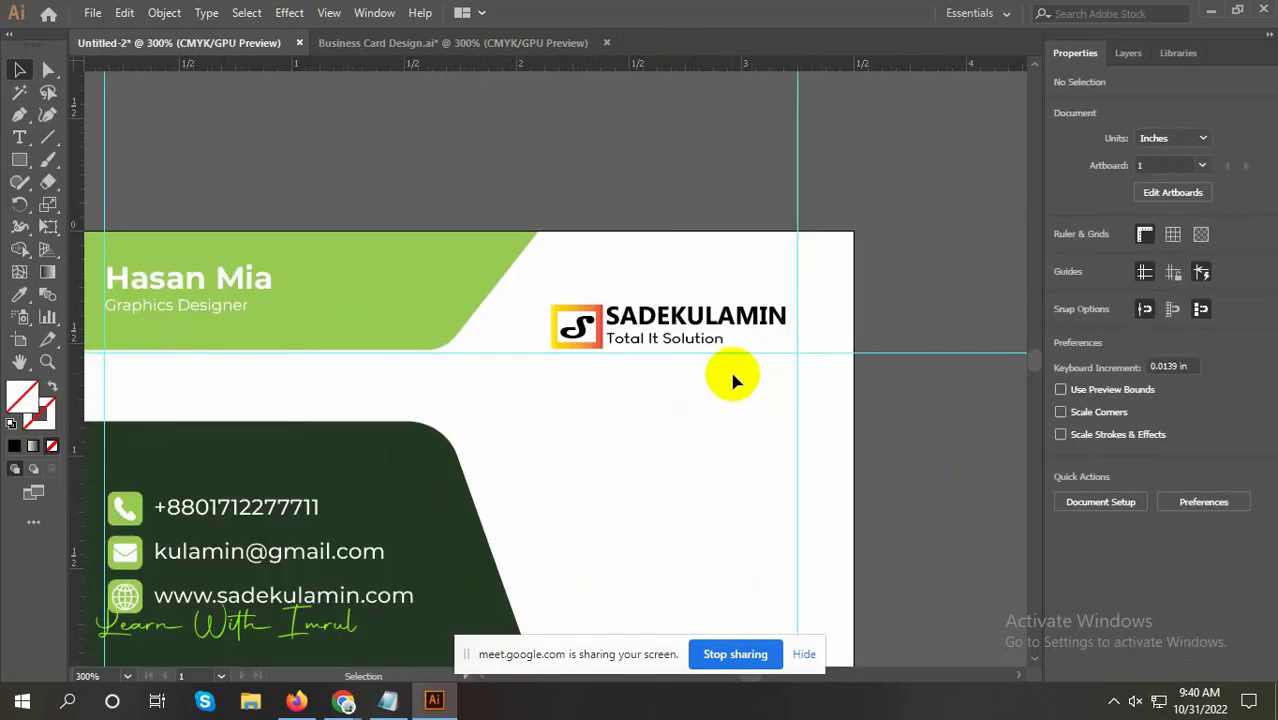
click(676, 350)
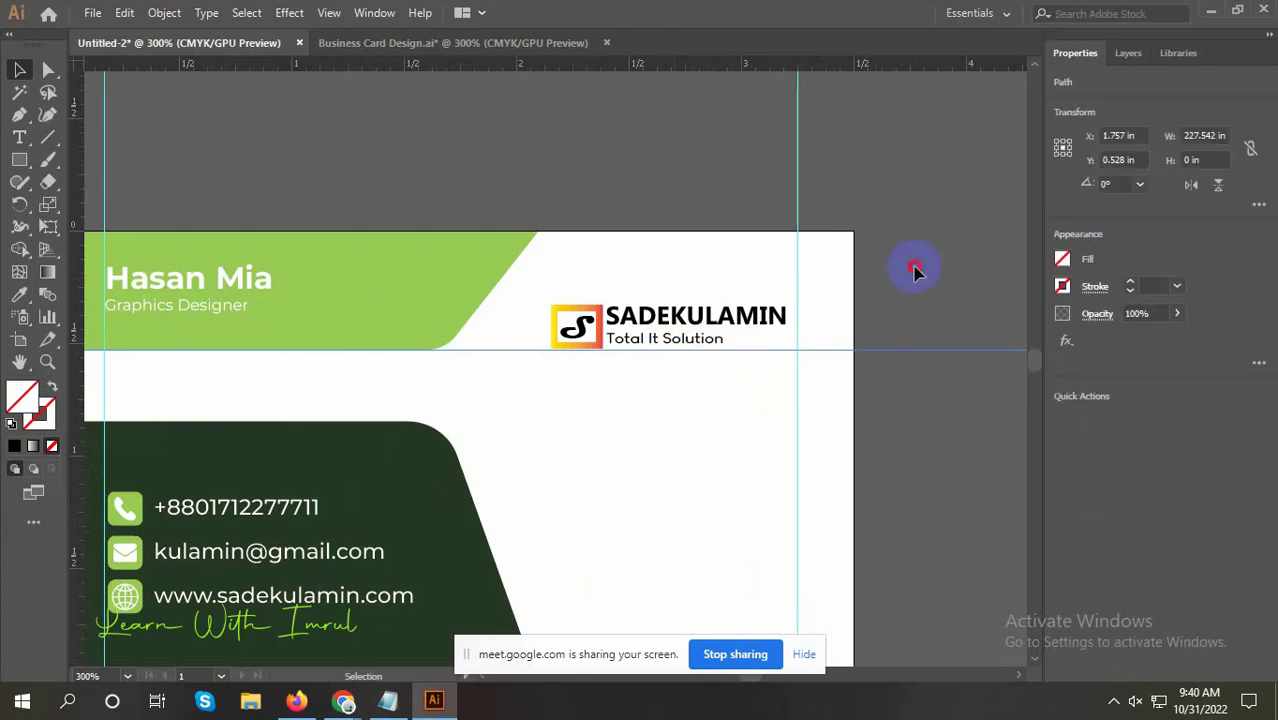
click(915, 270)
scroll(797, 352, down, 1)
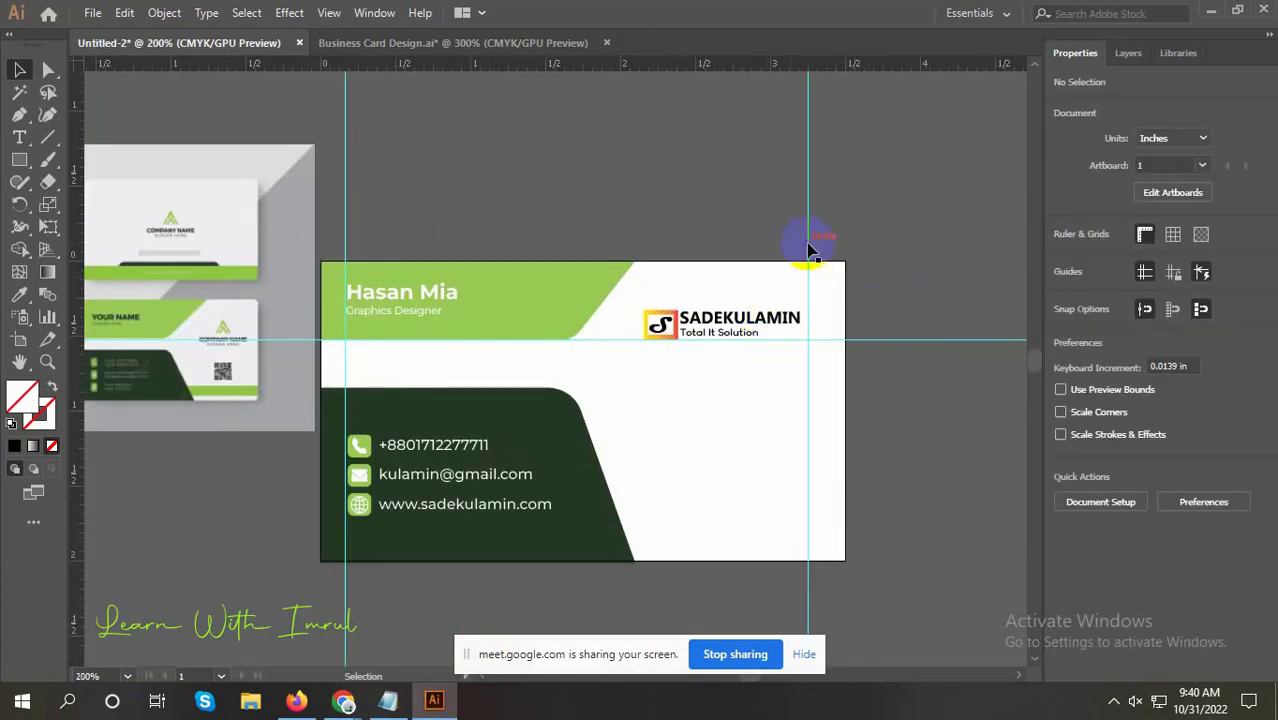
drag(810, 245, 821, 250)
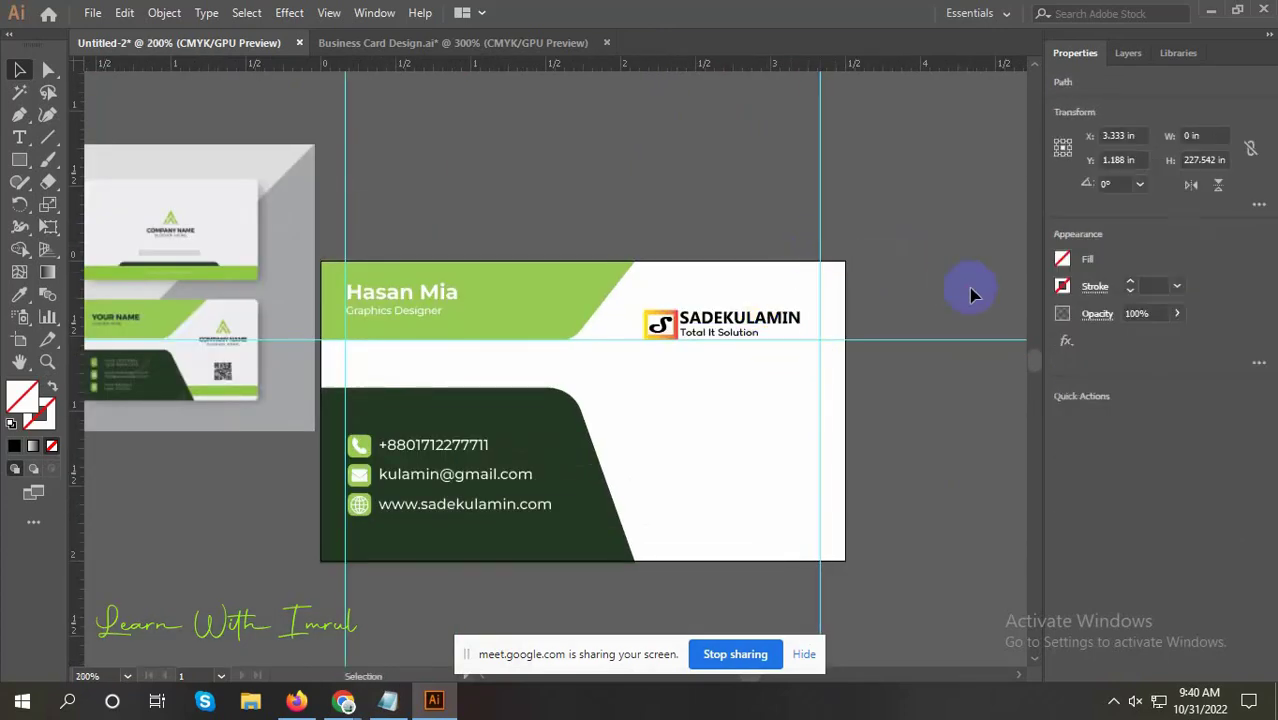
click(973, 291)
drag(745, 332, 753, 329)
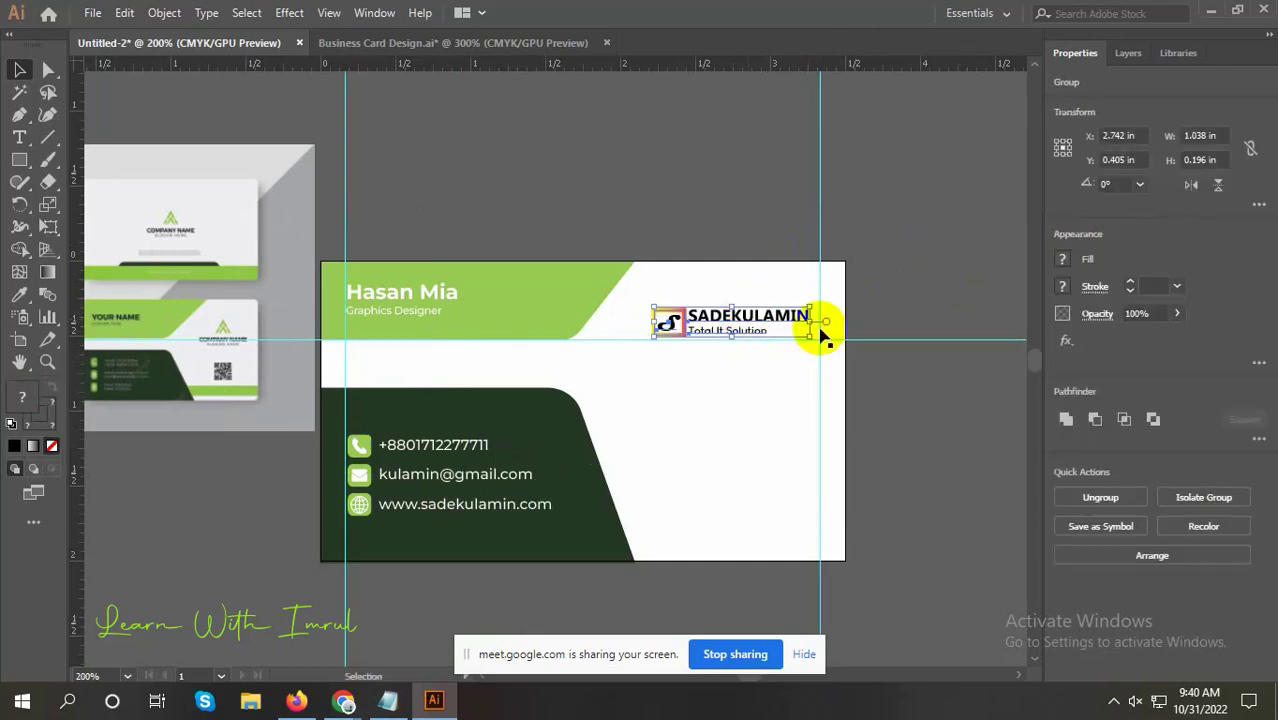
click(730, 163)
click(519, 45)
Carry the QR code group into Untitled-2 and drop it at the green card's lower right
click(678, 488)
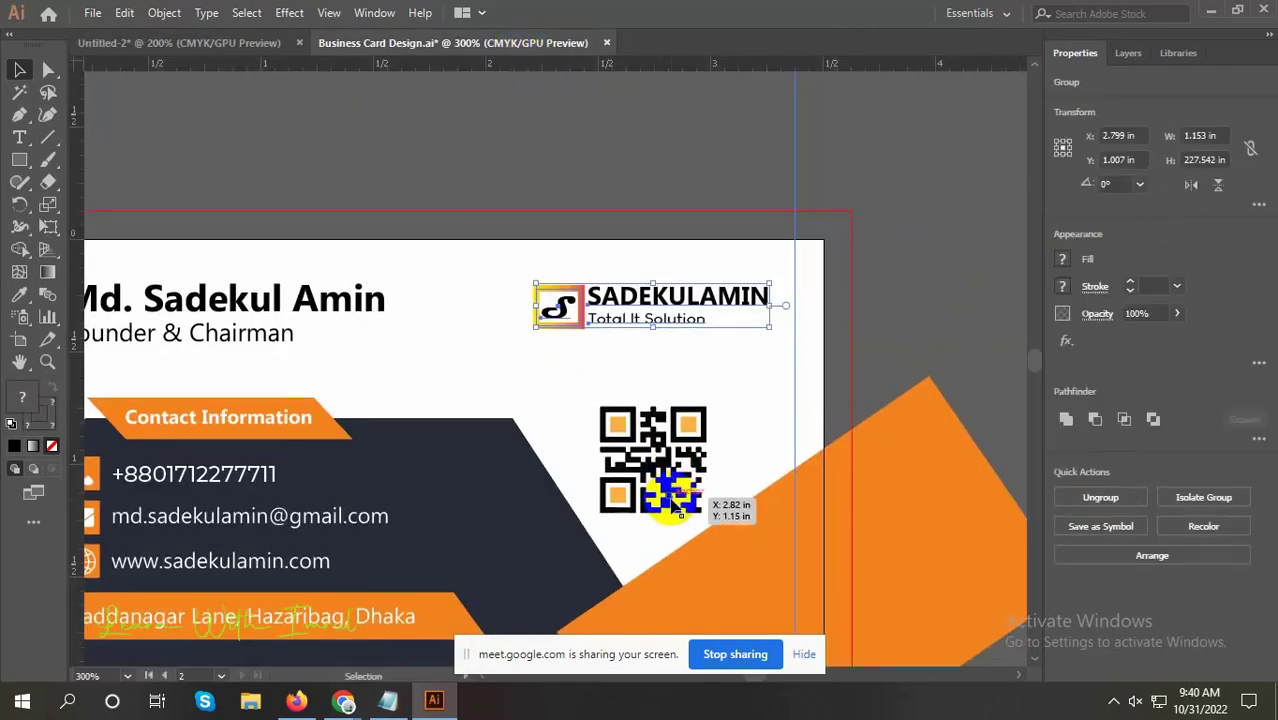
mouse_move(678, 492)
mouse_down()
mouse_move(245, 66)
mouse_move(271, 80)
mouse_up()
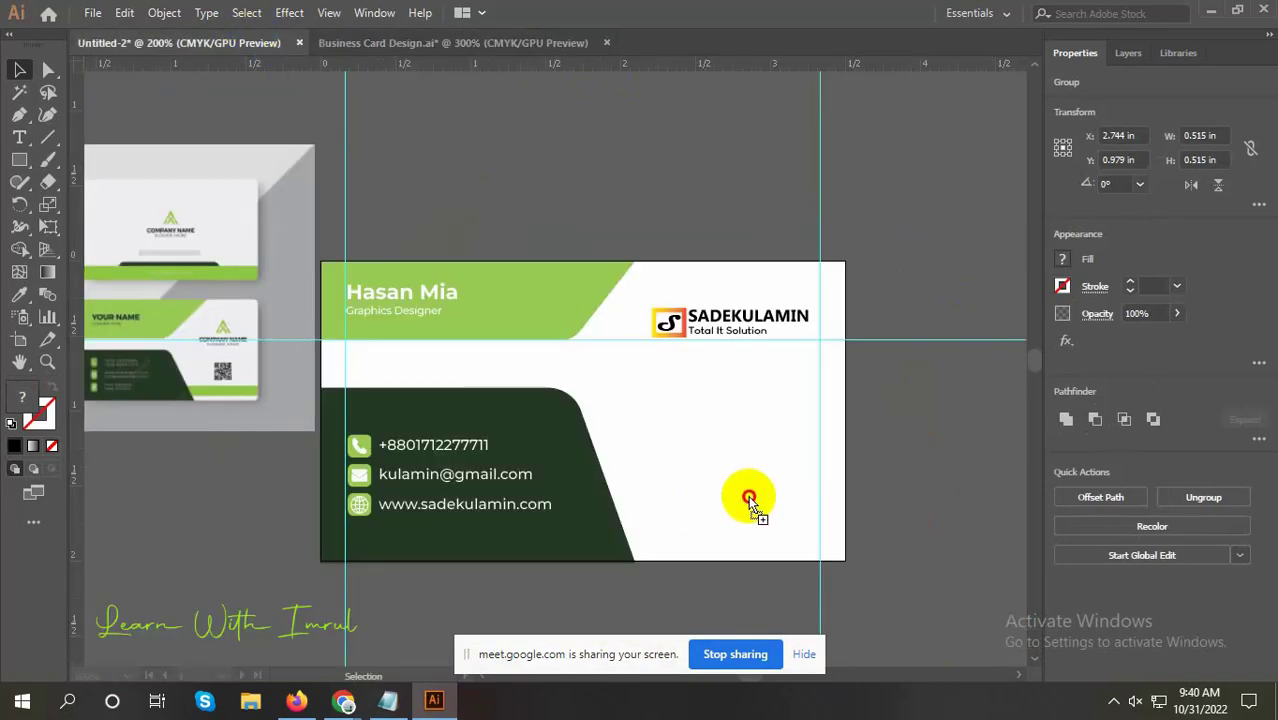
drag(748, 495, 760, 455)
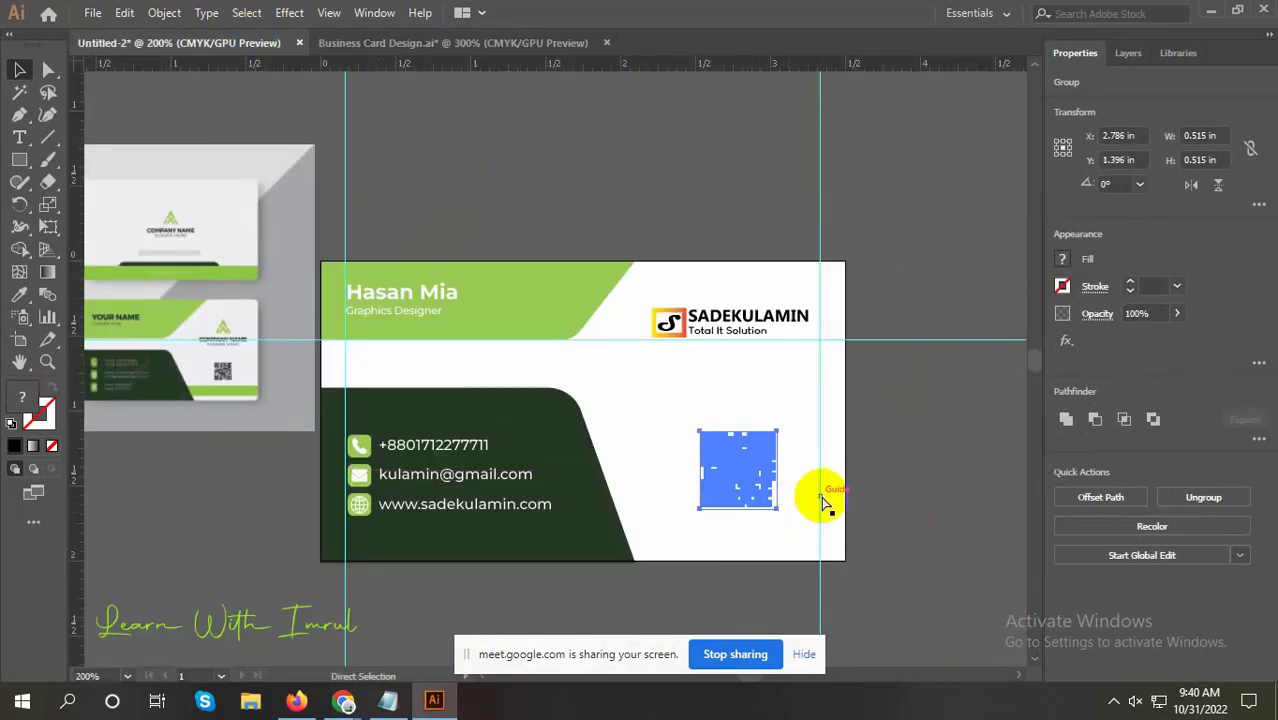
scroll(822, 503, down, 1)
scroll(826, 515, up, 2)
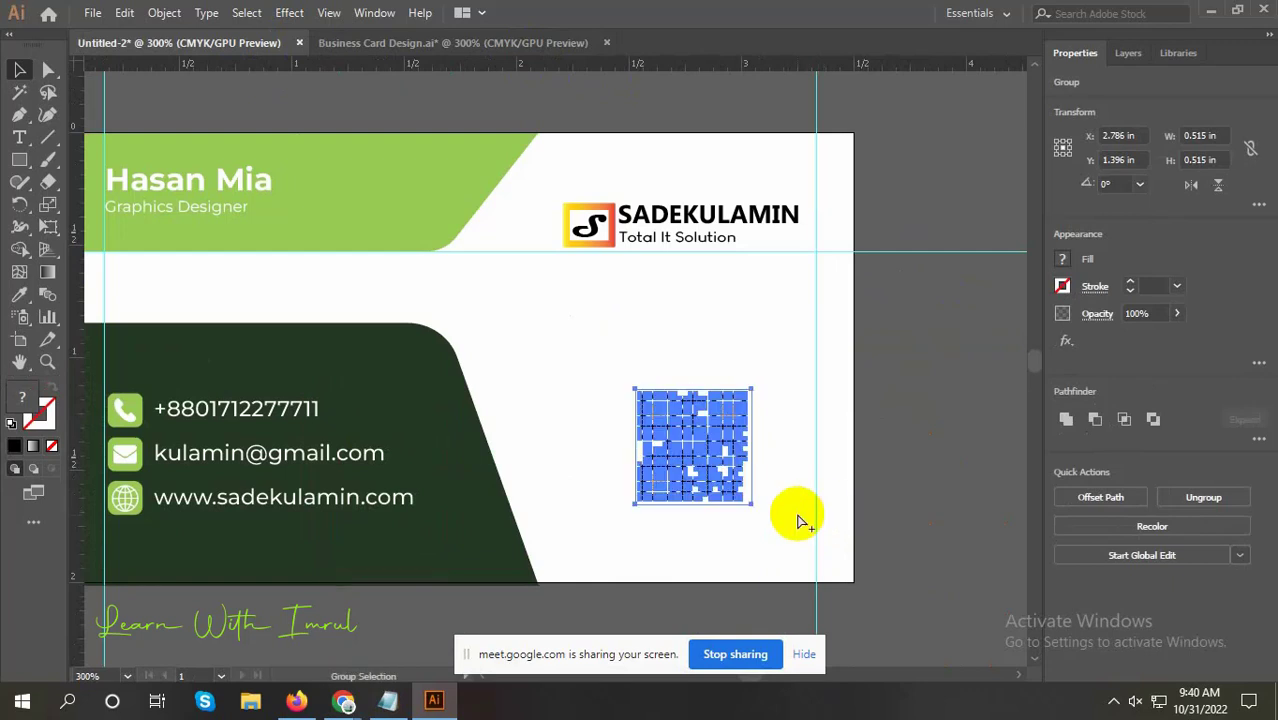
scroll(795, 516, down, 1)
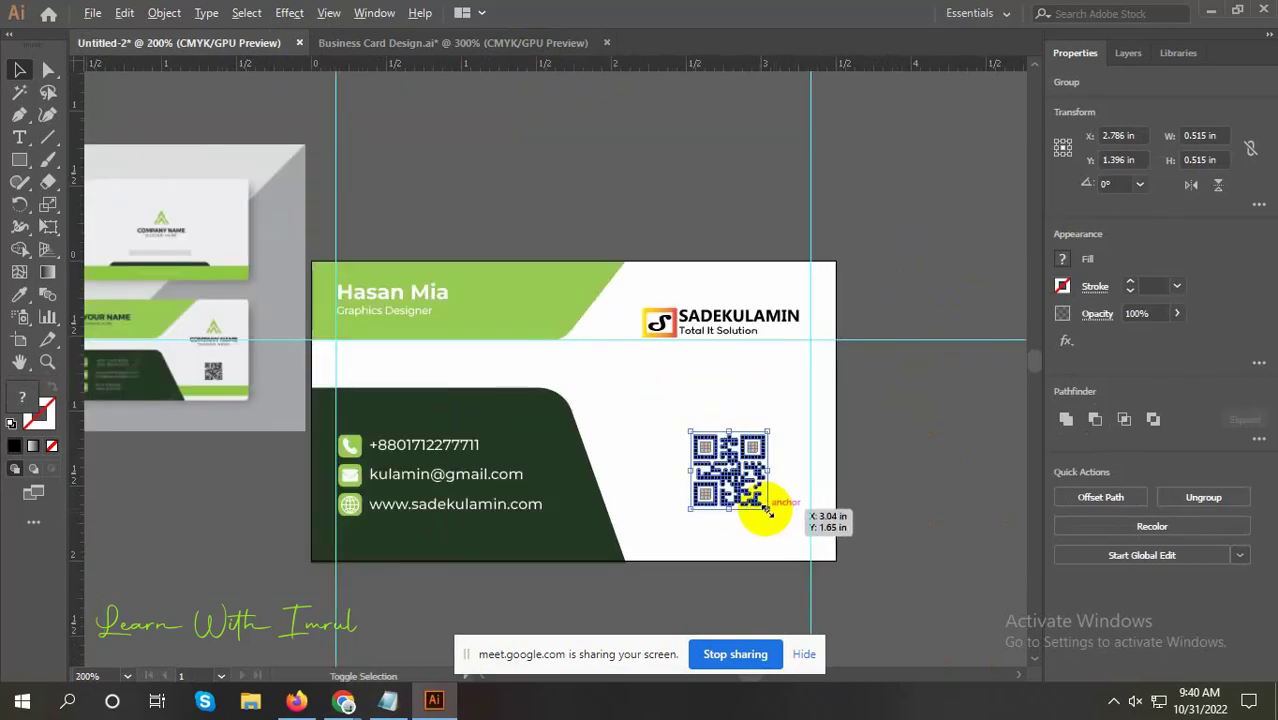
click(862, 519)
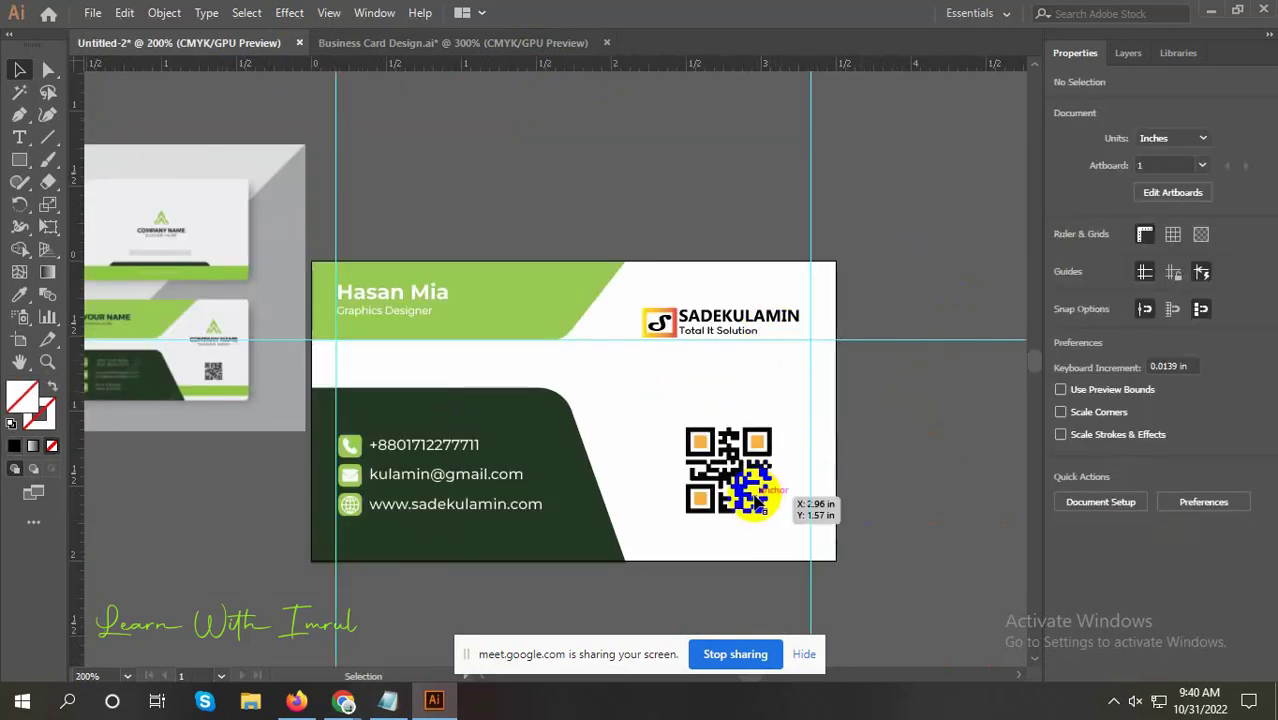
click(738, 470)
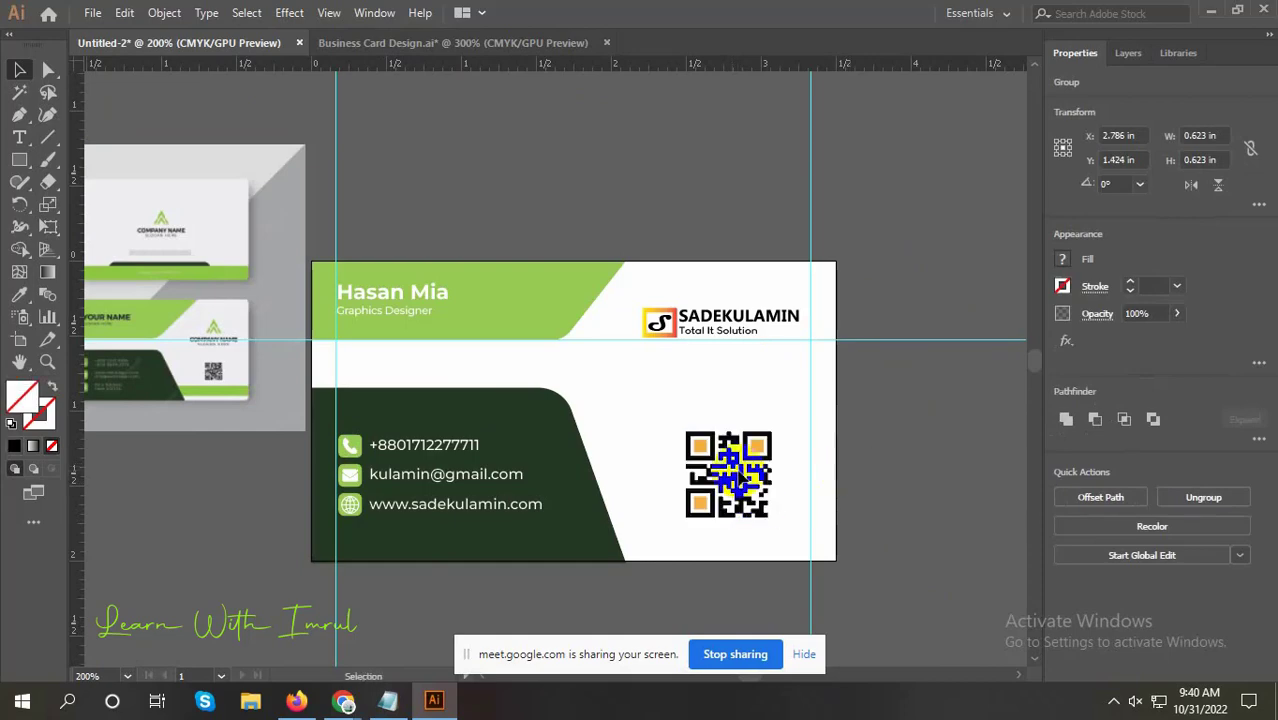
right_click(737, 476)
Ungroup the QR code and select its orange eye squares
click(775, 328)
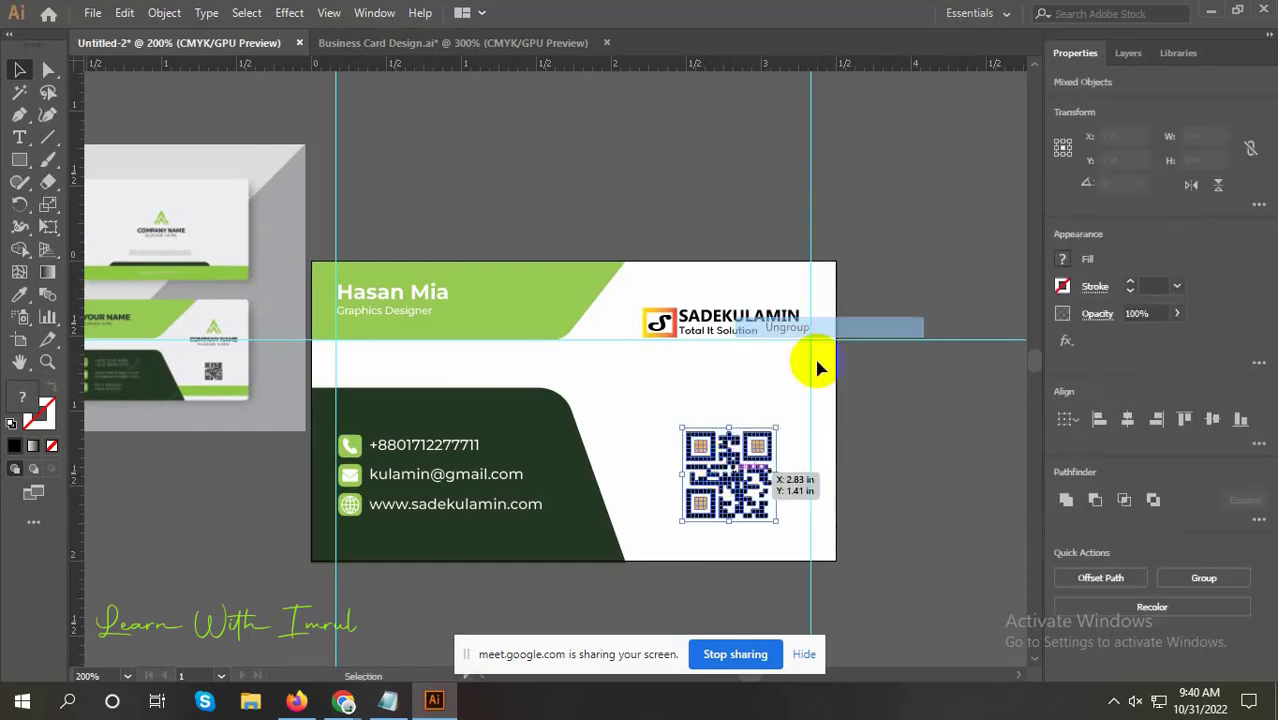
click(756, 498)
scroll(752, 492, up, 2)
click(765, 405)
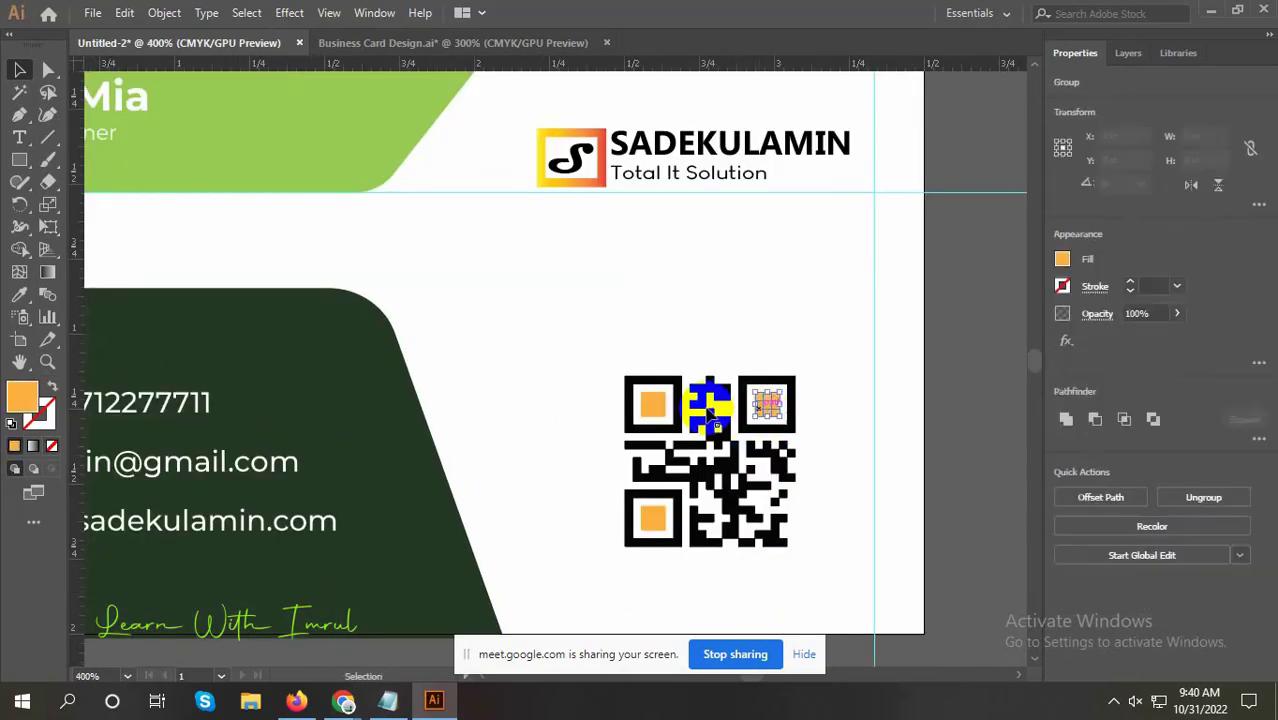
click(620, 392)
click(650, 401)
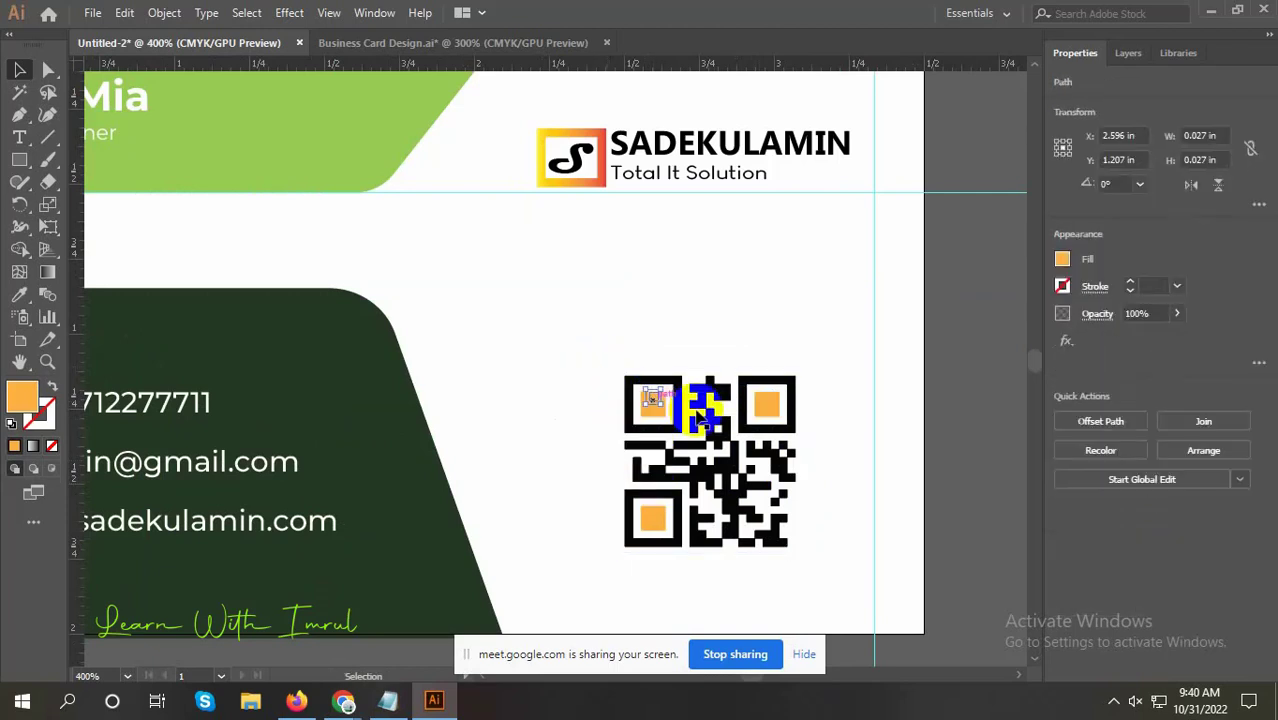
scroll(740, 414, up, 1)
scroll(748, 414, up, 1)
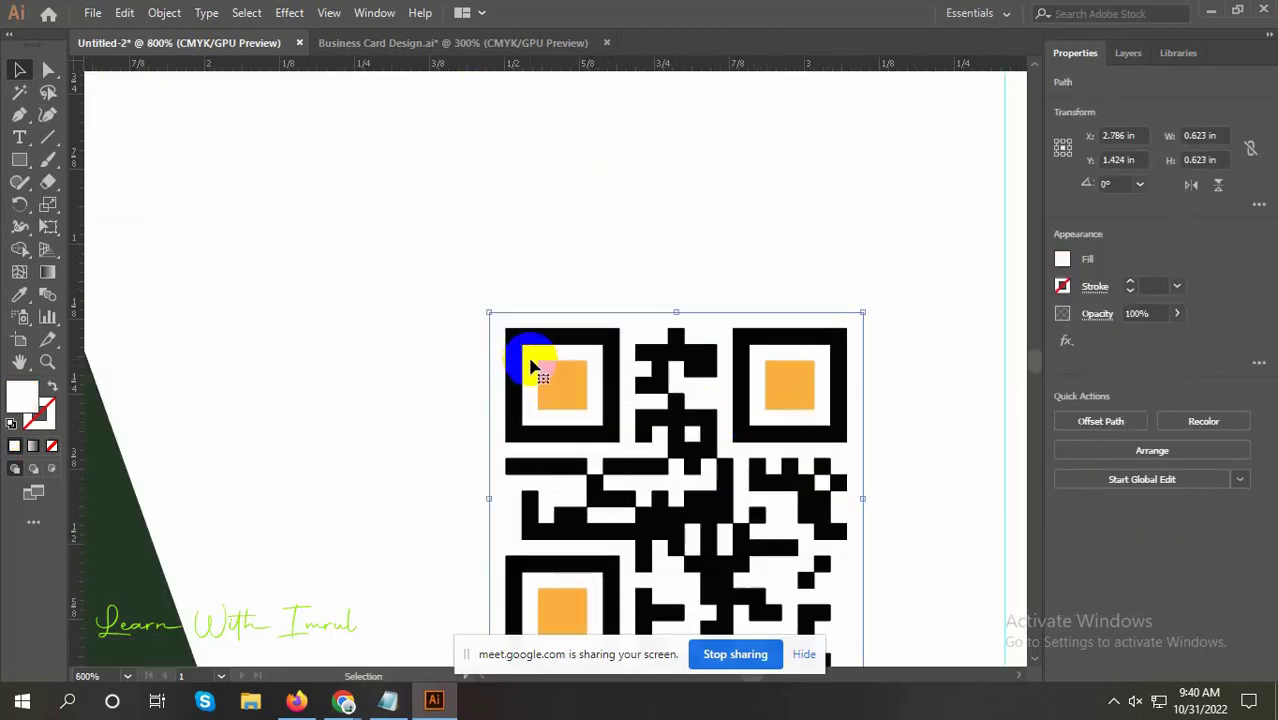
click(696, 258)
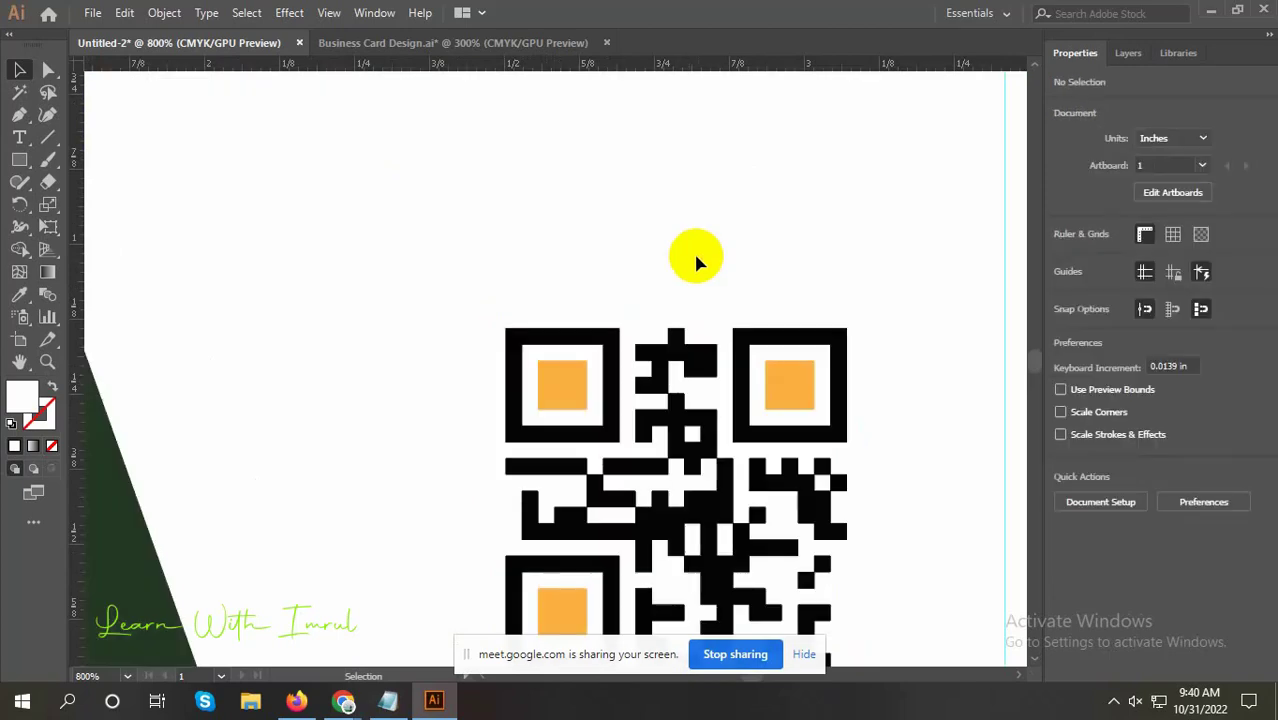
Recolour the top-right eye's orange inner square with the dark panel green
click(797, 393)
scroll(797, 393, down, 2)
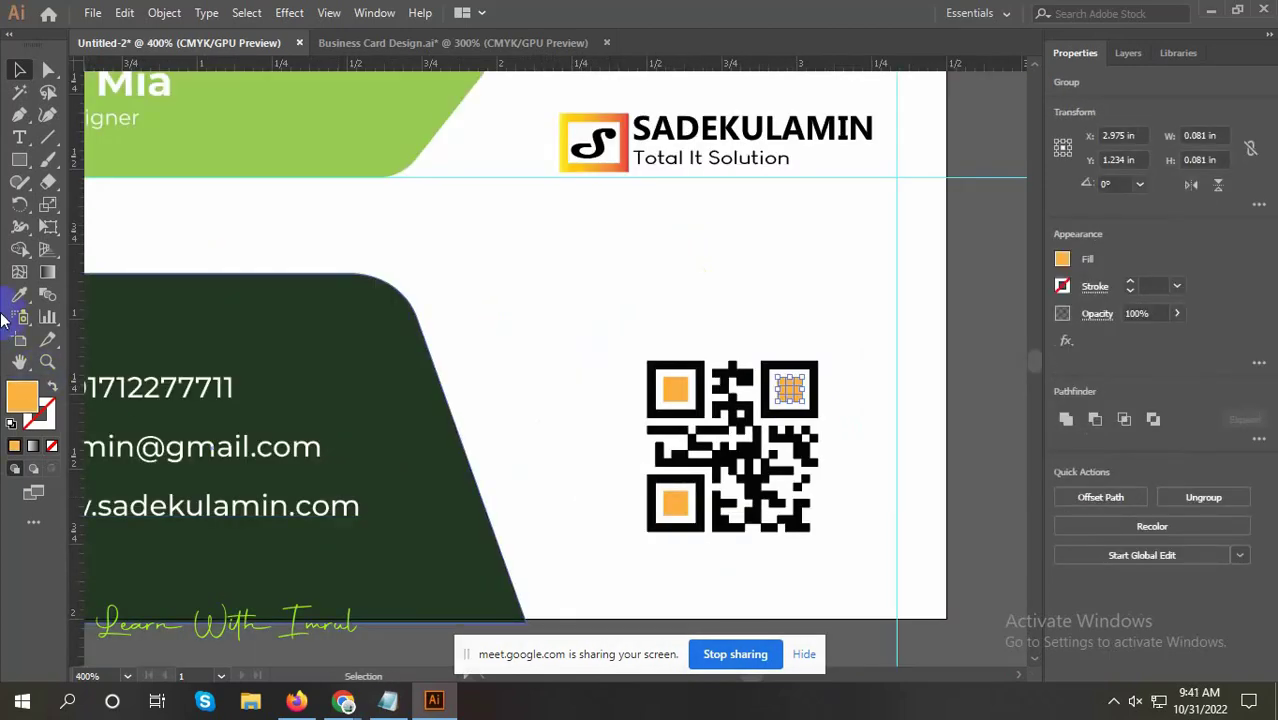
click(156, 317)
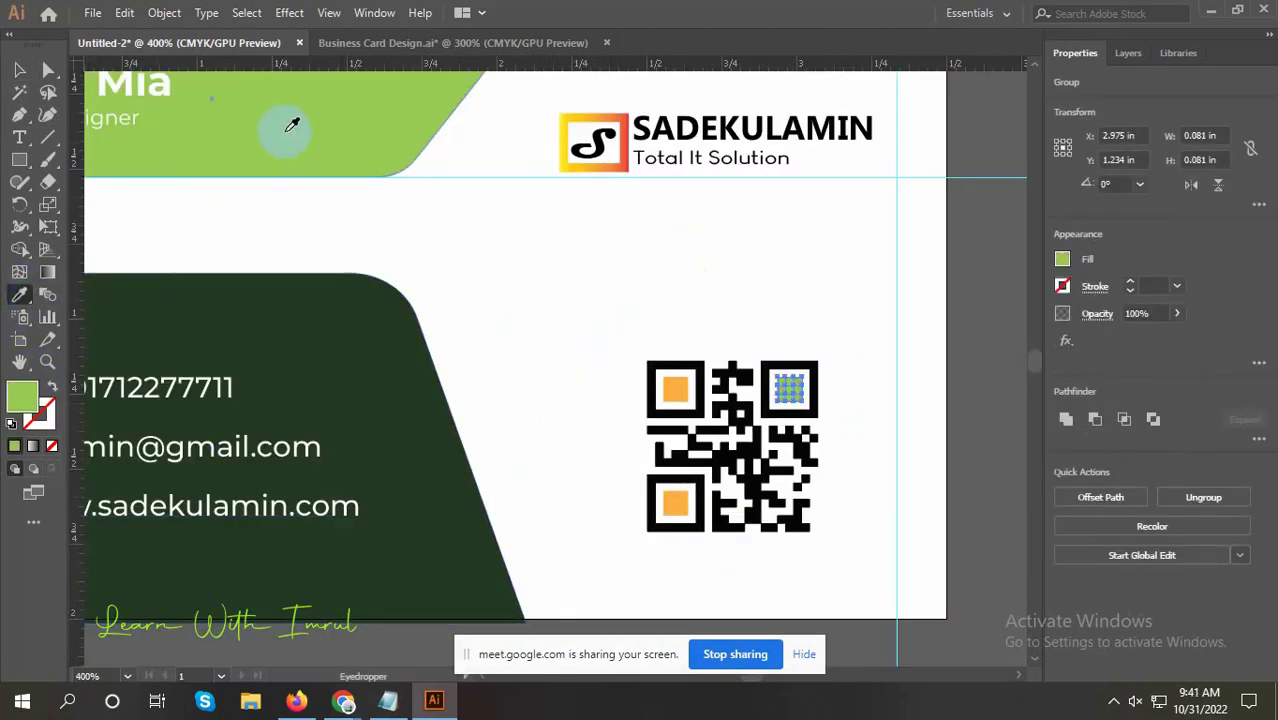
click(327, 337)
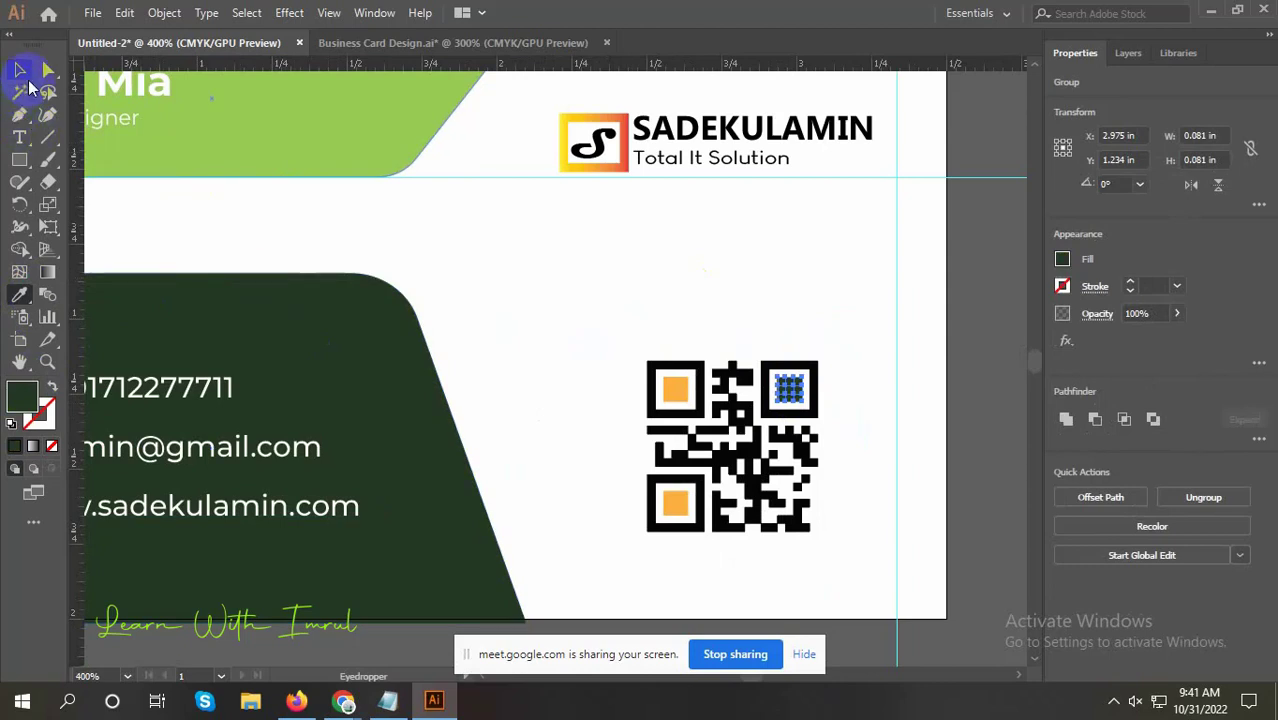
click(420, 268)
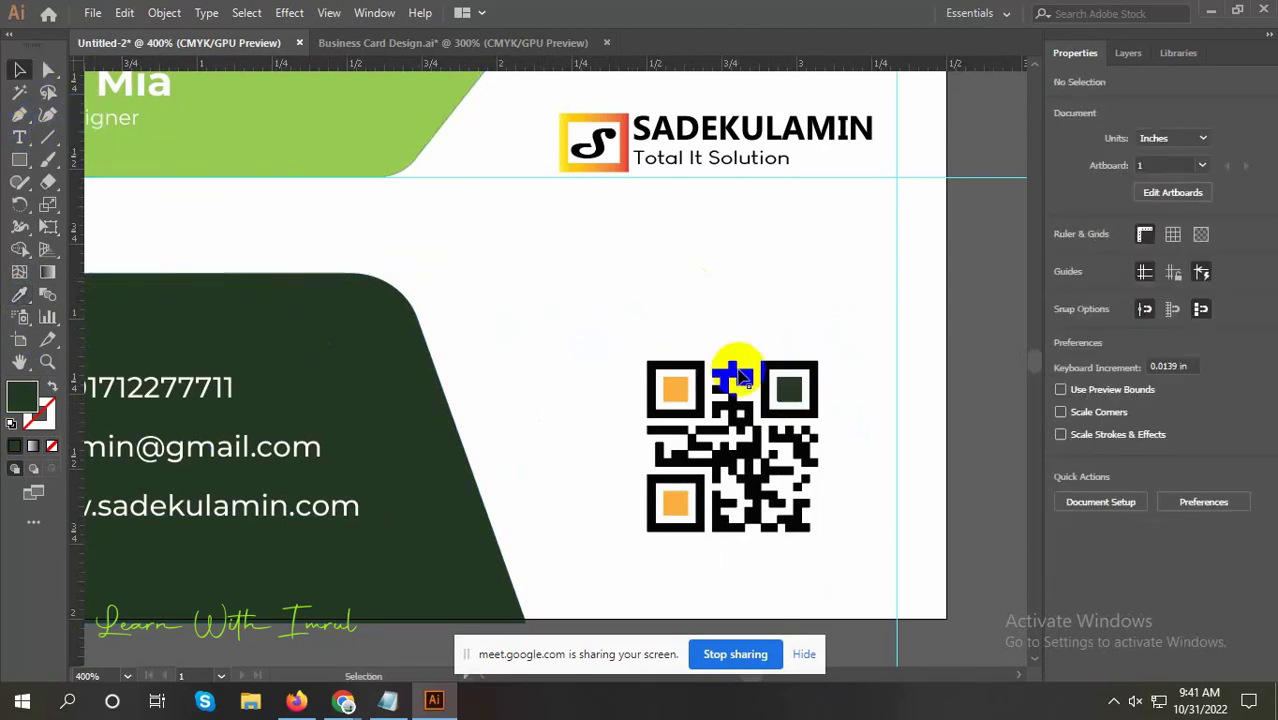
Fill the remaining two orange eye squares with the dark panel green
click(681, 396)
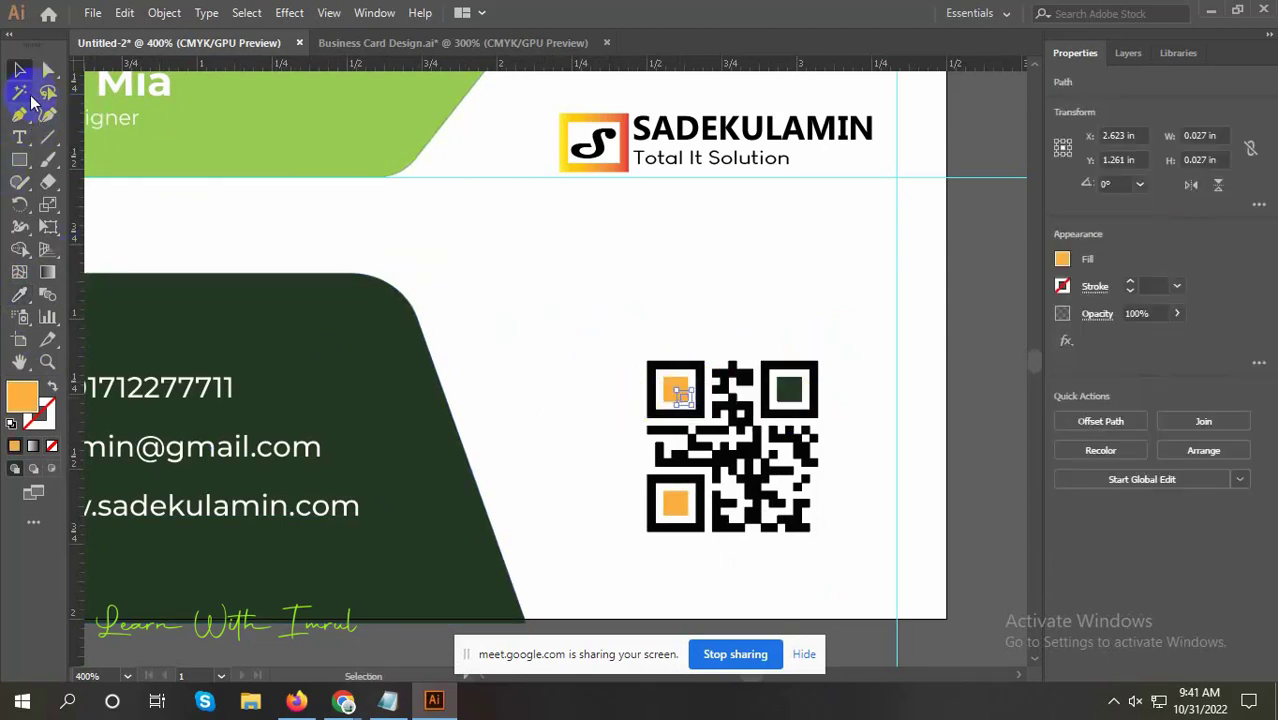
click(676, 388)
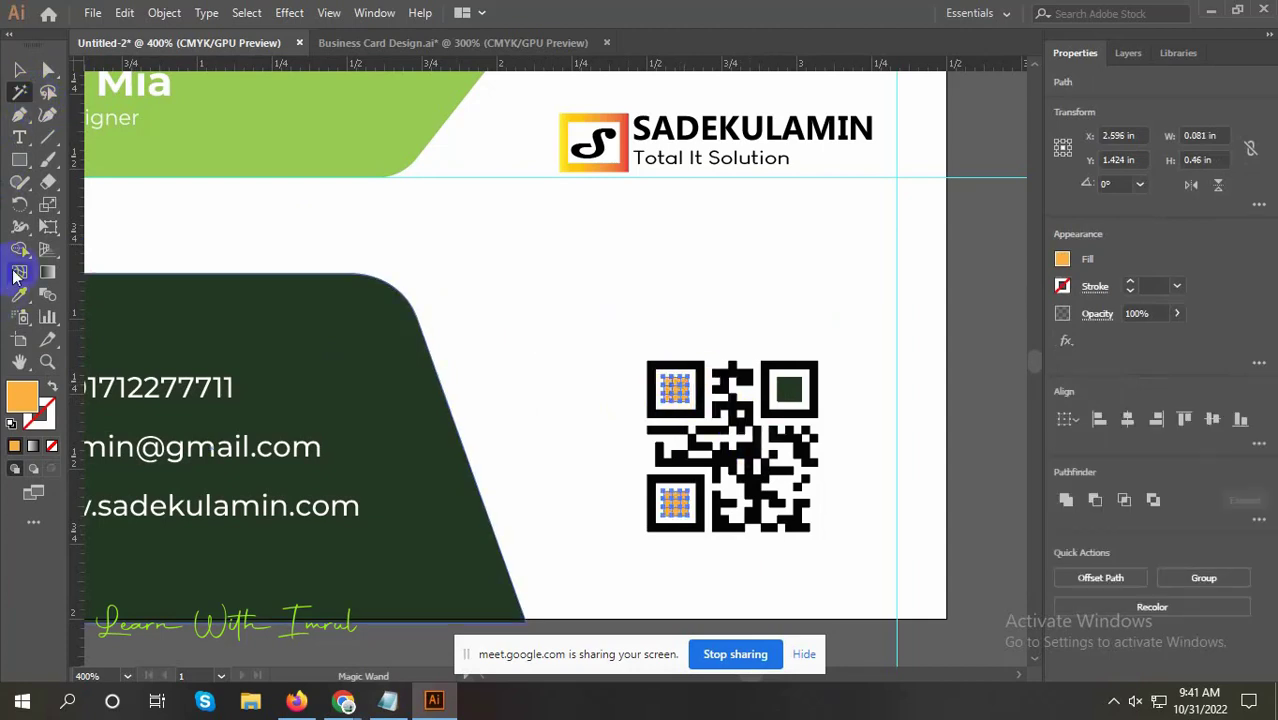
click(20, 294)
click(160, 308)
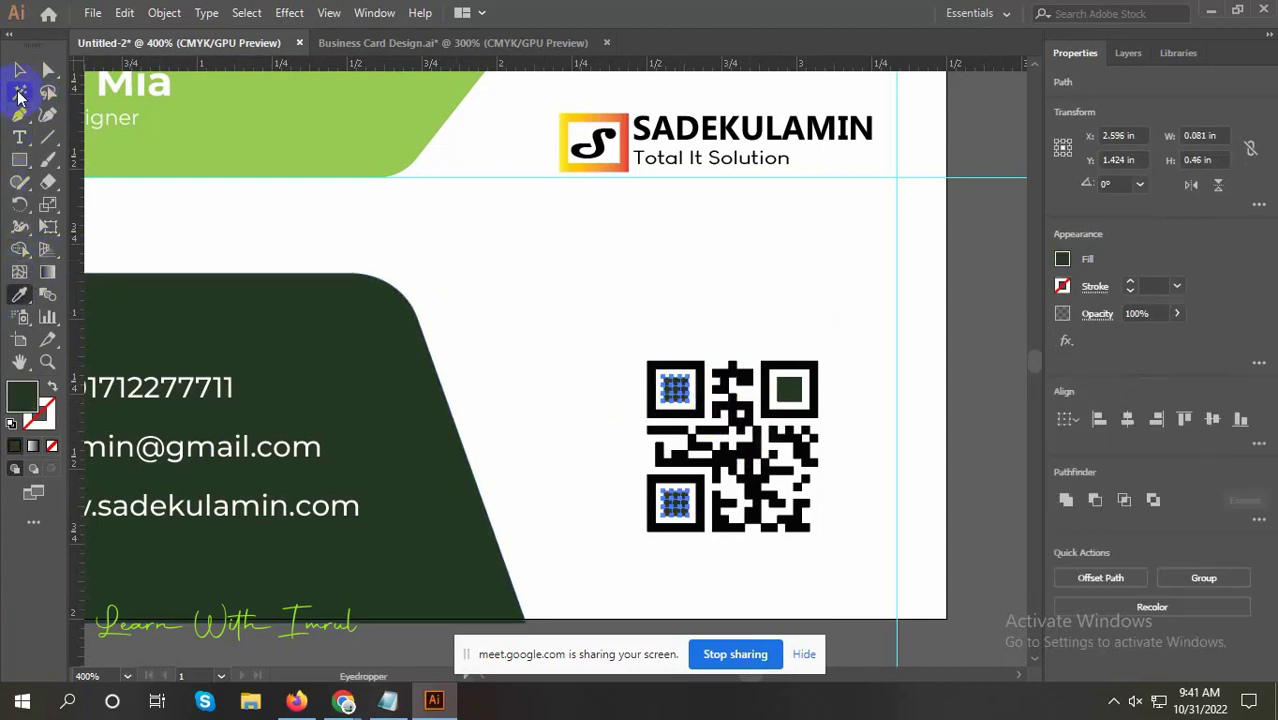
click(19, 69)
drag(590, 335, 880, 550)
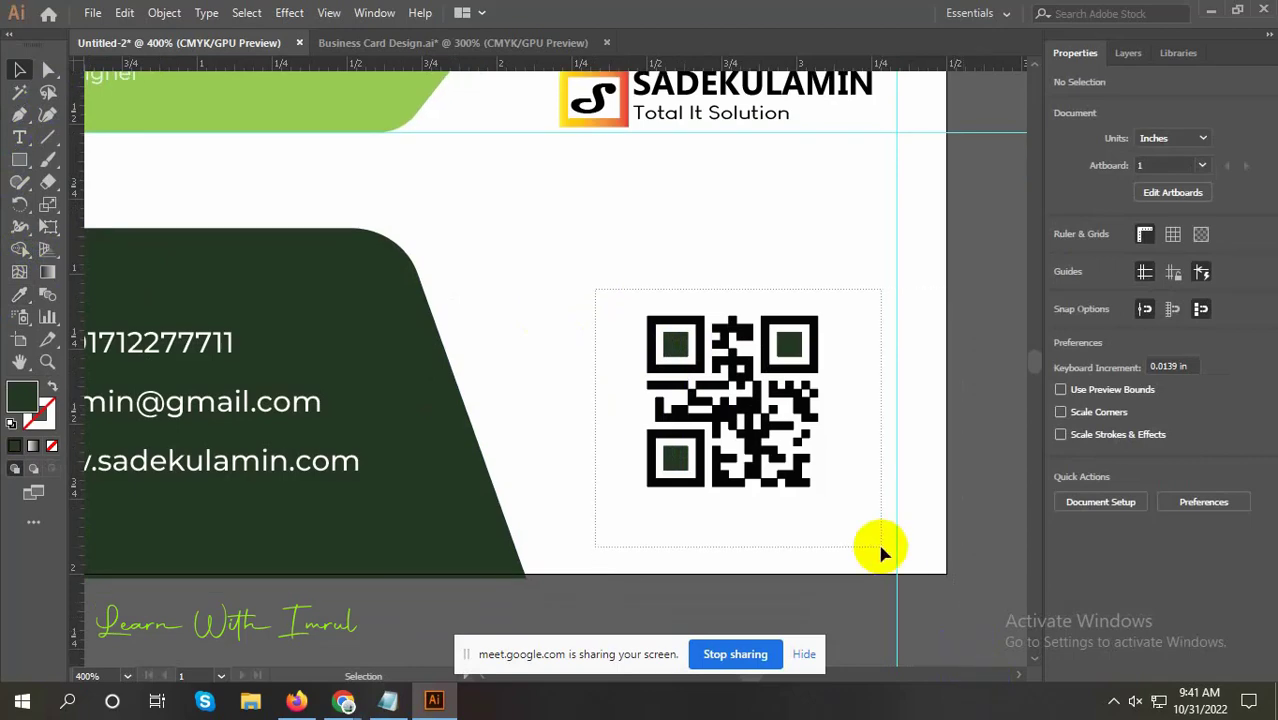
click(985, 390)
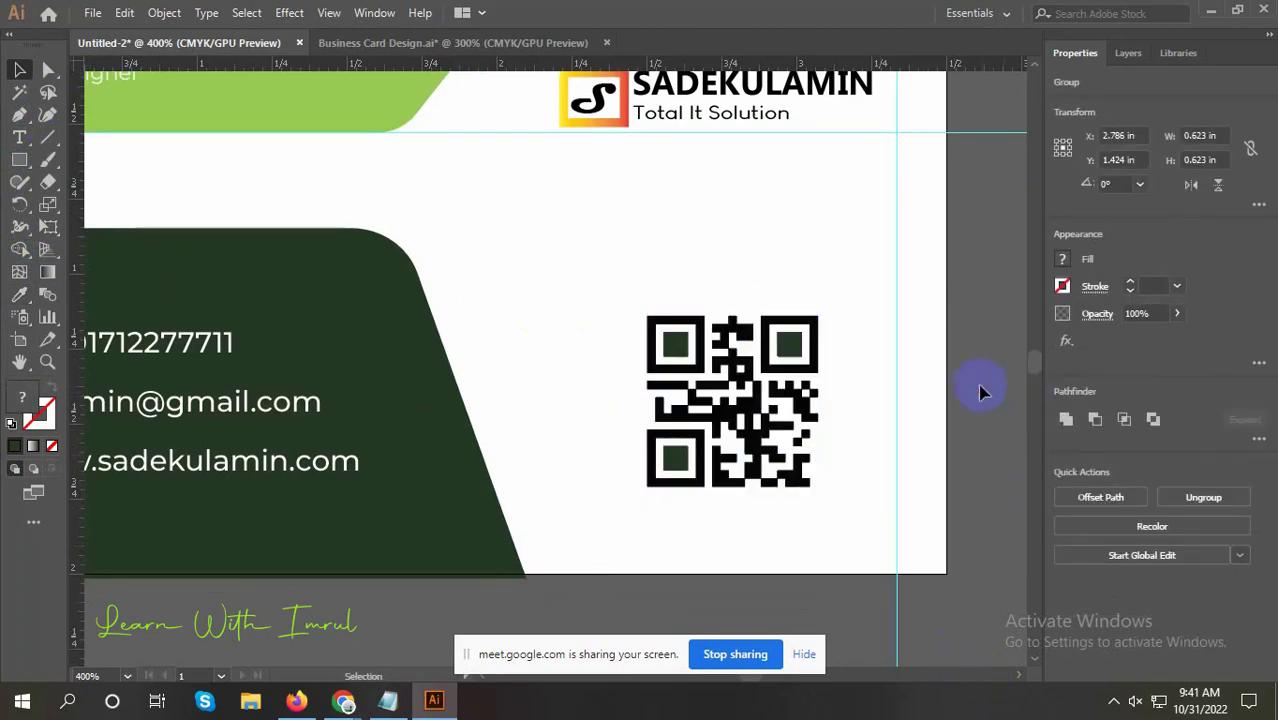
Slightly enlarge the QR code from its corner to about 0.624 in square
scroll(772, 370, down, 3)
scroll(776, 366, down, 1)
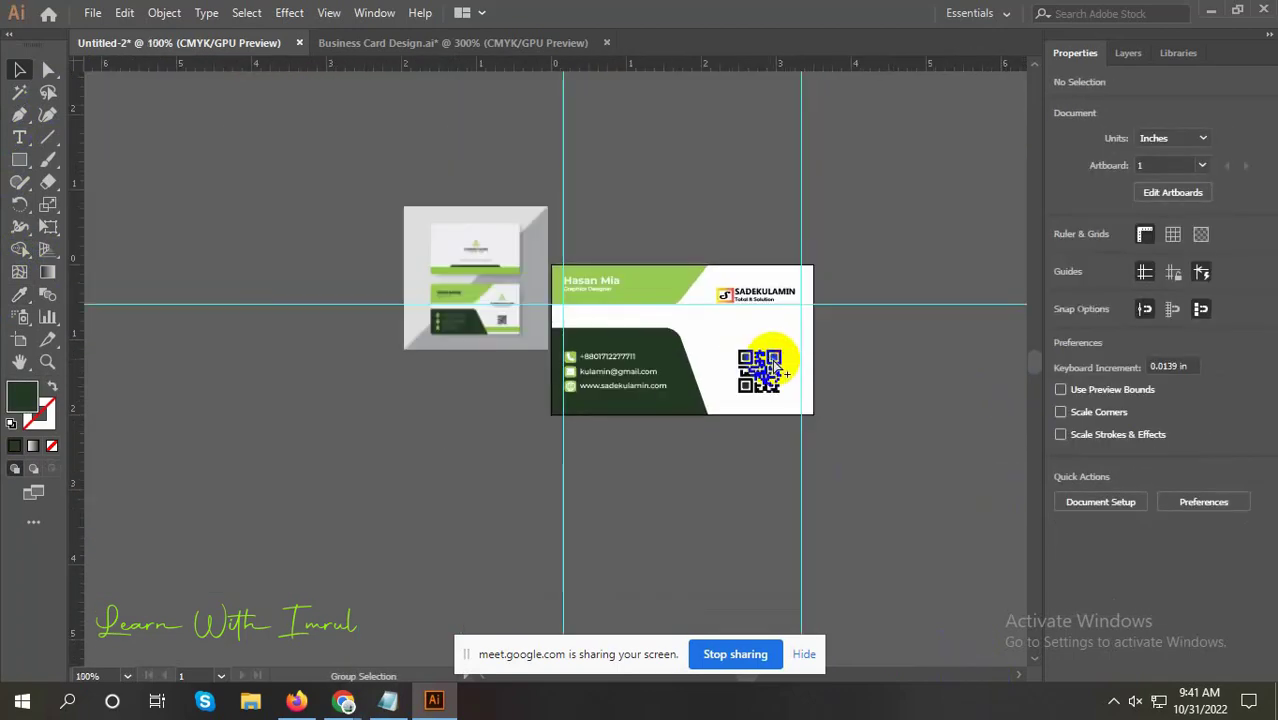
scroll(779, 367, up, 1)
click(780, 395)
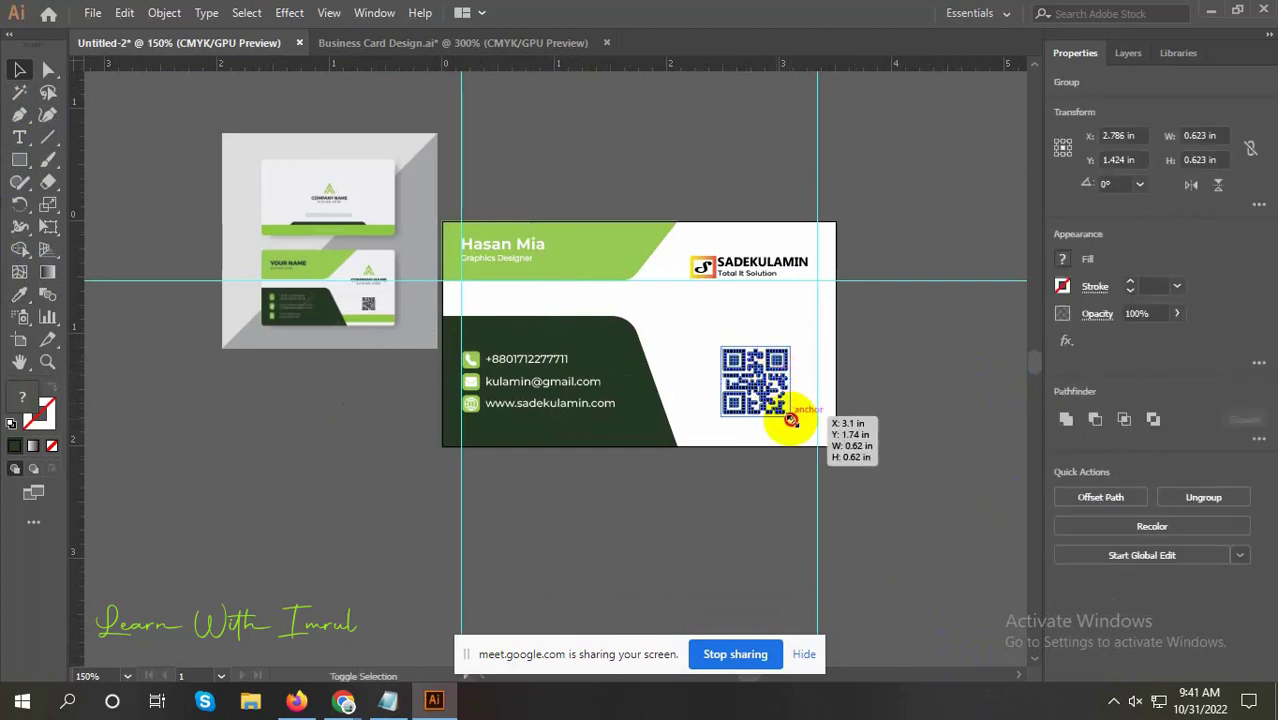
drag(791, 420, 797, 421)
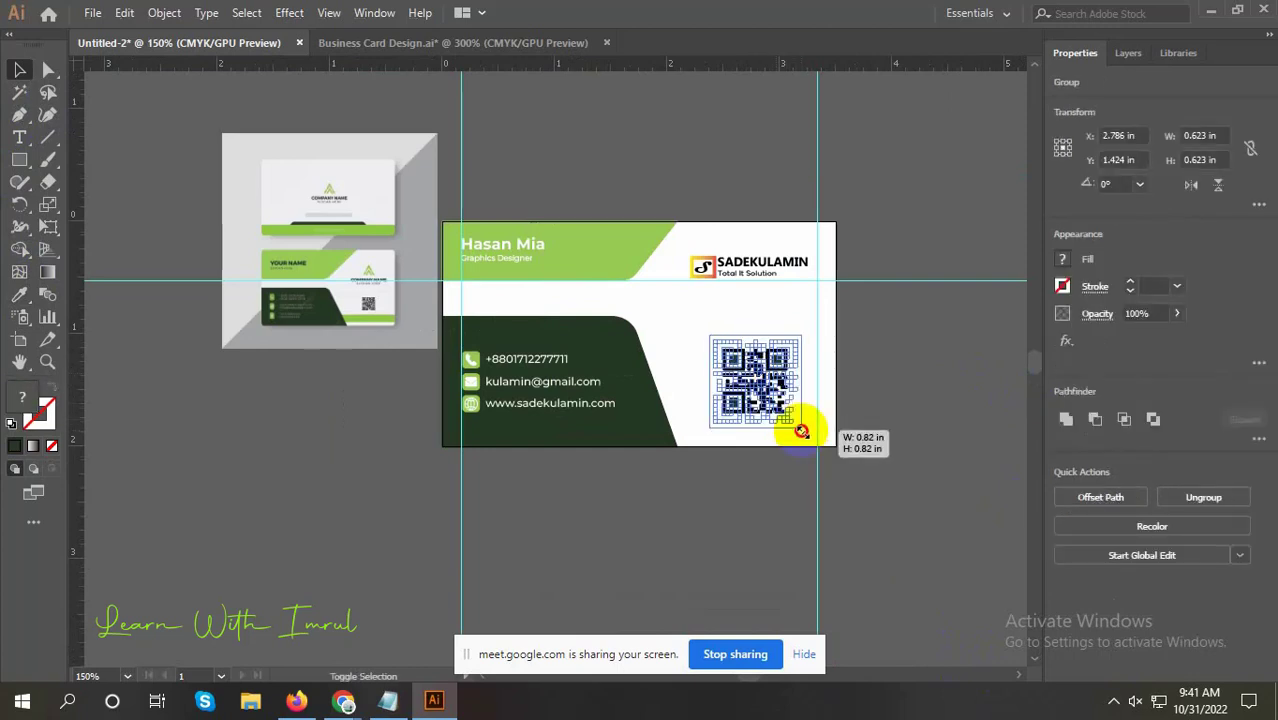
click(924, 348)
scroll(758, 272, up, 1)
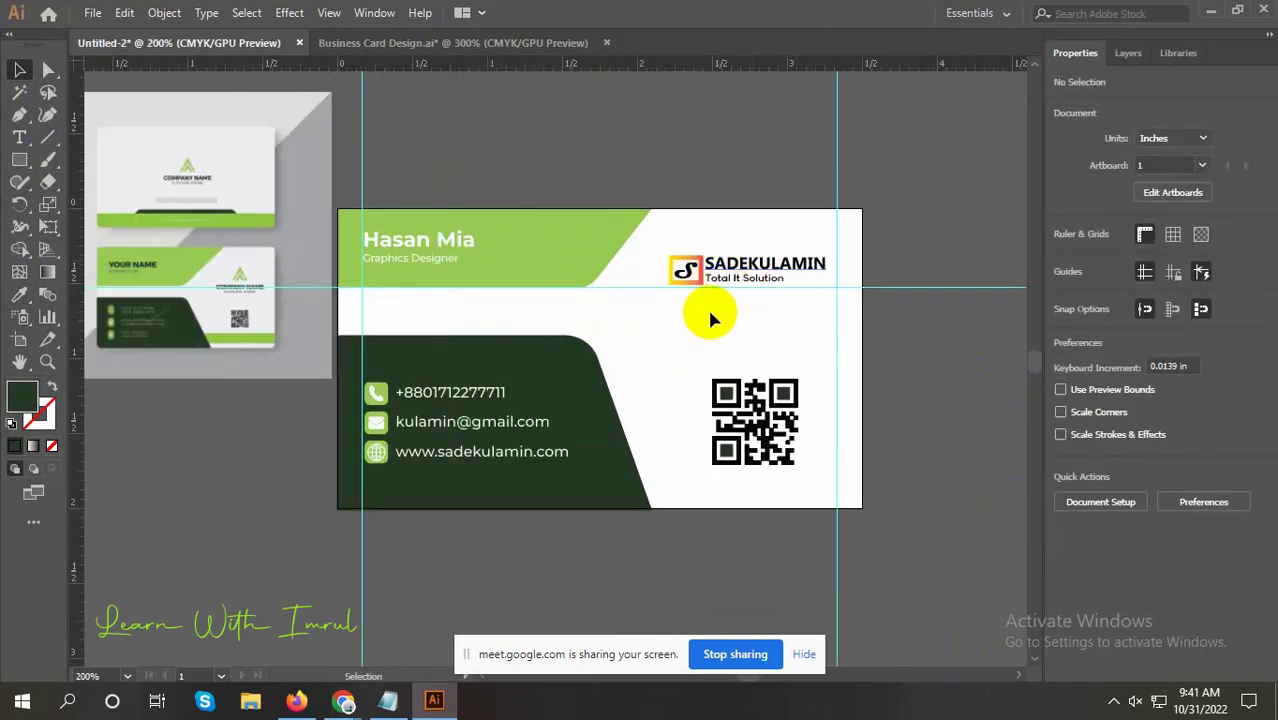
scroll(713, 314, right, 1)
scroll(697, 316, down, 1)
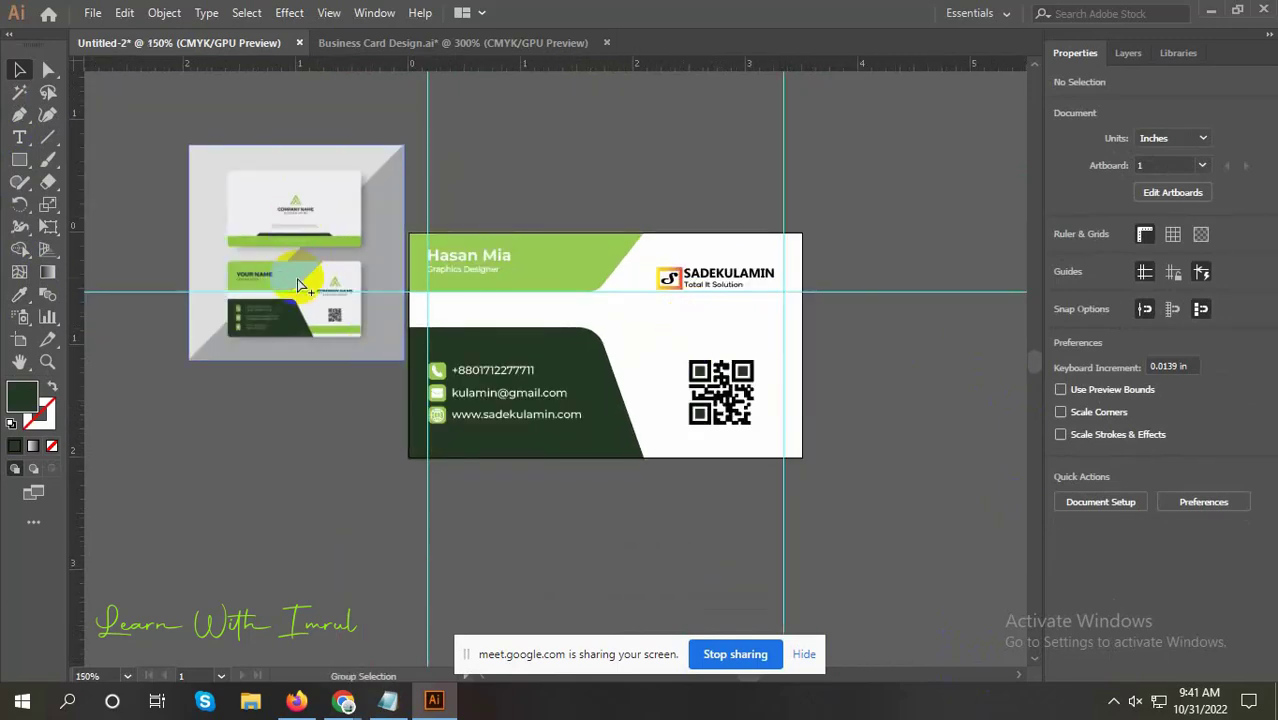
scroll(336, 291, up, 4)
scroll(336, 263, down, 1)
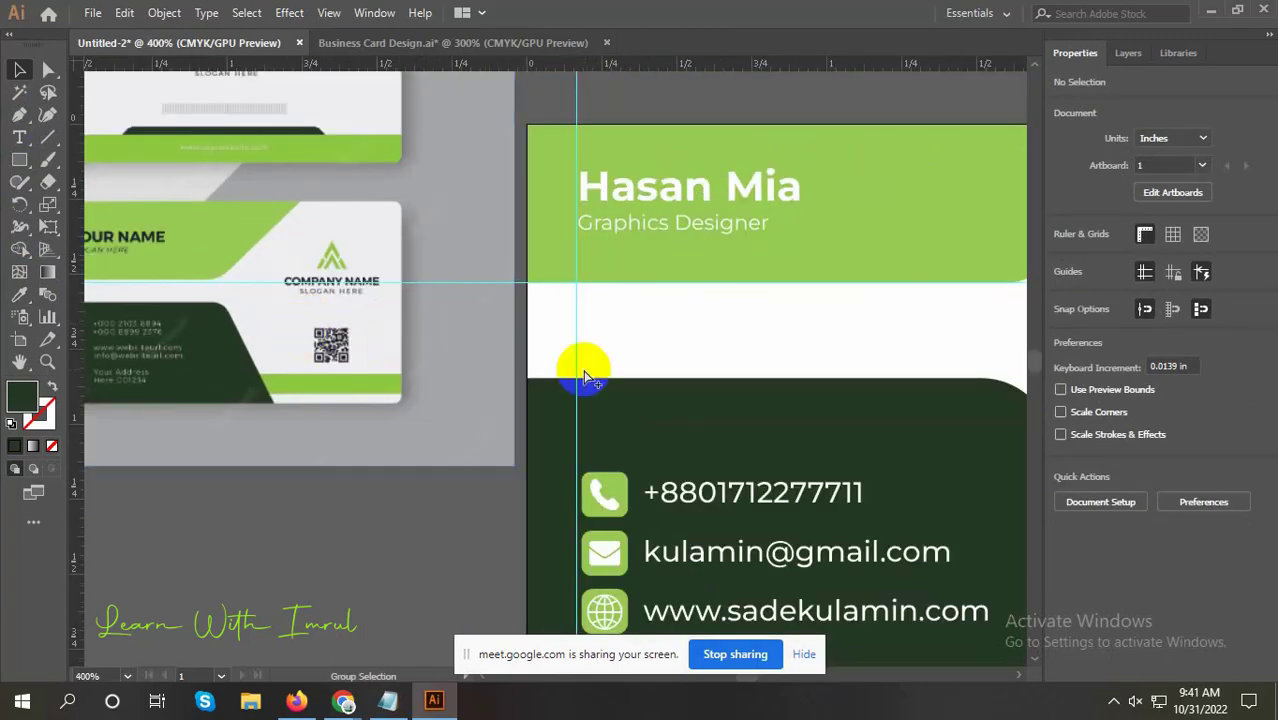
scroll(662, 365, down, 2)
scroll(880, 310, down, 2)
scroll(840, 310, up, 1)
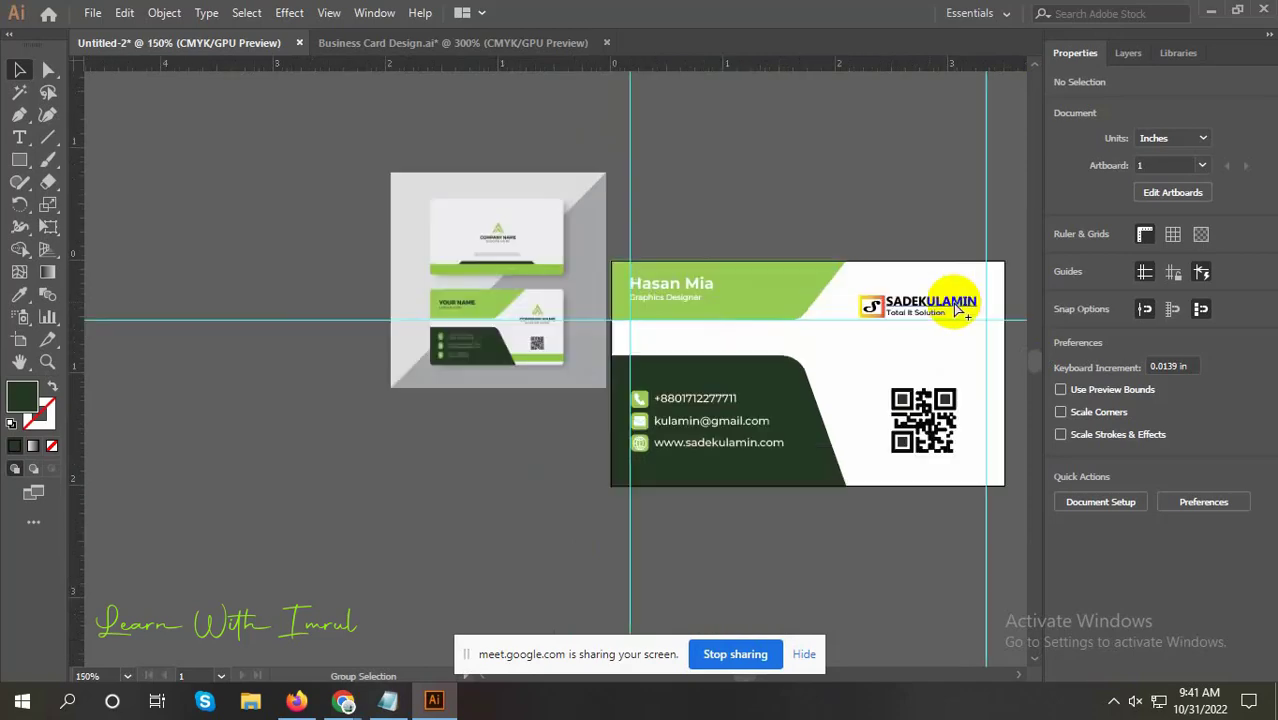
scroll(750, 274, up, 2)
scroll(727, 265, down, 1)
Start opening a file and browse the GD (D:) drive's logo and client folders
click(92, 12)
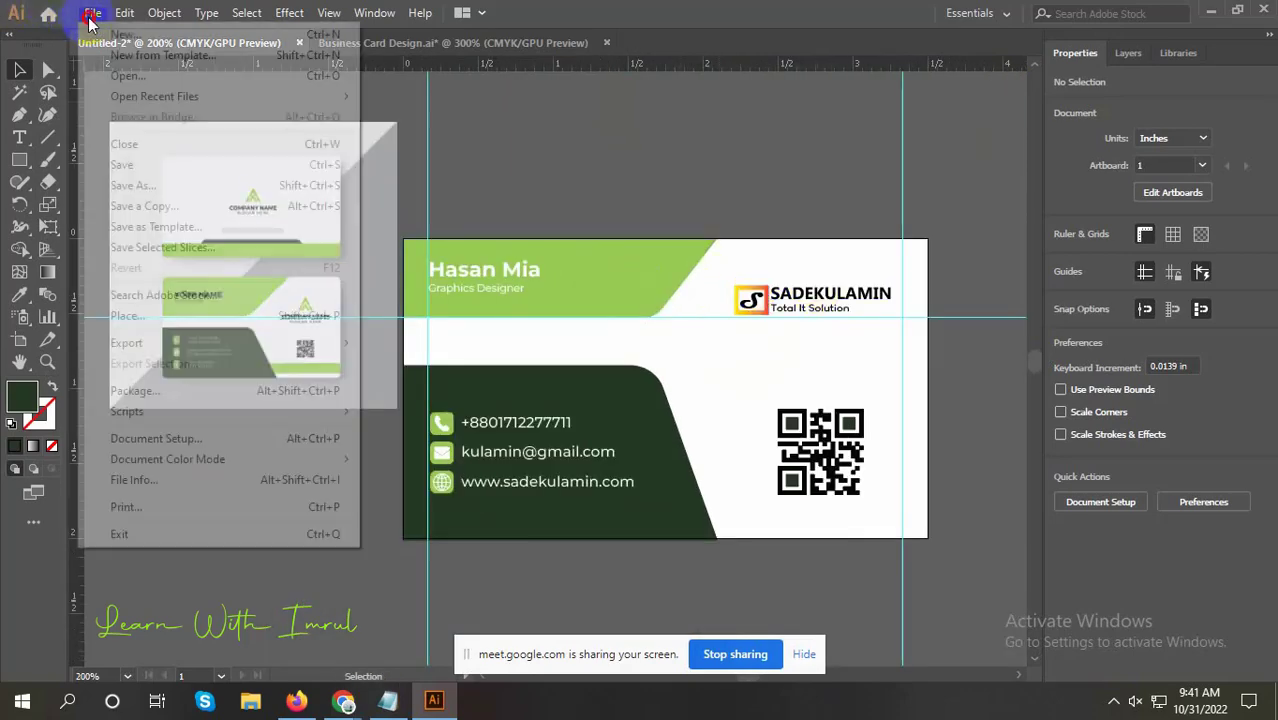
click(124, 77)
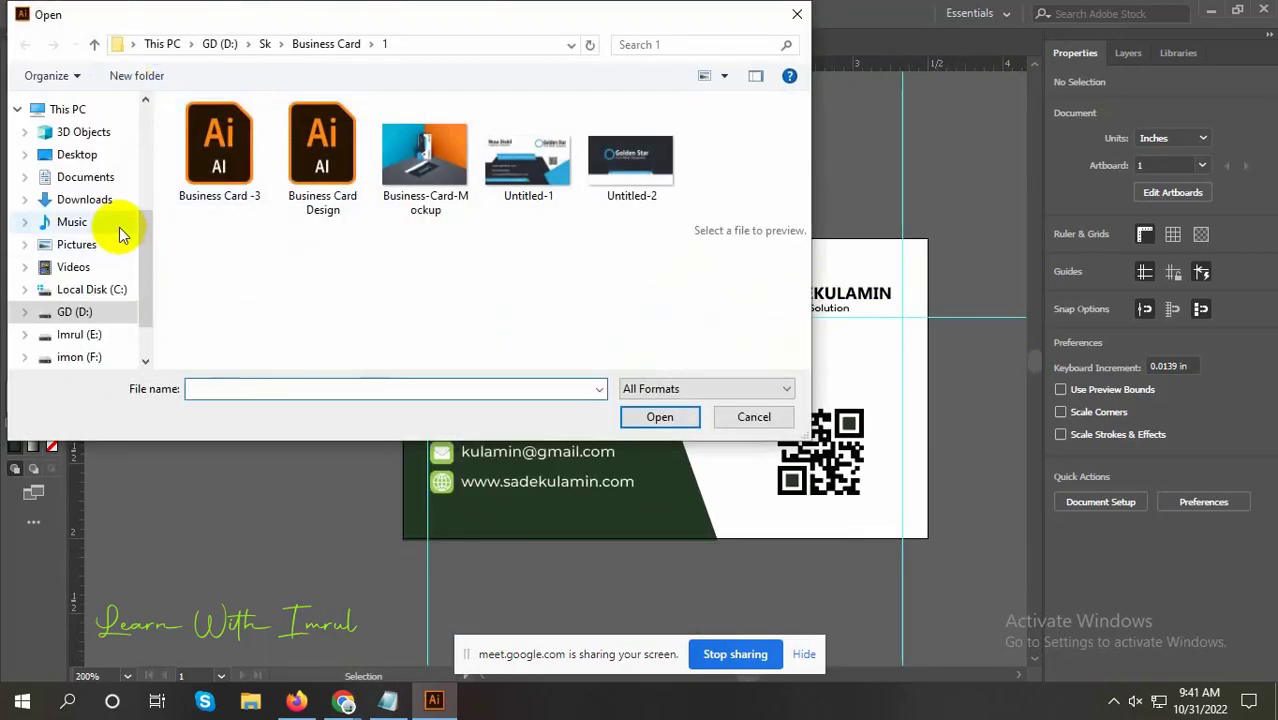
scroll(108, 290, down, 1)
click(96, 286)
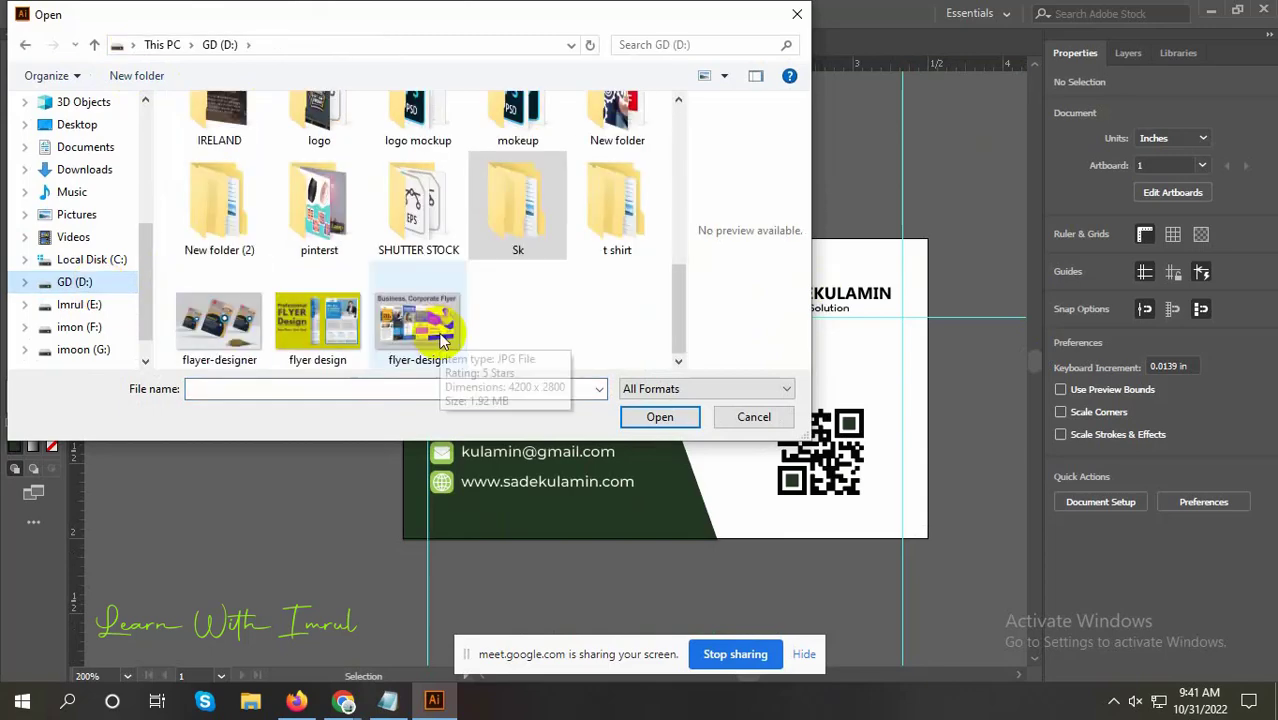
scroll(440, 335, up, 3)
scroll(270, 245, down, 2)
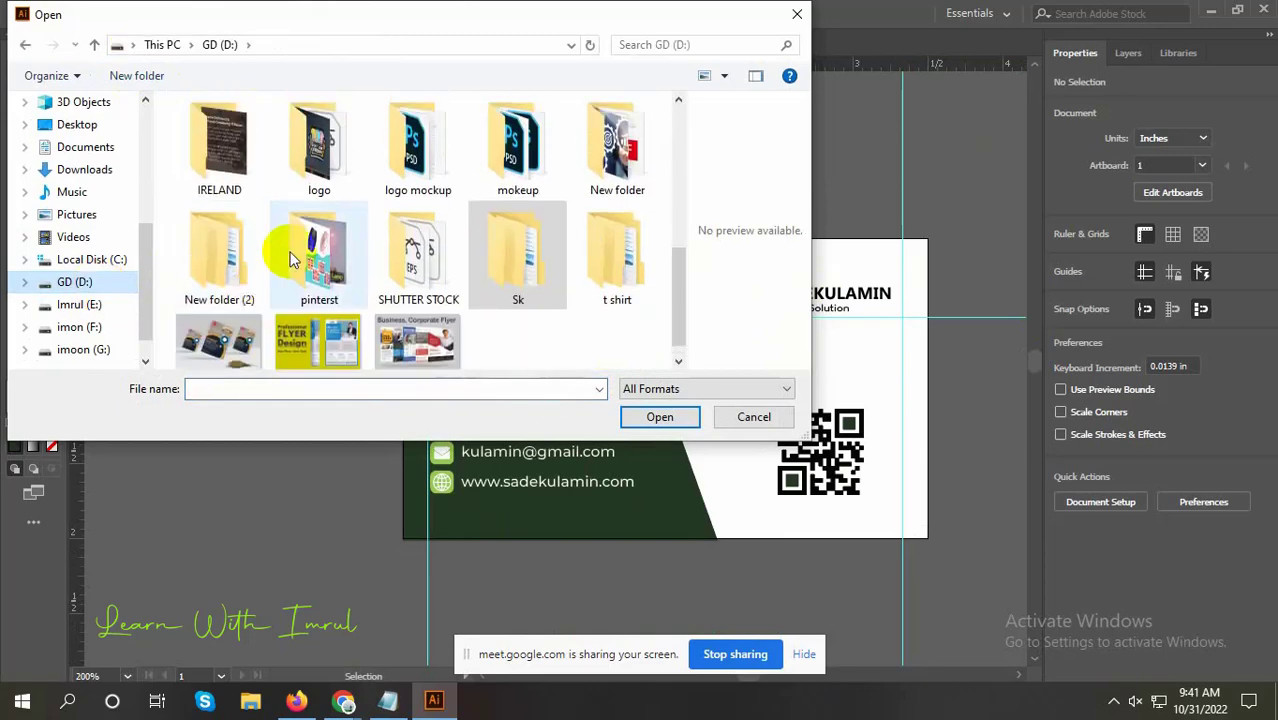
scroll(292, 258, up, 2)
double_click(309, 230)
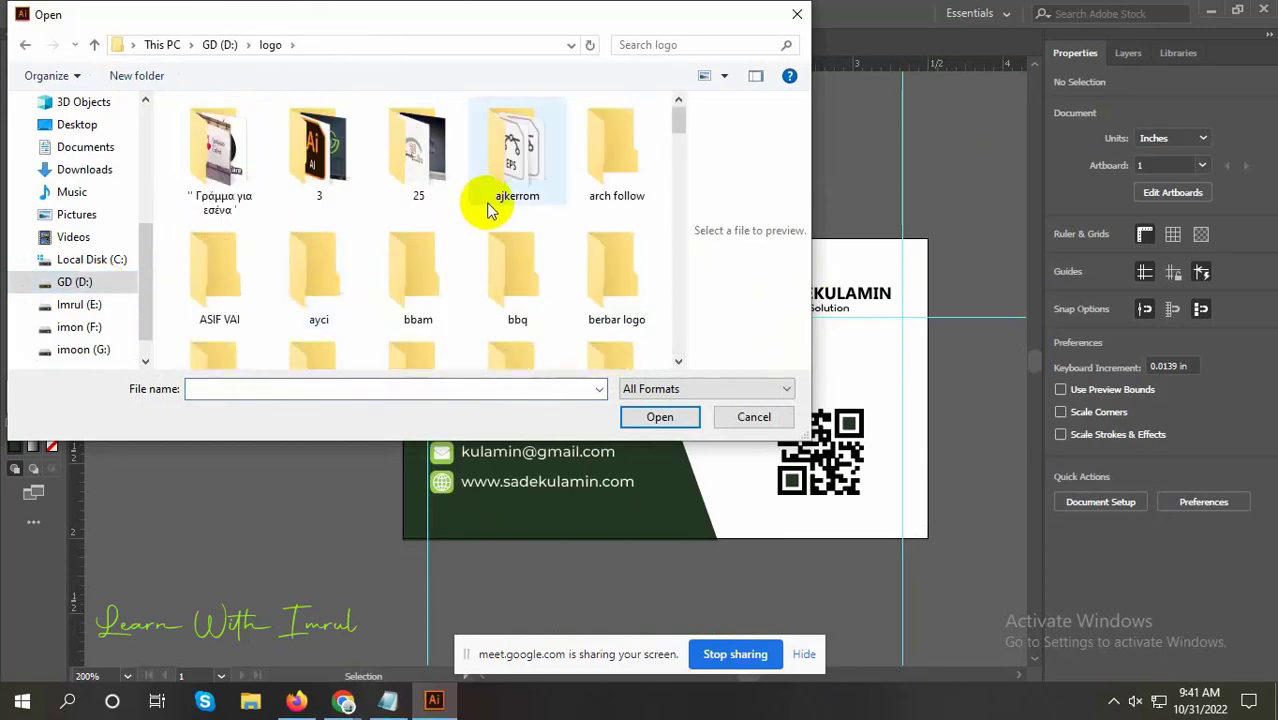
scroll(490, 210, down, 3)
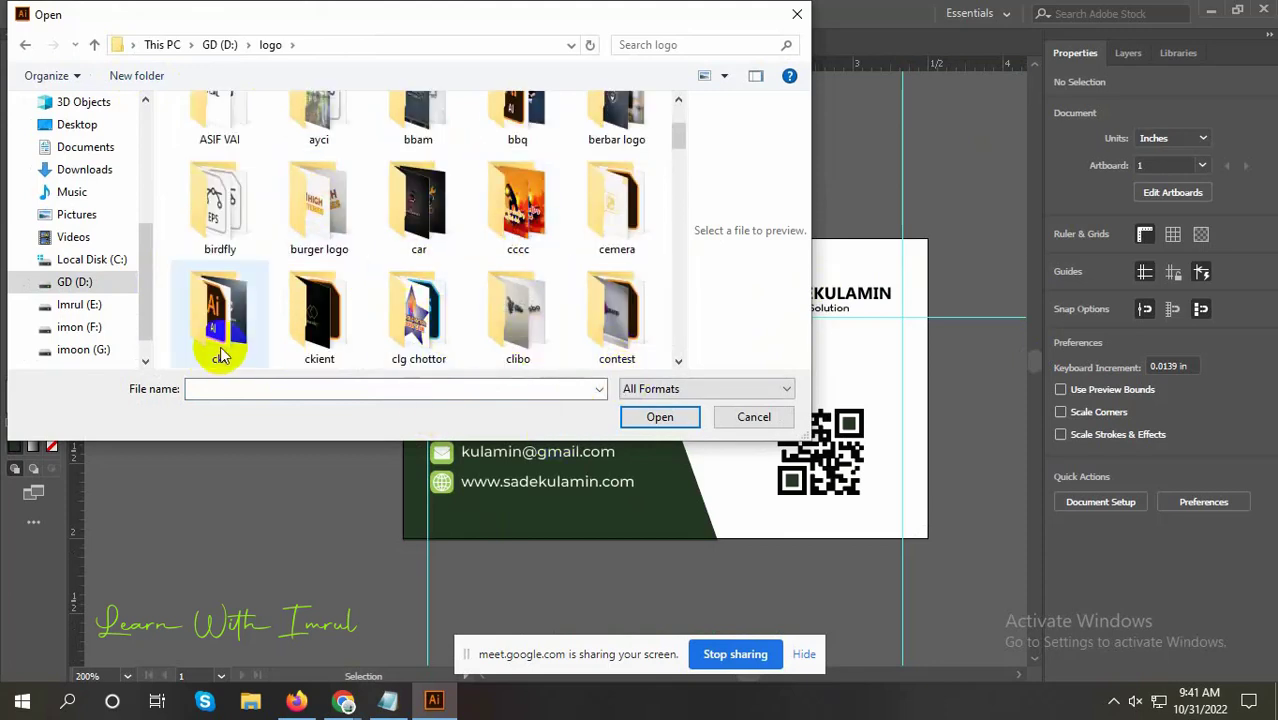
double_click(320, 318)
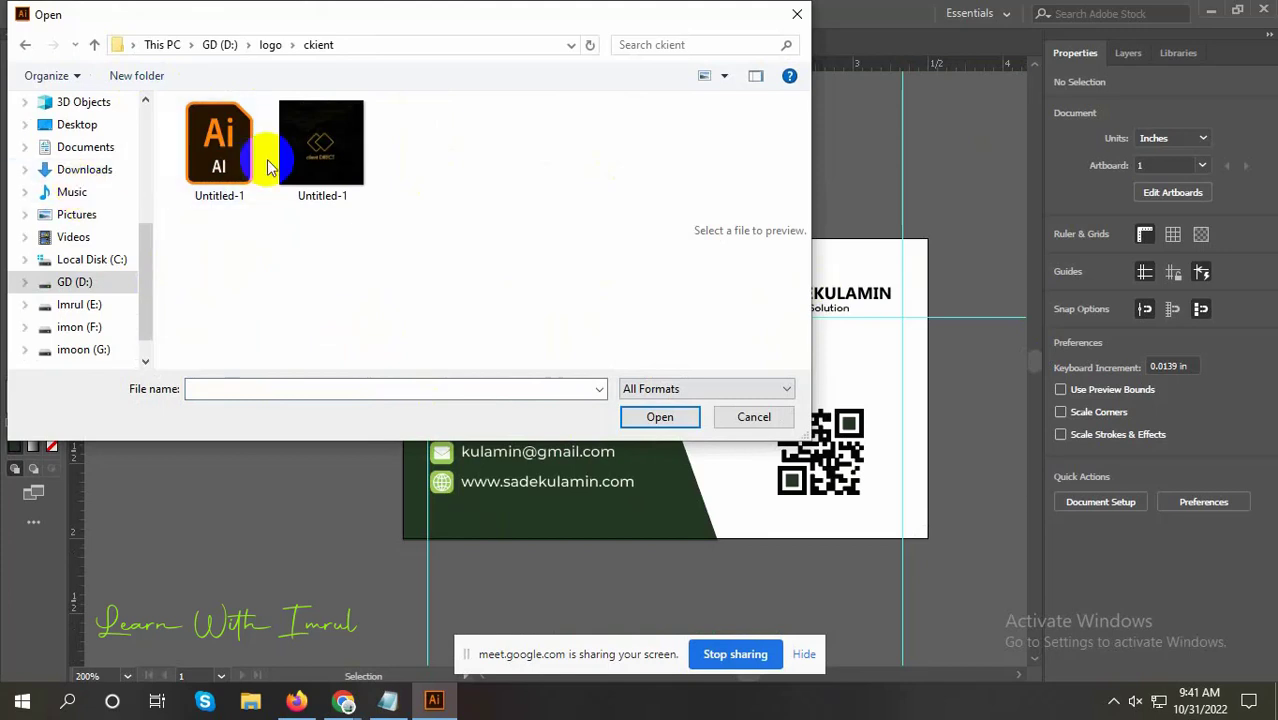
click(302, 152)
click(212, 160)
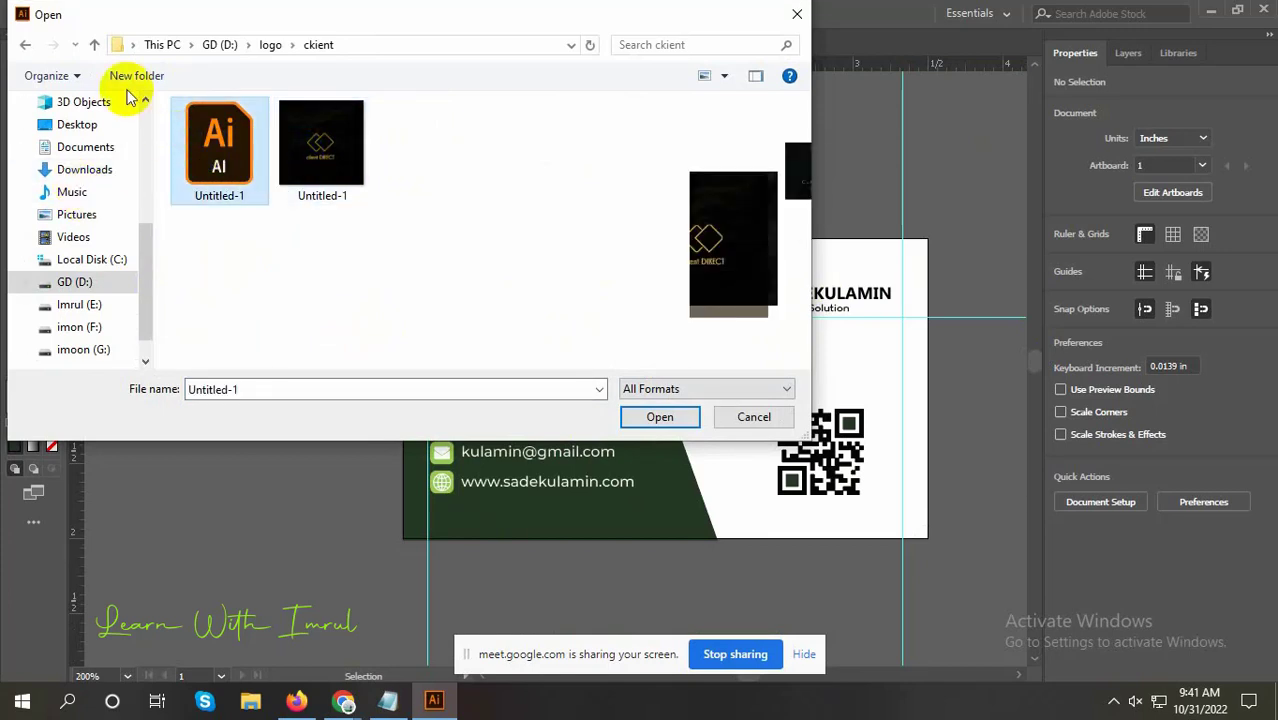
Check the camera folder, then open the CYCLIST Untitled-1.ai from the cyclist folder
click(100, 45)
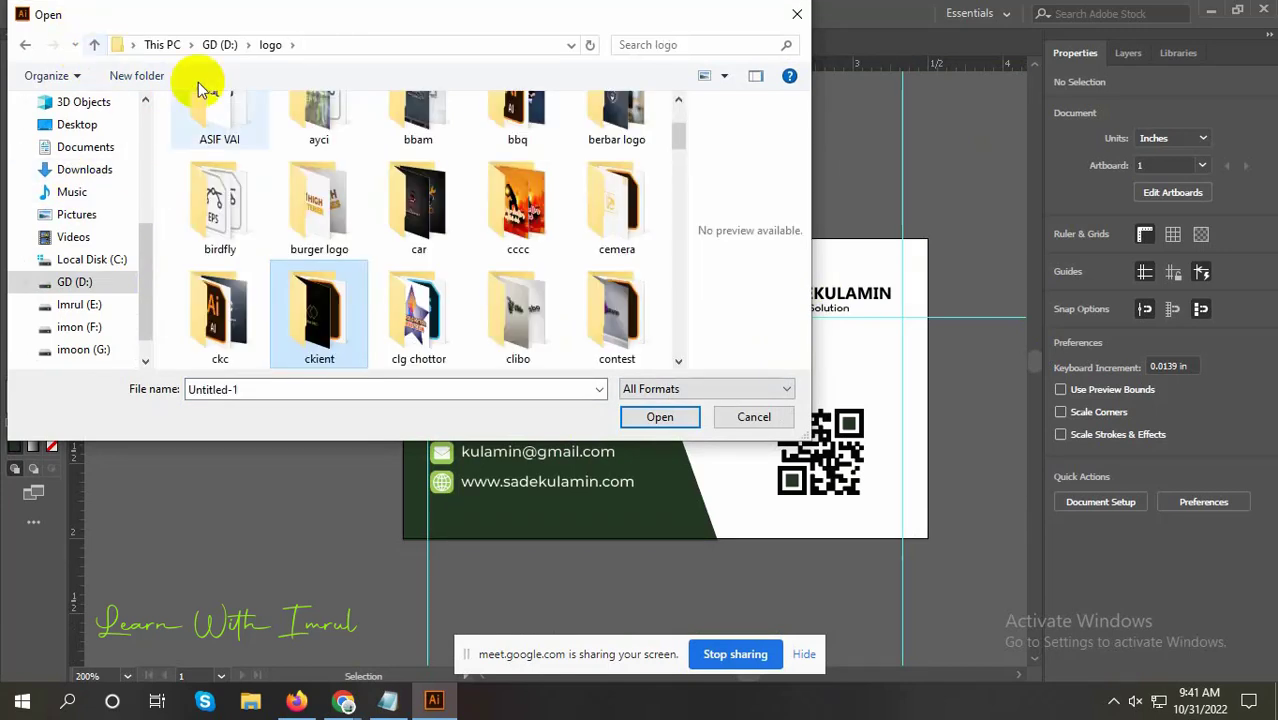
click(617, 222)
double_click(617, 222)
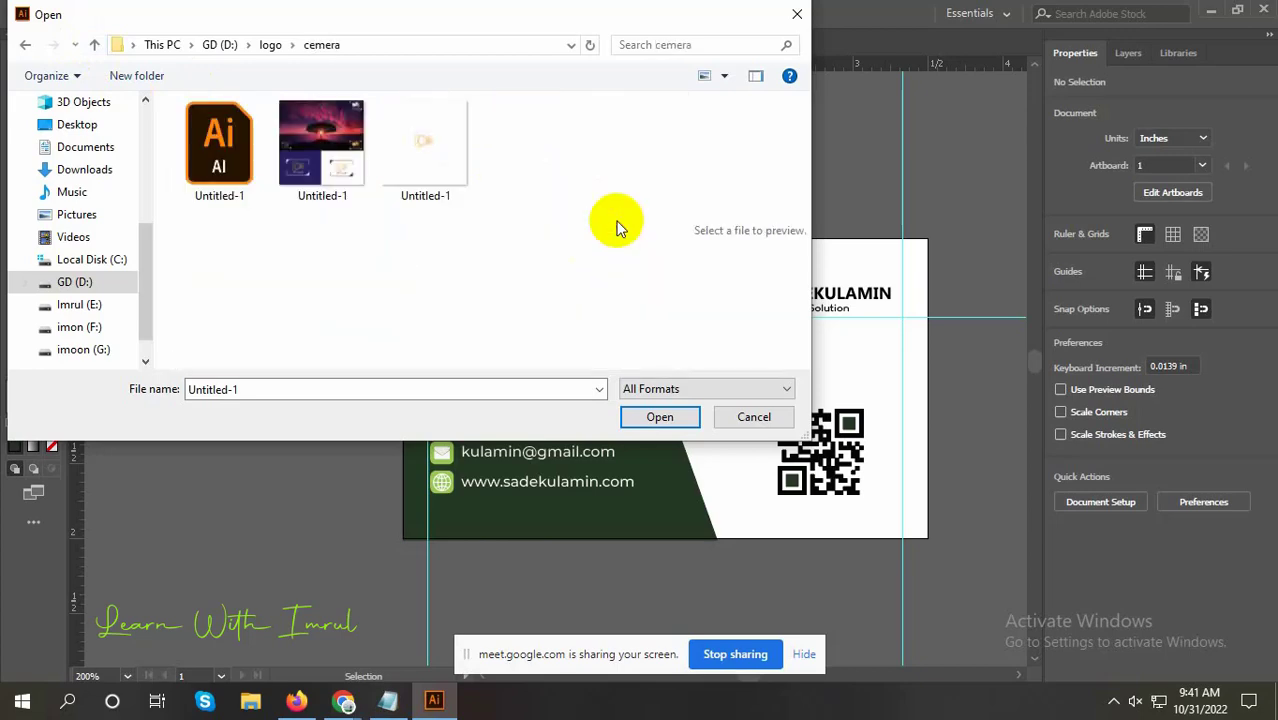
click(440, 190)
click(94, 45)
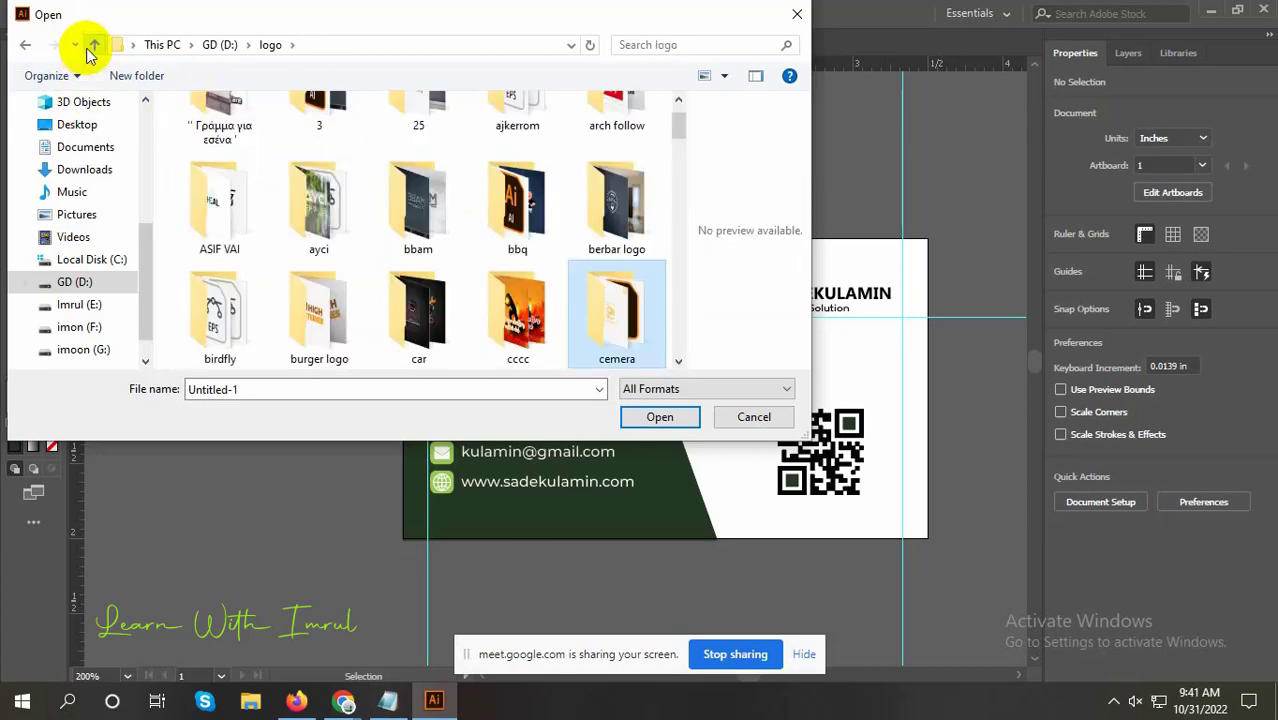
scroll(400, 214, down, 2)
scroll(500, 370, down, 2)
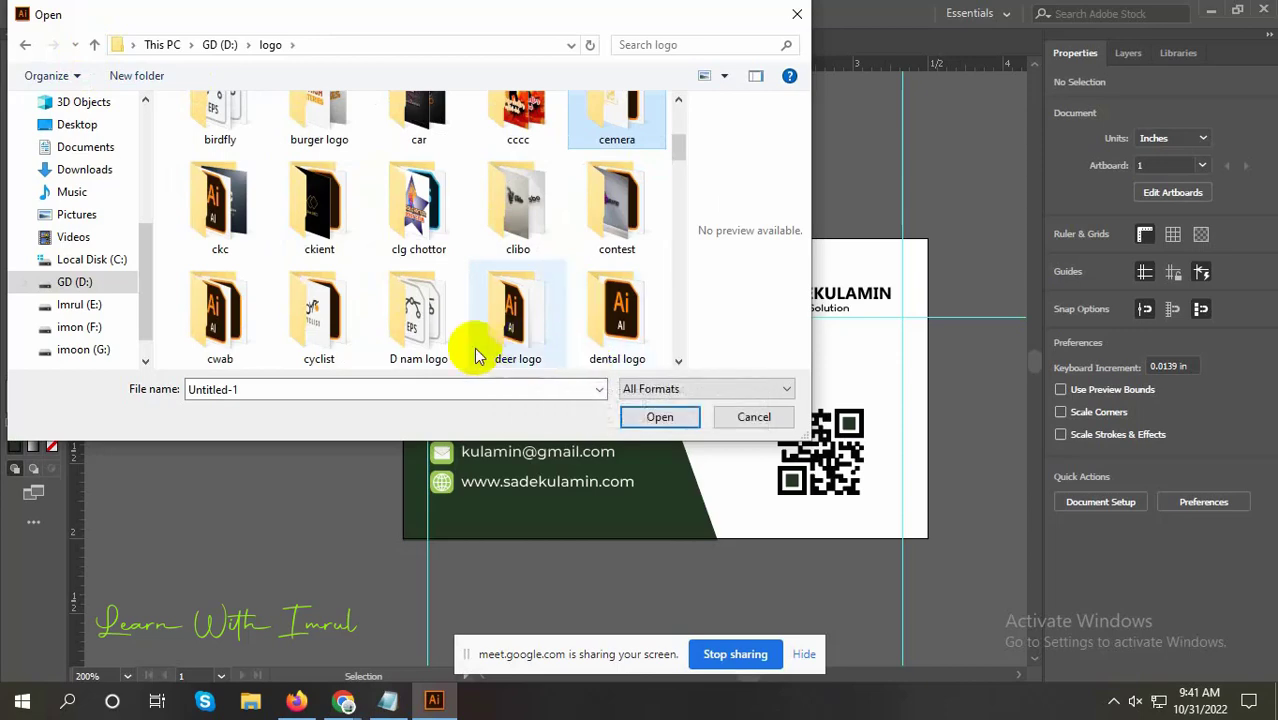
double_click(320, 325)
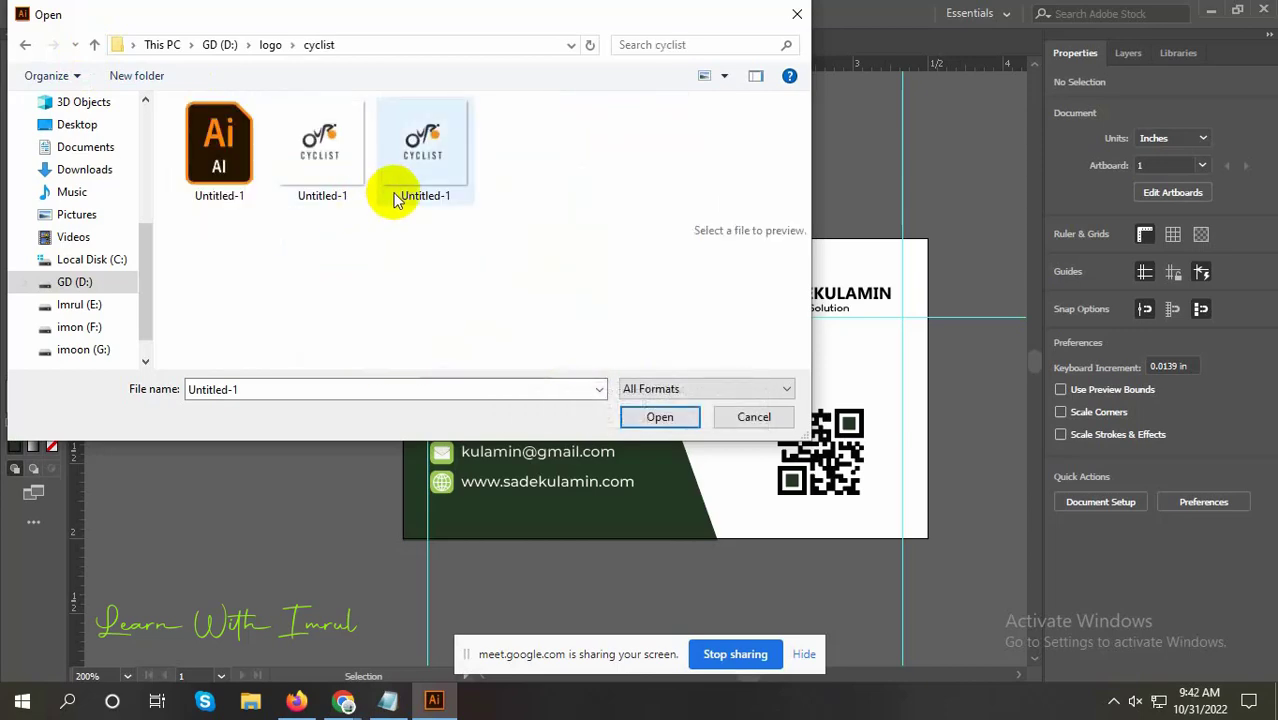
double_click(250, 152)
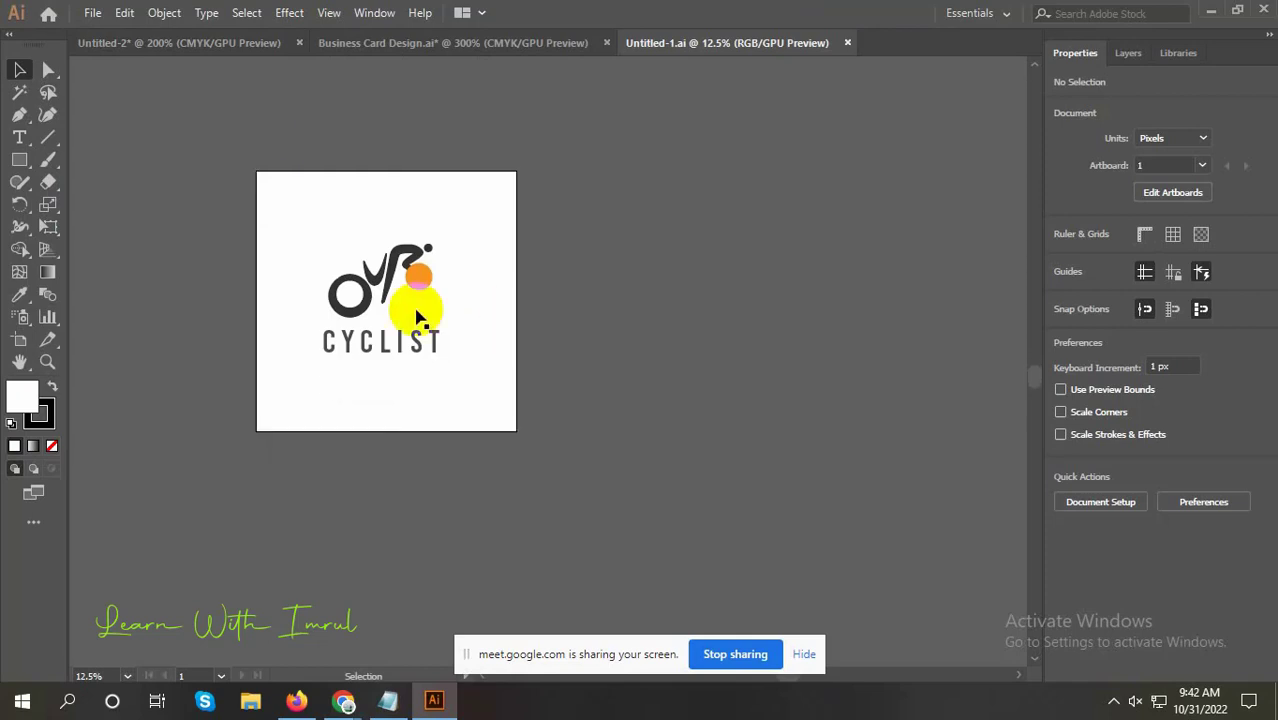
Bring the CYCLIST logo into the business card document and shrink it down
click(373, 342)
mouse_move(404, 269)
mouse_down()
mouse_move(235, 58)
mouse_move(552, 250)
mouse_up()
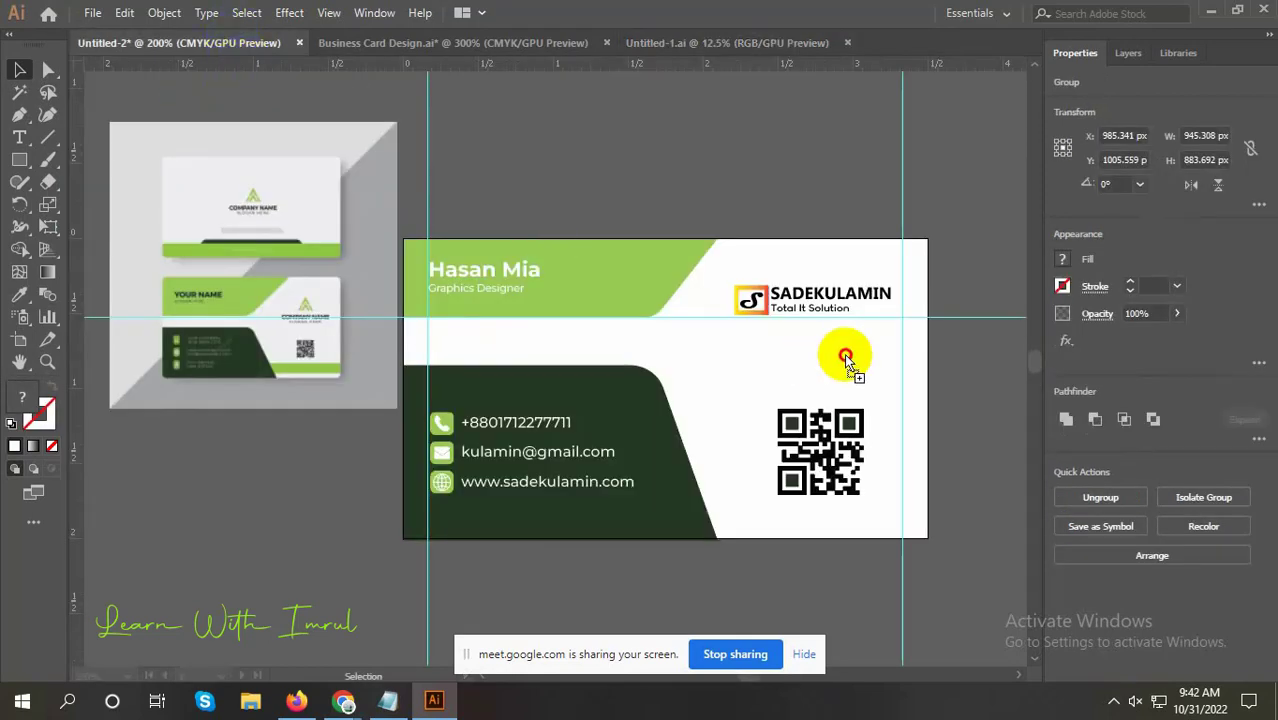
drag(845, 360, 845, 358)
scroll(613, 434, down, 1)
alt+scroll(613, 440, down, 4)
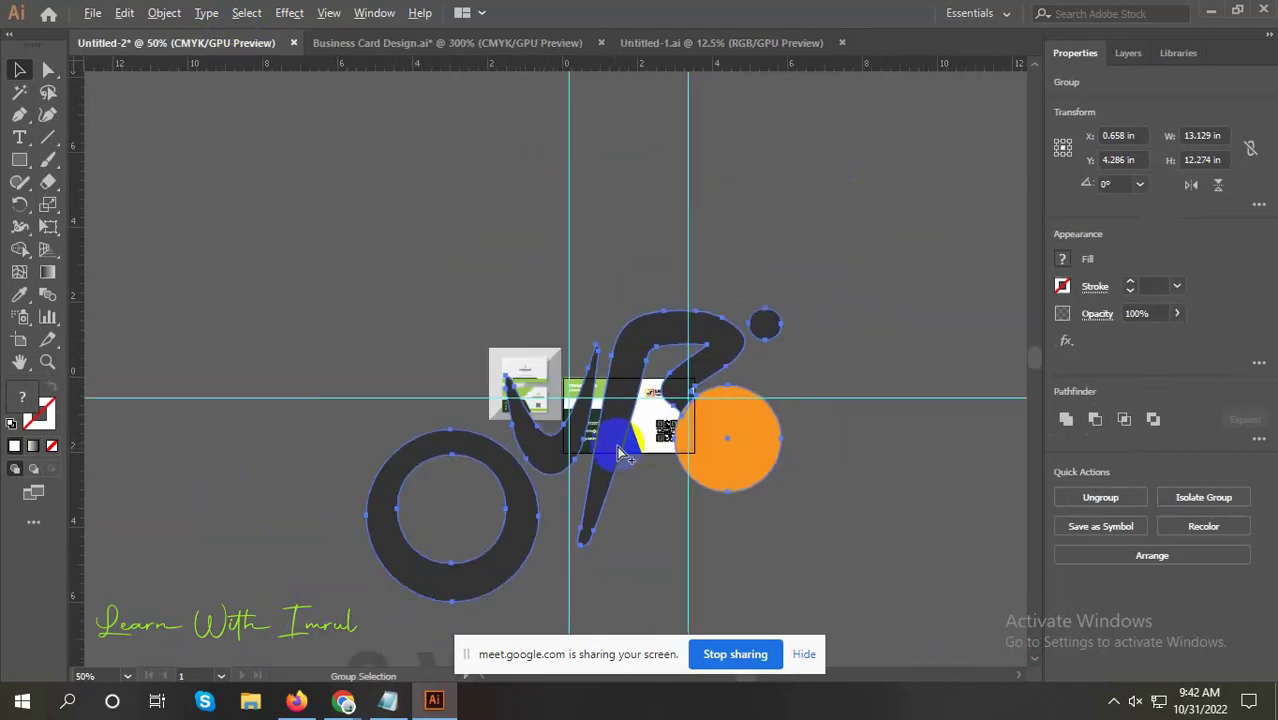
mouse_move(833, 313)
mouse_down()
mouse_move(622, 434)
mouse_move(585, 500)
mouse_move(585, 528)
mouse_up()
Delete the SADEKULAMIN logo and move the CYCLIST logo to the card's top-right corner
alt+scroll(686, 408, up, 3)
click(685, 365)
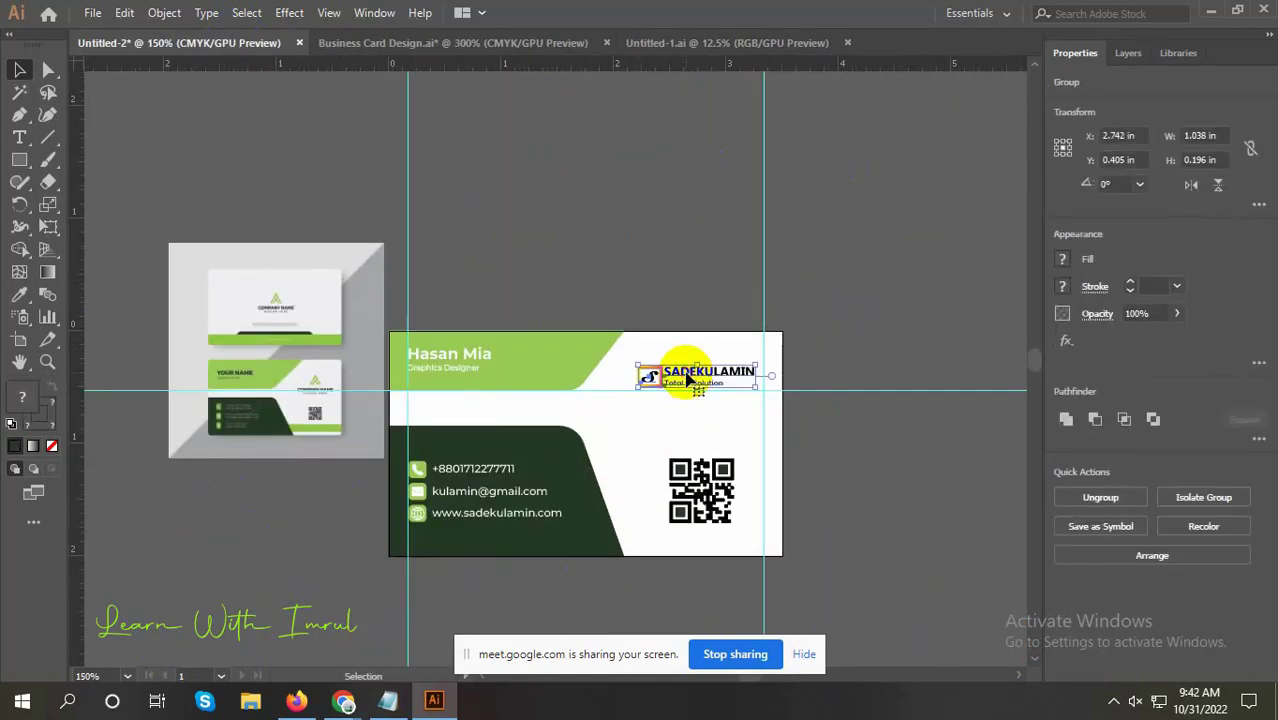
key(Delete)
scroll(624, 567, down, 4)
scroll(521, 555, down, 2)
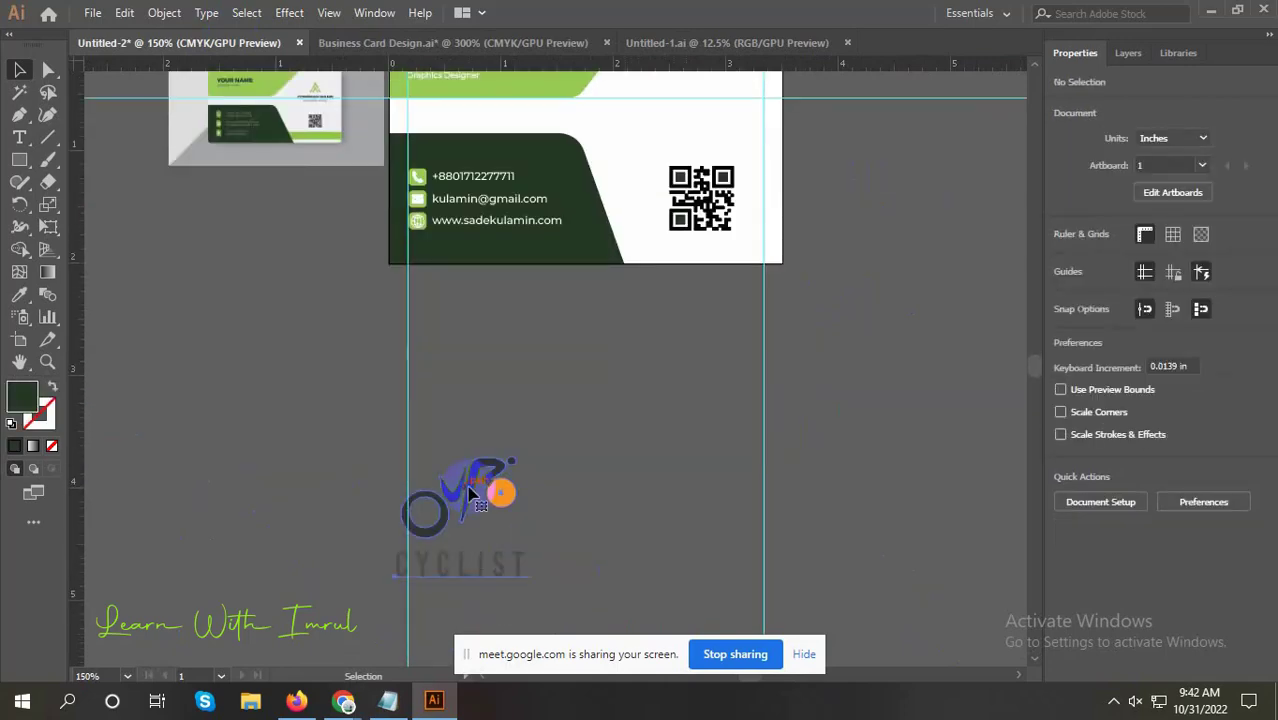
mouse_move(471, 493)
mouse_down()
mouse_move(690, 118)
mouse_move(683, 215)
mouse_up()
alt+scroll(640, 290, down, 2)
alt+scroll(683, 210, up, 2)
Enlarge the CYCLIST logo slightly to fill the top-right area above the QR code
key(v)
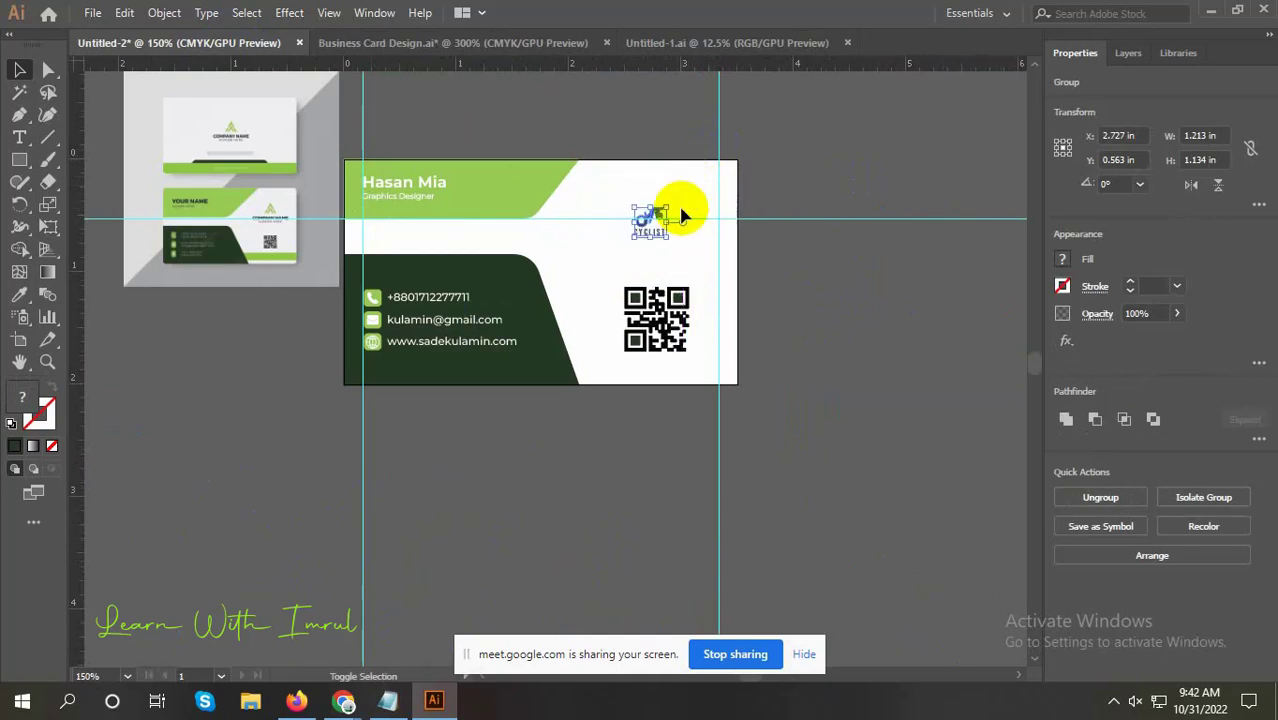
click(655, 218)
click(647, 222)
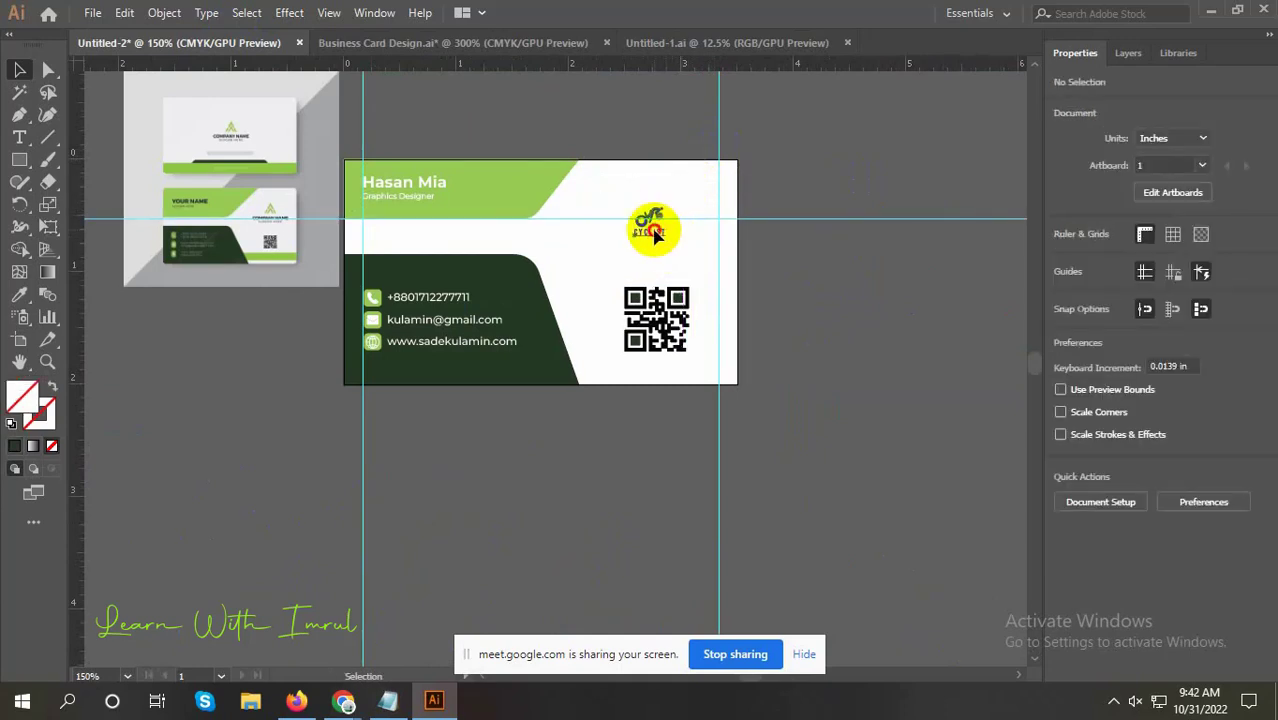
click(652, 225)
mouse_move(684, 240)
mouse_down()
mouse_move(668, 257)
mouse_move(690, 256)
mouse_up()
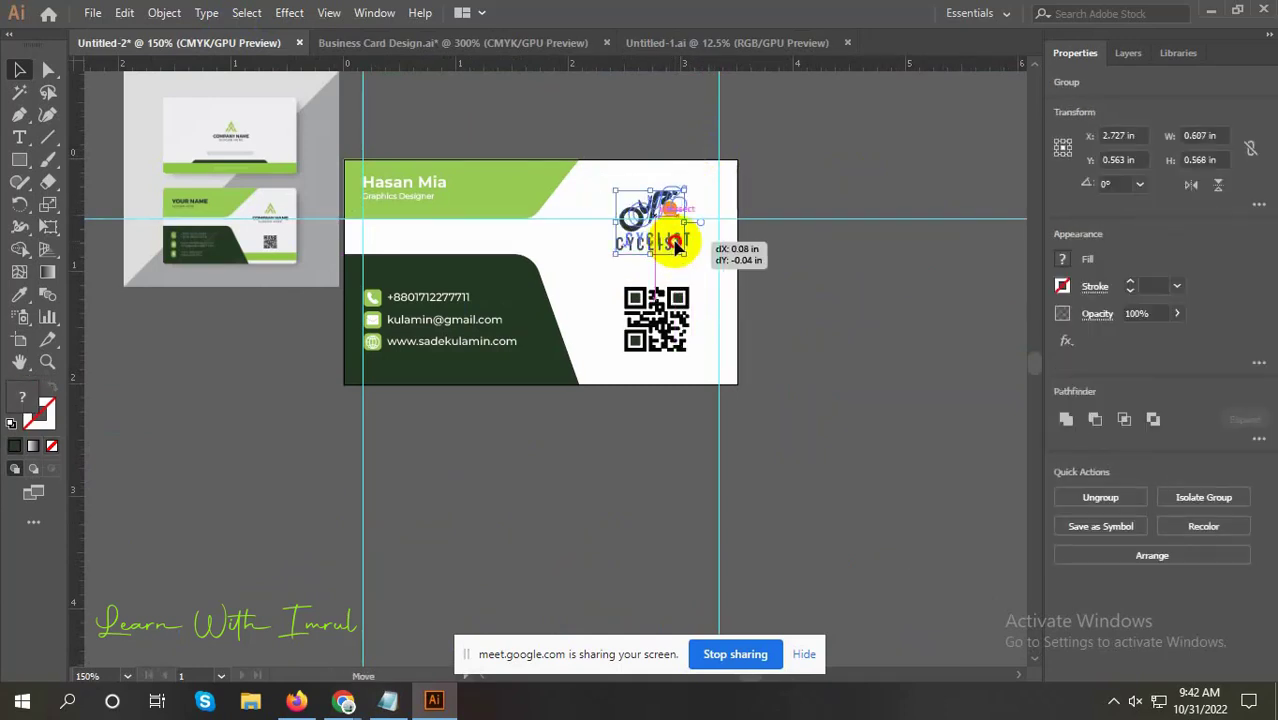
click(764, 277)
scroll(697, 252, up, 1)
scroll(694, 244, up, 1)
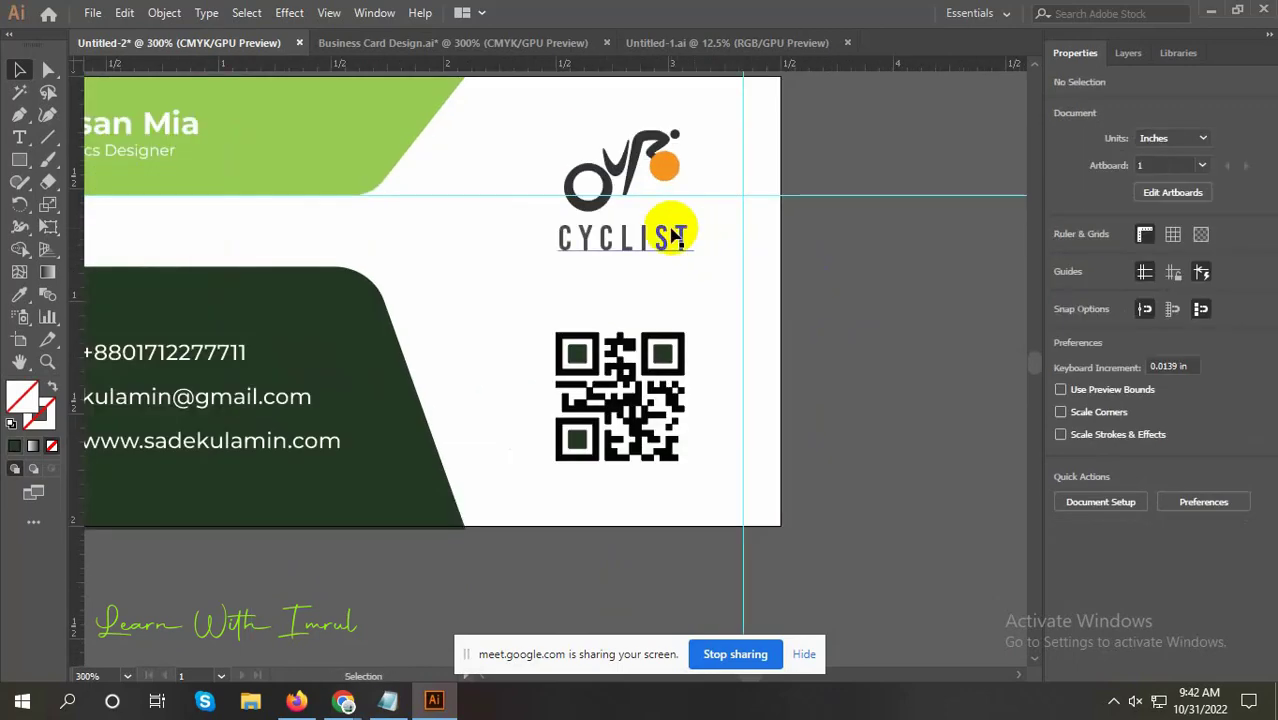
Ungroup the CYCLIST logo into its separate parts
click(673, 234)
click(807, 260)
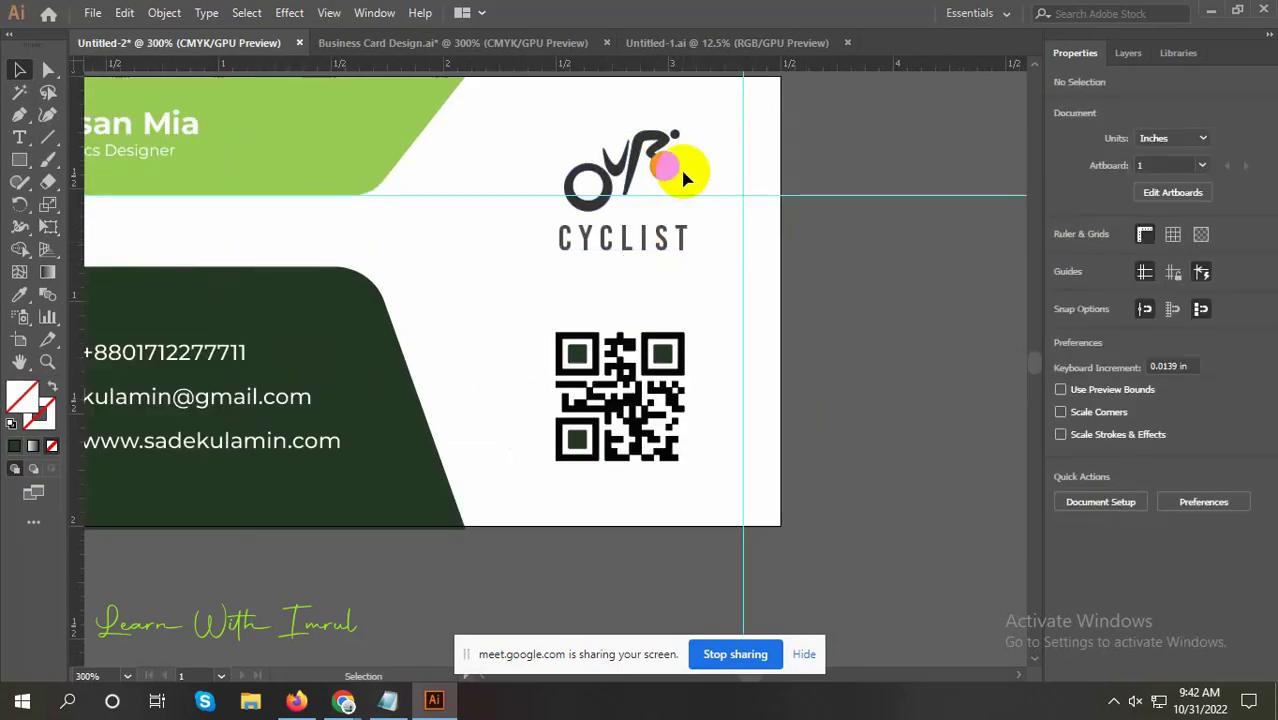
double_click(681, 167)
right_click(680, 166)
click(845, 232)
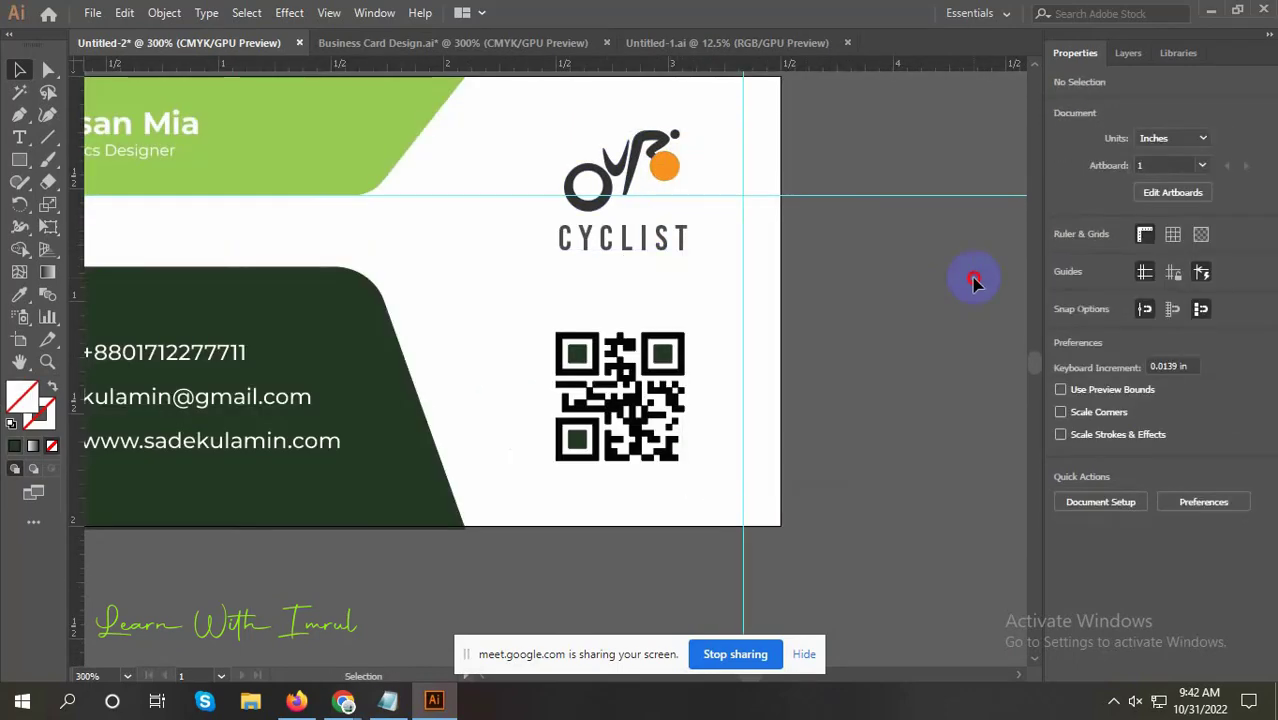
right_click(653, 172)
click(760, 331)
click(663, 167)
click(676, 178)
right_click(658, 167)
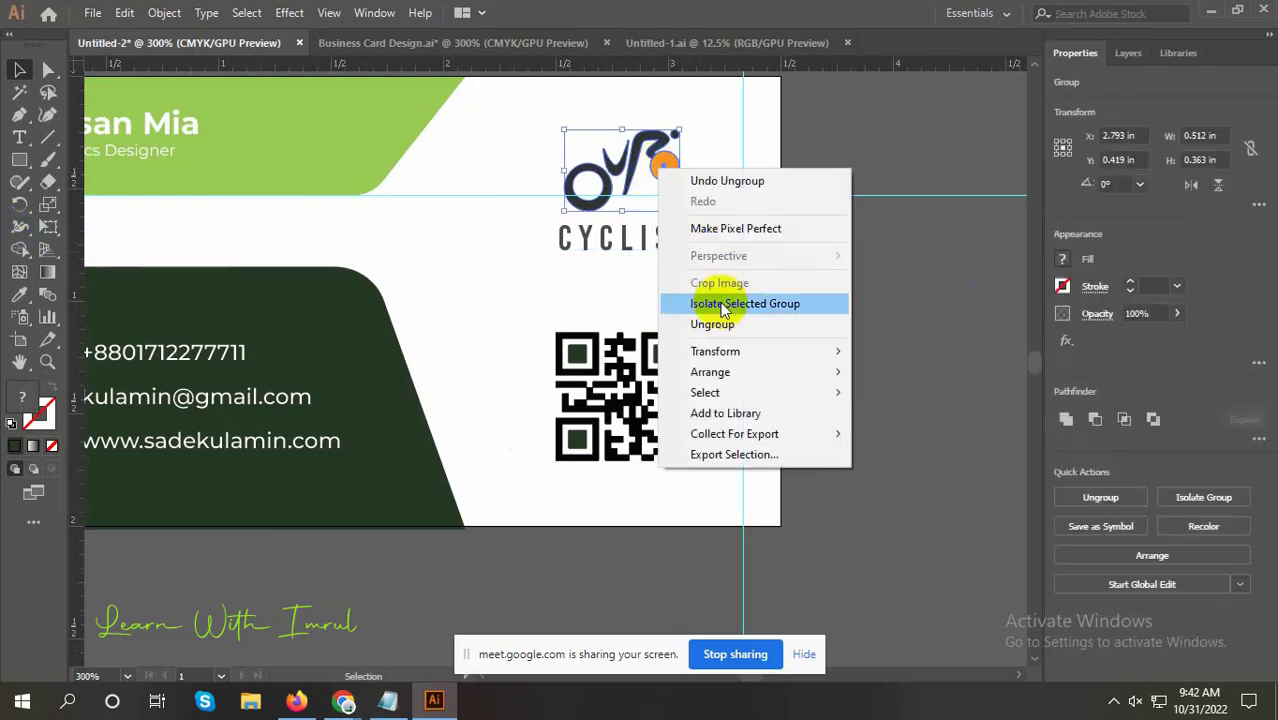
click(801, 320)
Recolour the logo's orange circle with the card's light green and regroup the logo
click(664, 167)
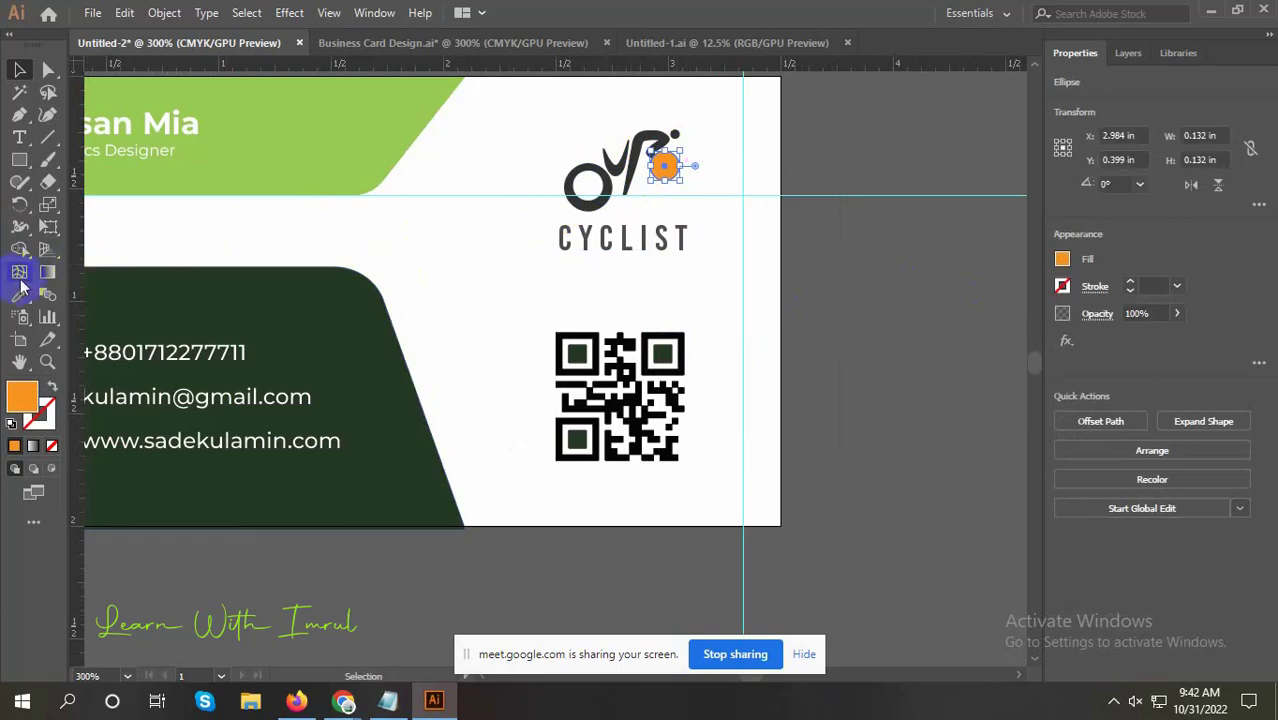
click(240, 158)
click(14, 66)
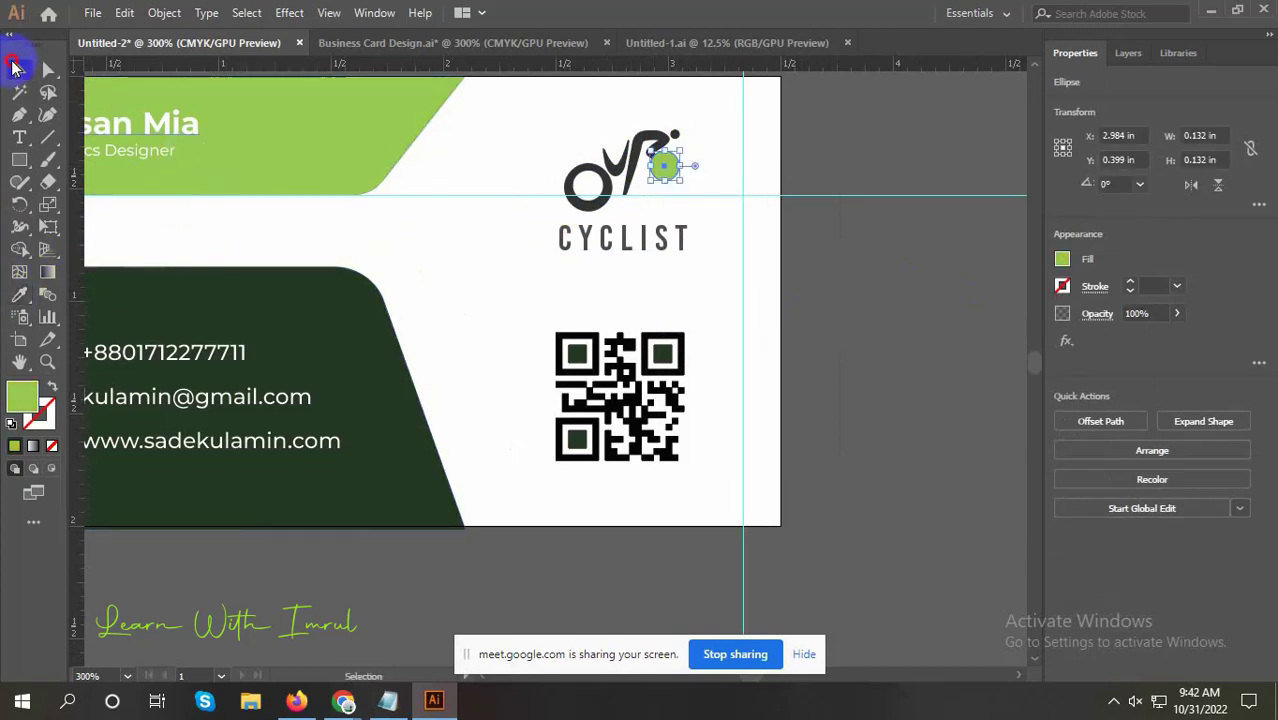
click(764, 230)
click(851, 195)
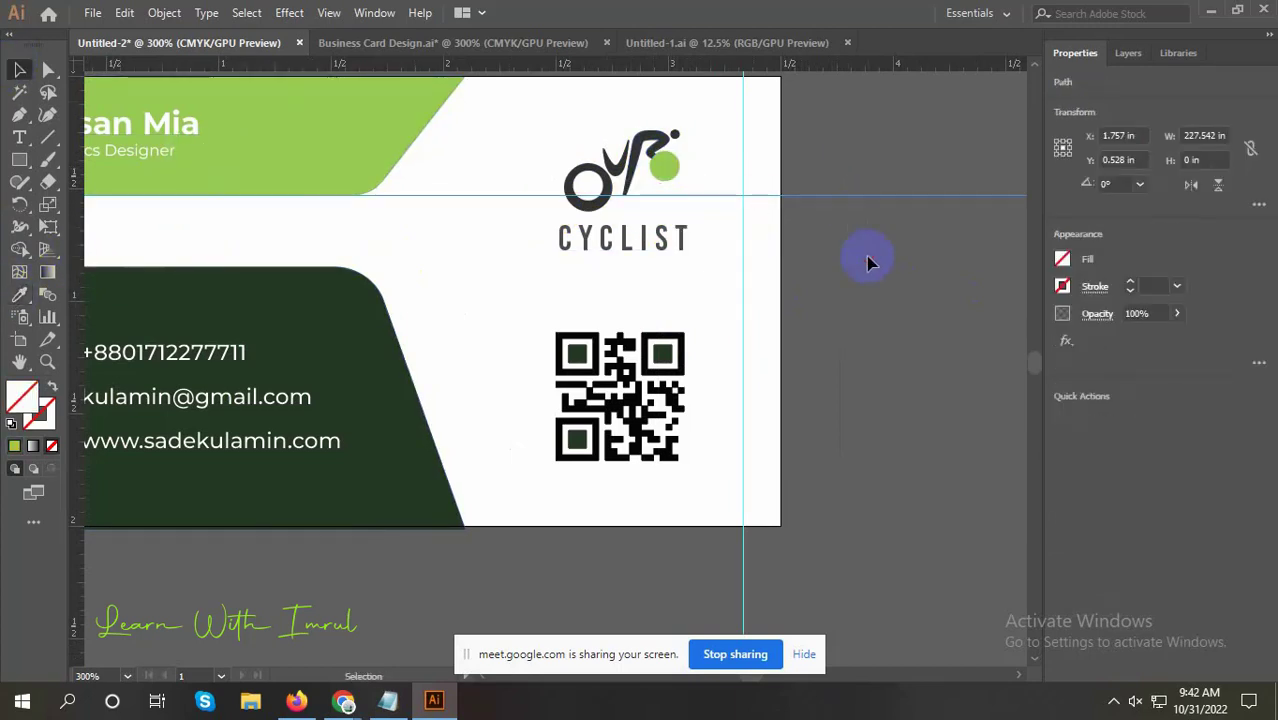
mouse_move(497, 108)
mouse_down()
mouse_move(709, 275)
mouse_move(665, 190)
mouse_up()
key(ctrl+g)
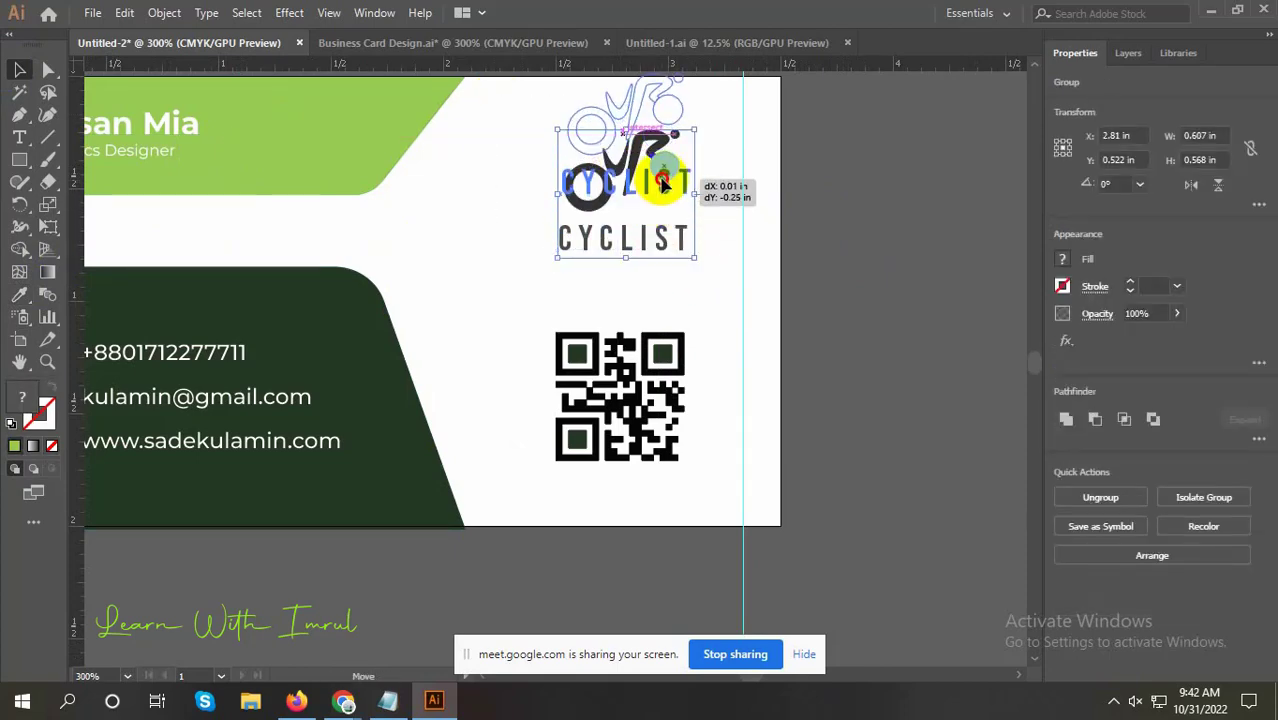
Move the grouped logo higher and slightly left, centred above the QR code
scroll(664, 188, down, 2)
scroll(764, 357, up, 1)
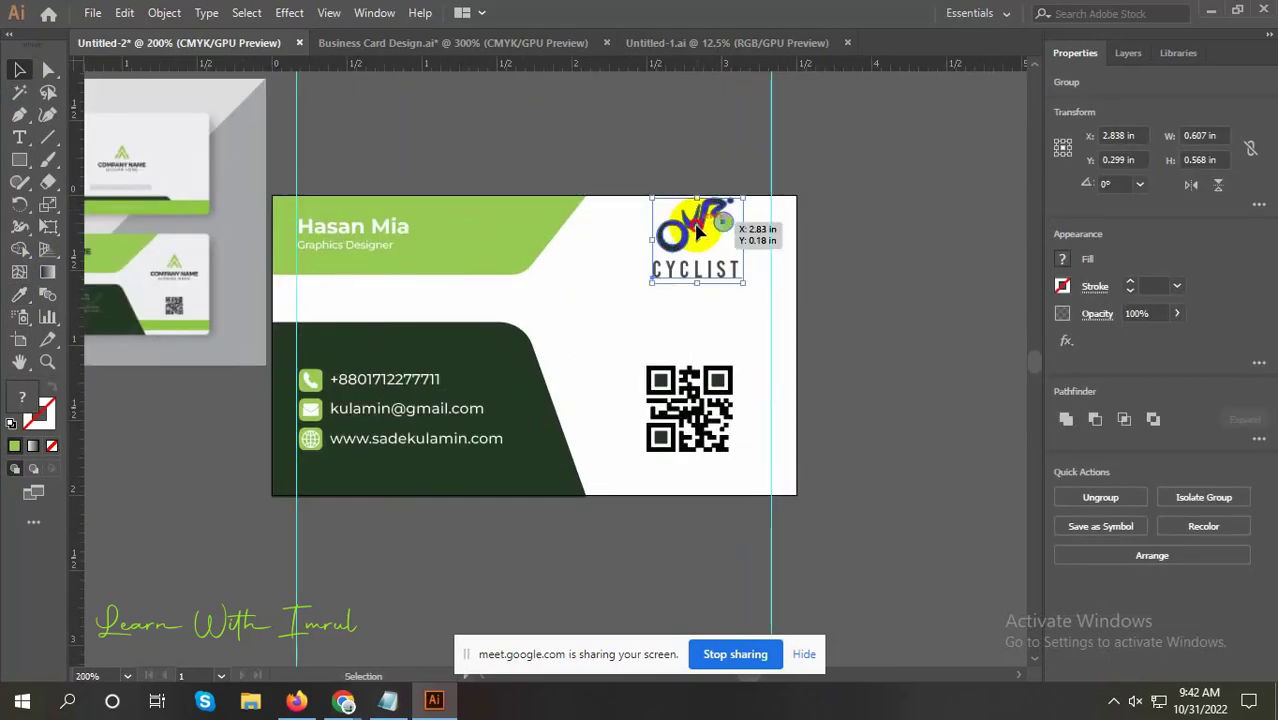
drag(664, 188, 705, 232)
key(space)
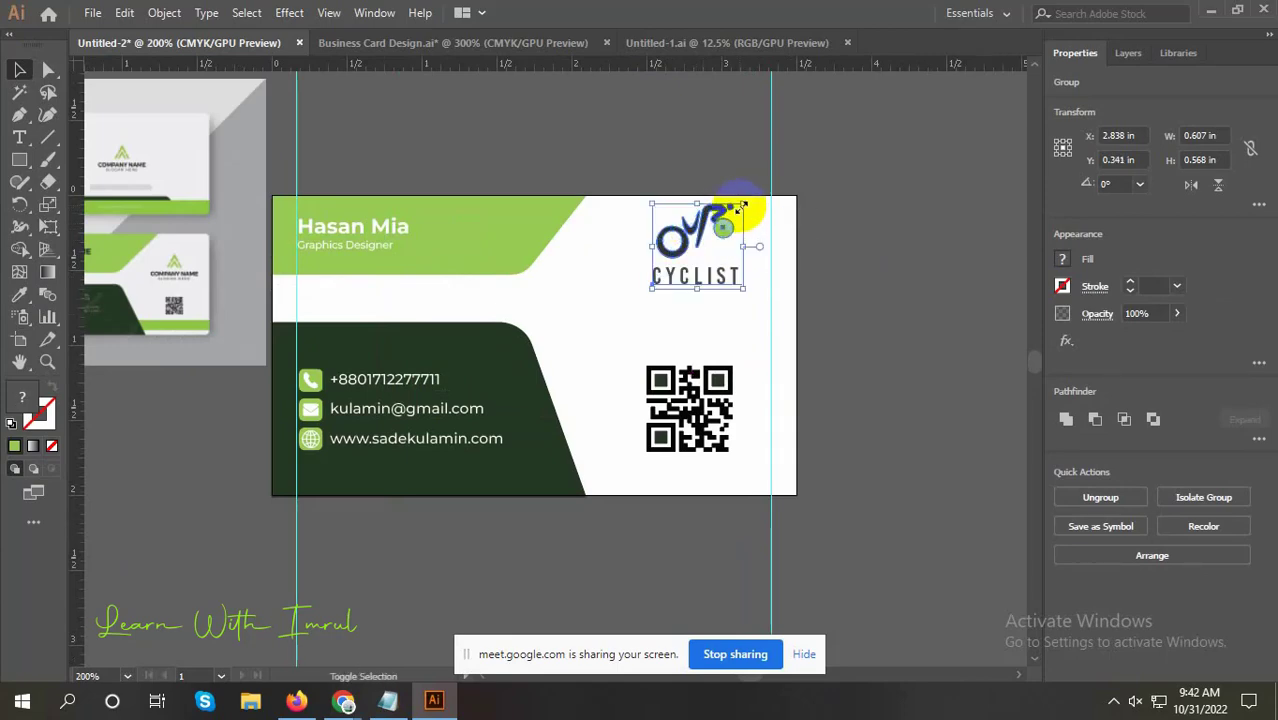
click(764, 222)
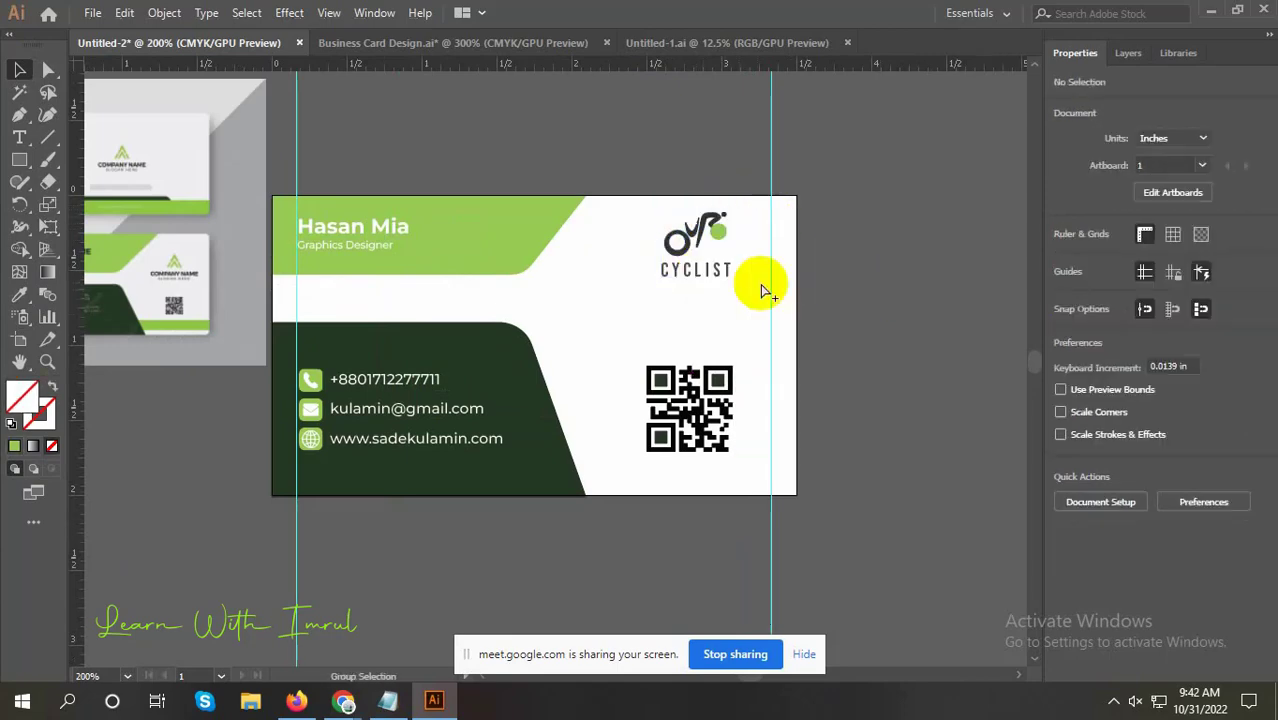
scroll(641, 397, down, 2)
scroll(420, 334, up, 4)
alt+scroll(703, 346, up, 1)
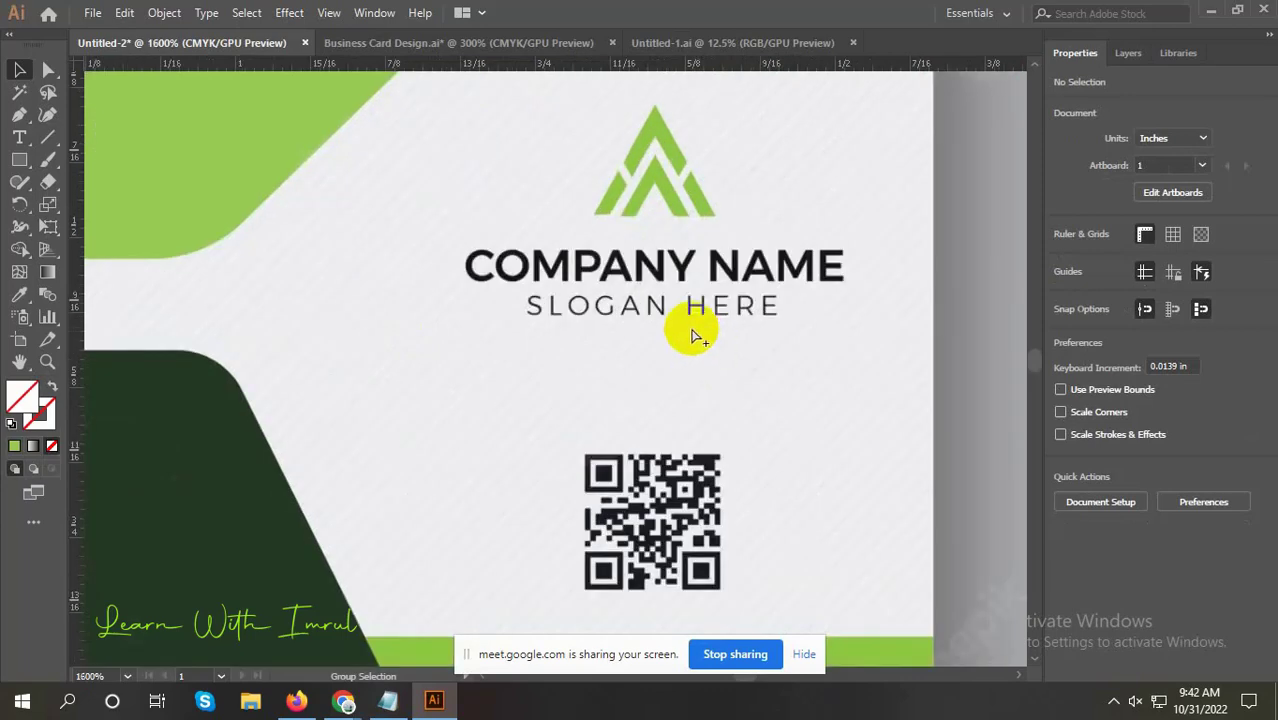
scroll(456, 550, down, 1)
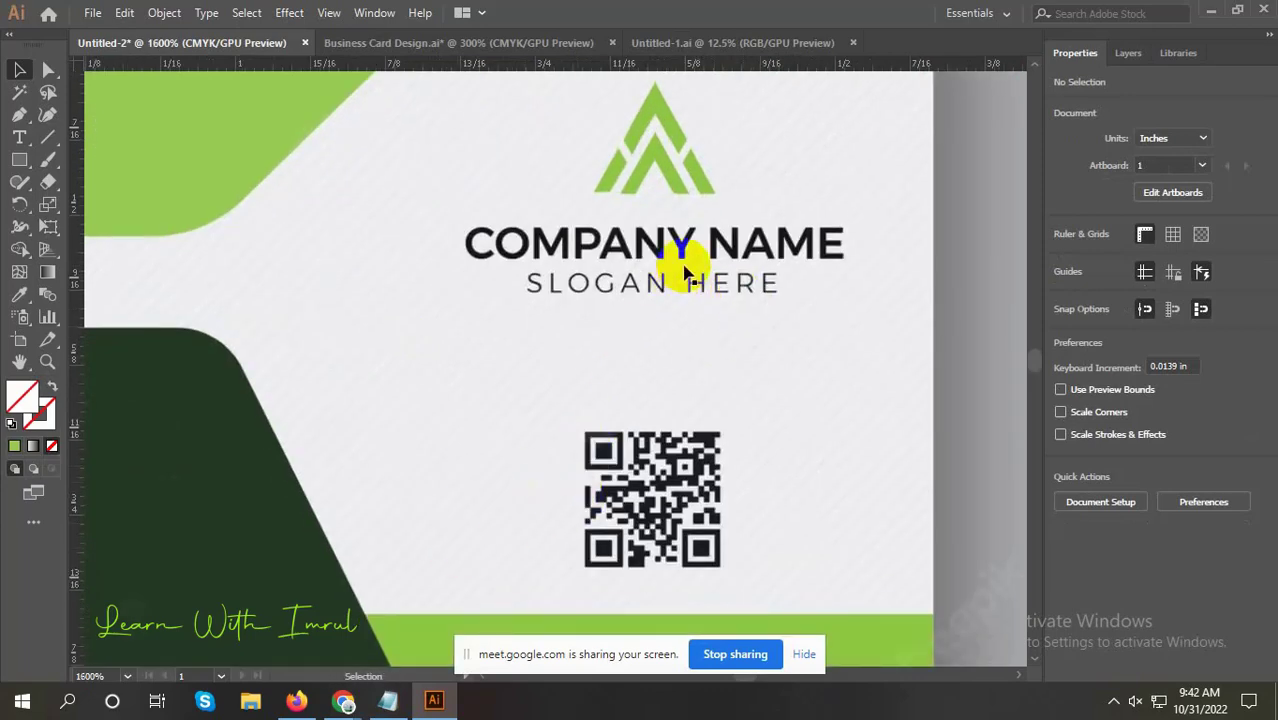
alt+scroll(613, 359, down, 5)
alt+scroll(610, 442, down, 2)
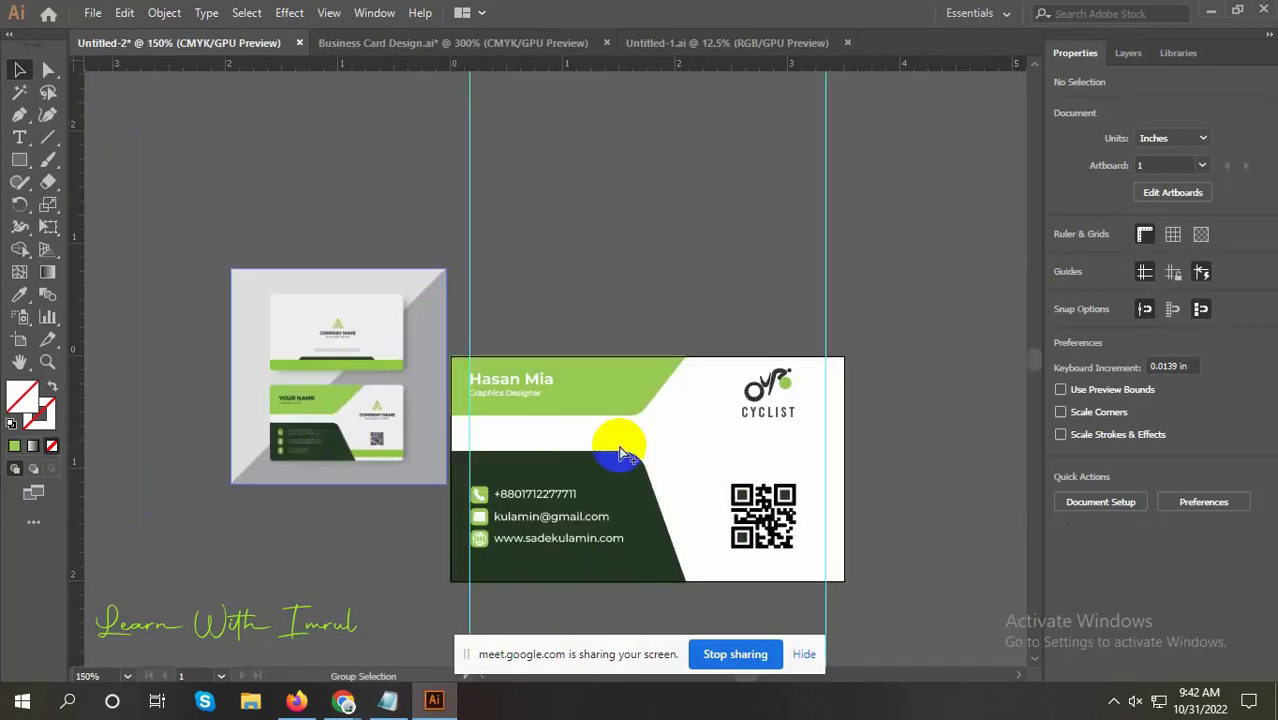
alt+scroll(814, 447, up, 2)
drag(800, 426, 754, 426)
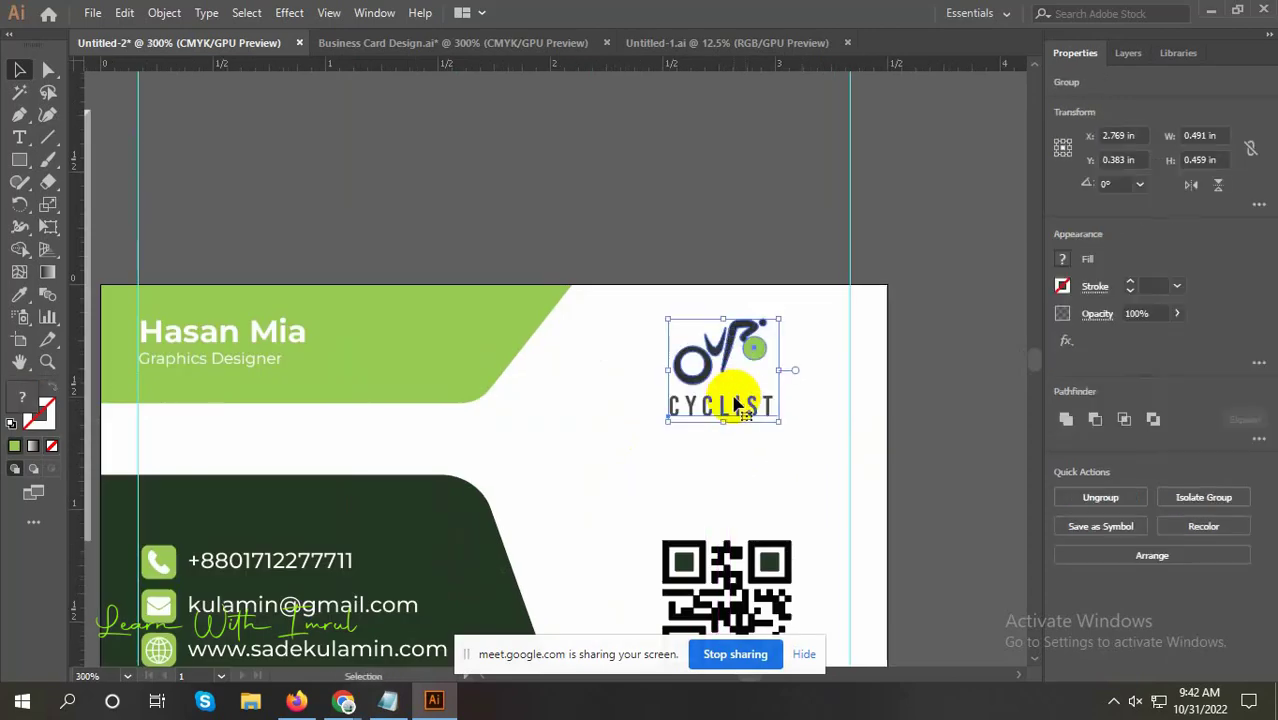
click(713, 217)
alt+scroll(727, 540, down, 1)
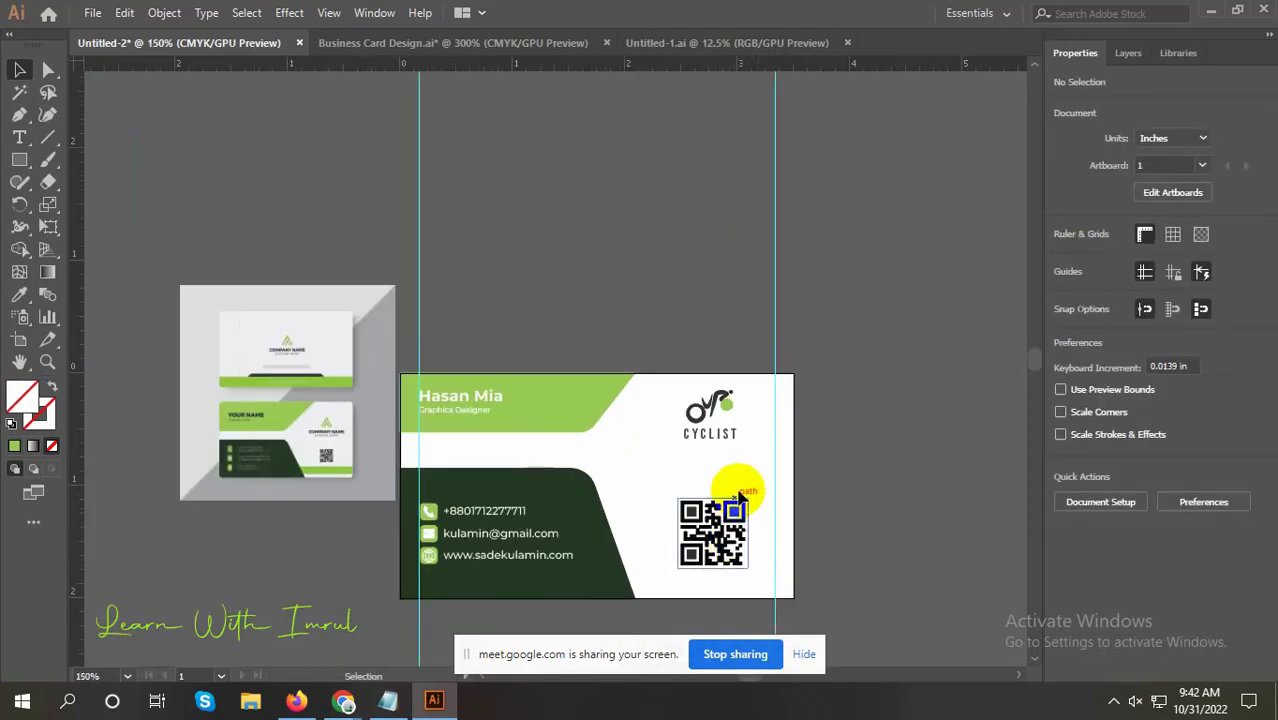
alt+scroll(736, 485, down, 1)
click(47, 139)
alt+scroll(137, 527, down, 1)
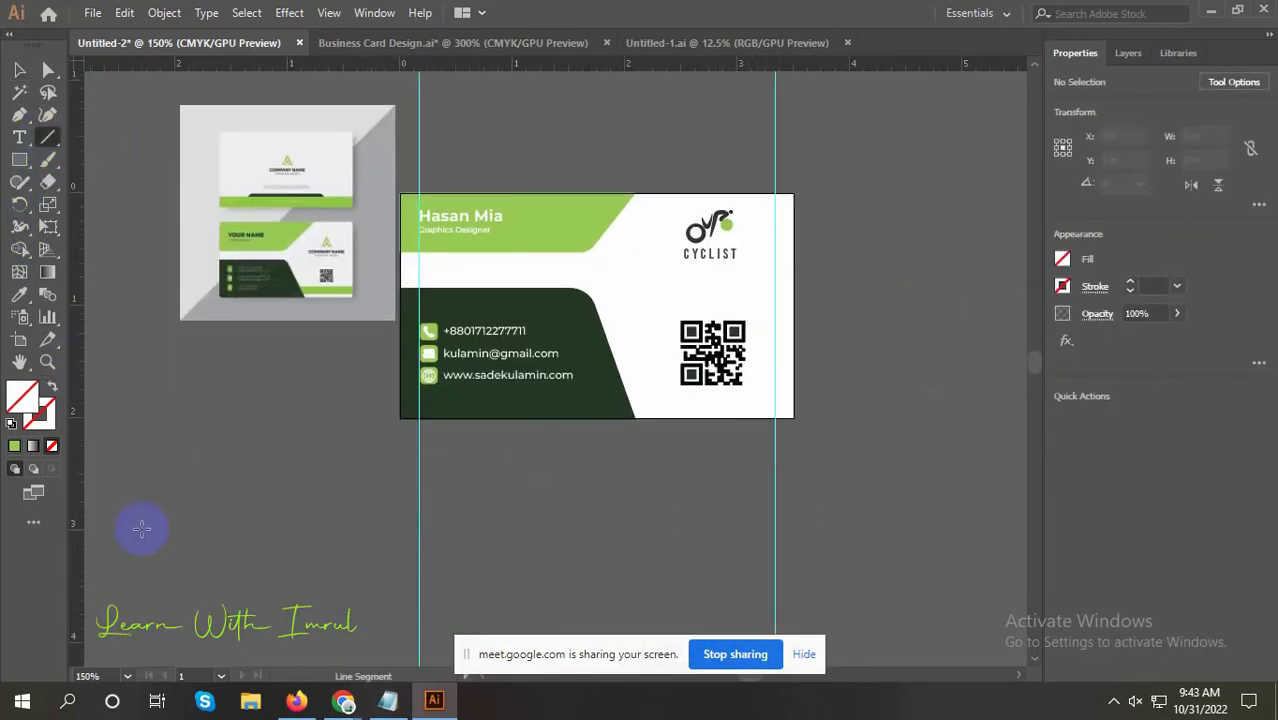
alt+scroll(125, 535, down, 3)
alt+scroll(300, 469, up, 2)
Draw a slanted line beside the card and give it a white fill
mouse_move(645, 222)
mouse_down()
mouse_move(513, 528)
mouse_move(537, 521)
mouse_up()
click(19, 70)
click(400, 203)
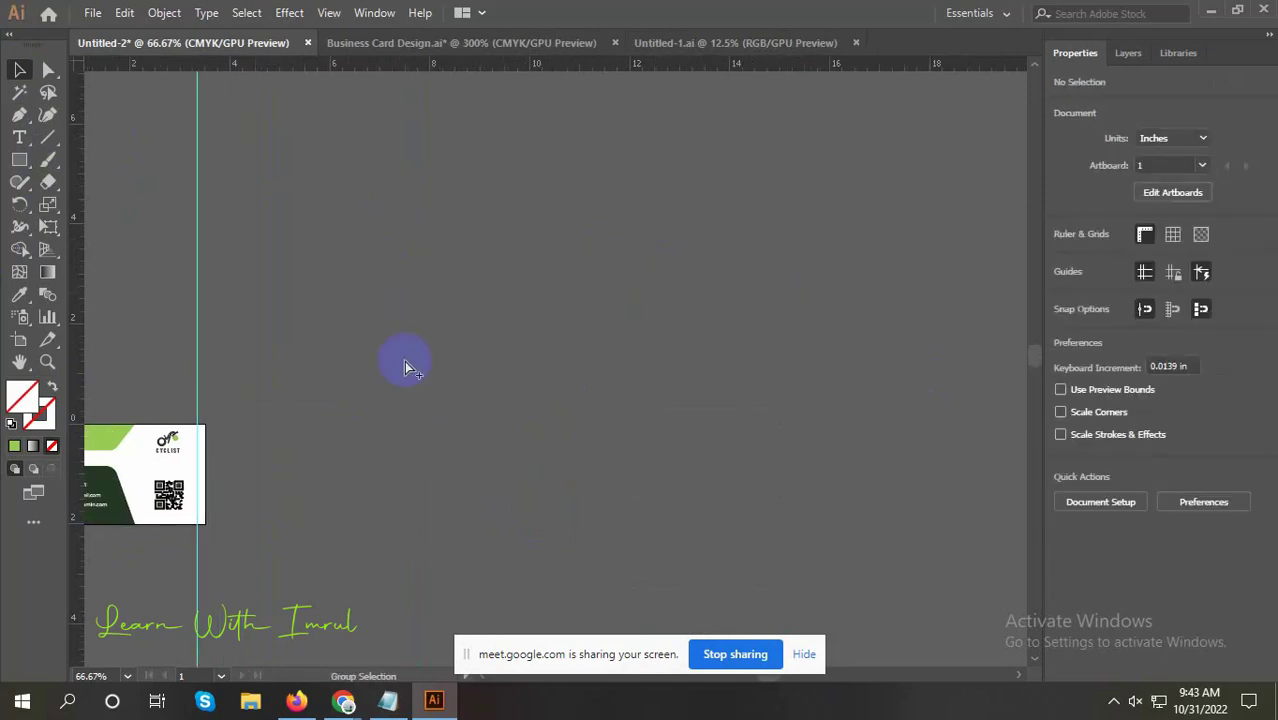
click(570, 357)
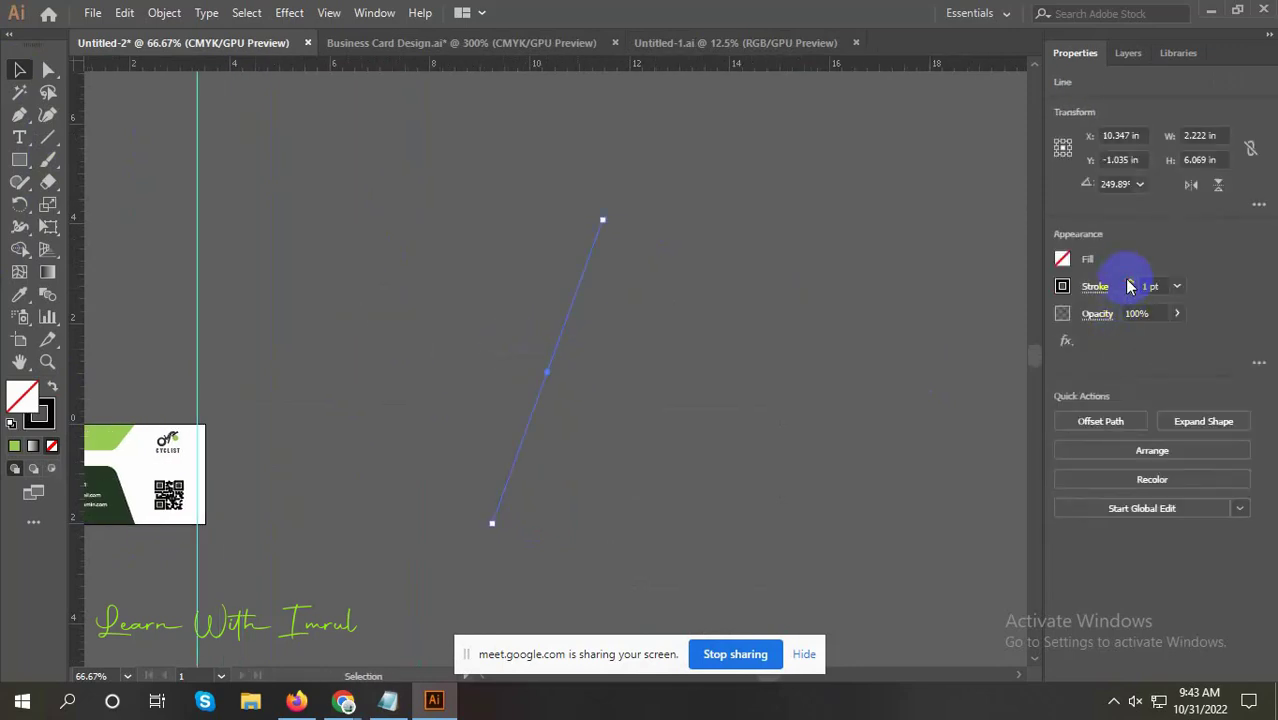
click(500, 348)
key(ctrl+a)
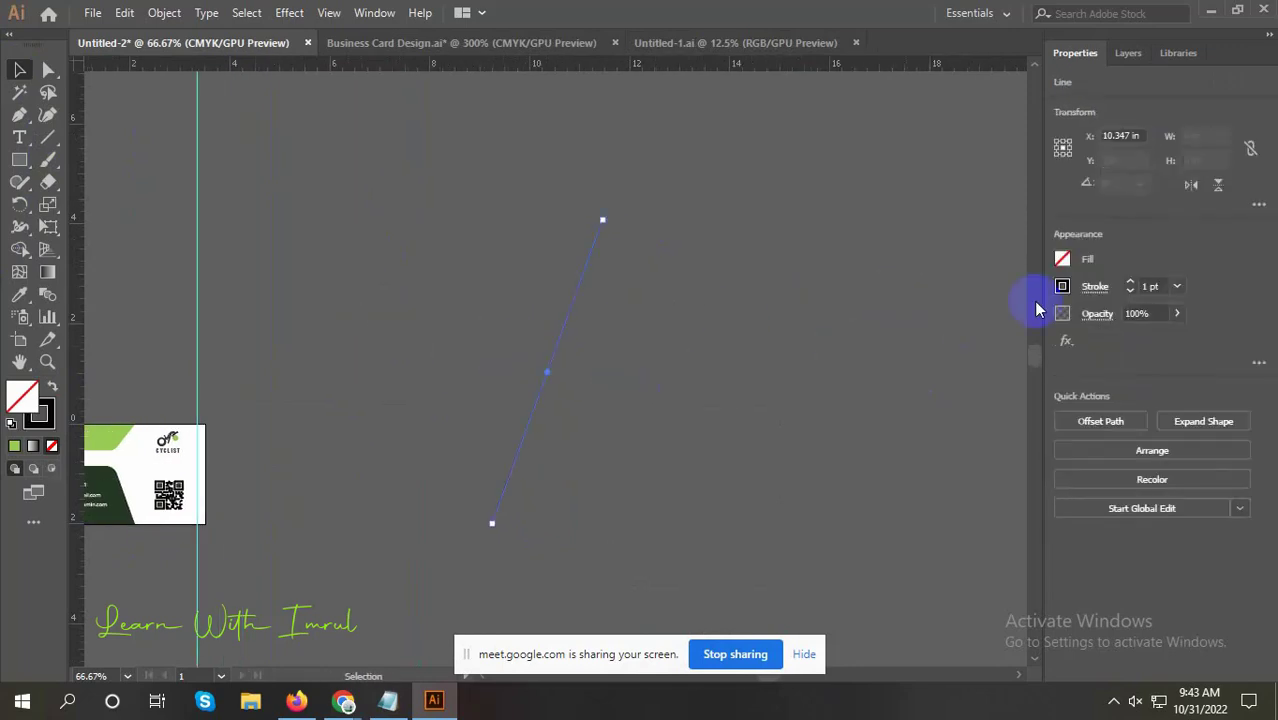
click(1065, 259)
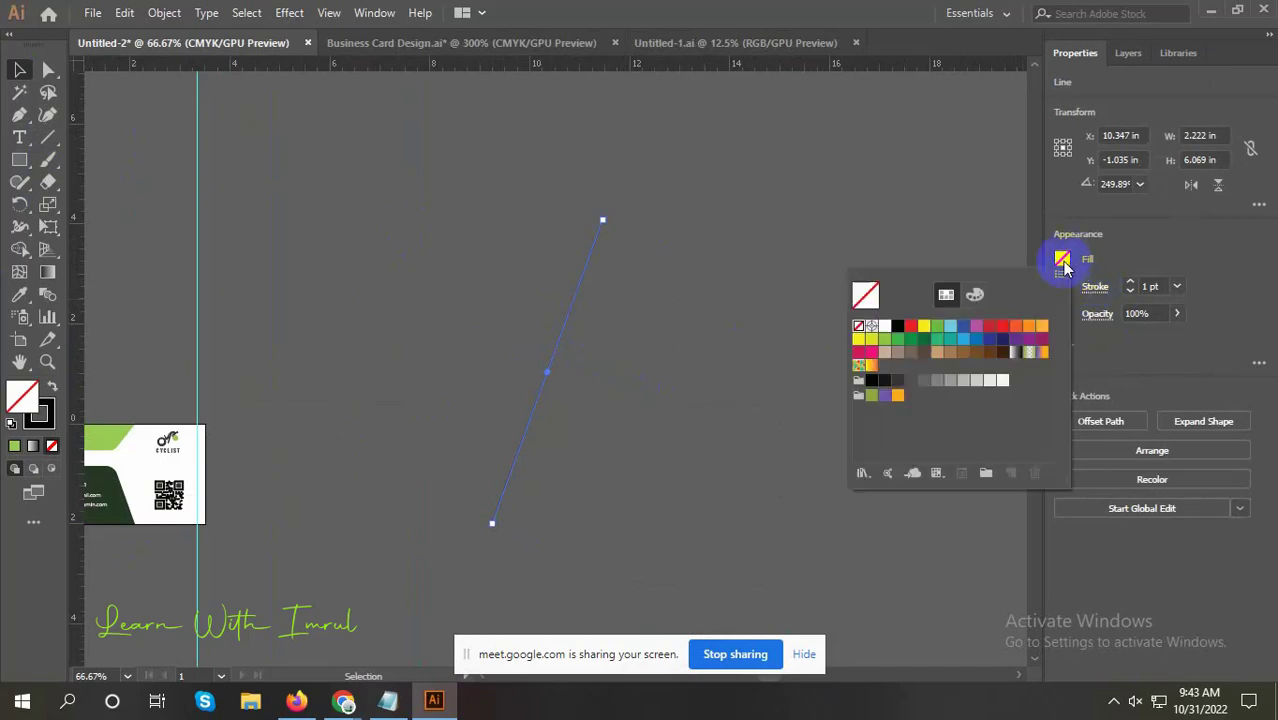
click(887, 335)
click(762, 197)
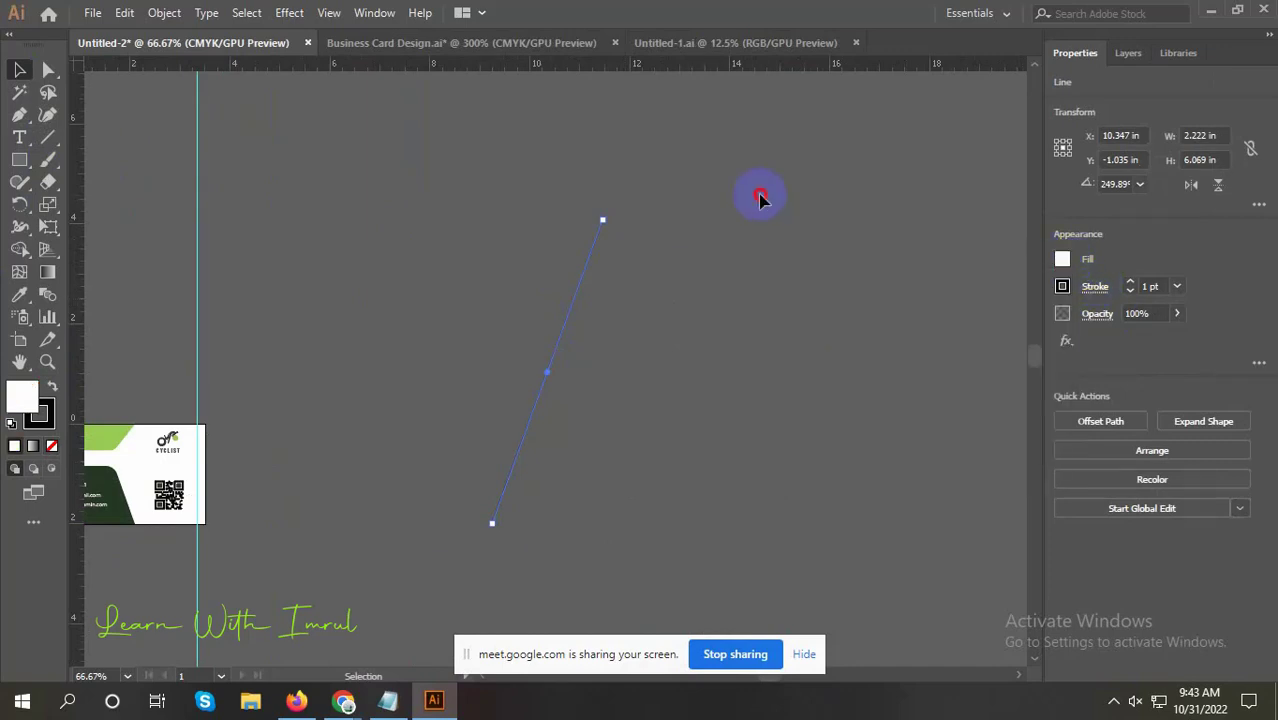
click(762, 197)
Give the slanted line a white stroke
click(604, 307)
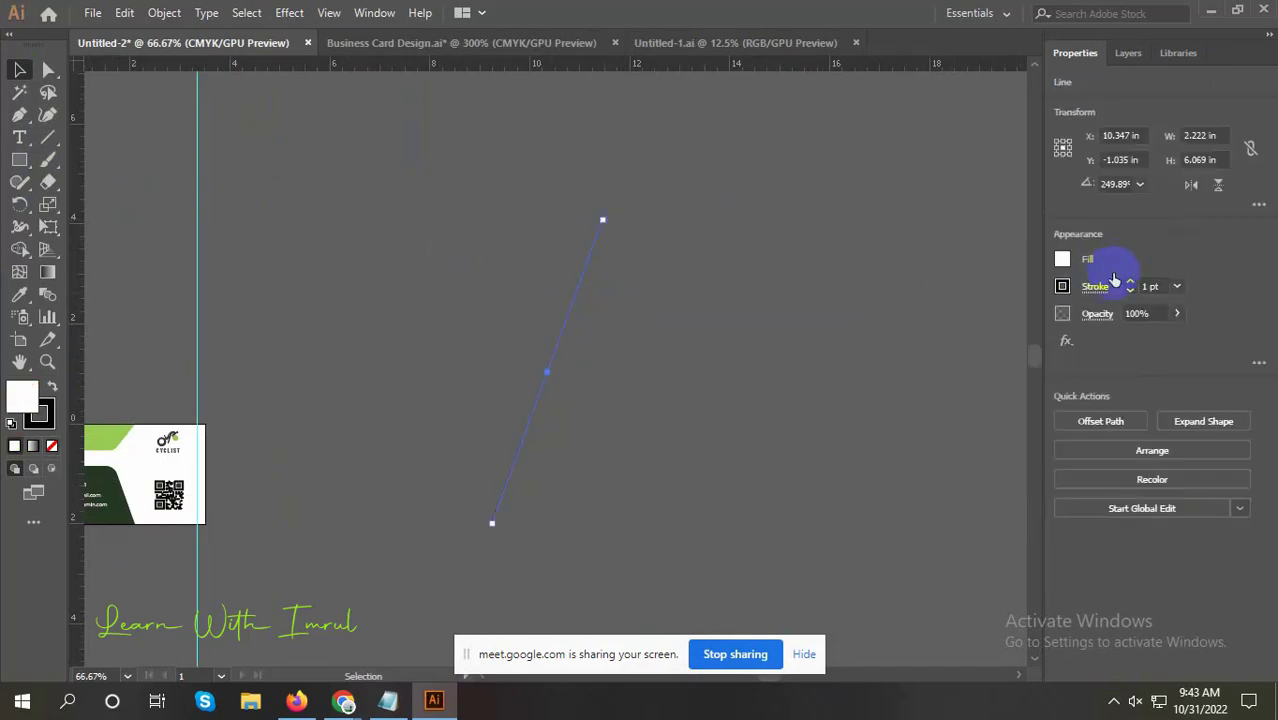
click(1063, 288)
click(747, 253)
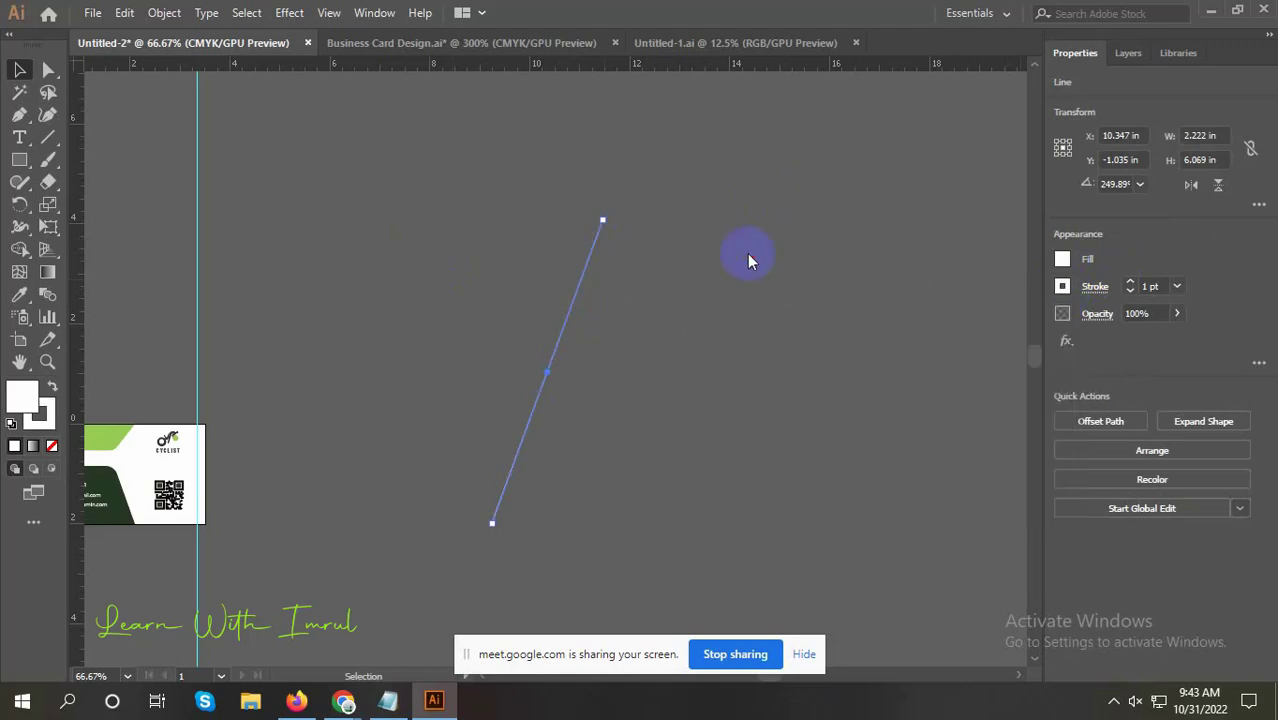
click(499, 340)
key(ctrl+minus)
Copy the line about 9.6 in to the right and select both lines
click(497, 370)
drag(497, 370, 855, 382)
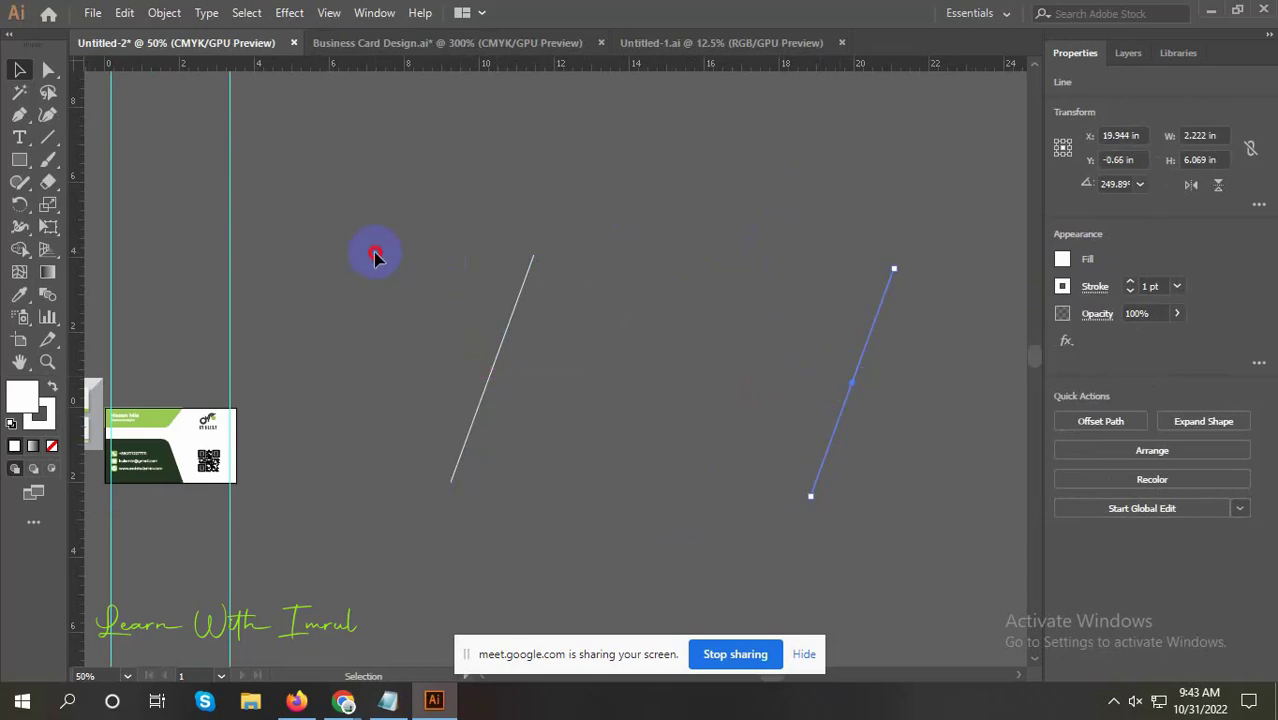
drag(374, 251, 1007, 511)
click(1127, 419)
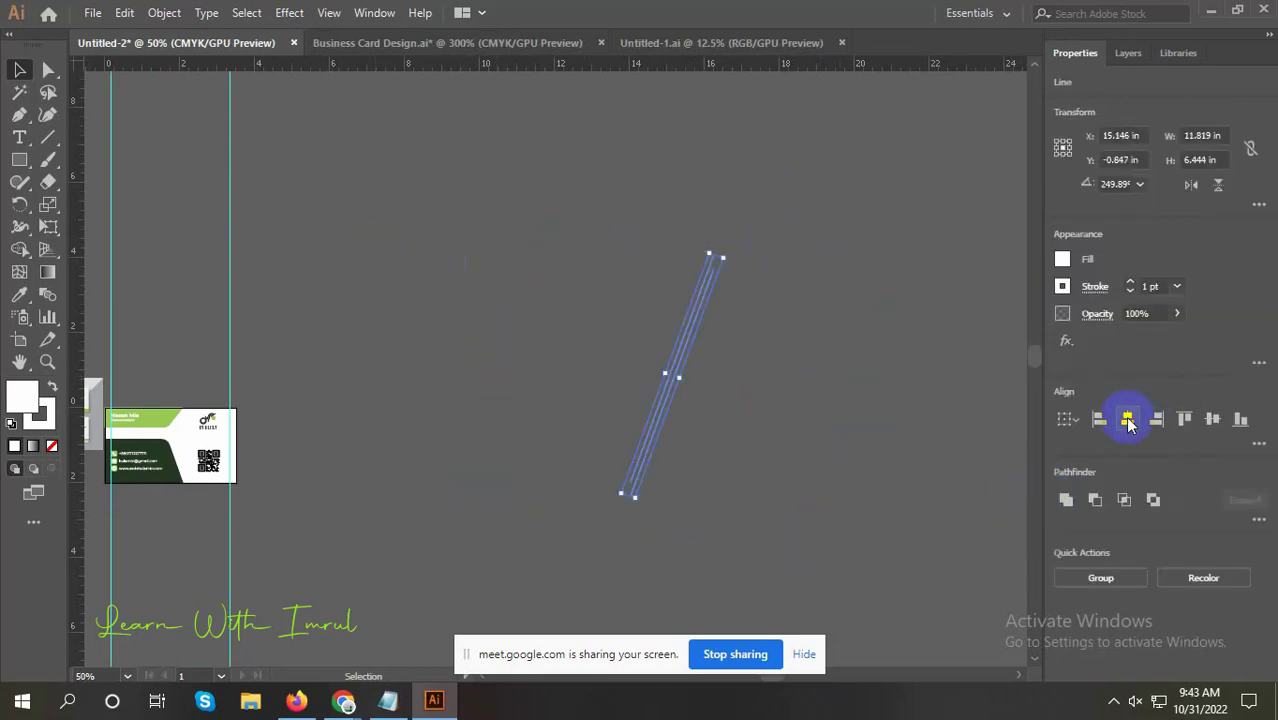
key(ctrl+z)
click(1212, 419)
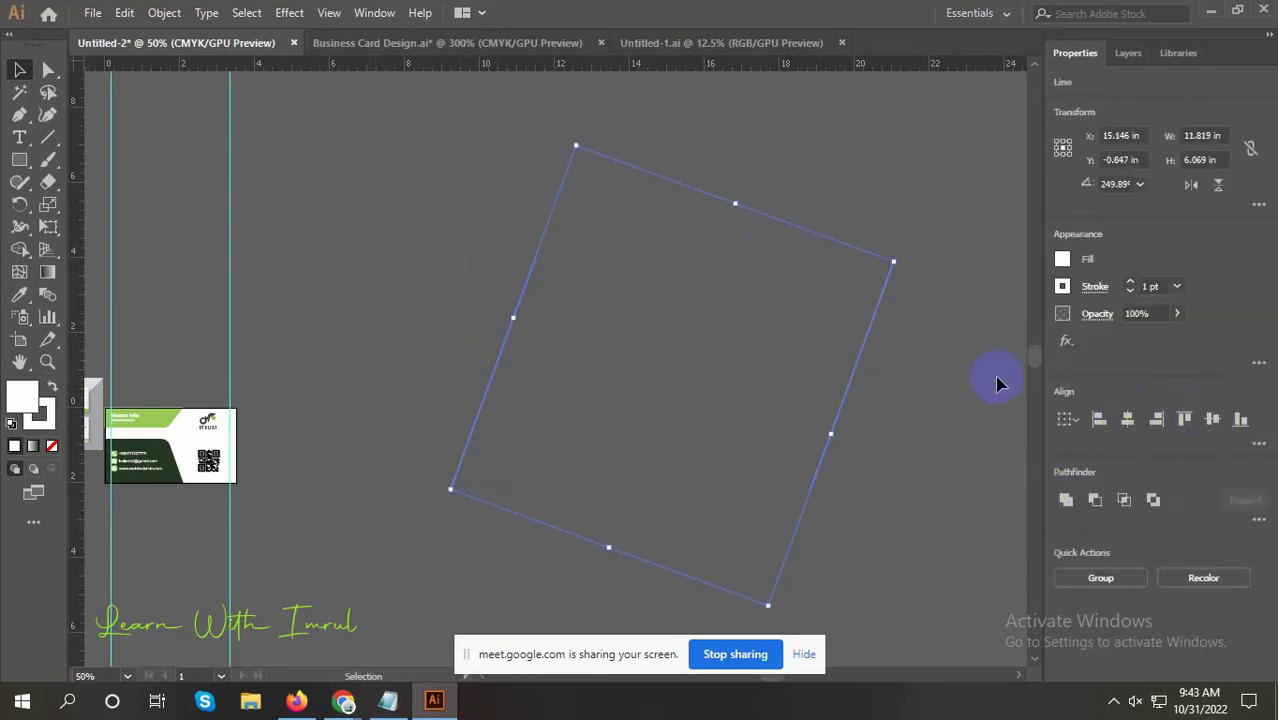
click(547, 348)
scroll(1032, 462, right, 1)
key(ctrl+a)
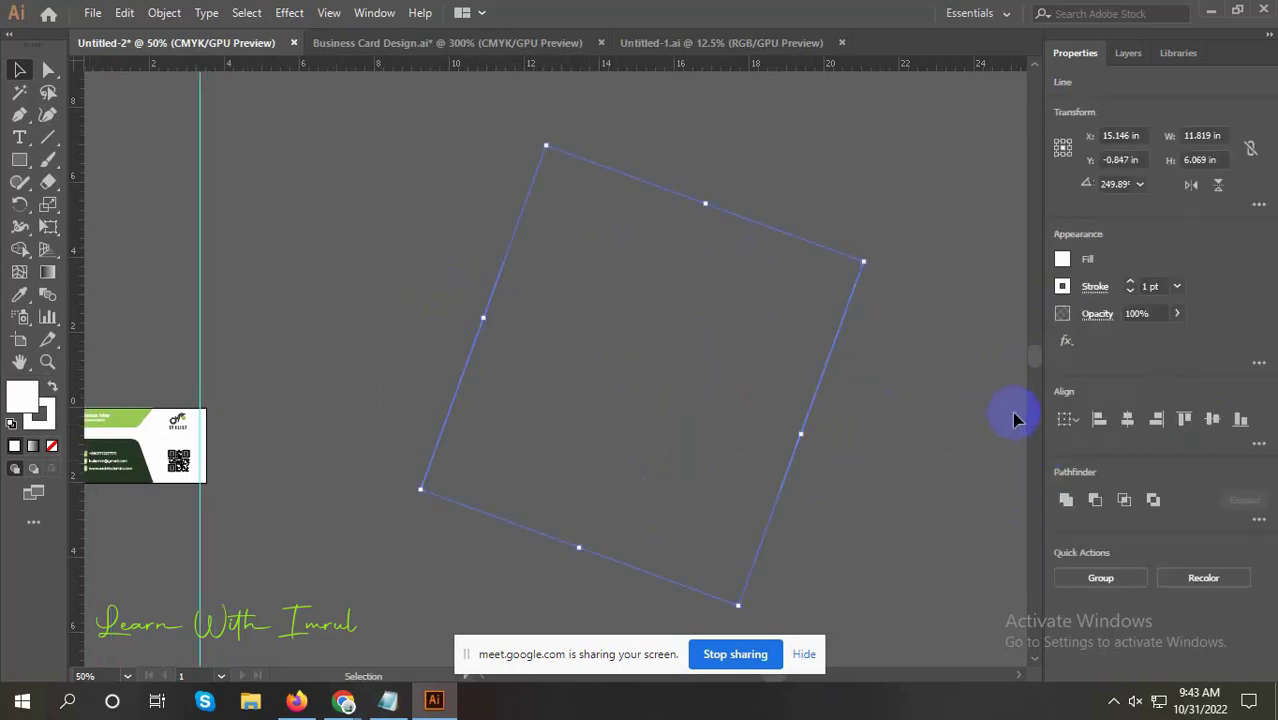
Blend the two lines with Specified Steps spacing of 40 using Object > Blend > Make
double_click(47, 296)
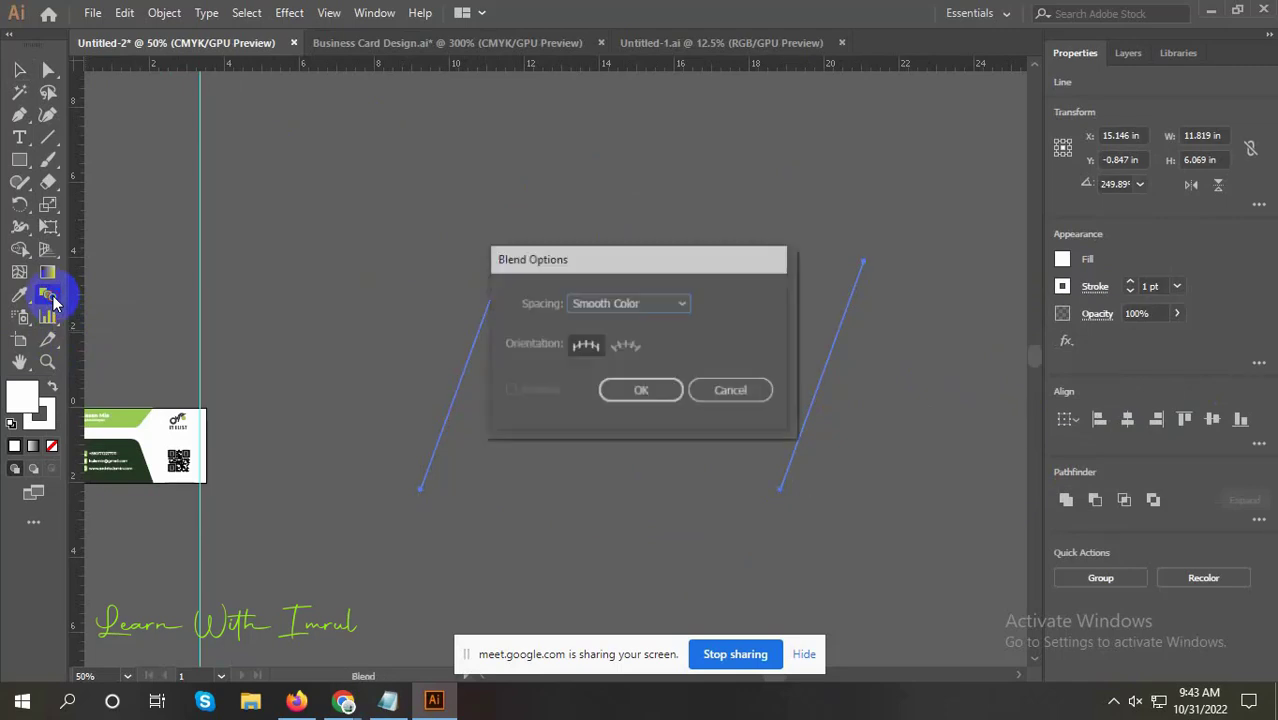
click(615, 303)
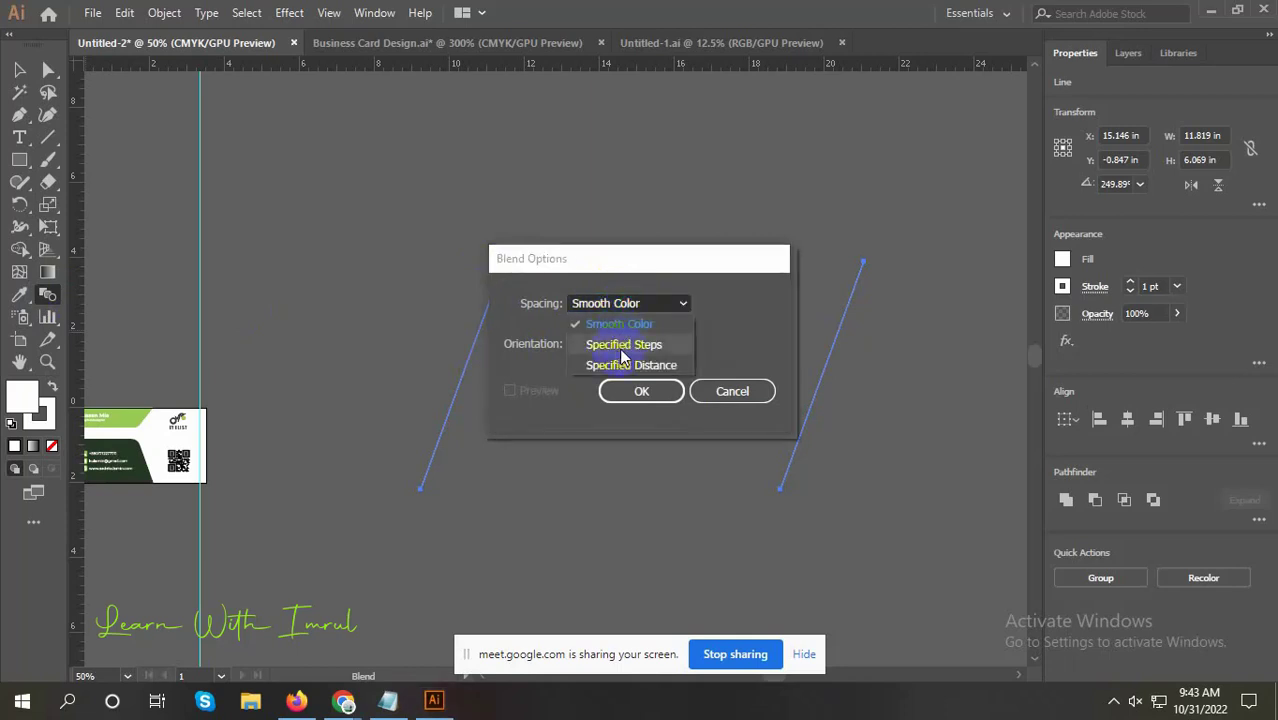
click(624, 345)
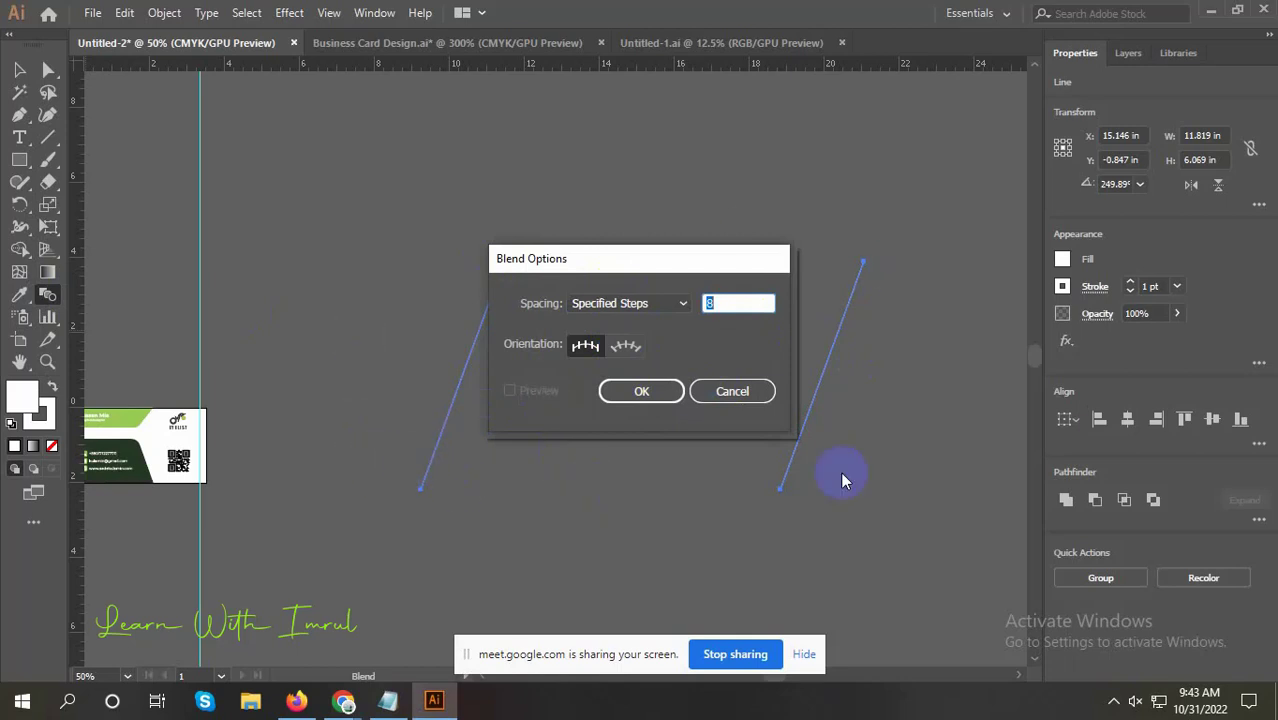
click(727, 306)
text(40)
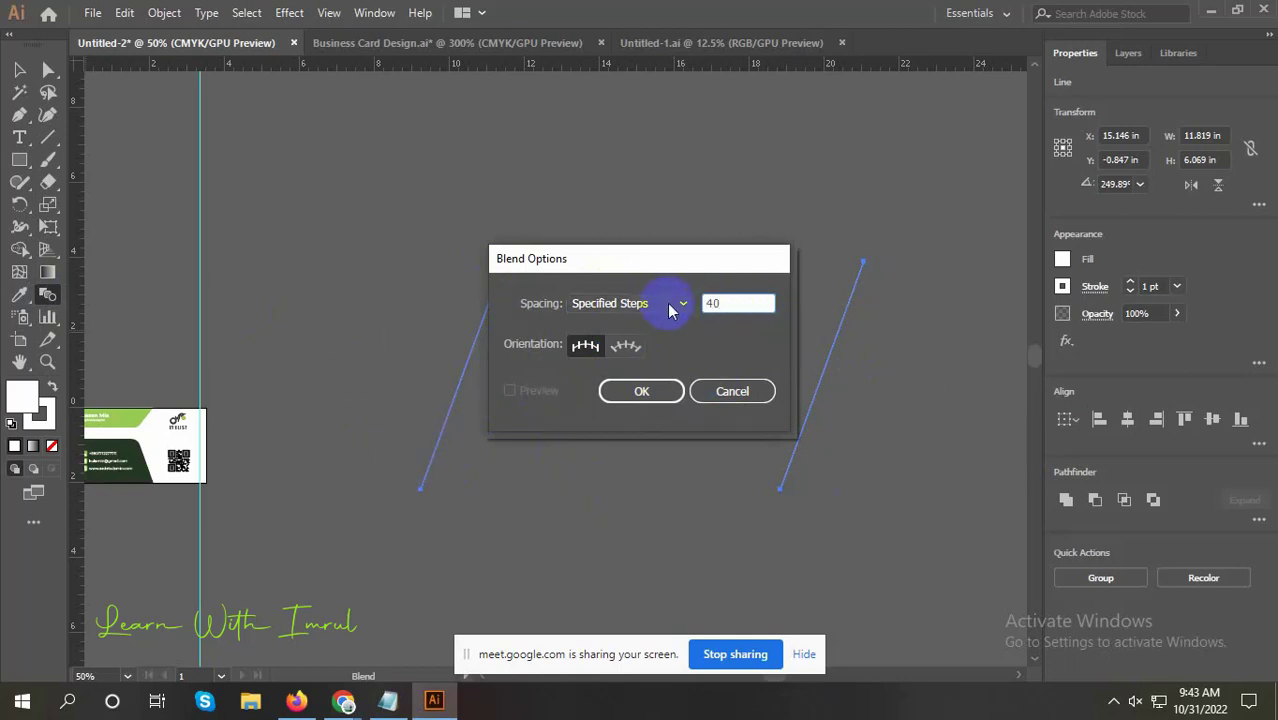
click(641, 391)
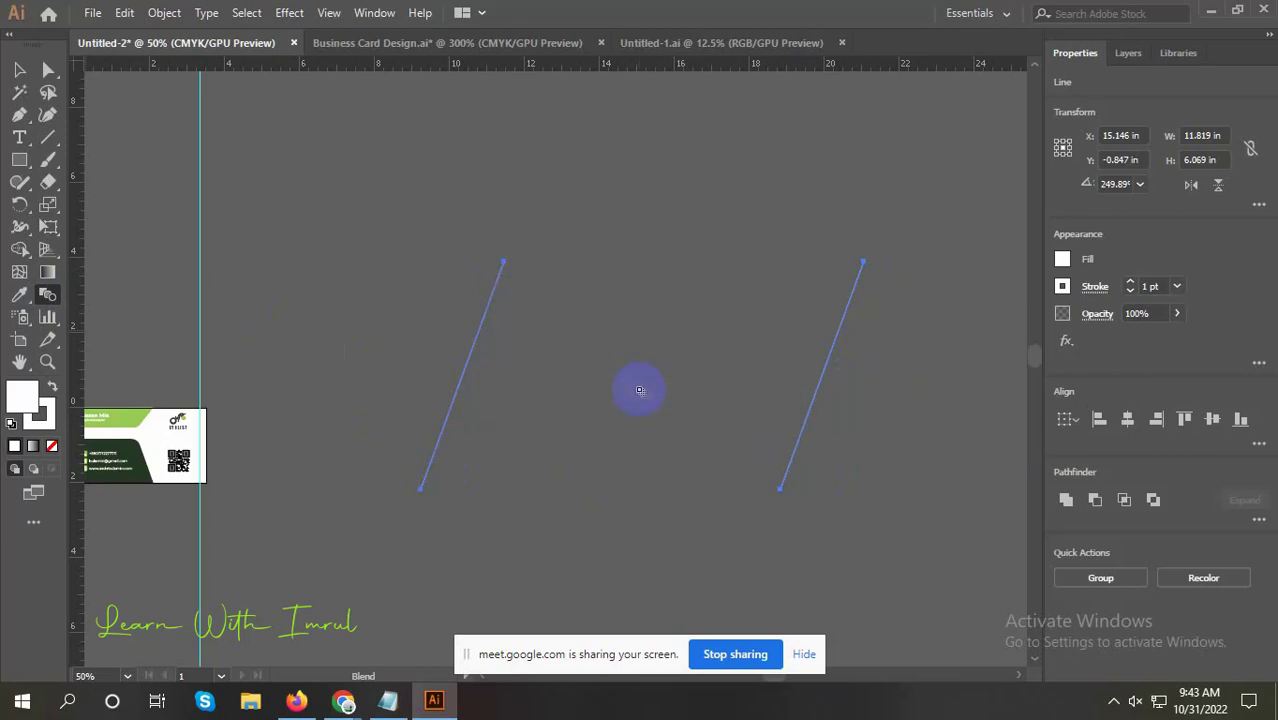
click(164, 12)
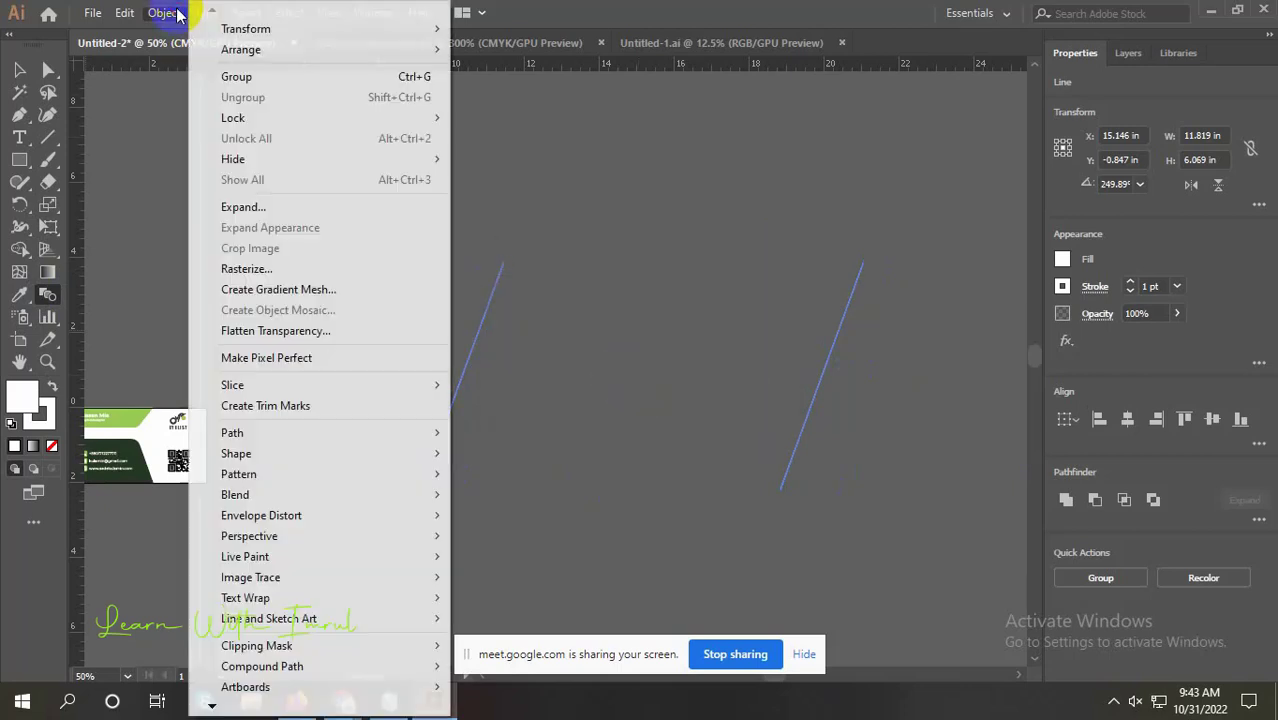
click(240, 225)
mouse_move(235, 494)
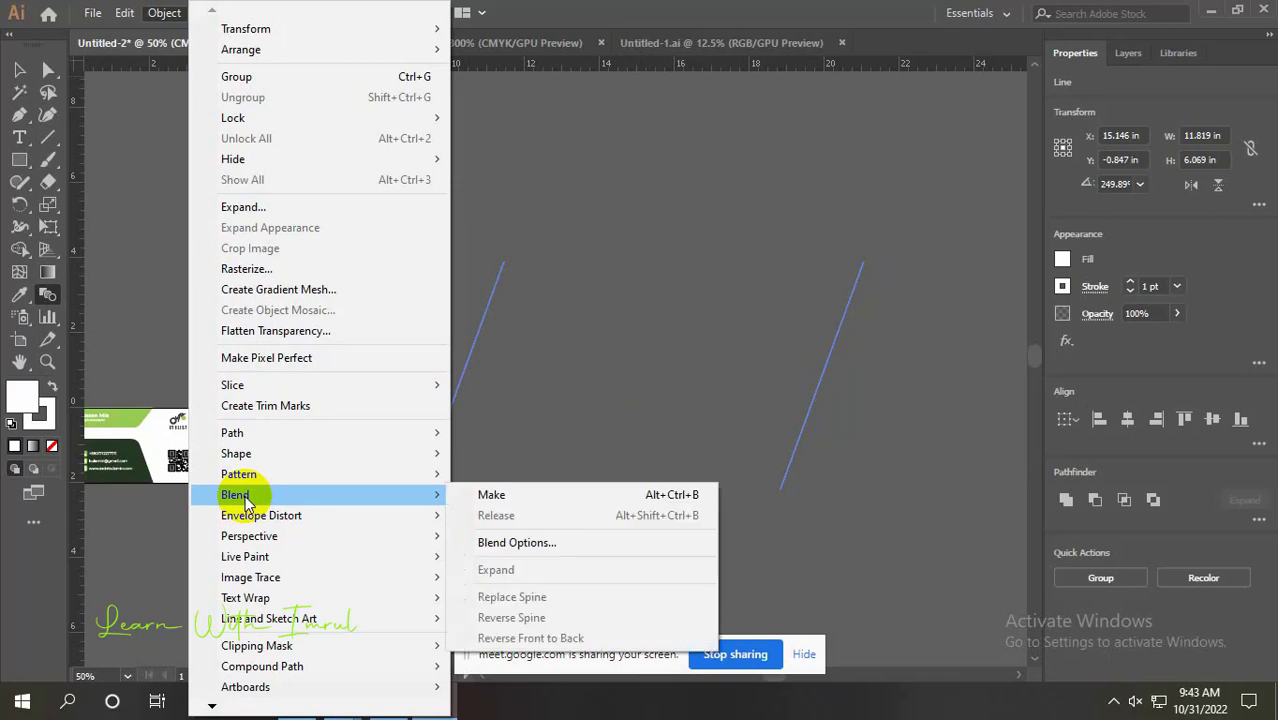
click(577, 500)
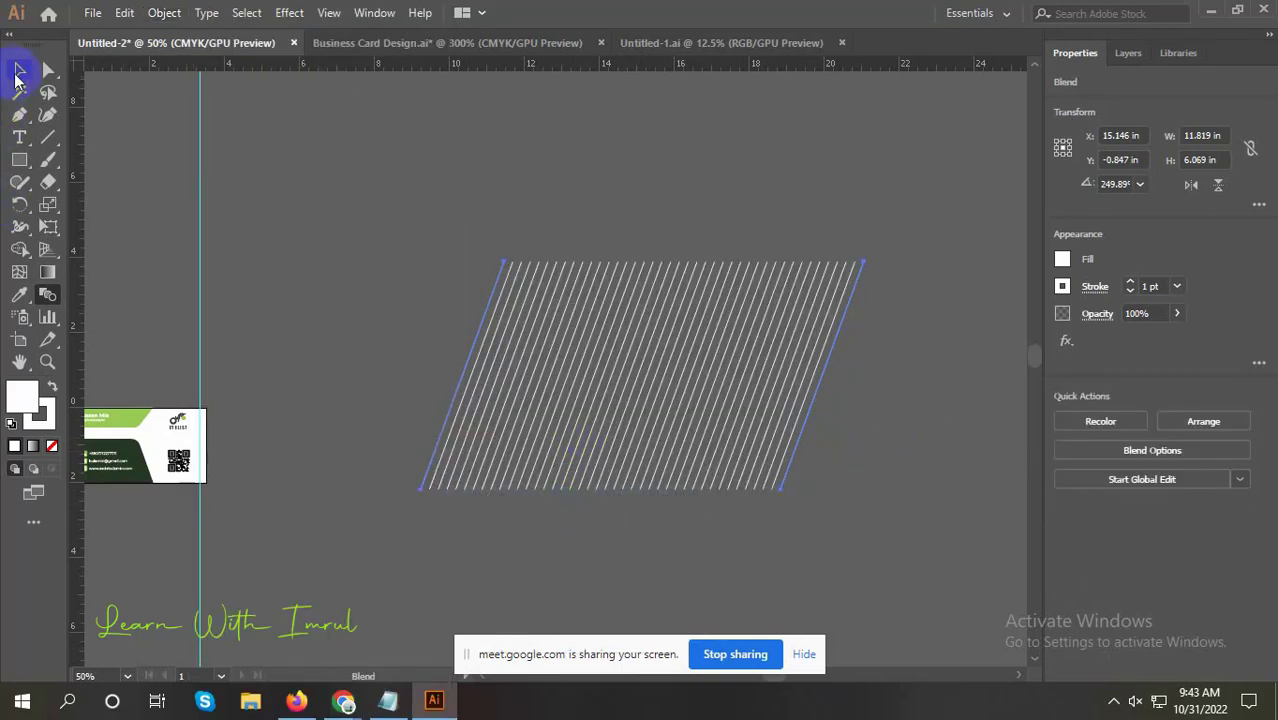
Shrink the striped blend to about 4.67 in wide
click(462, 246)
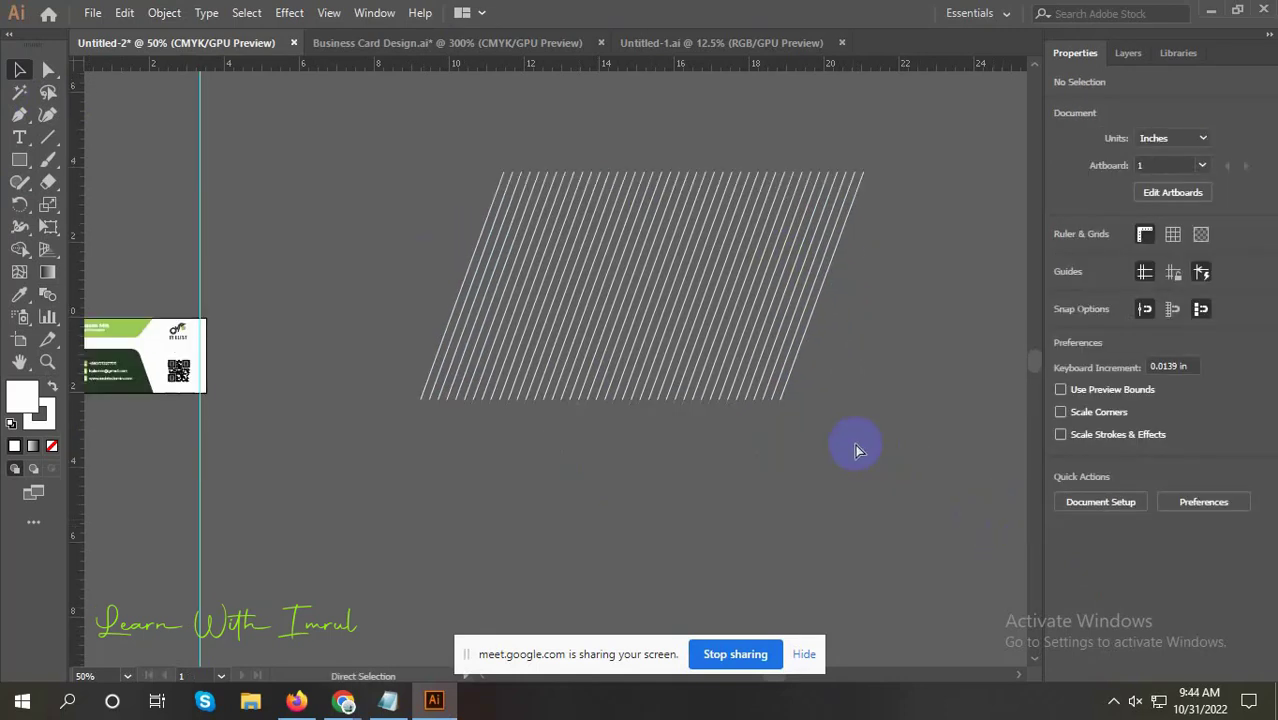
key(ctrl+minus)
scroll(820, 450, down, 2)
scroll(716, 464, down, 1)
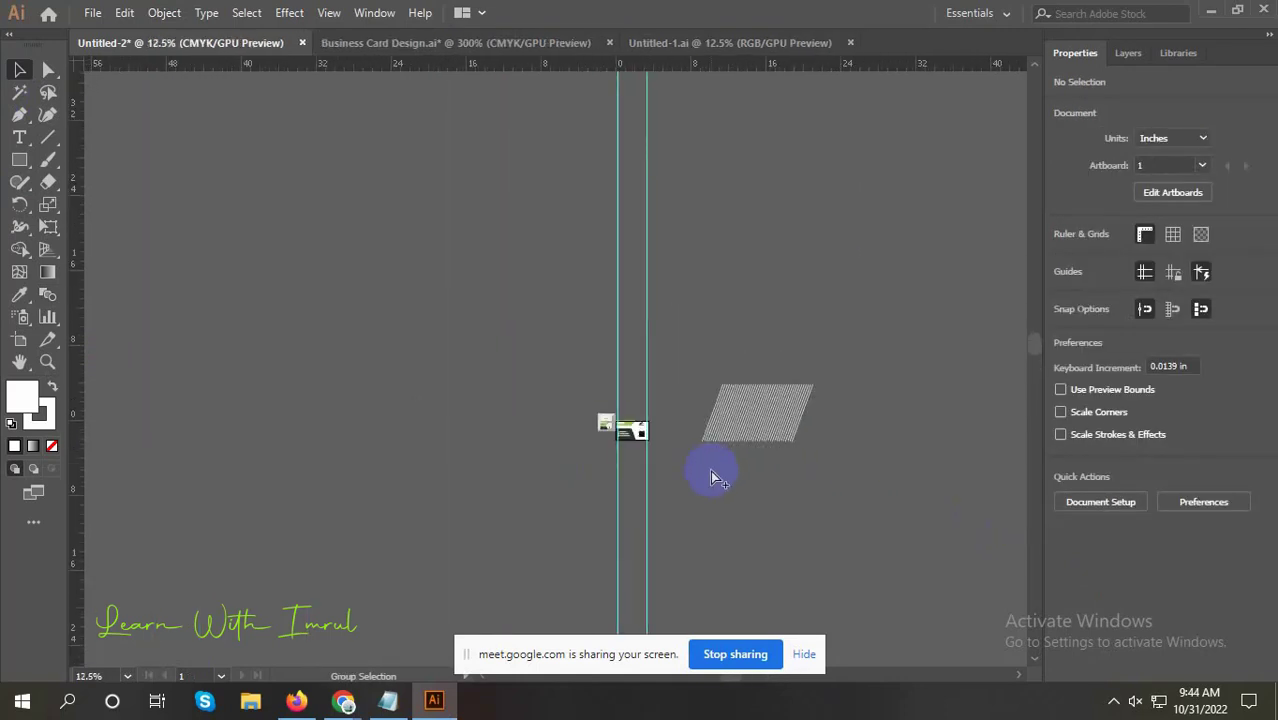
click(753, 416)
drag(812, 383, 748, 412)
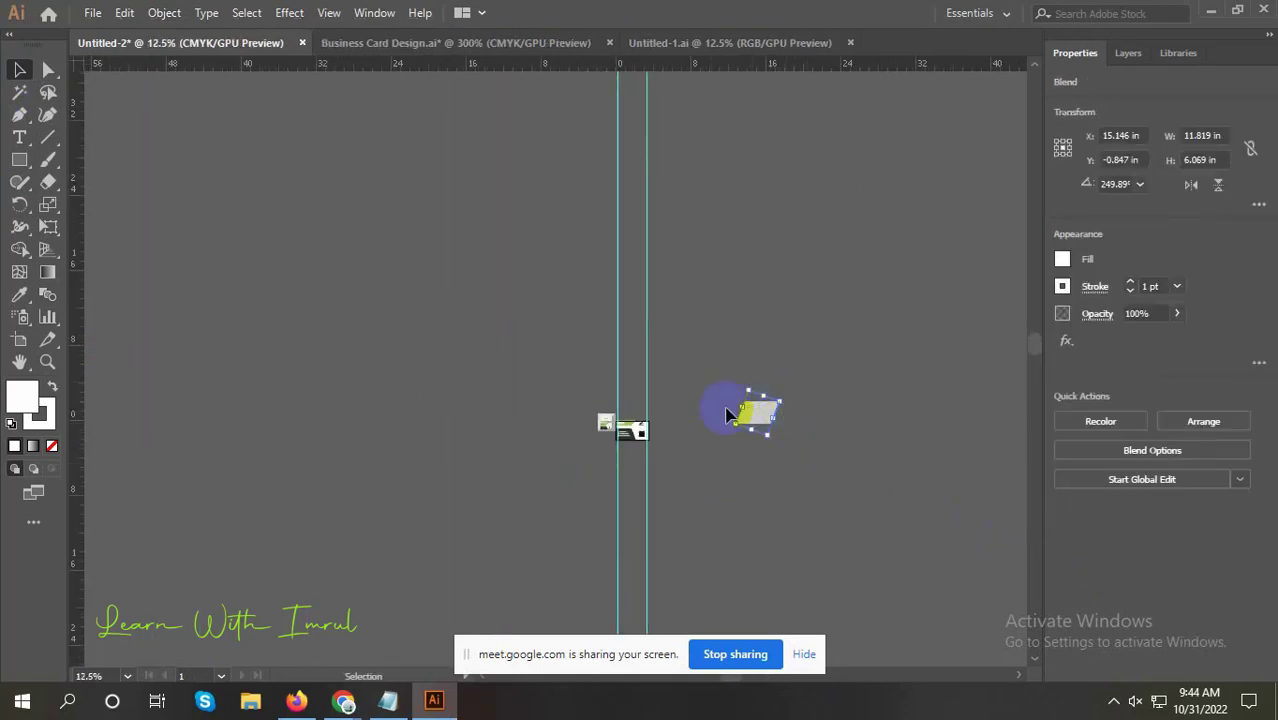
Move the stripes over the card and enlarge them to about 5.17 in wide
scroll(640, 450, up, 5)
scroll(563, 468, up, 1)
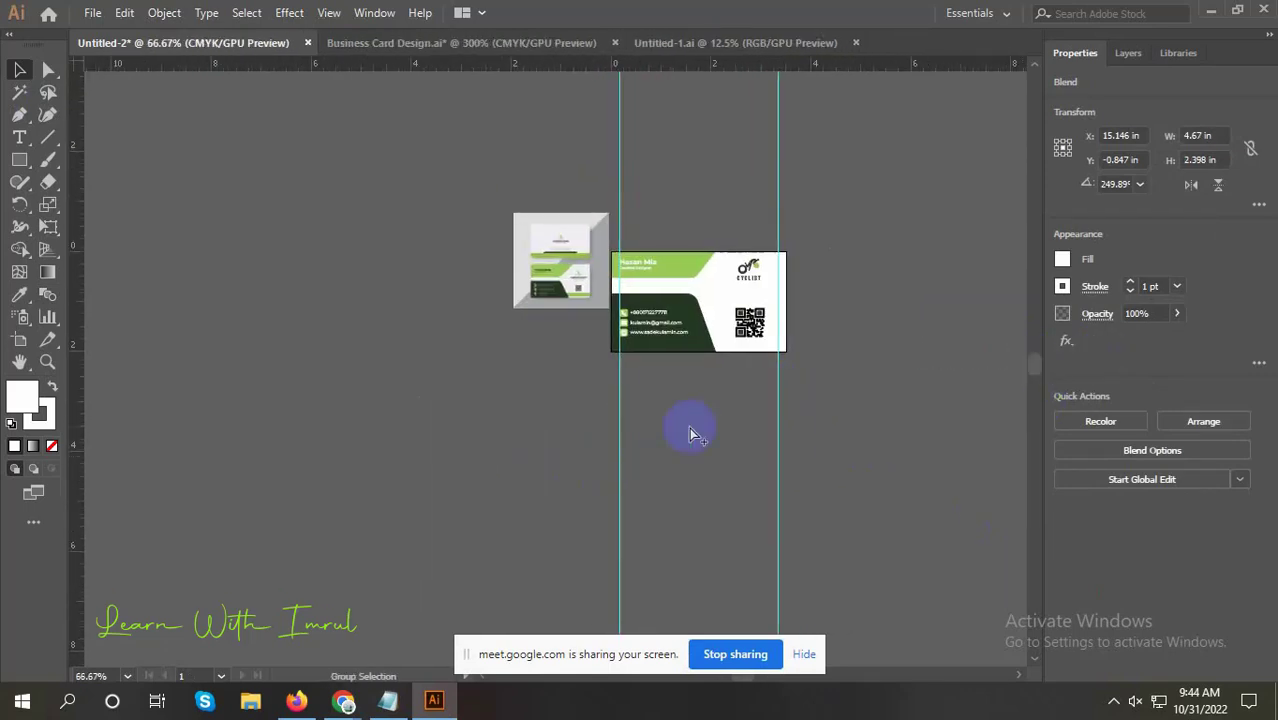
scroll(893, 385, down, 1)
scroll(940, 372, down, 1)
mouse_move(1014, 316)
mouse_down()
mouse_move(857, 340)
mouse_move(868, 337)
mouse_up()
scroll(868, 337, up, 5)
scroll(884, 328, up, 2)
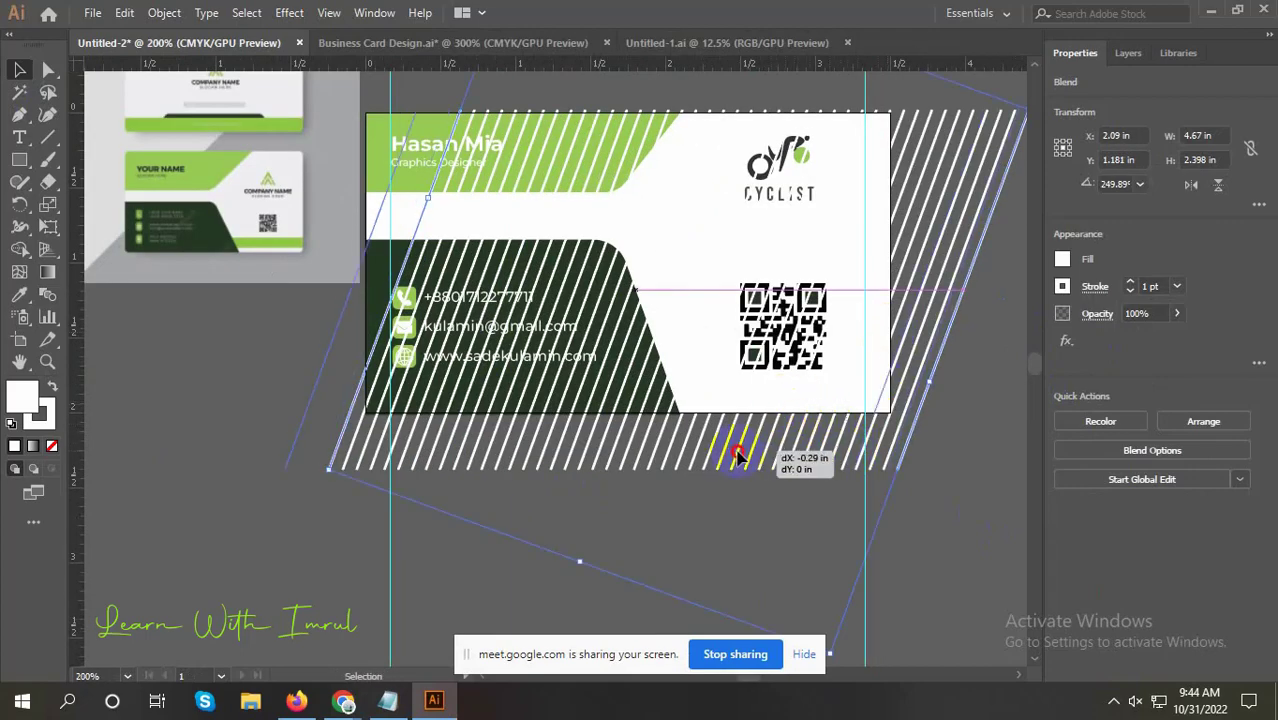
drag(810, 413, 760, 449)
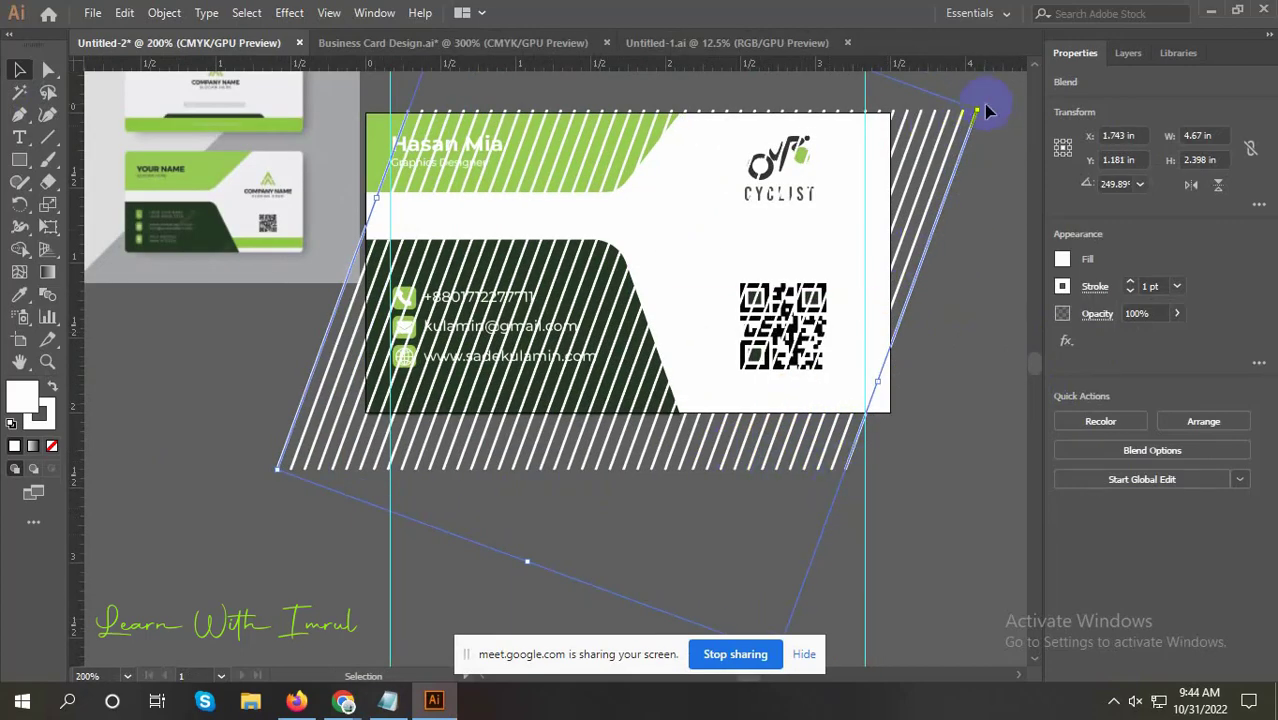
drag(978, 107, 967, 91)
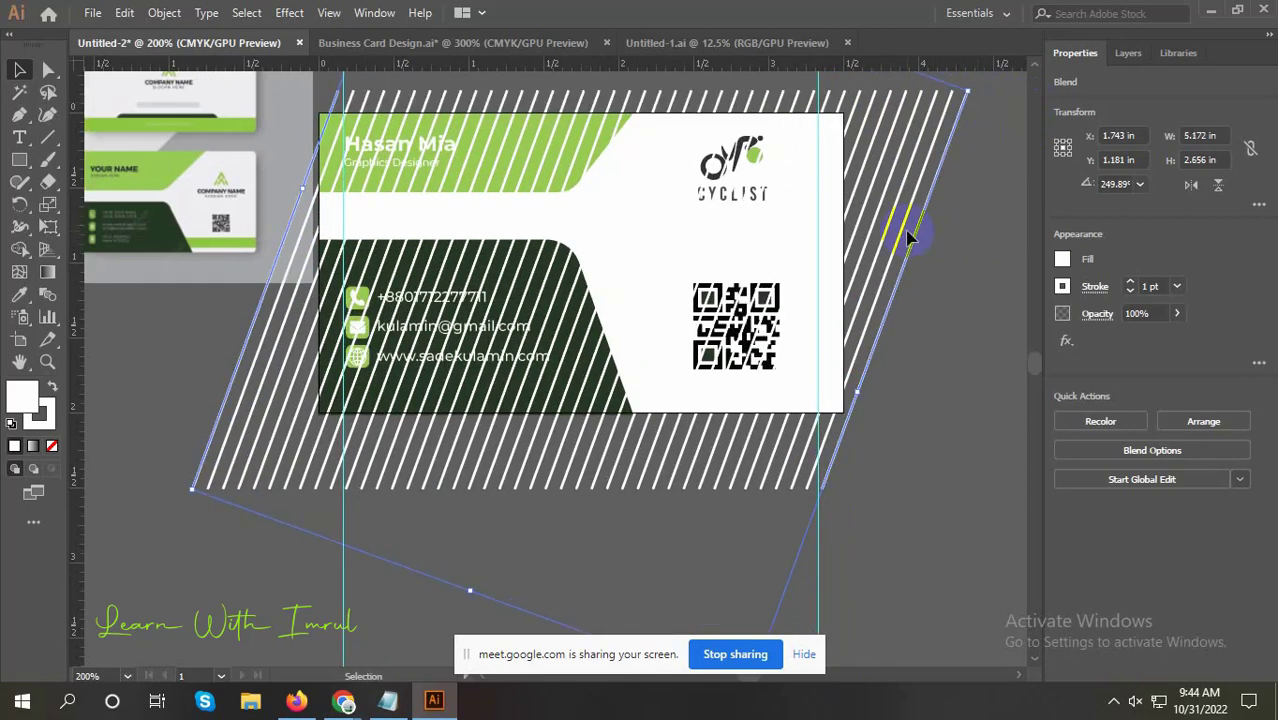
click(893, 205)
drag(870, 206, 873, 191)
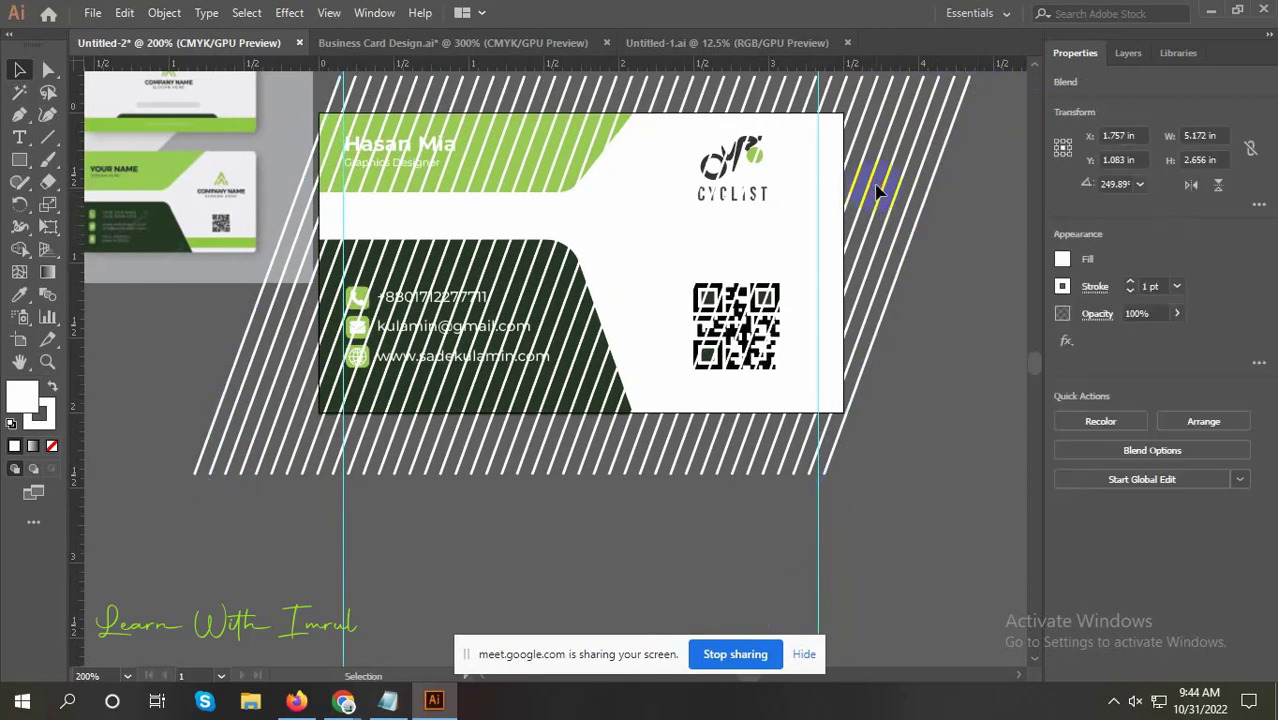
click(878, 190)
Send the stripe blend to the back, behind the business card
right_click(878, 190)
click(835, 480)
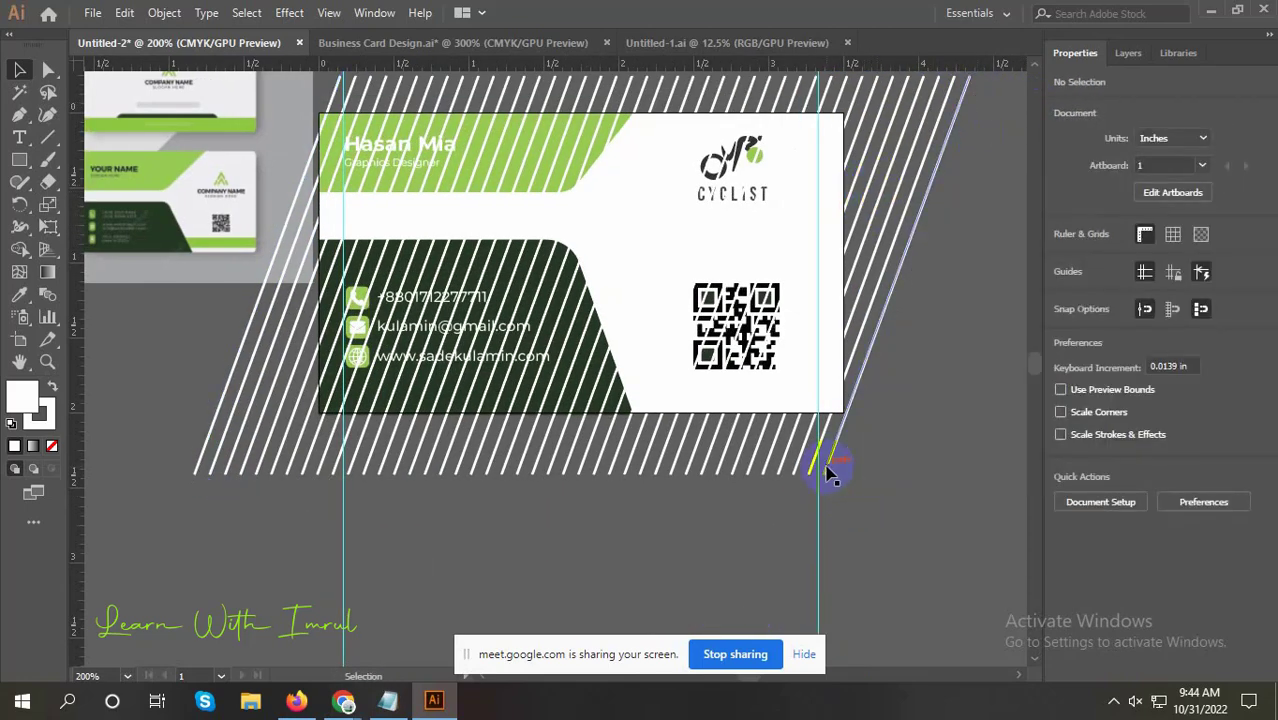
right_click(828, 474)
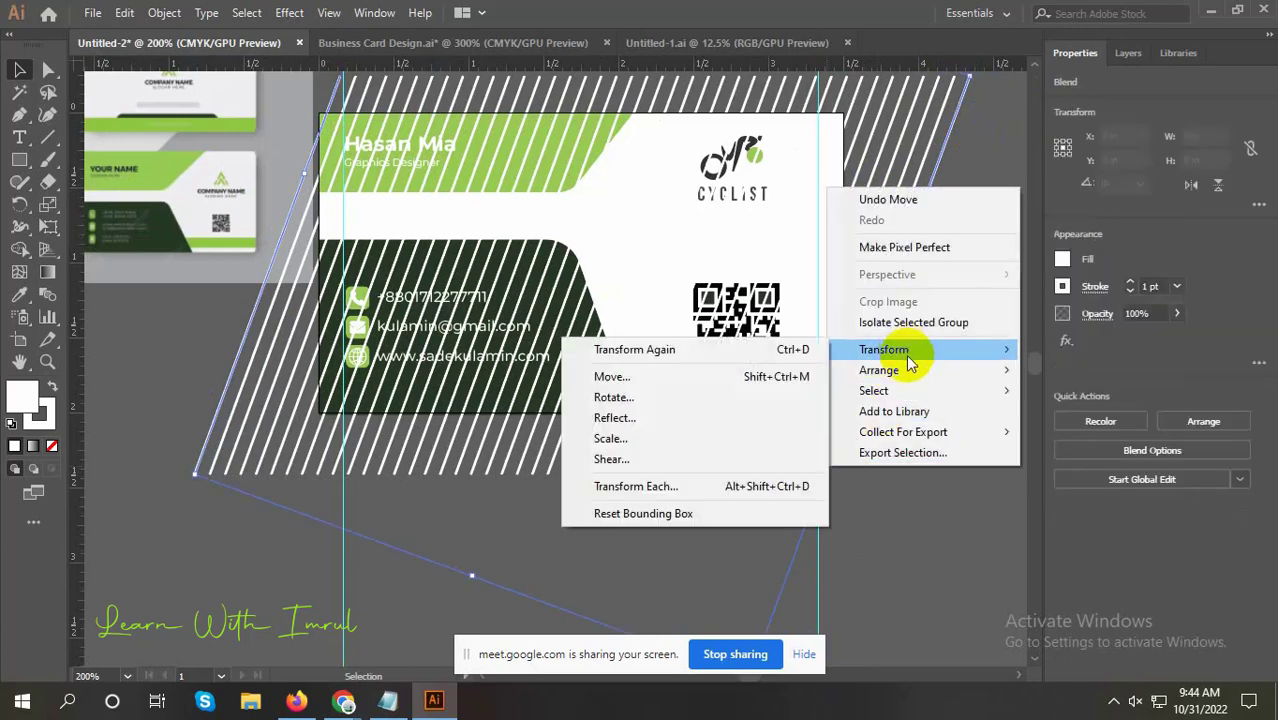
mouse_move(879, 370)
click(1045, 431)
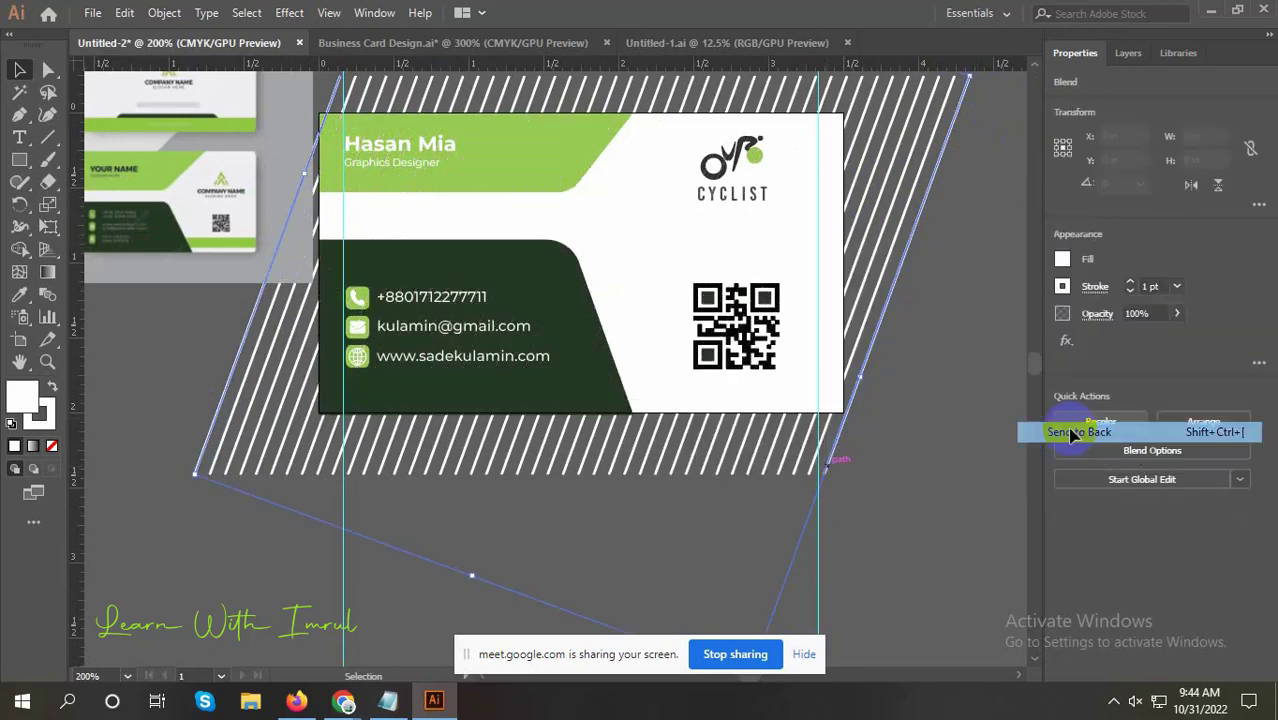
click(970, 480)
scroll(740, 225, up, 3)
scroll(712, 265, down, 3)
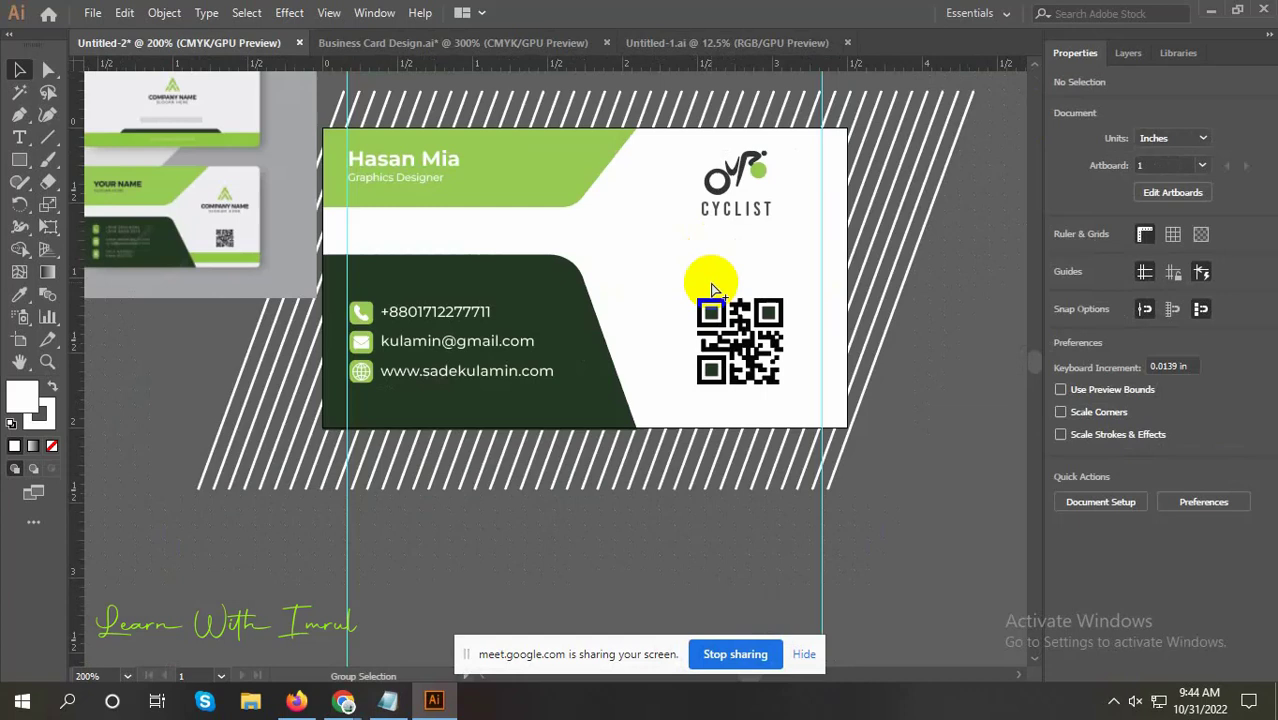
Bring the stripes to the front, then one level back behind the dark green panel
click(862, 290)
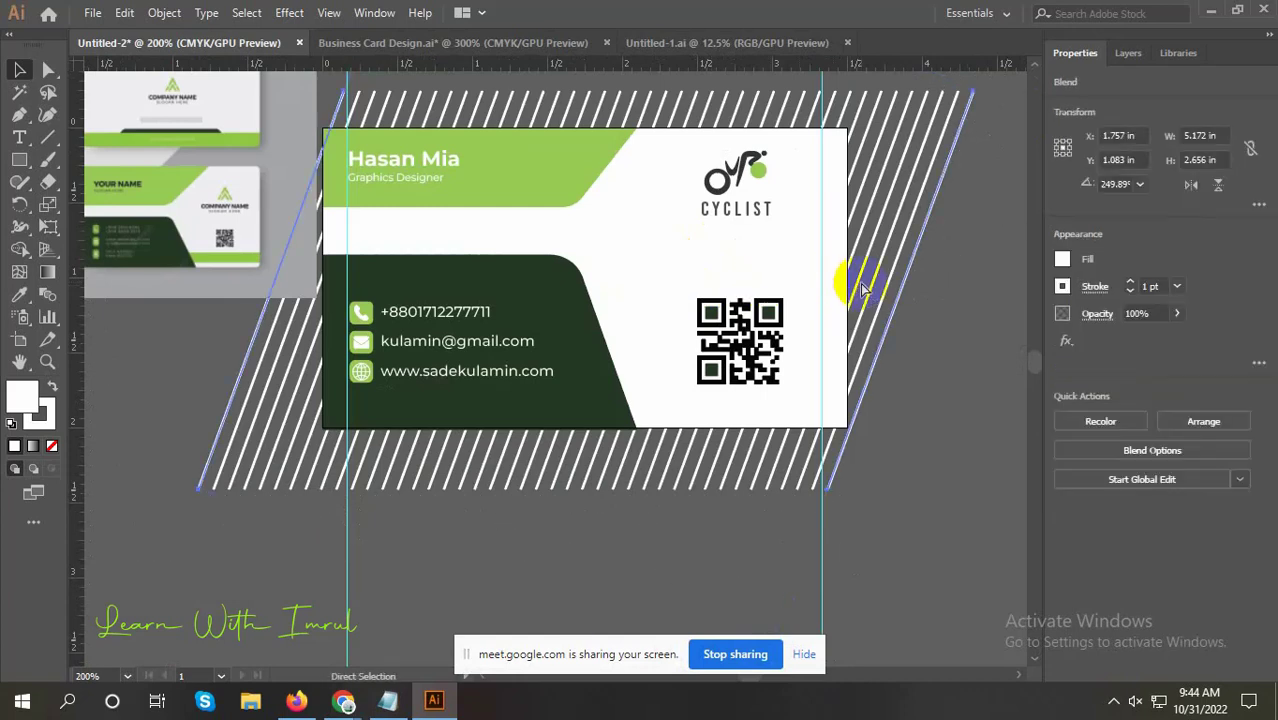
key(ctrl+shift+bracketright)
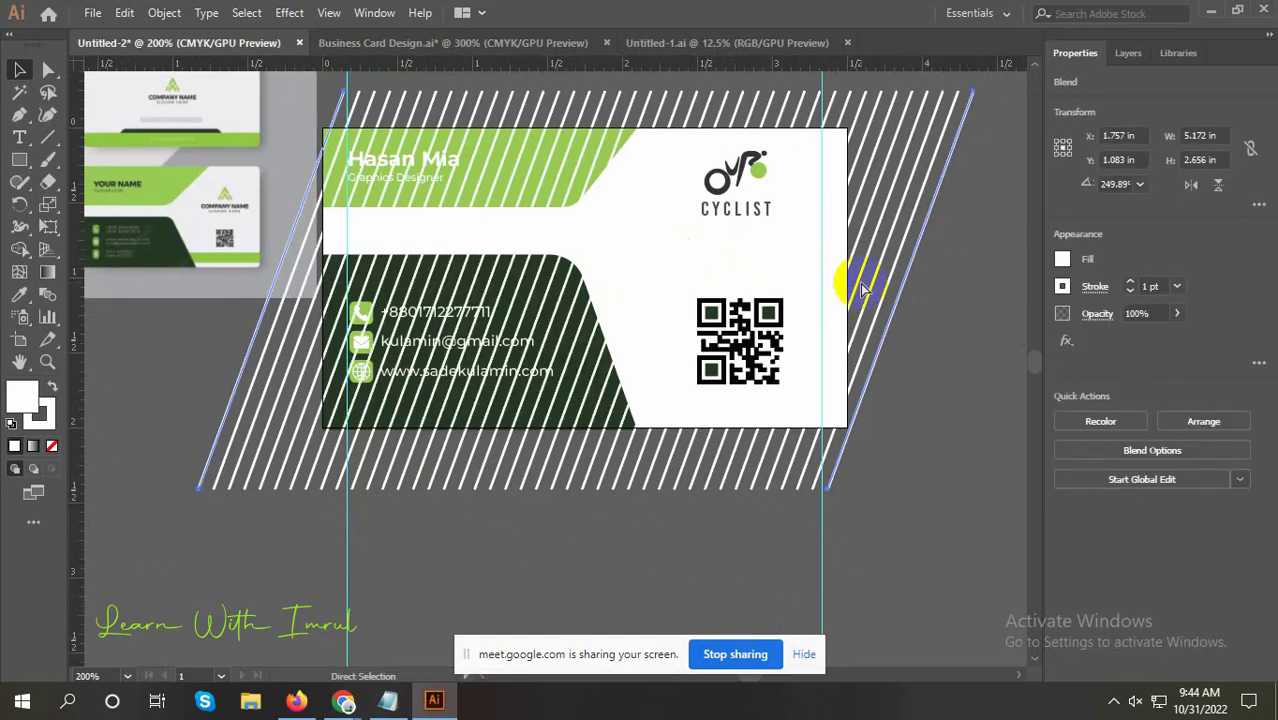
key(ctrl+bracketleft)
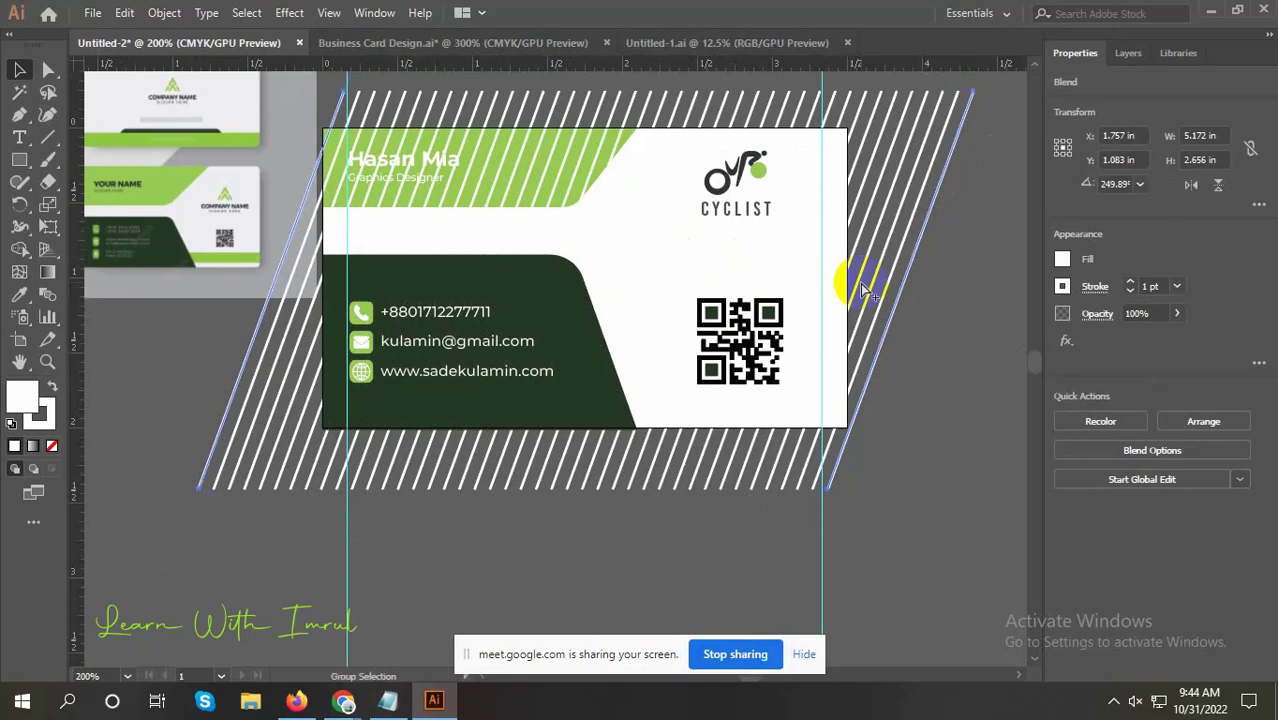
scroll(850, 165, up, 3)
scroll(565, 428, down, 2)
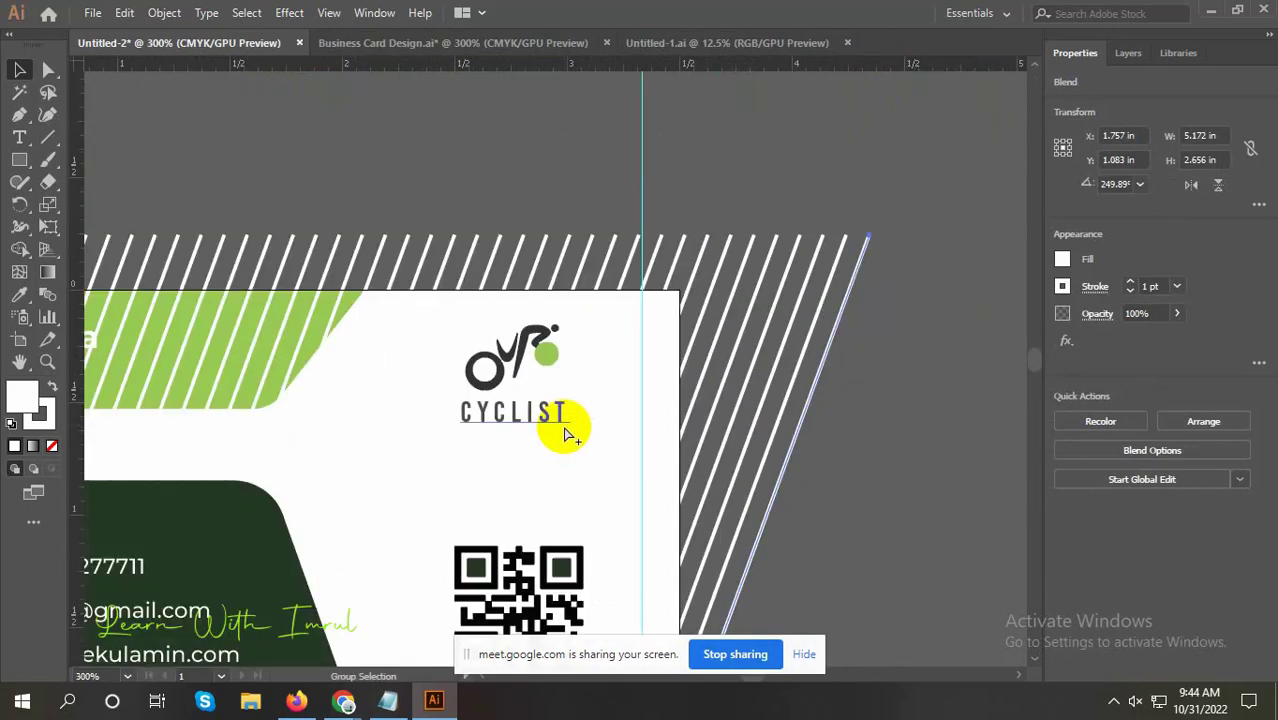
click(773, 305)
click(772, 298)
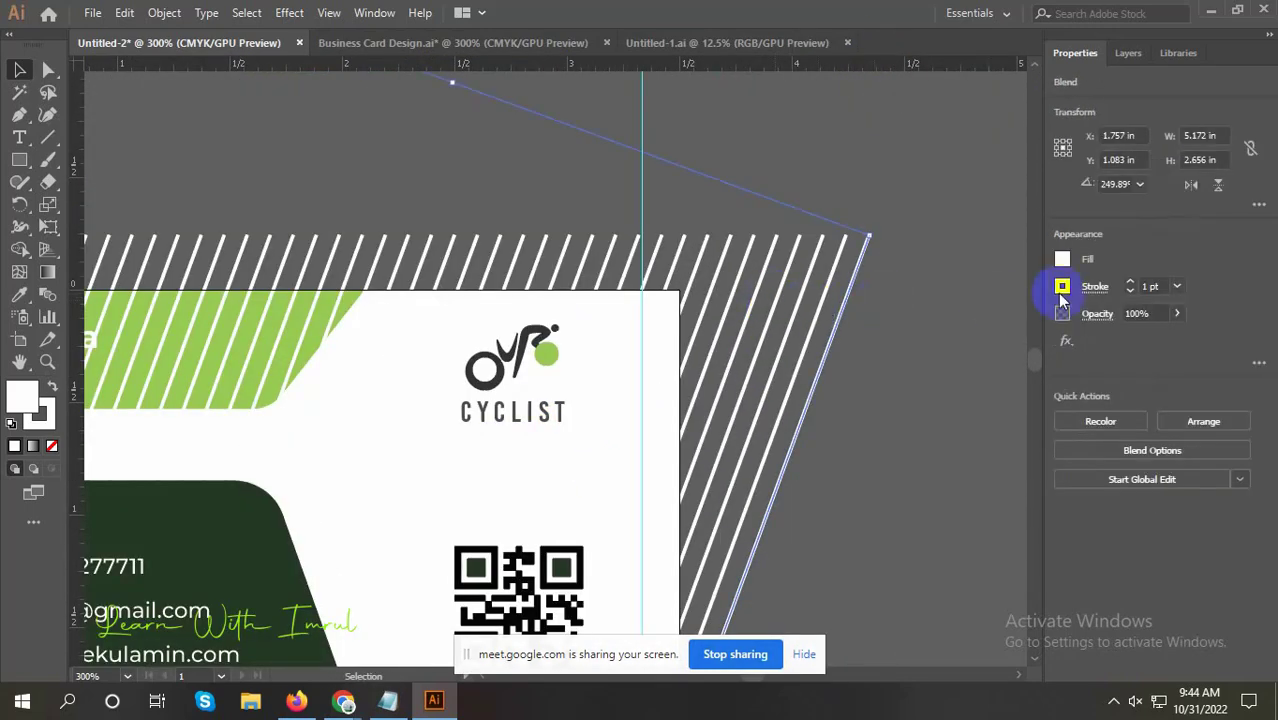
Set the stripes' stroke to a light grey swatch
click(975, 297)
click(843, 267)
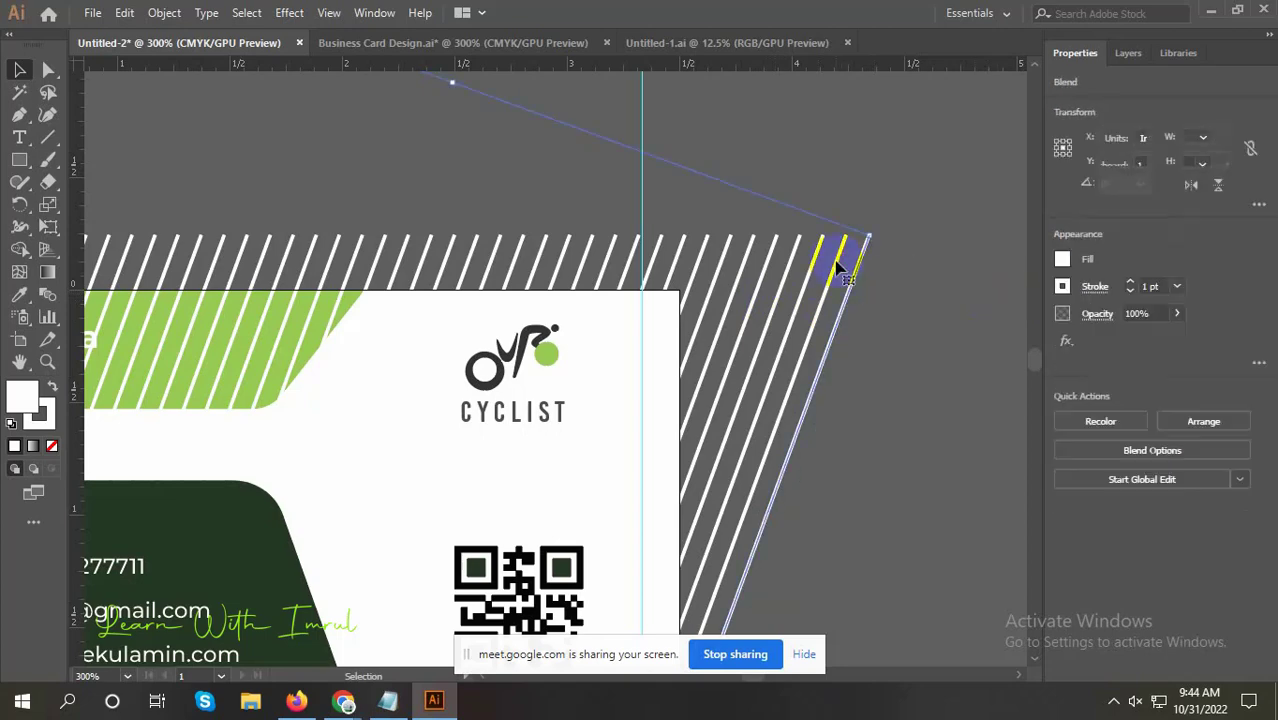
click(1063, 287)
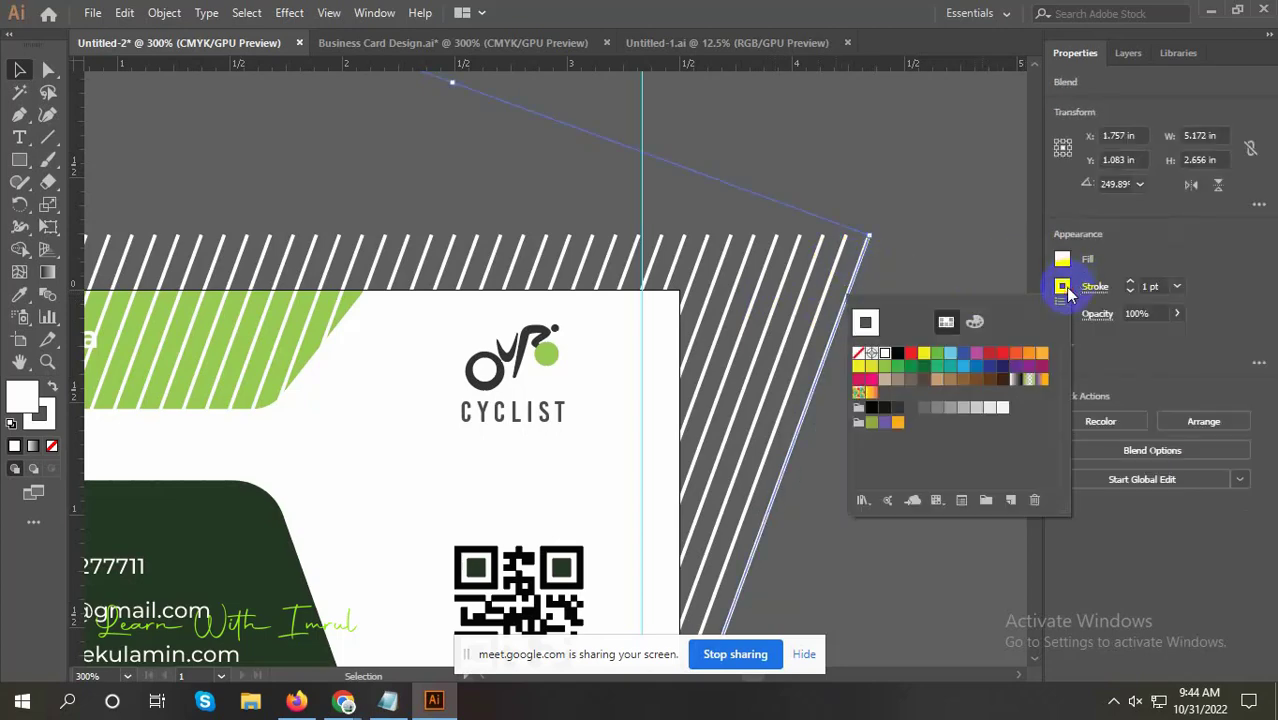
click(928, 410)
click(948, 408)
click(962, 408)
click(976, 408)
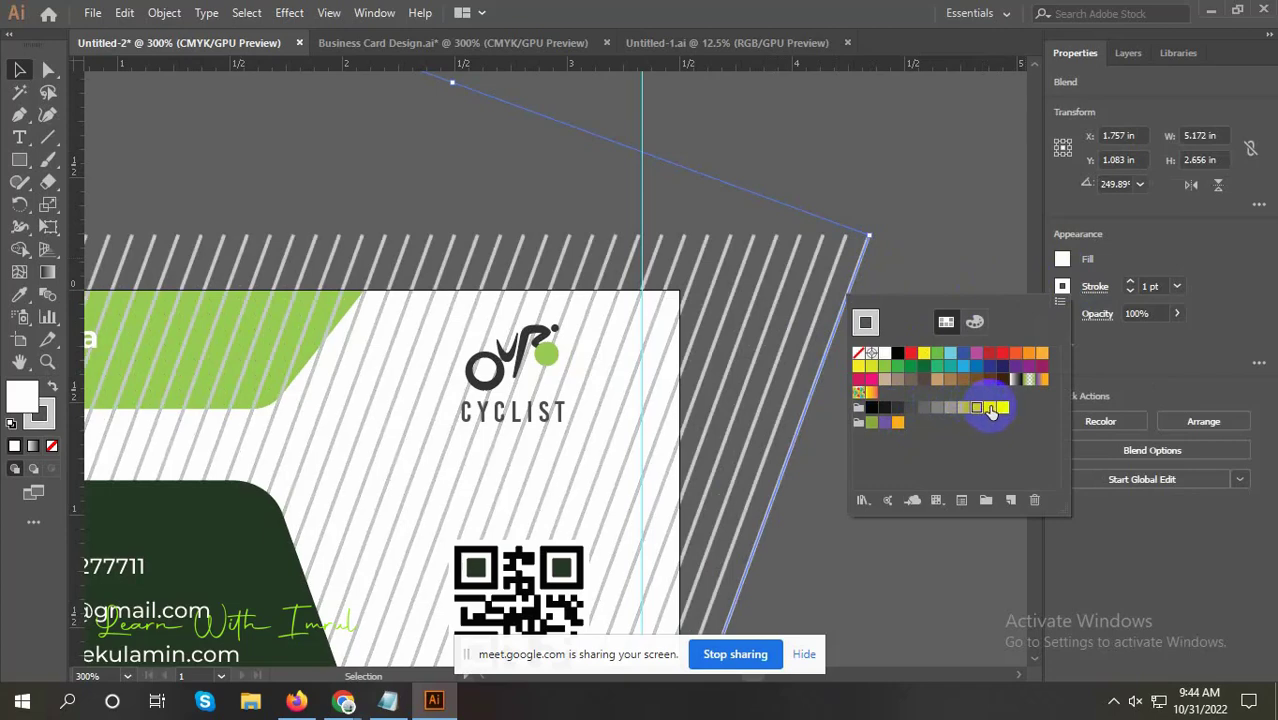
click(984, 408)
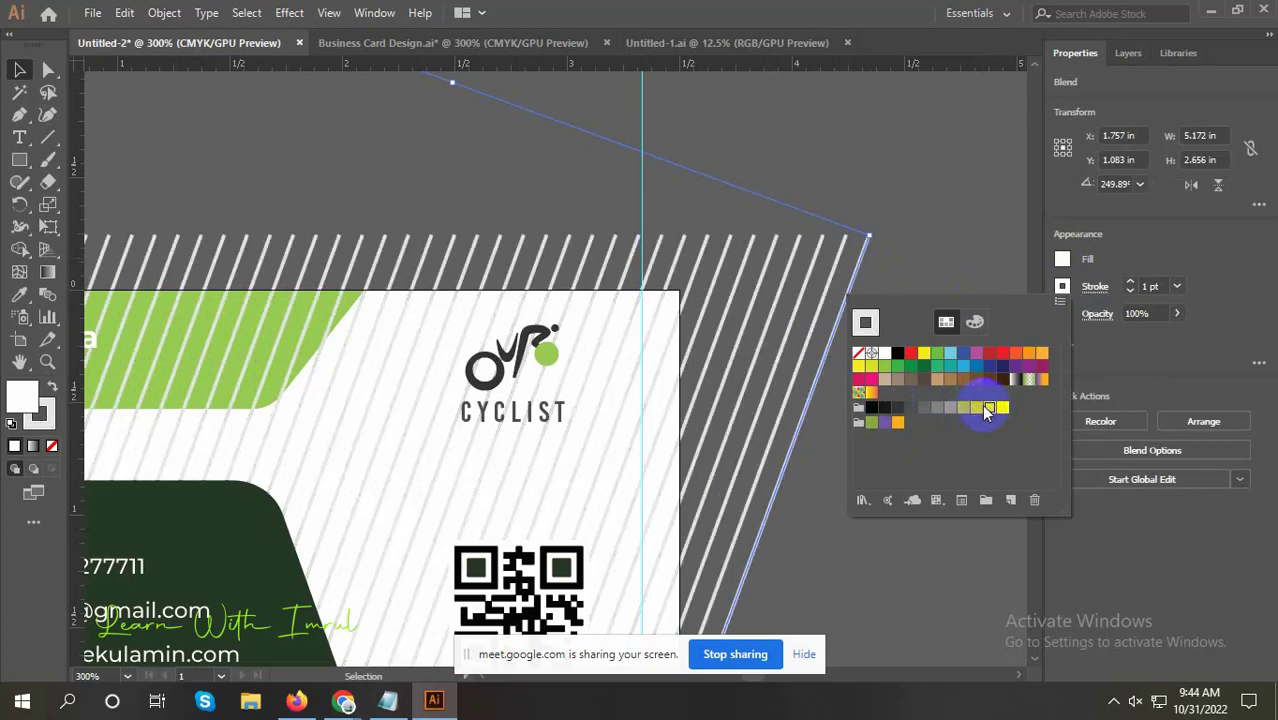
click(950, 130)
scroll(952, 326, down, 2)
scroll(851, 427, down, 1)
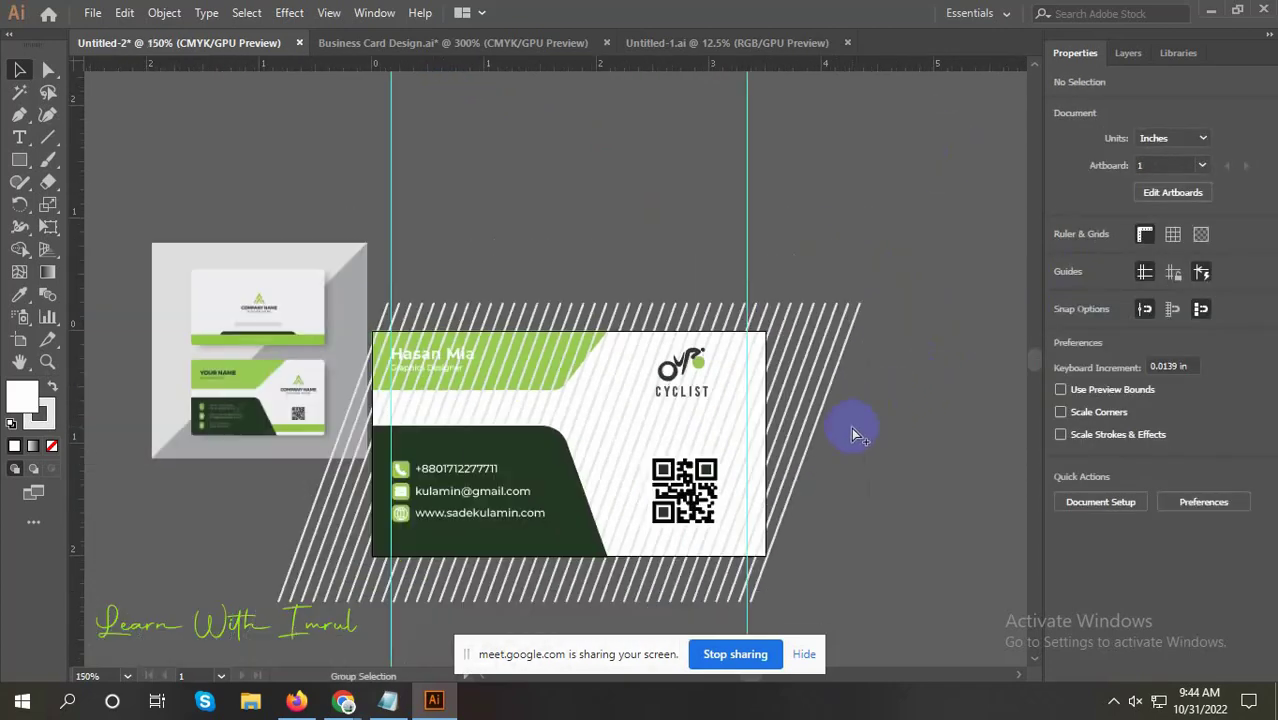
scroll(815, 425, up, 1)
scroll(780, 424, up, 1)
Reduce the stripes' stroke weight to 0.25 pt
click(789, 358)
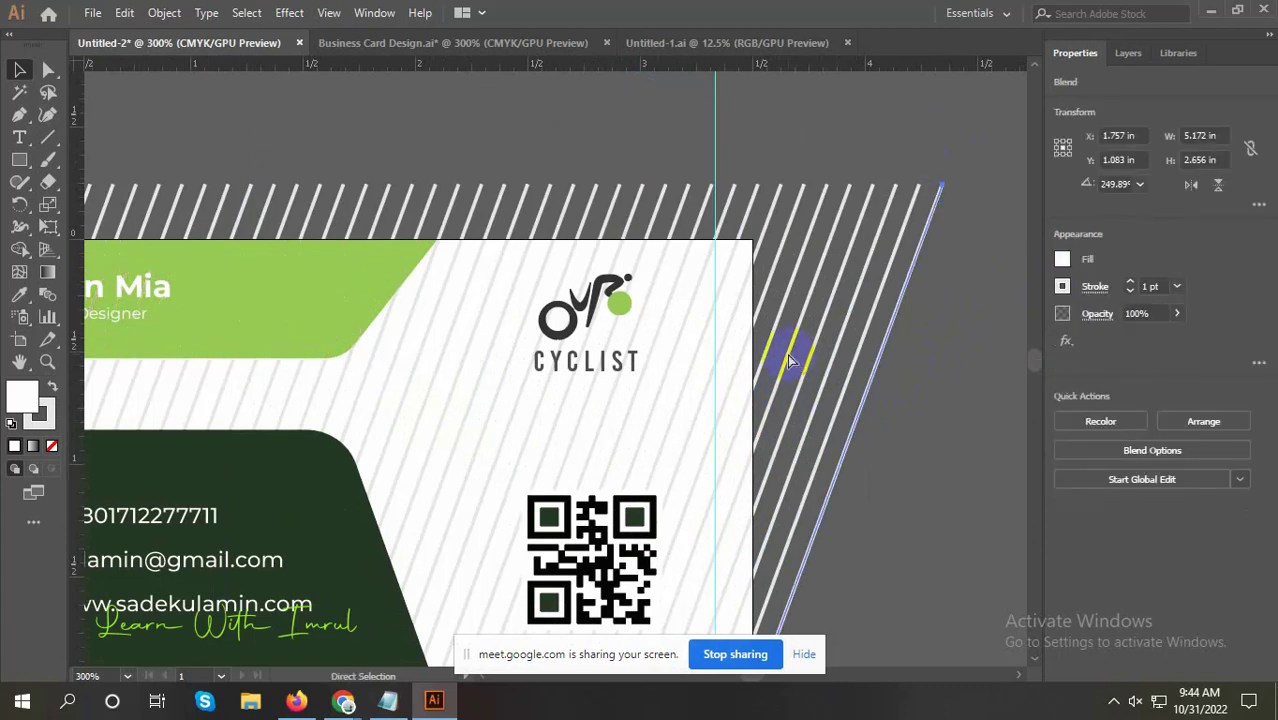
click(966, 368)
scroll(815, 575, down, 4)
scroll(875, 550, up, 2)
scroll(862, 171, up, 1)
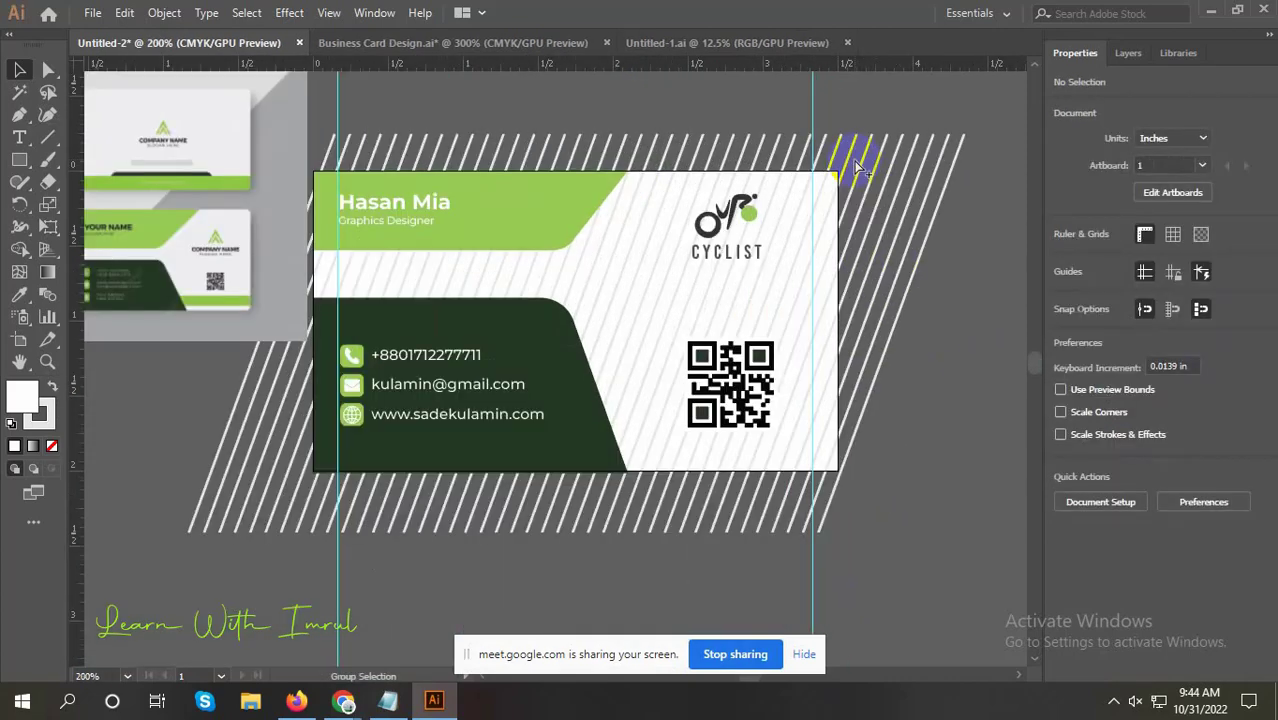
scroll(855, 170, up, 2)
click(912, 180)
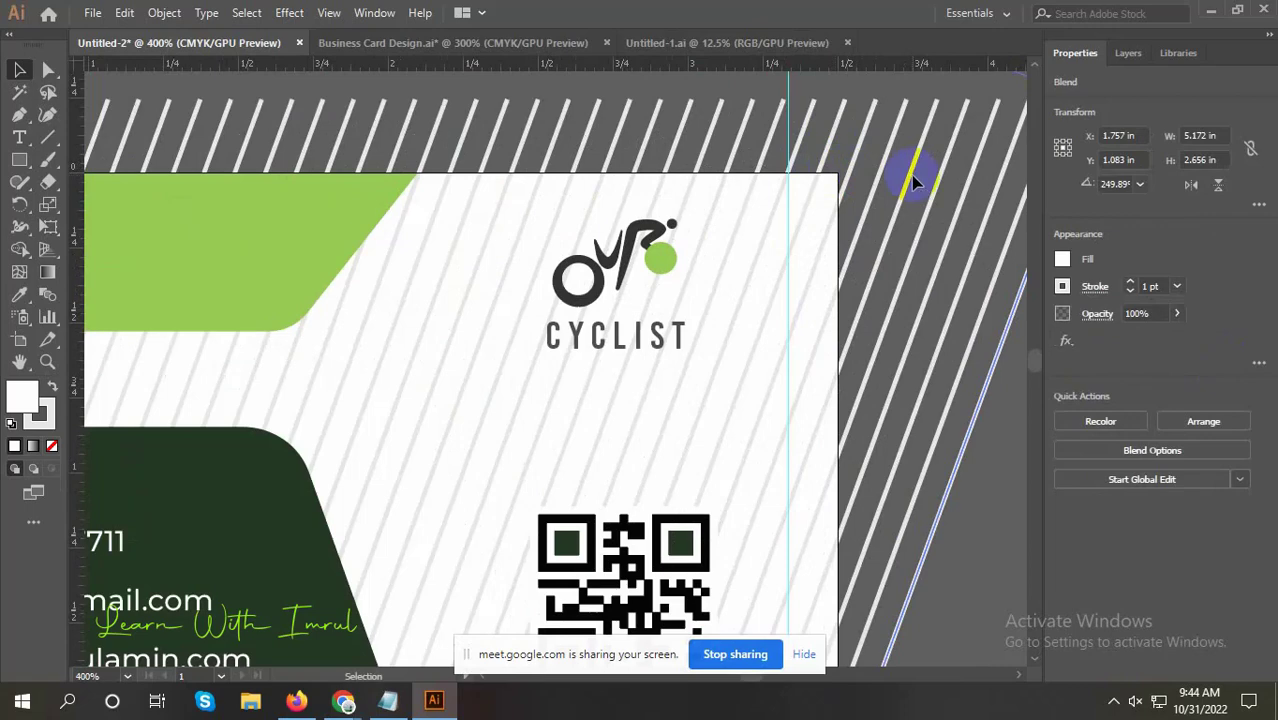
click(1130, 291)
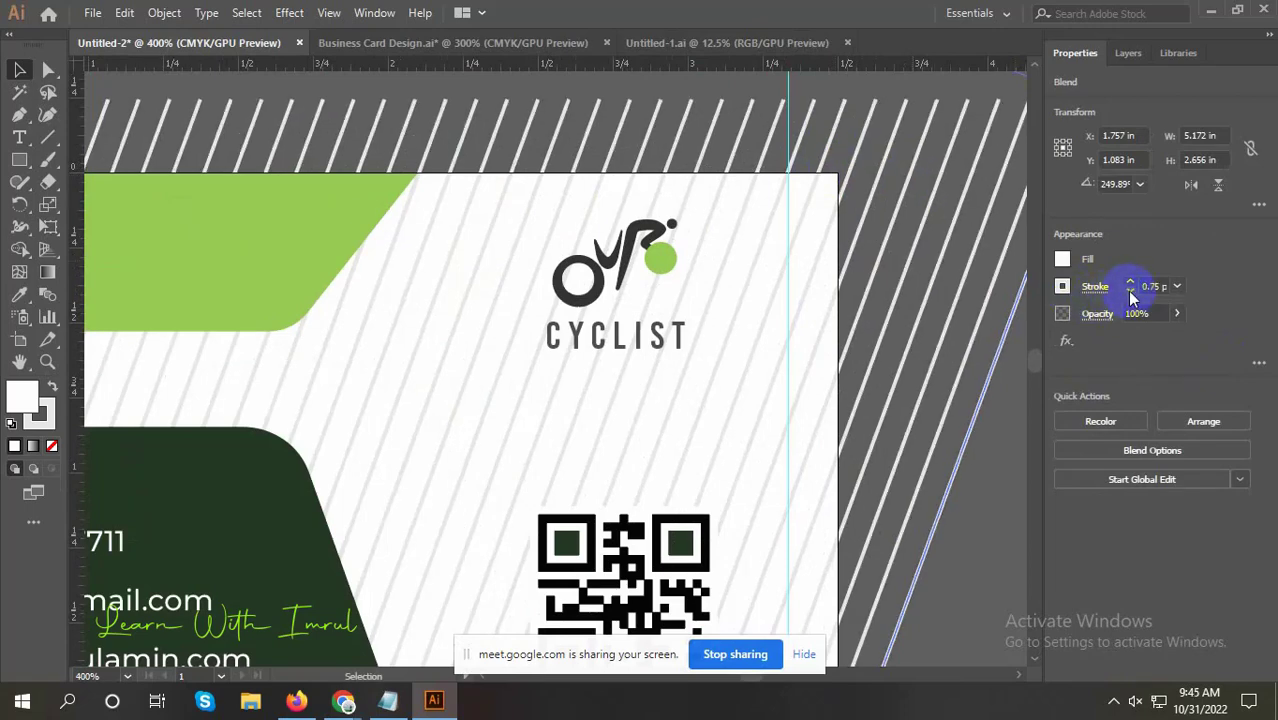
click(1130, 291)
click(1130, 291)
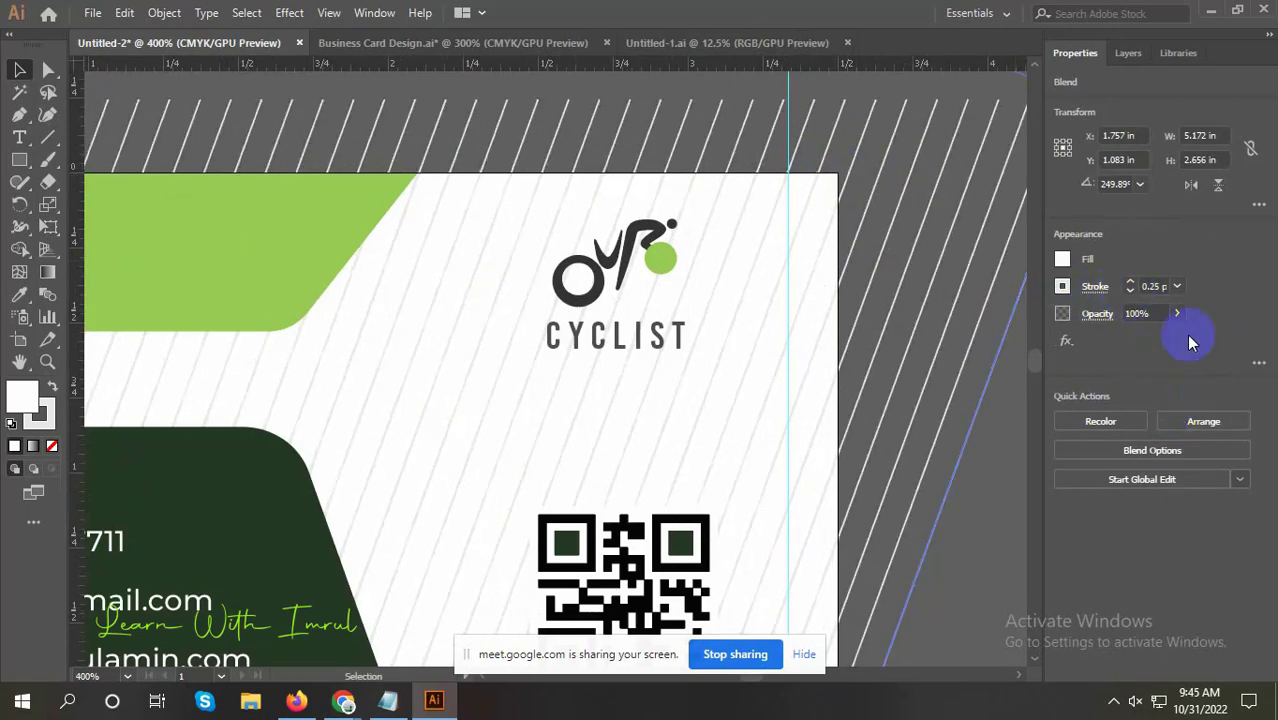
Lower the stripes' opacity to 49% so they look faint
click(993, 506)
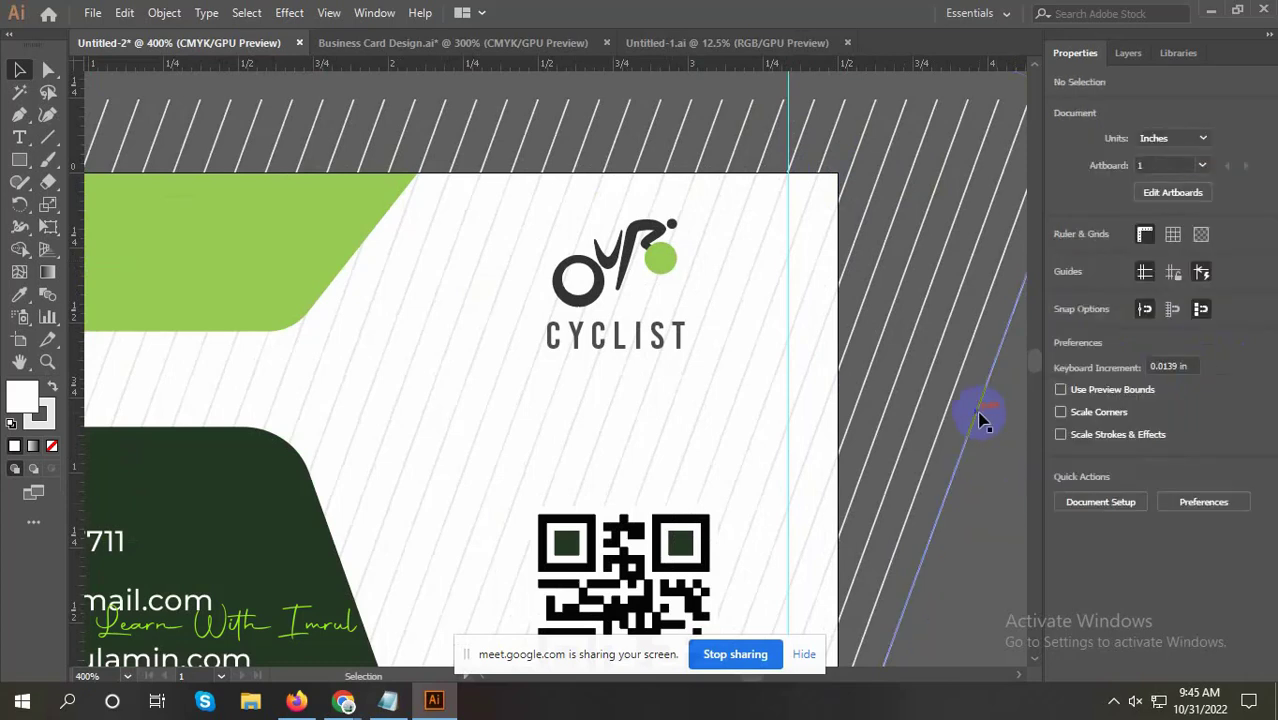
click(980, 420)
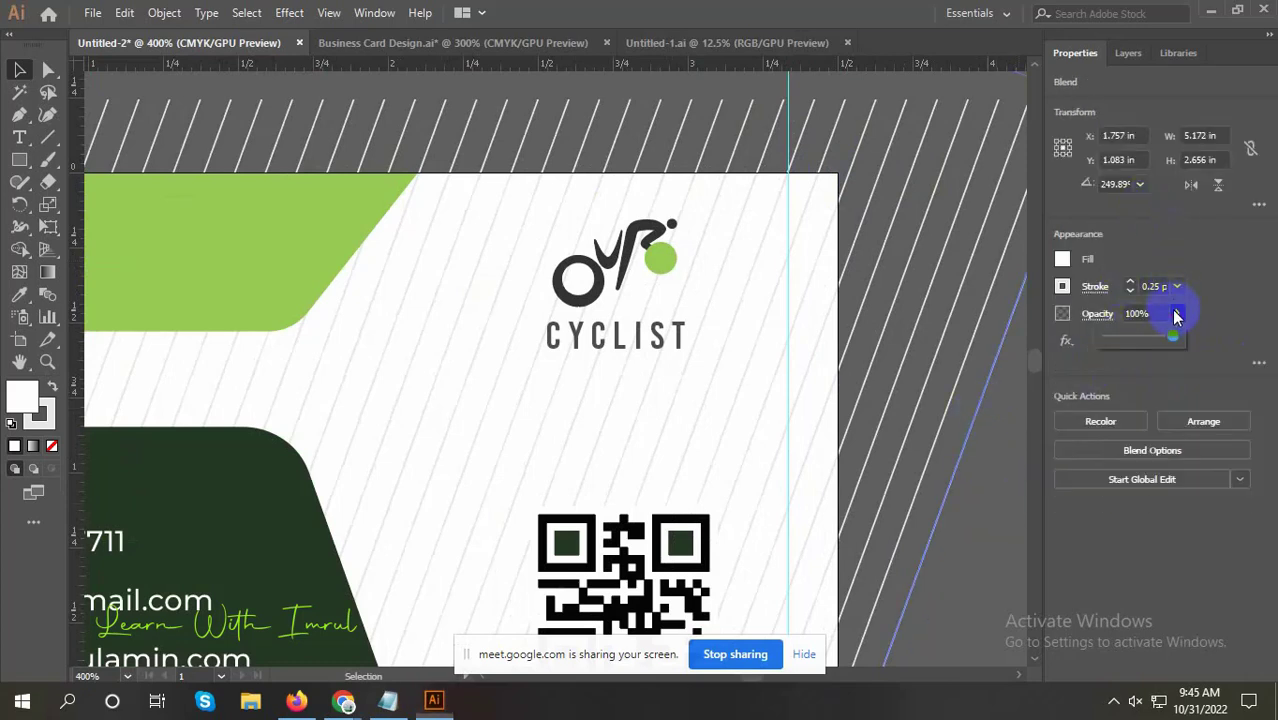
drag(1163, 341, 1141, 351)
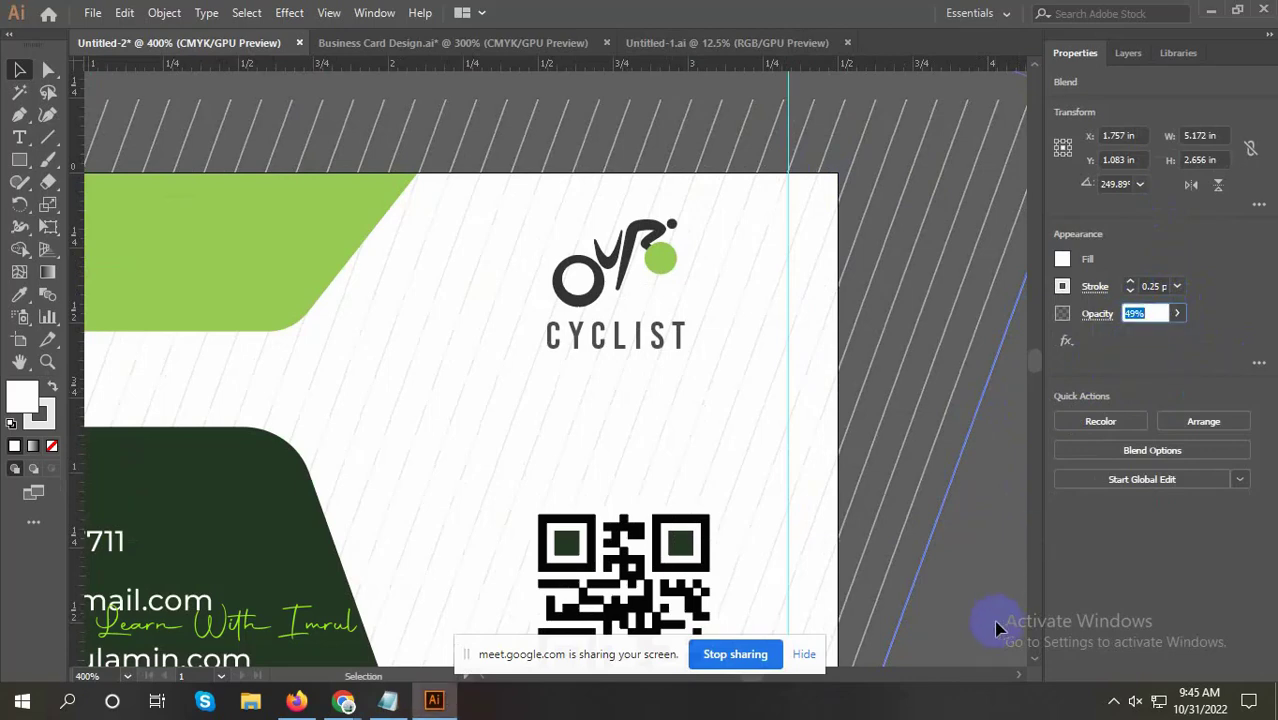
click(965, 585)
key(ctrl+0)
scroll(760, 510, up, 1)
scroll(710, 508, up, 4)
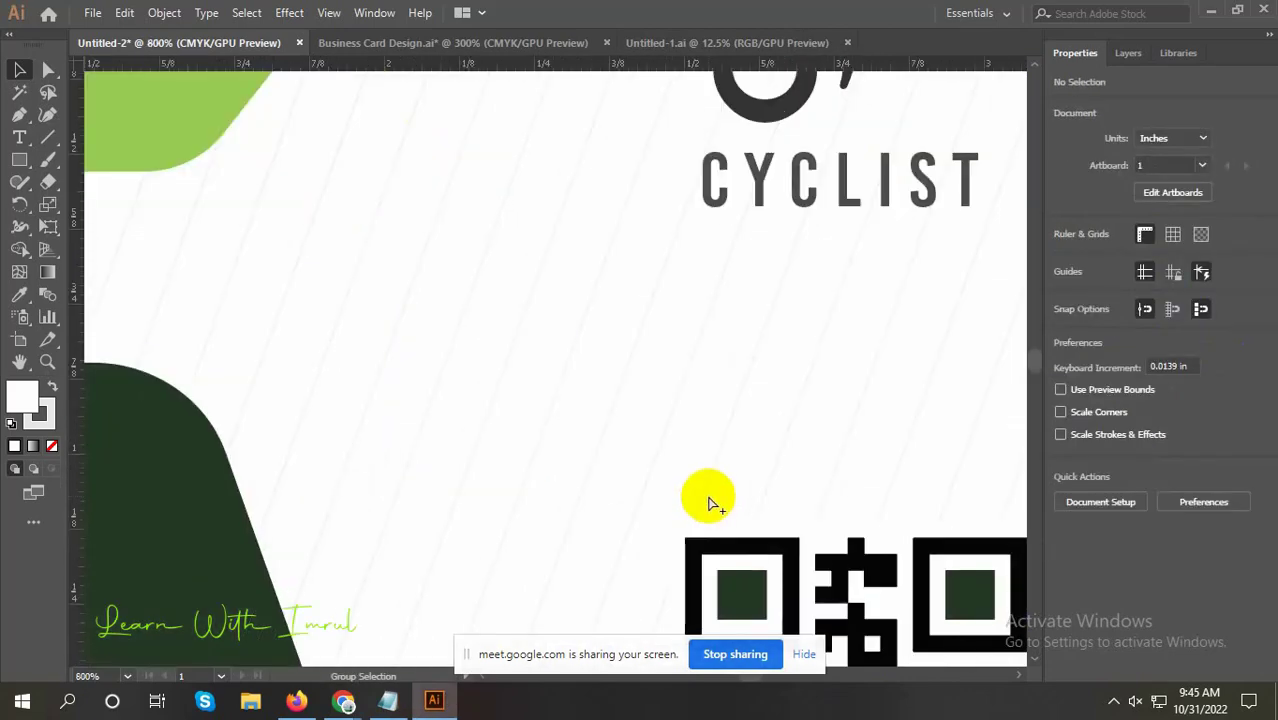
key(ctrl+0)
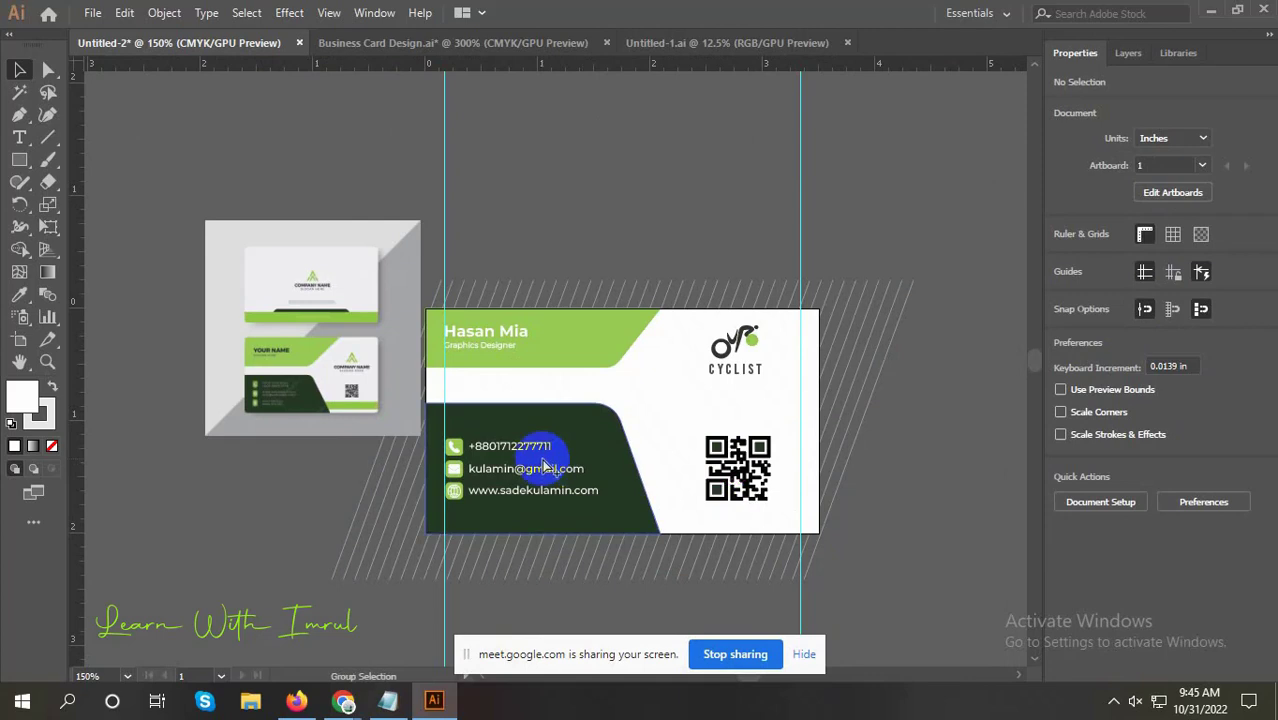
Hide the guides and set the fill to none, deleting and restoring the reference mockup
click(357, 243)
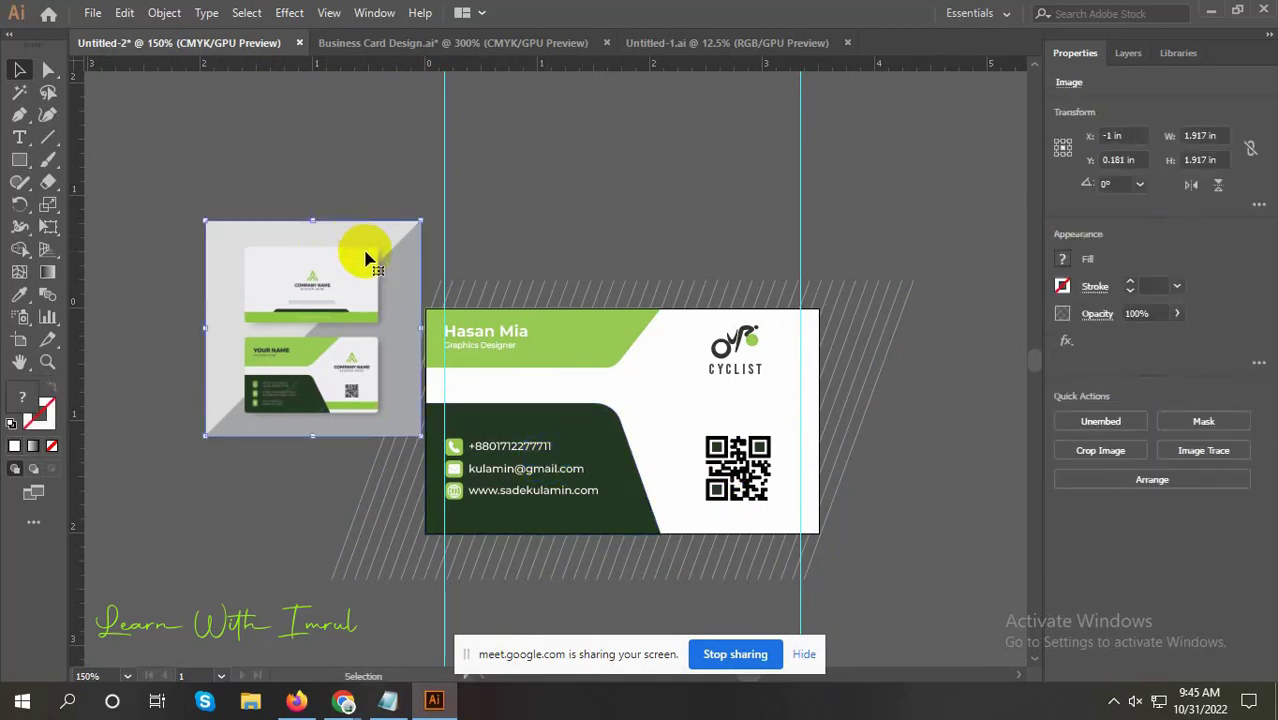
key(Delete)
click(489, 172)
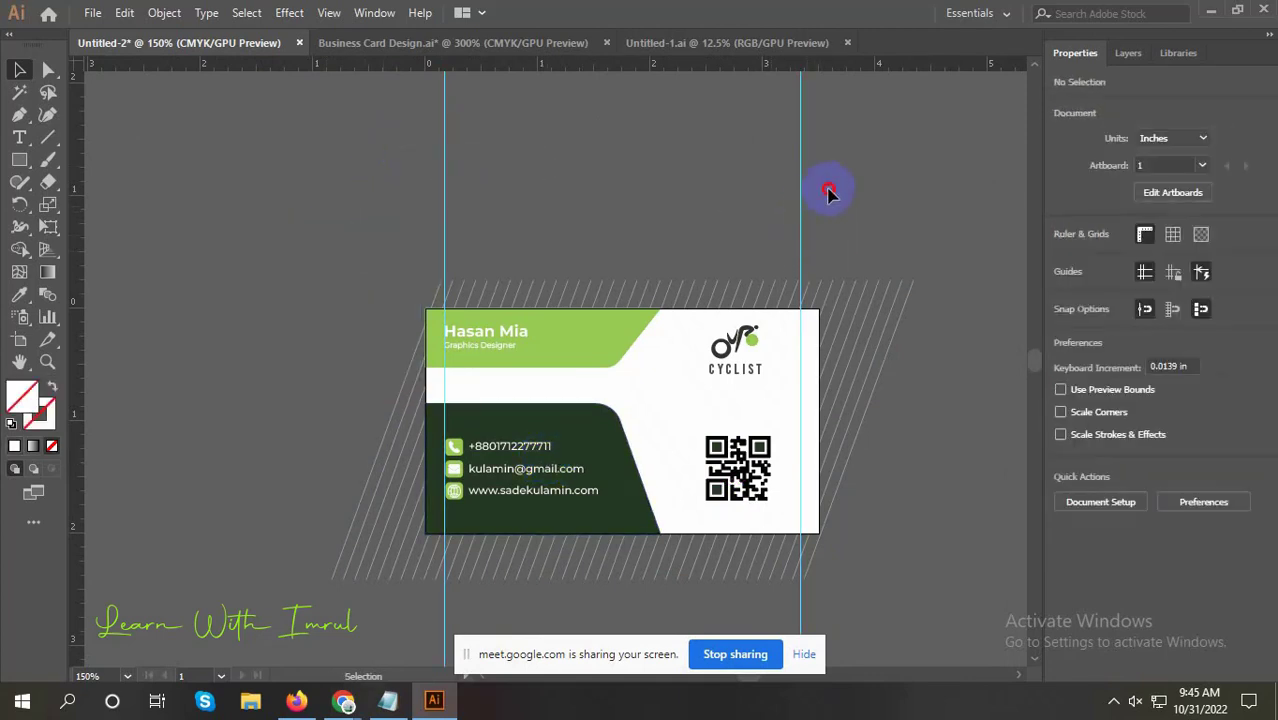
key(ctrl+semicolon)
scroll(390, 260, down, 1)
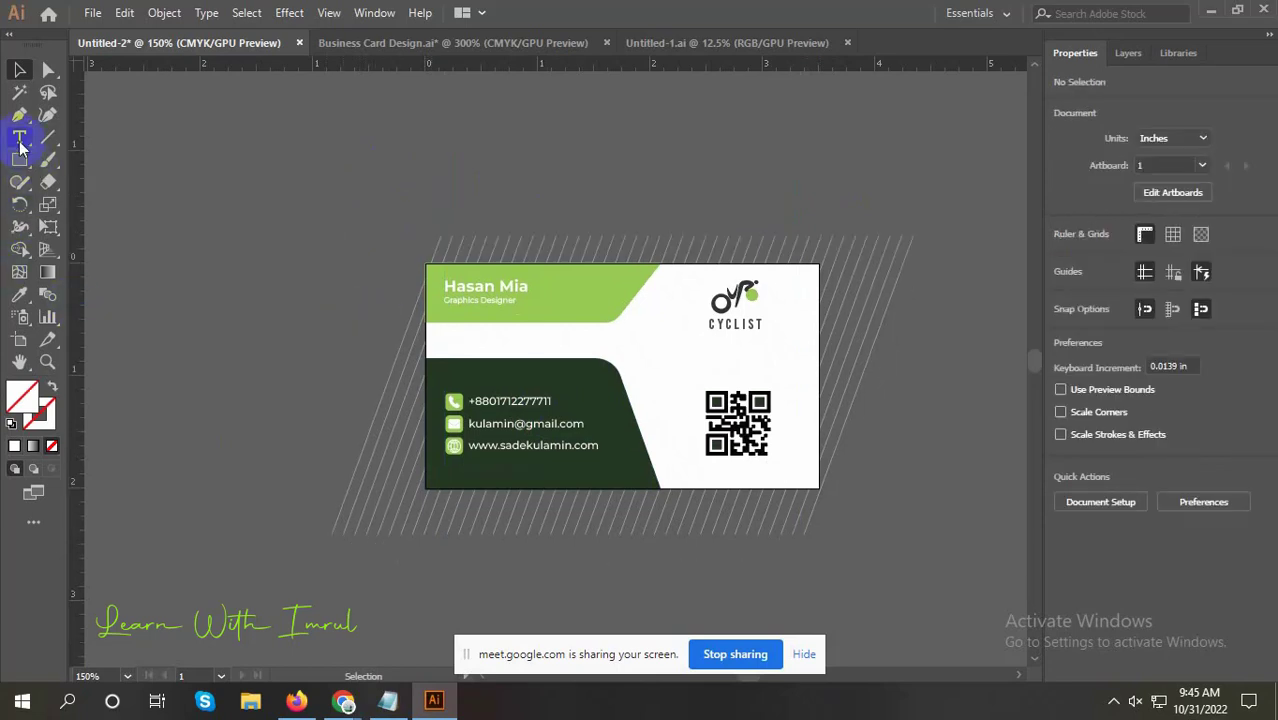
mouse_move(427, 265)
mouse_down()
mouse_move(642, 414)
mouse_move(337, 255)
mouse_up()
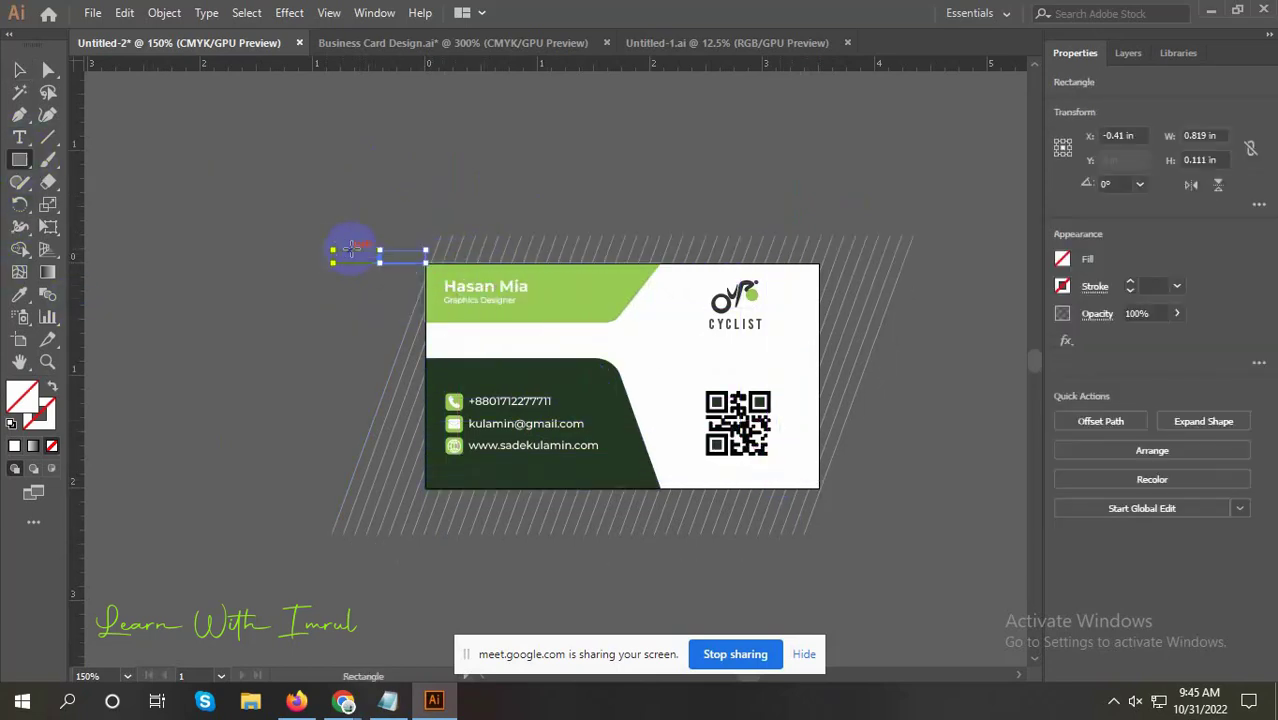
key(ctrl+v)
click(456, 228)
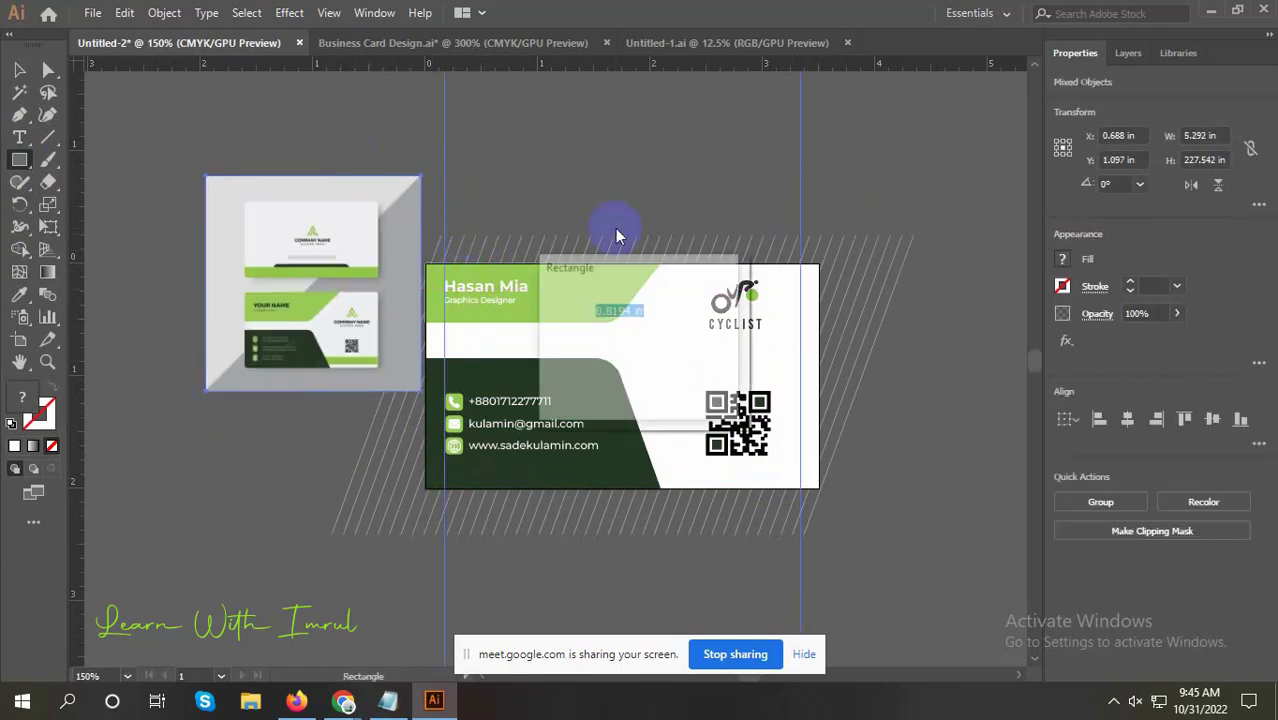
click(684, 383)
click(19, 69)
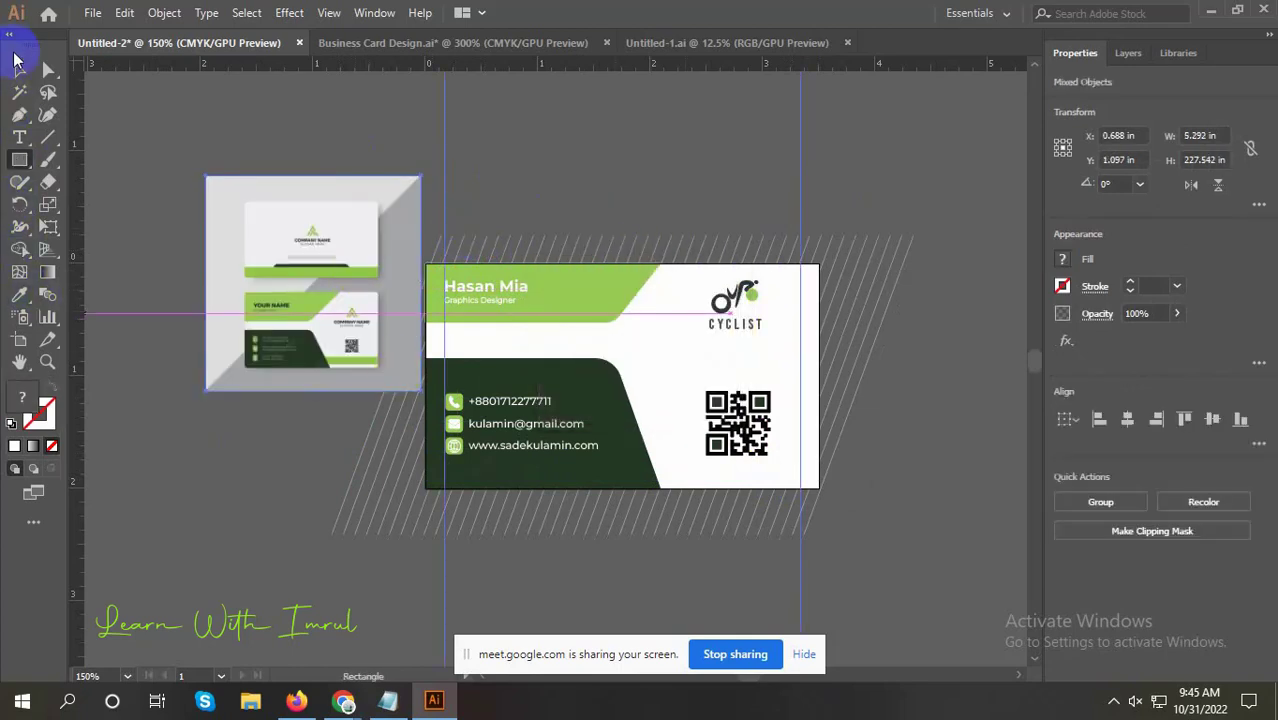
click(19, 160)
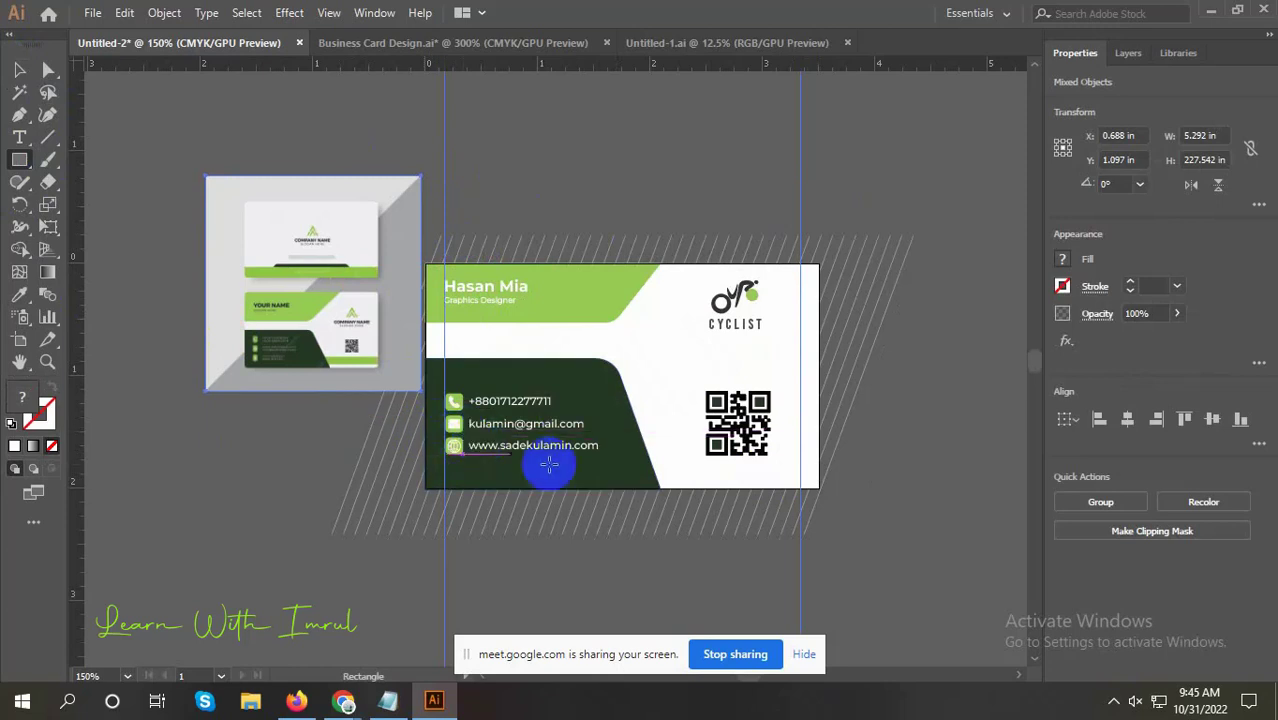
Draw a bar across the card's lower right and give it the mockup's green
mouse_move(651, 445)
mouse_down()
mouse_move(812, 485)
mouse_move(819, 471)
mouse_up()
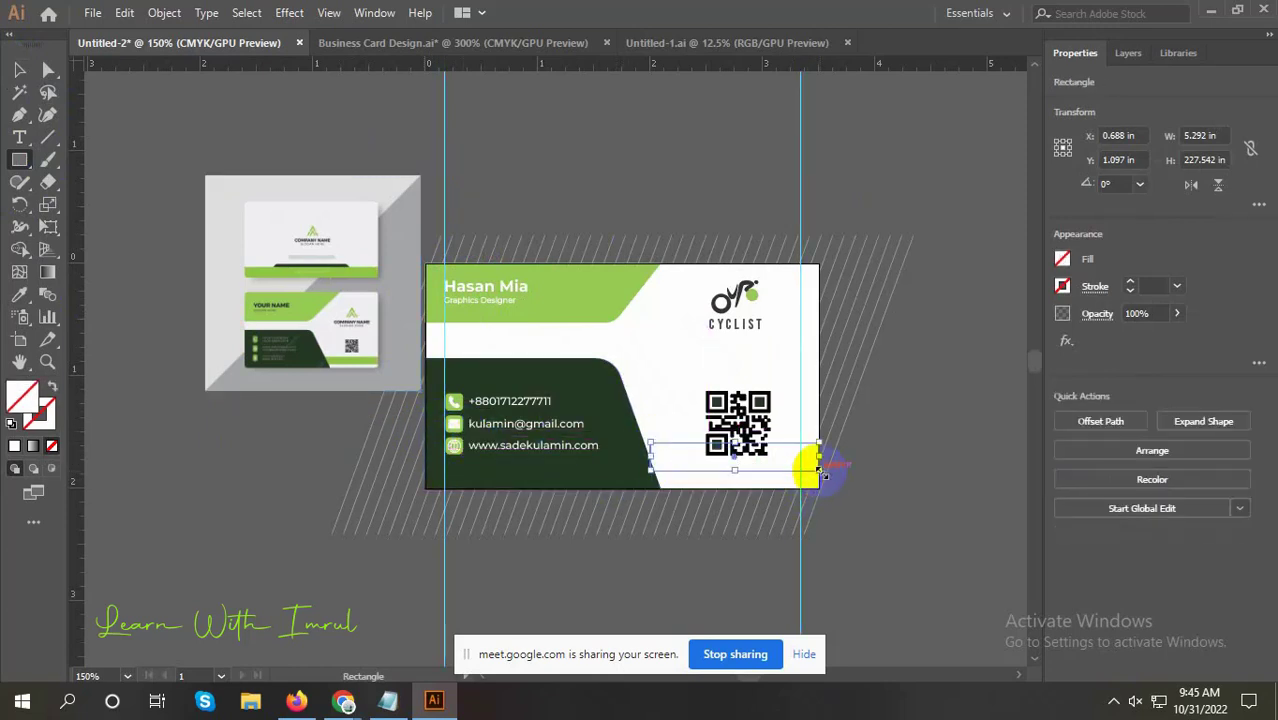
click(19, 295)
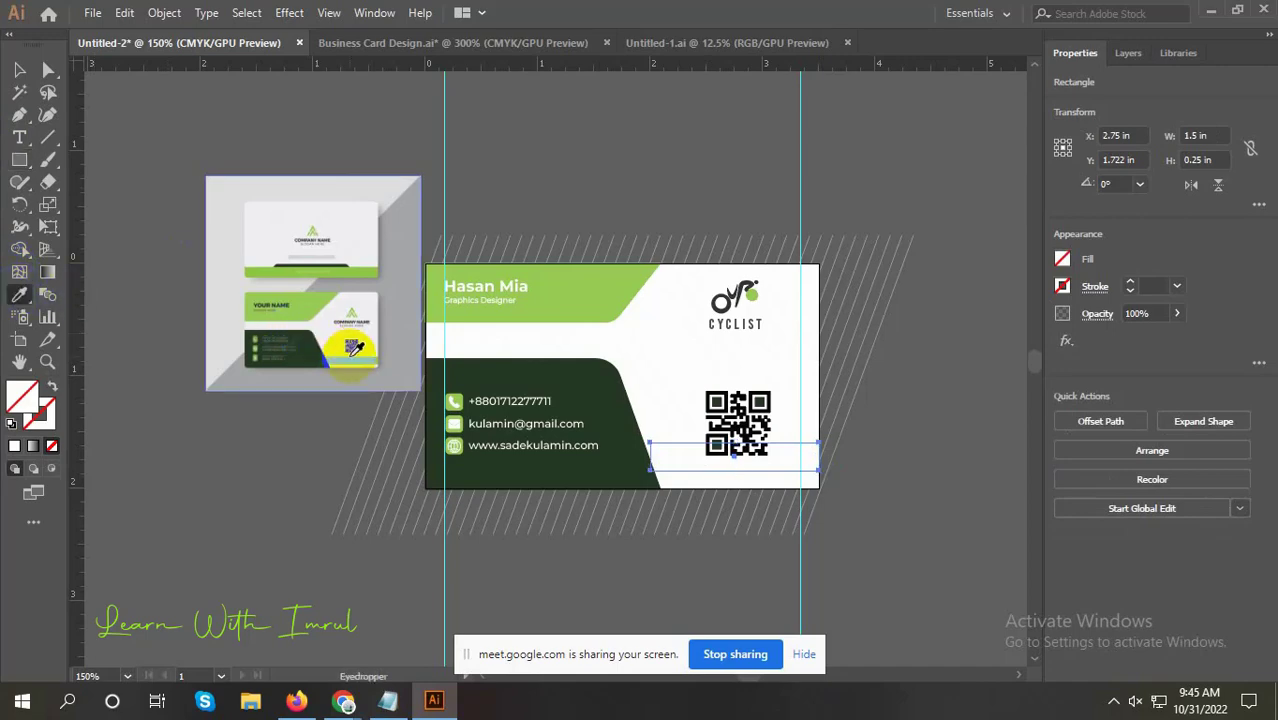
click(312, 324)
click(22, 70)
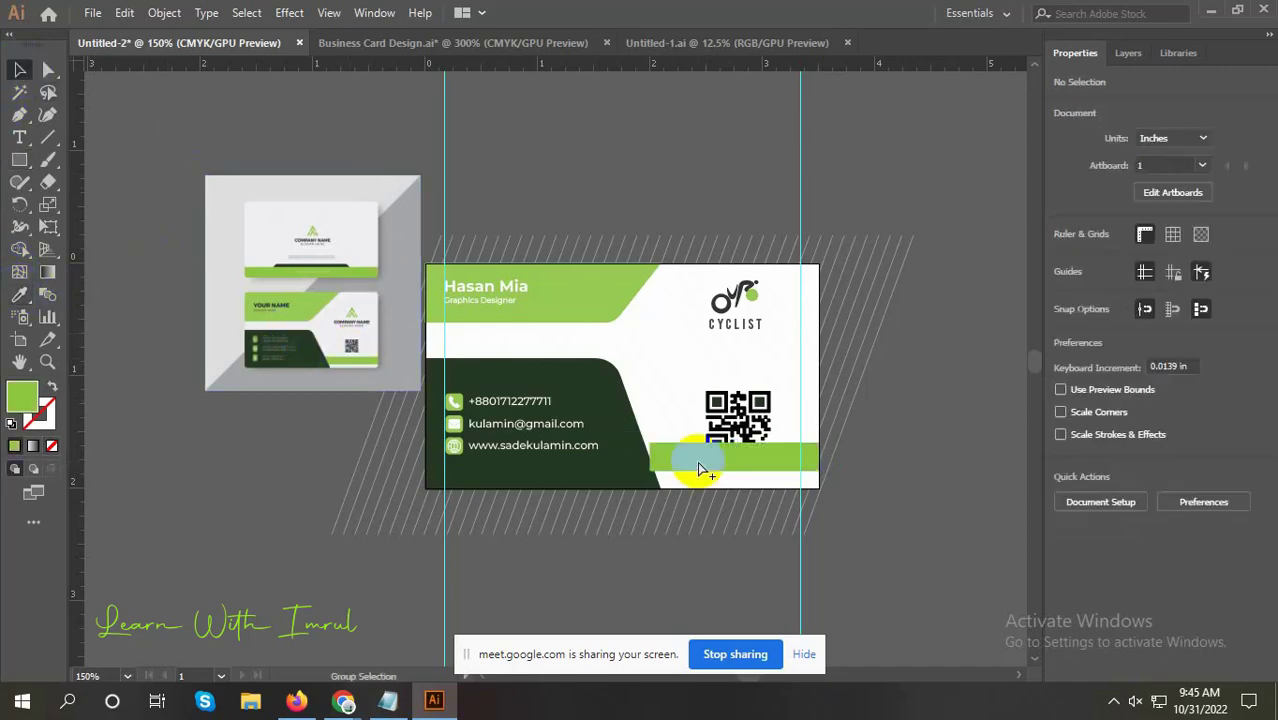
Extend the green bar further left and make it thinner using Direct Selection
scroll(736, 465, up, 3)
click(531, 422)
drag(494, 429, 451, 429)
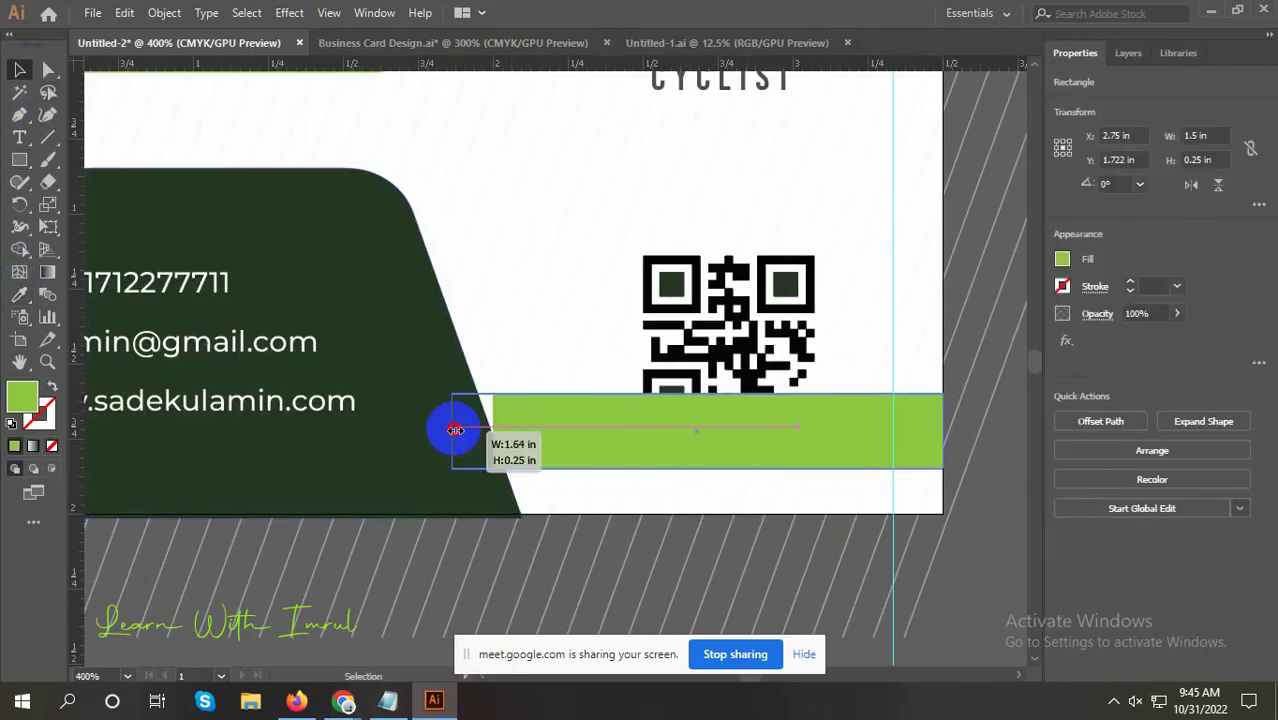
click(964, 556)
click(757, 433)
key(a)
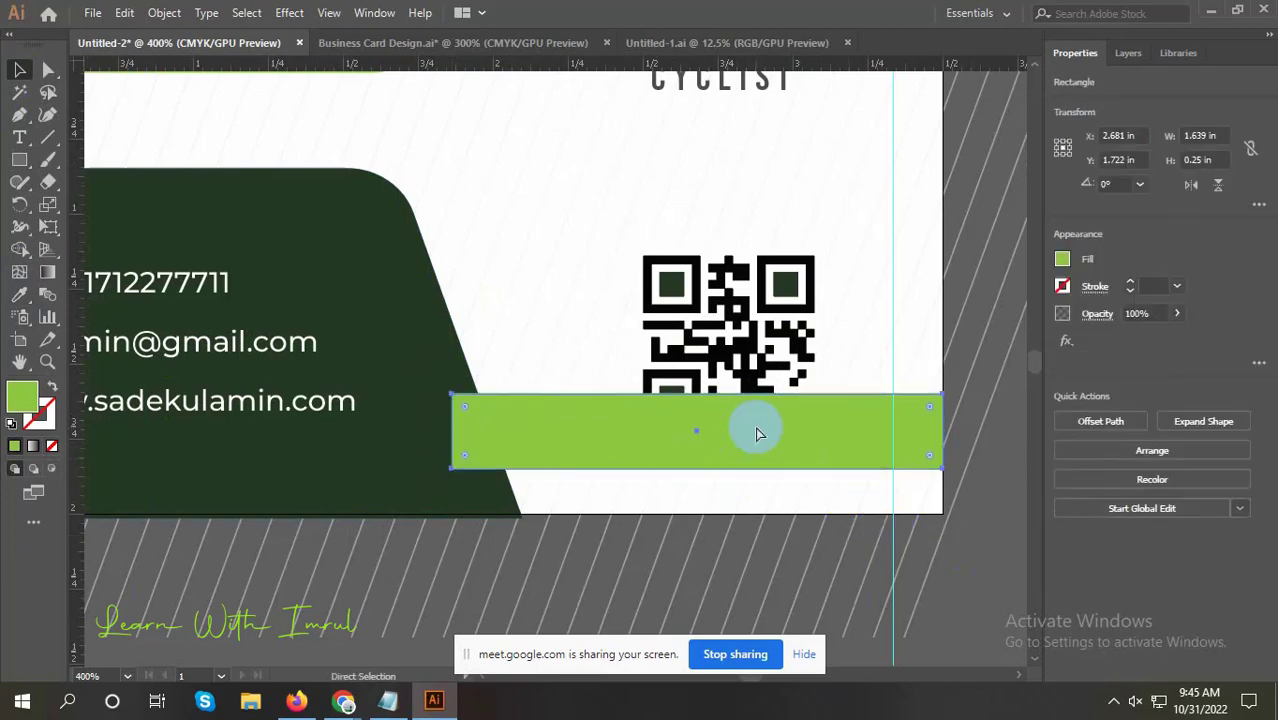
click(757, 433)
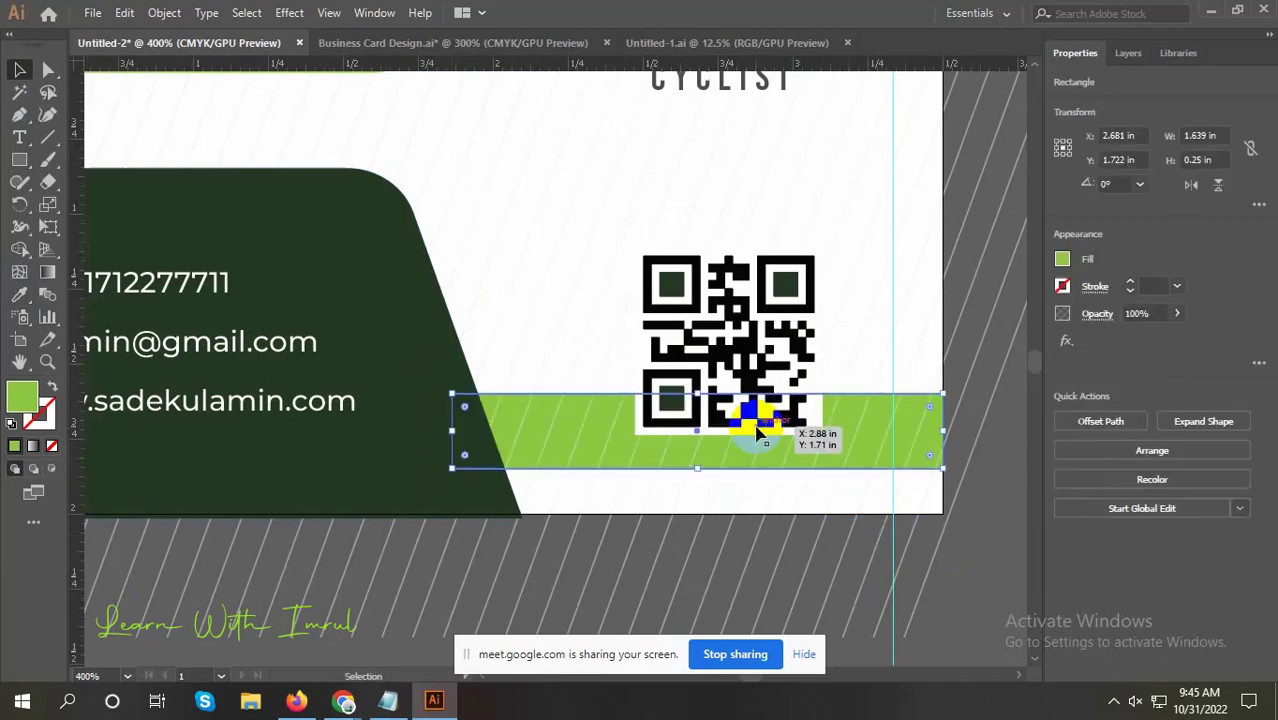
key(v)
key(ctrl+minus)
key(ctrl+minus)
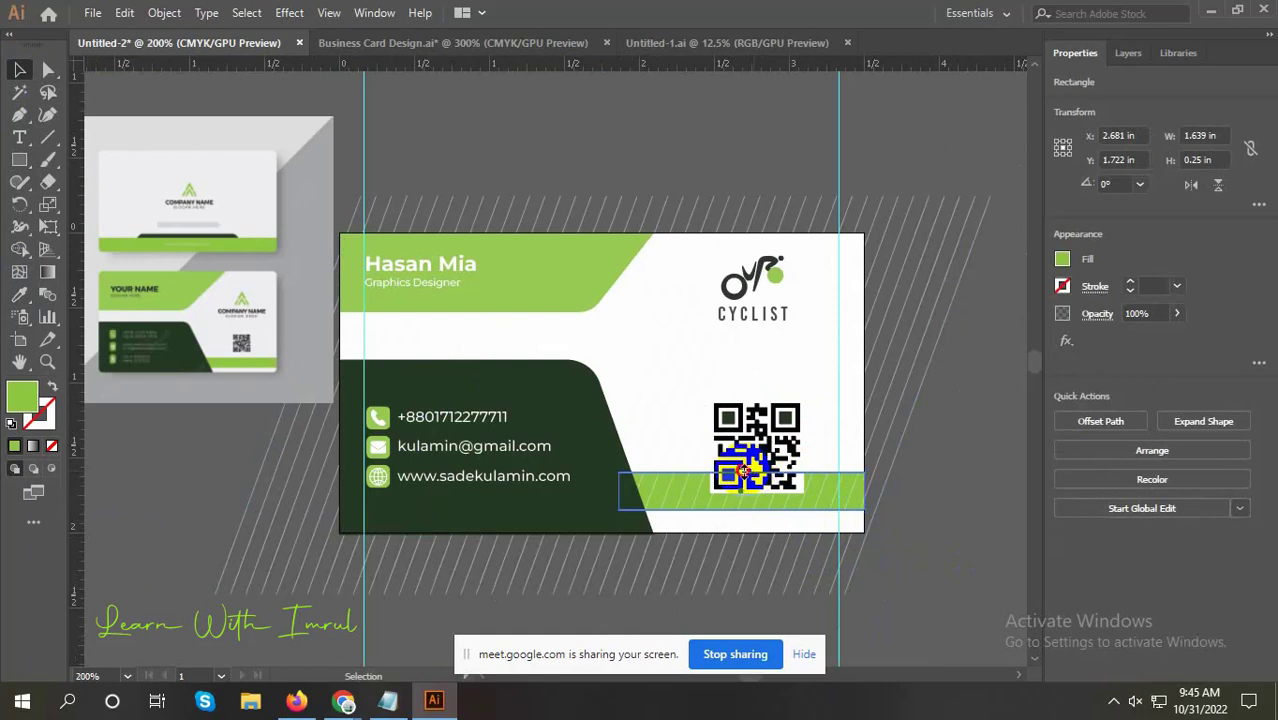
drag(742, 472, 742, 486)
Shrink the QR code to 0.567 in above the green bar, then select both guides
click(965, 551)
mouse_move(785, 445)
mouse_down()
mouse_move(771, 456)
mouse_move(771, 431)
mouse_up()
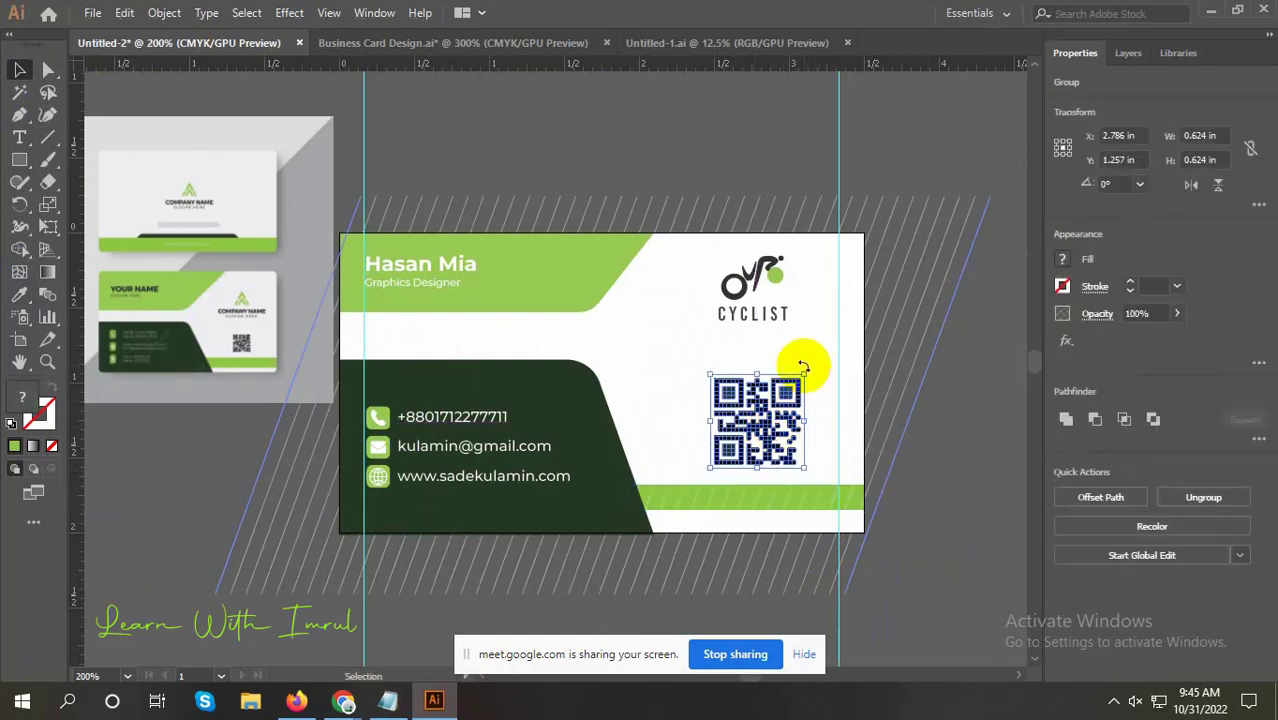
drag(803, 372, 797, 381)
drag(773, 432, 768, 440)
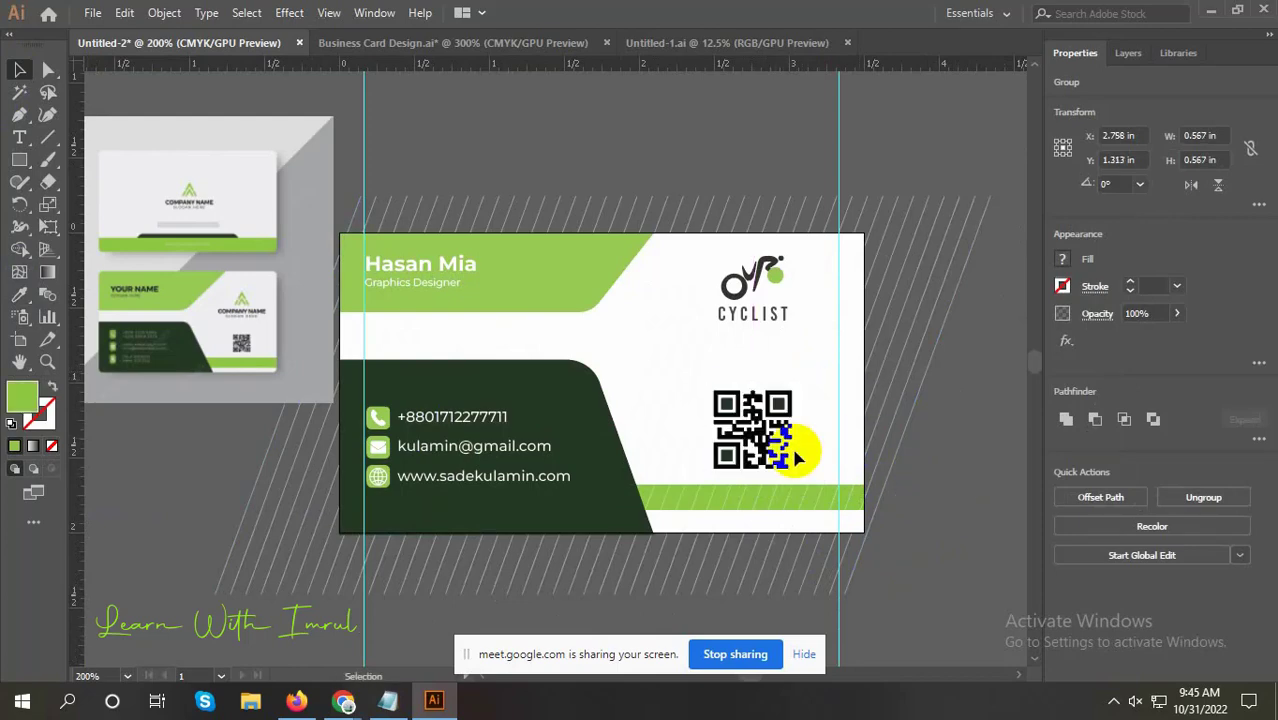
scroll(887, 462, down, 2)
click(988, 543)
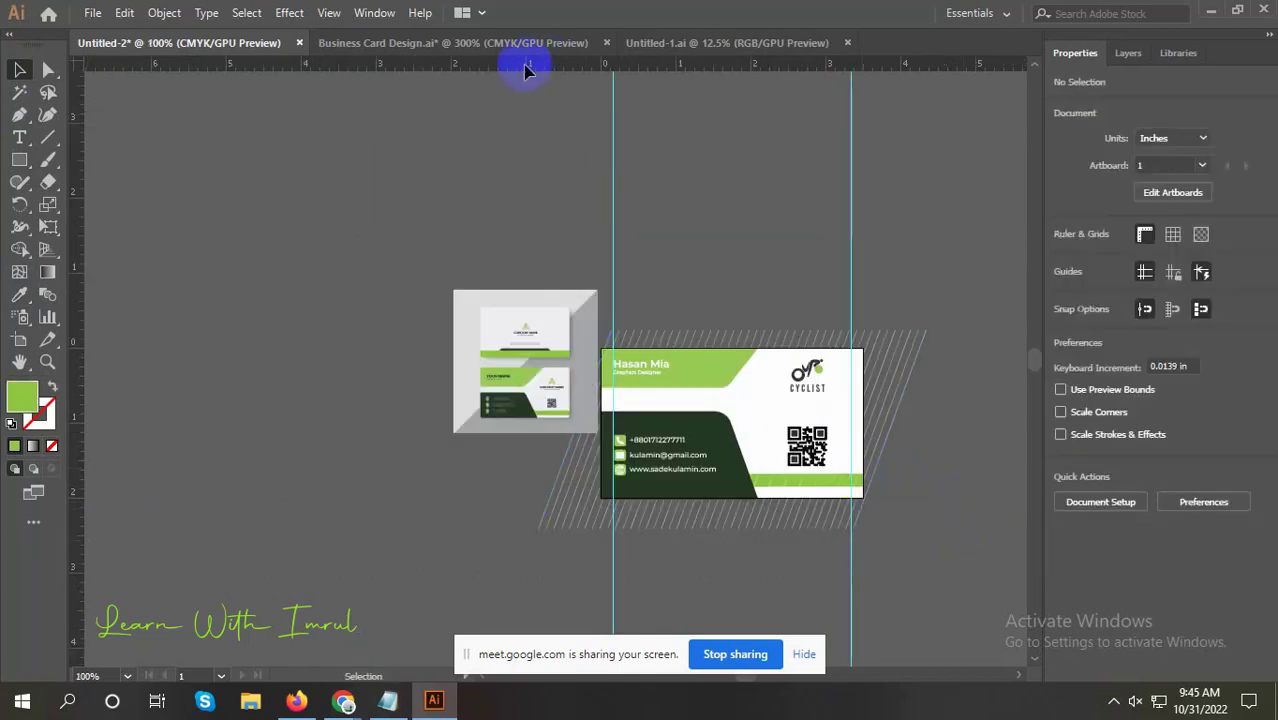
drag(813, 188, 861, 194)
Delete the guides and the small reference mockup image from the canvas
key(Delete)
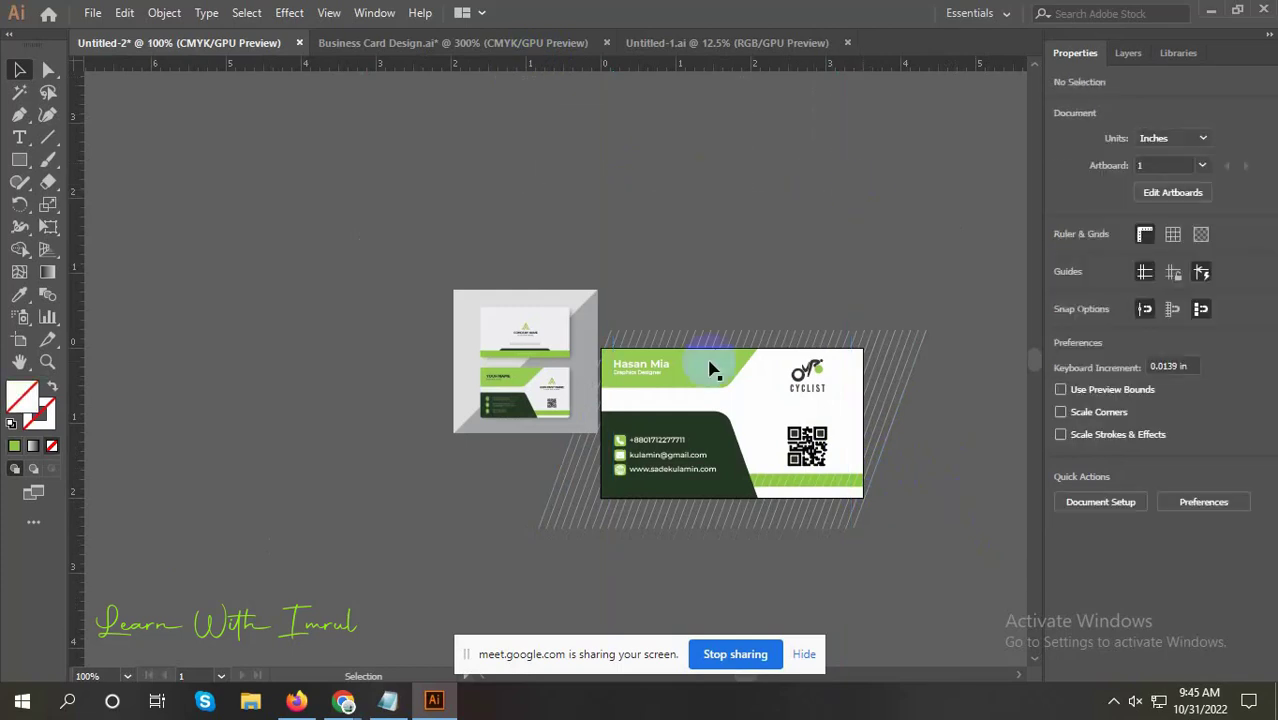
click(549, 375)
key(Delete)
Draw a 3.5 × 2 in rectangle covering the whole card
click(599, 346)
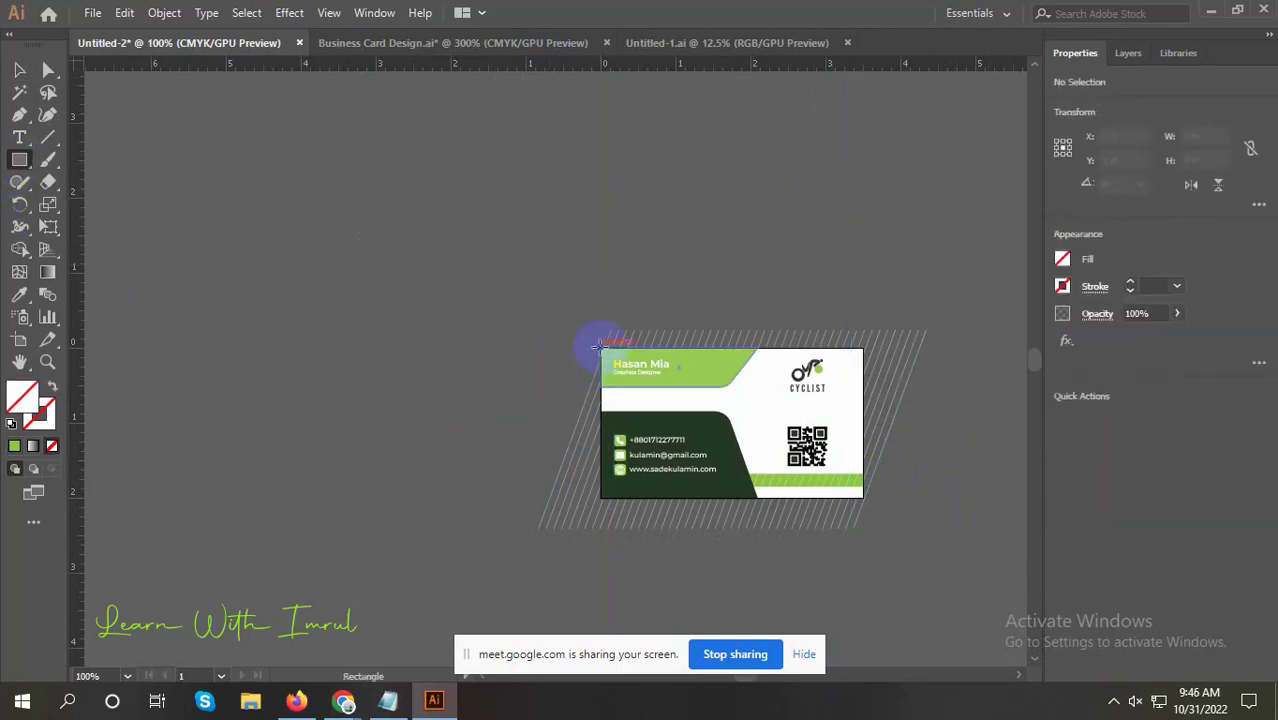
drag(599, 346, 861, 497)
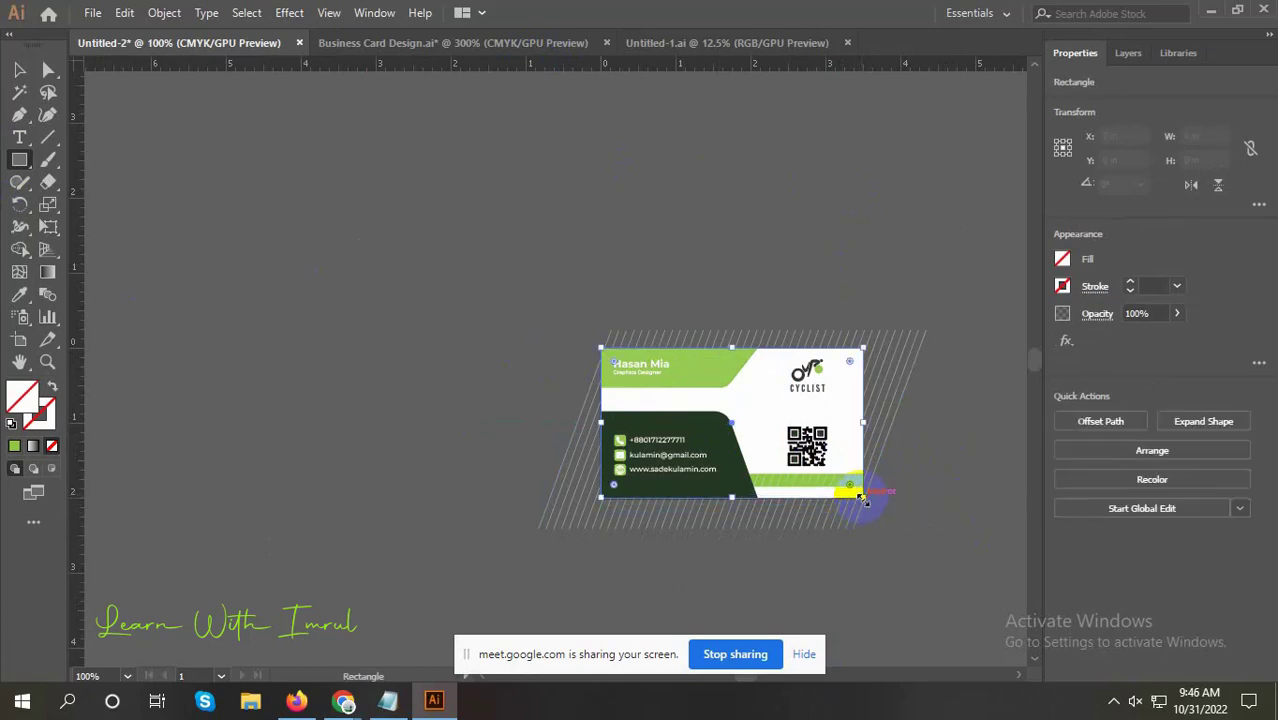
click(1062, 259)
click(1003, 342)
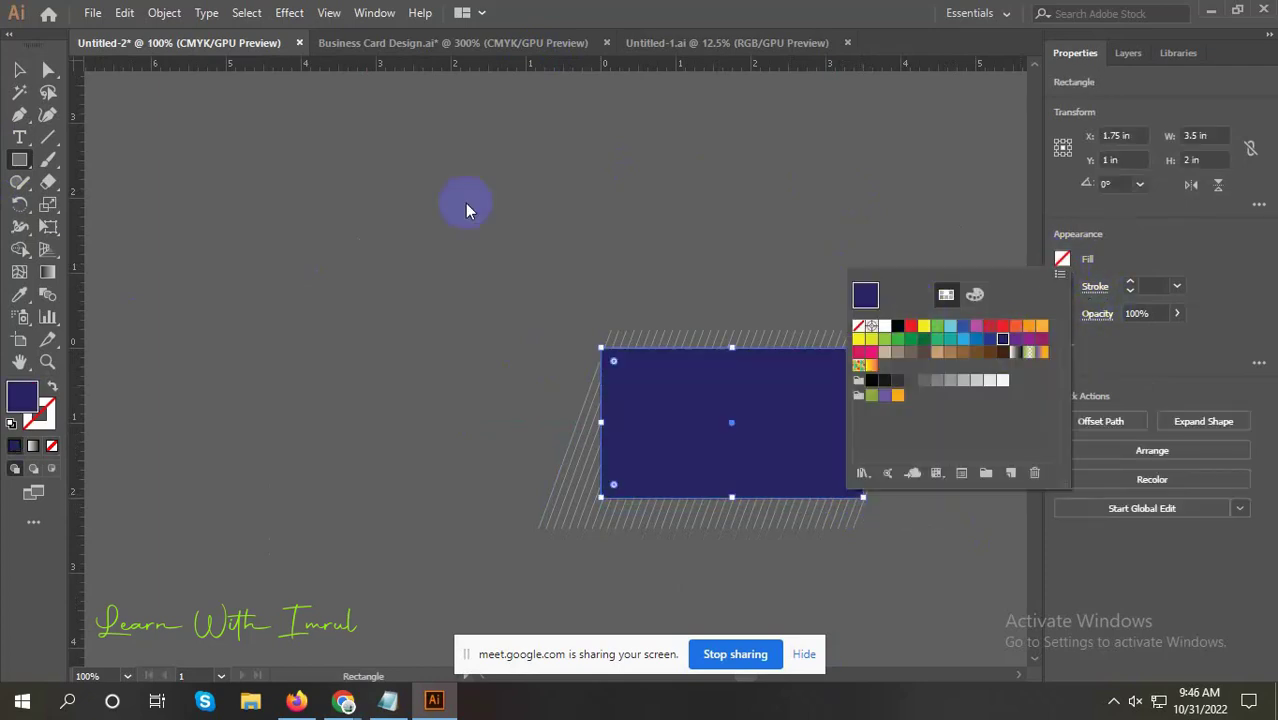
click(351, 186)
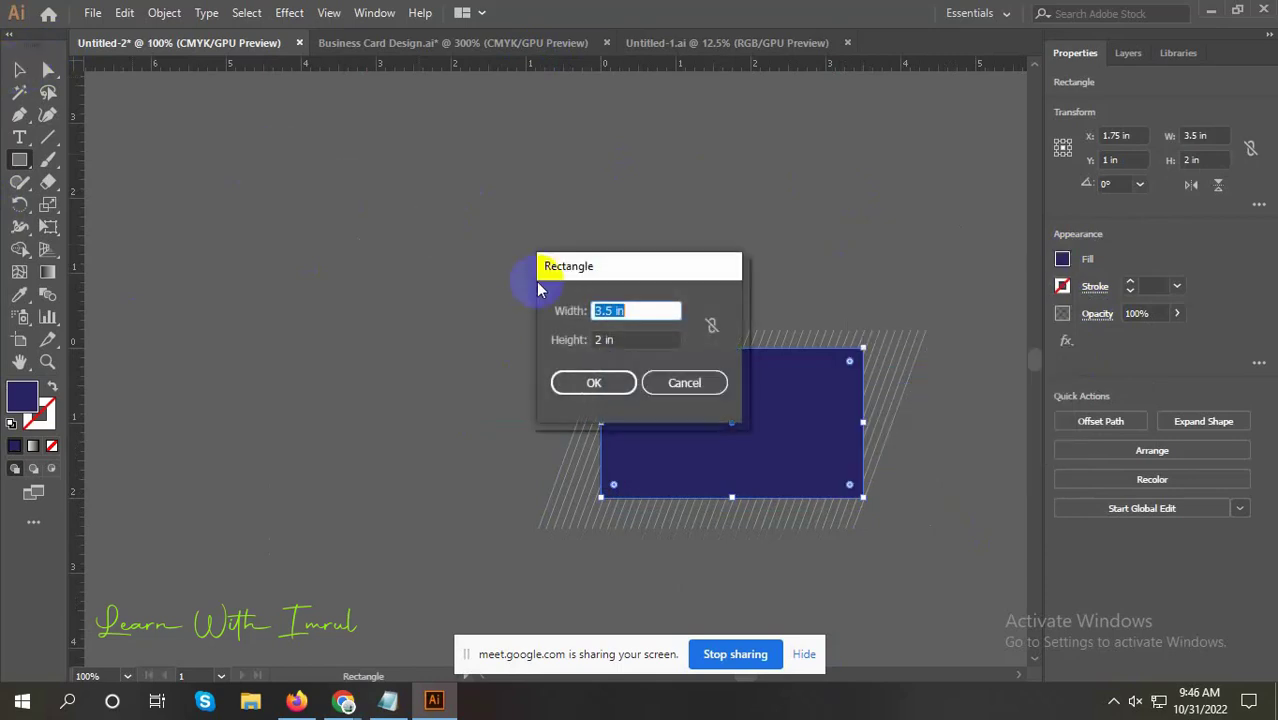
click(673, 390)
click(20, 70)
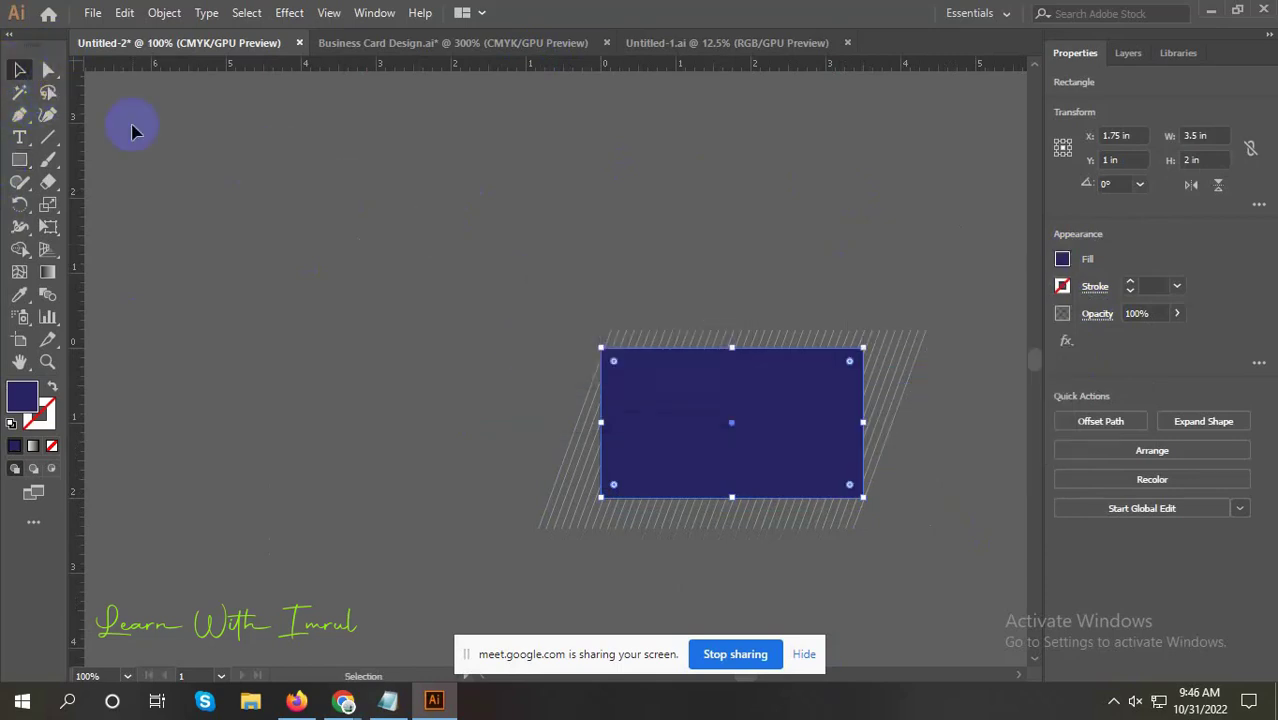
click(134, 125)
Make a clipping mask from the rectangle so the stripes stop at the card's edges
click(164, 12)
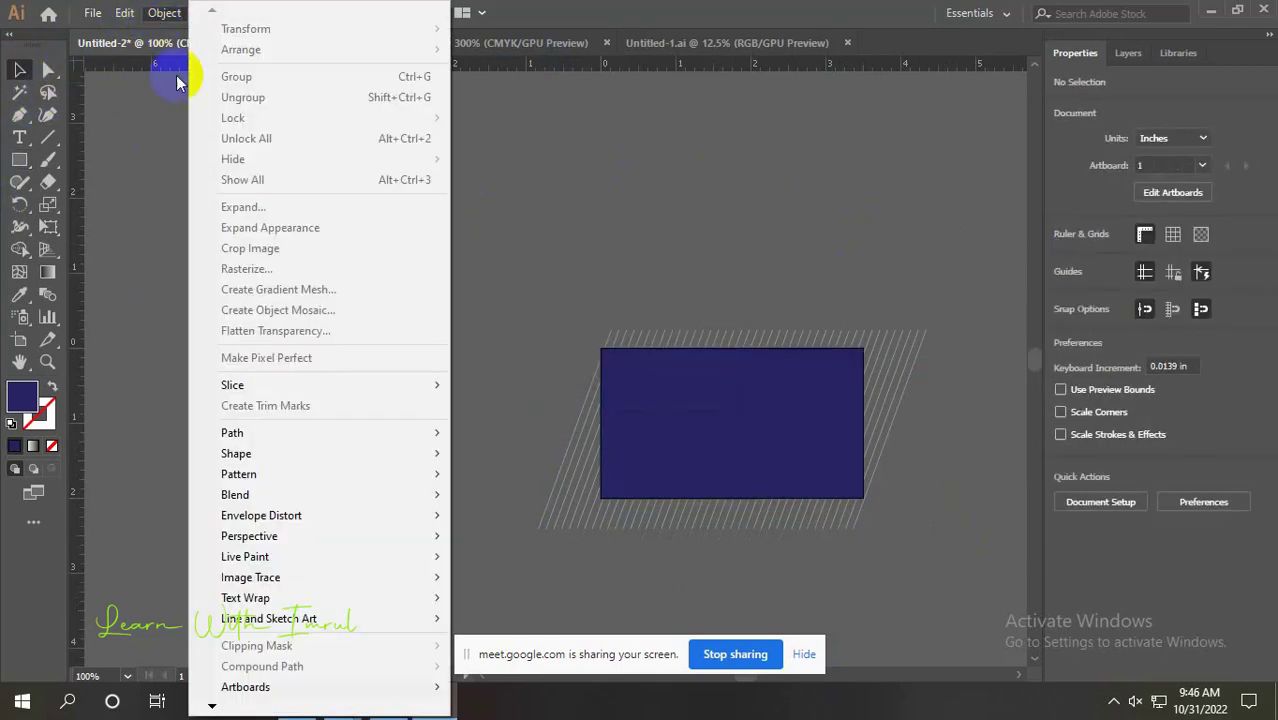
click(186, 150)
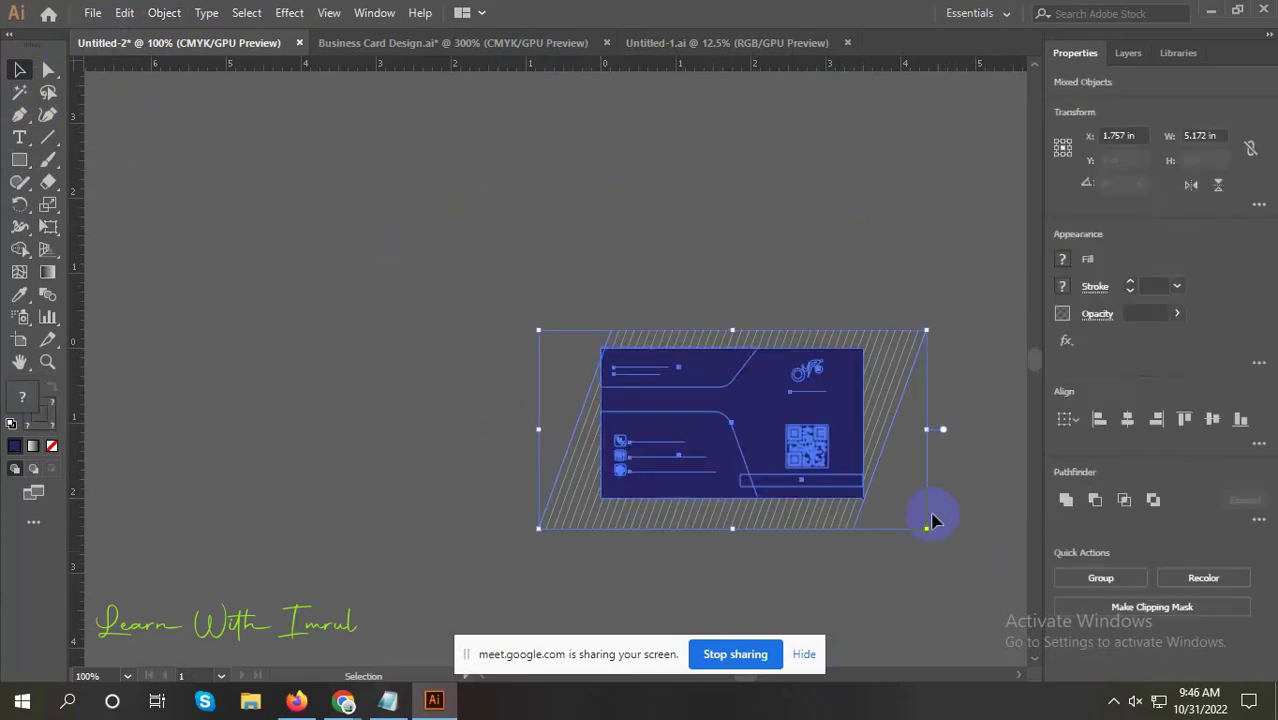
right_click(828, 426)
click(900, 266)
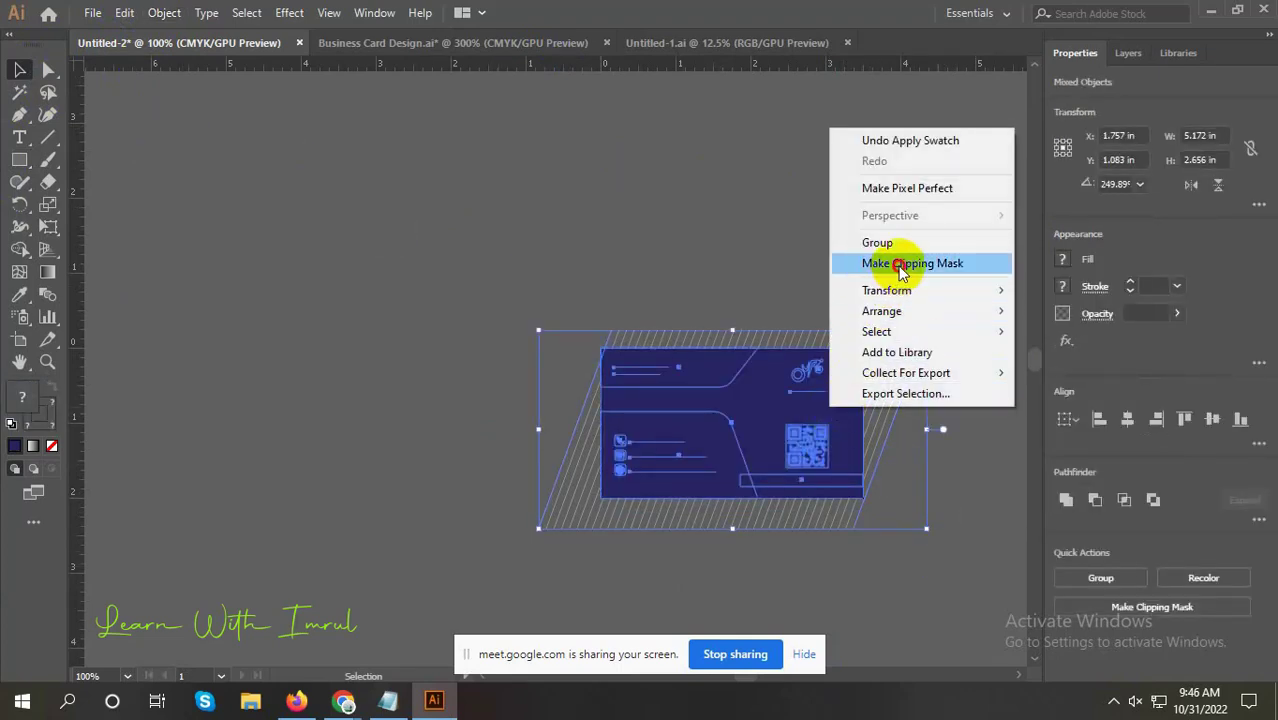
click(925, 445)
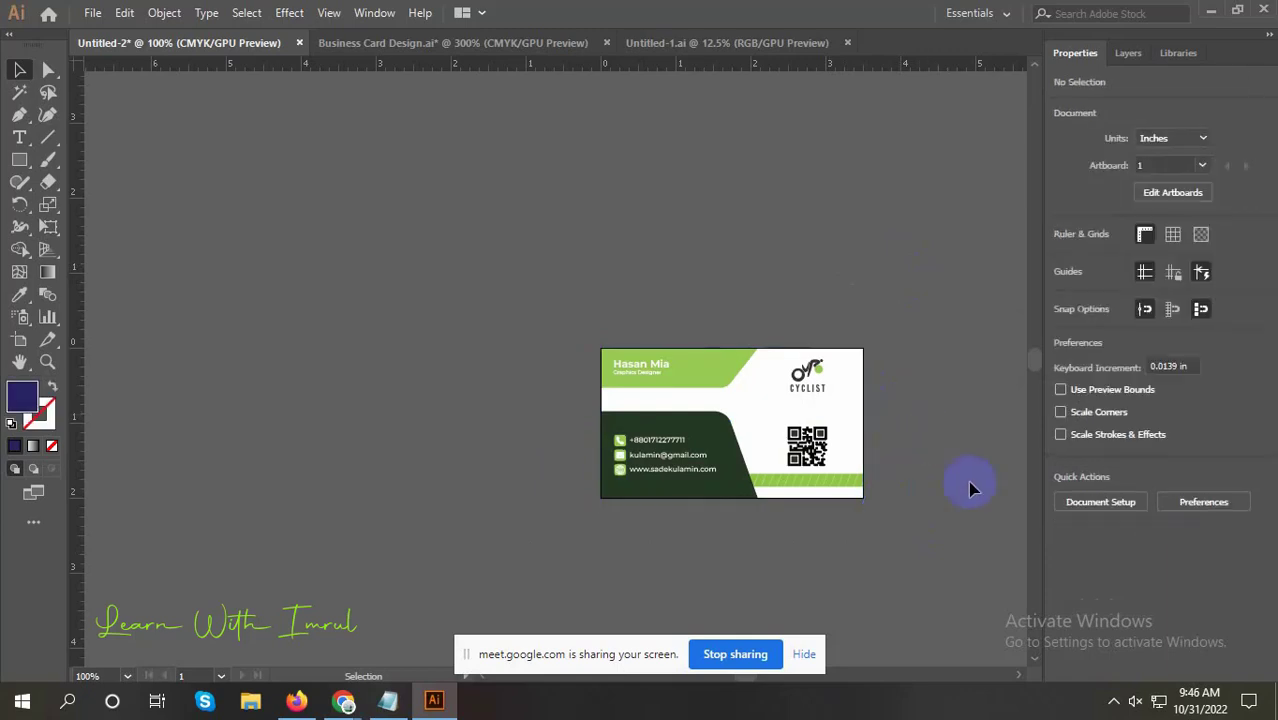
scroll(982, 515, up, 2)
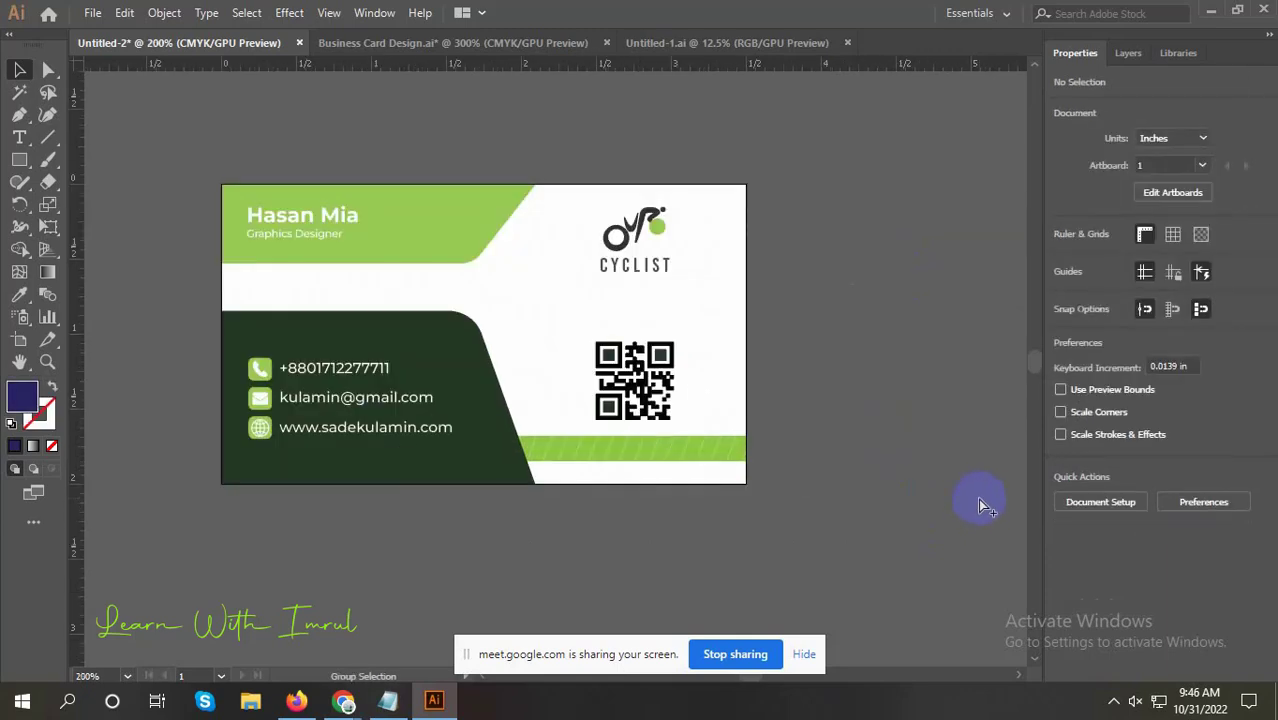
scroll(977, 498, down, 1)
scroll(977, 498, up, 1)
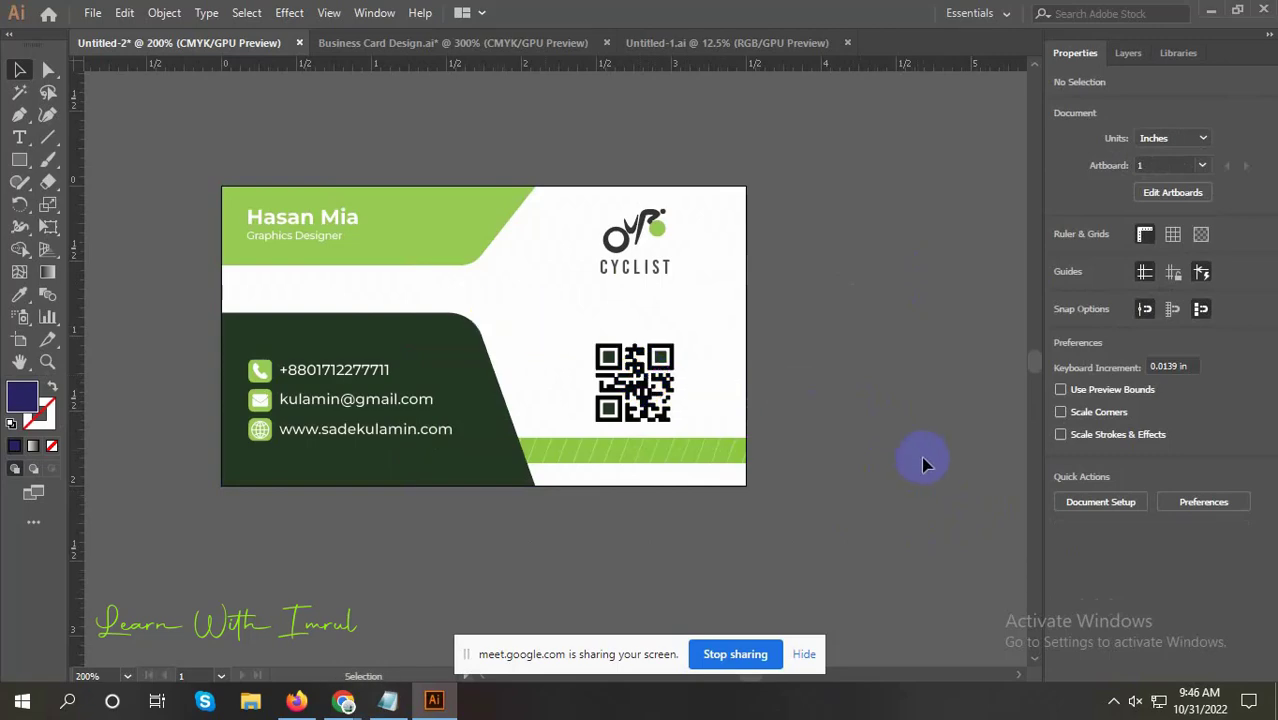
click(481, 244)
Release the card's clipping mask so the diagonal stripes show again
right_click(481, 244)
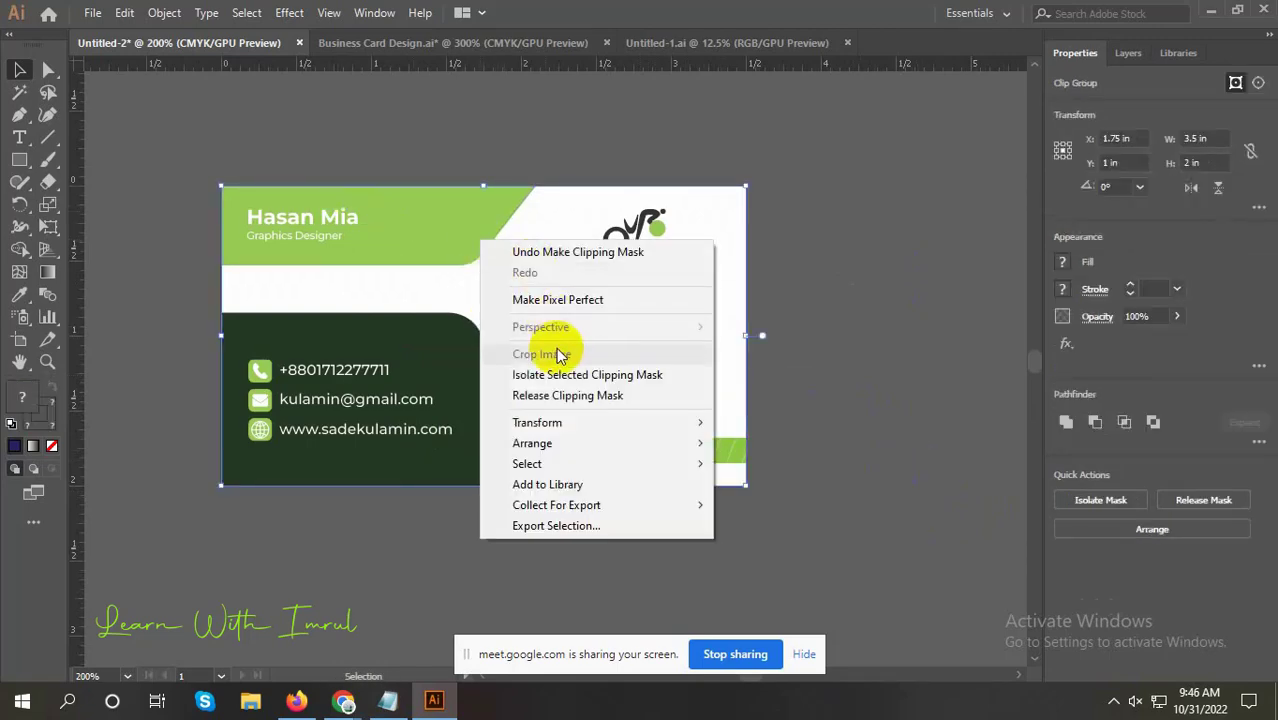
click(568, 397)
click(947, 394)
key(ctrl+plus)
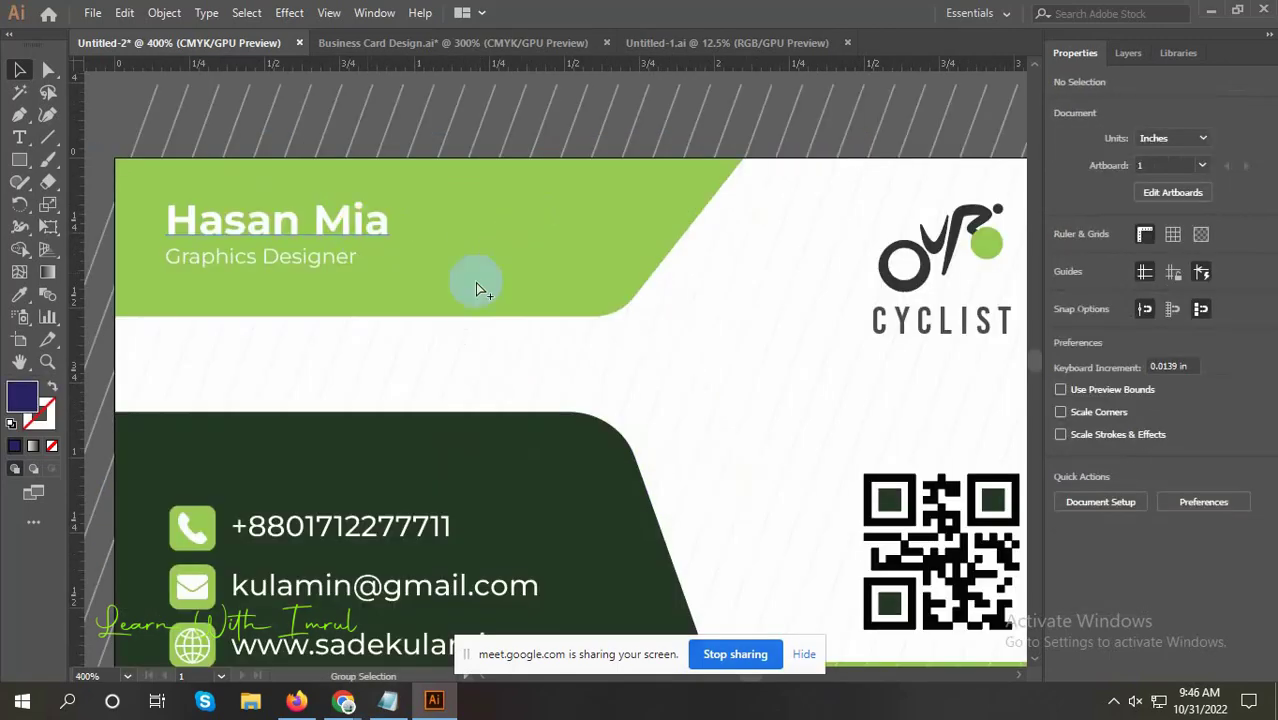
Try nudging and enlarging the green header, then undo back to 2.097 × 0.528 in
click(533, 285)
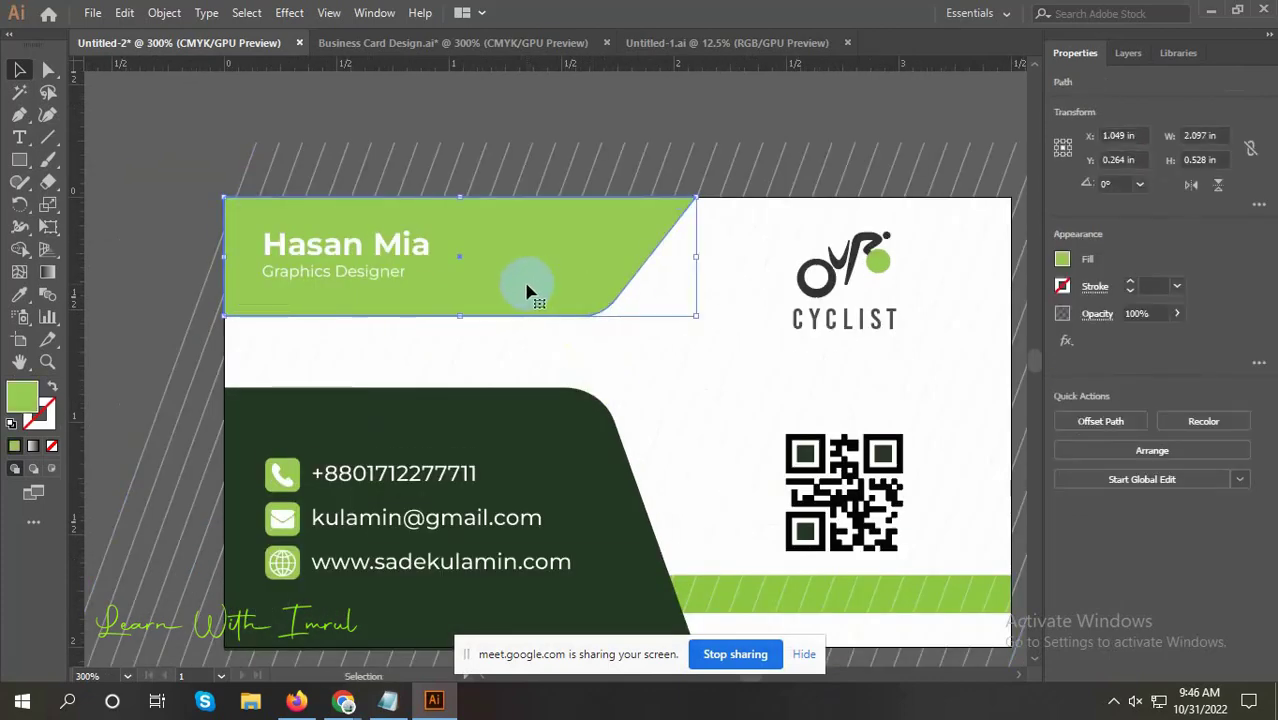
key(Down)
key(Down)
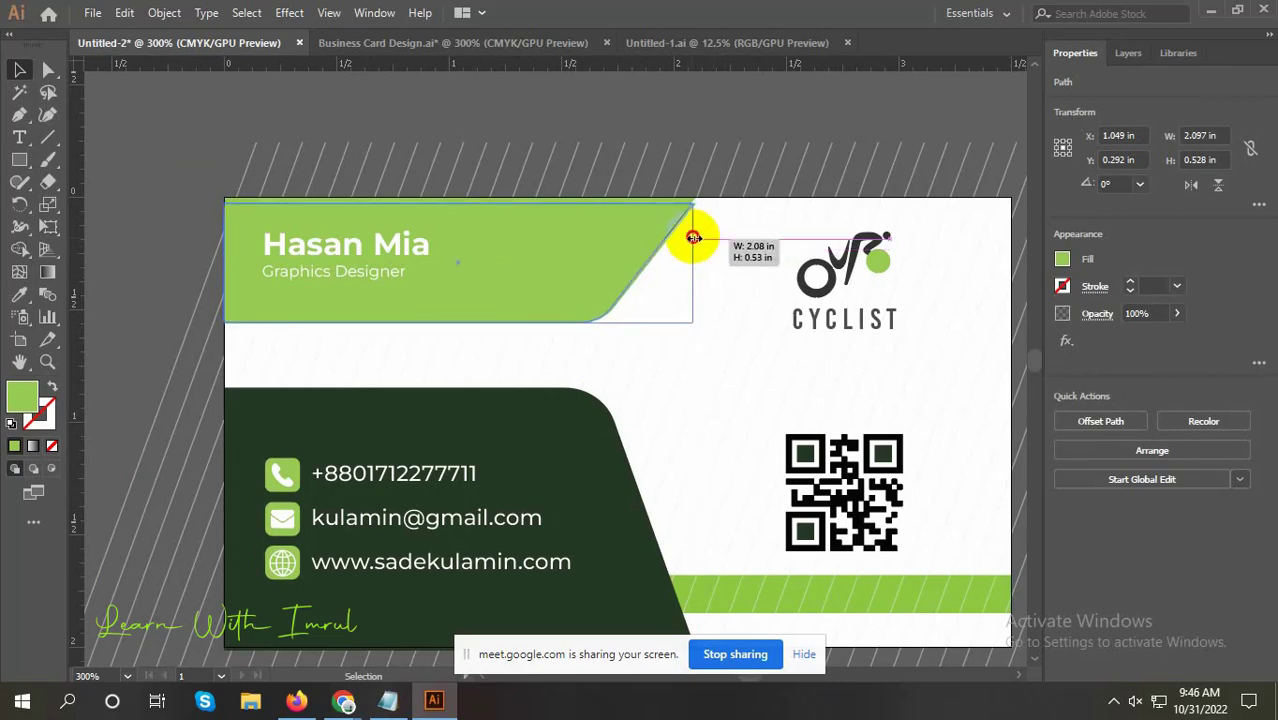
mouse_move(694, 260)
mouse_down()
mouse_move(693, 241)
mouse_move(622, 236)
mouse_move(625, 317)
mouse_up()
click(662, 105)
click(617, 234)
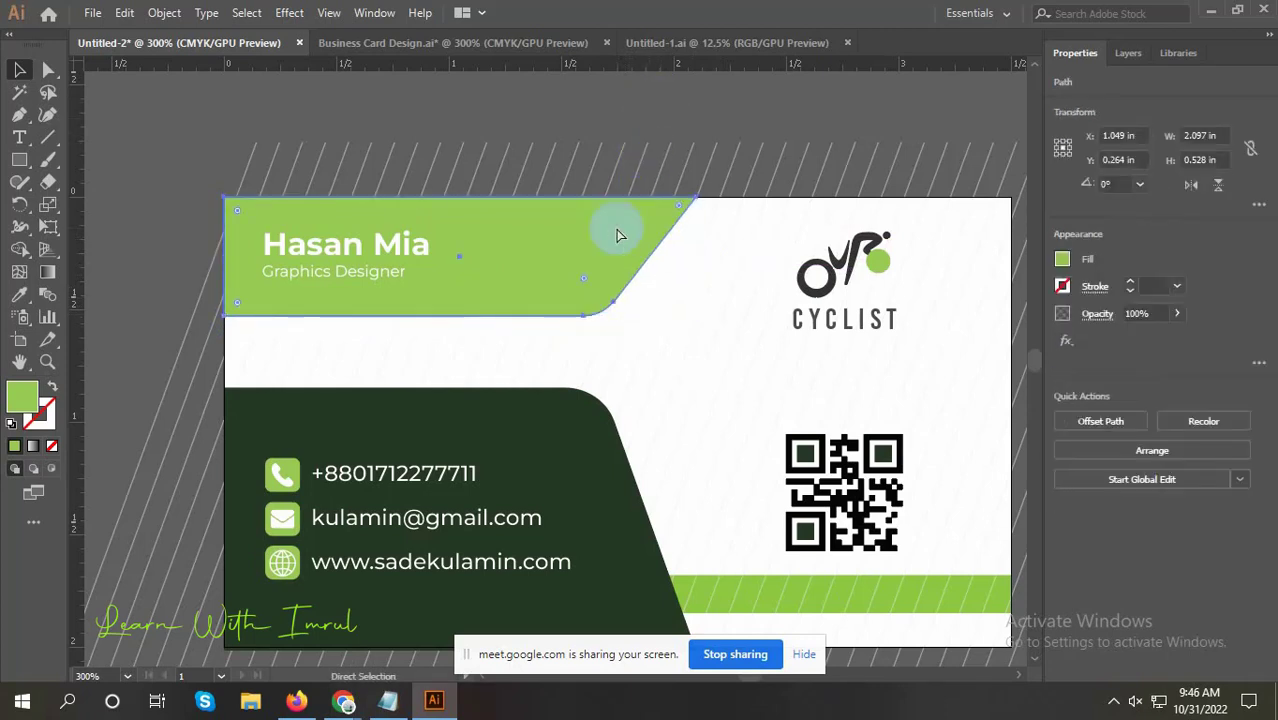
key(v)
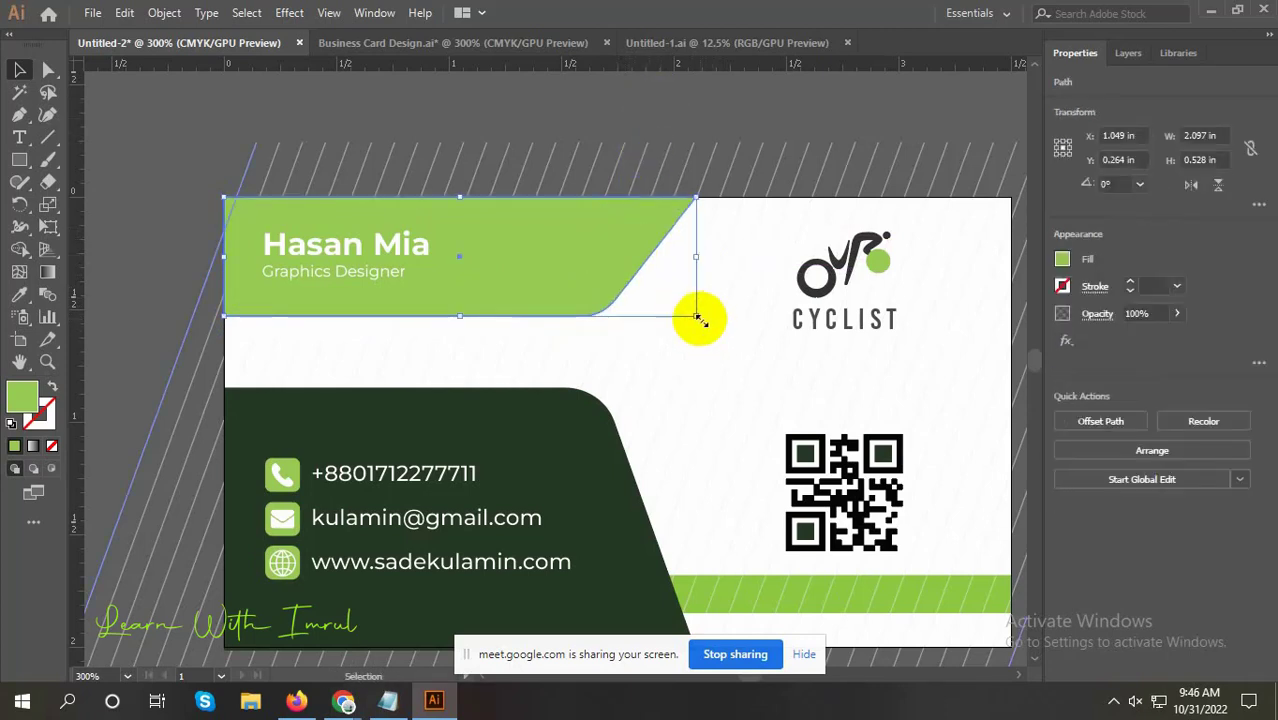
drag(699, 318, 704, 325)
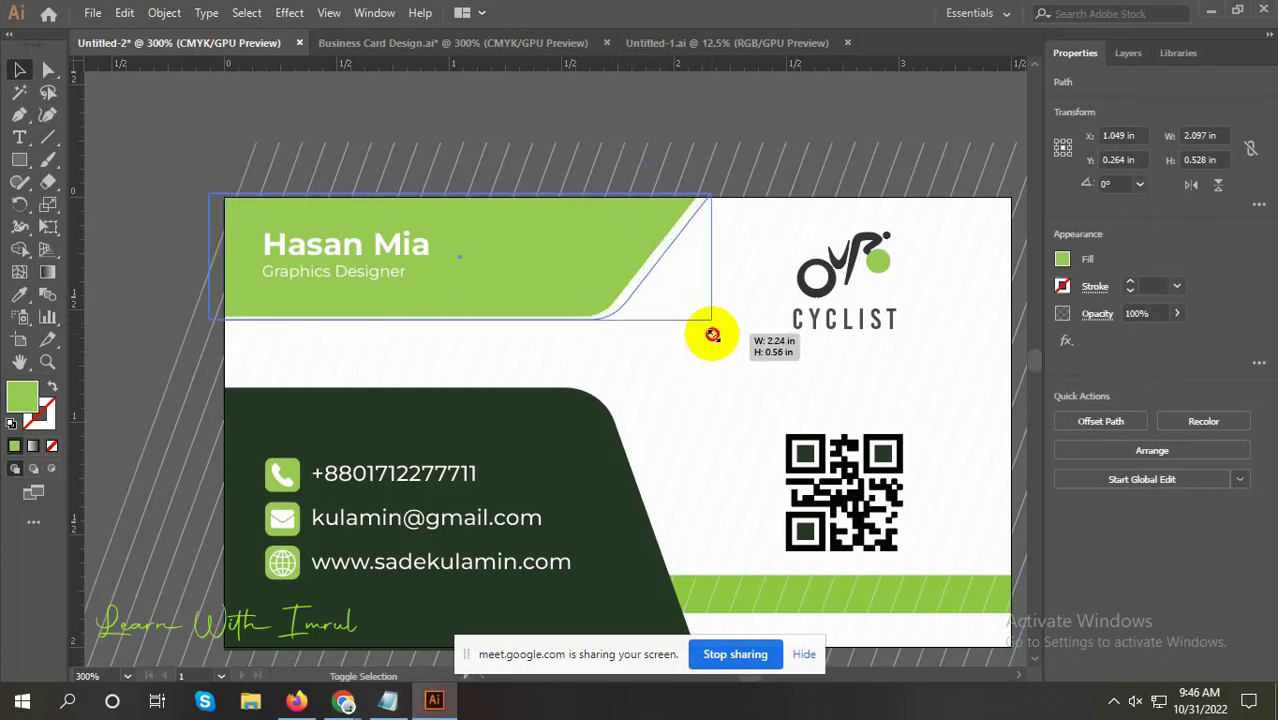
drag(707, 327, 720, 348)
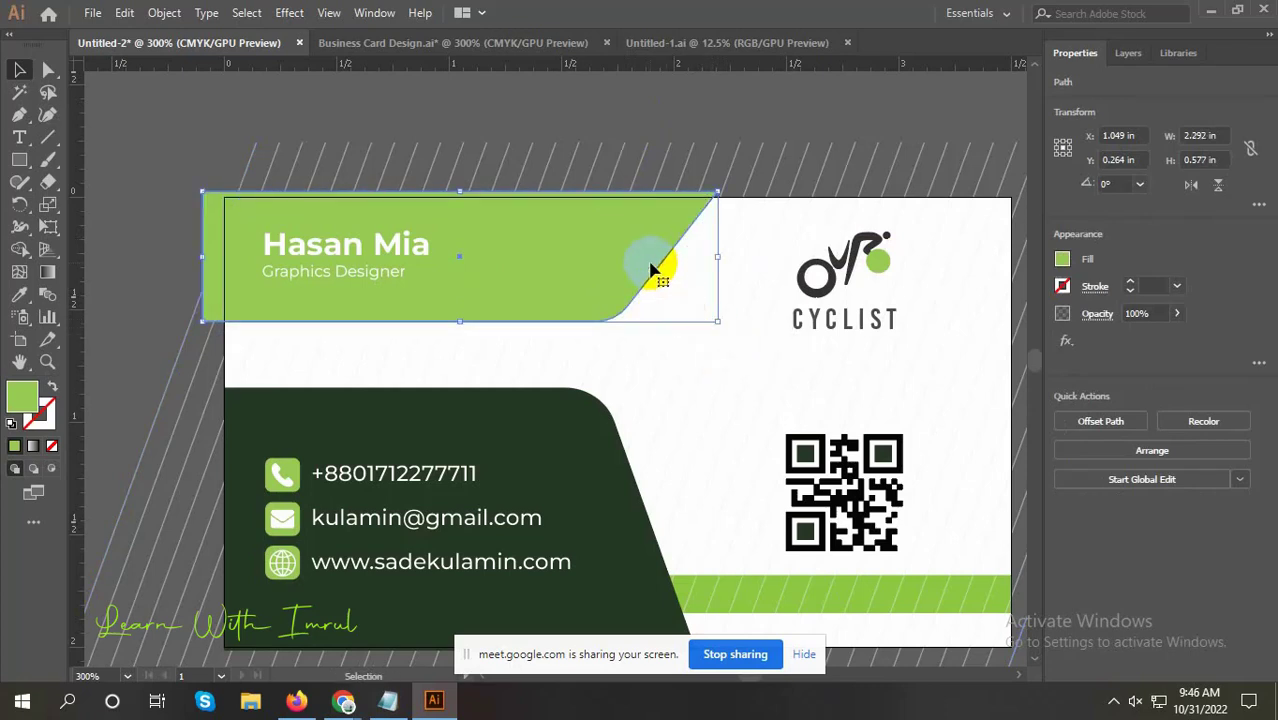
key(ctrl+z)
Select the green header shape and bring up the Object > Path commands
click(648, 264)
click(633, 262)
click(165, 13)
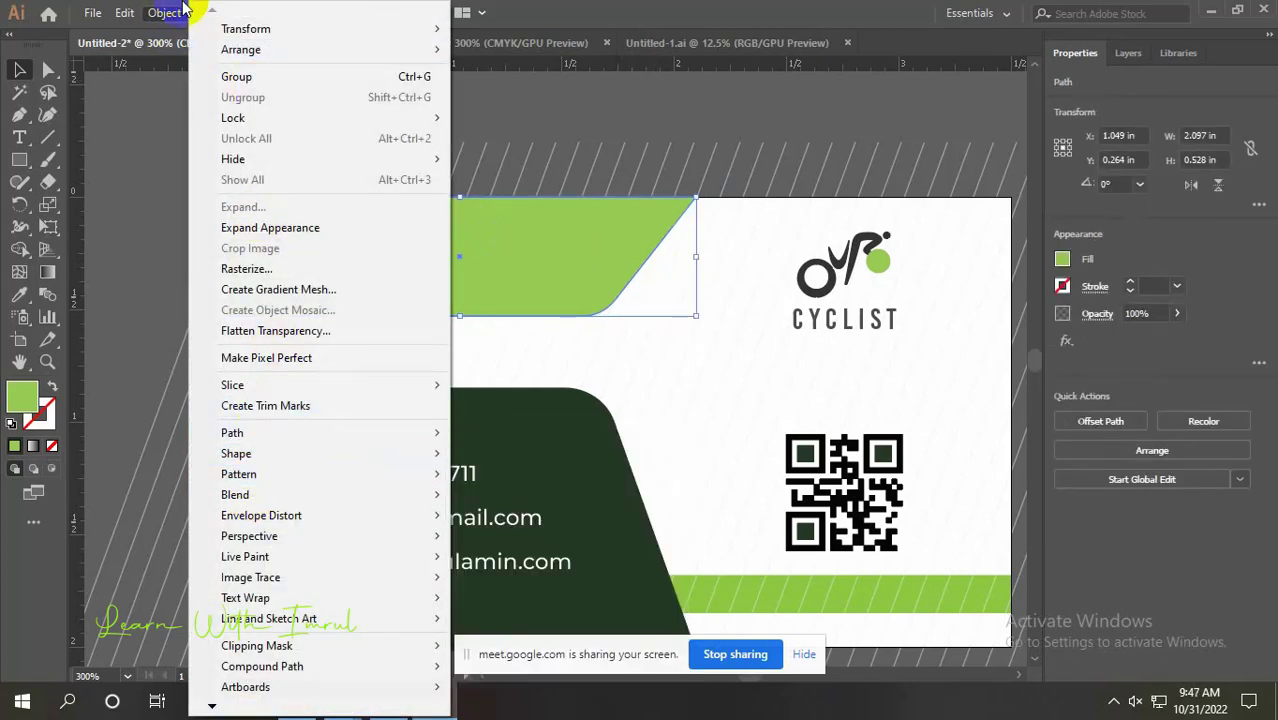
mouse_move(232, 433)
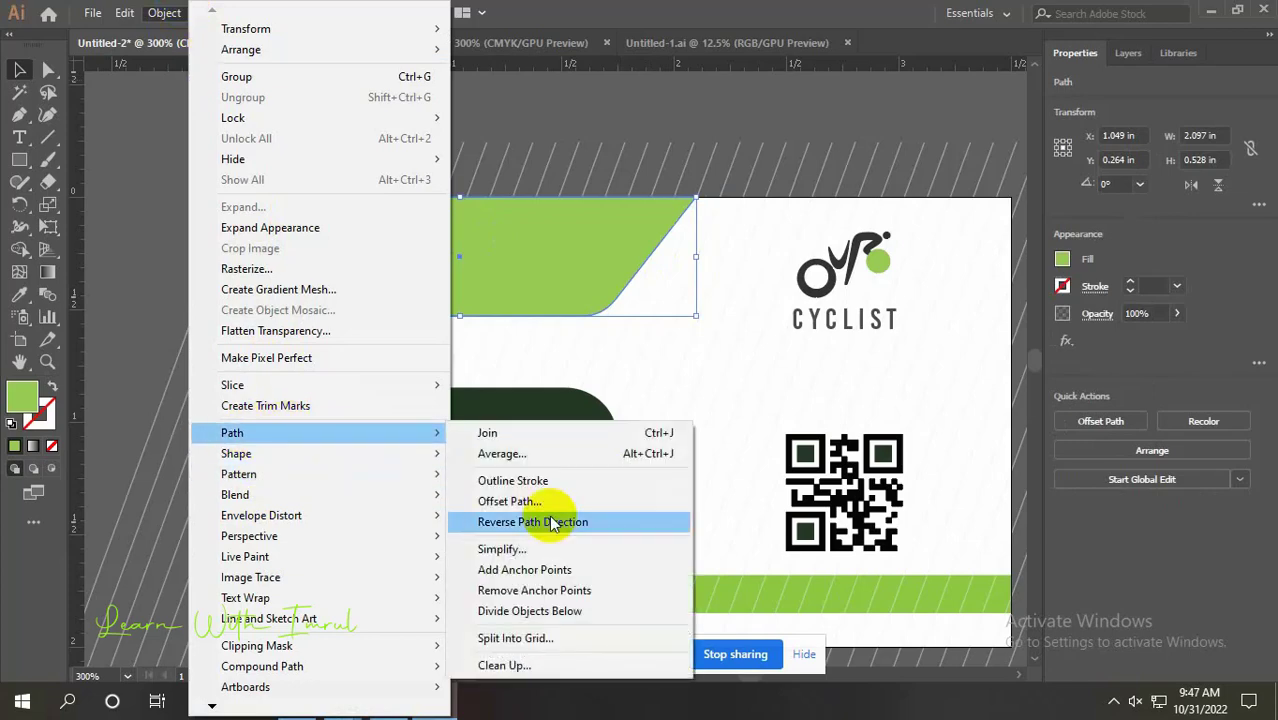
Create a 3 px offset path copy of the green header, with Preview on
click(530, 501)
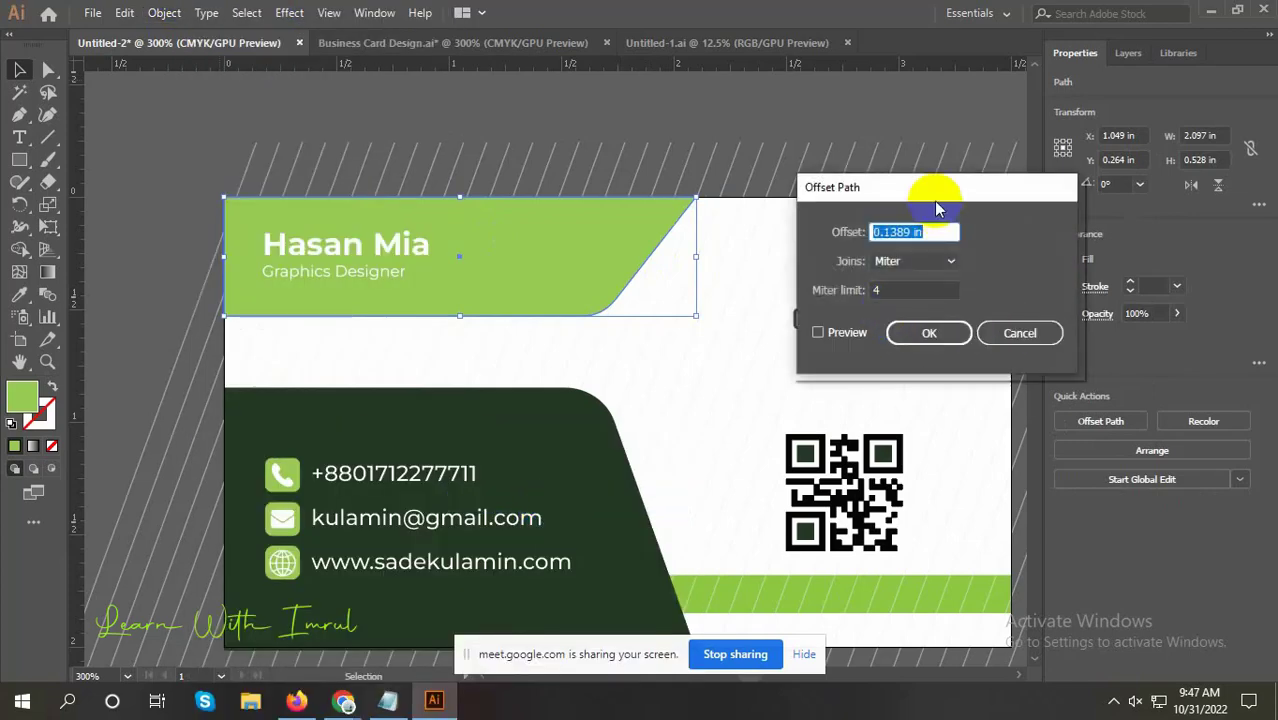
click(817, 330)
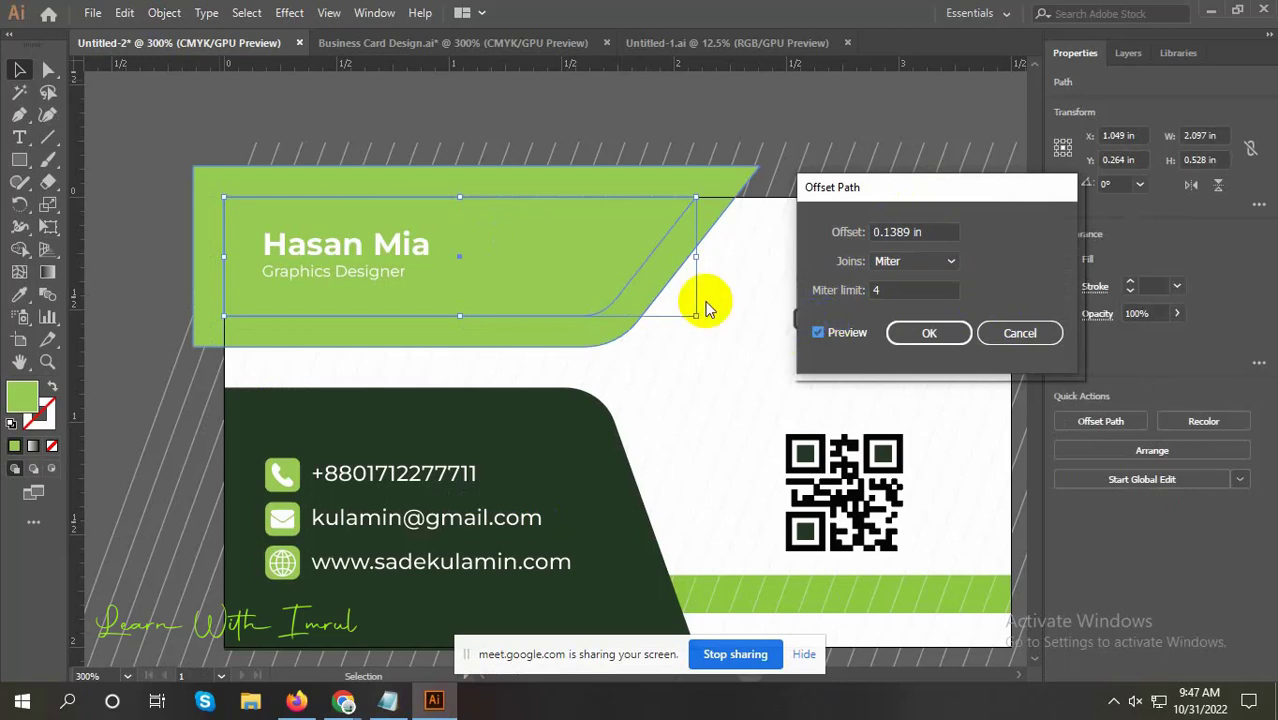
click(926, 231)
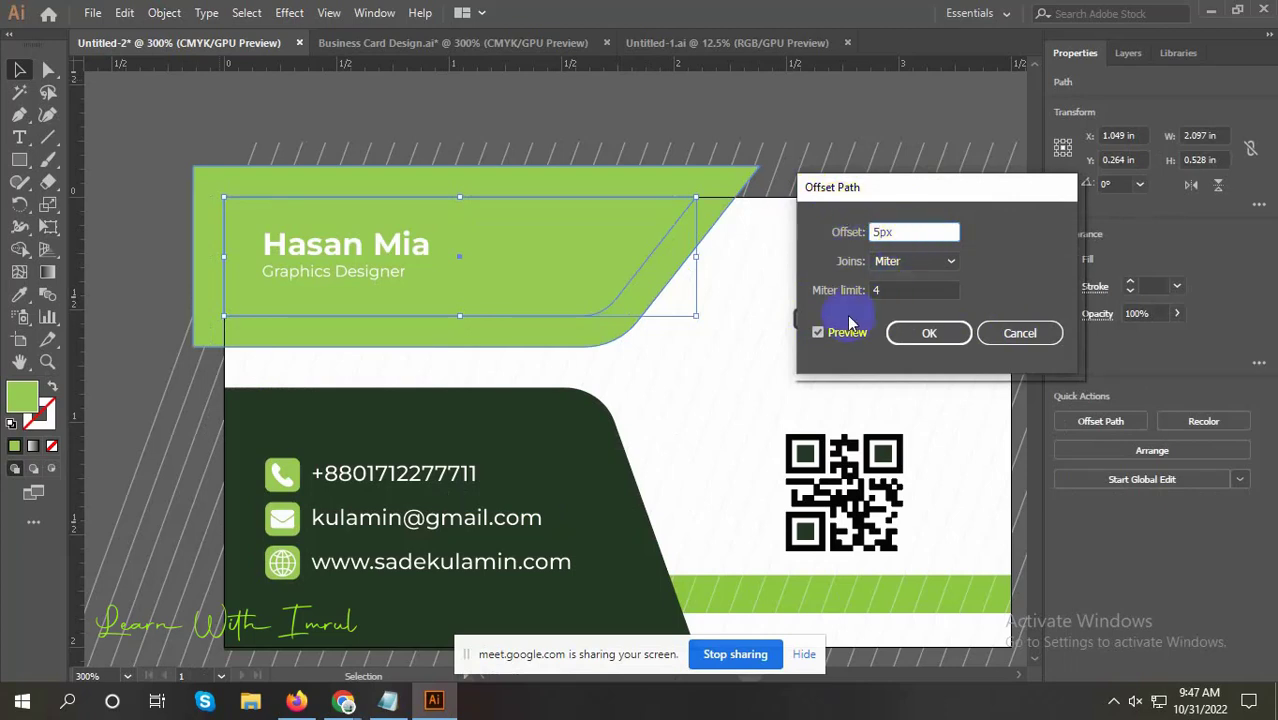
click(840, 345)
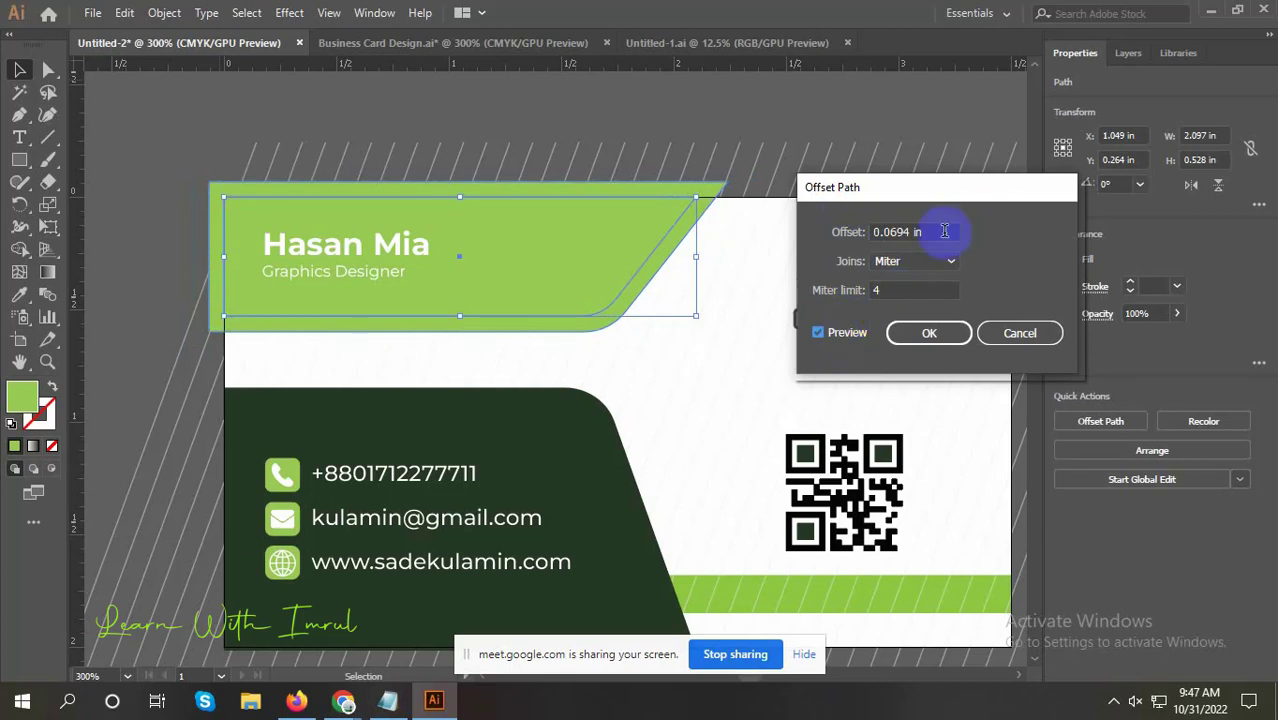
drag(950, 231, 872, 232)
text(3)
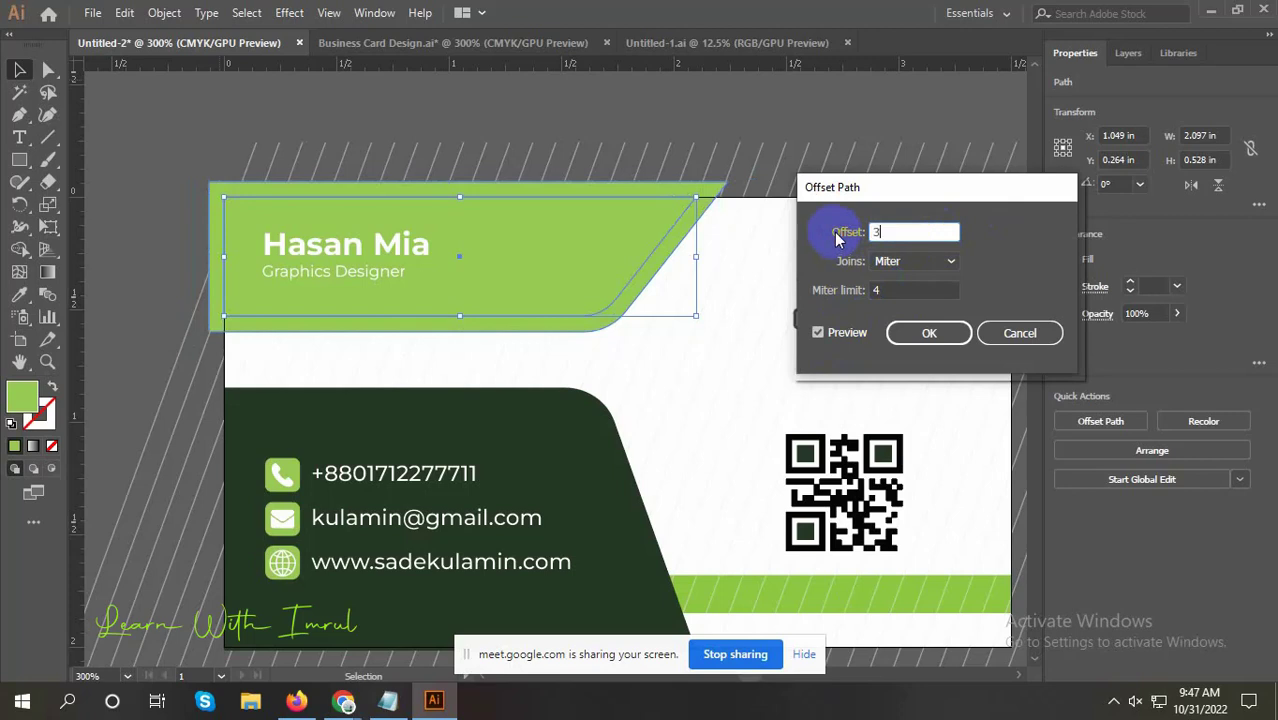
click(822, 332)
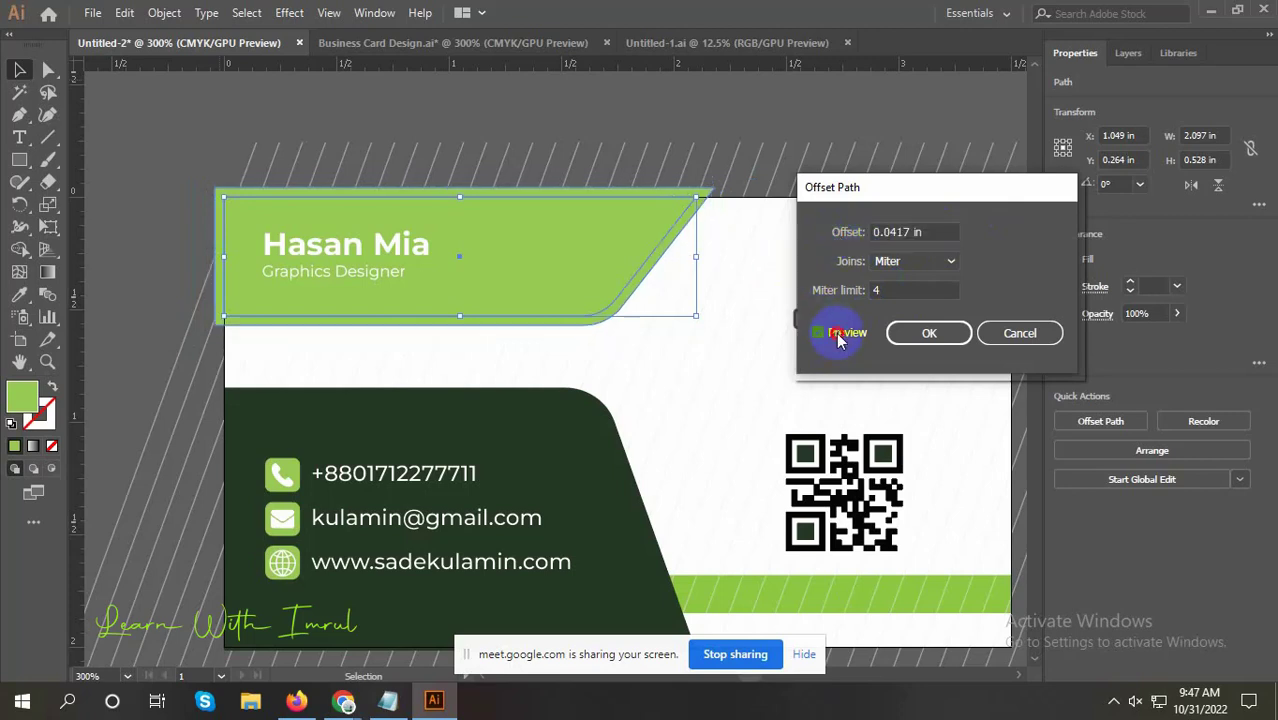
click(838, 336)
click(944, 341)
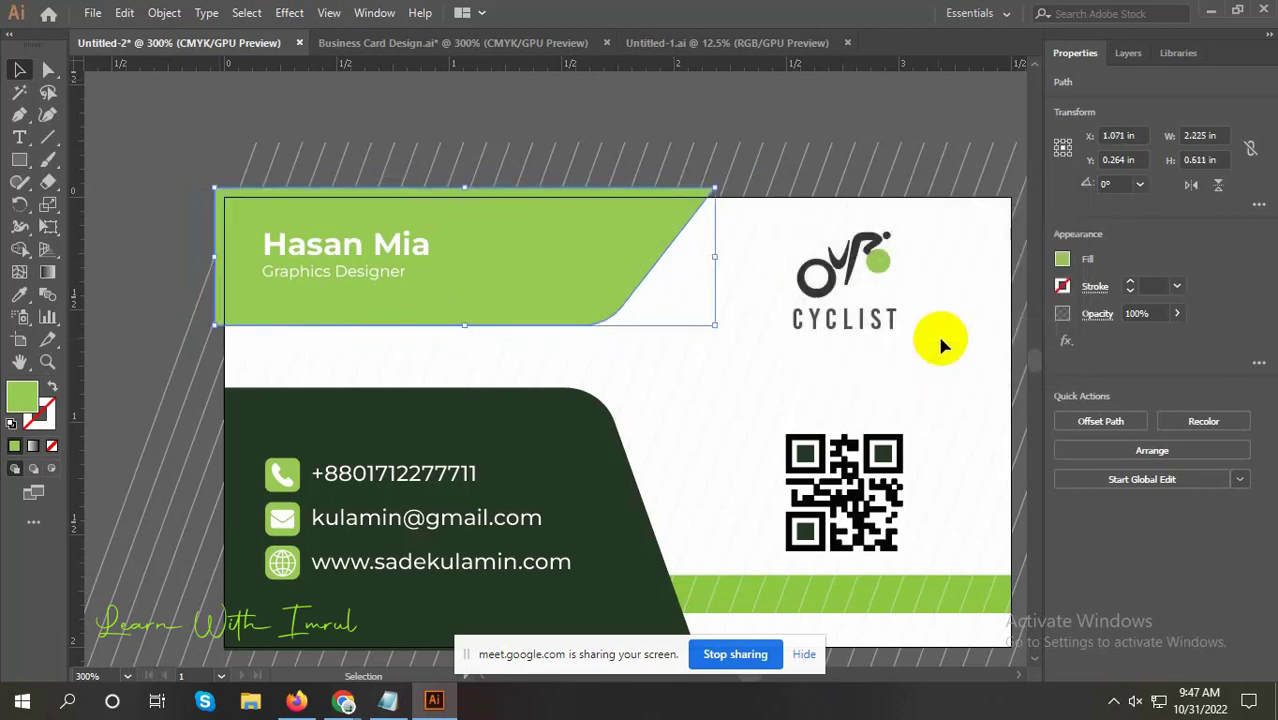
Fill the offset copy with darker green #698E2E and deselect it
double_click(22, 400)
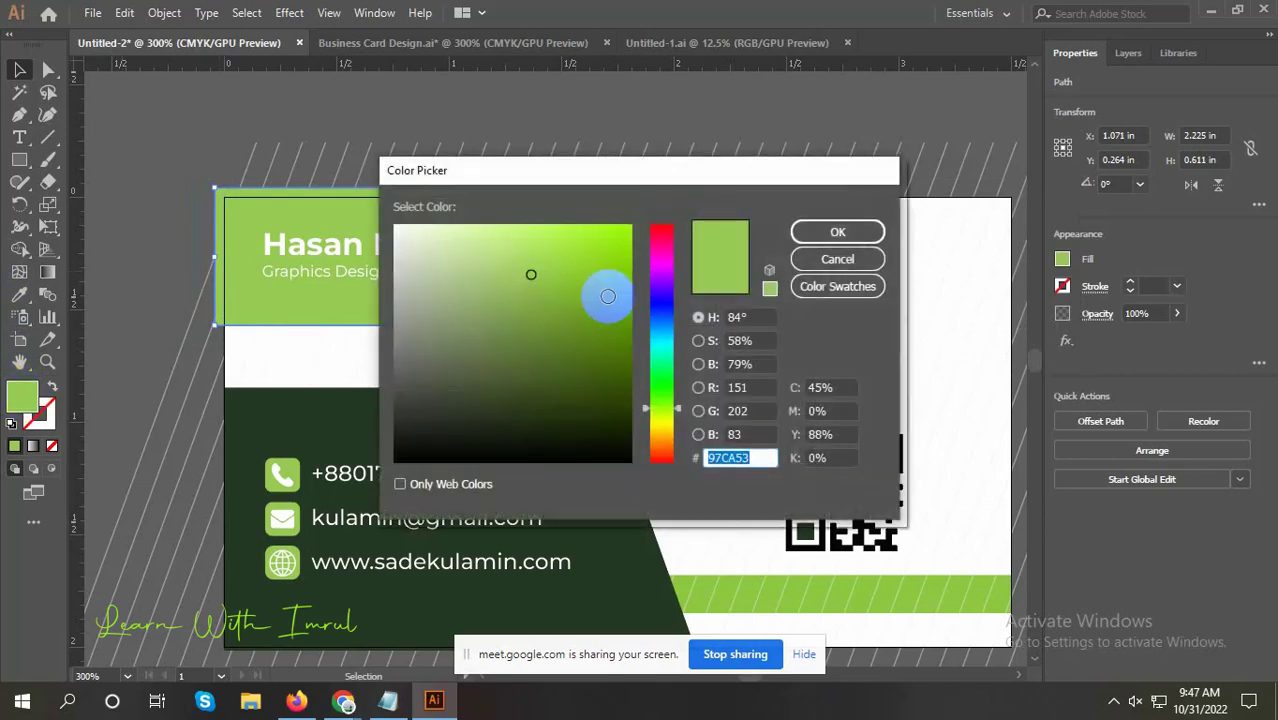
drag(605, 294, 555, 330)
click(837, 231)
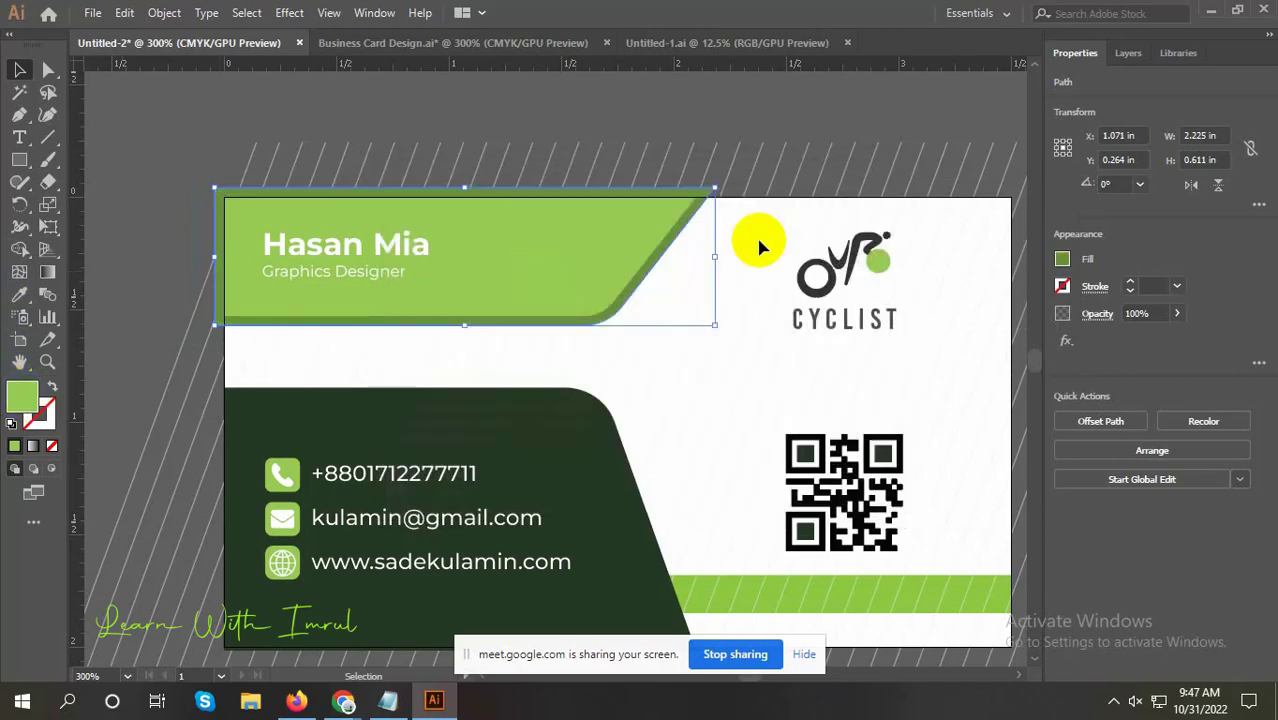
click(62, 86)
click(271, 91)
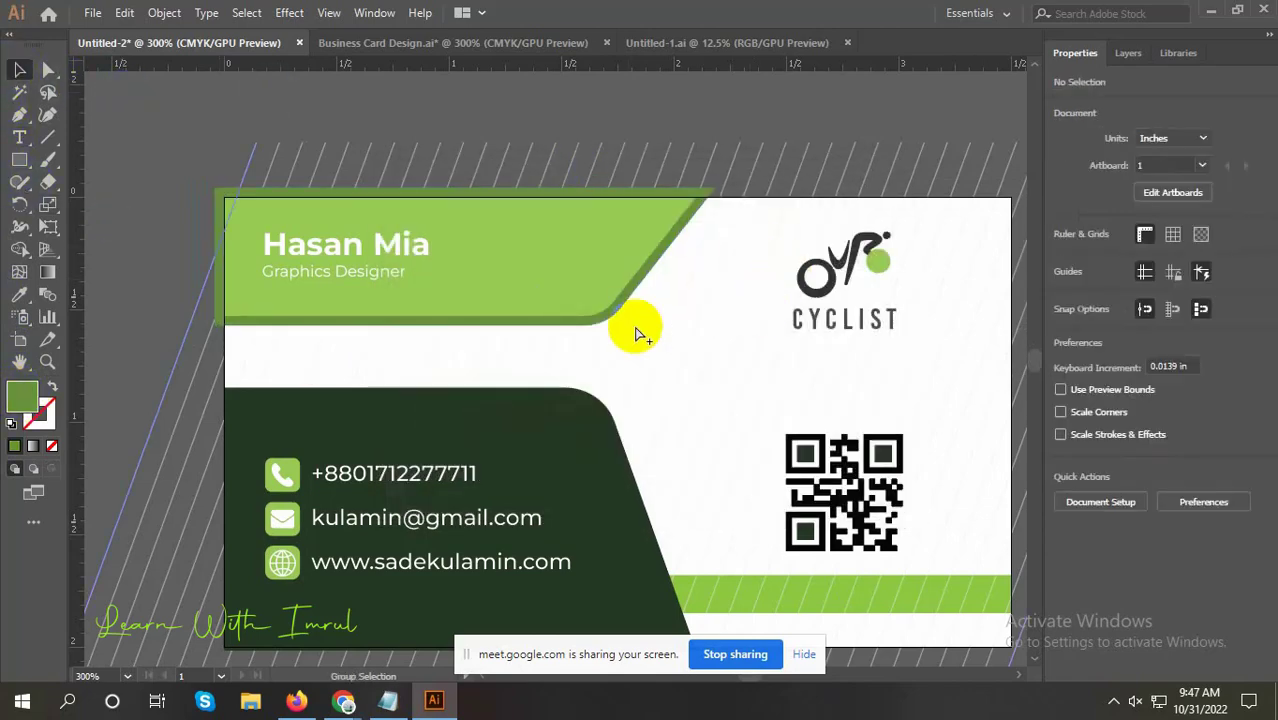
Narrow the selected header shape from its right side to 2.167 in wide
alt+scroll(620, 338, up, 1)
key(v)
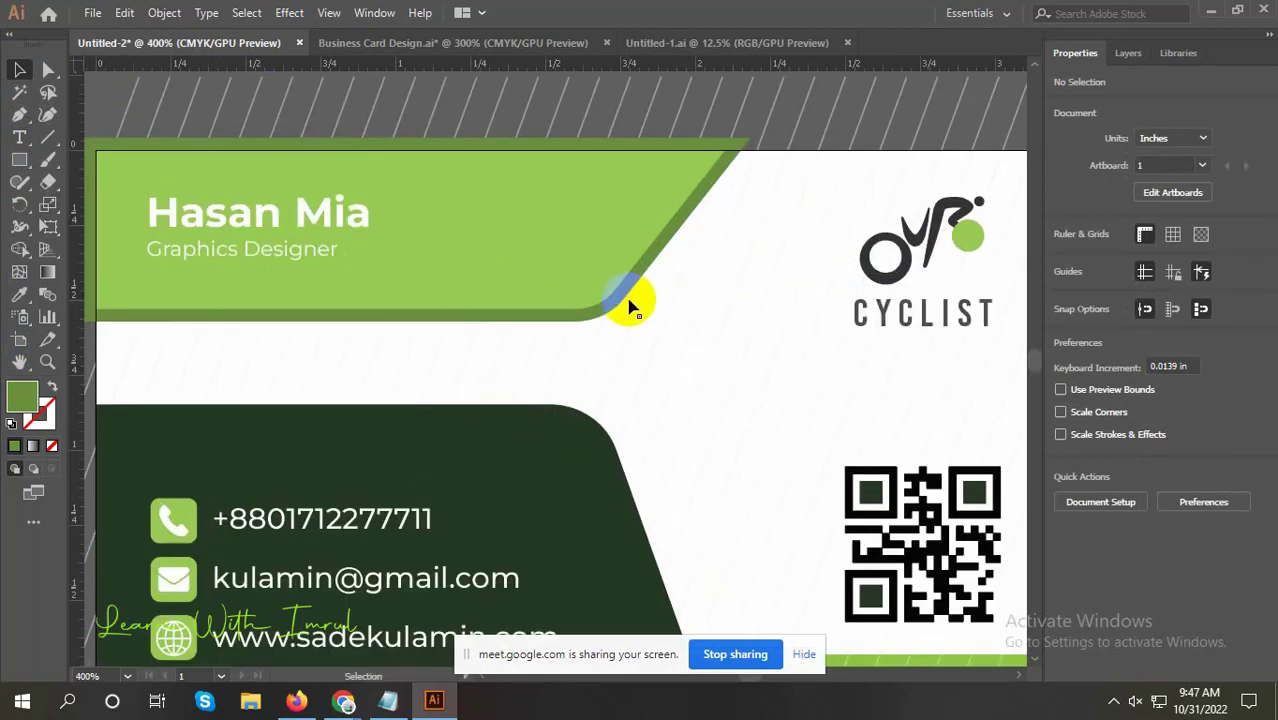
click(626, 300)
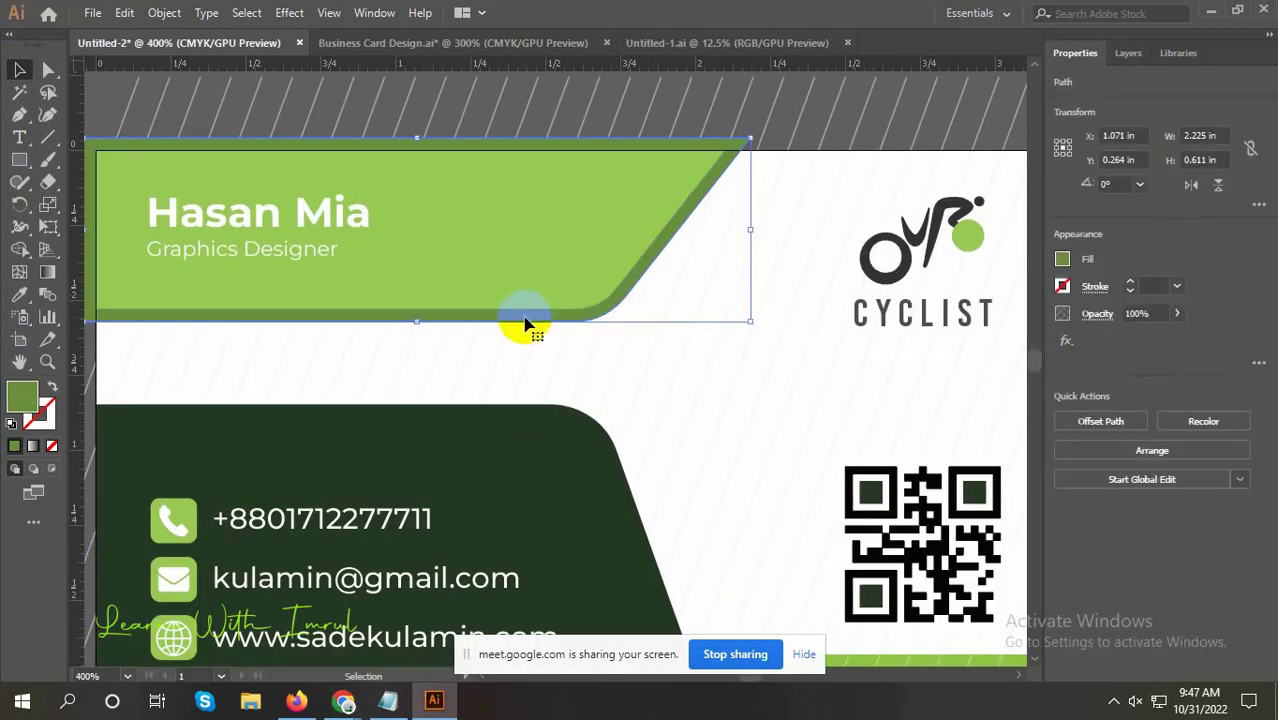
drag(628, 300, 619, 294)
drag(751, 229, 734, 230)
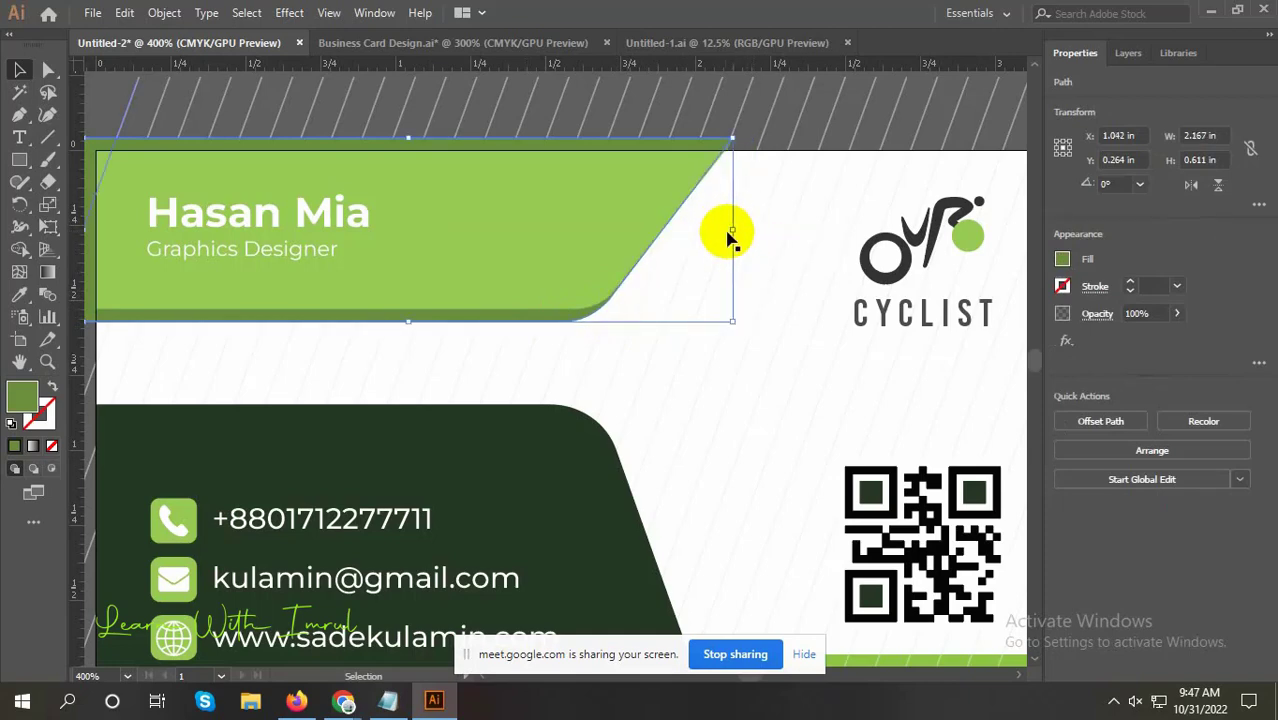
Zoom out to the whole card and select the green name header shape
key(ctrl+minus)
key(ctrl+minus)
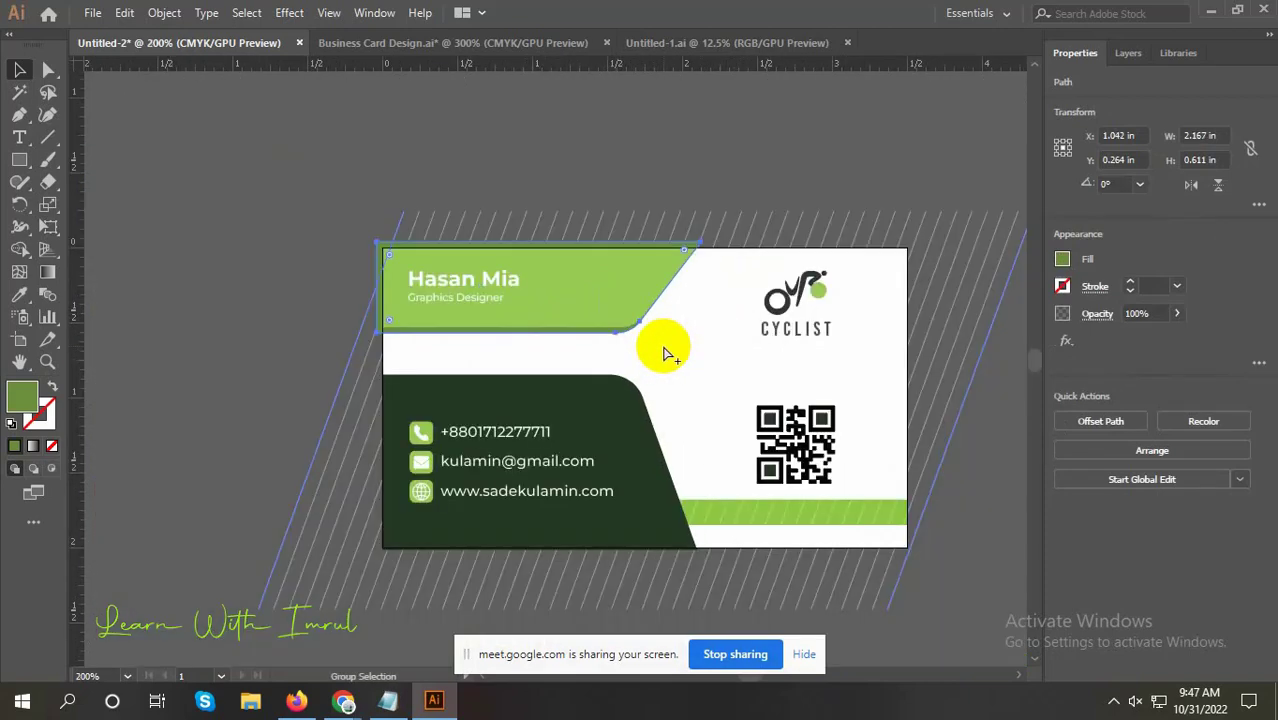
click(693, 143)
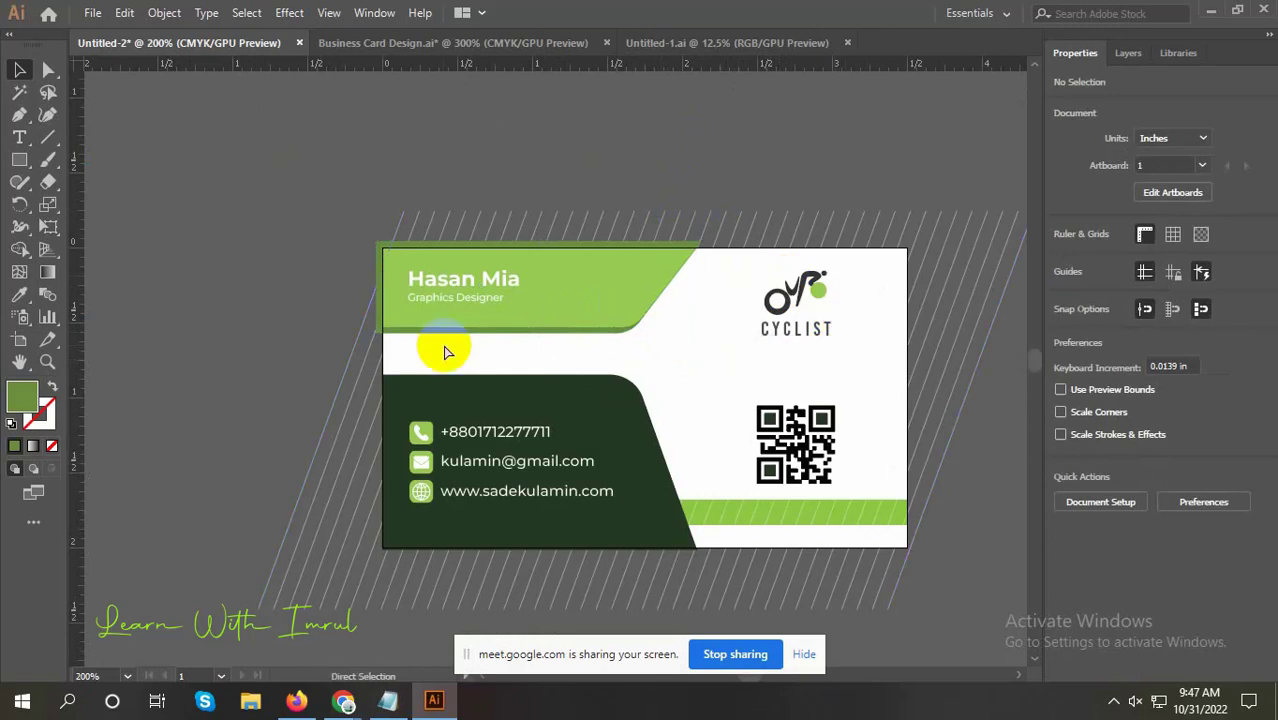
click(590, 369)
click(588, 366)
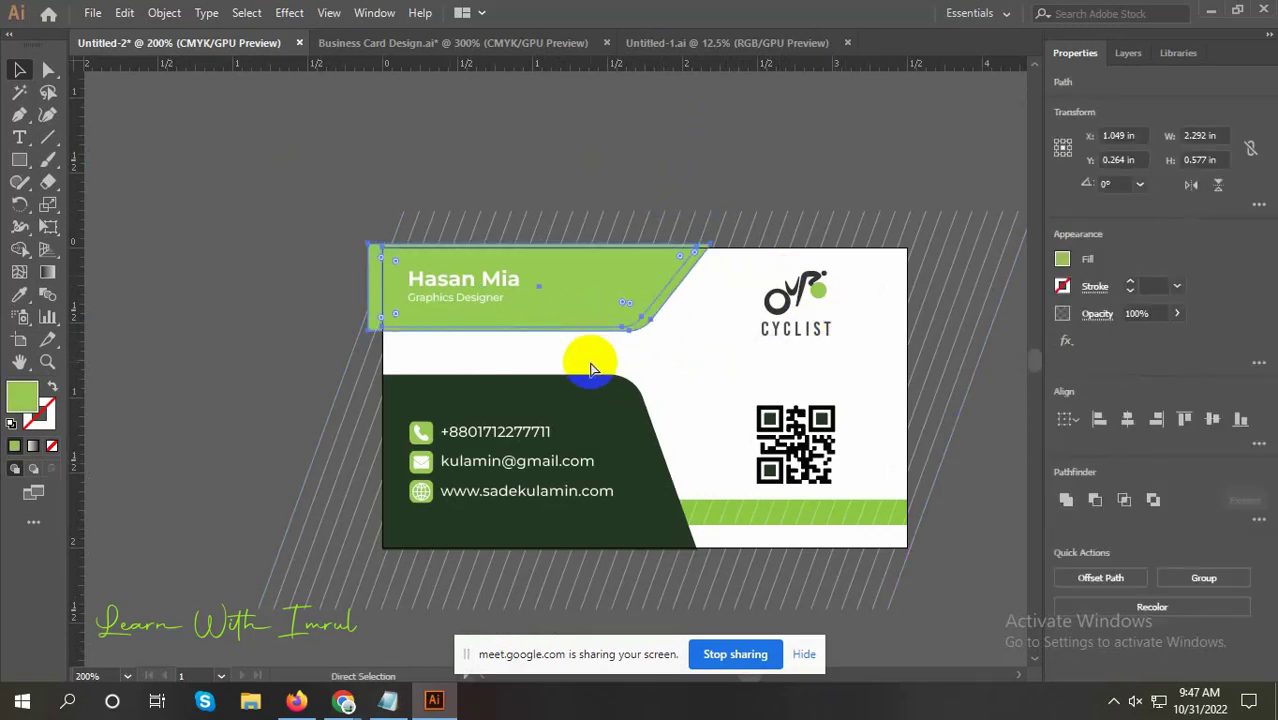
click(276, 265)
click(575, 278)
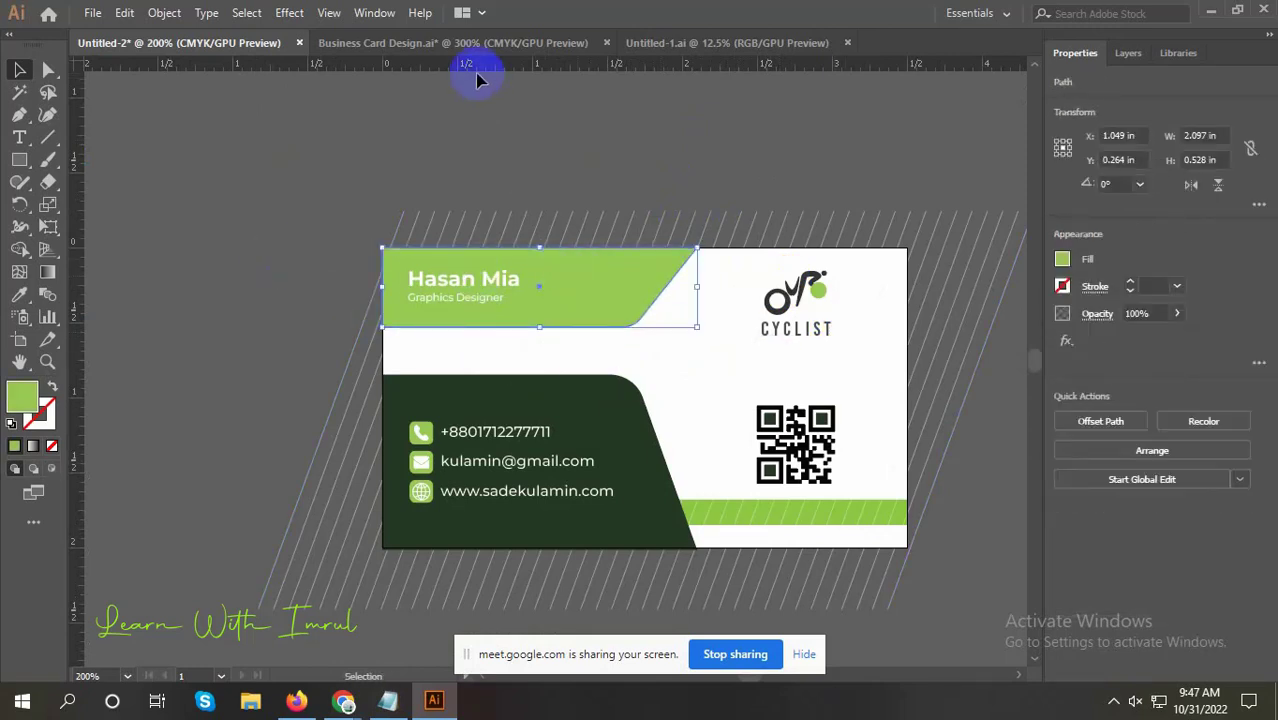
click(293, 14)
mouse_move(340, 225)
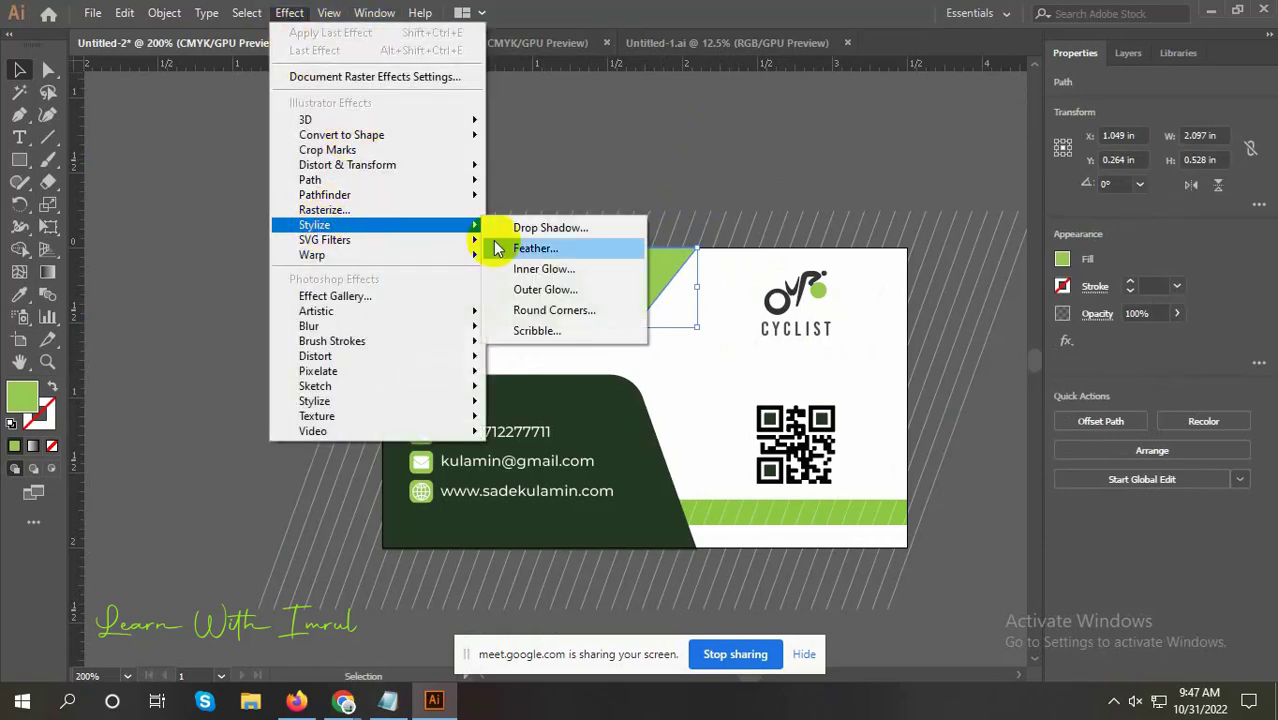
click(540, 250)
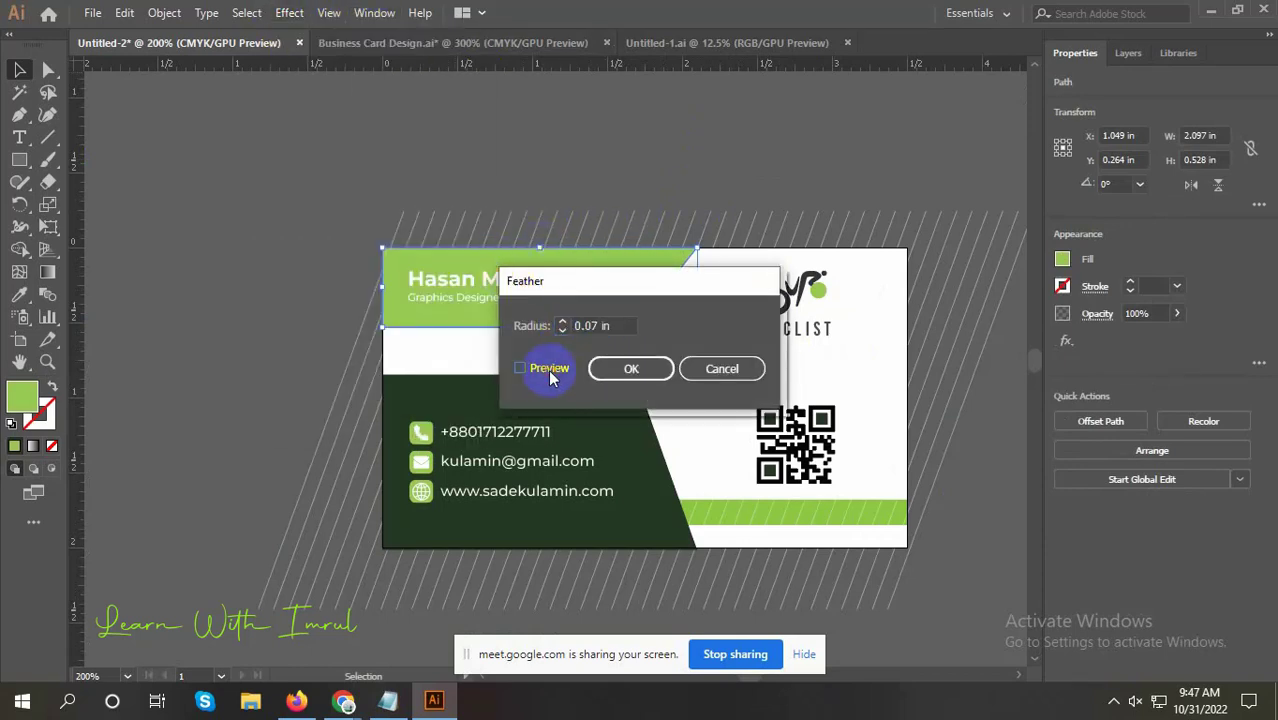
click(720, 368)
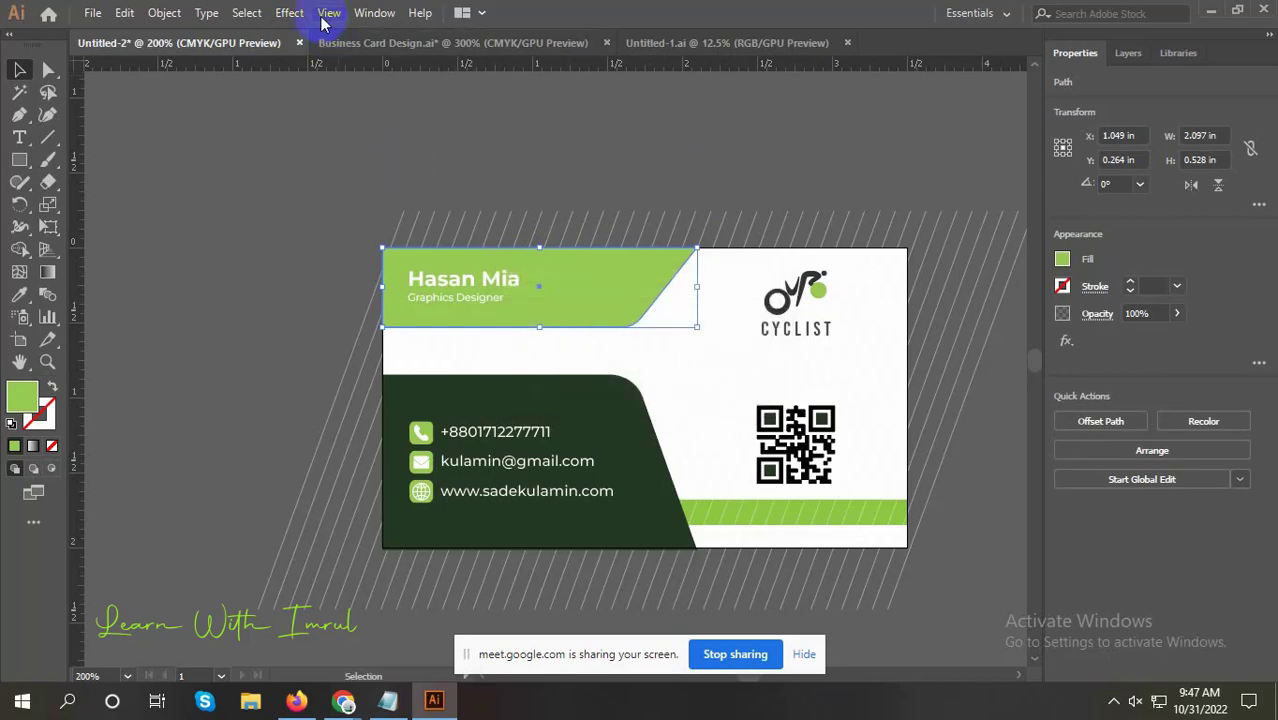
click(289, 13)
mouse_move(314, 225)
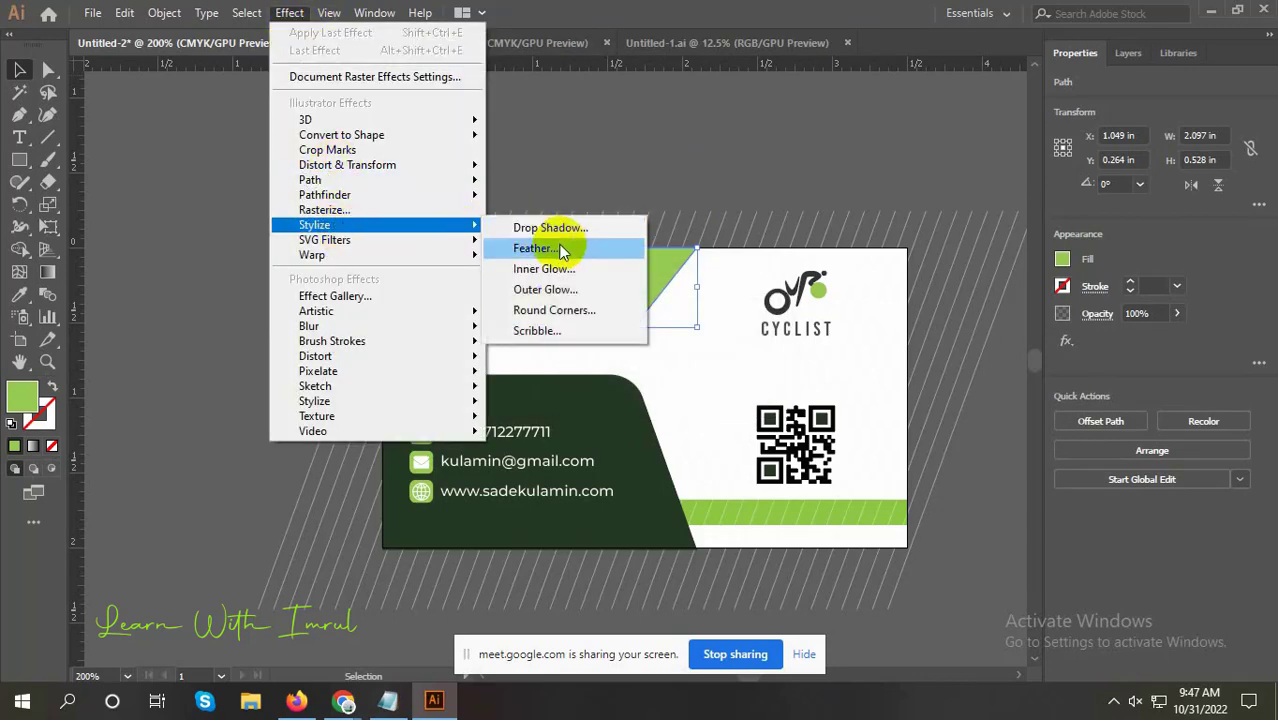
click(560, 224)
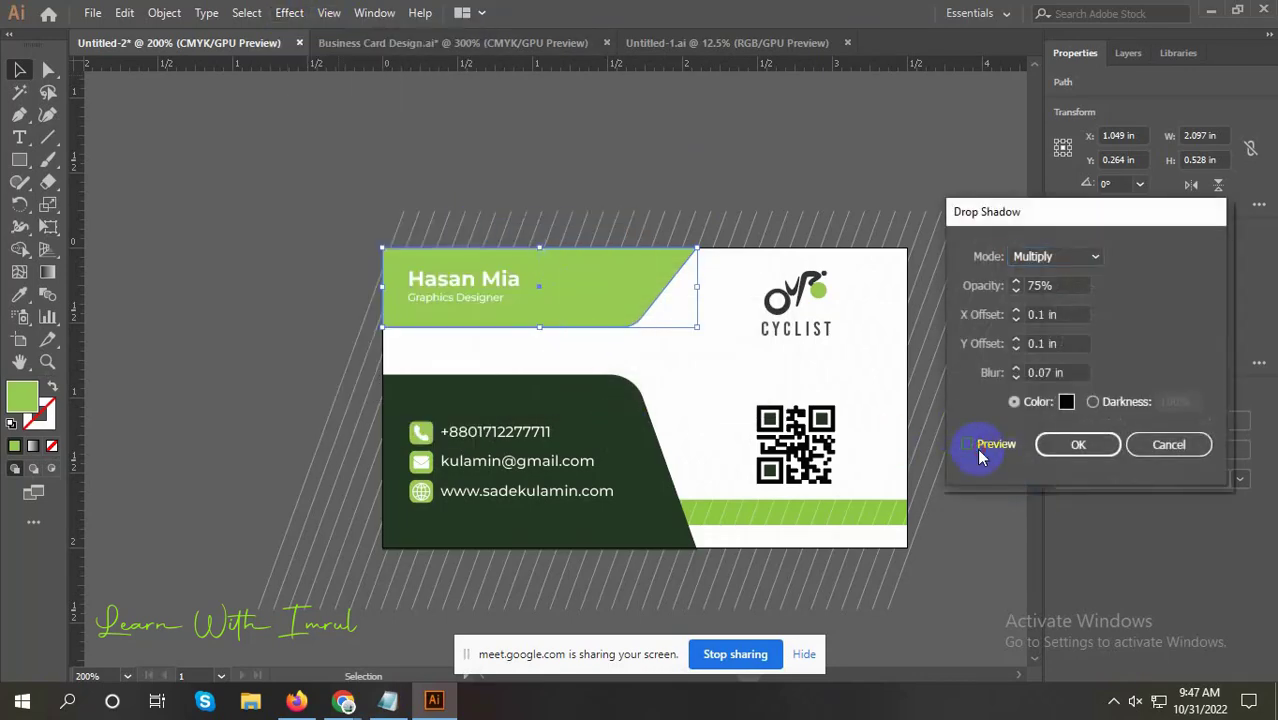
click(968, 444)
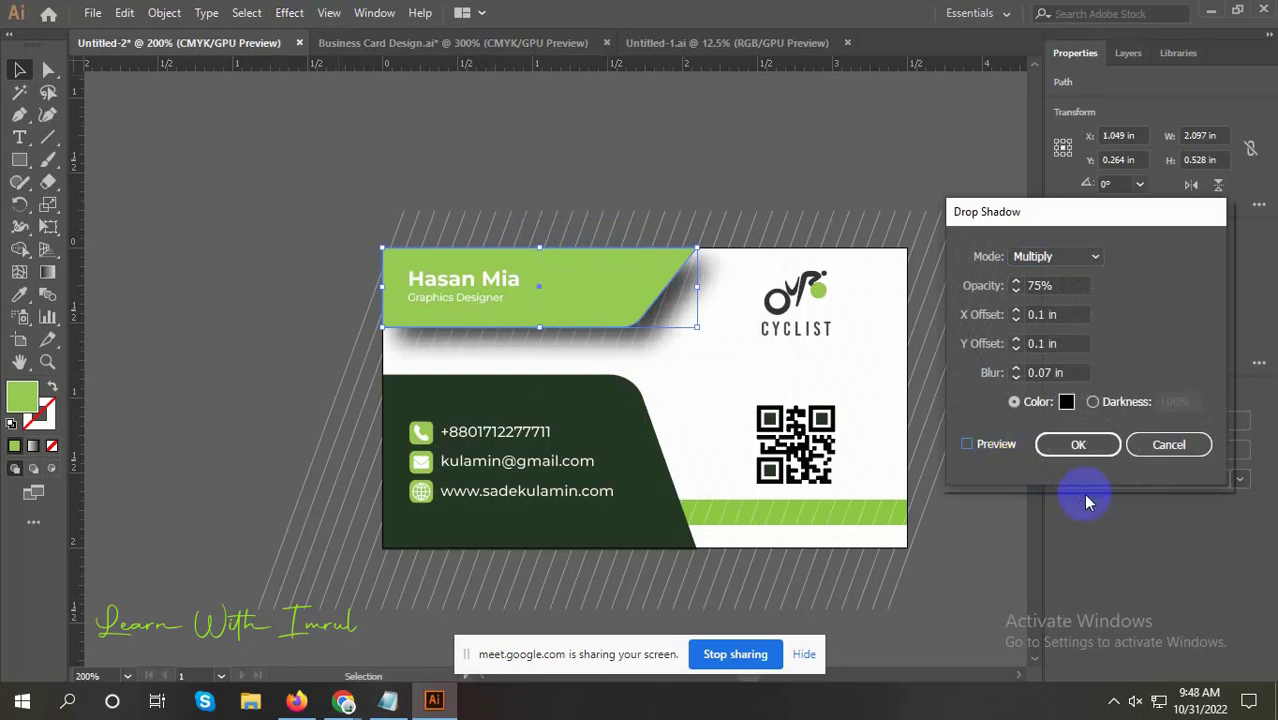
click(1165, 444)
Draw a card-sized rectangle covering the whole artboard
click(1004, 470)
scroll(322, 373, down, 1)
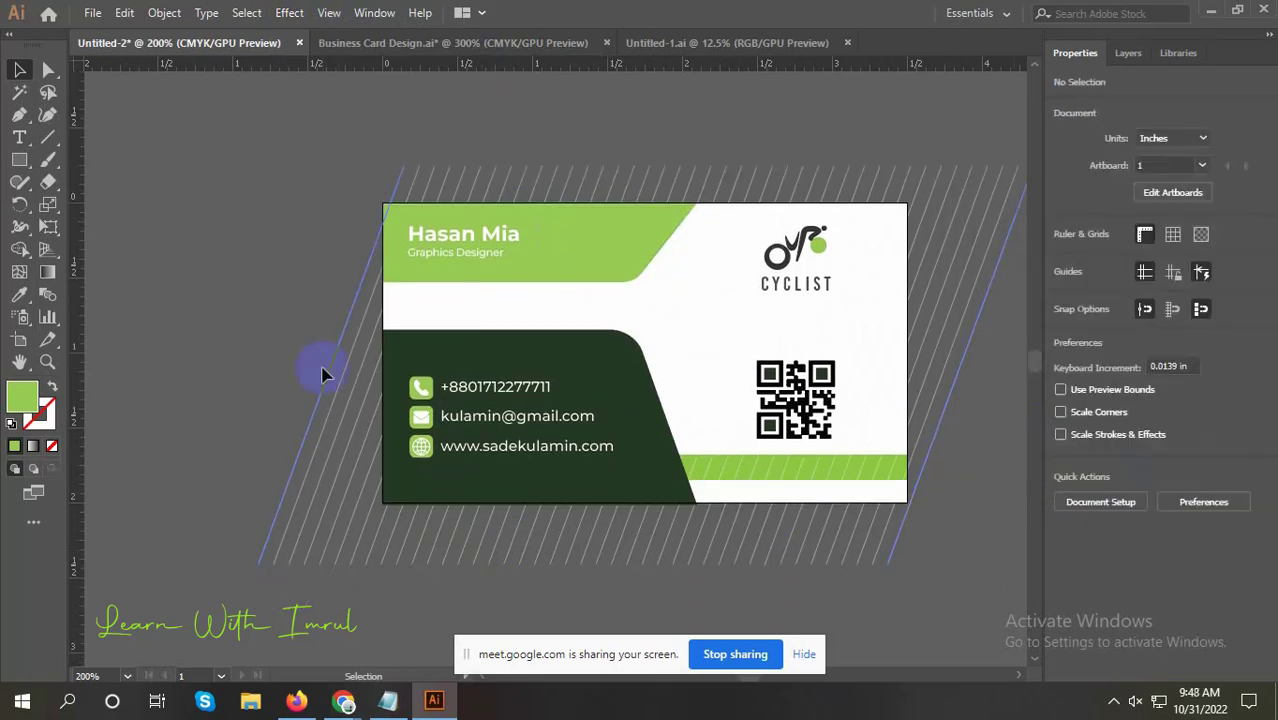
click(20, 162)
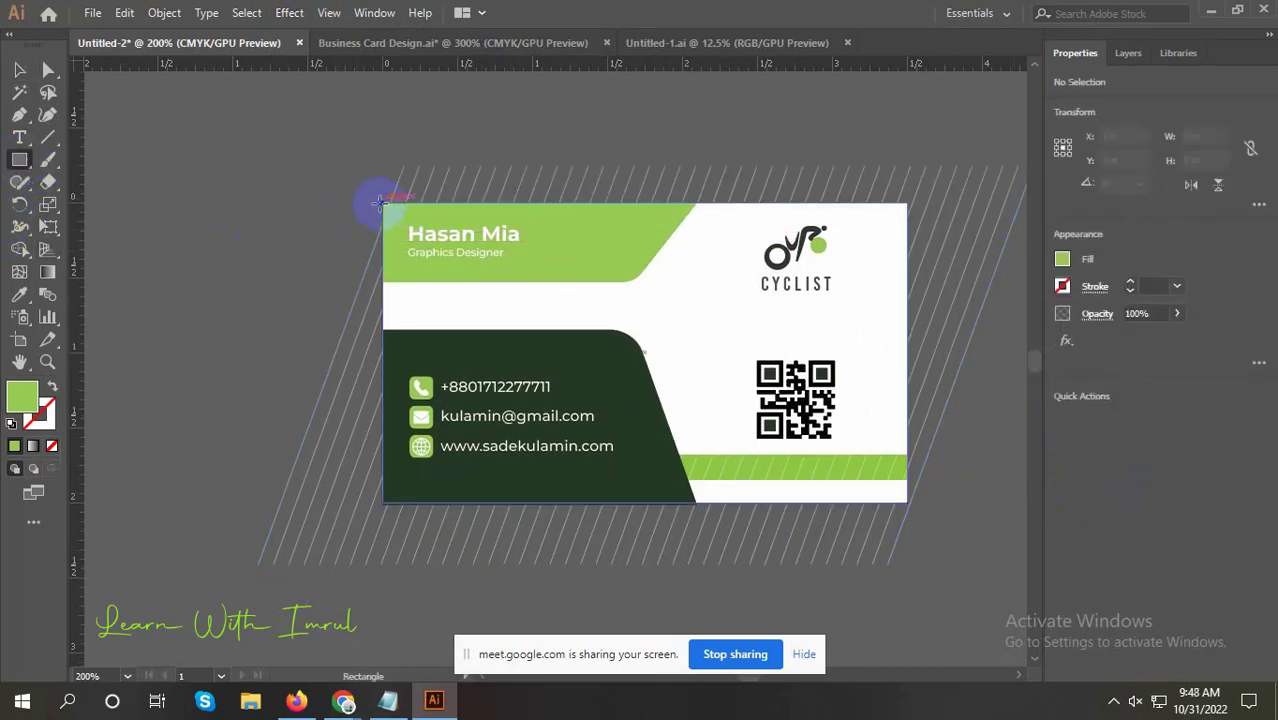
drag(386, 206, 909, 503)
click(19, 70)
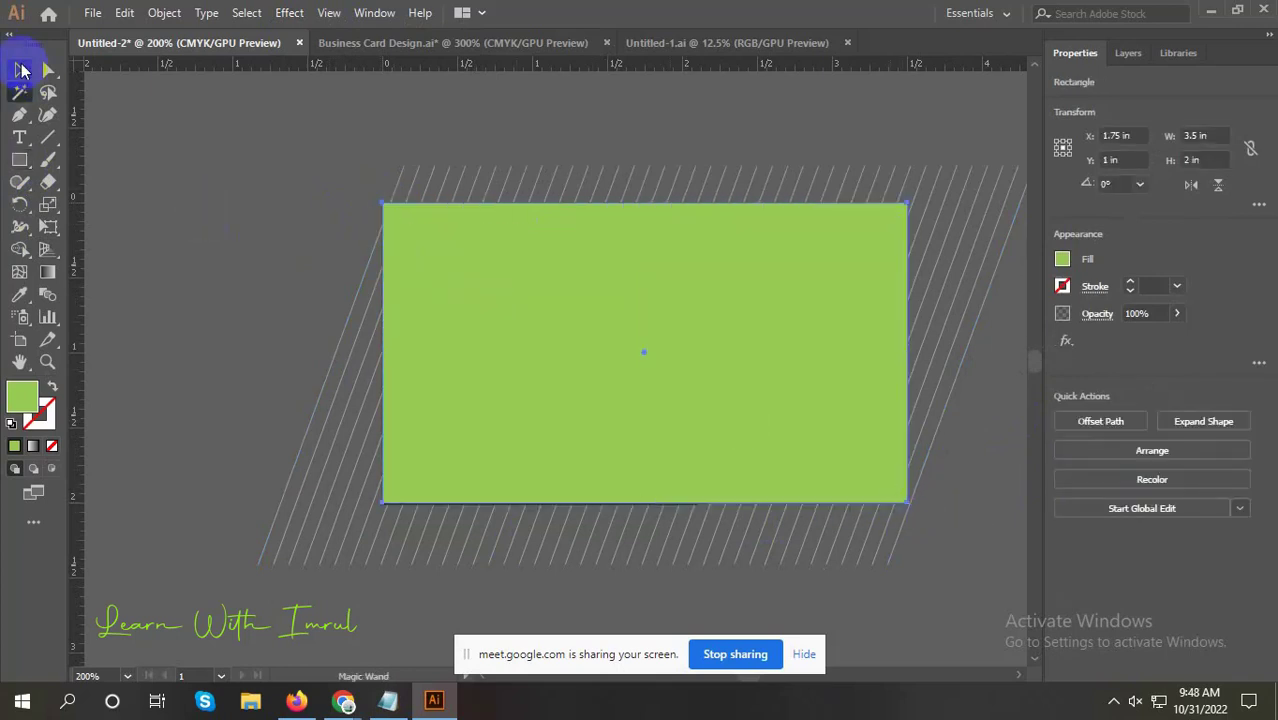
click(207, 148)
Clip all the artwork to the card rectangle, then bring Chrome forward
key(ctrl+a)
right_click(779, 388)
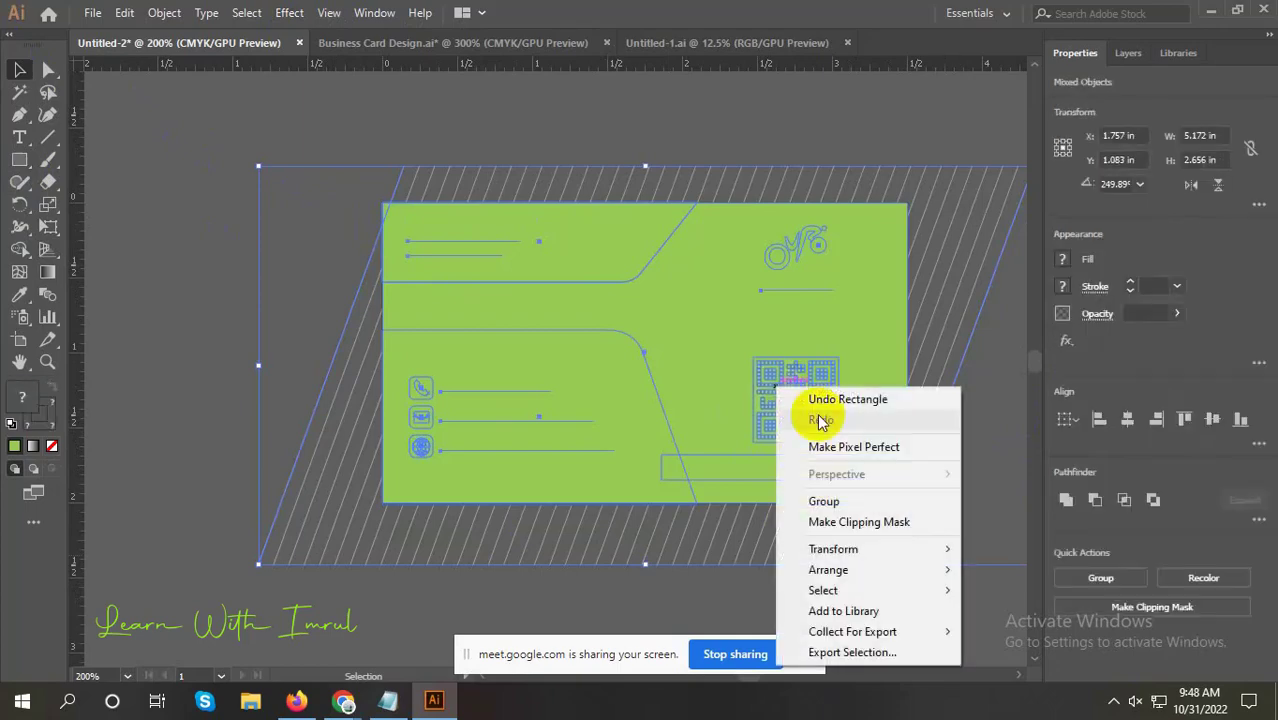
click(855, 522)
click(949, 480)
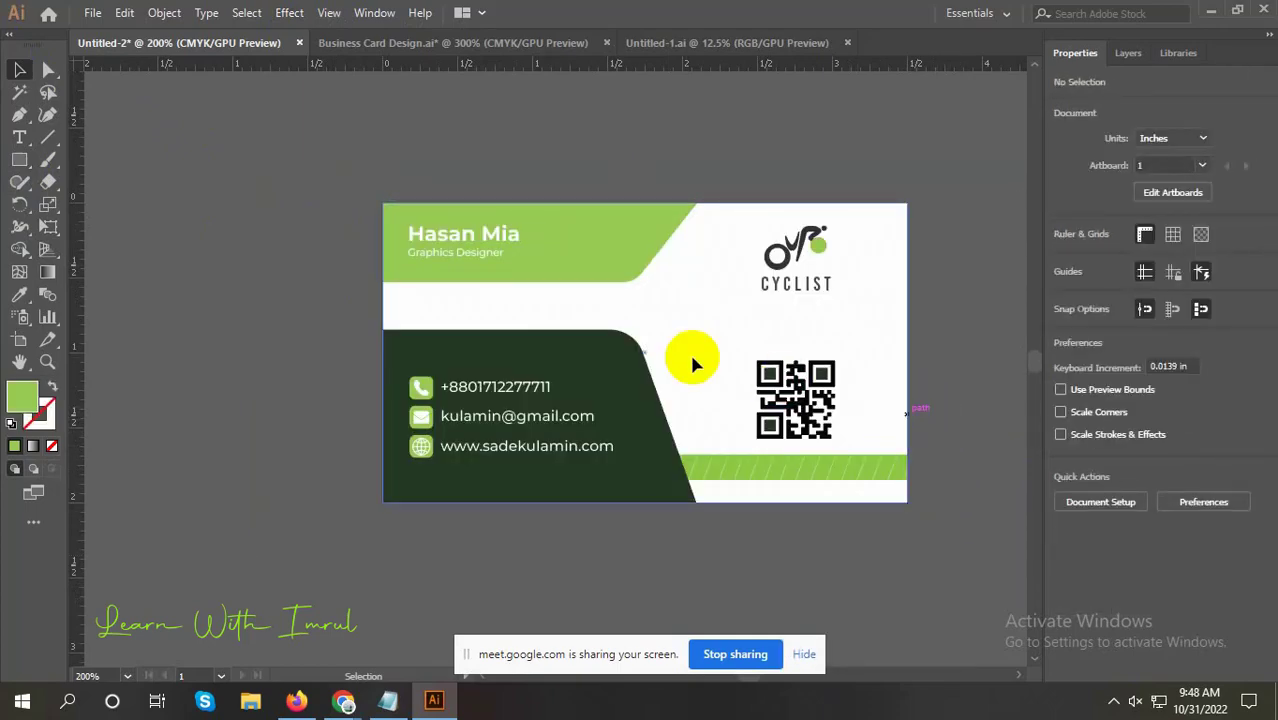
scroll(613, 348, up, 1)
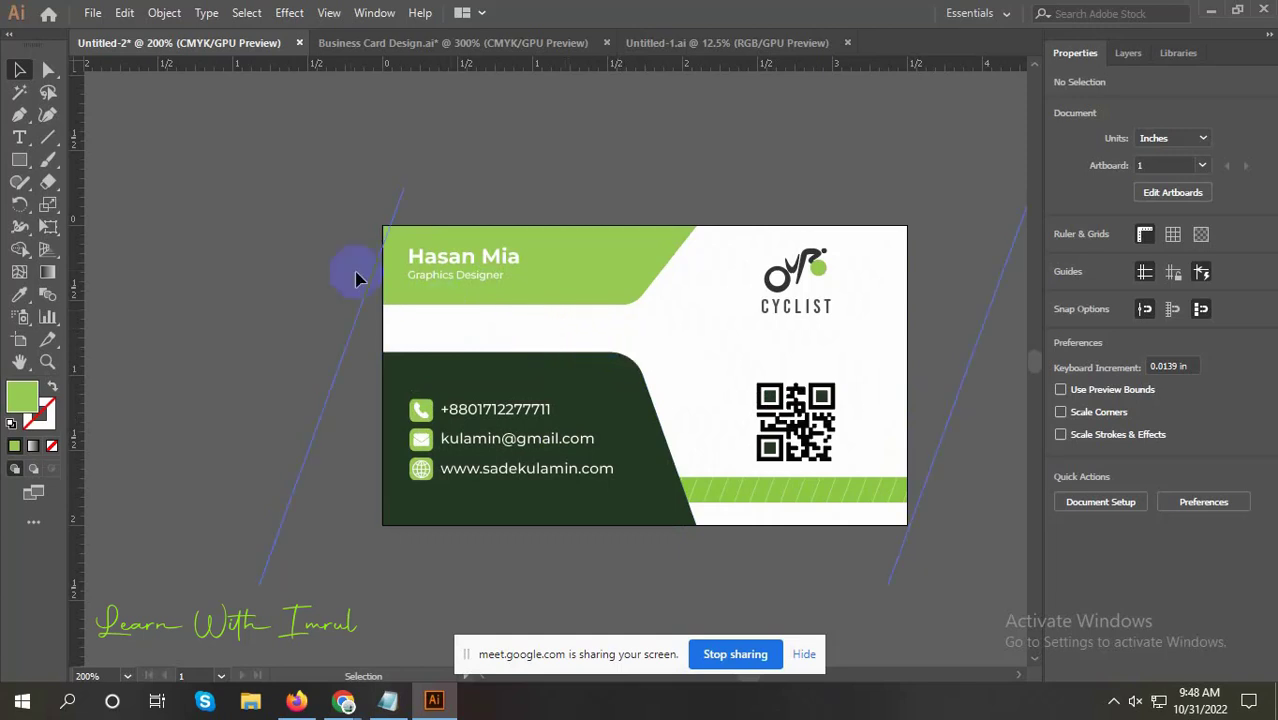
scroll(337, 343, down, 2)
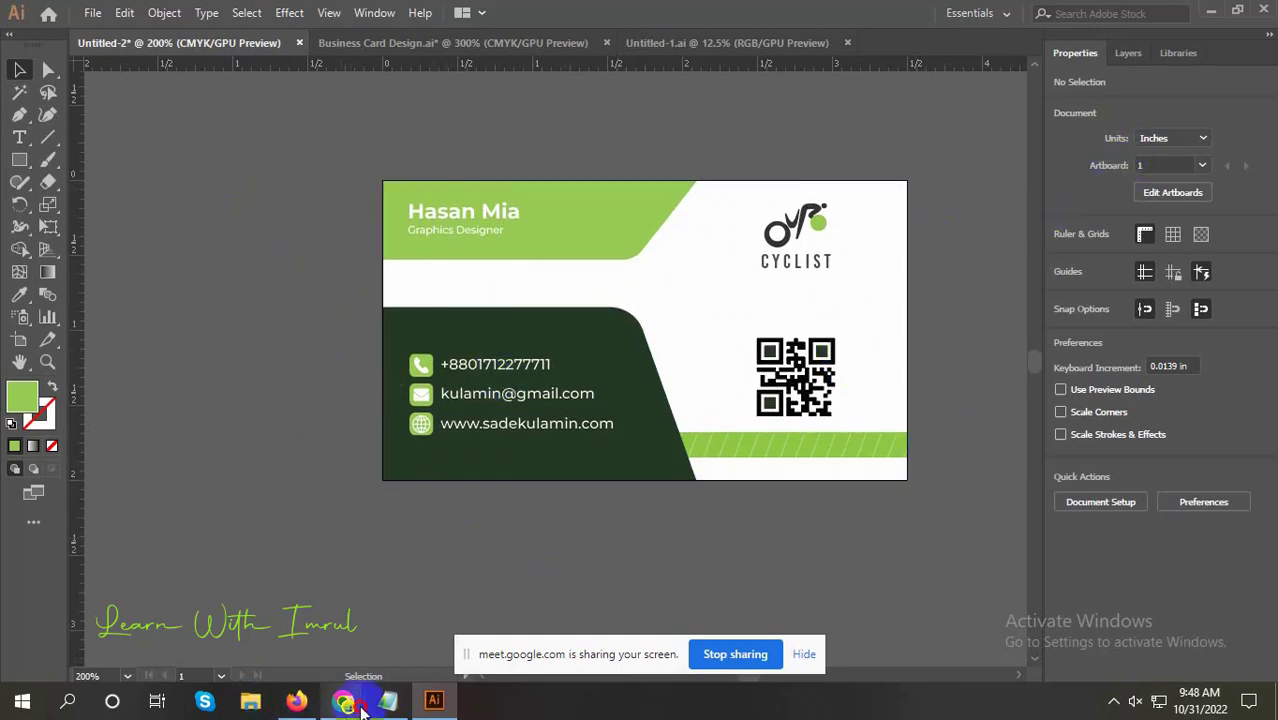
mouse_move(343, 701)
click(305, 645)
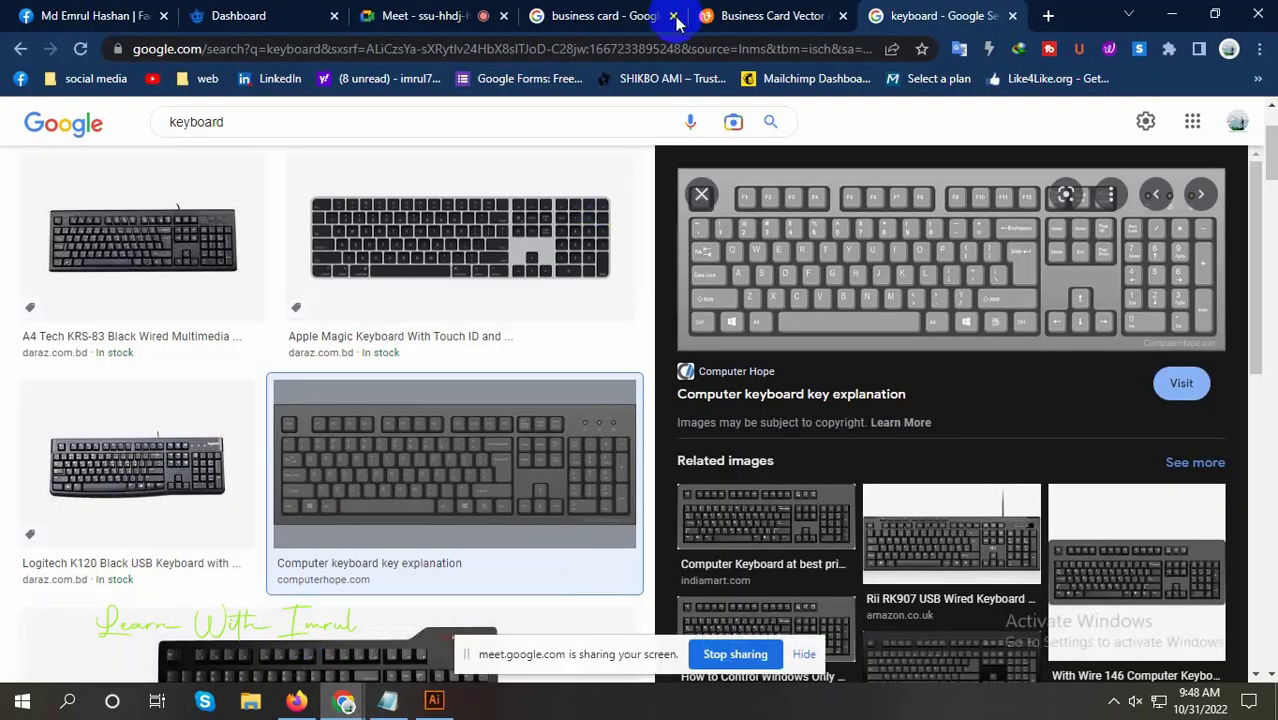
Open the orange-and-navy FOREX card from the business card image results and copy it
click(563, 16)
scroll(907, 537, down, 5)
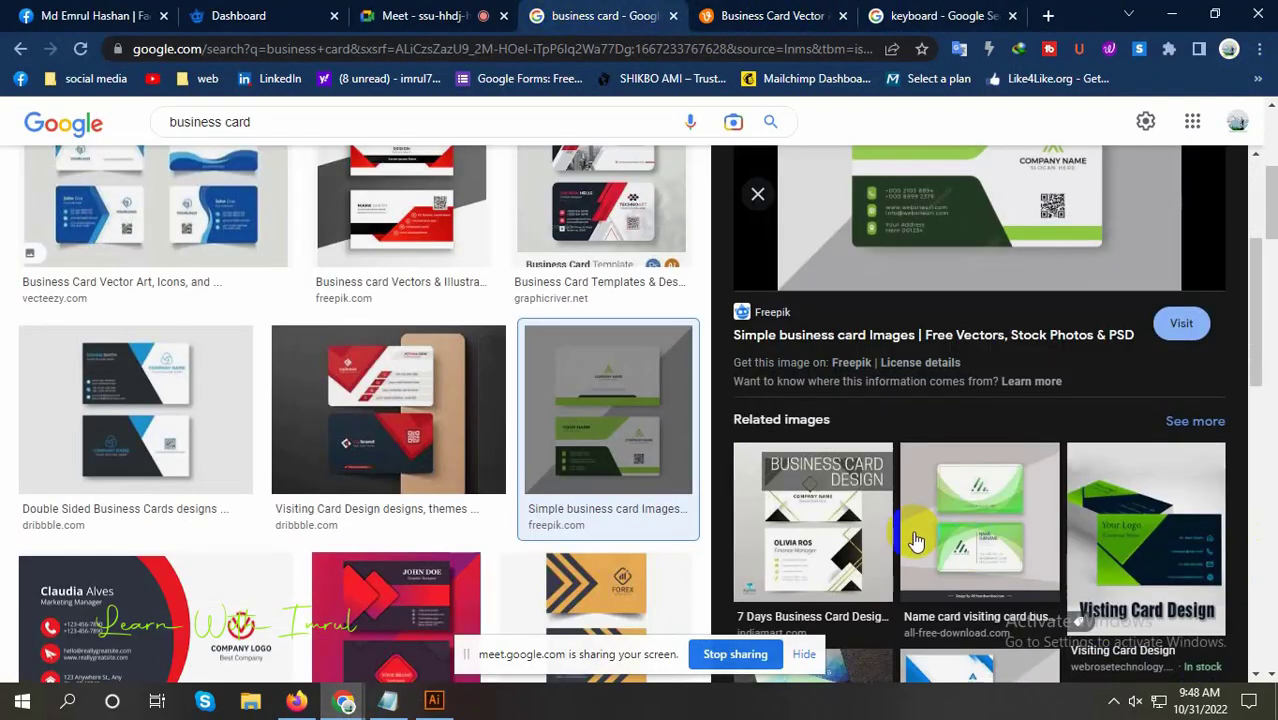
scroll(850, 510, down, 2)
scroll(622, 490, down, 2)
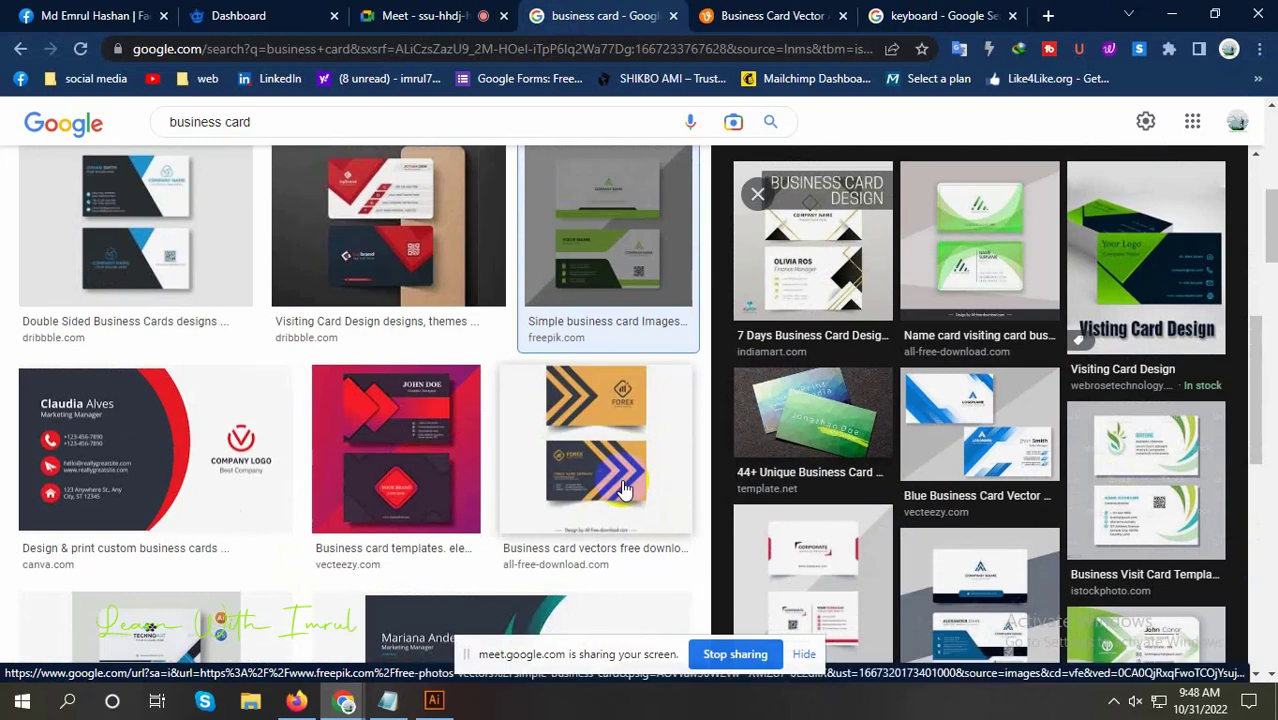
scroll(622, 490, down, 1)
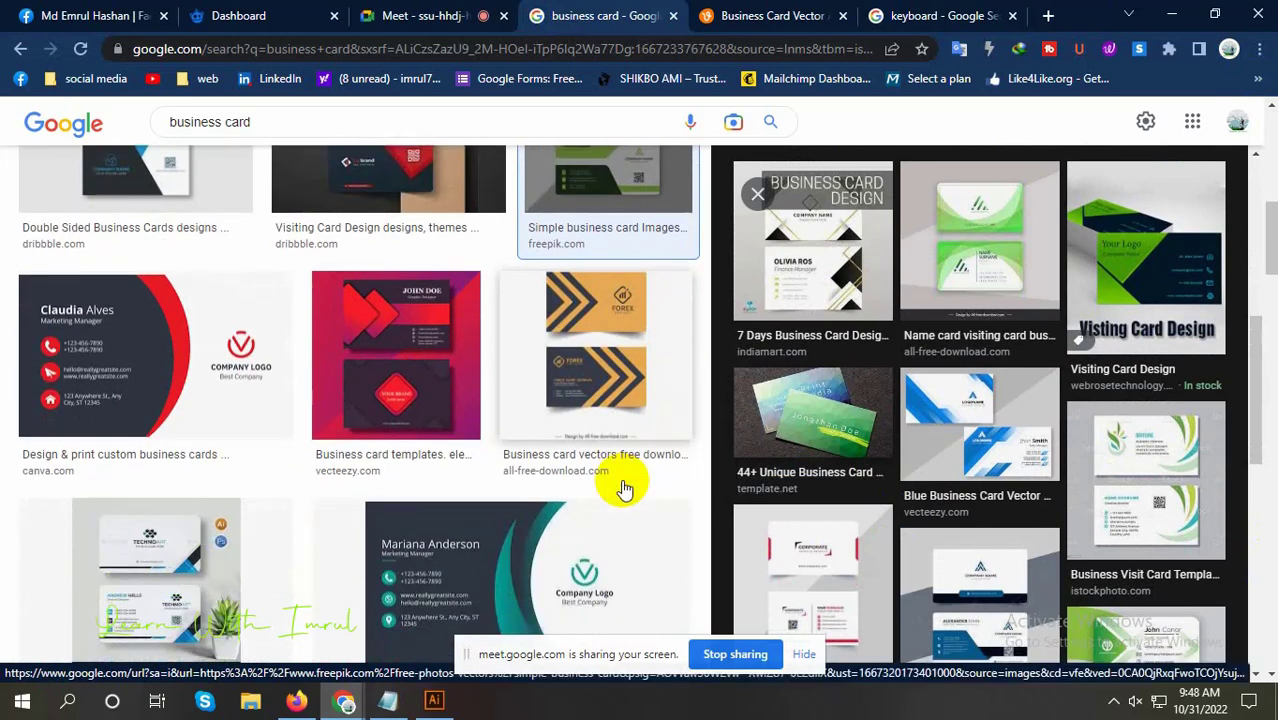
click(595, 357)
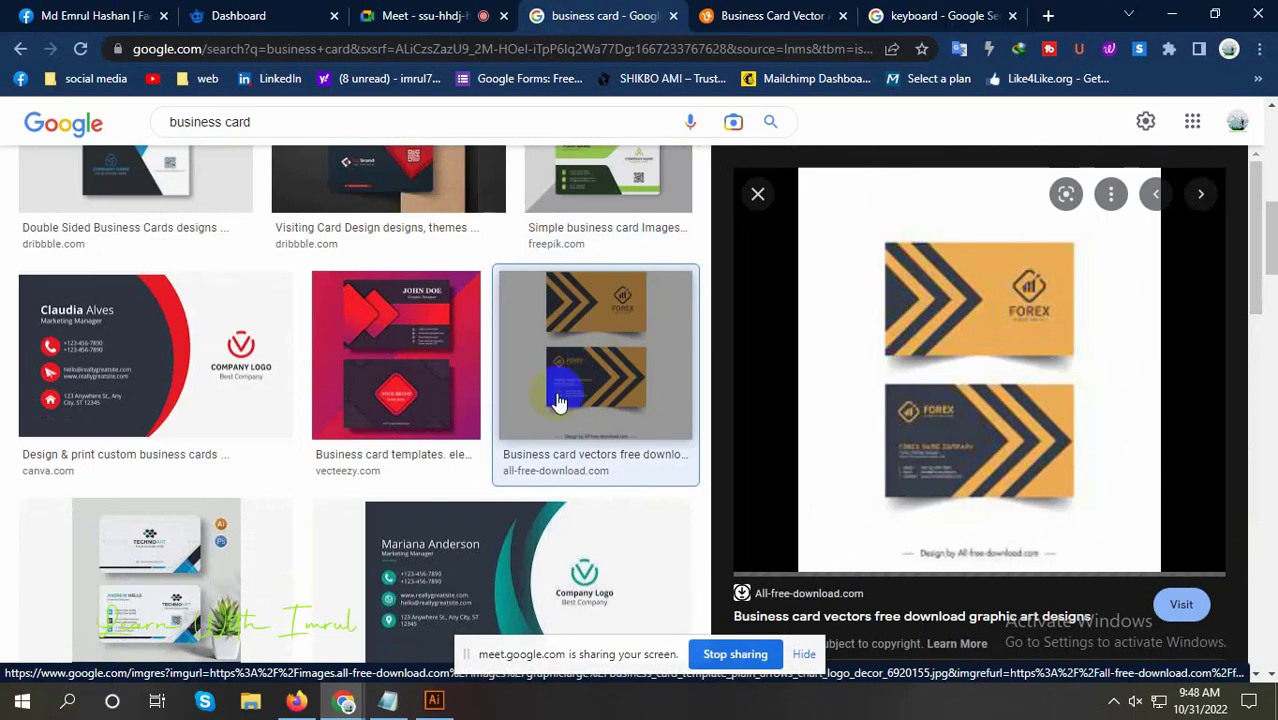
right_click(955, 339)
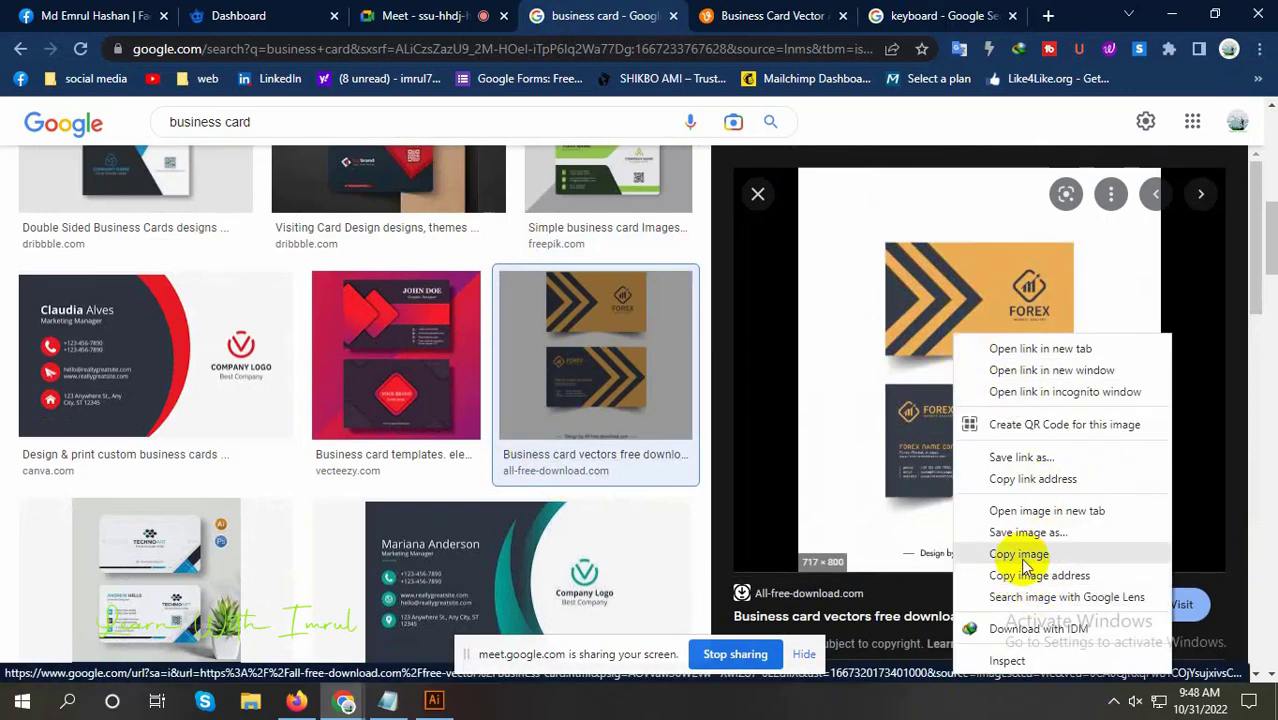
click(1022, 555)
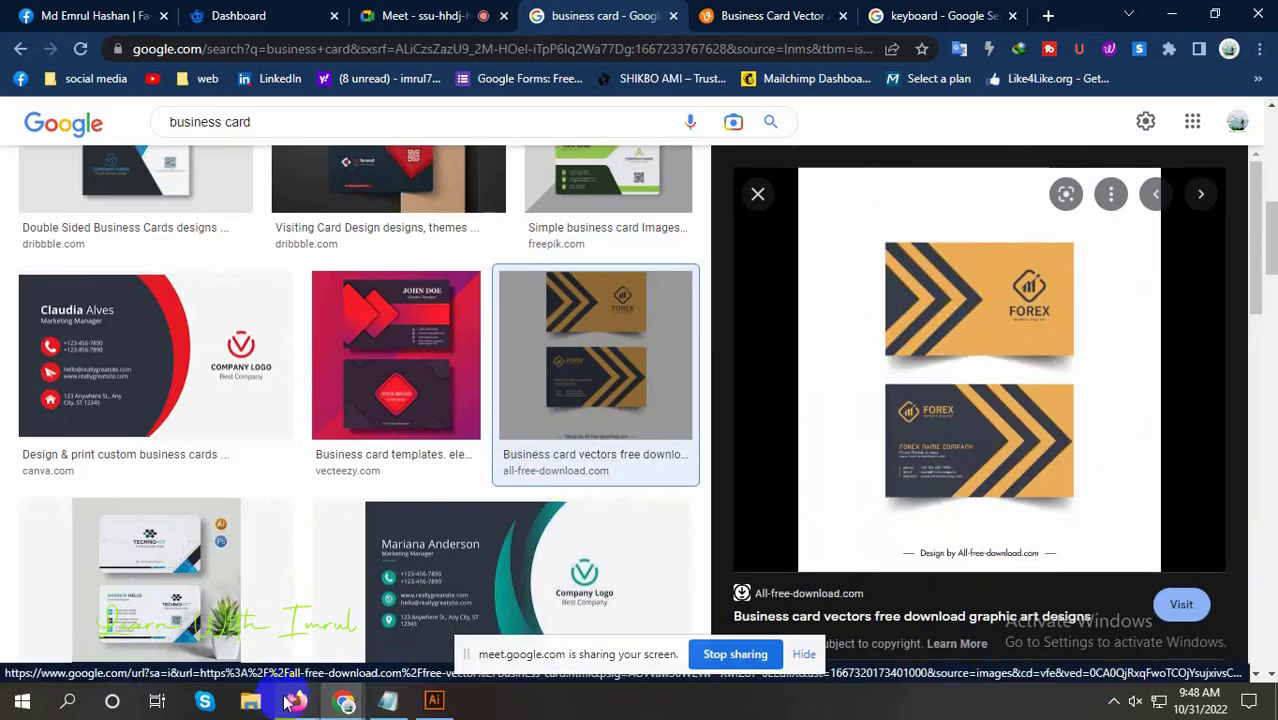
Paste and send the copied FOREX card image in the contact's Skype chat
click(204, 703)
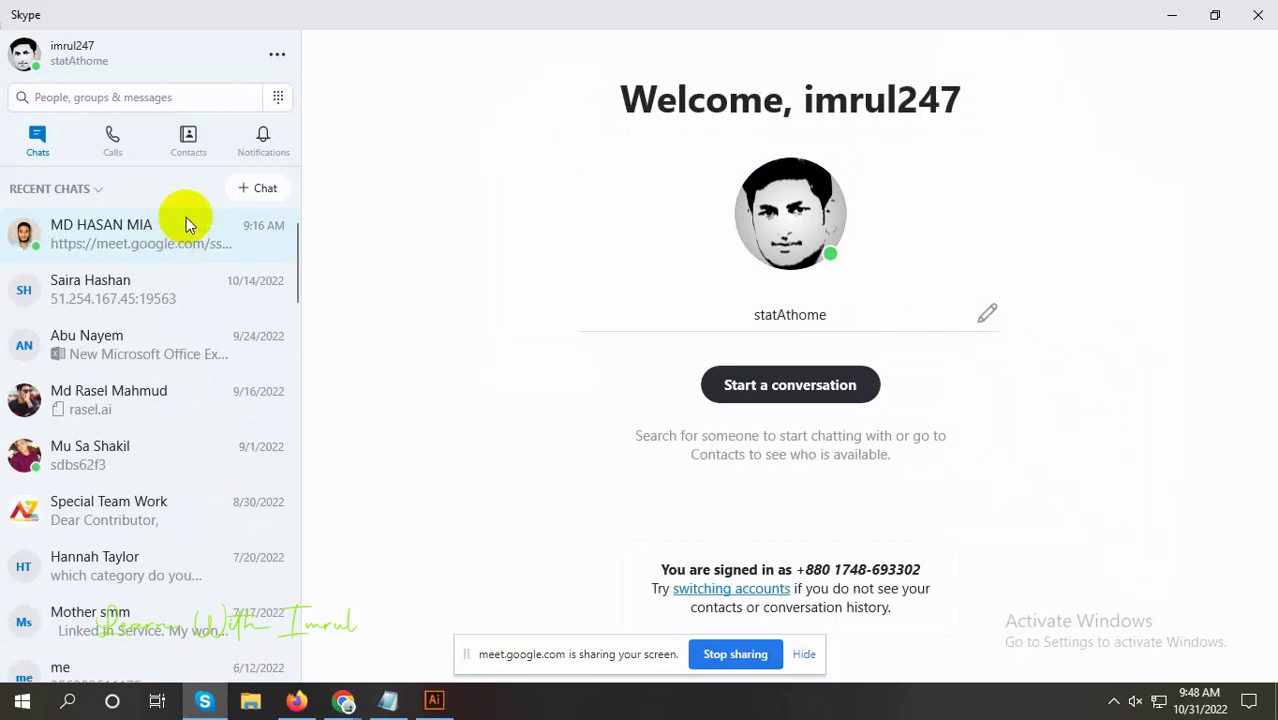
click(185, 224)
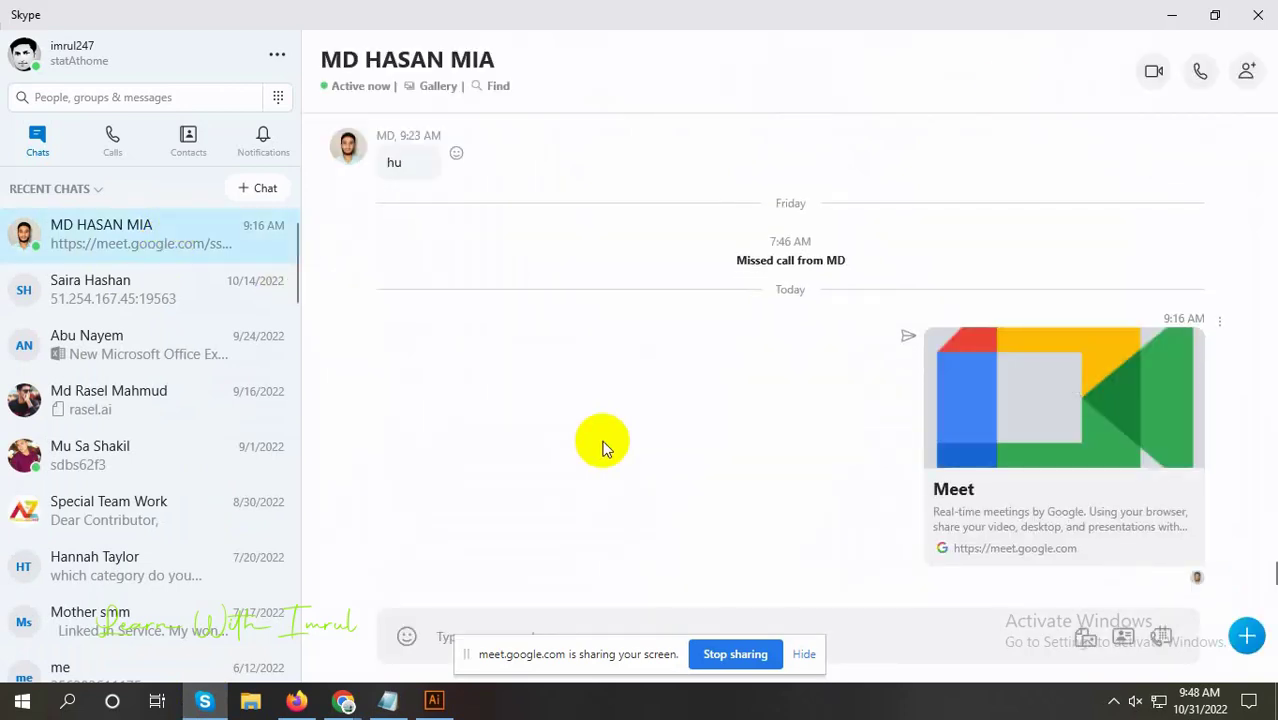
click(801, 654)
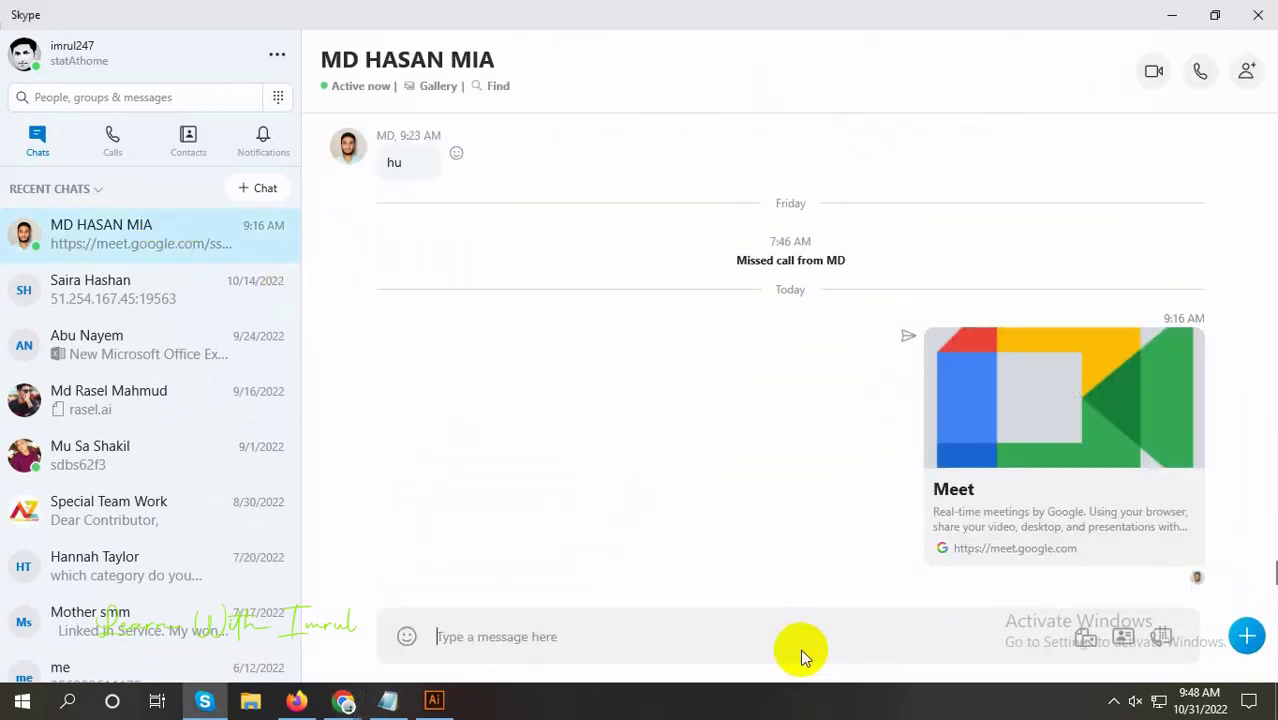
right_click(449, 641)
click(448, 612)
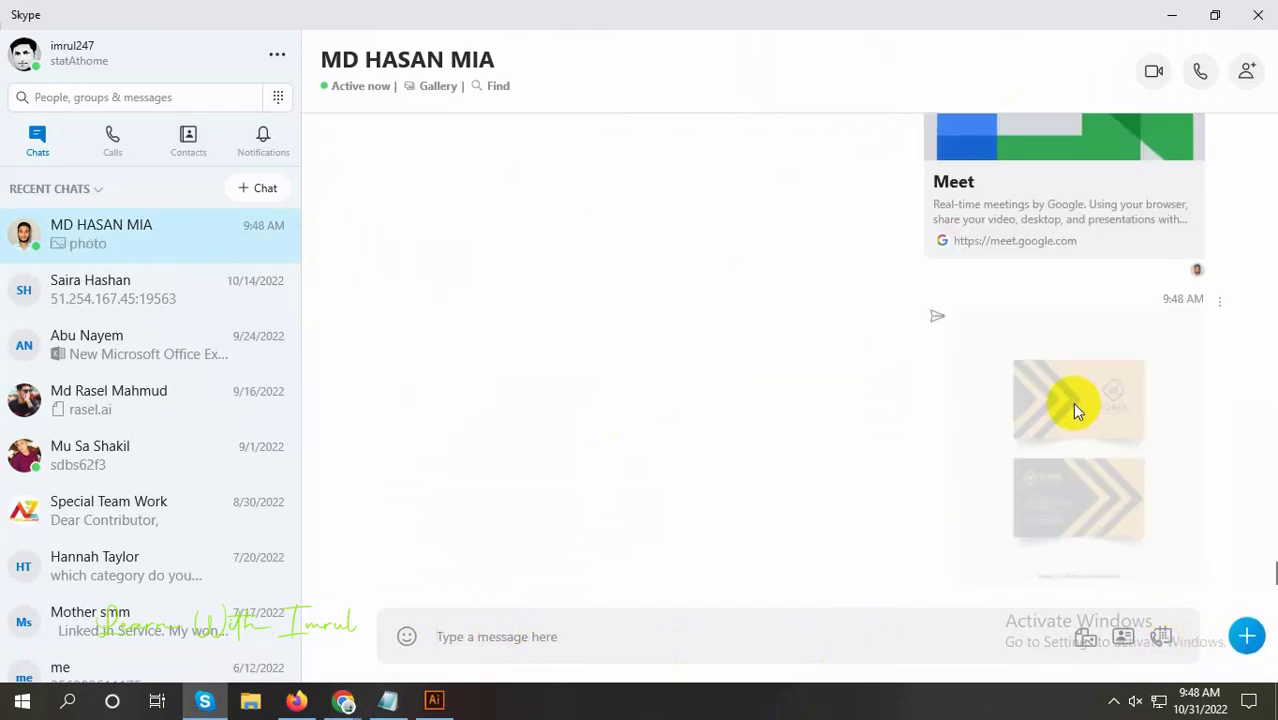
View the sent card image full-size, close it, and return to Illustrator
click(1072, 402)
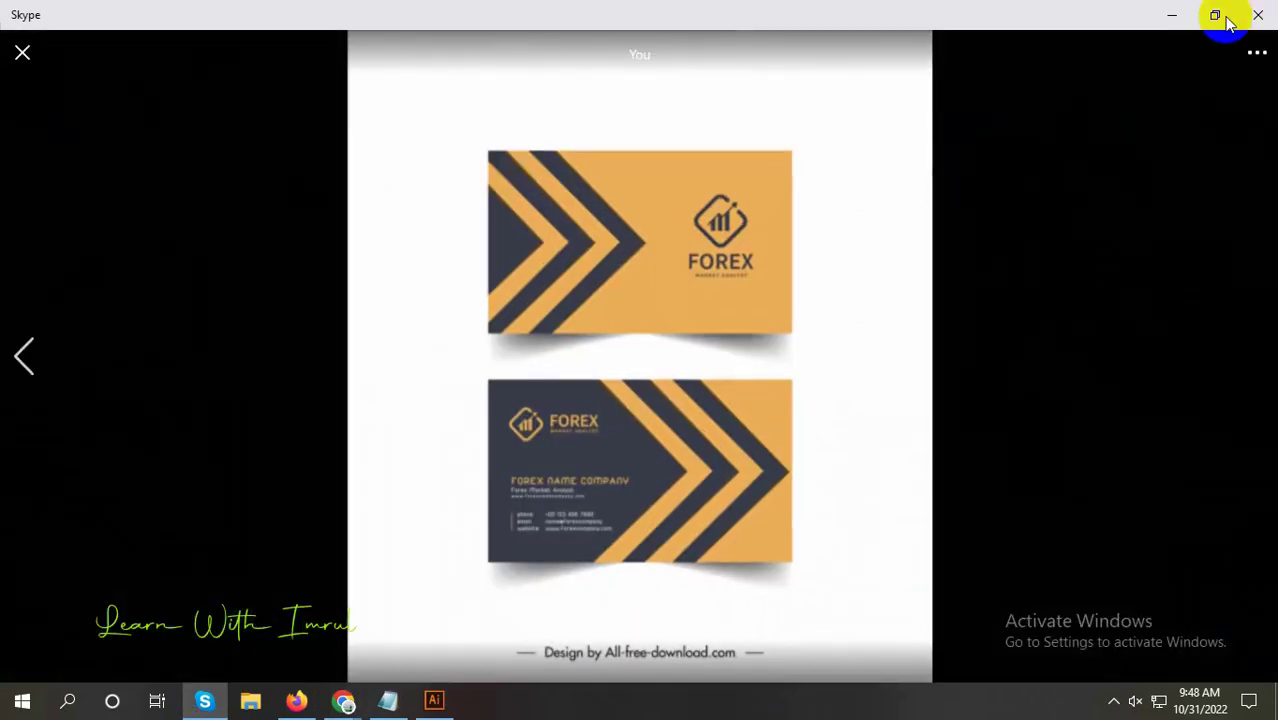
click(16, 52)
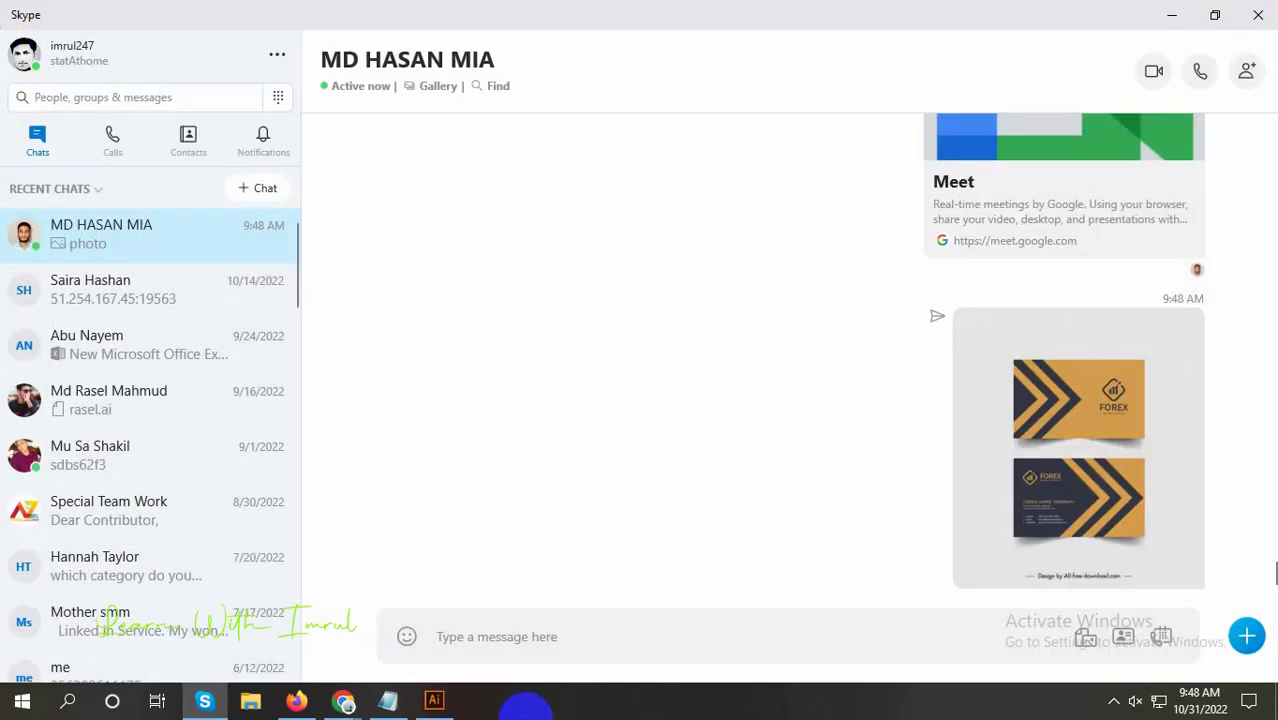
click(434, 700)
Save the card as Untitled-2.ai in GD (D:) > Best Business Card with default Illustrator options
scroll(790, 597, up, 1)
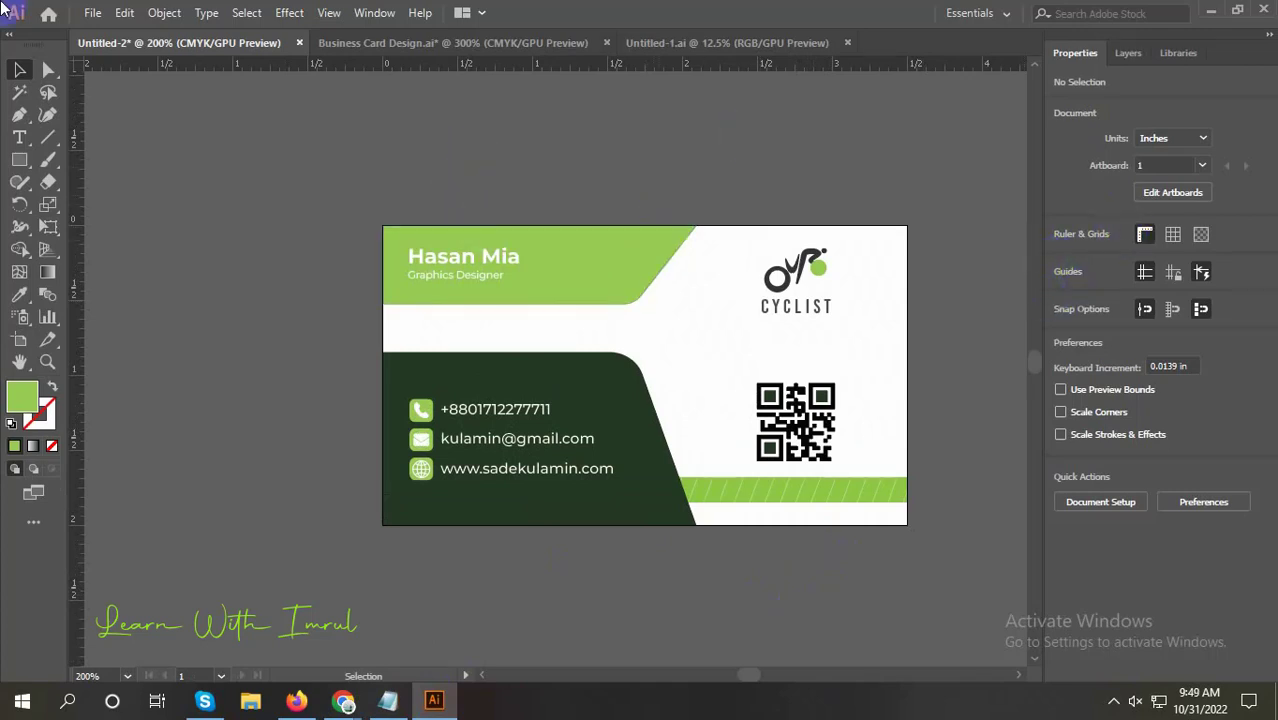
key(ctrl+s)
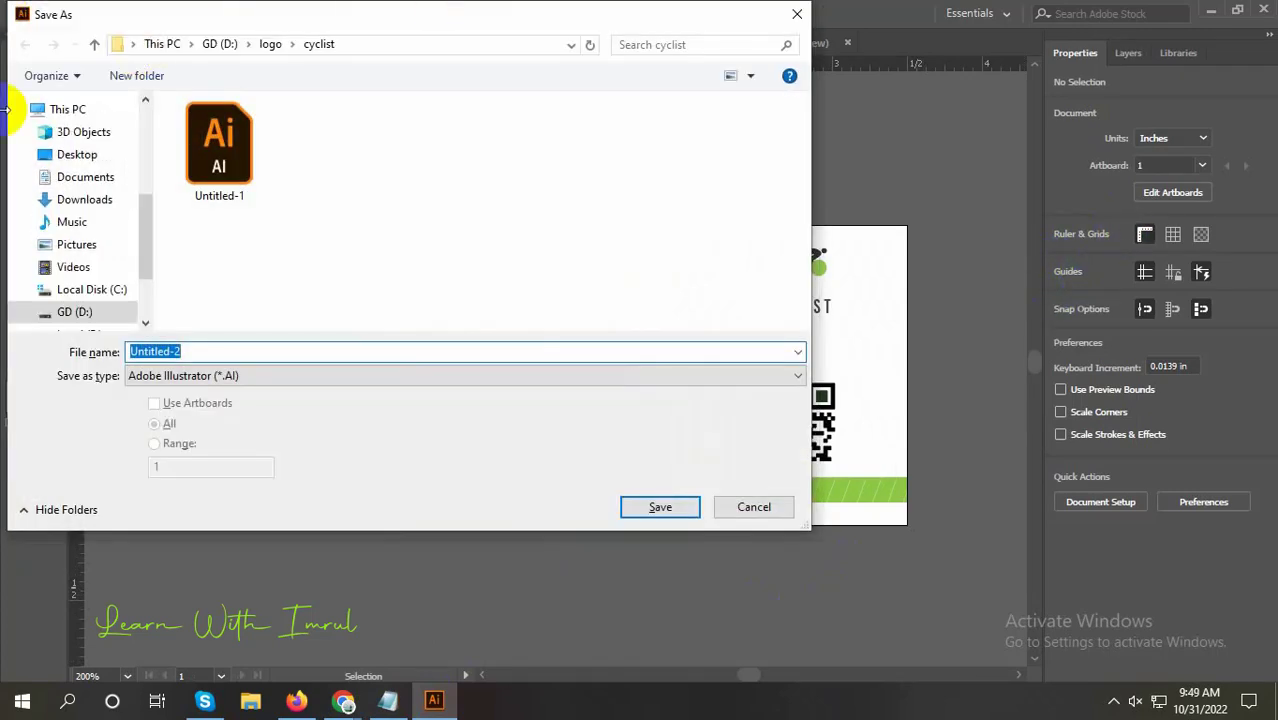
scroll(113, 190, up, 1)
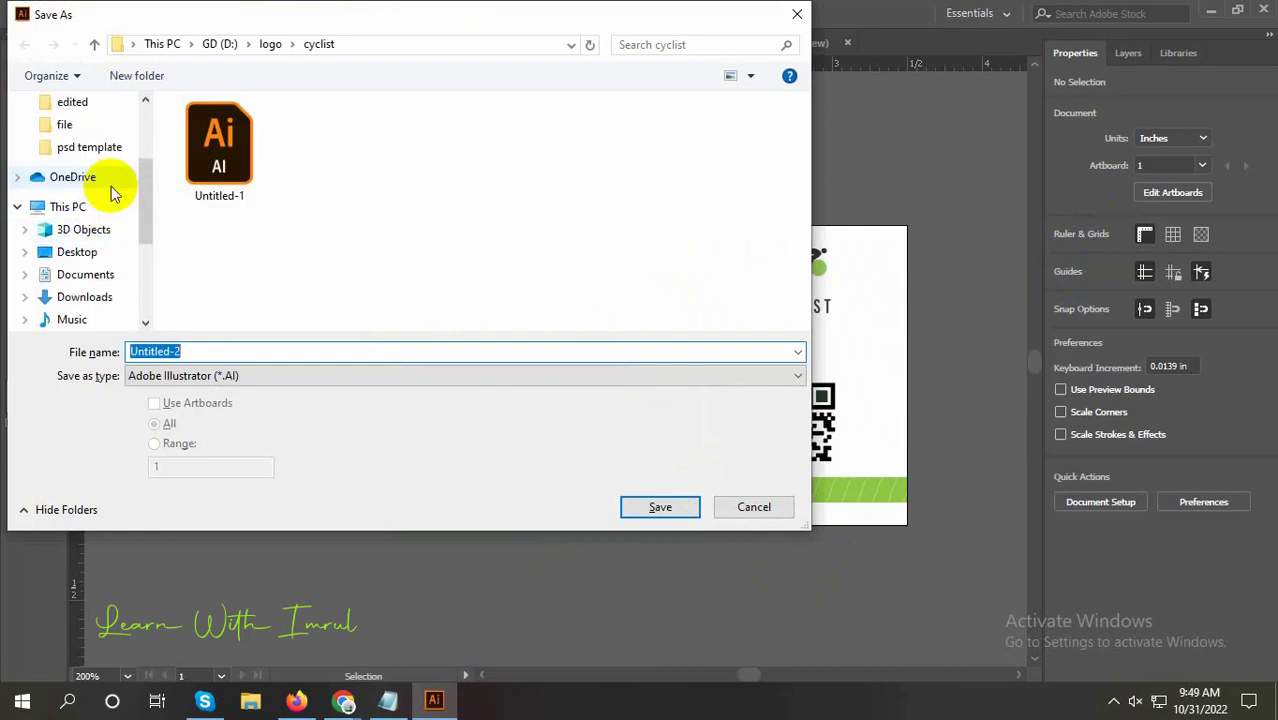
scroll(111, 268, up, 1)
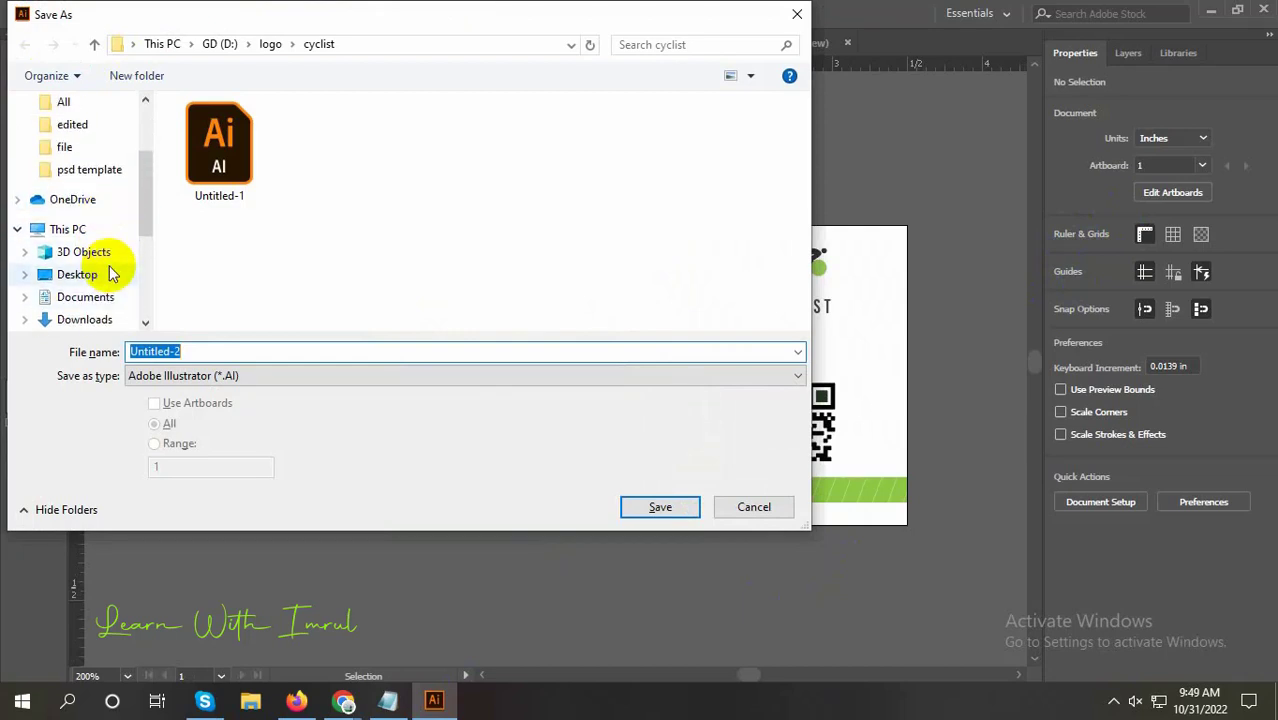
scroll(108, 265, up, 1)
scroll(108, 265, down, 1)
scroll(106, 270, down, 1)
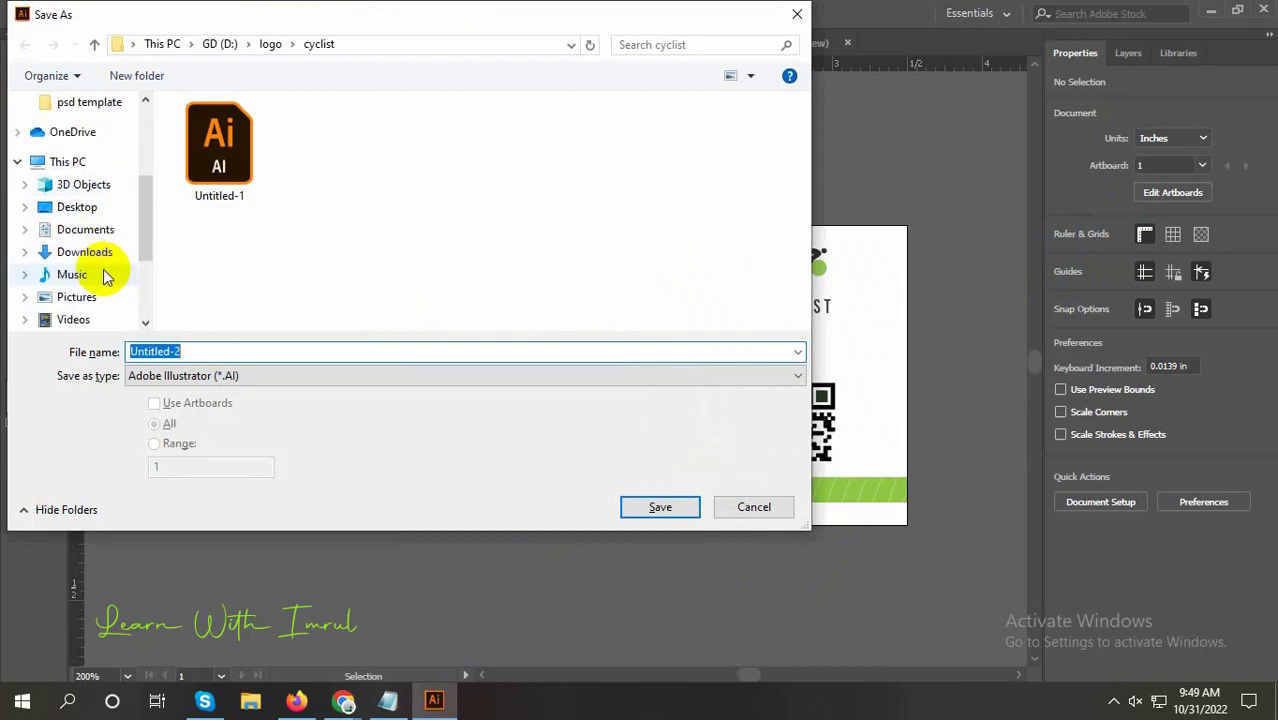
scroll(100, 280, down, 2)
scroll(98, 280, down, 1)
click(80, 240)
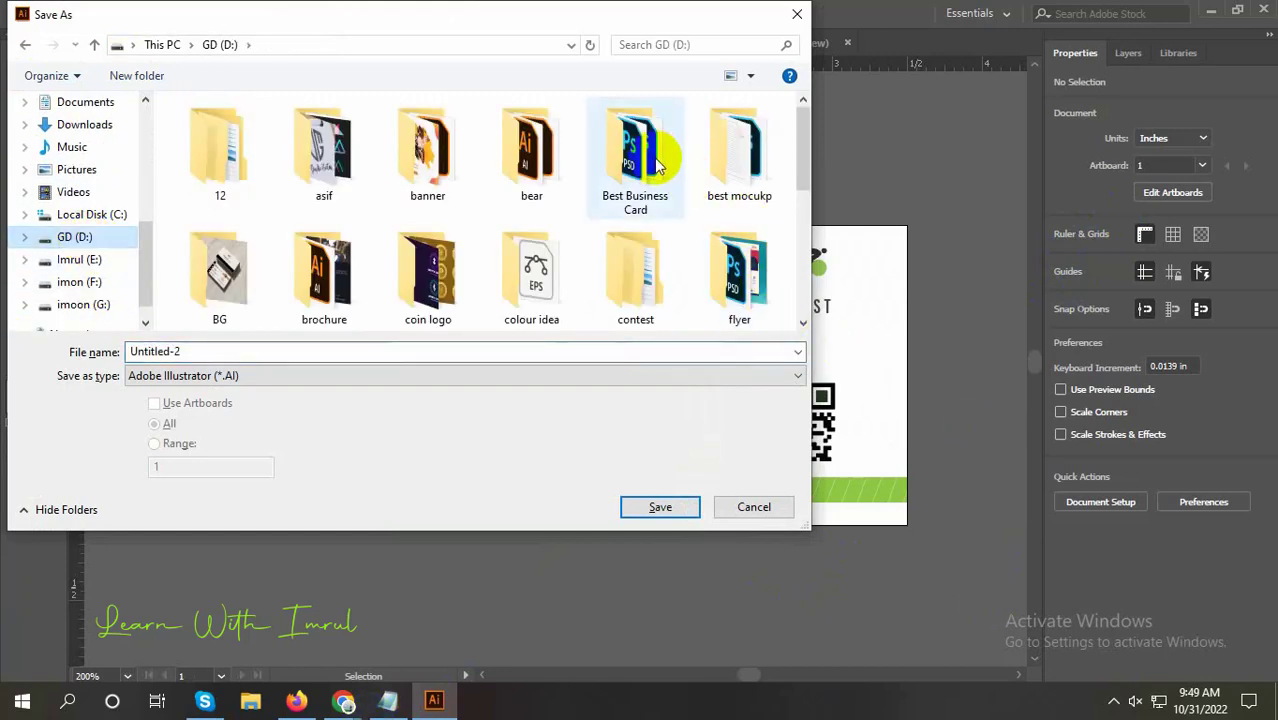
double_click(640, 150)
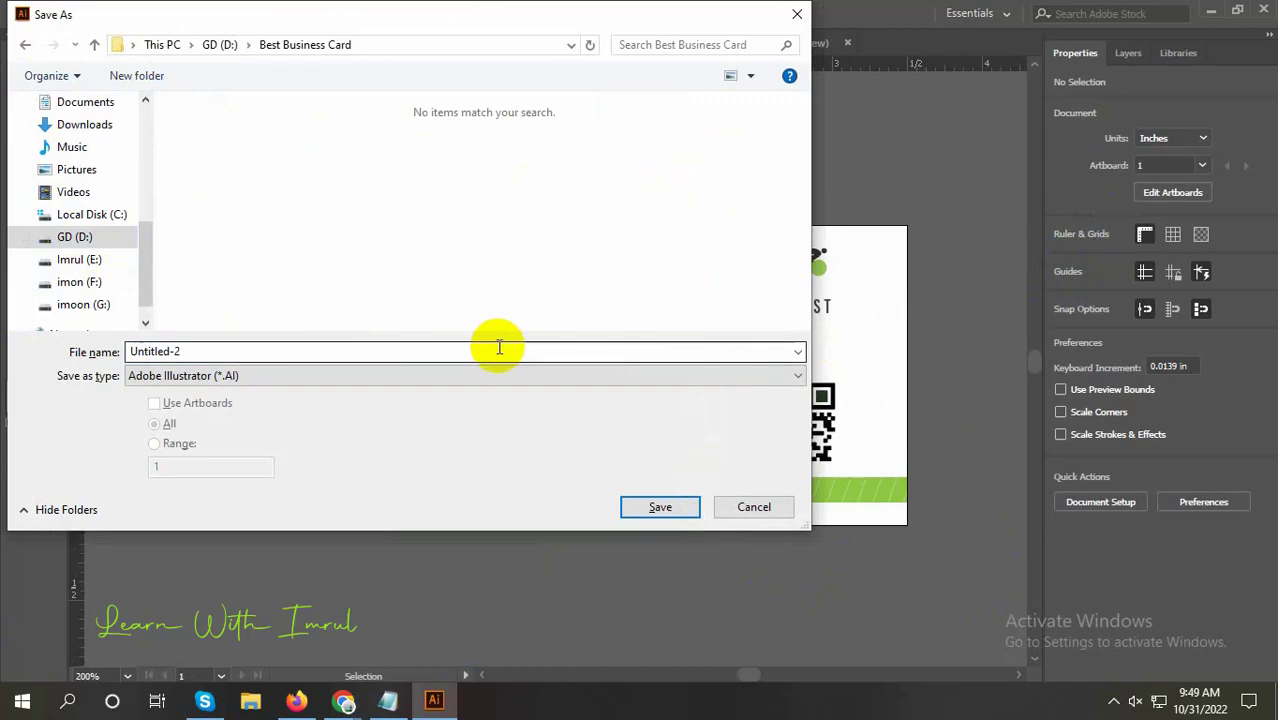
click(627, 514)
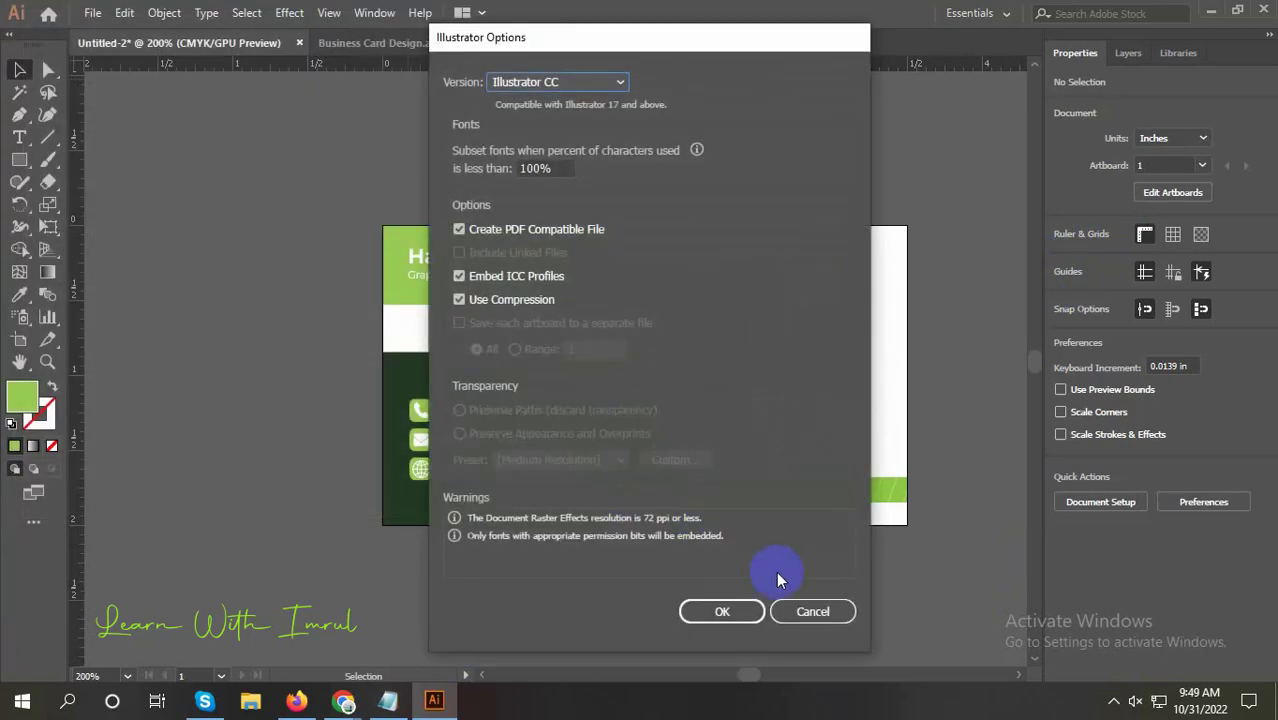
click(760, 610)
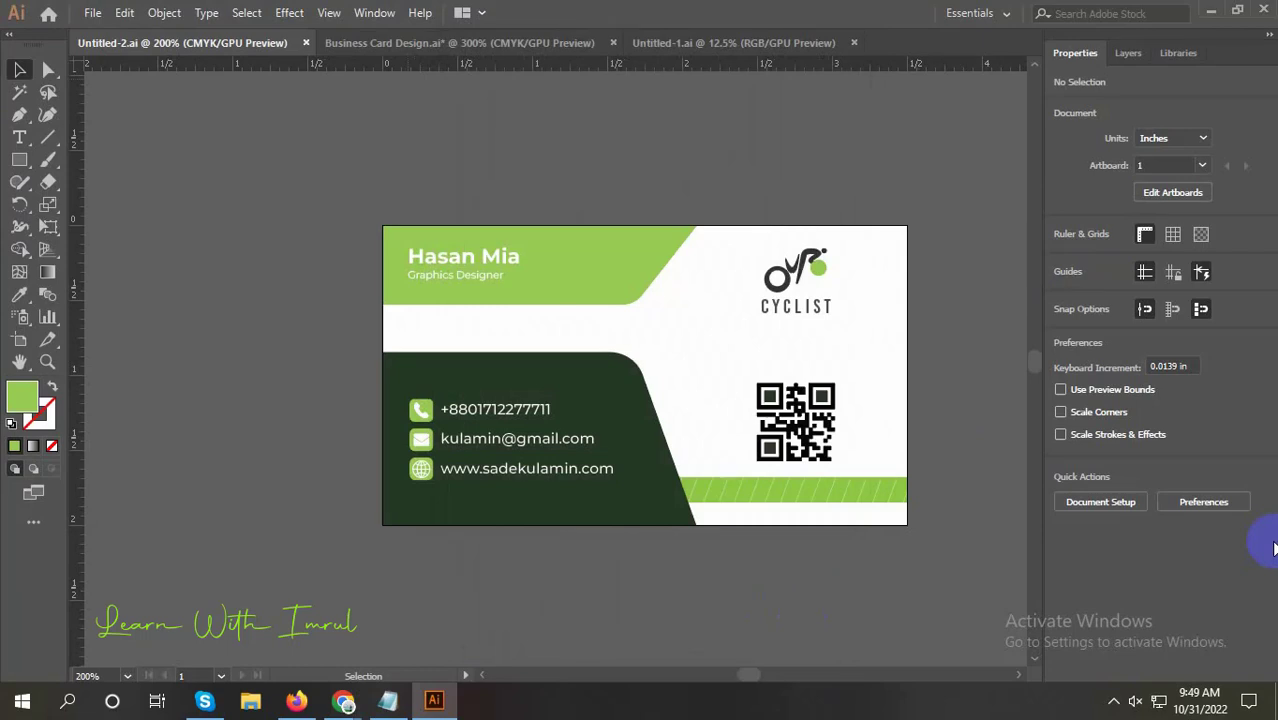
click(91, 14)
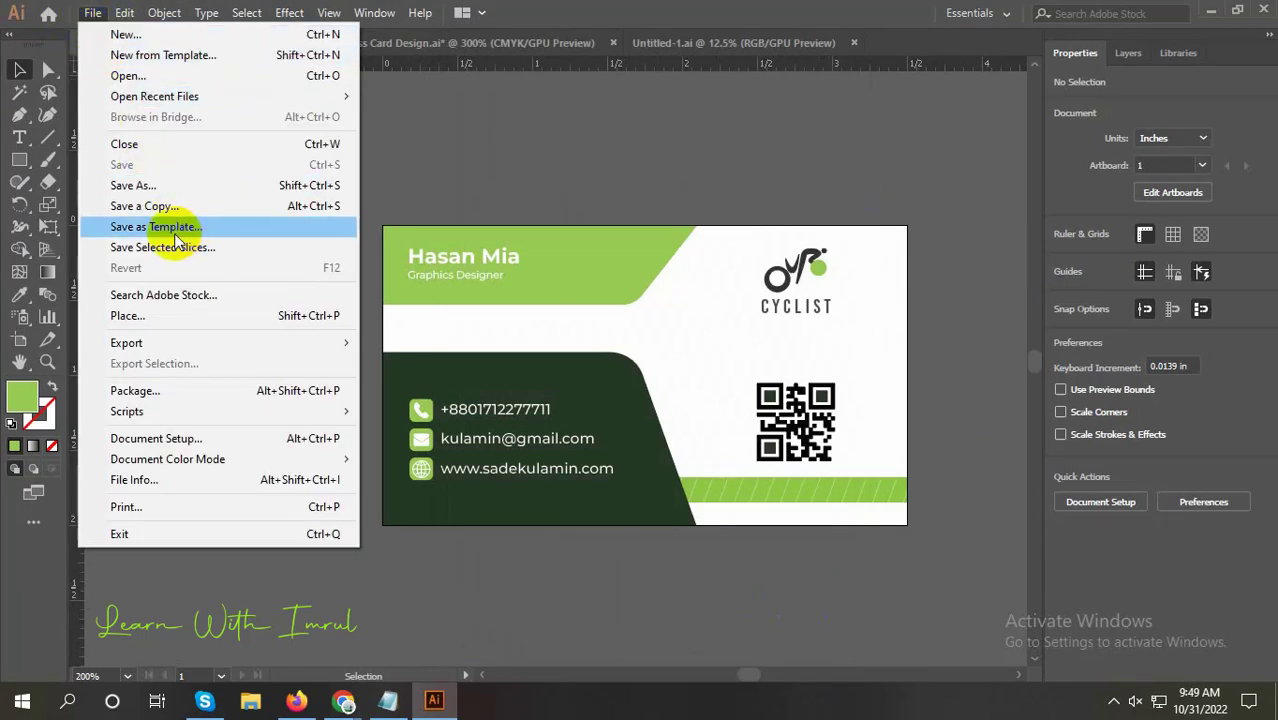
mouse_move(127, 343)
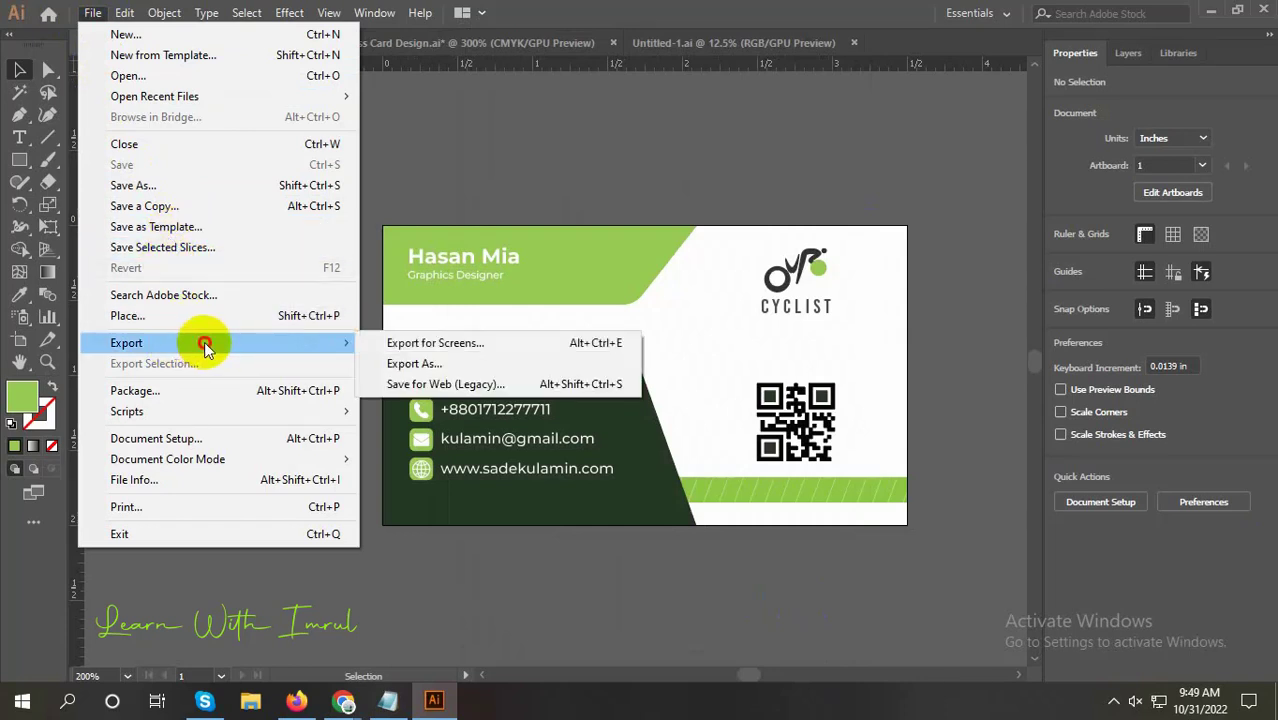
click(437, 366)
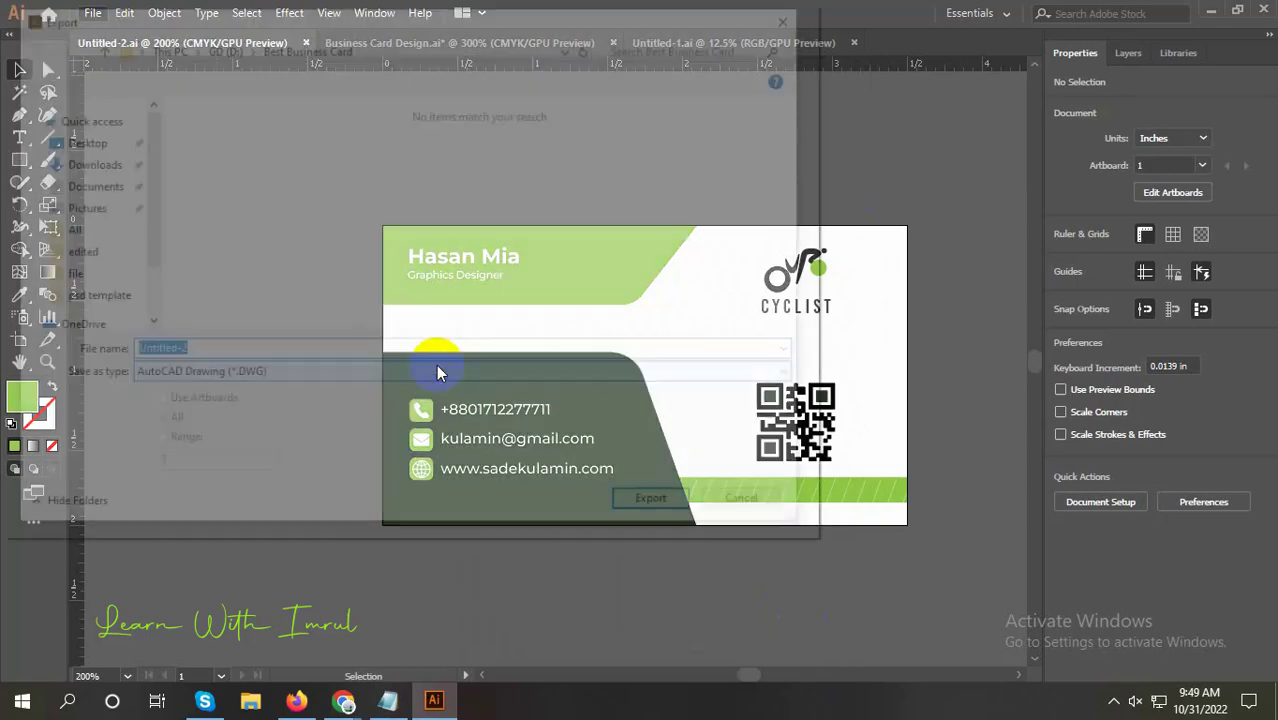
click(262, 376)
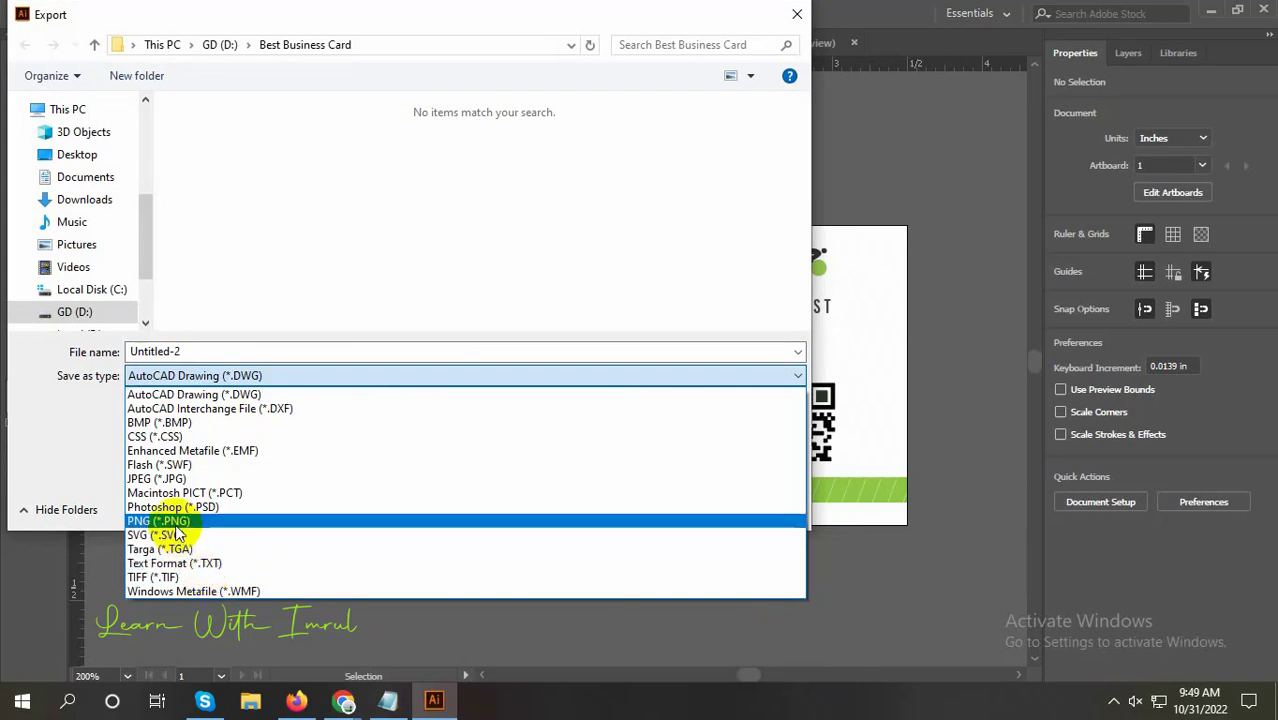
click(172, 478)
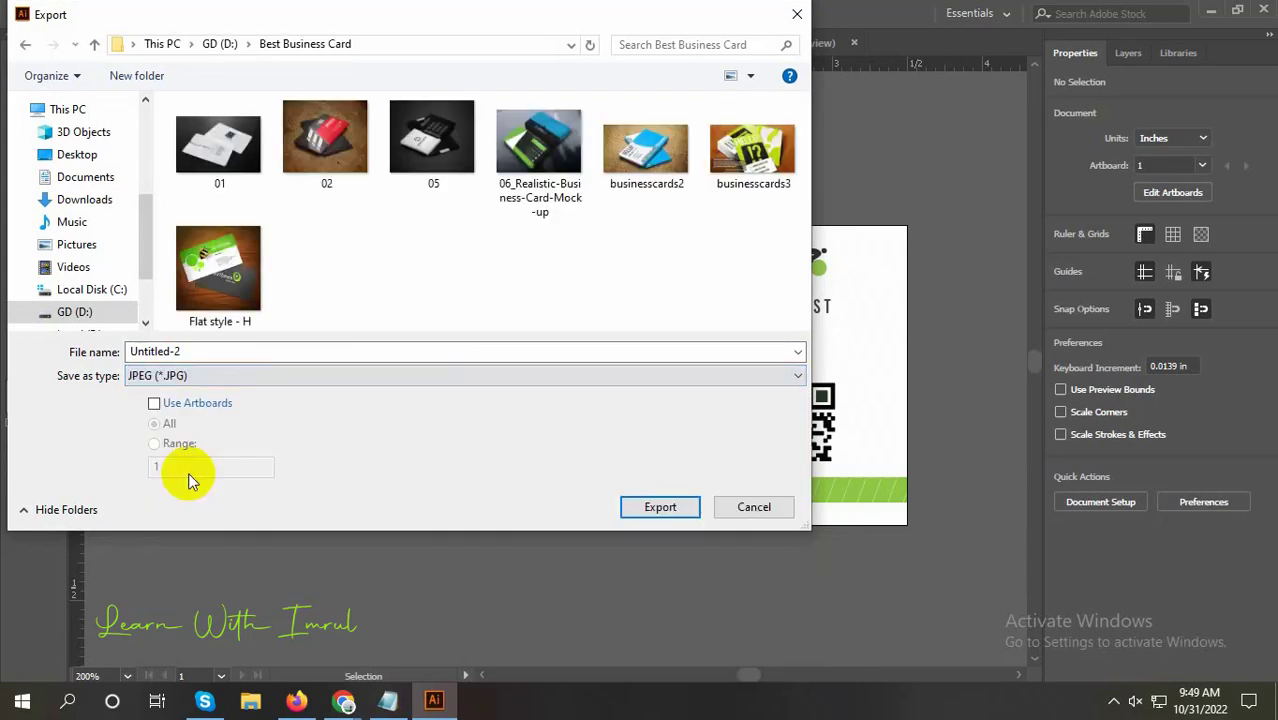
scroll(40, 270, down, 1)
scroll(80, 262, down, 1)
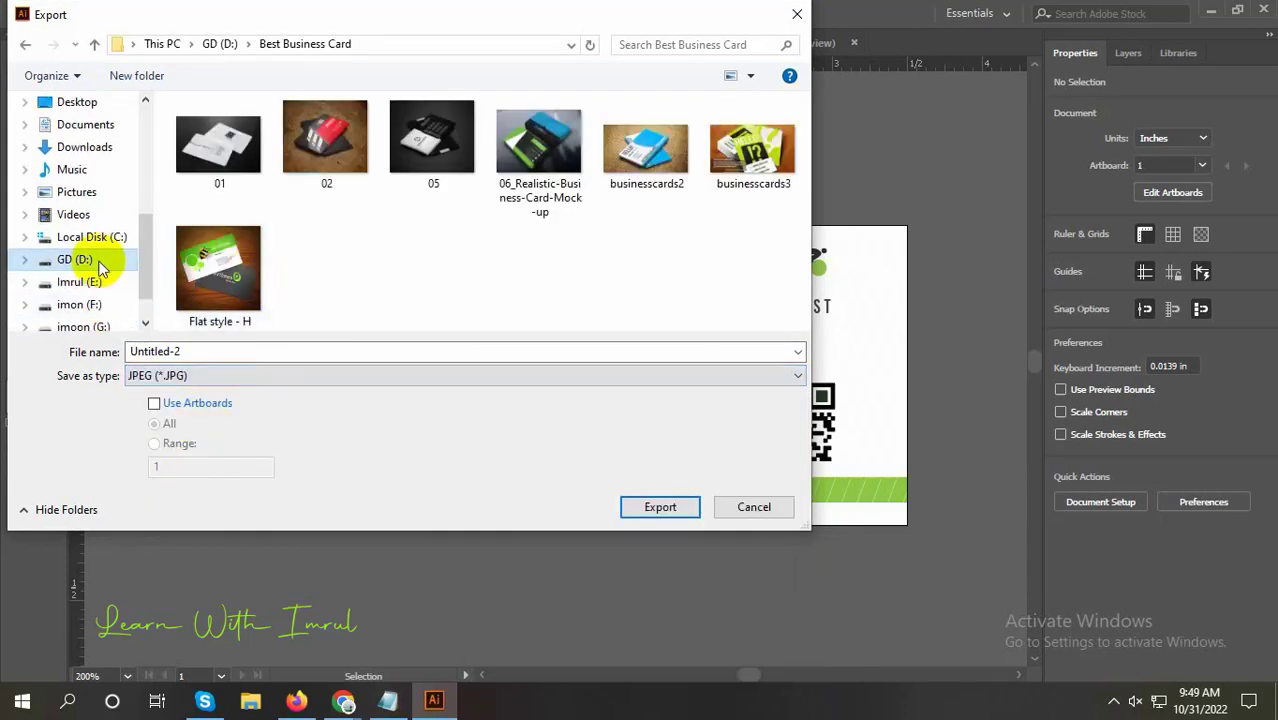
click(90, 262)
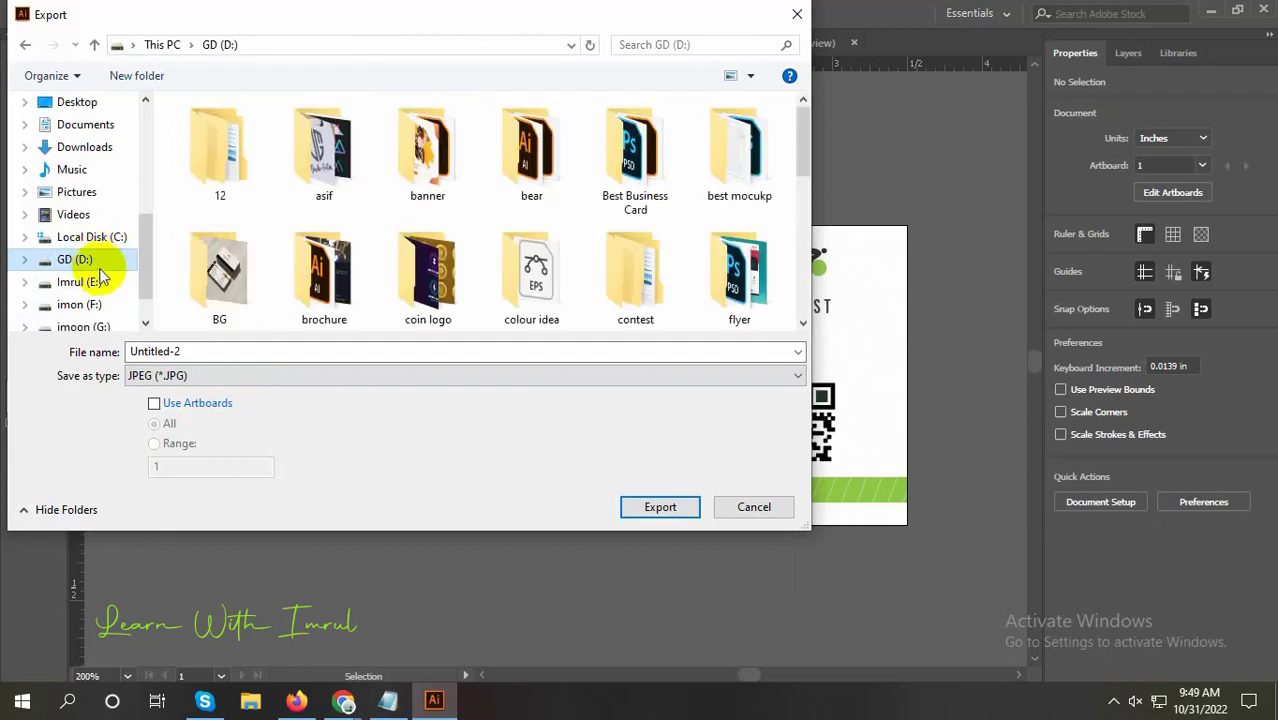
double_click(672, 200)
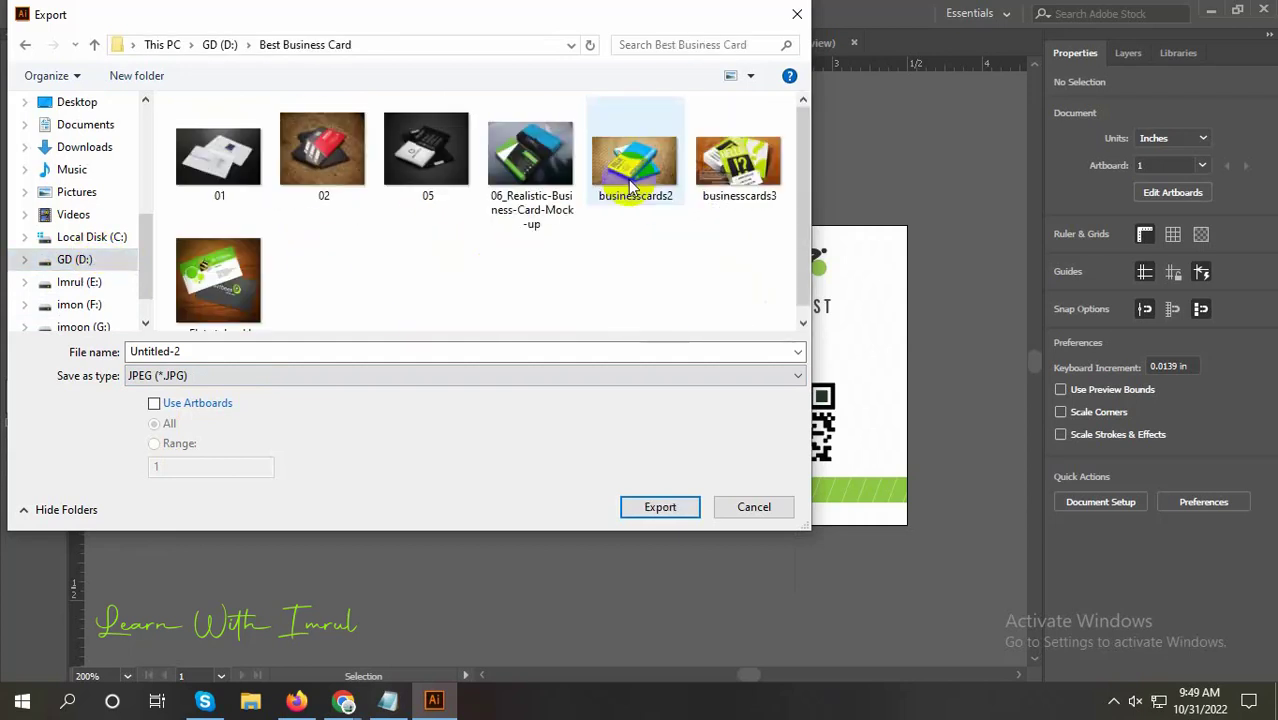
click(656, 507)
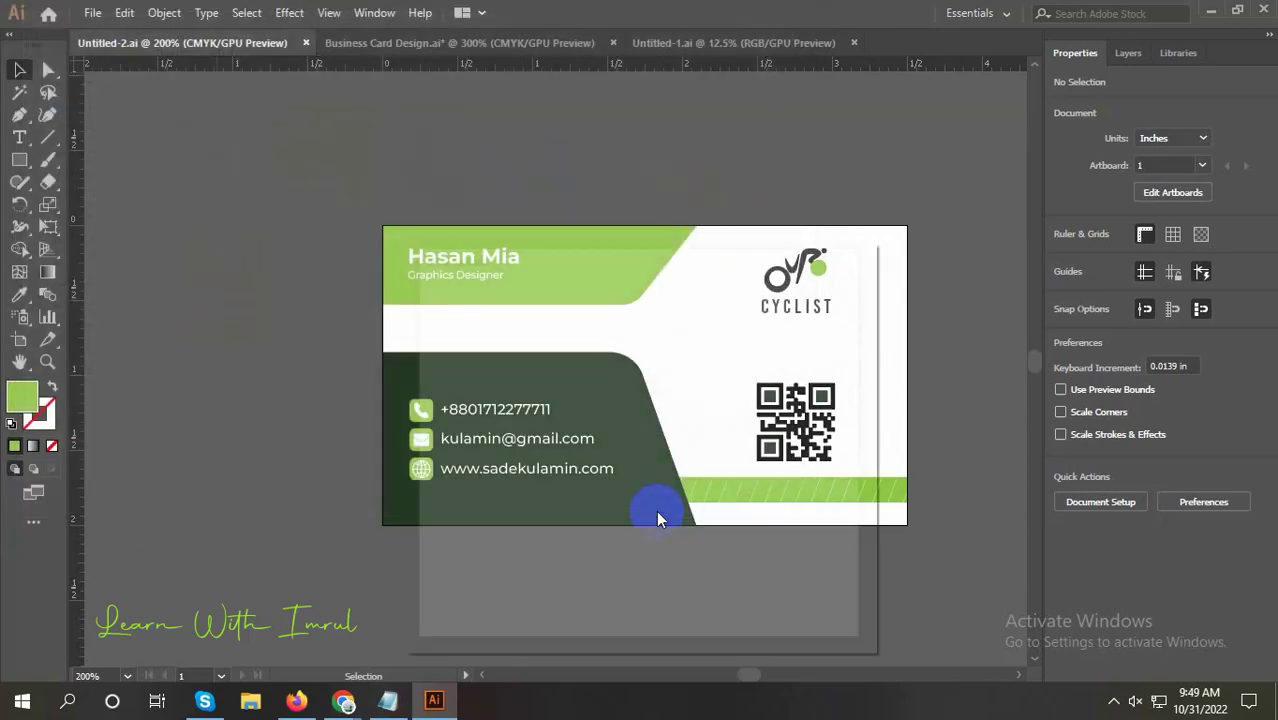
click(713, 607)
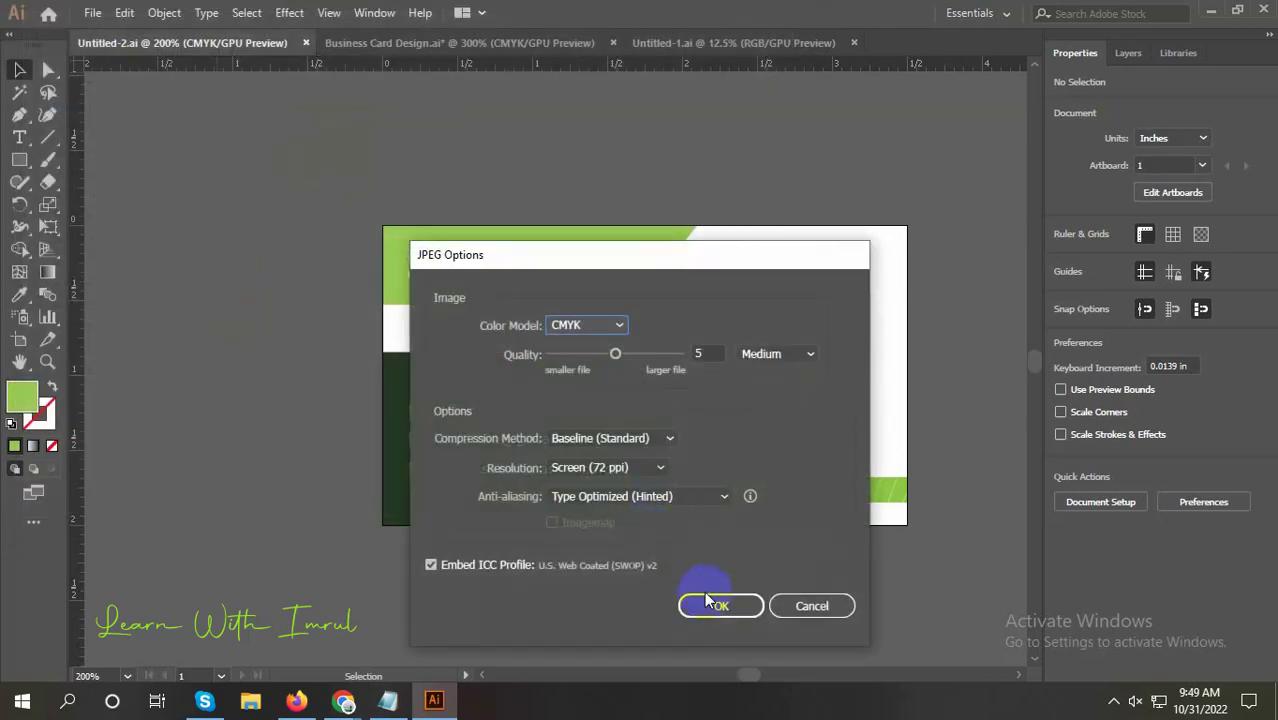
drag(616, 358, 619, 358)
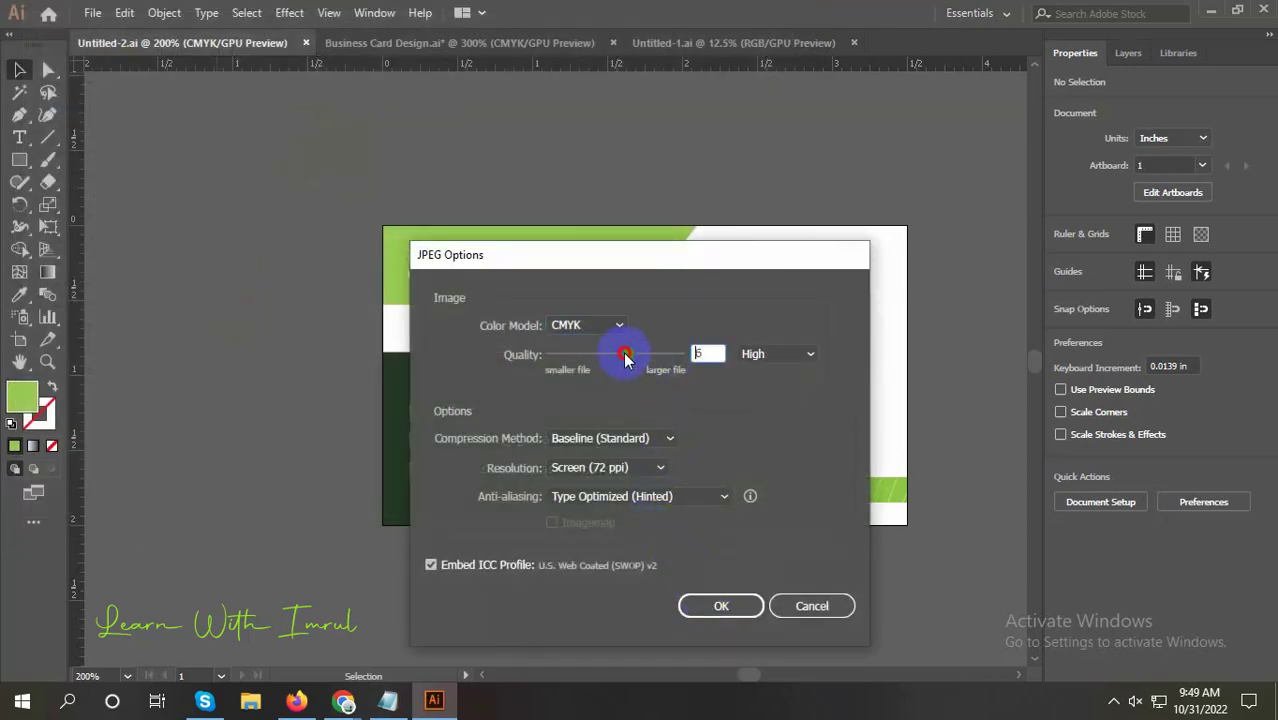
click(800, 609)
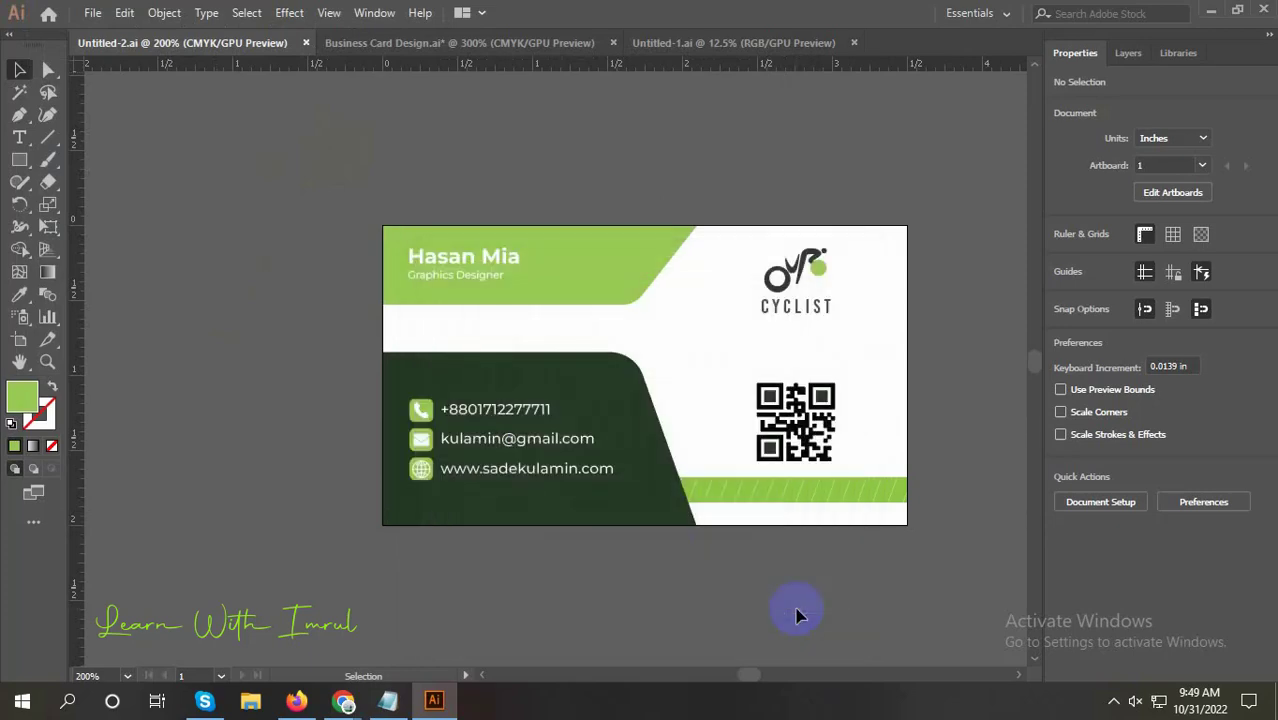
In Save for Web, resize the business card image to 1000 × 571 px
key(ctrl+alt+shift+s)
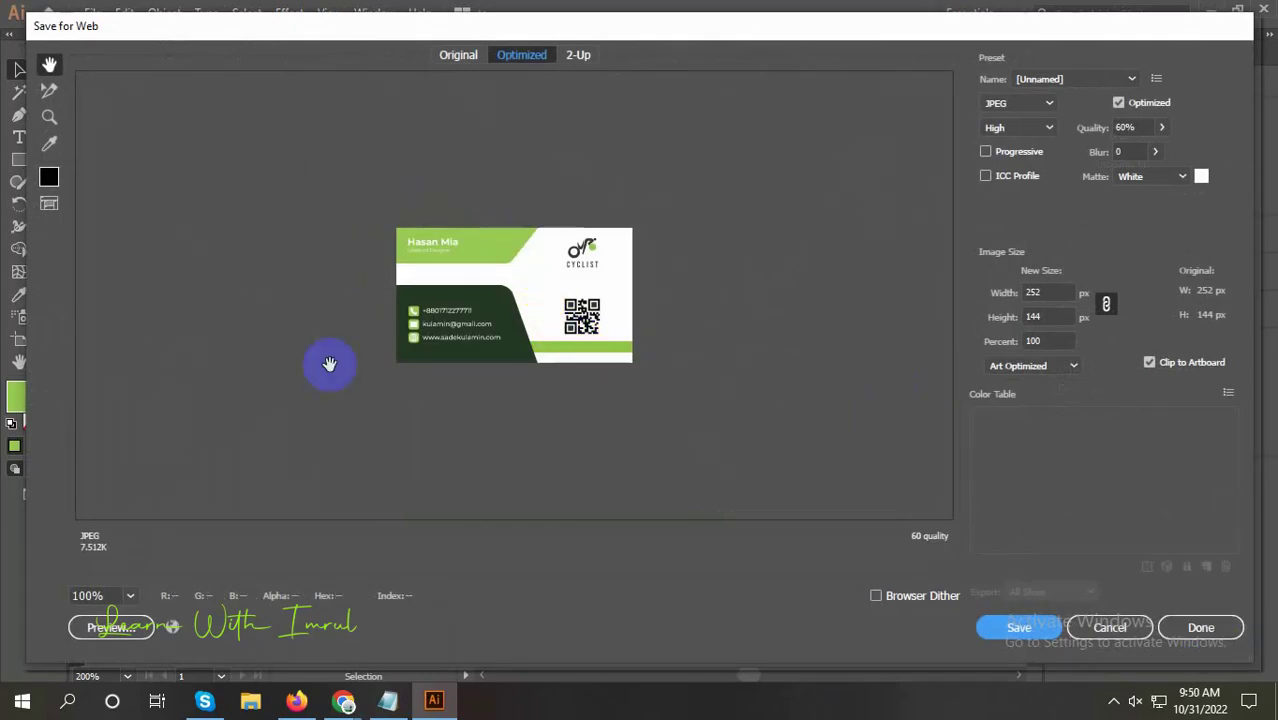
double_click(1056, 291)
text(1000)
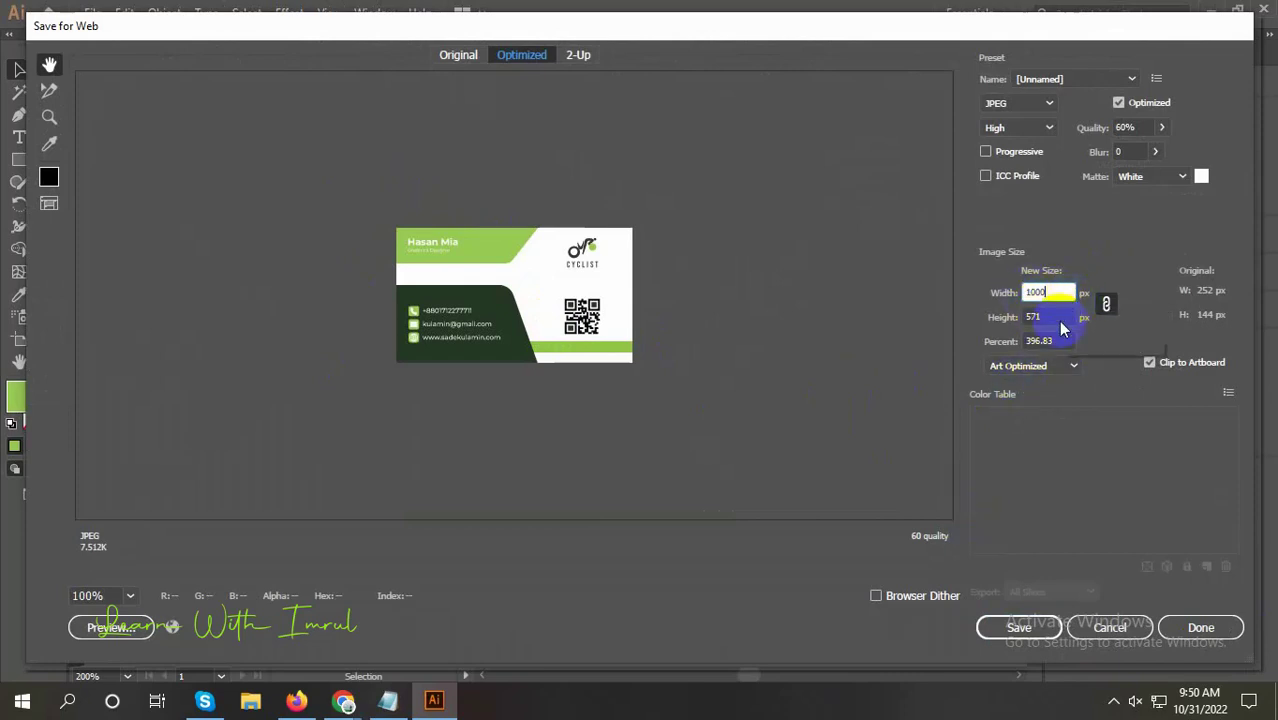
double_click(1054, 316)
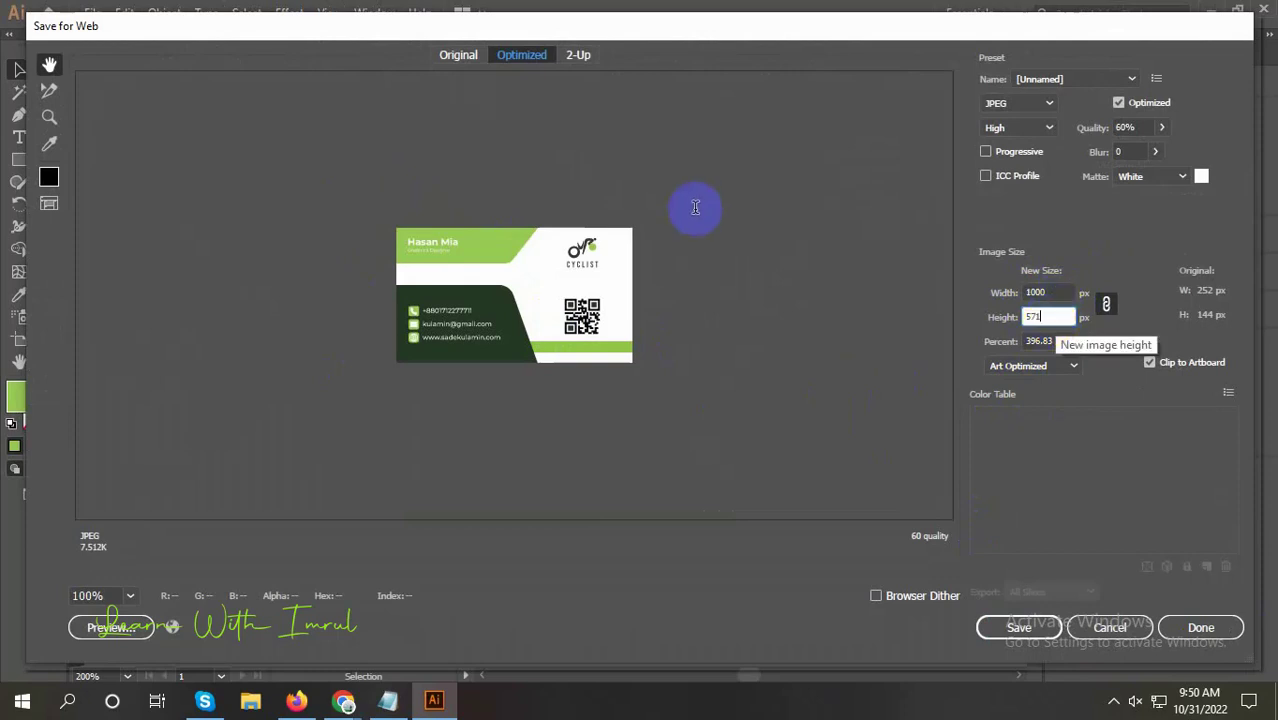
click(536, 397)
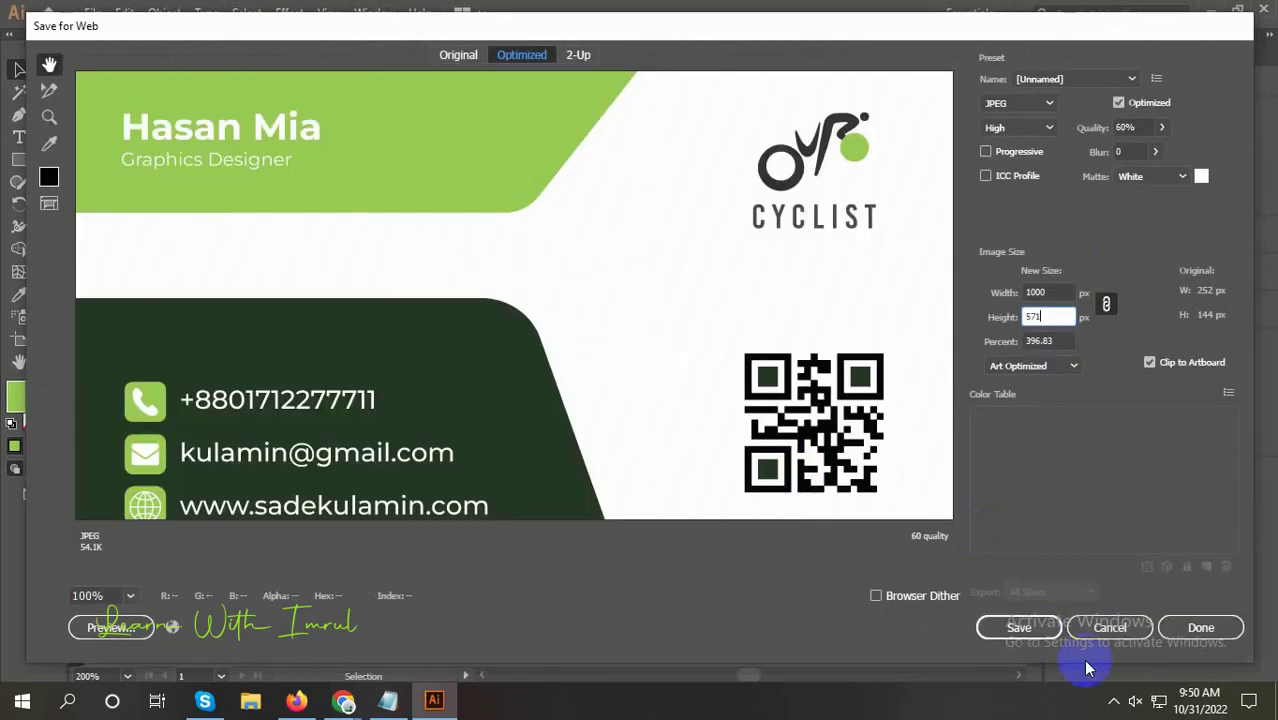
Save the optimized JPEG into the GD (D:) > Best Business Card folder
click(1019, 630)
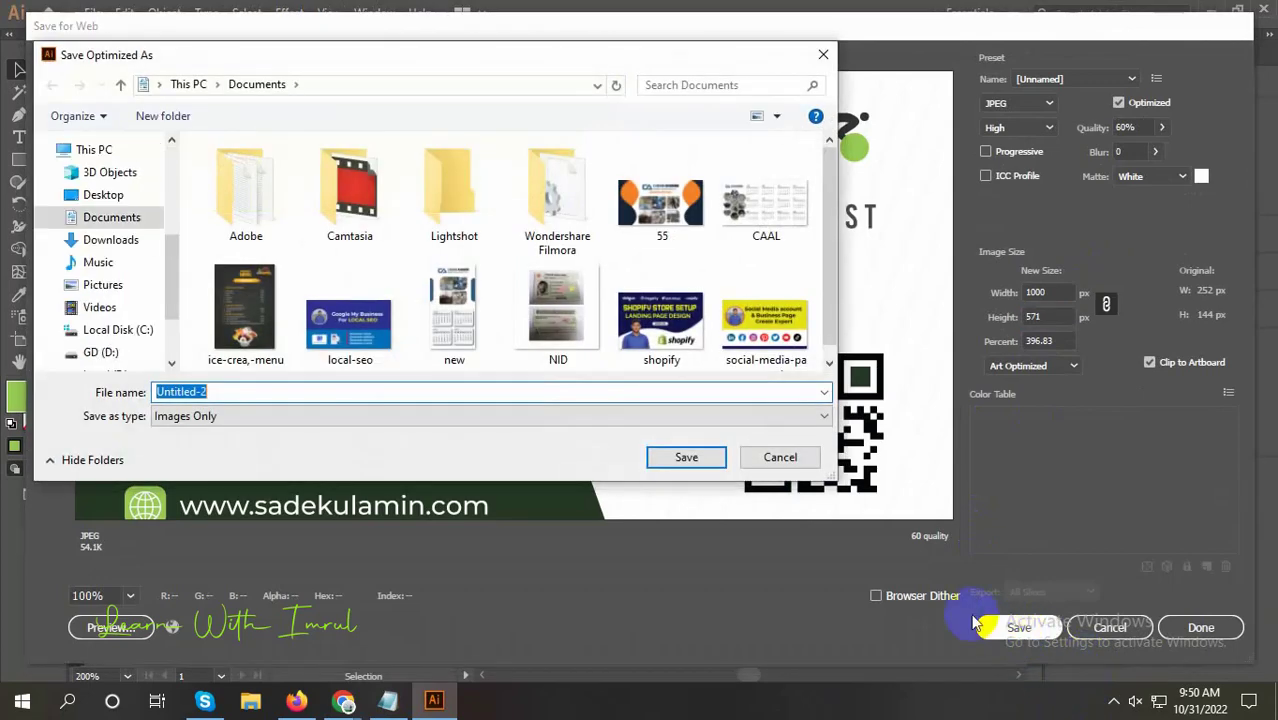
scroll(75, 283, down, 2)
click(112, 280)
click(100, 299)
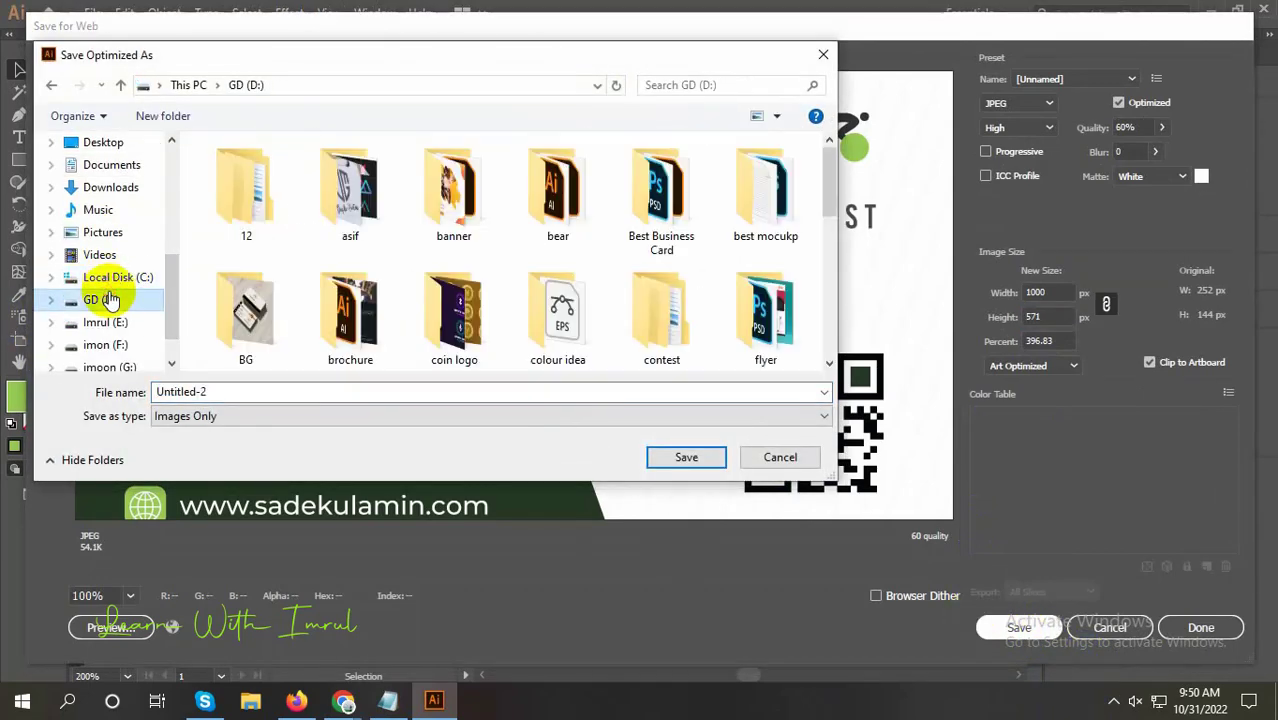
scroll(705, 360, down, 1)
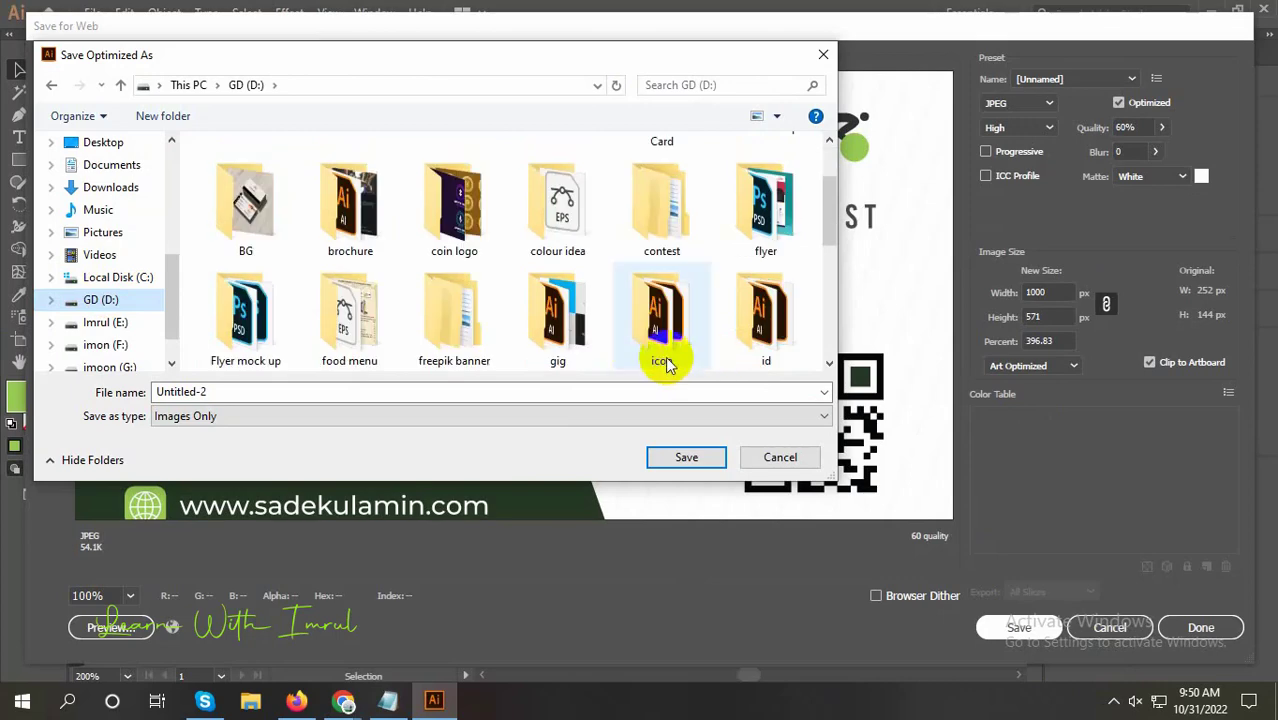
scroll(662, 362, up, 1)
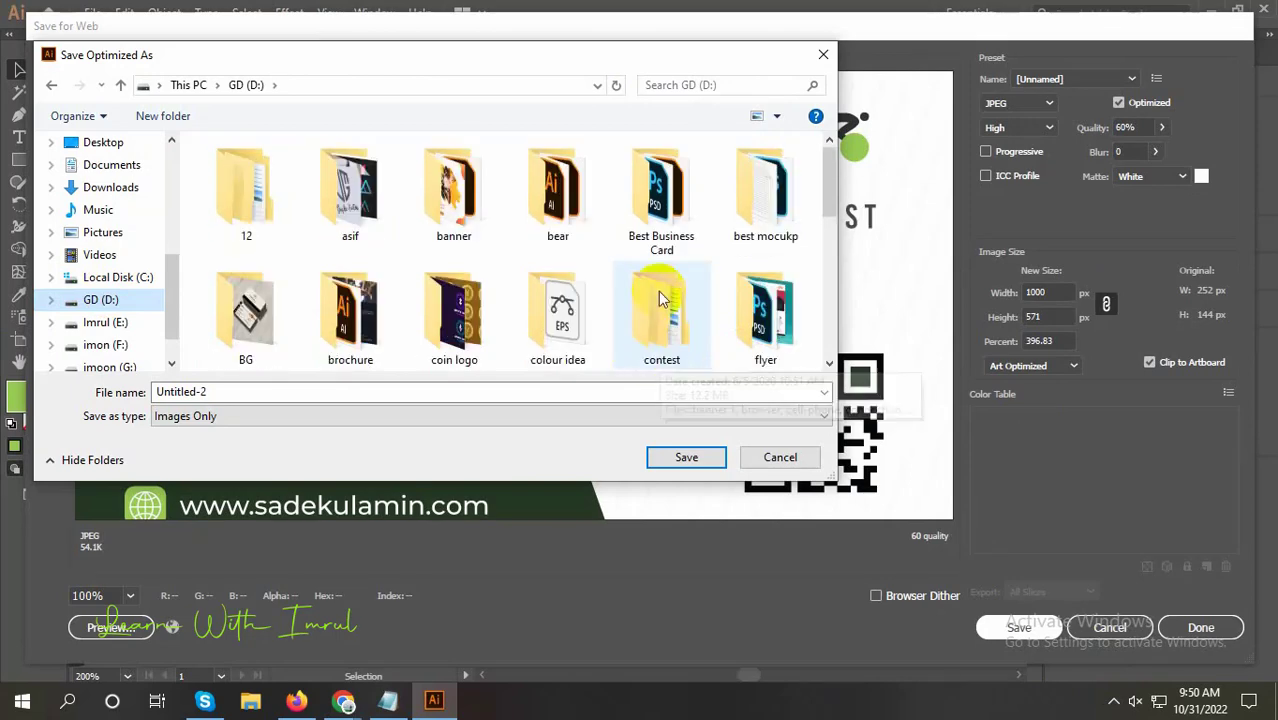
click(662, 230)
double_click(662, 230)
click(673, 458)
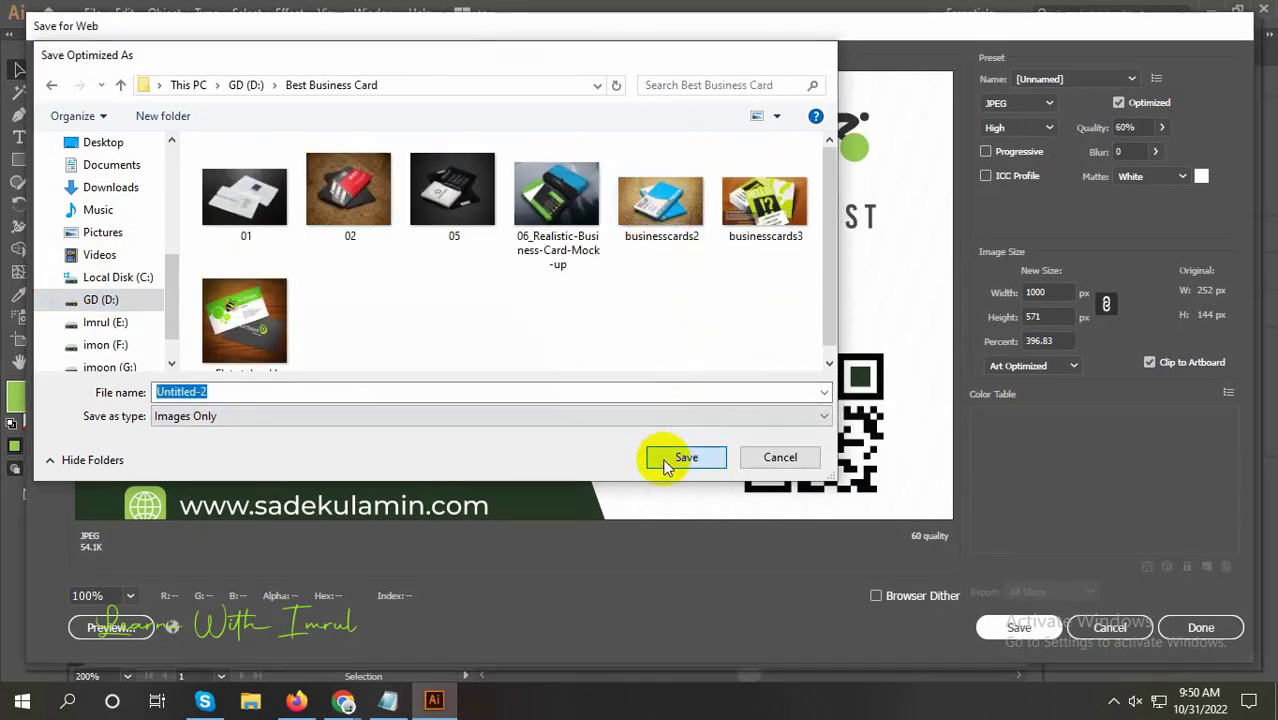
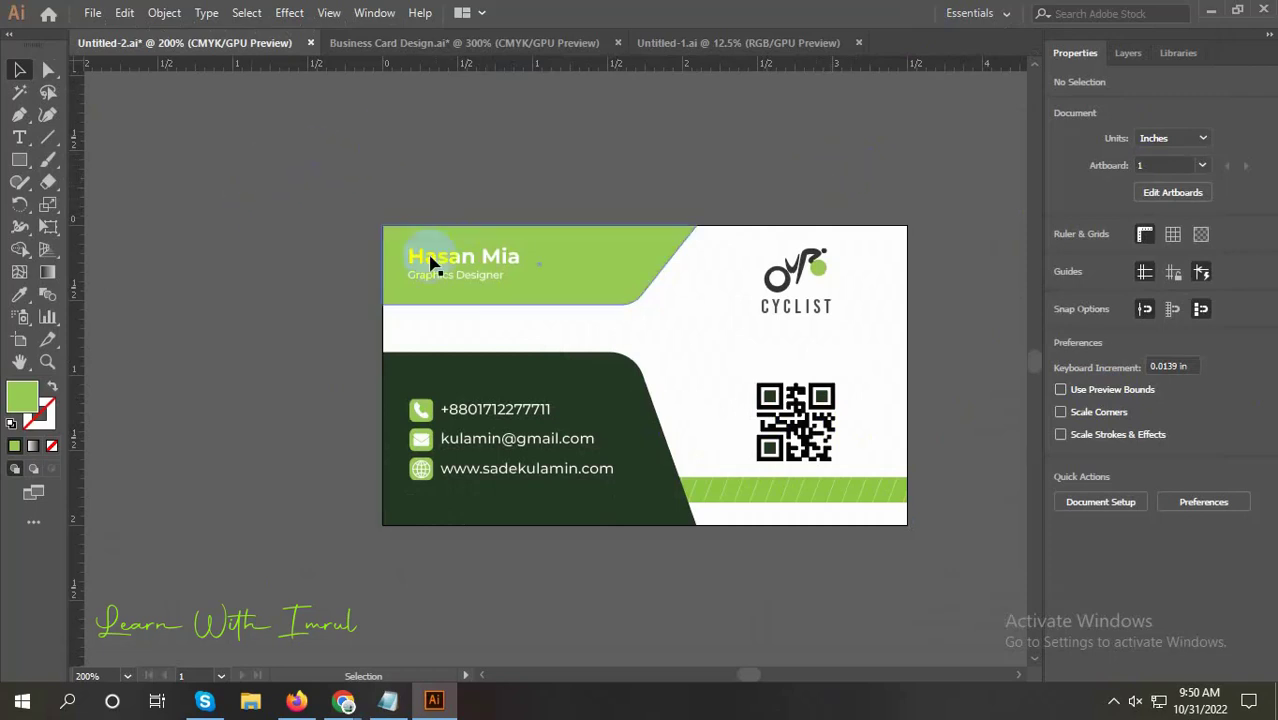
Copy the business card's artboard to a new artboard on the right
click(658, 248)
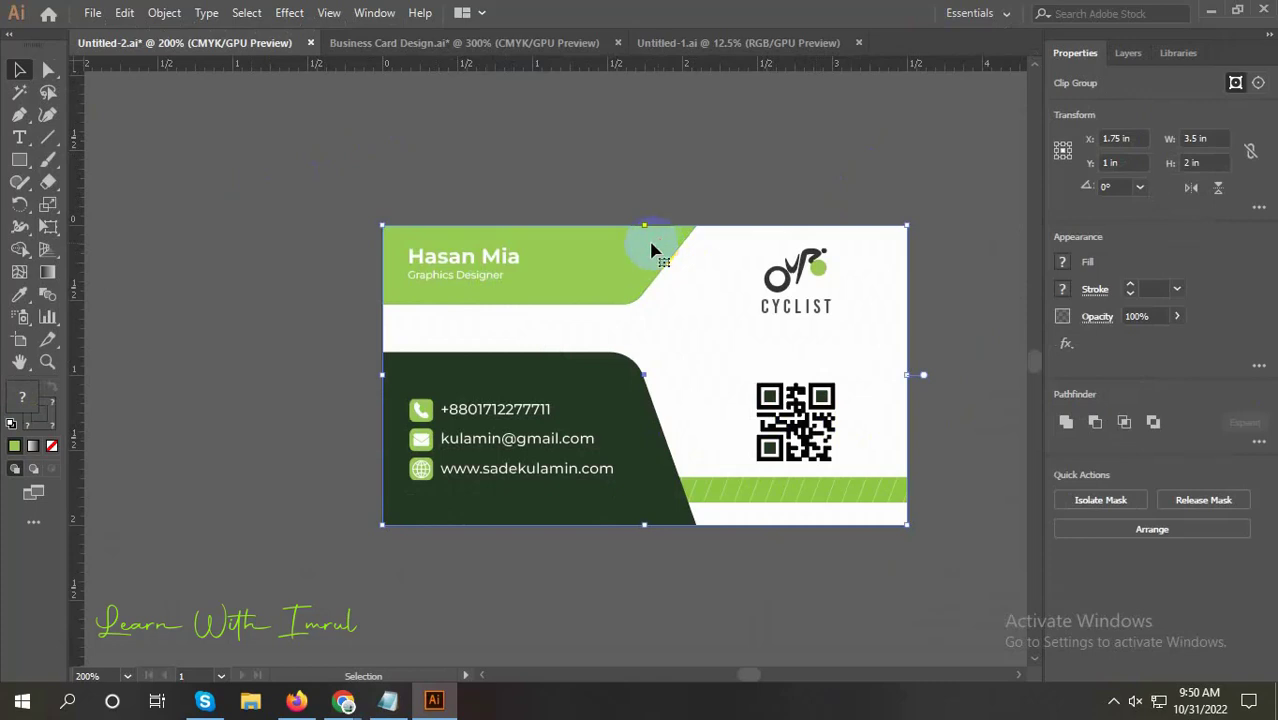
click(20, 362)
click(20, 340)
scroll(122, 353, down, 4)
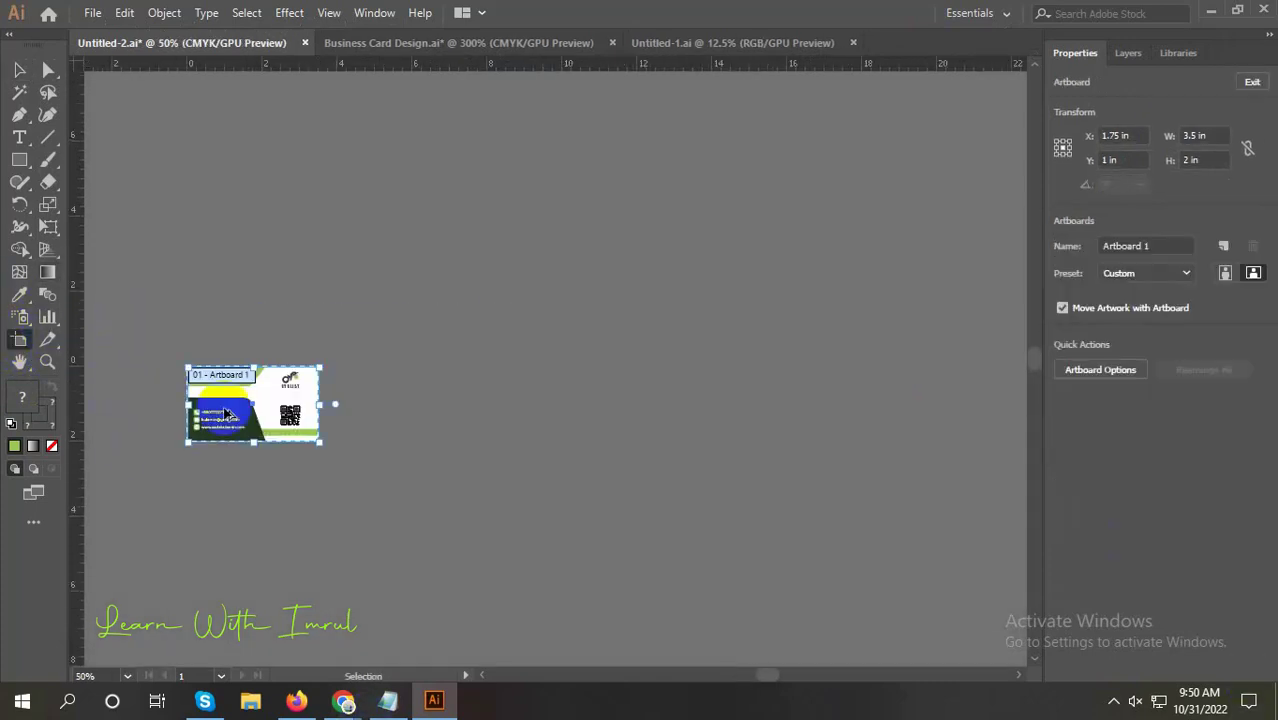
scroll(240, 405, up, 2)
drag(252, 405, 540, 410)
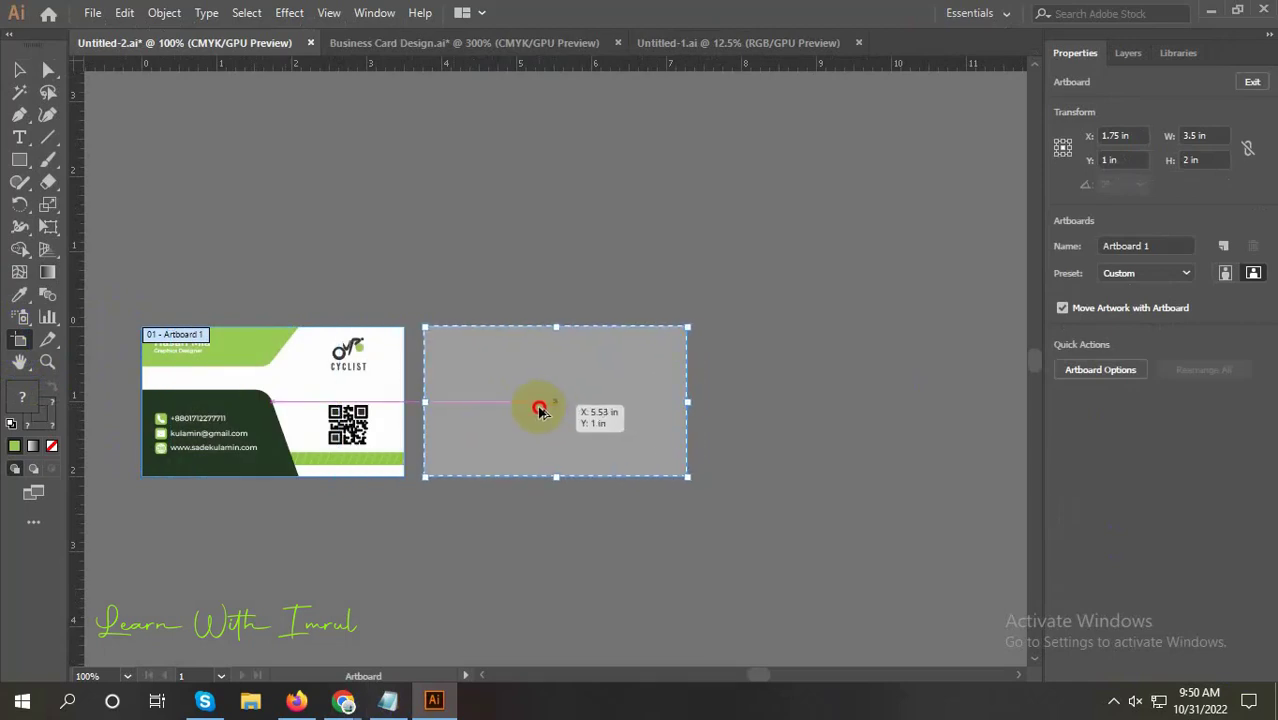
Undo a stray large artboard and copy the card's artboard above the other two
drag(365, 309, 750, 508)
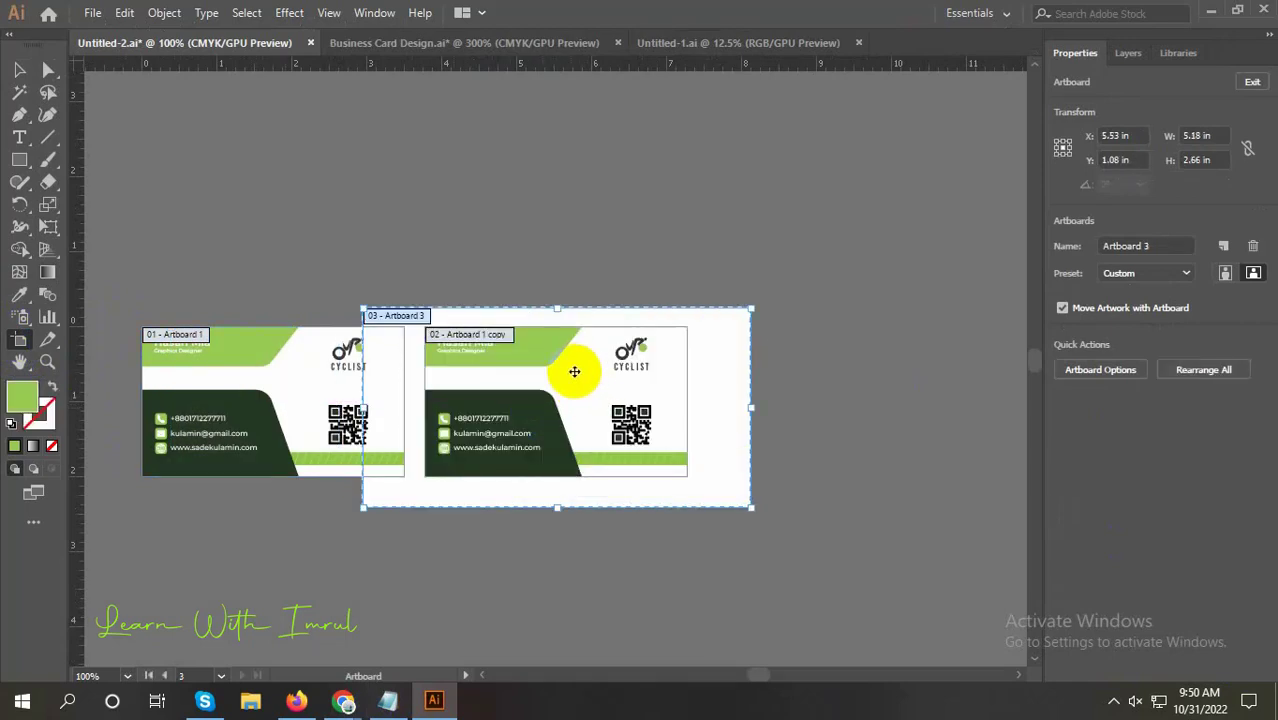
click(17, 66)
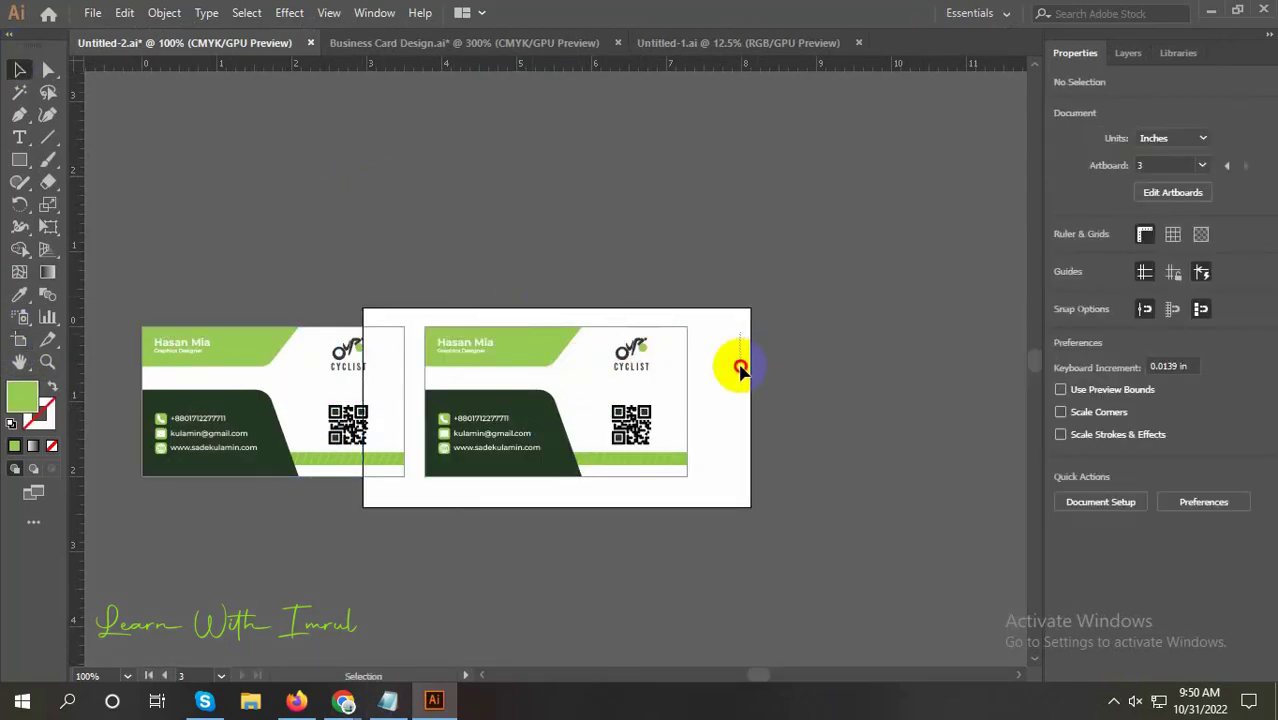
key(ctrl+z)
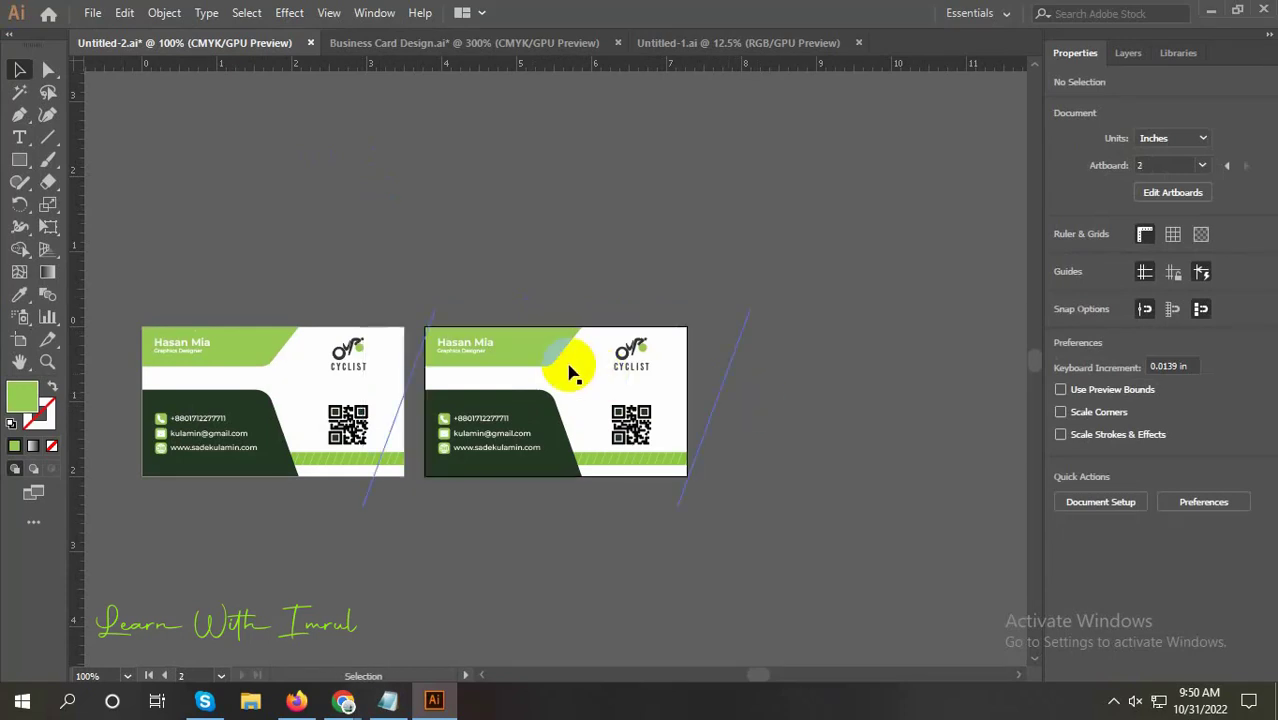
click(625, 372)
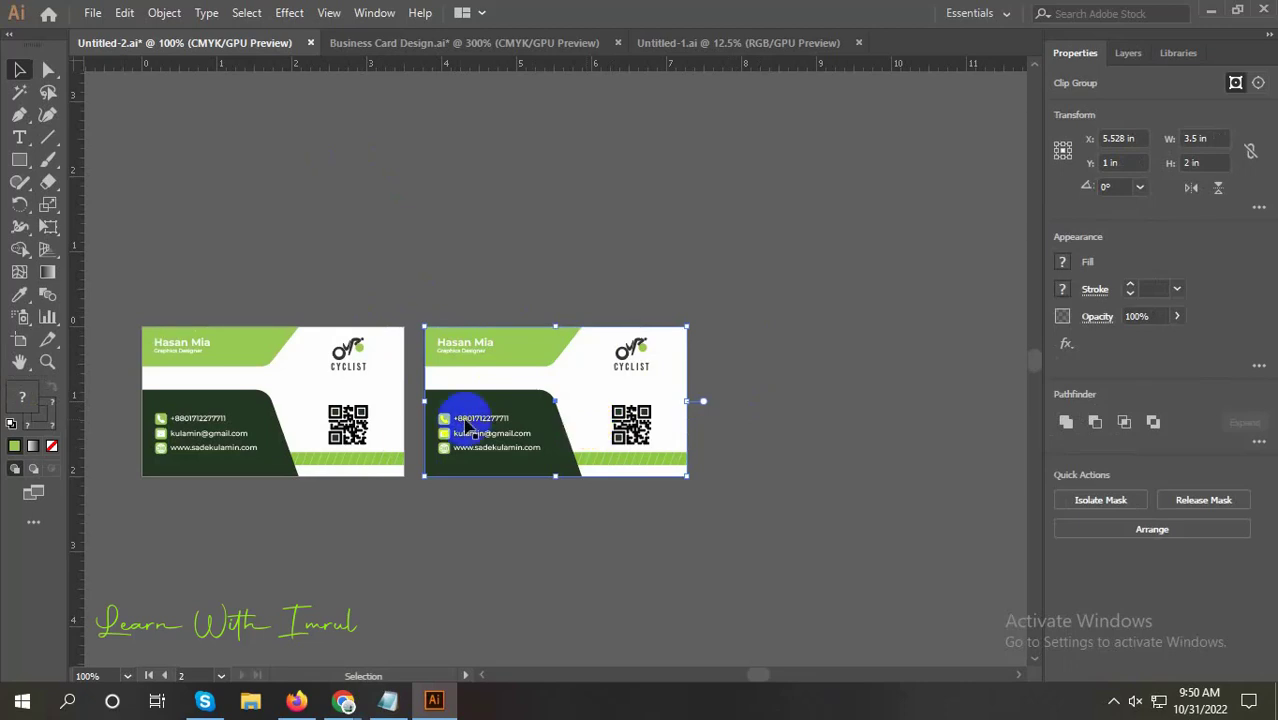
click(19, 340)
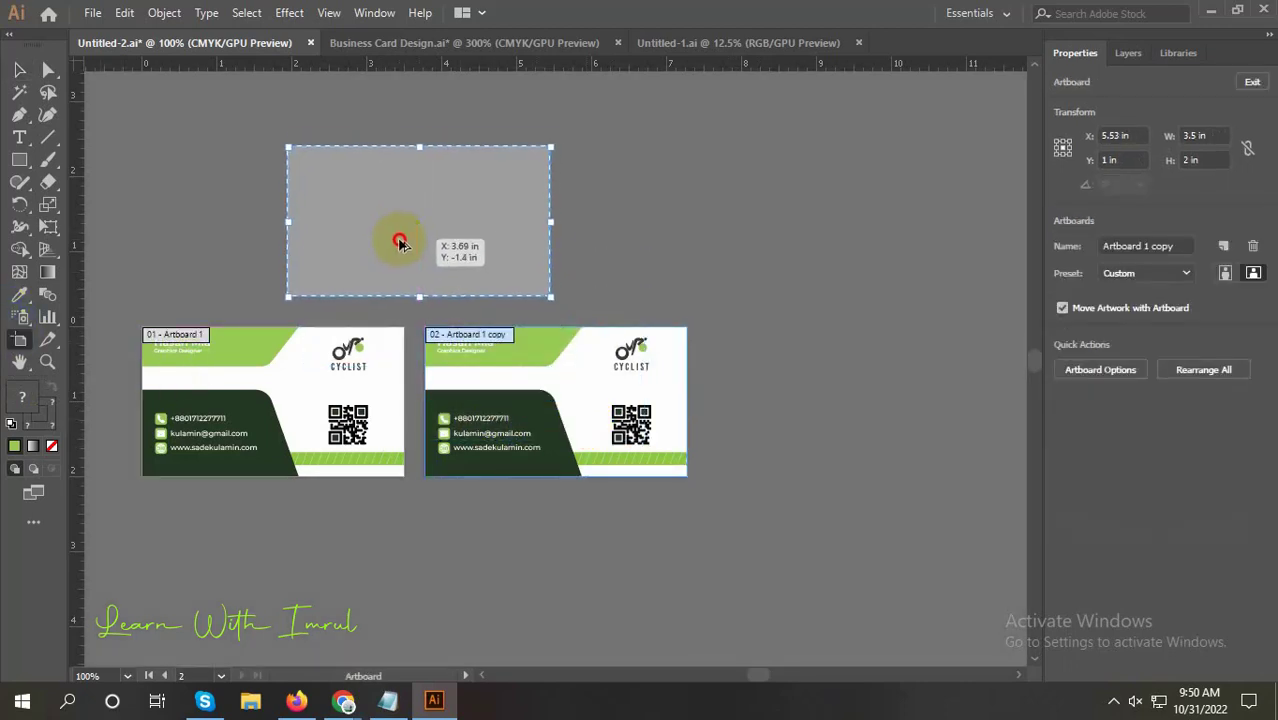
alt+drag(508, 420, 369, 243)
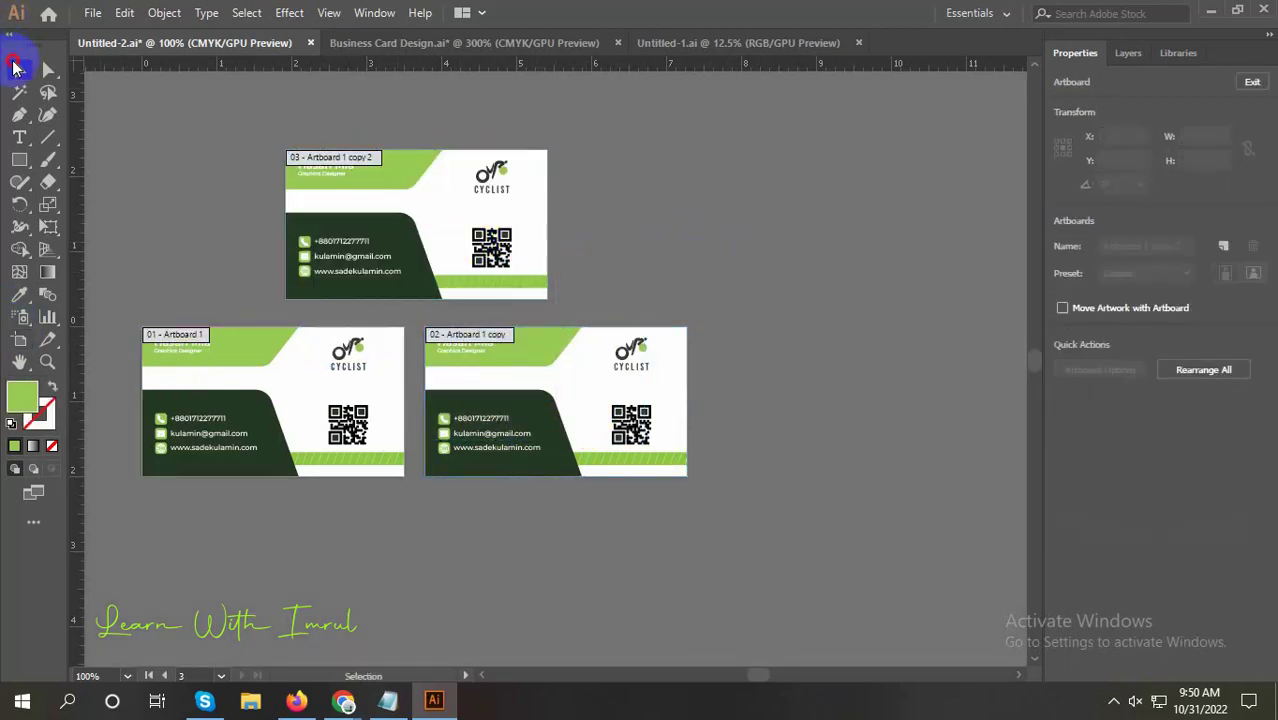
click(19, 69)
Release the top card's clipping mask and recolour its top banner navy blue
scroll(206, 172, up, 1)
right_click(524, 157)
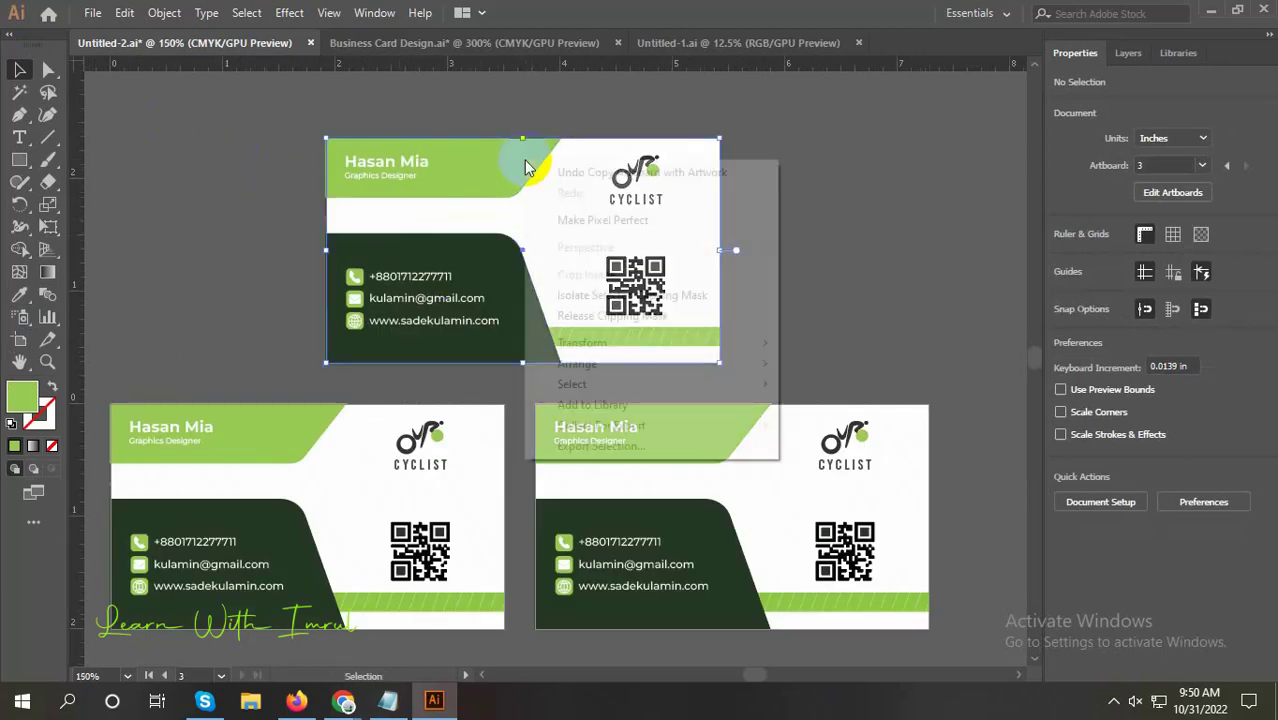
click(612, 315)
click(516, 211)
click(508, 177)
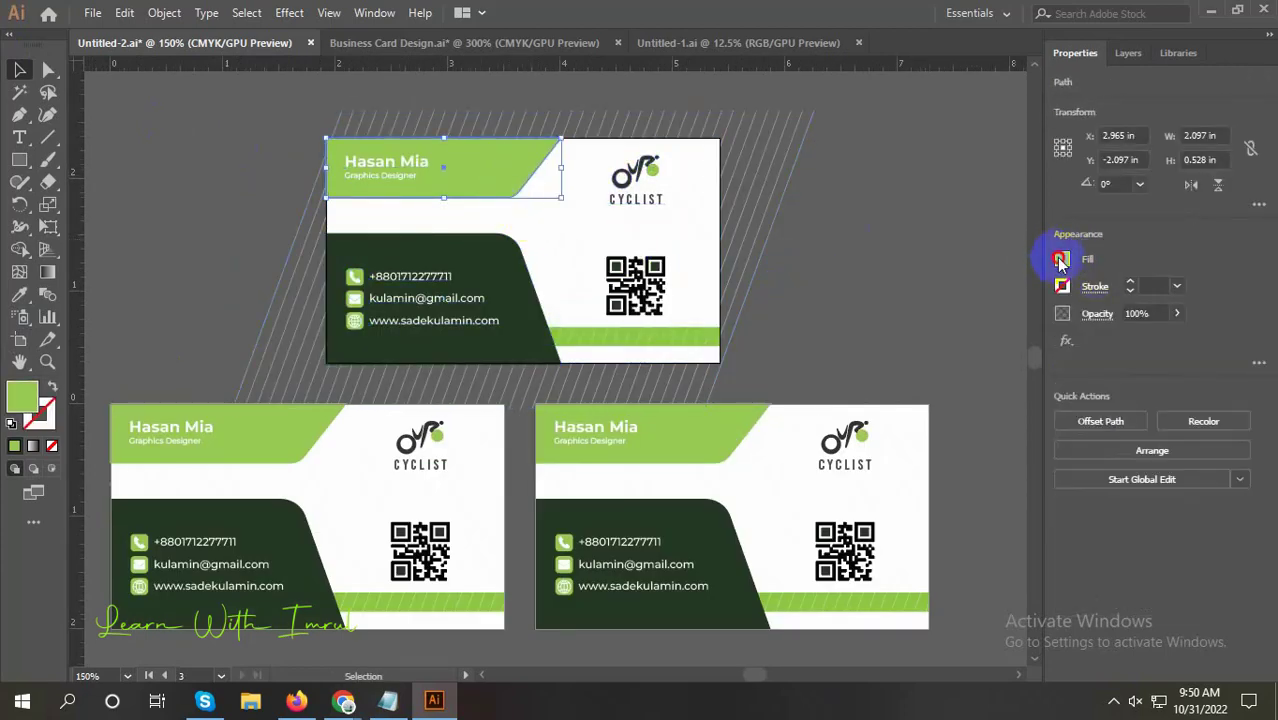
click(1061, 261)
click(988, 341)
click(950, 186)
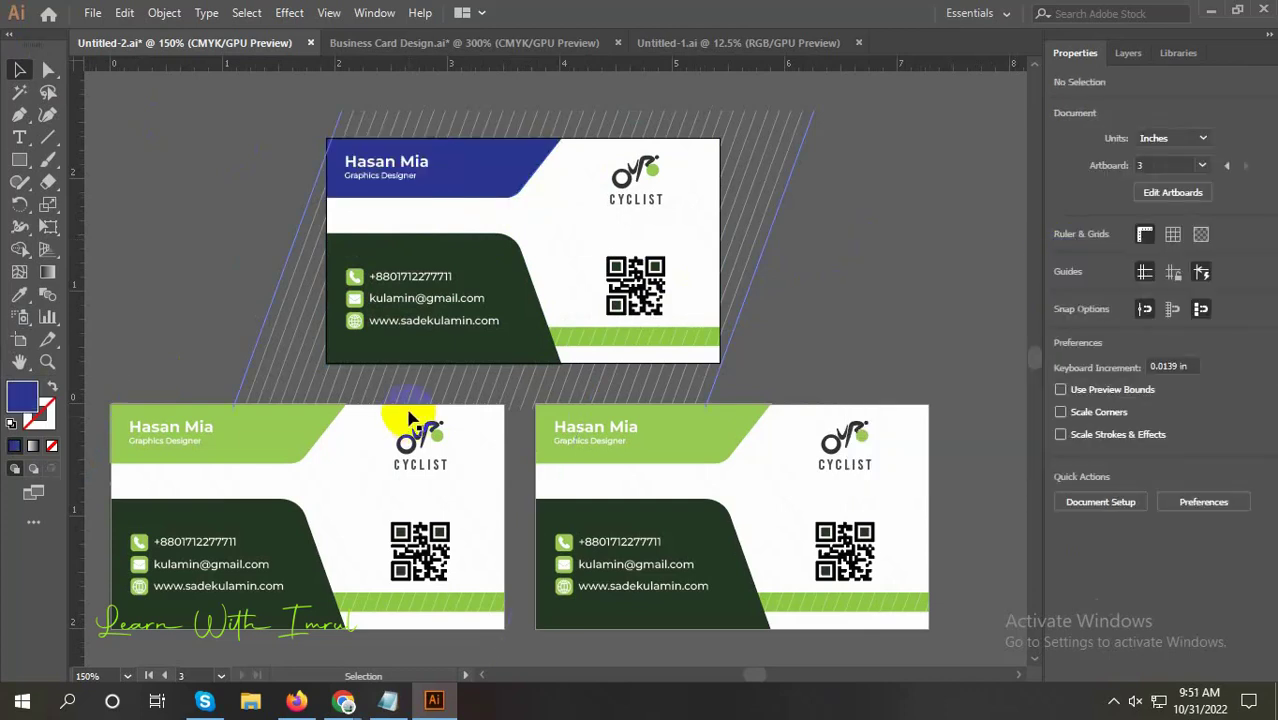
Fill the top card's contact shape bright blue
click(560, 352)
click(1062, 259)
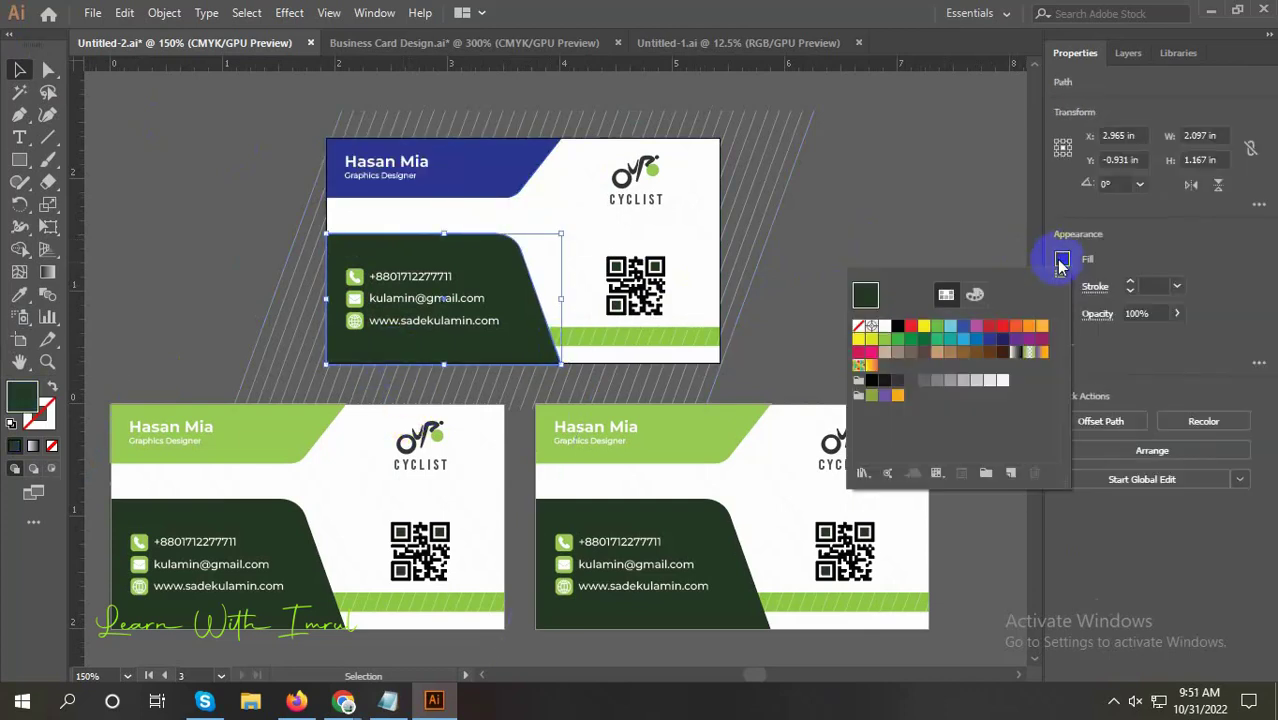
click(1042, 326)
click(990, 339)
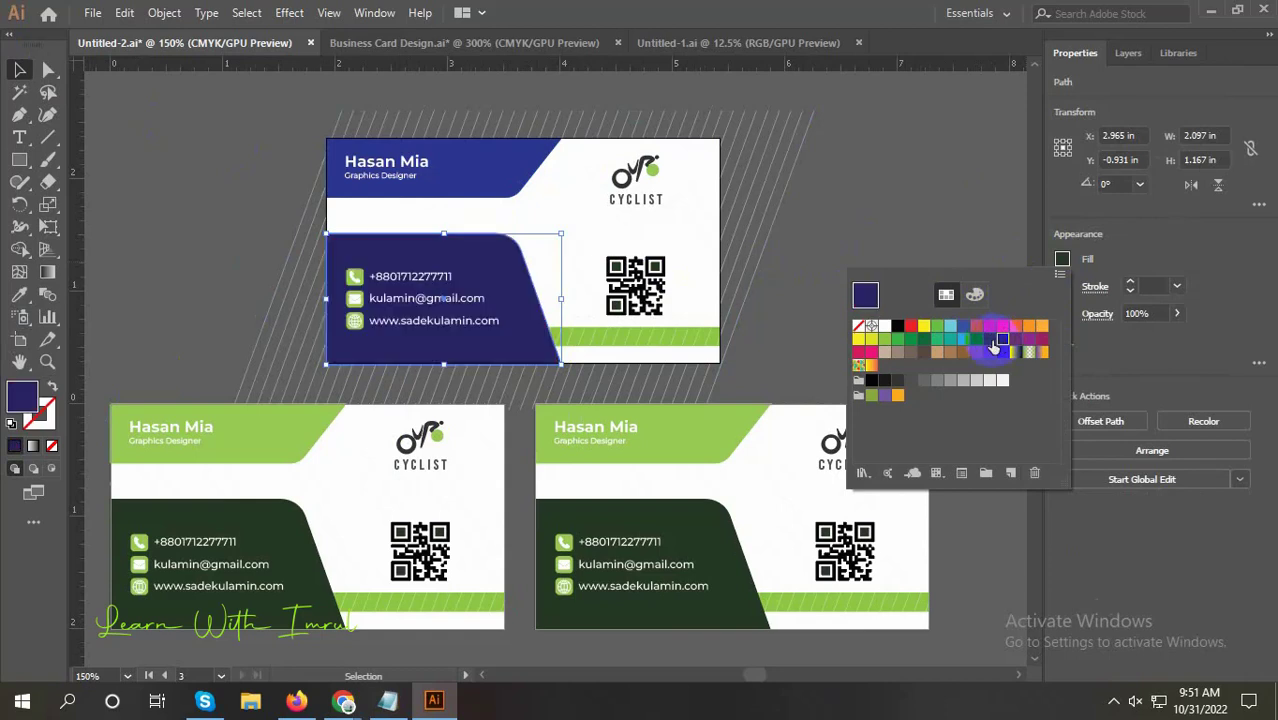
click(976, 341)
click(833, 240)
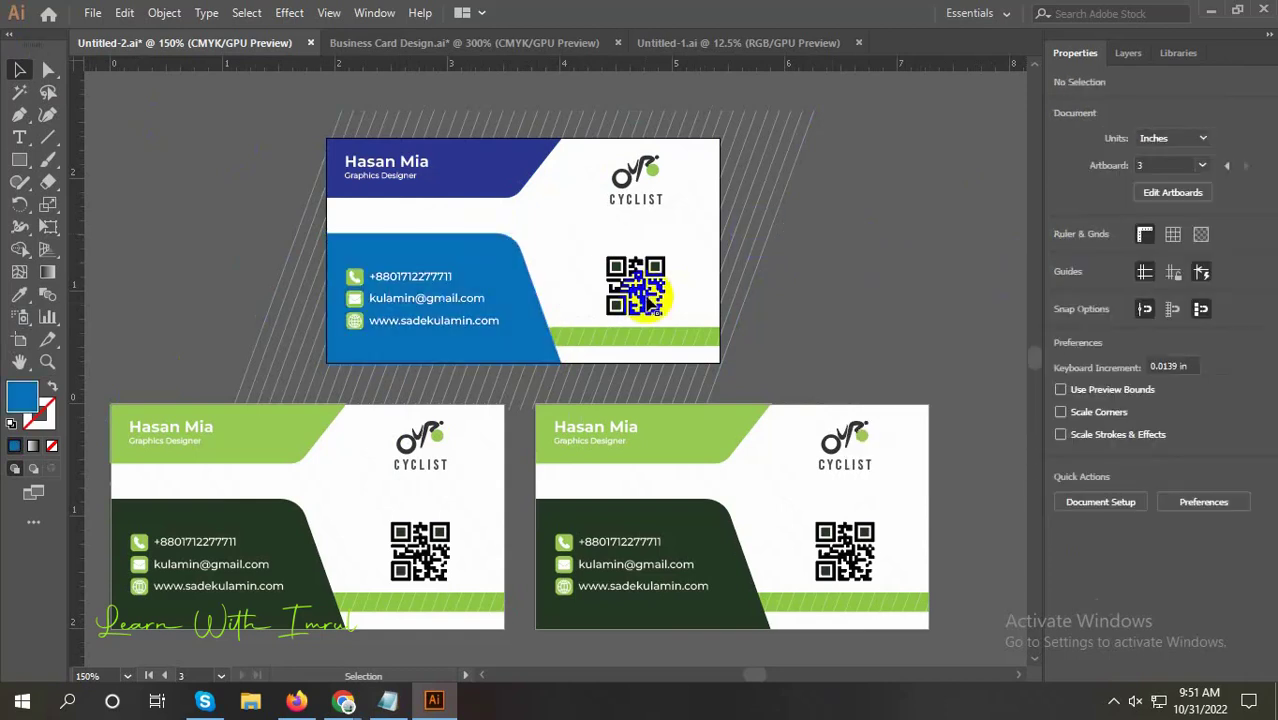
Eyedropper the banner's navy onto the top card's green stripe
click(716, 341)
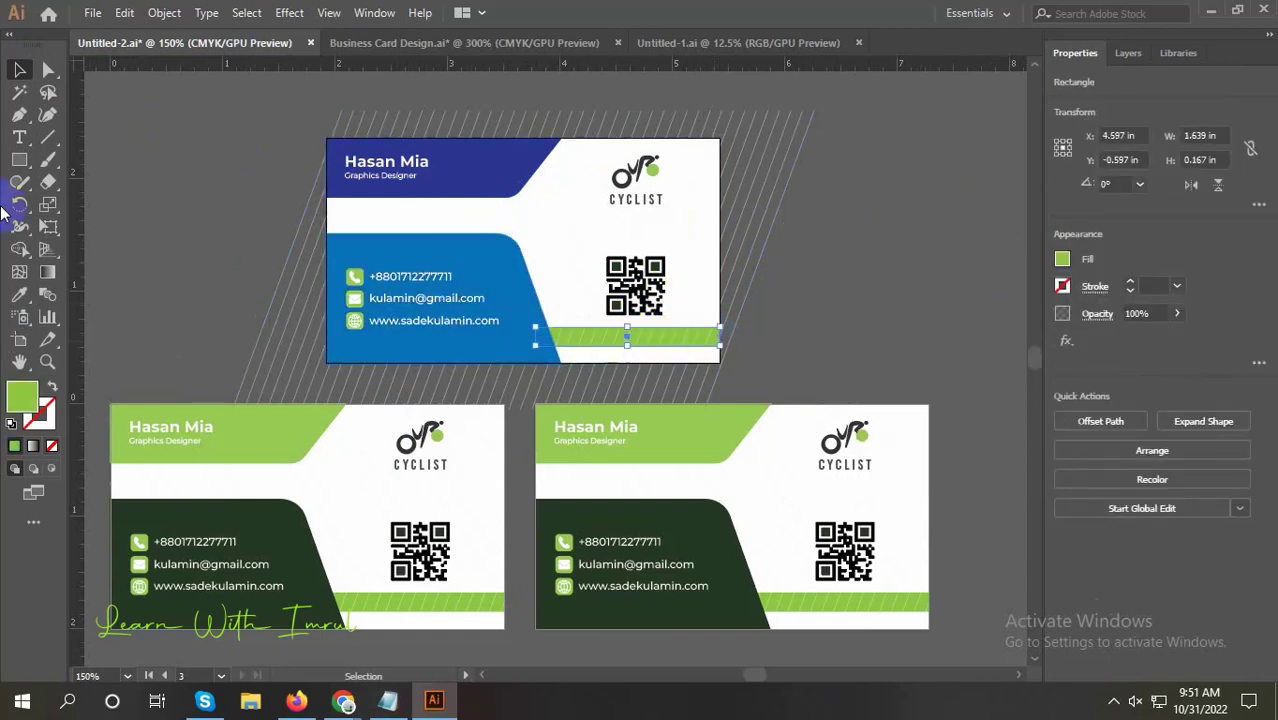
click(22, 293)
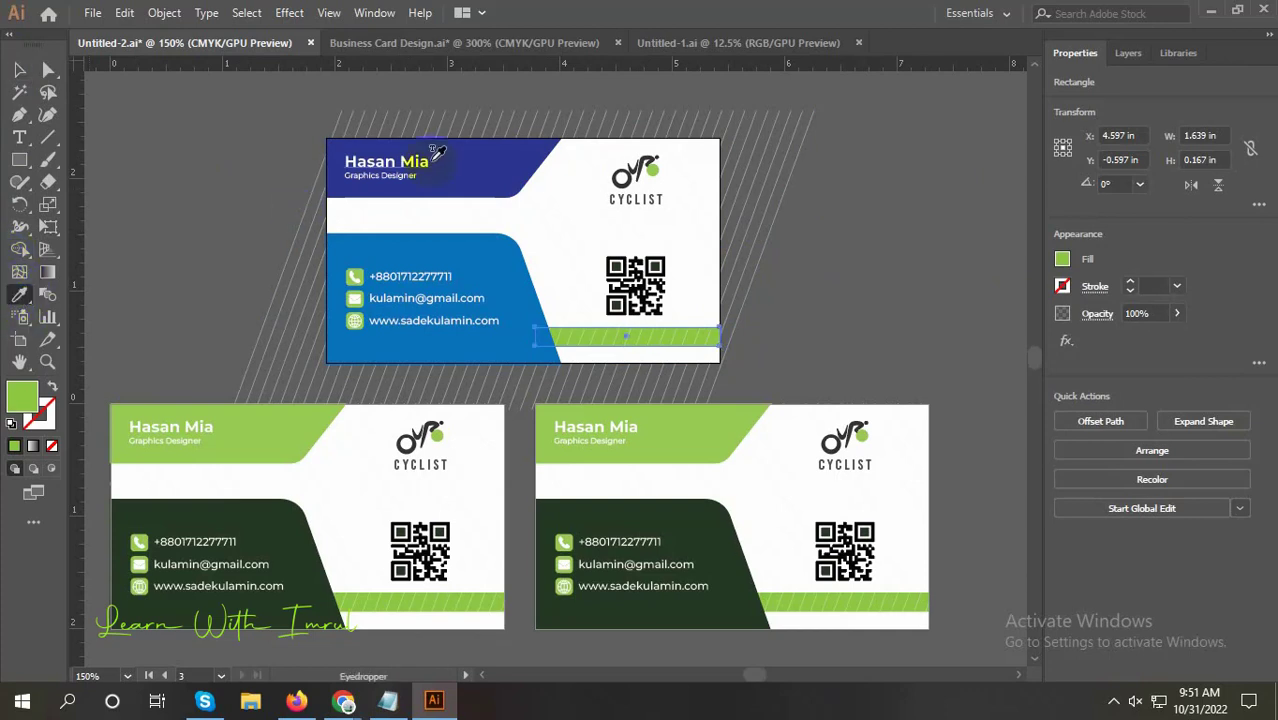
click(440, 157)
click(19, 69)
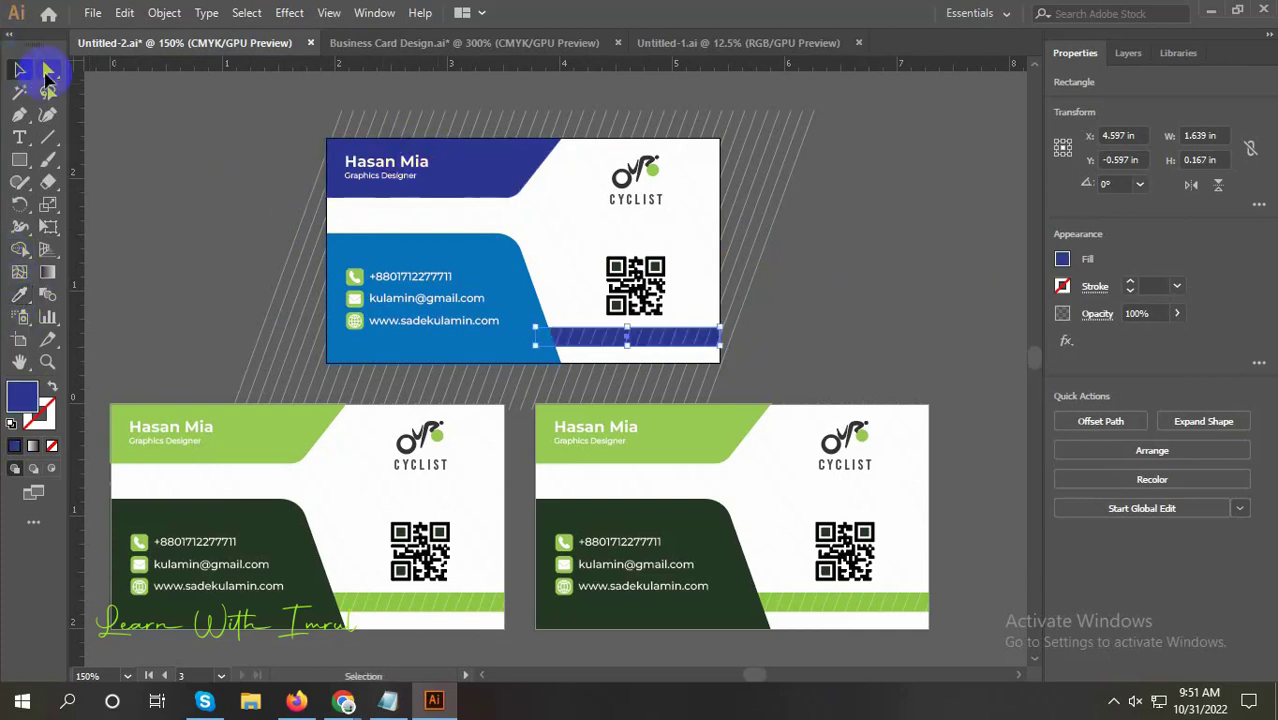
click(163, 108)
scroll(1040, 560, down, 1)
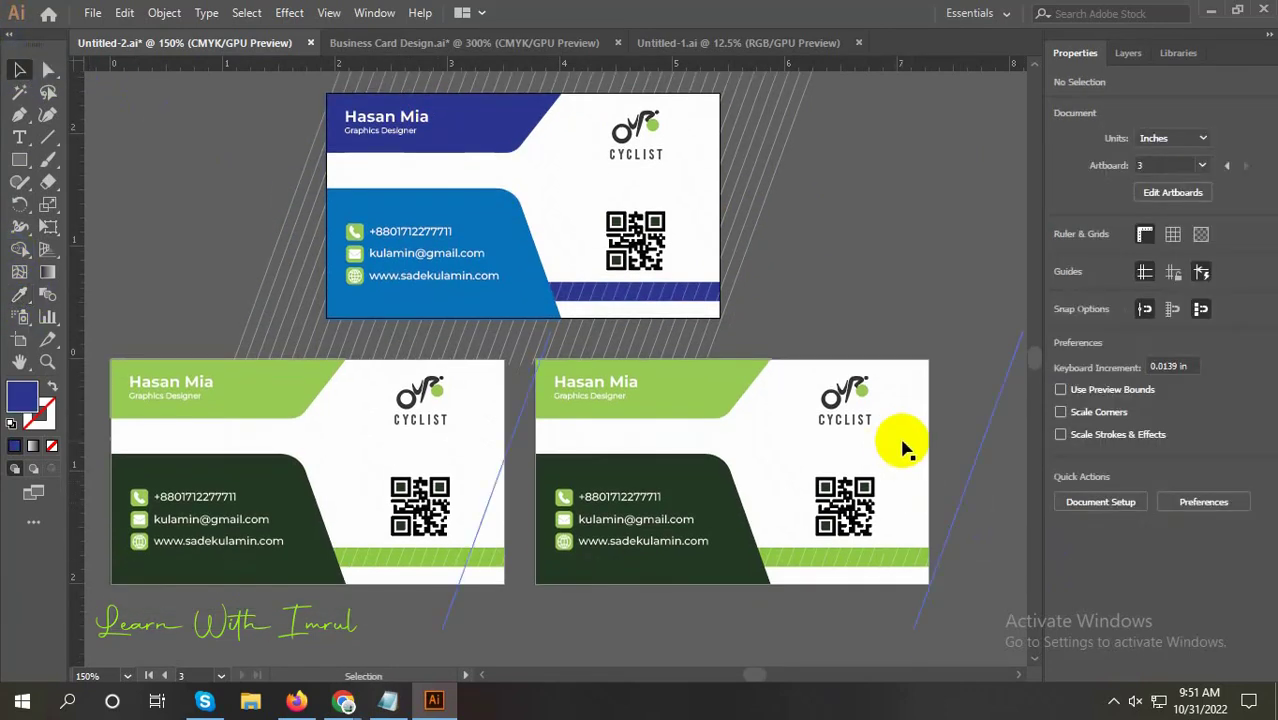
scroll(744, 228, up, 1)
Set the hatch blend's fill to None
click(732, 204)
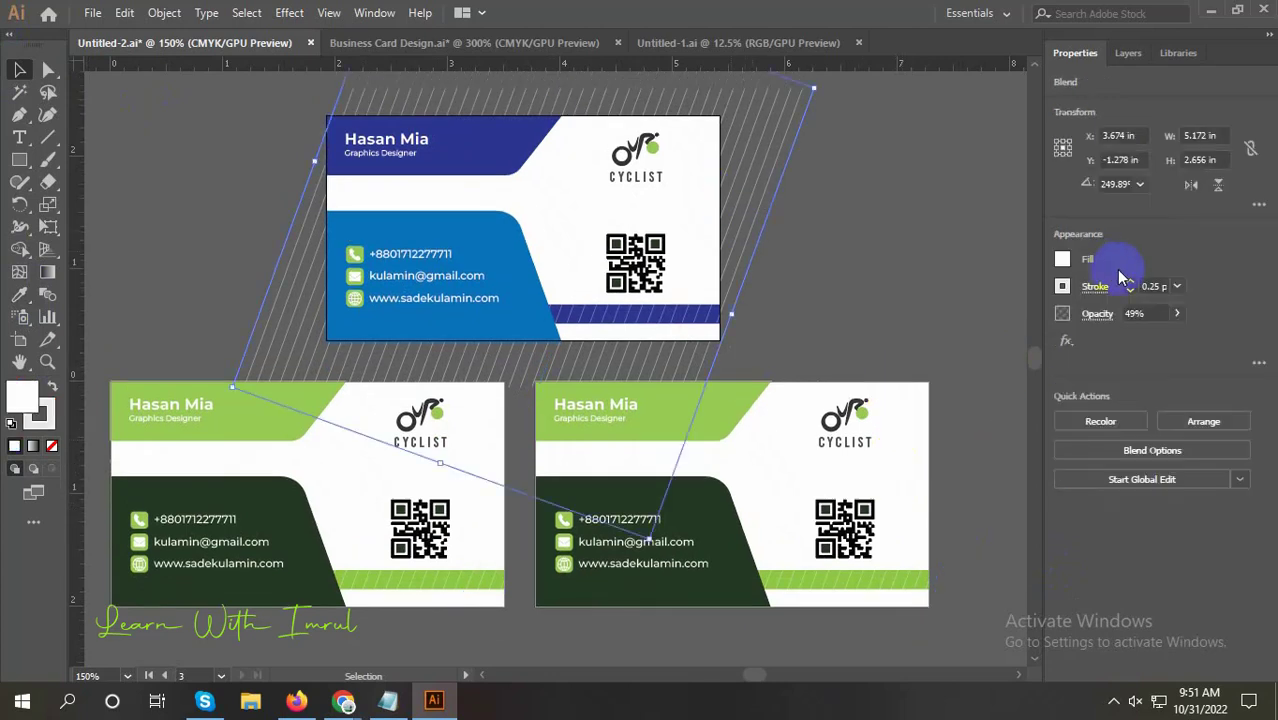
click(1062, 286)
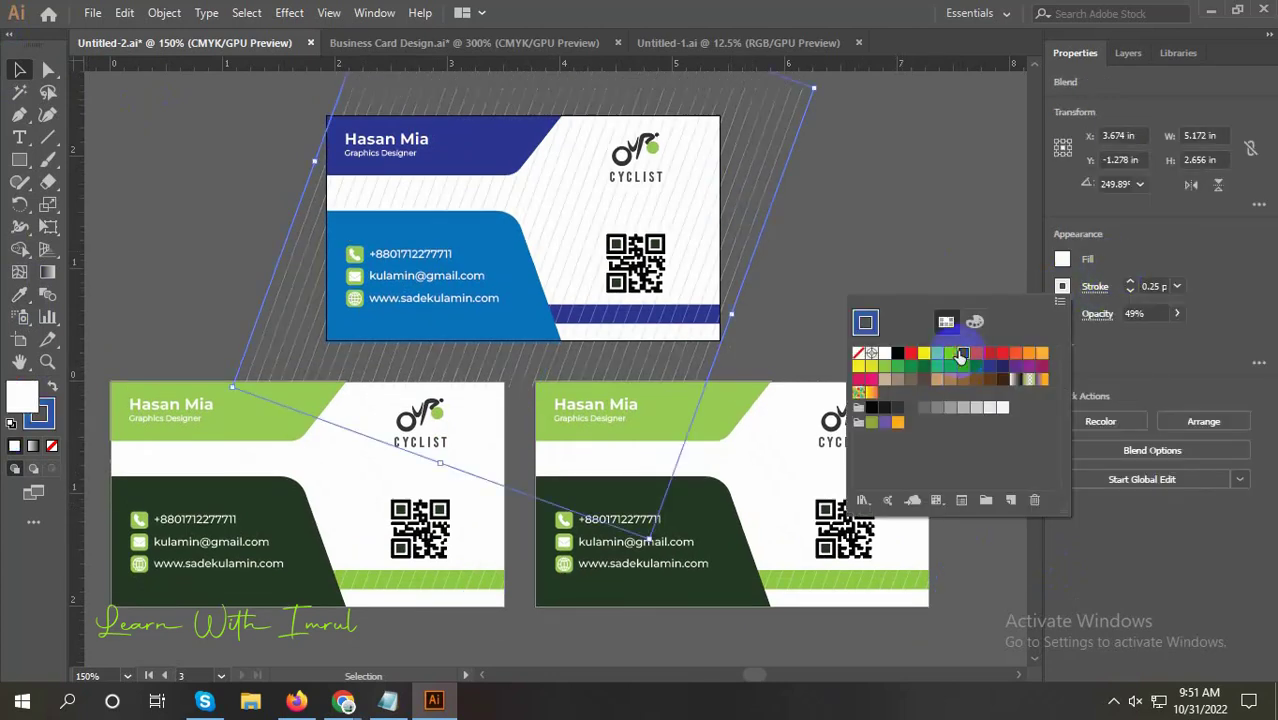
click(876, 220)
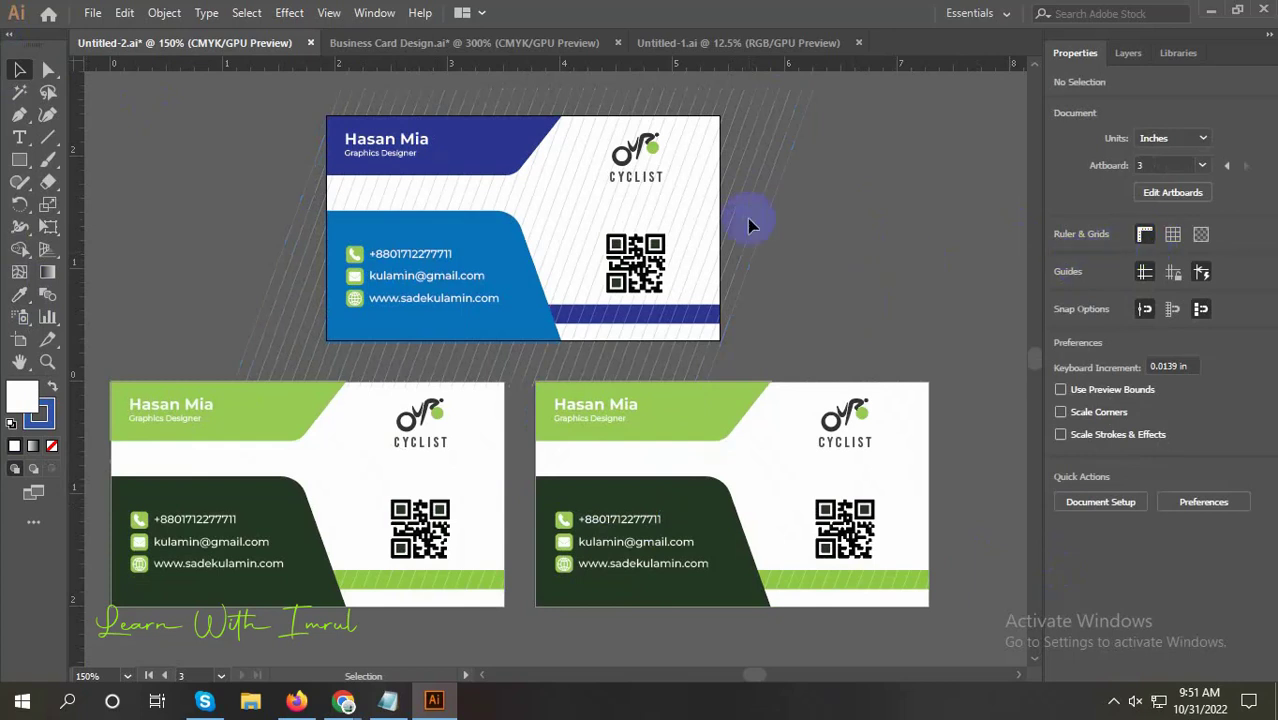
click(785, 185)
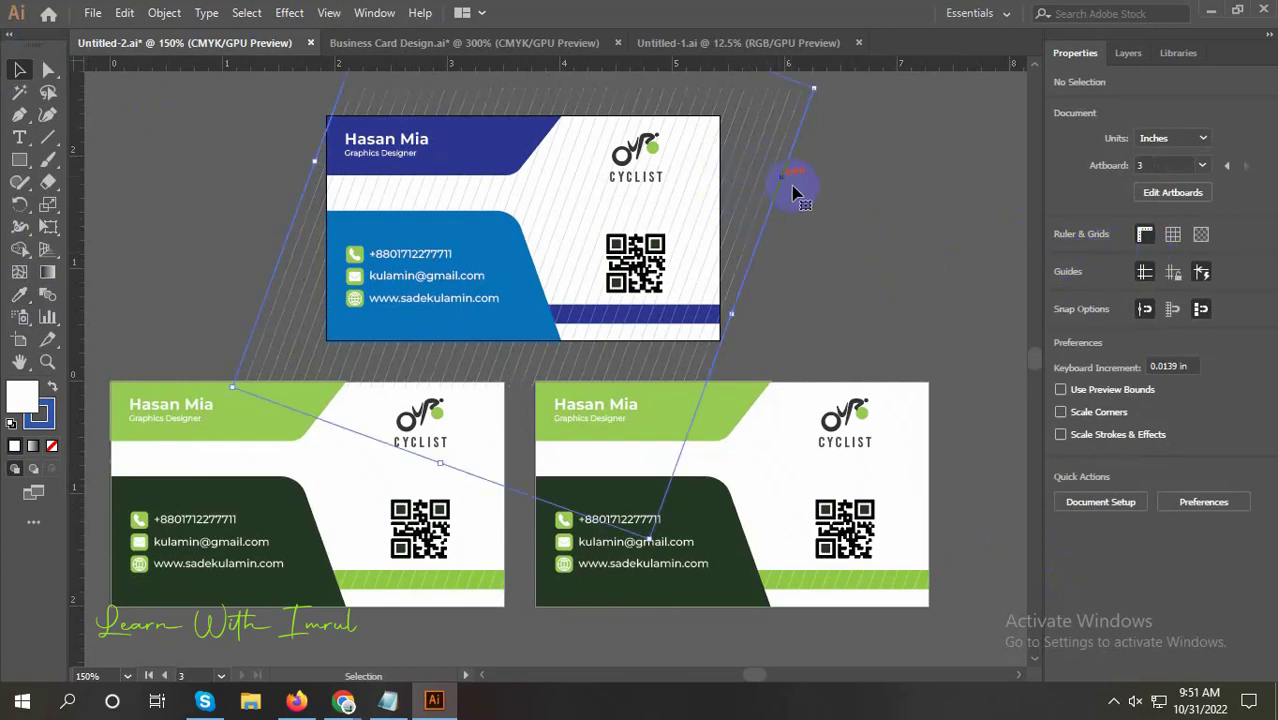
click(1064, 261)
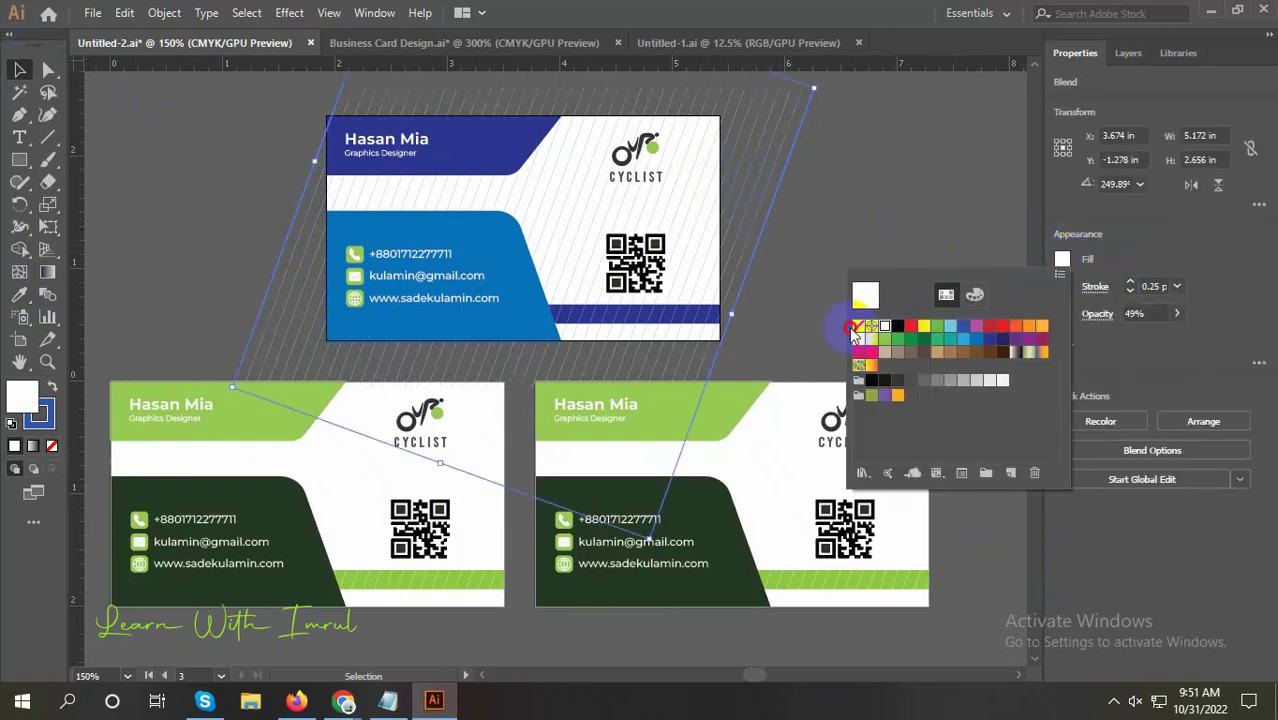
click(857, 328)
click(865, 224)
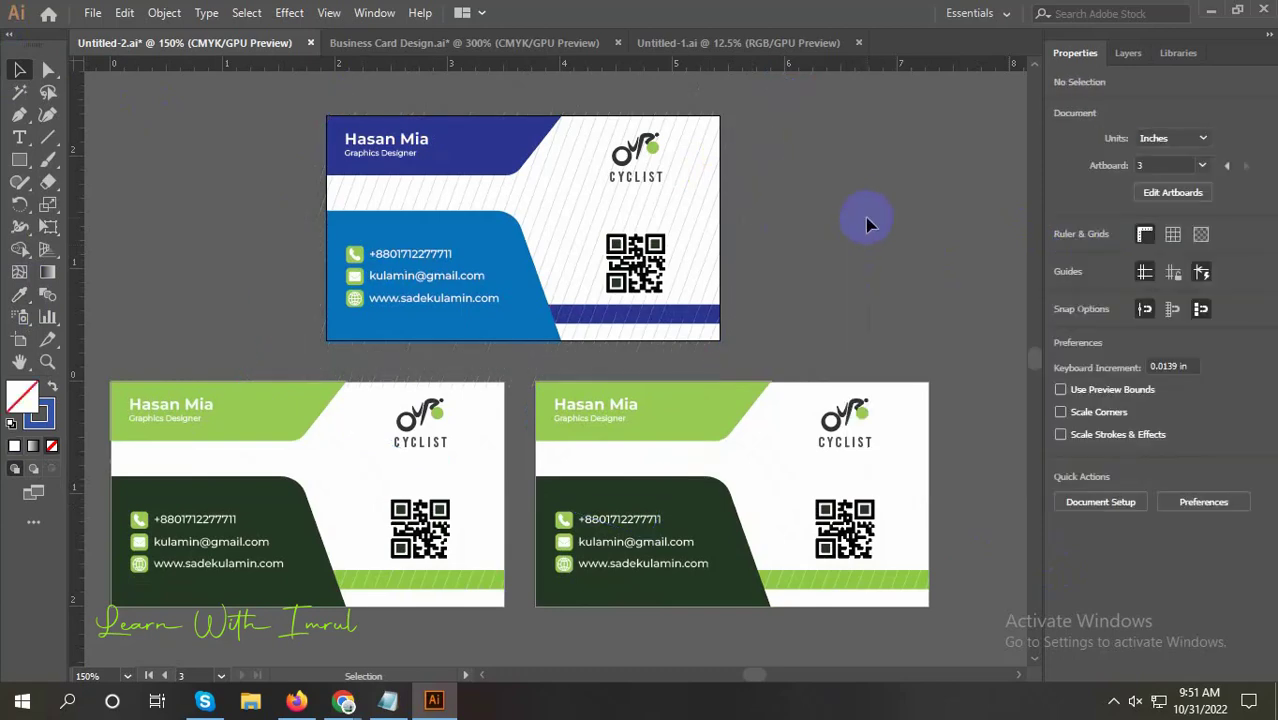
scroll(922, 375, down, 1)
Give the right card's header a red-orange fill inside its group
click(707, 402)
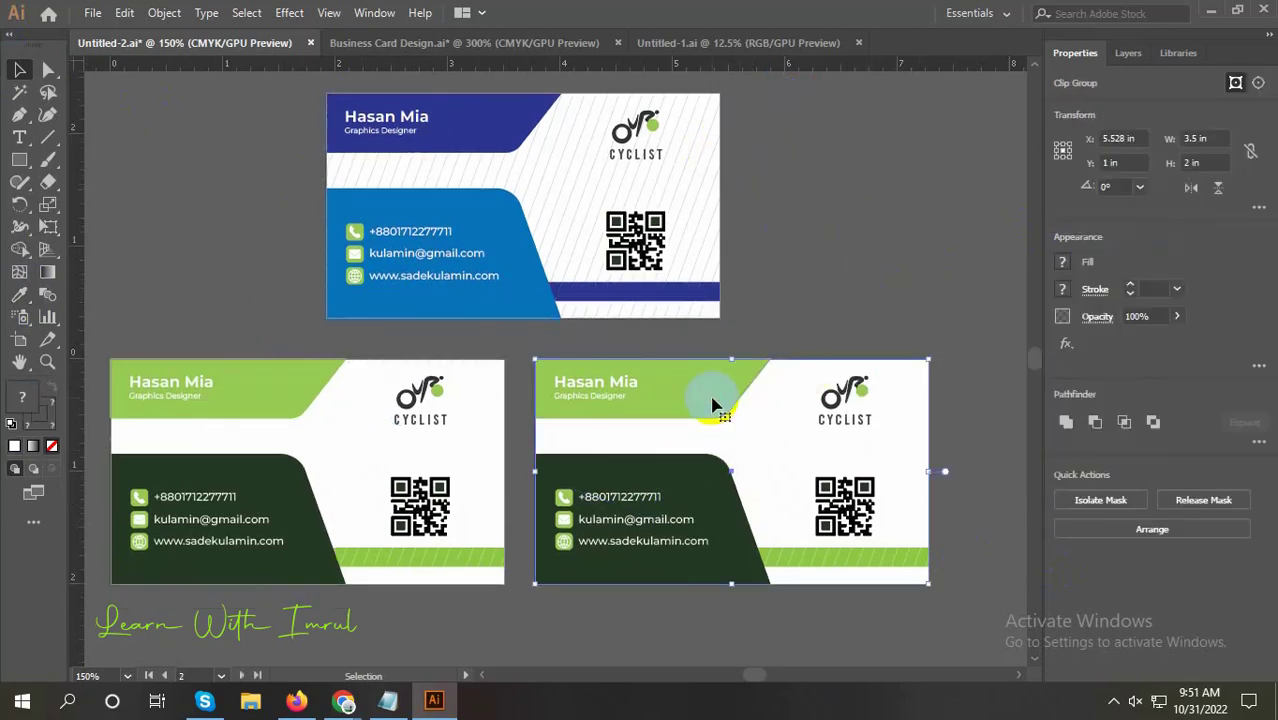
double_click(705, 410)
click(730, 400)
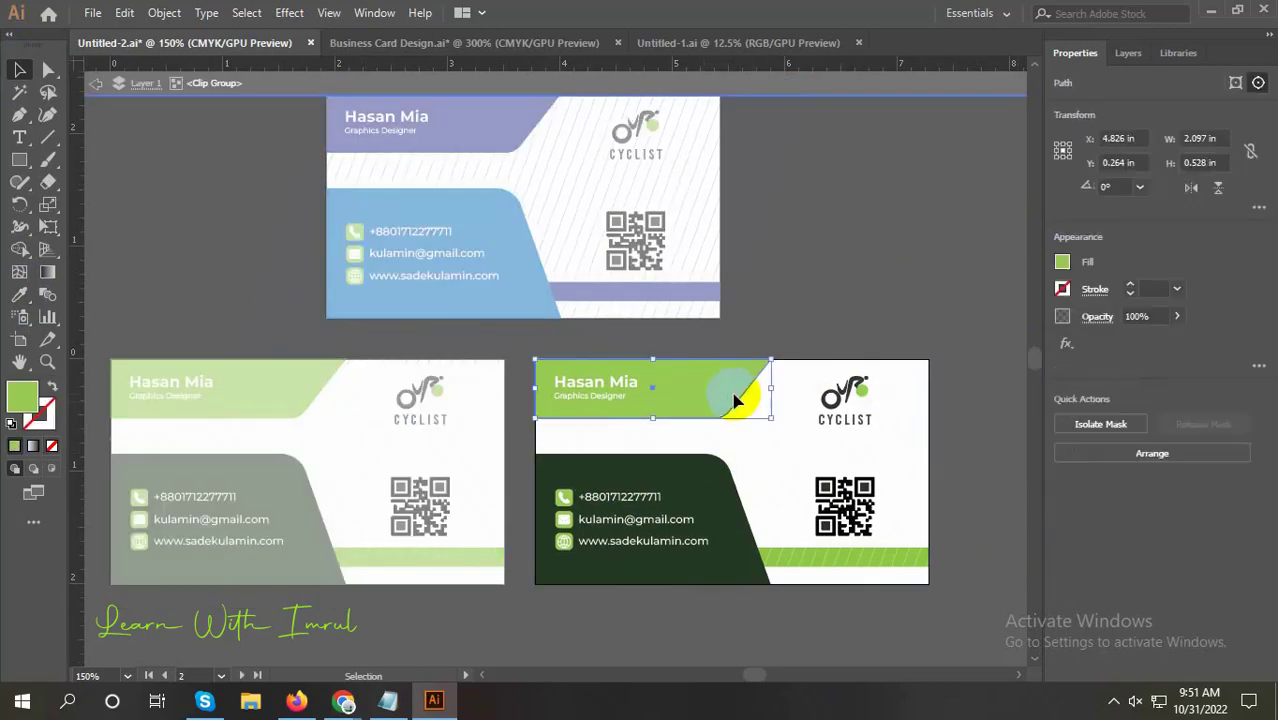
click(1062, 261)
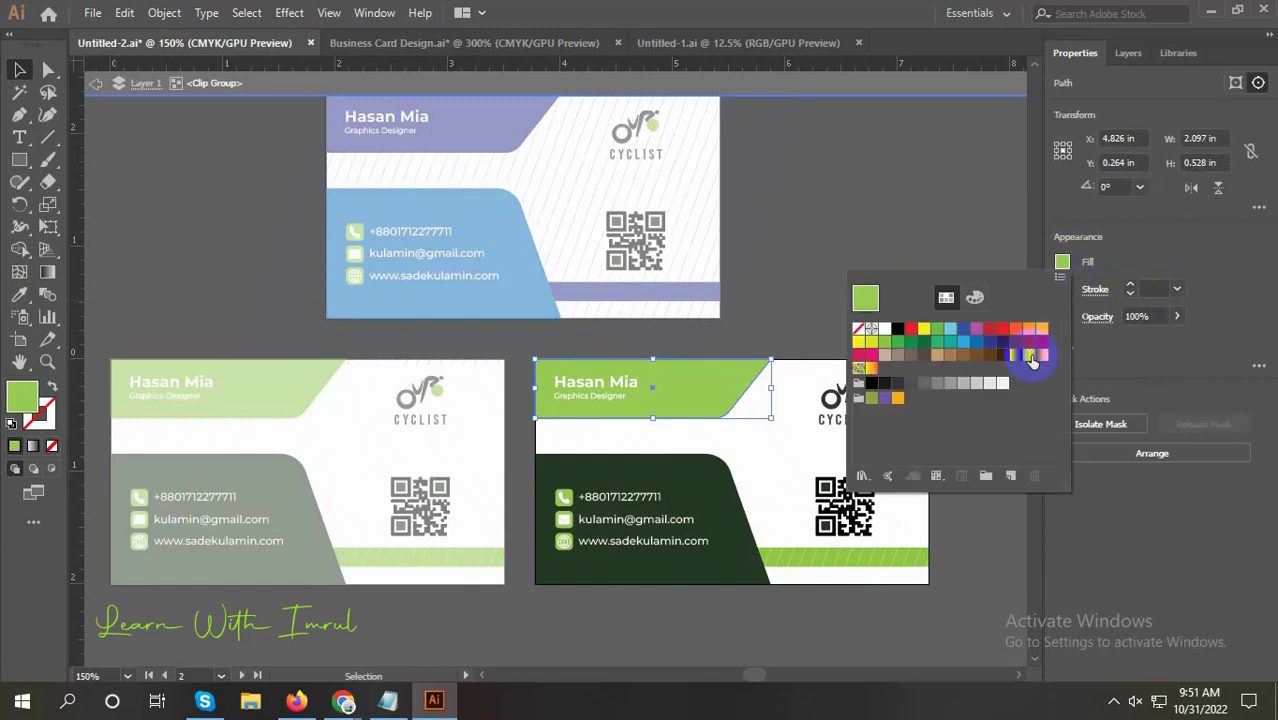
click(975, 352)
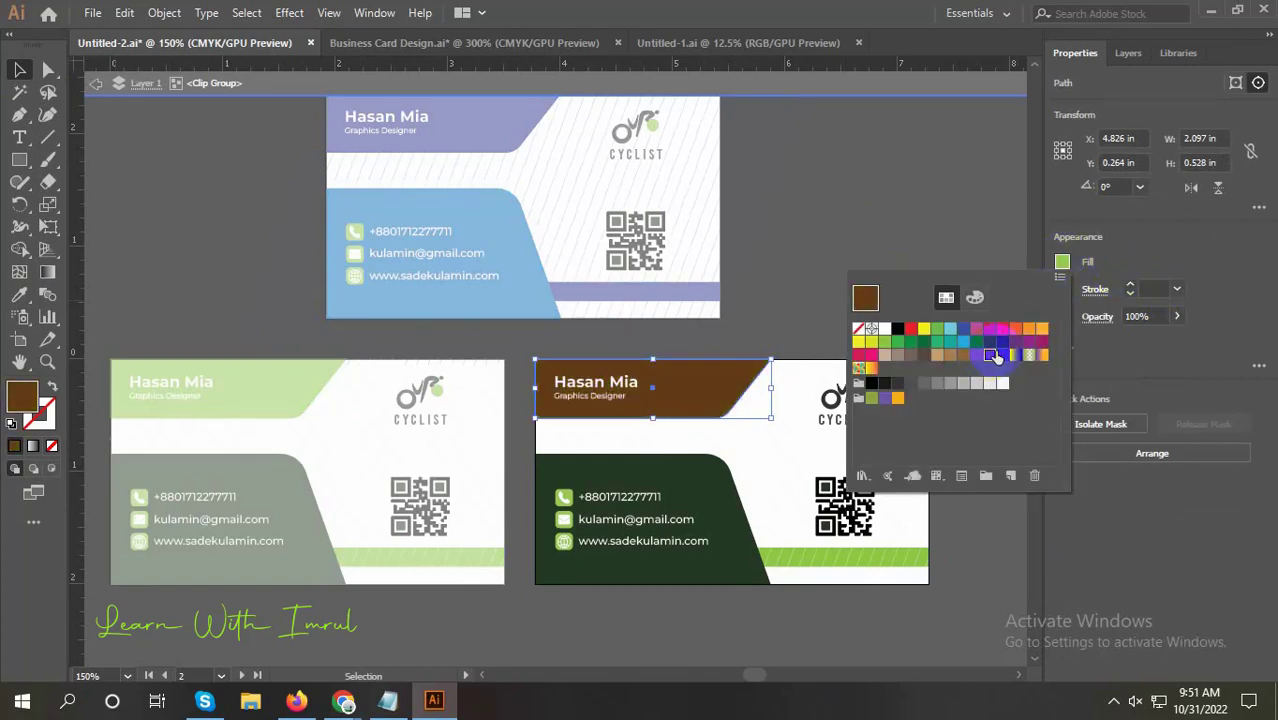
click(1028, 330)
click(1018, 330)
double_click(937, 244)
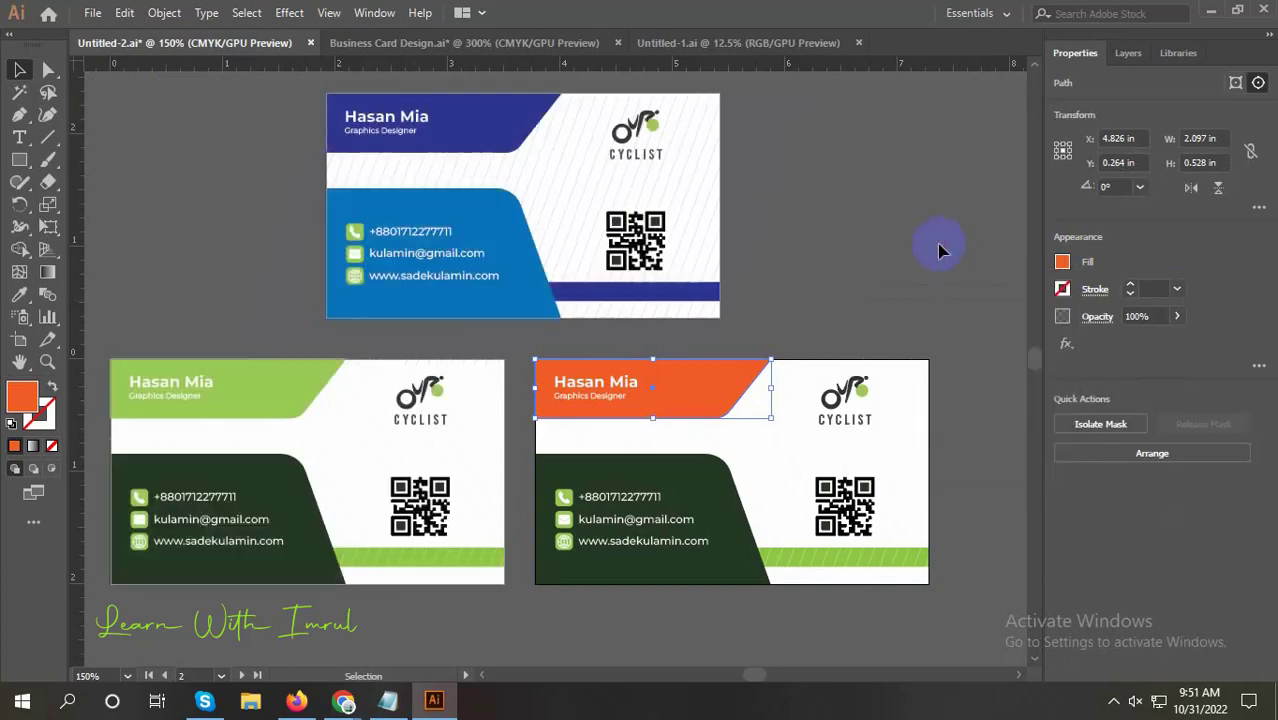
click(937, 244)
Fill the right card's contact shape purple
double_click(727, 510)
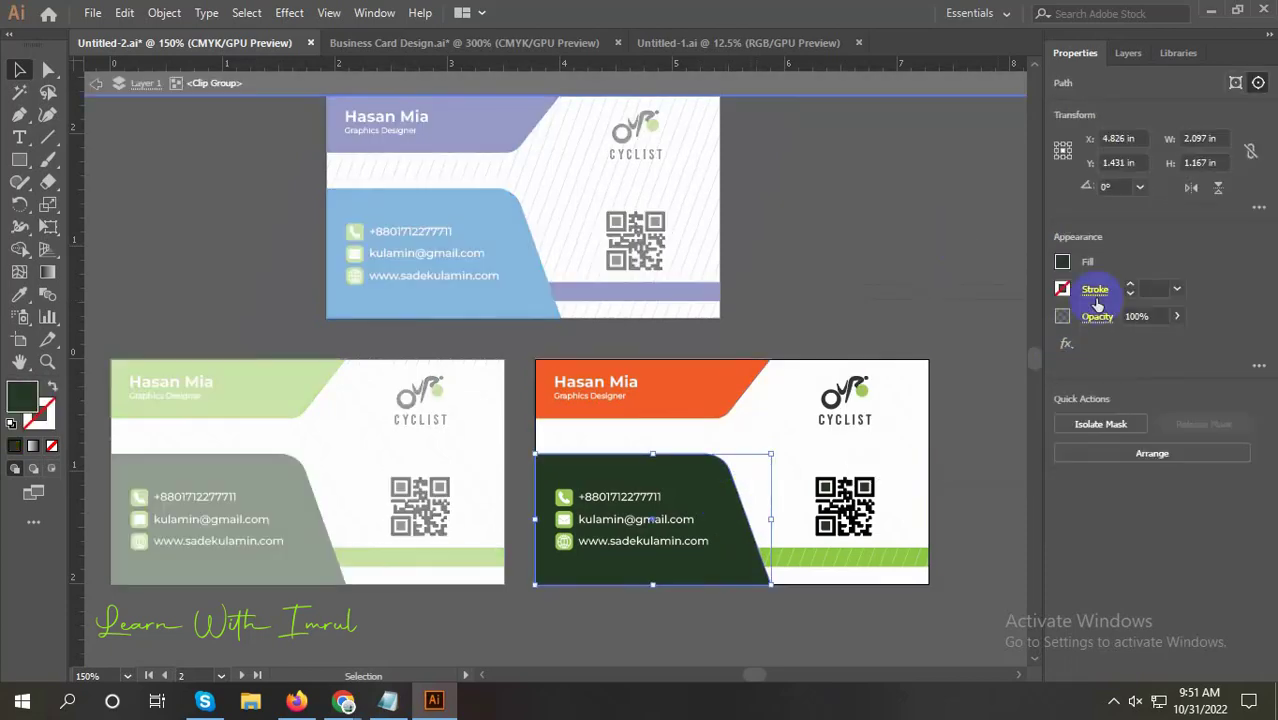
click(1061, 263)
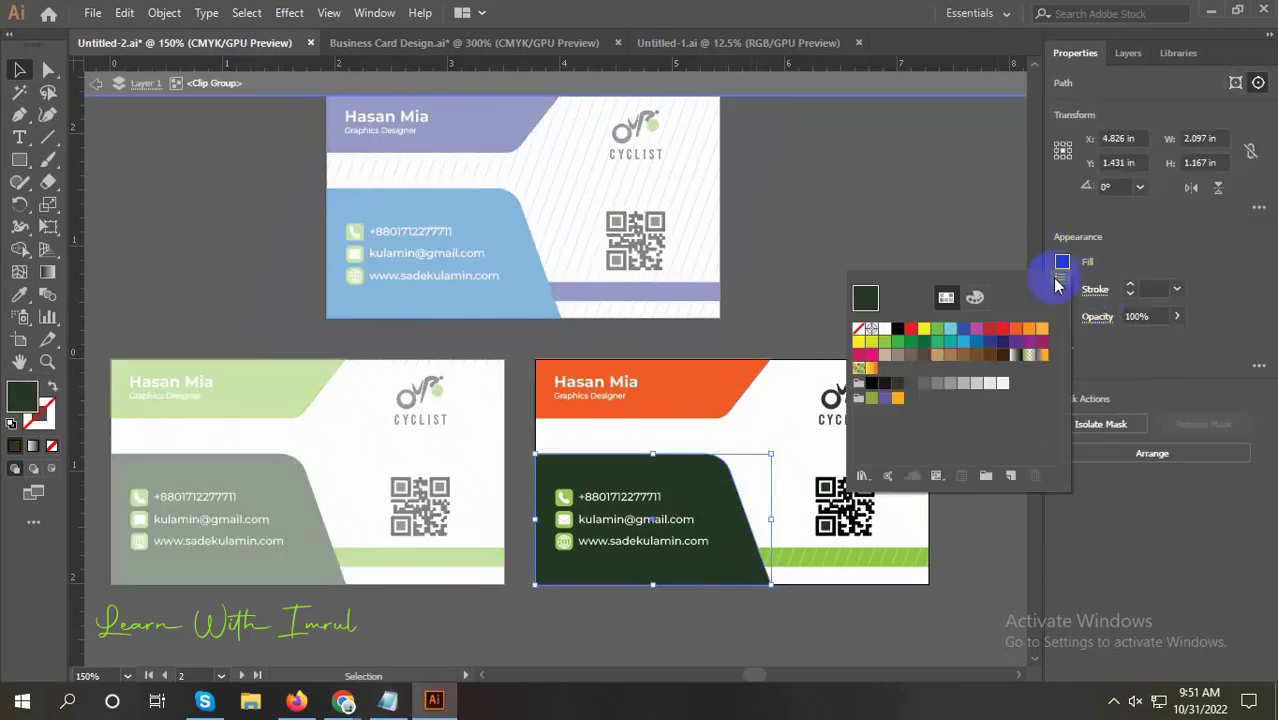
click(1028, 330)
click(986, 328)
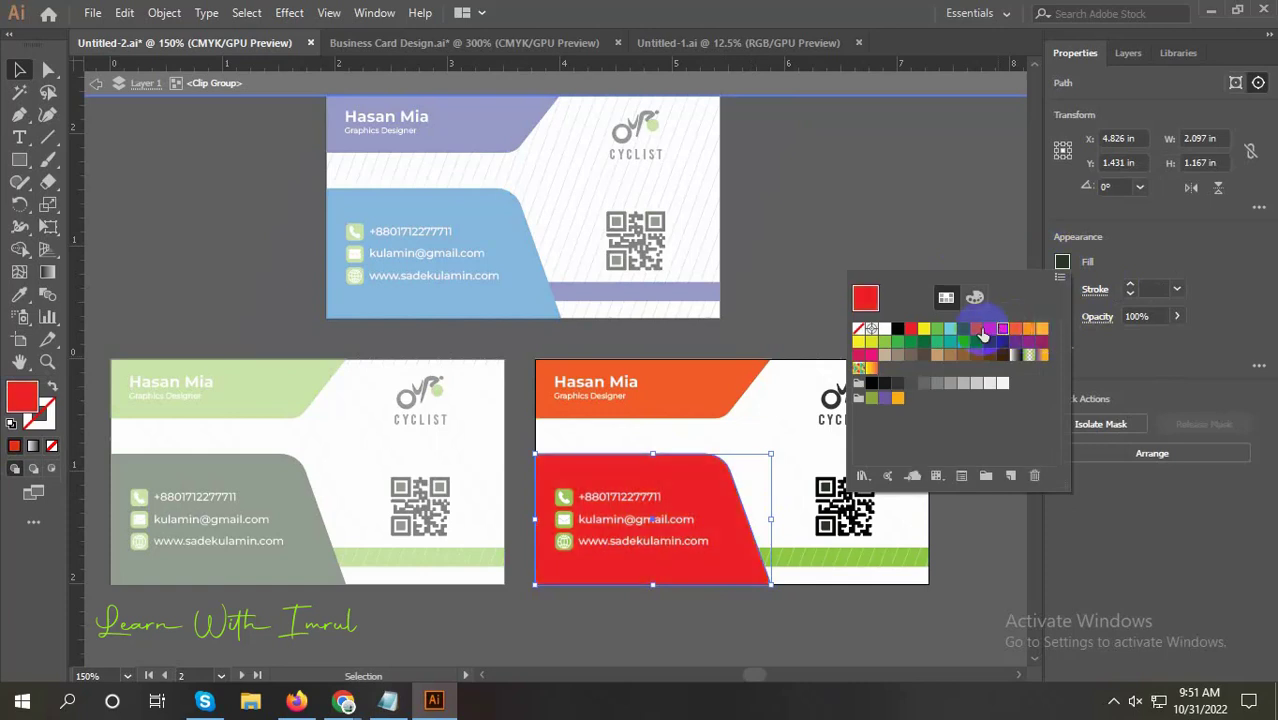
click(1001, 341)
click(1031, 331)
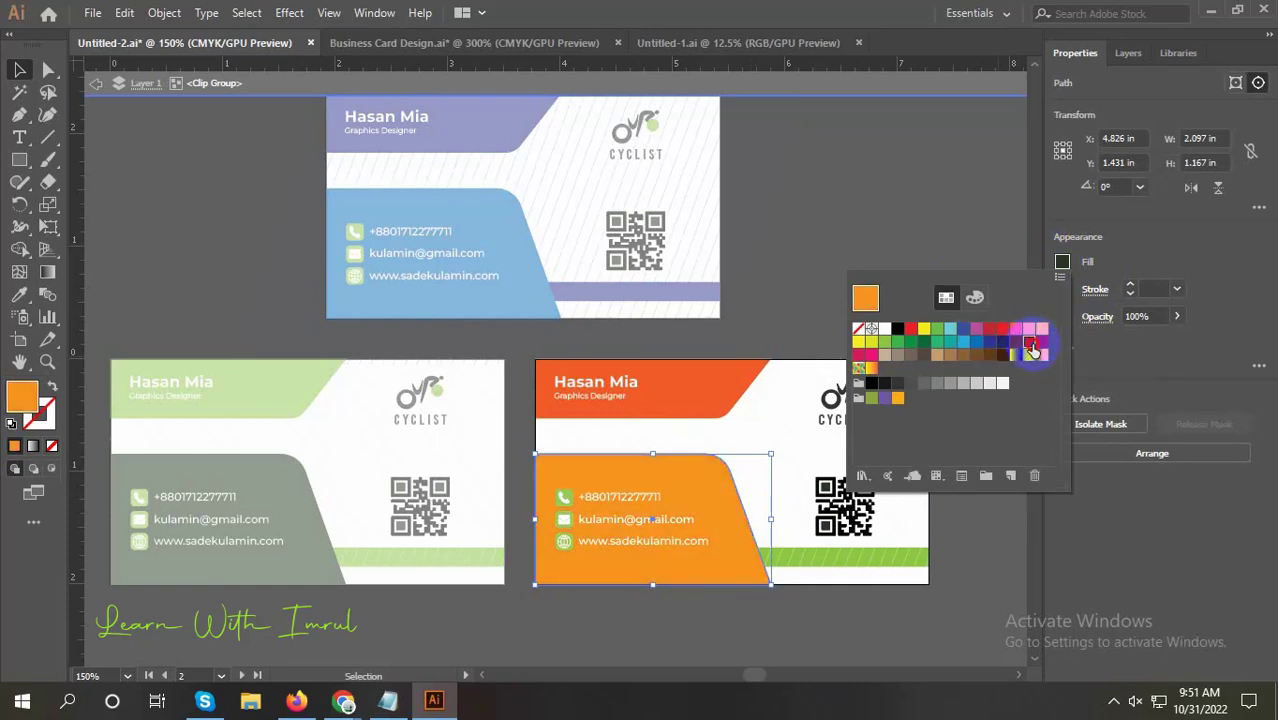
click(1031, 346)
double_click(939, 210)
Eyedropper the orange header colour onto the right card's bottom stripe
scroll(902, 348, right, 2)
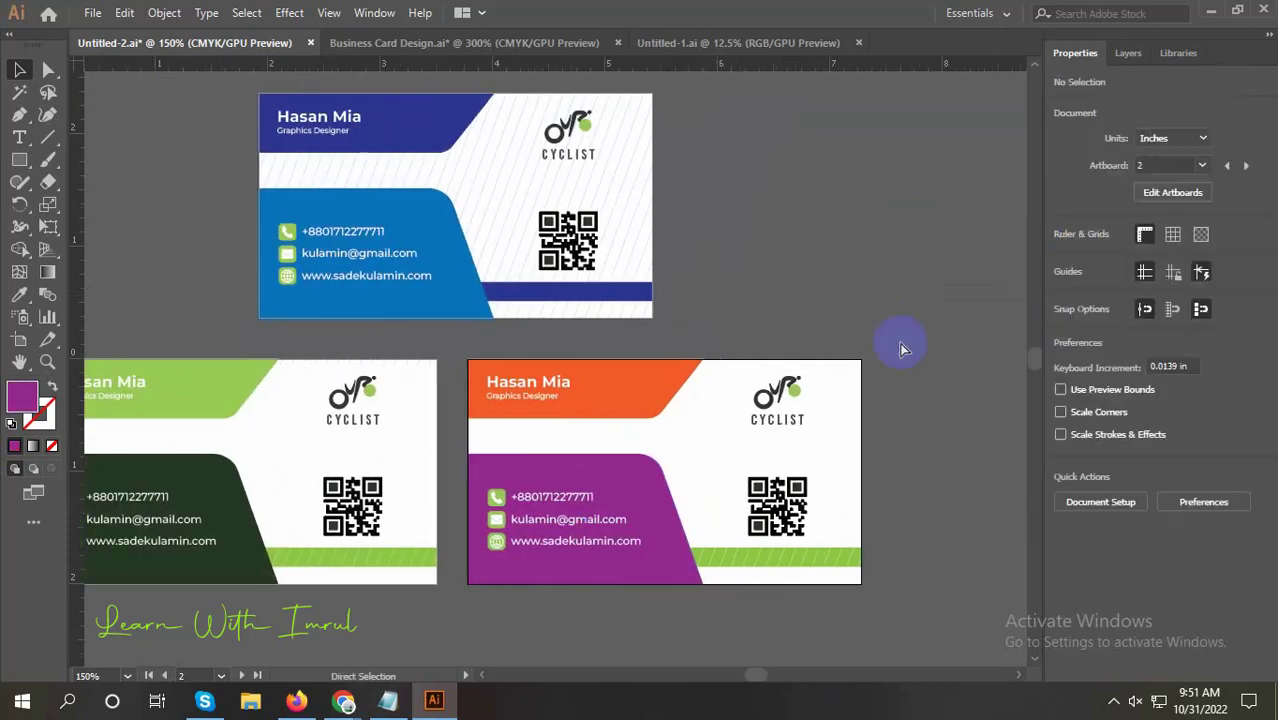
scroll(900, 348, down, 1)
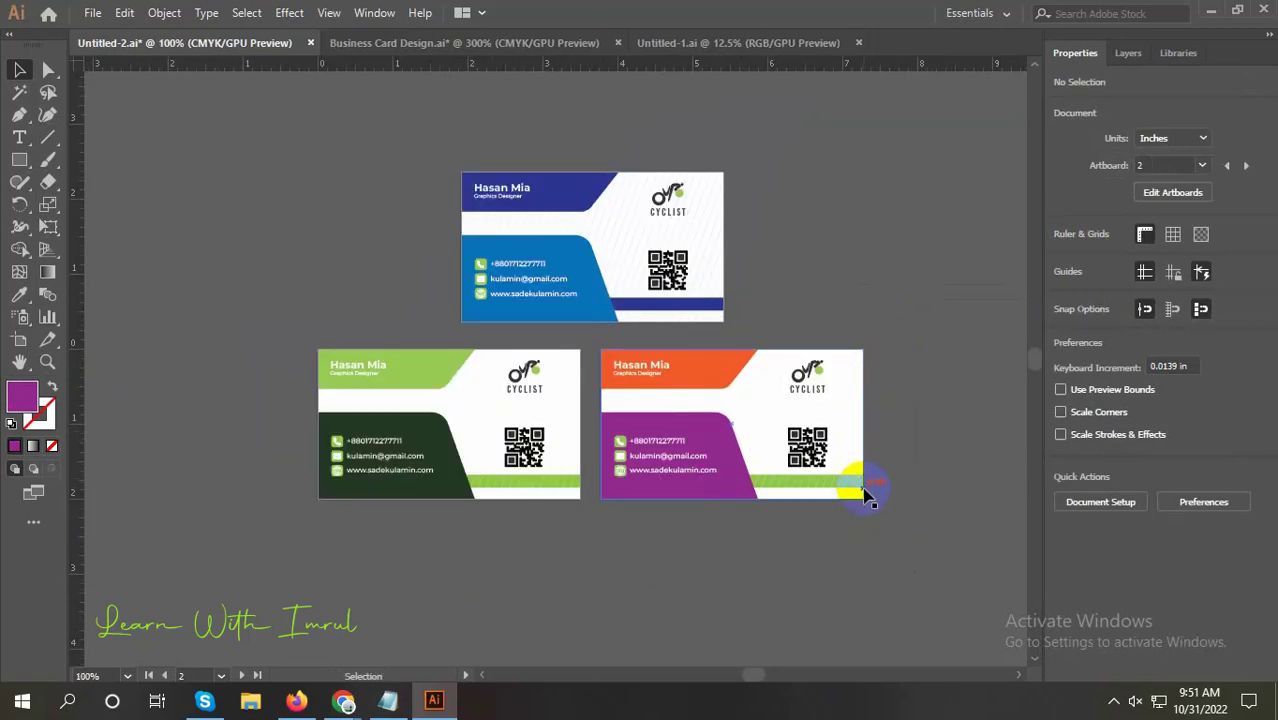
double_click(862, 488)
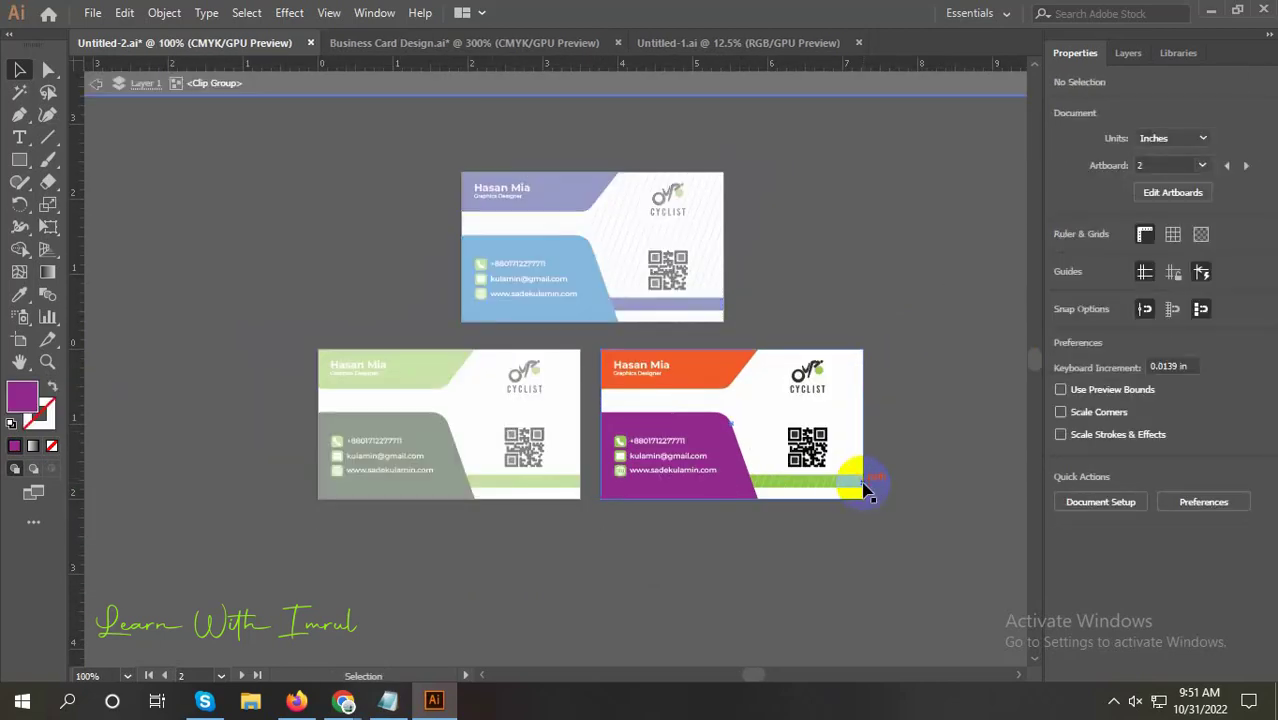
click(19, 294)
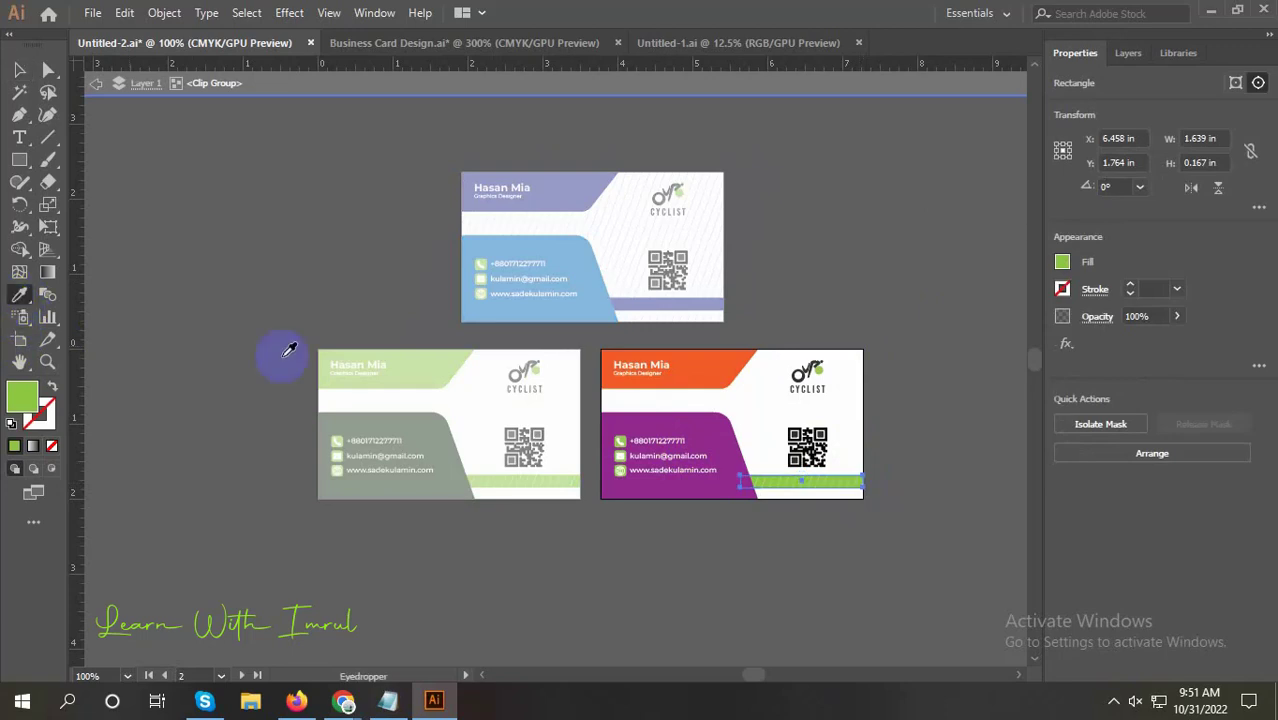
click(722, 357)
click(19, 69)
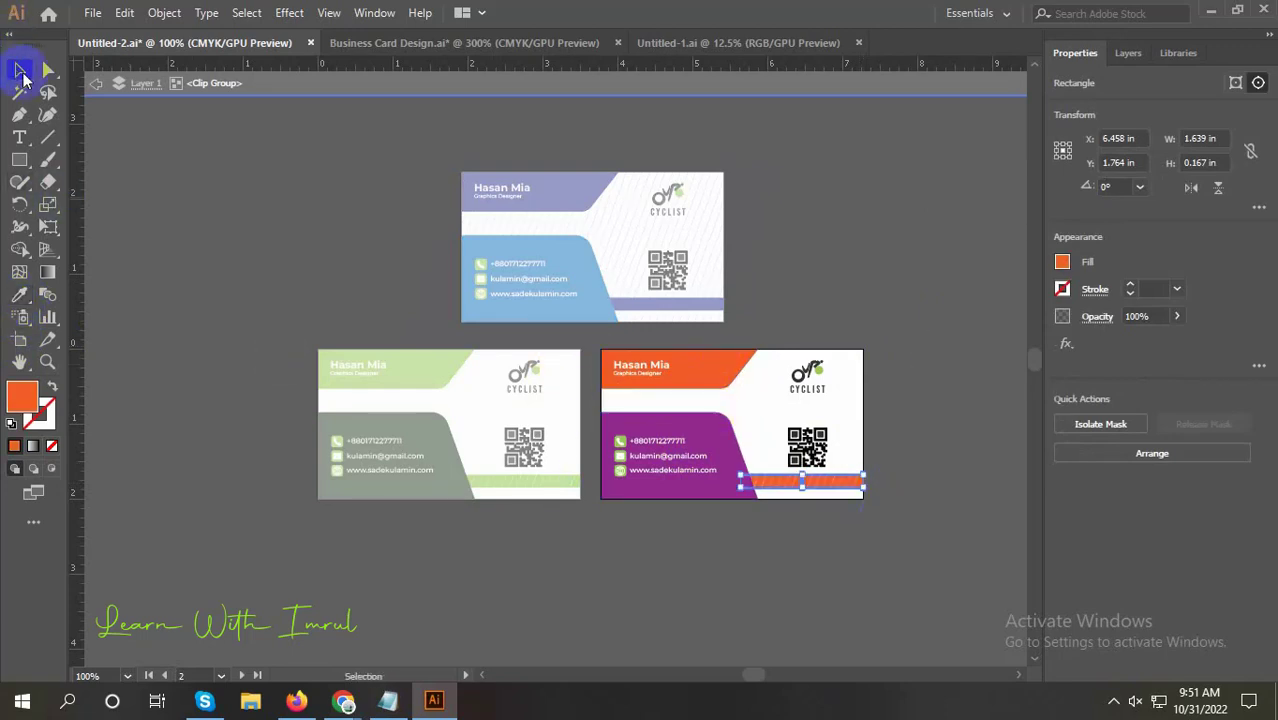
click(350, 205)
double_click(350, 205)
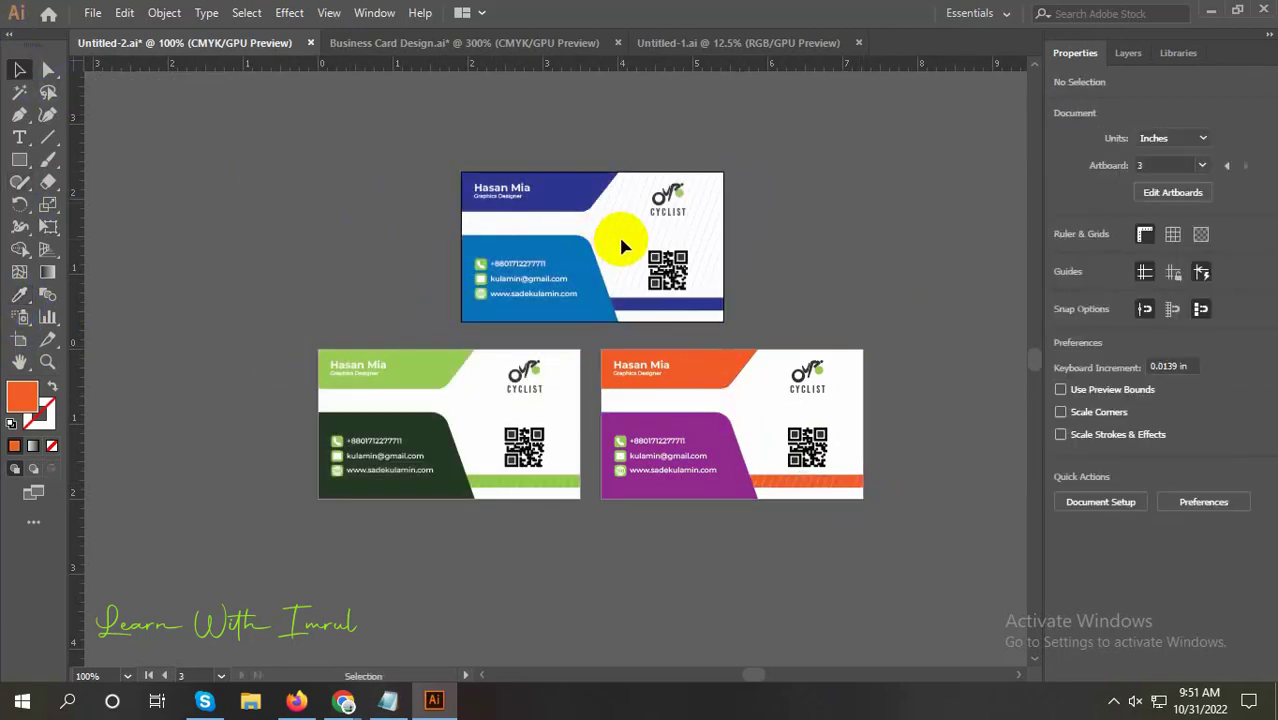
Check the top card's header and hatch blend, then select the orange and purple card
click(595, 182)
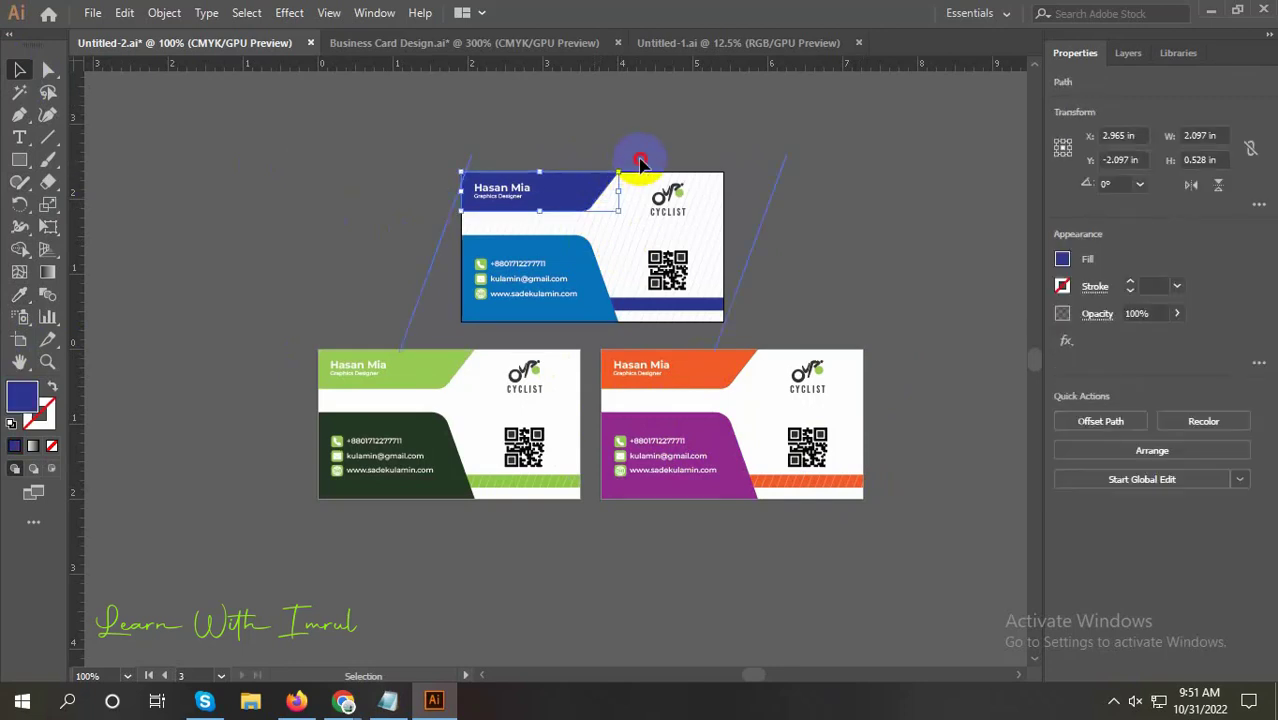
click(632, 158)
click(418, 154)
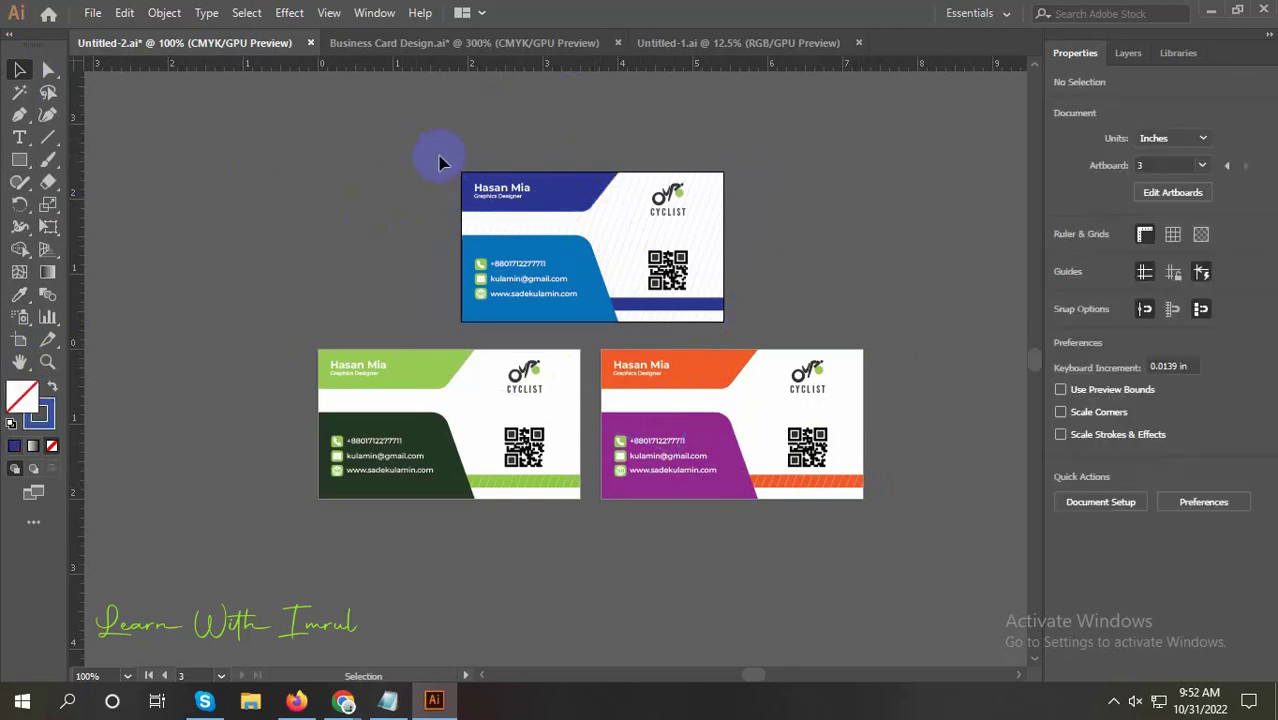
click(708, 386)
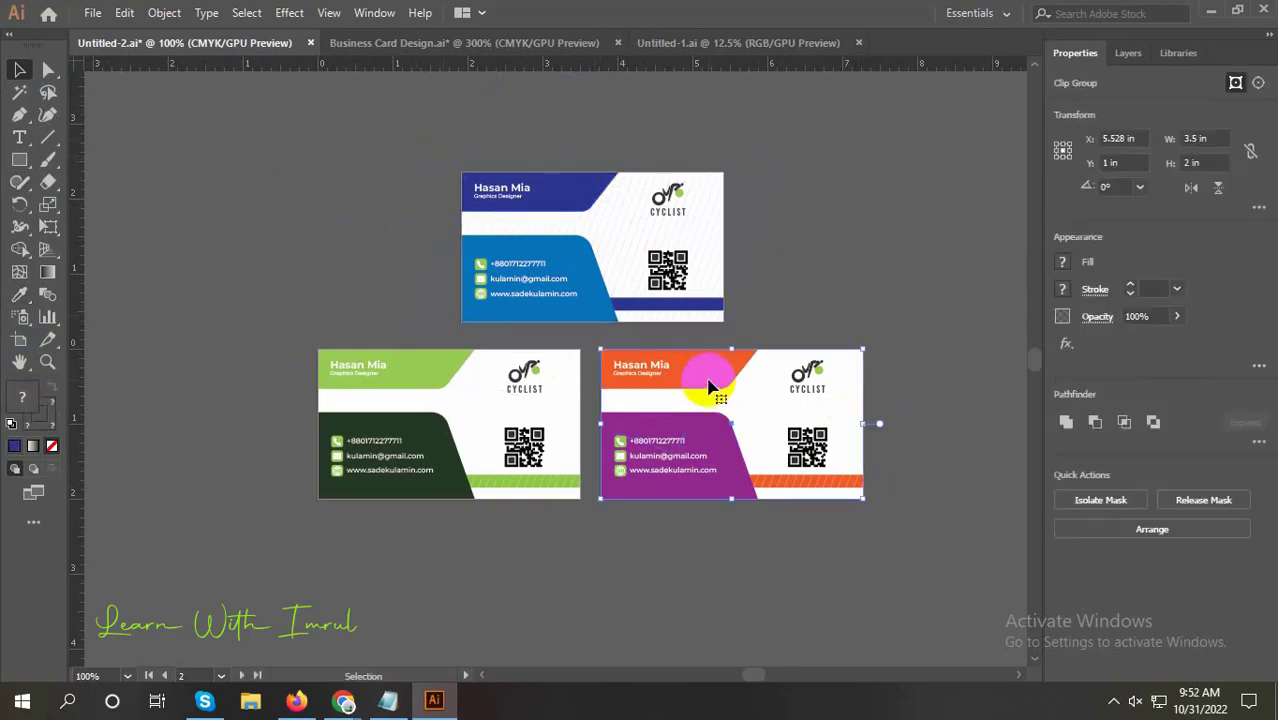
Preview the orange/purple, green and blue cards in Save for Web, cancelling each preview
key(ctrl+alt+shift+s)
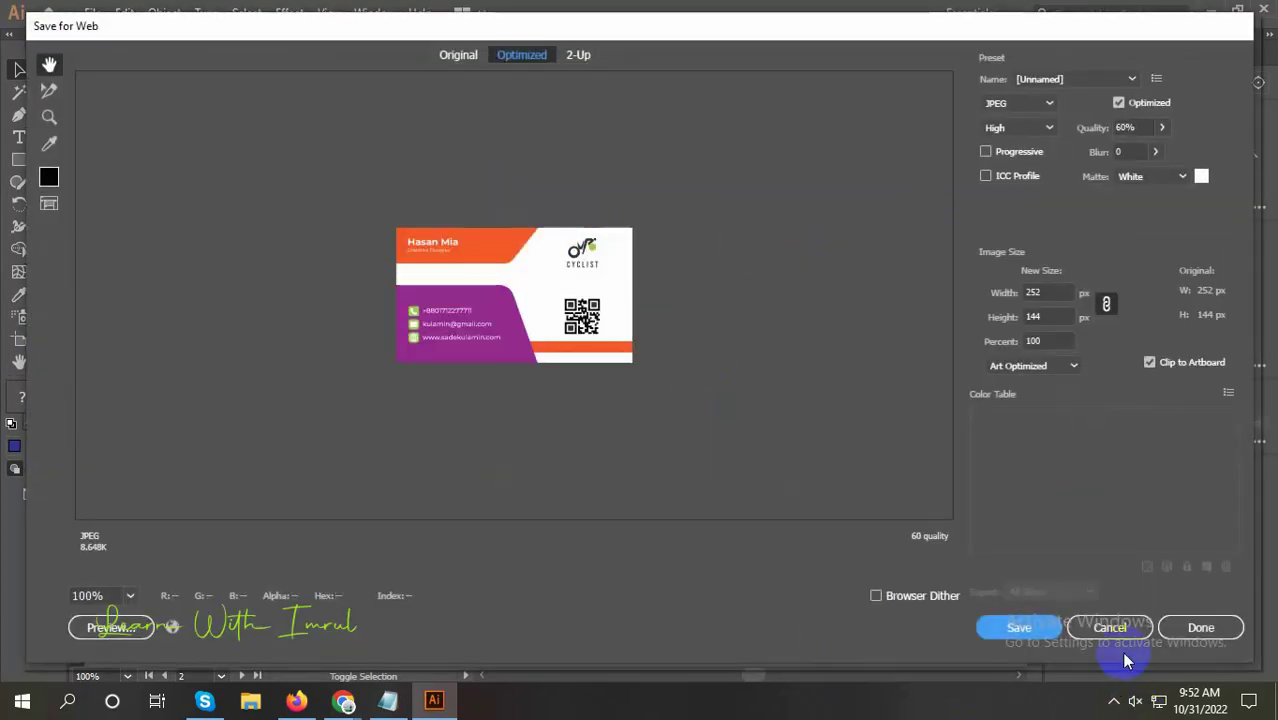
click(1112, 626)
drag(390, 366, 490, 380)
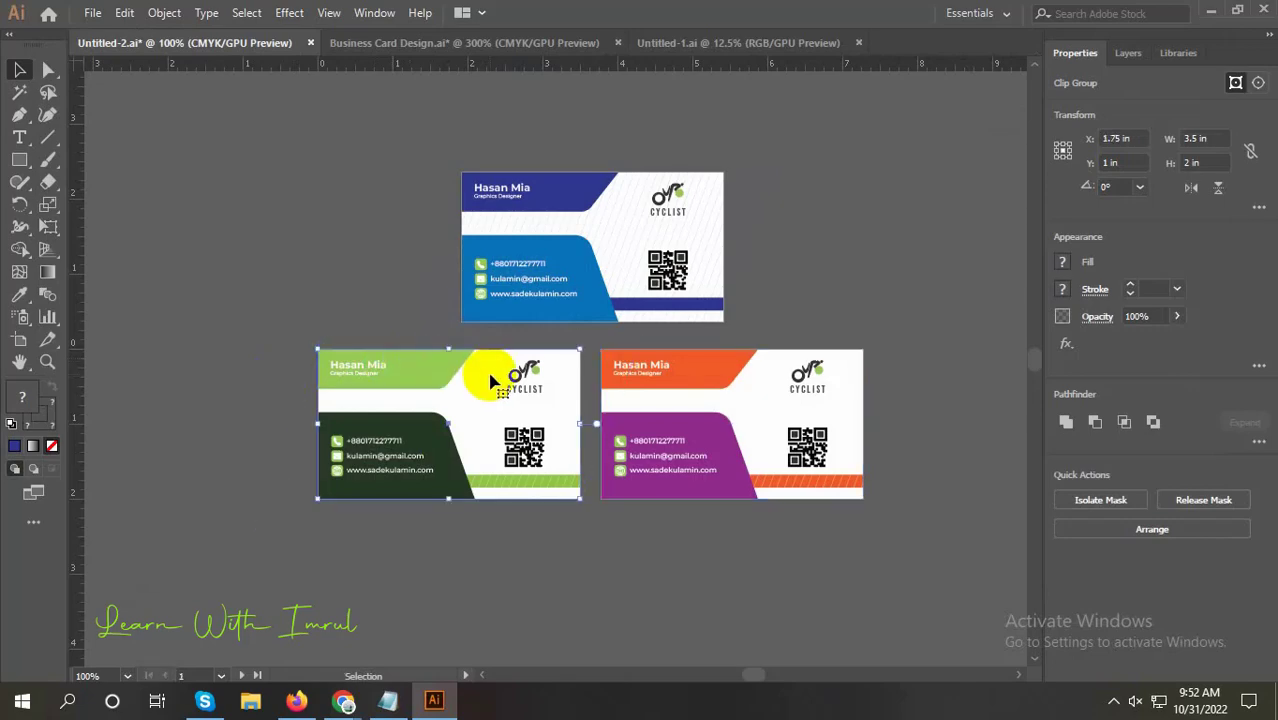
key(ctrl+alt+shift+s)
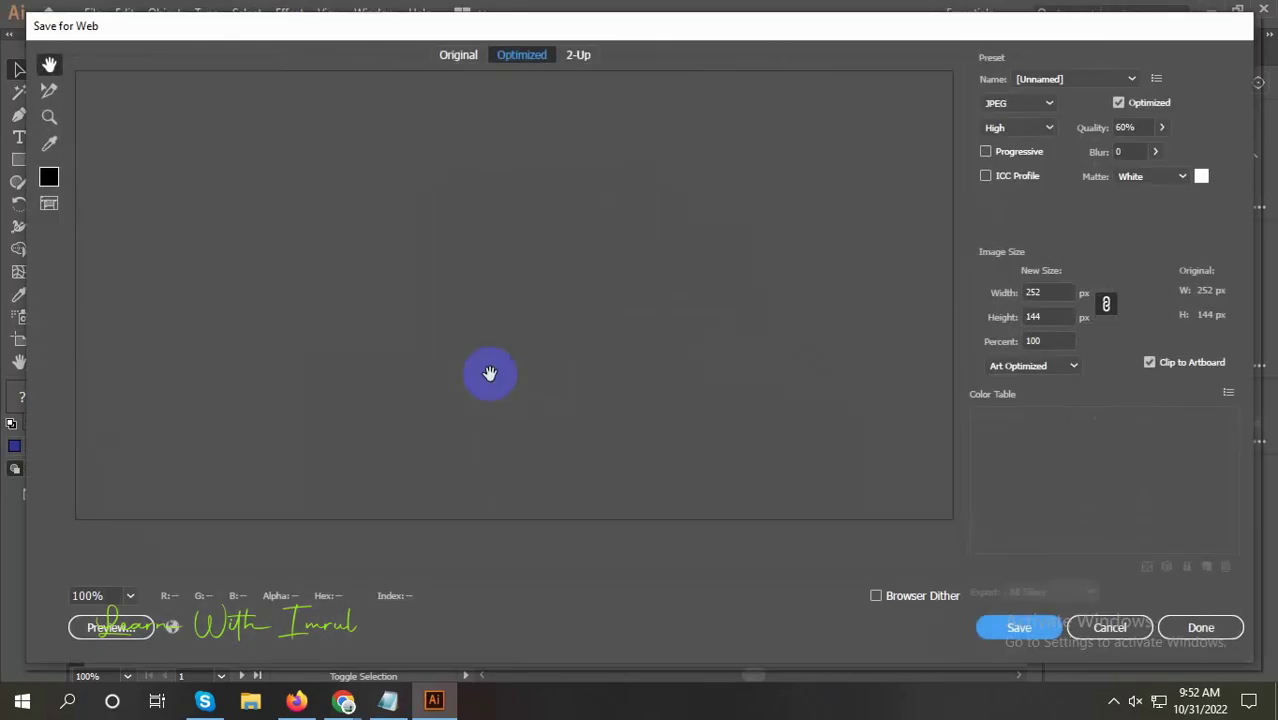
click(1110, 626)
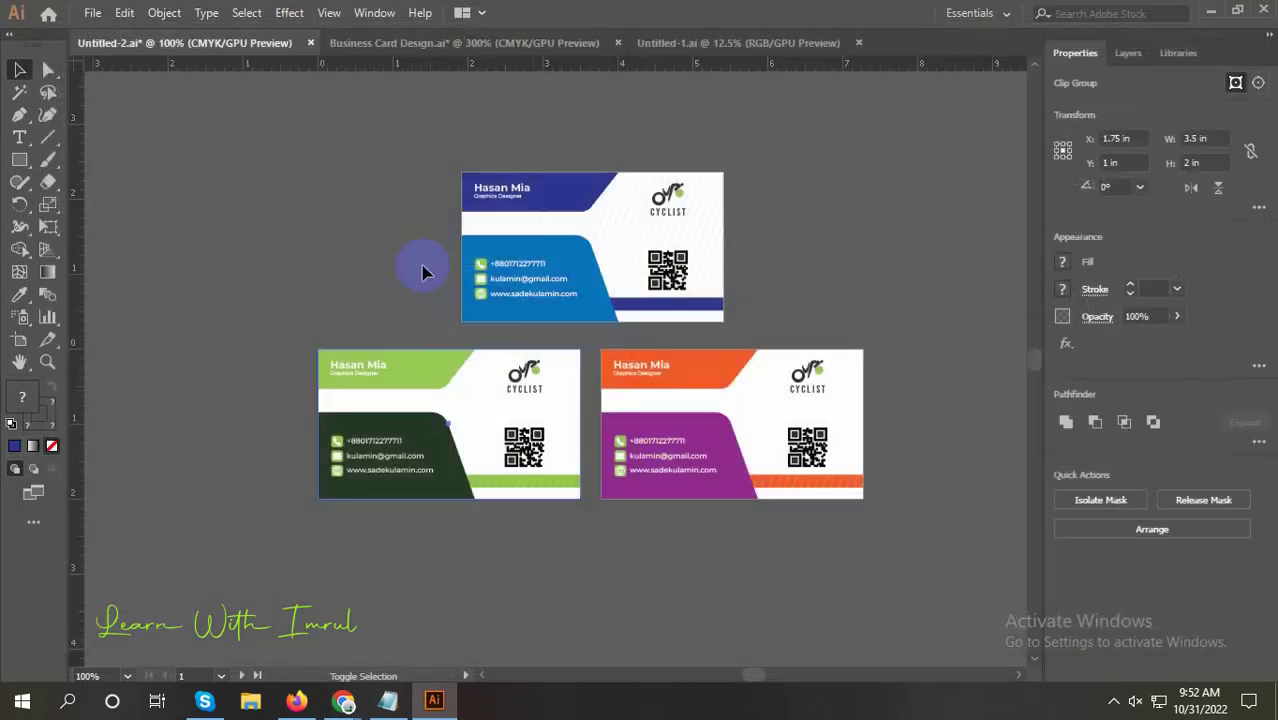
click(466, 224)
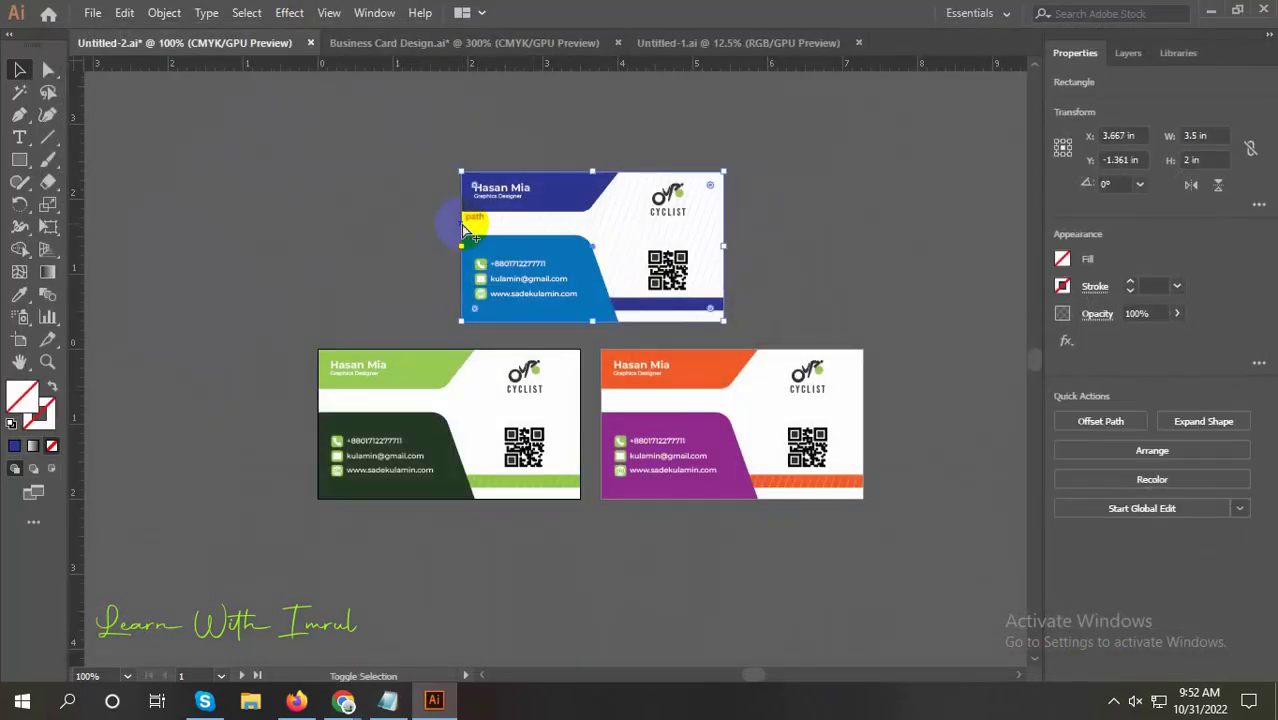
key(ctrl+alt+shift+s)
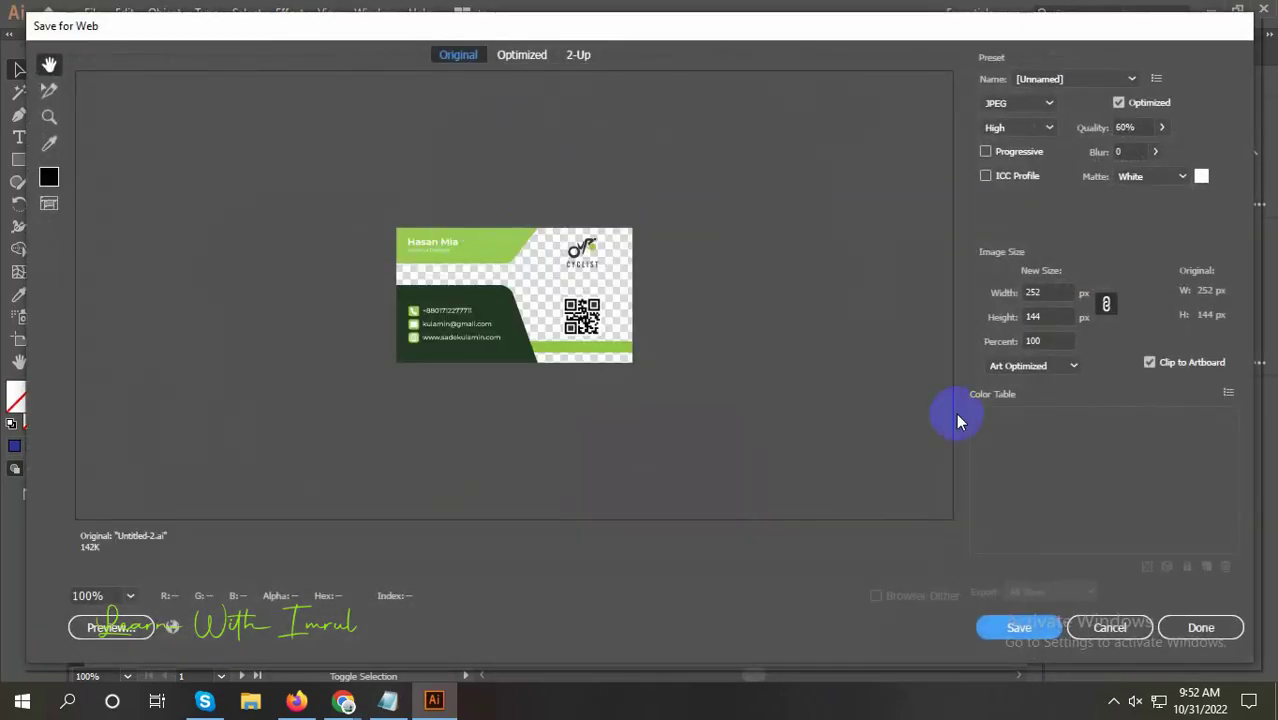
click(1110, 627)
click(735, 255)
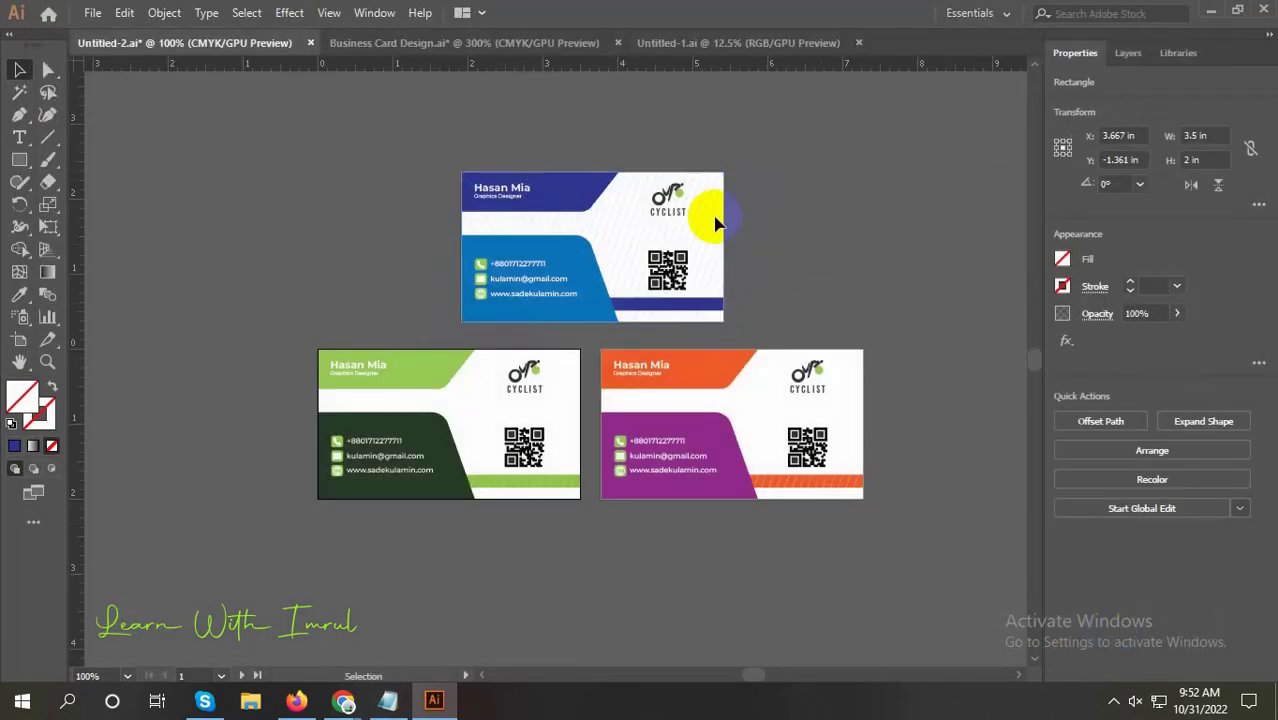
Inspect the top blue card's artwork by selecting and deselecting it
click(693, 200)
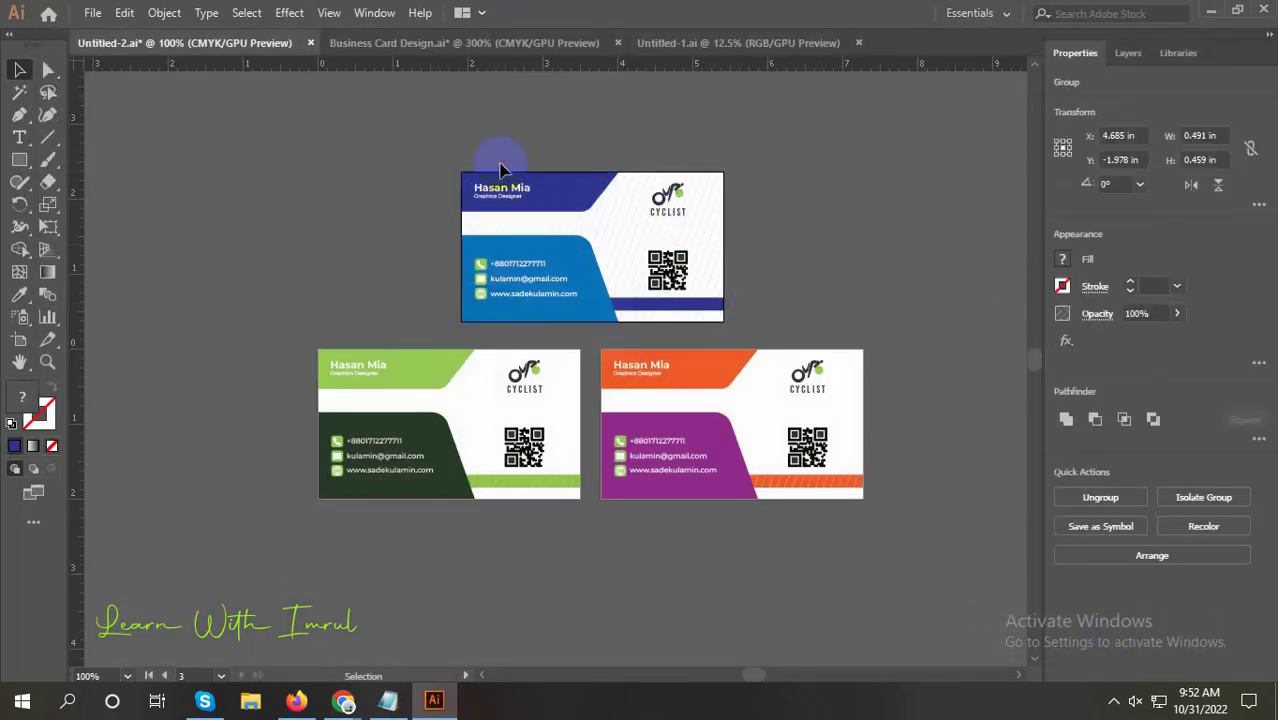
click(499, 157)
click(737, 290)
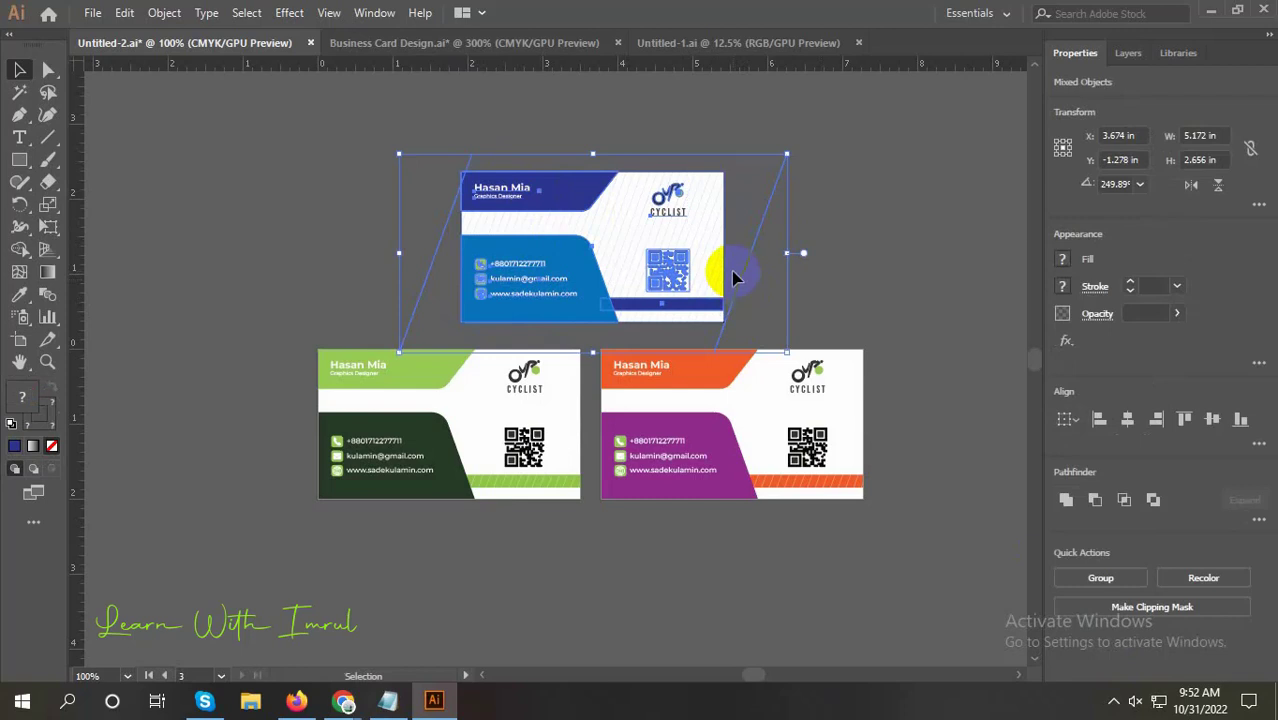
click(867, 249)
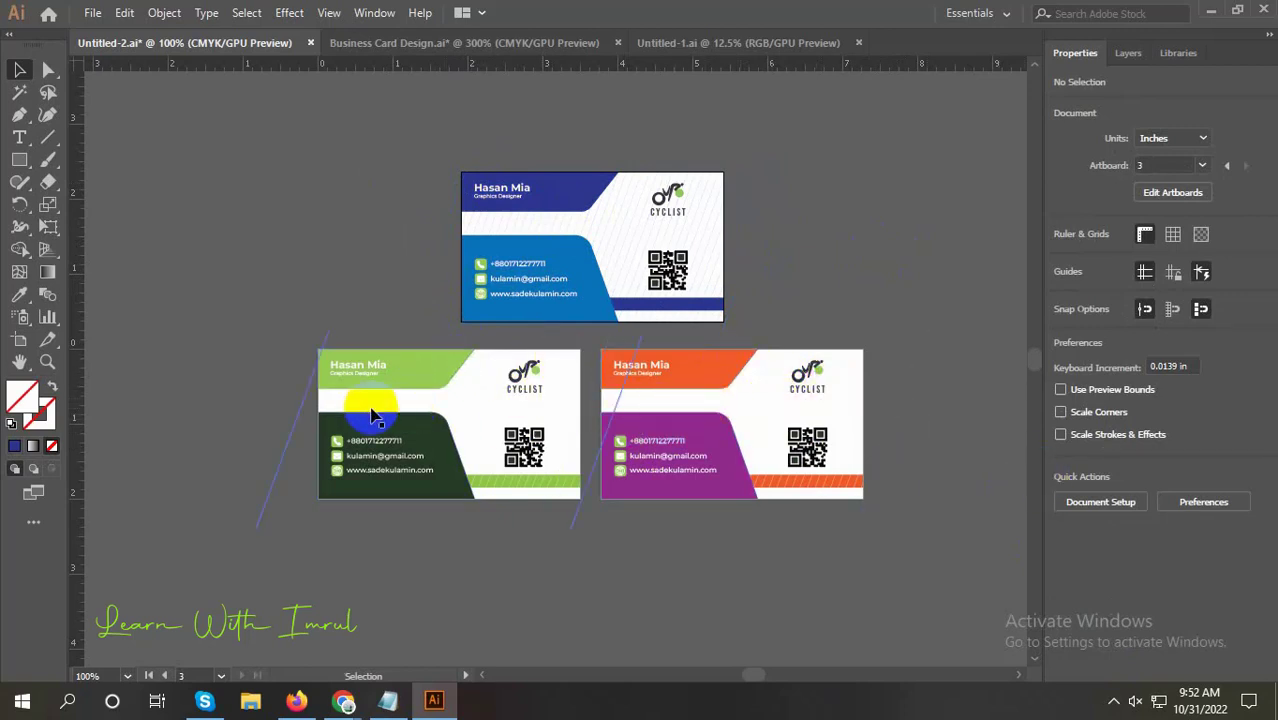
click(713, 214)
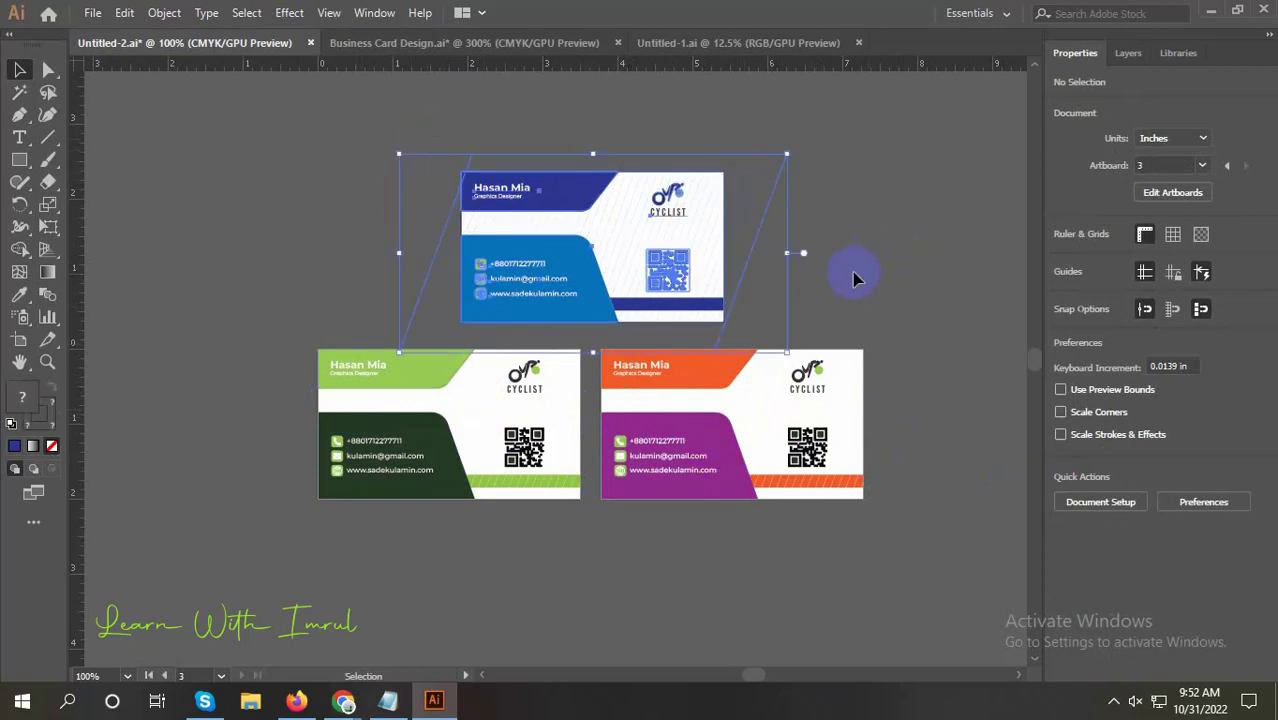
click(900, 255)
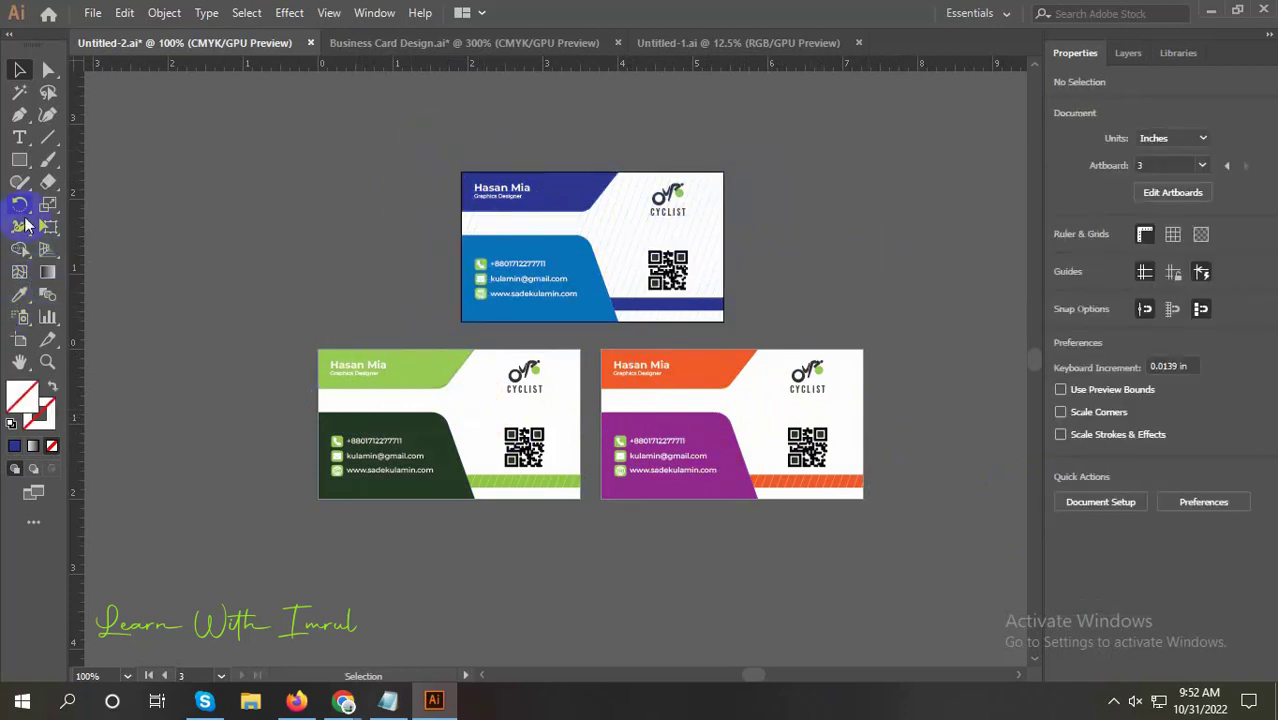
Draw a rectangle exactly covering the top card, redrawing it after an undo
click(20, 161)
drag(459, 166, 732, 310)
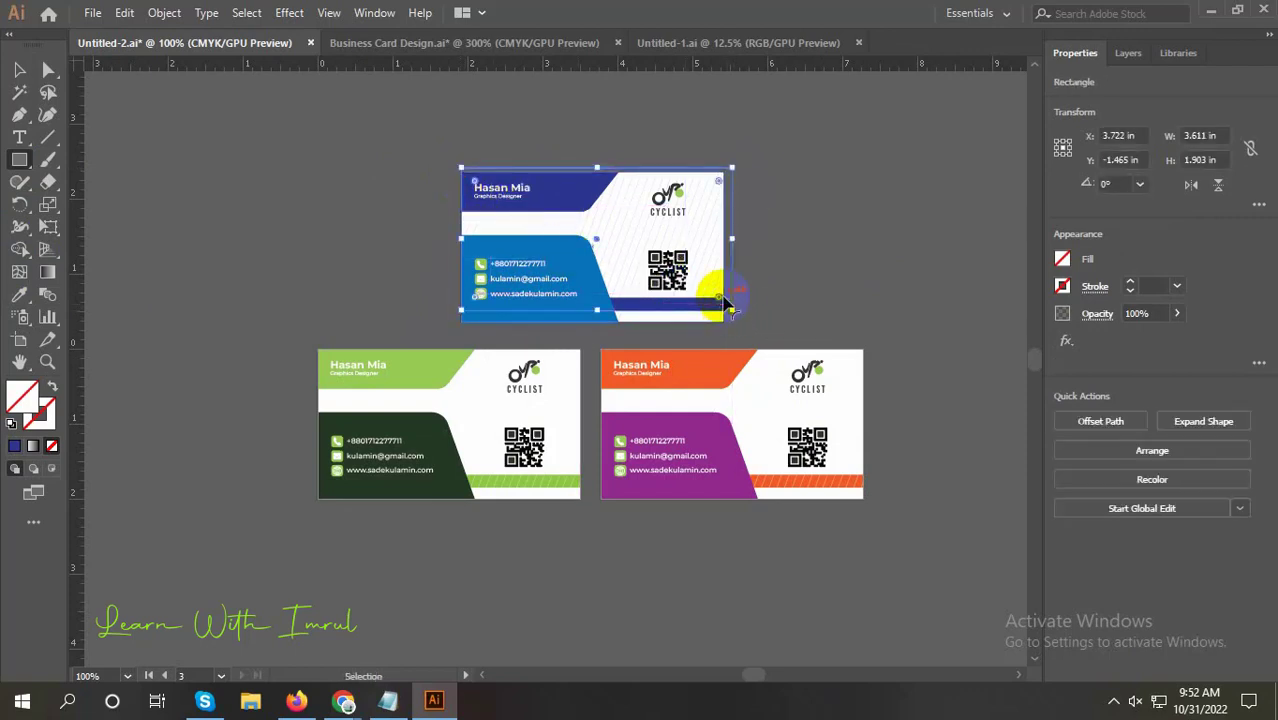
key(ctrl+z)
drag(724, 295, 726, 297)
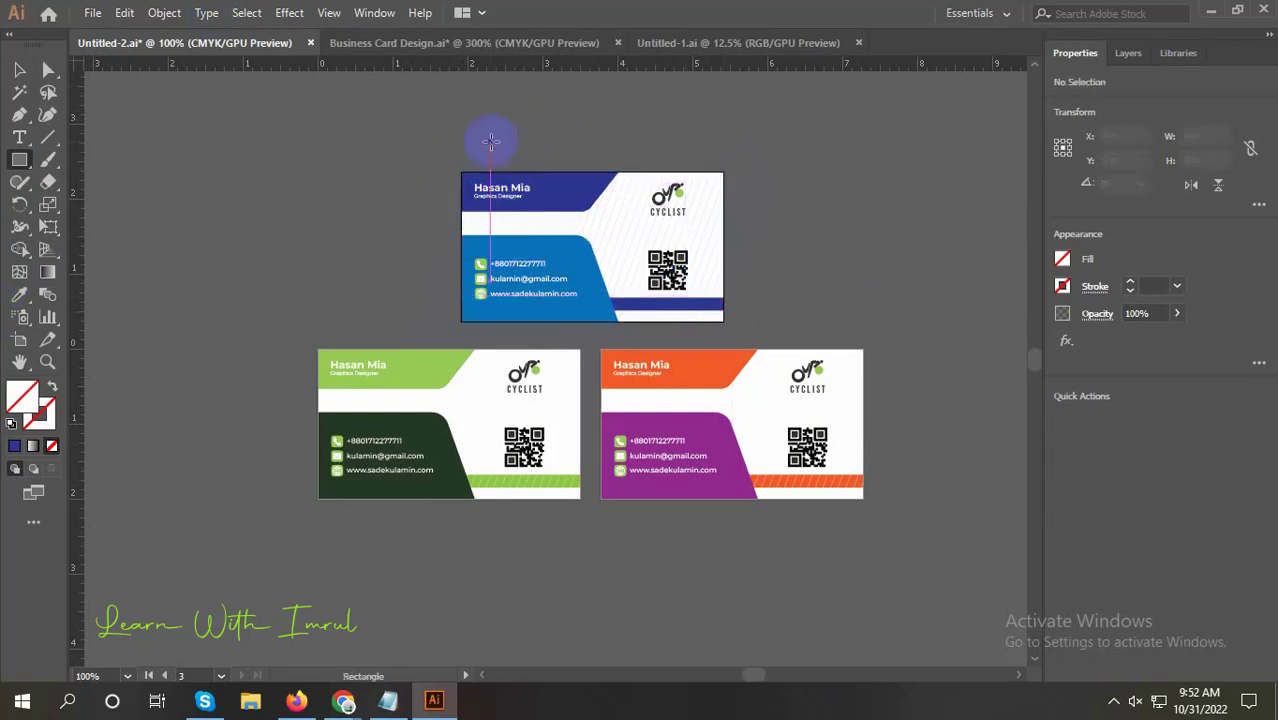
drag(459, 168, 716, 319)
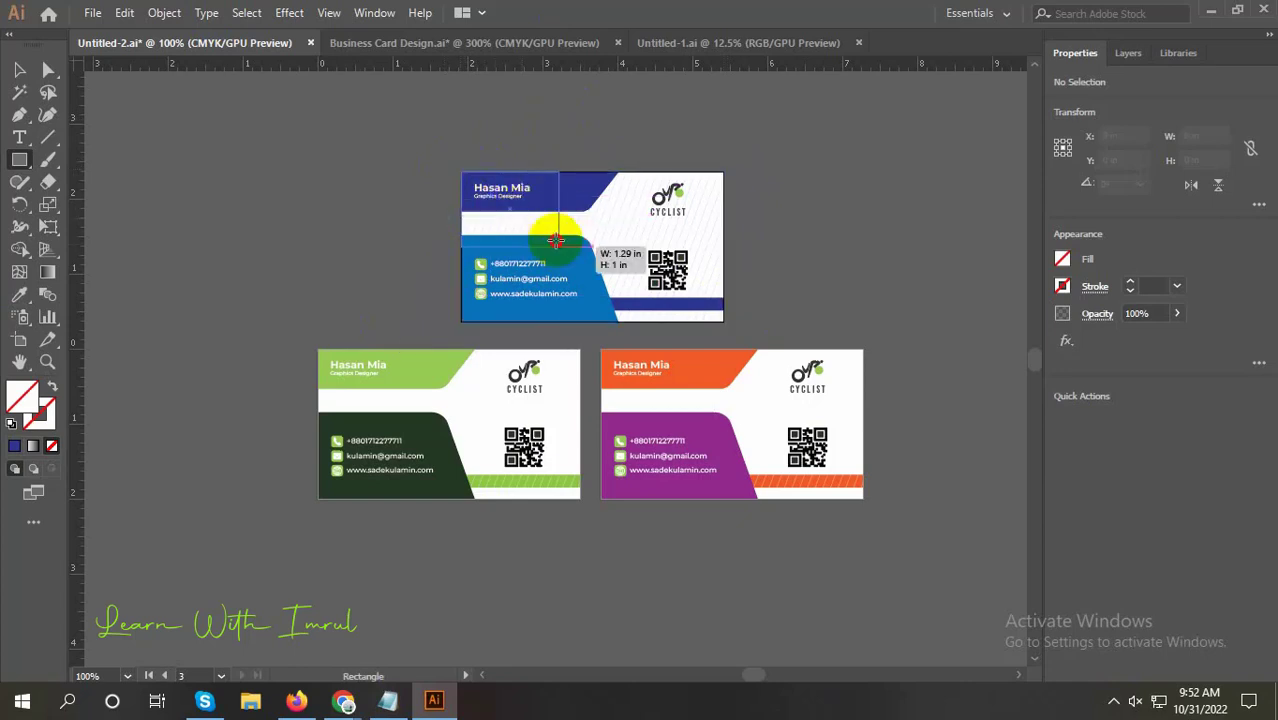
drag(728, 321, 726, 321)
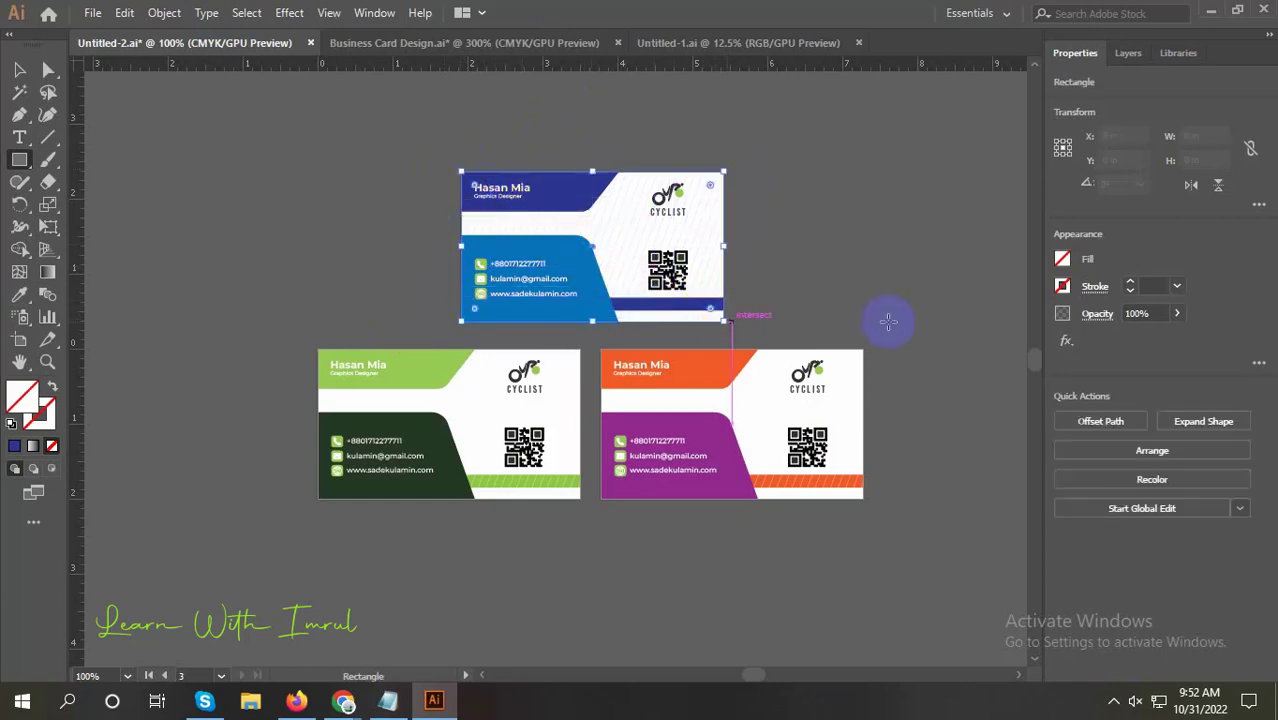
Fill the new 3.5 × 2 in rectangle purple
click(1062, 259)
click(975, 325)
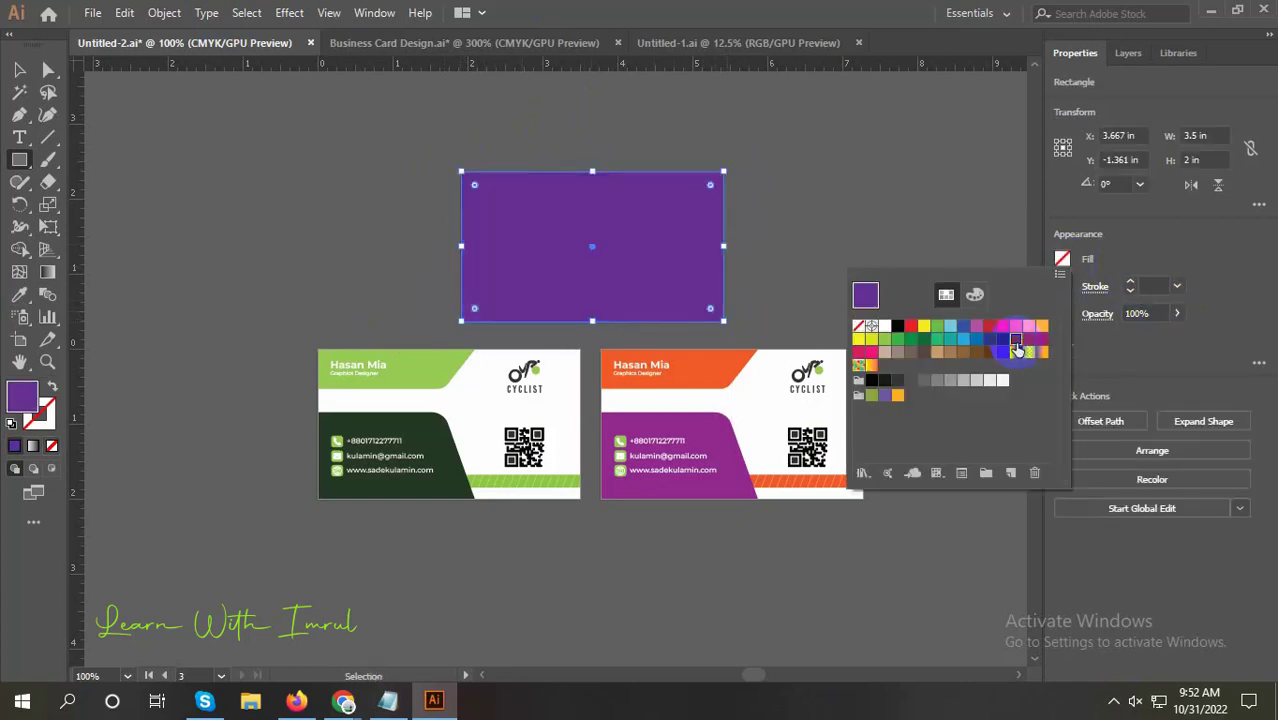
click(875, 171)
click(700, 384)
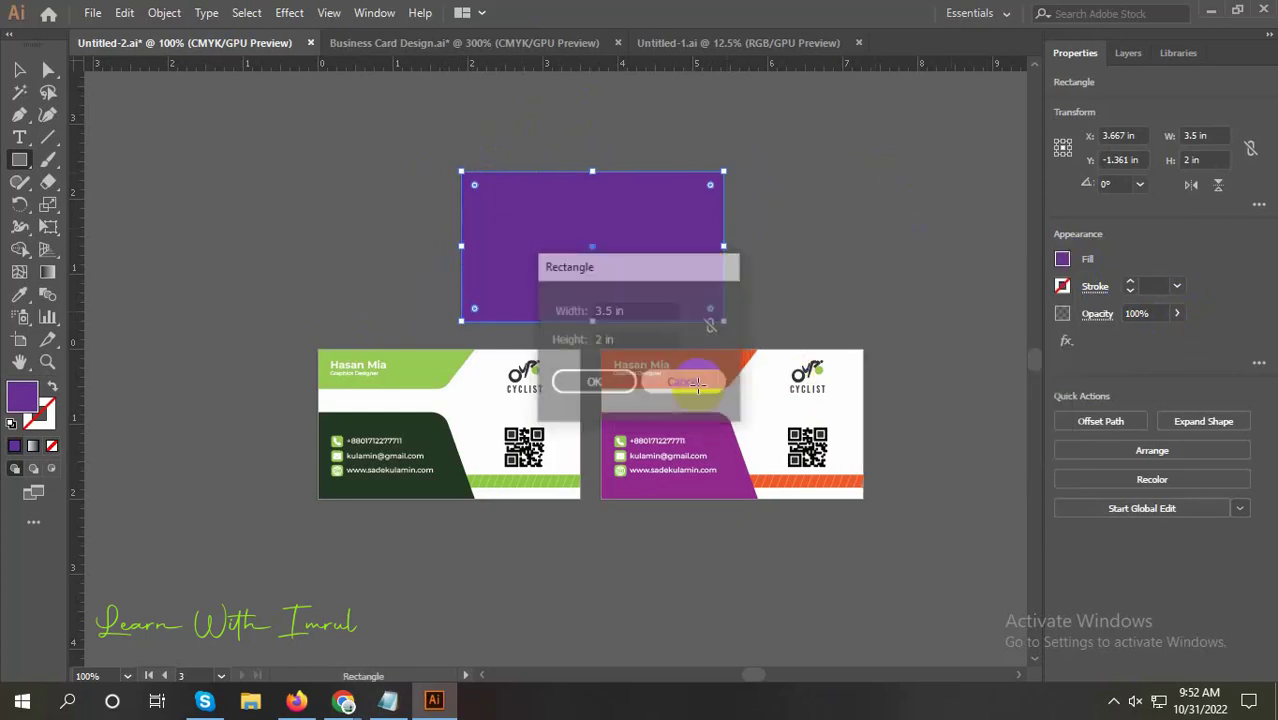
click(19, 70)
click(341, 176)
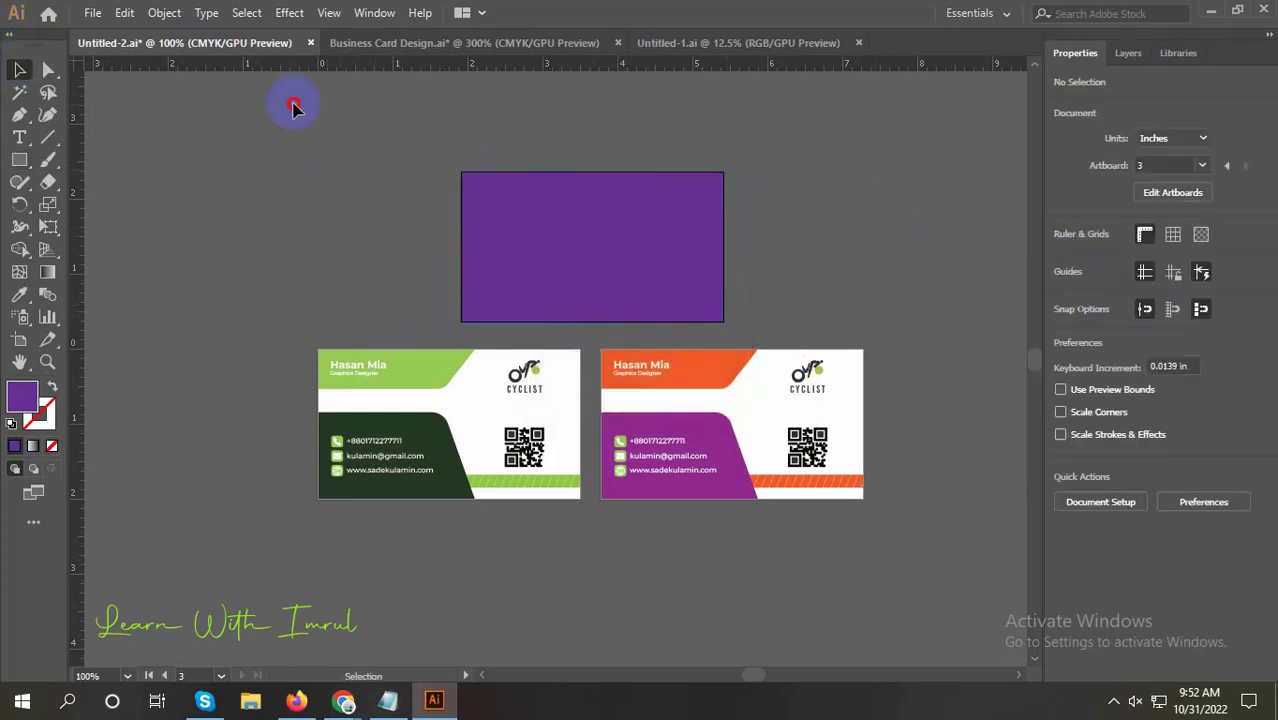
Clip the blue card artwork inside the purple rectangle with Make Clipping Mask
drag(294, 106, 790, 312)
right_click(745, 272)
click(833, 416)
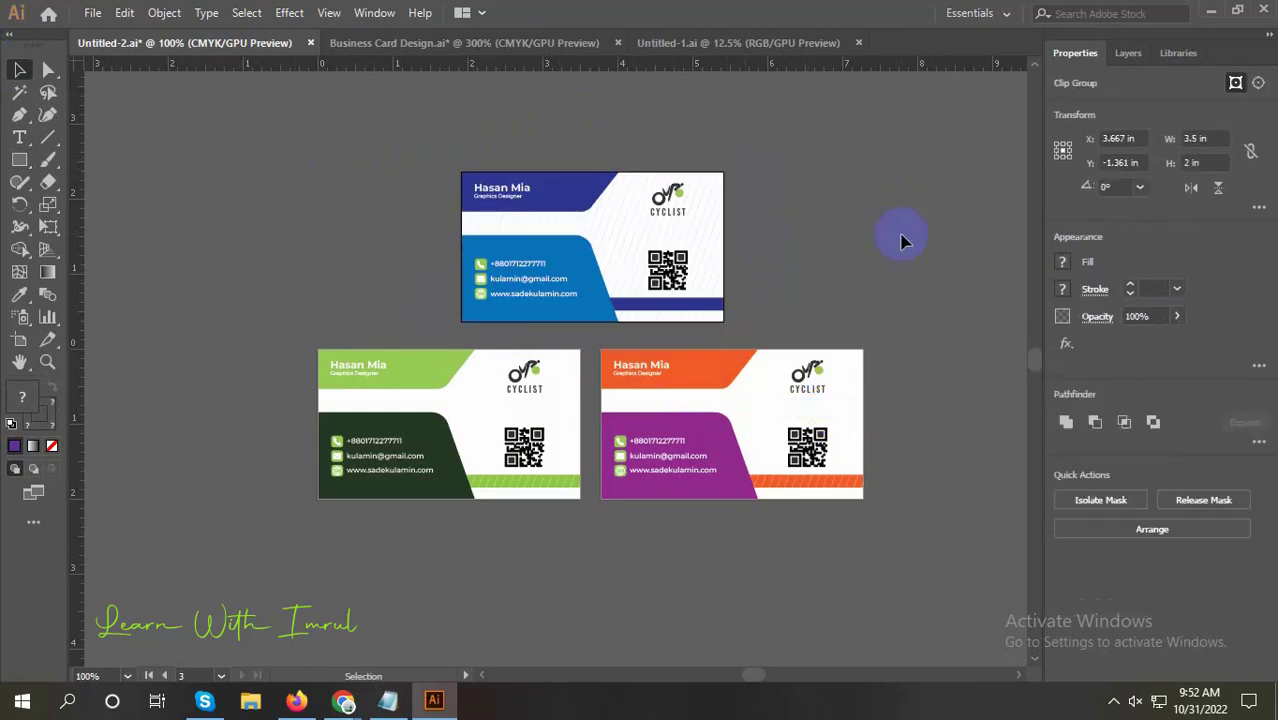
click(898, 238)
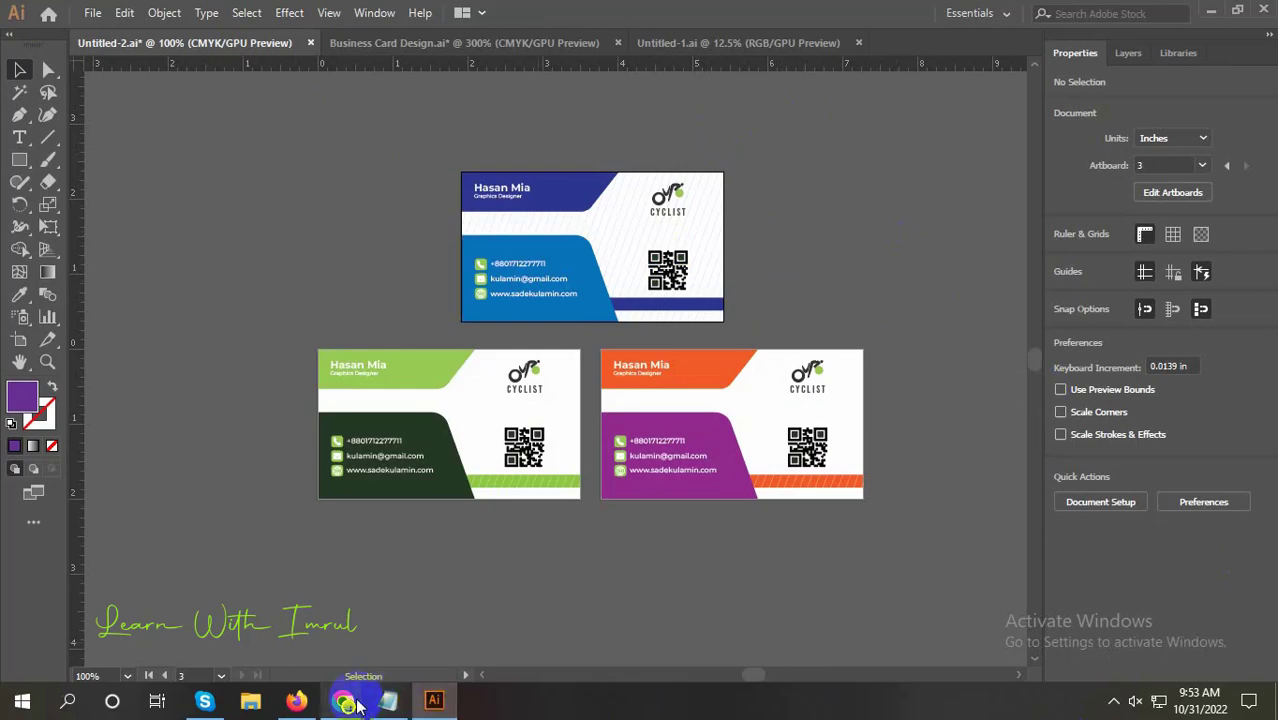
mouse_move(343, 701)
click(297, 651)
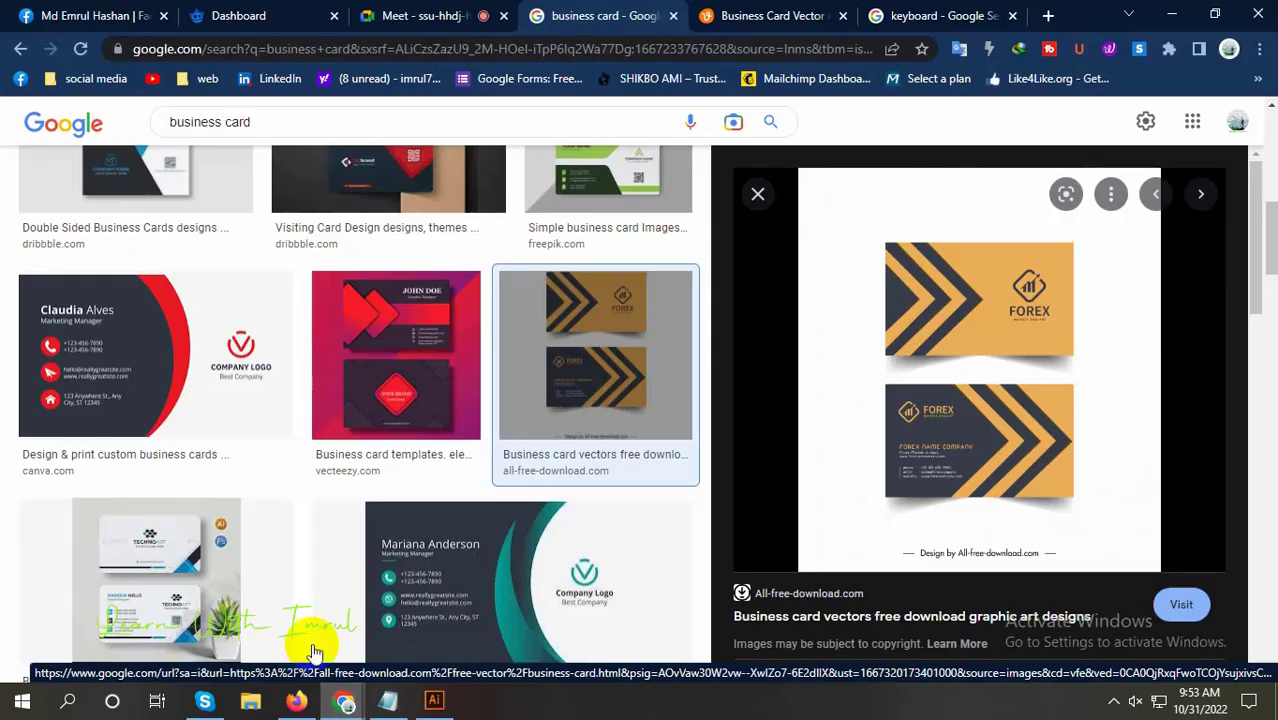
click(397, 10)
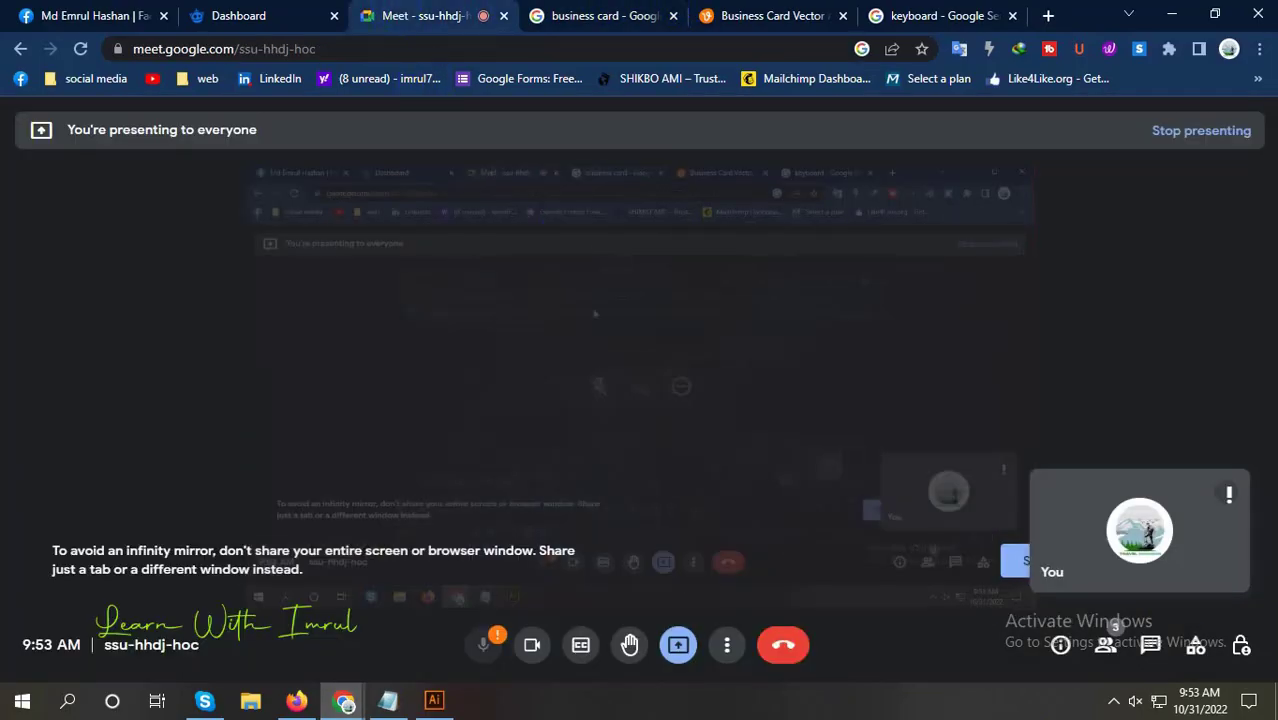
click(800, 14)
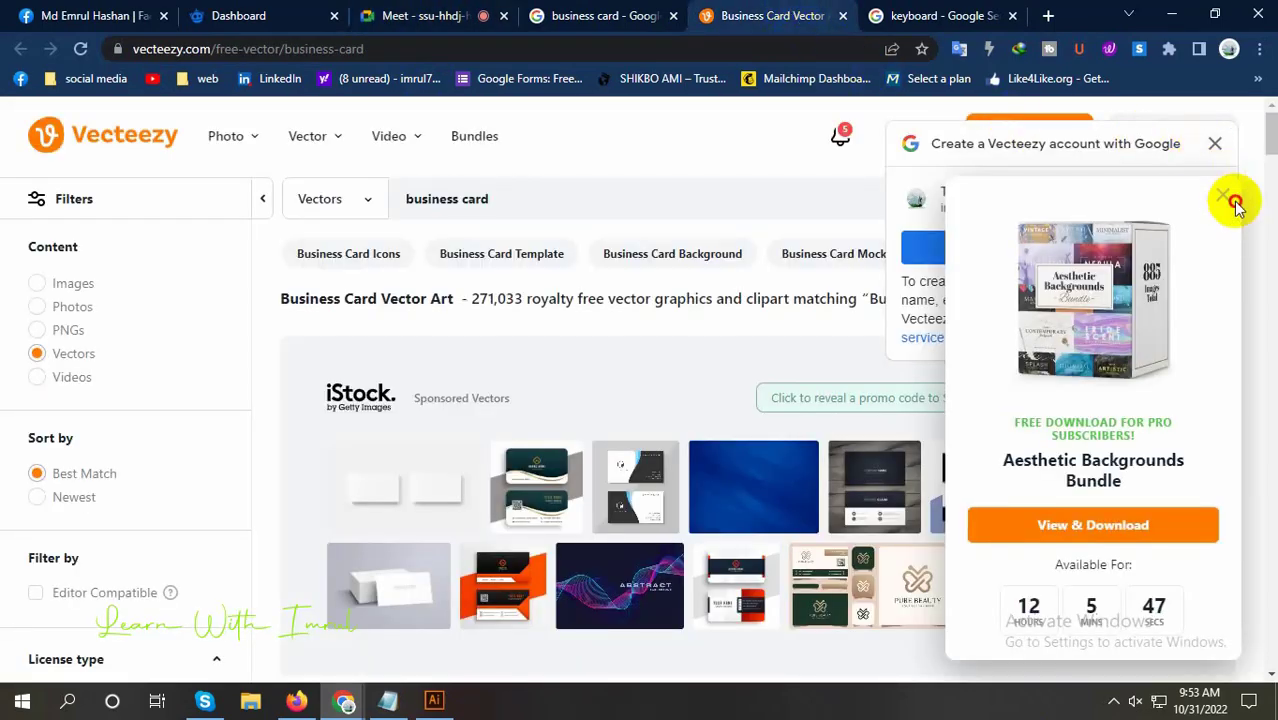
click(1224, 196)
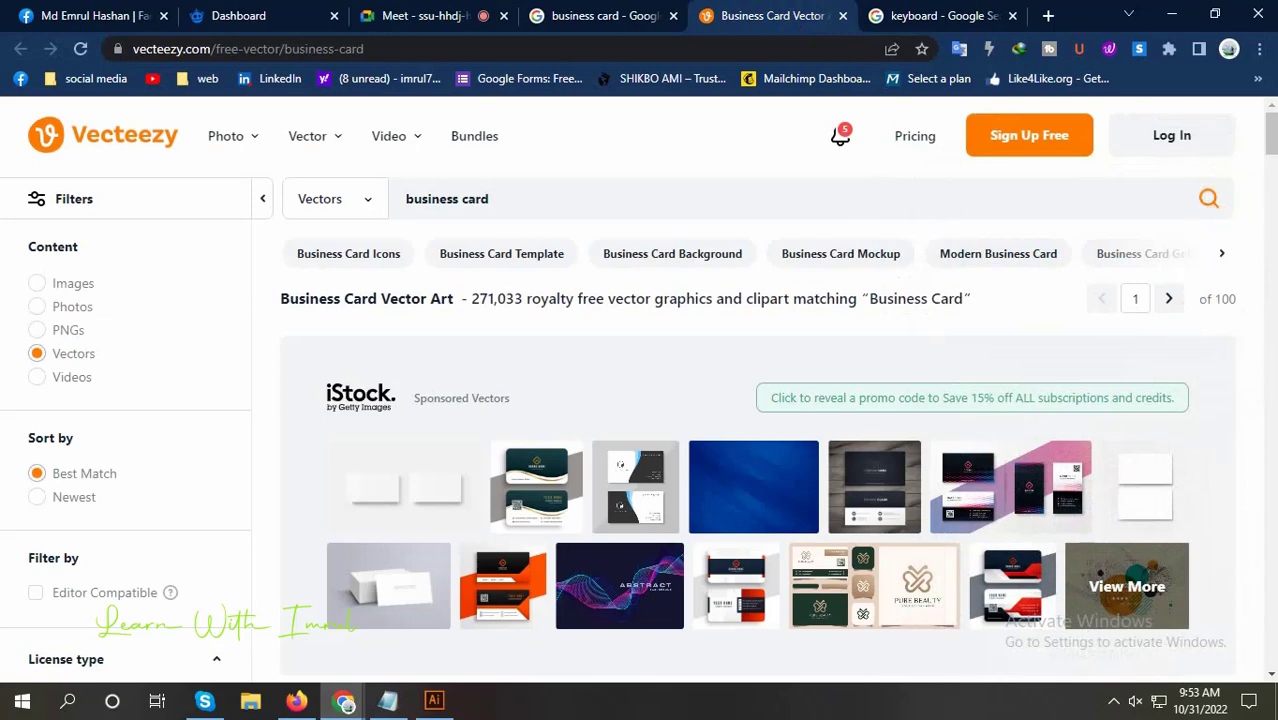
scroll(545, 381, down, 1)
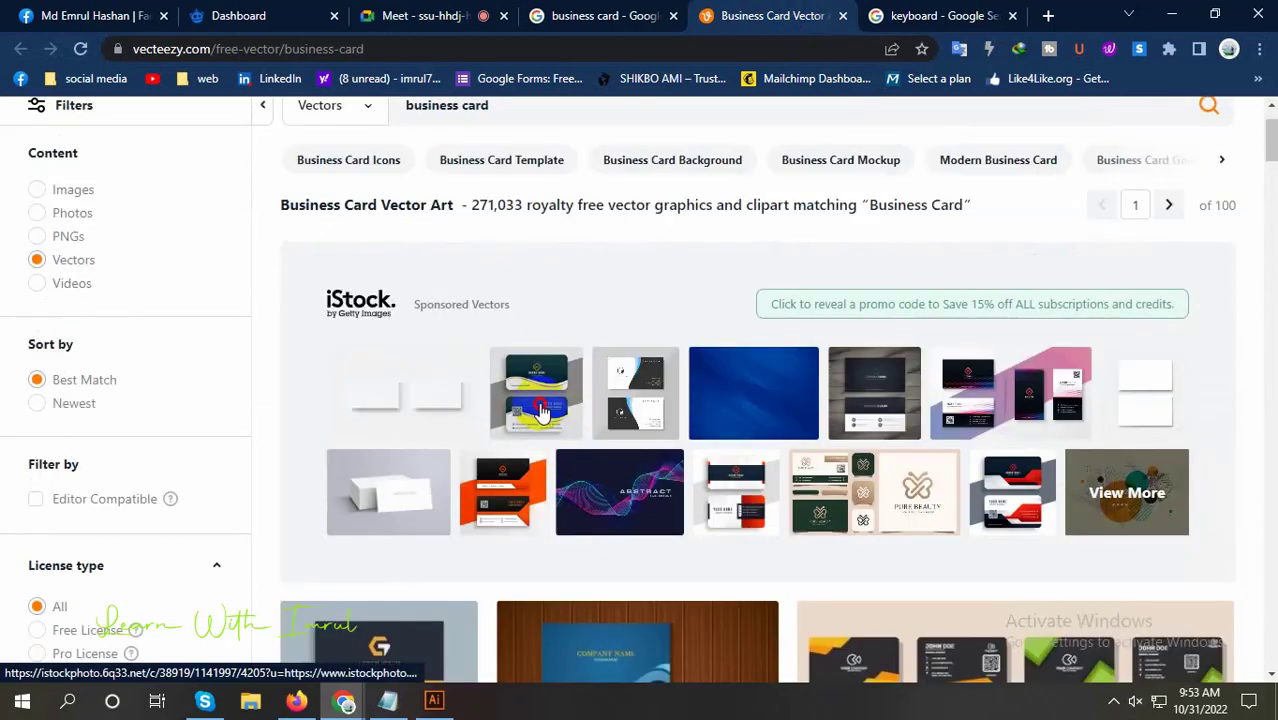
click(541, 411)
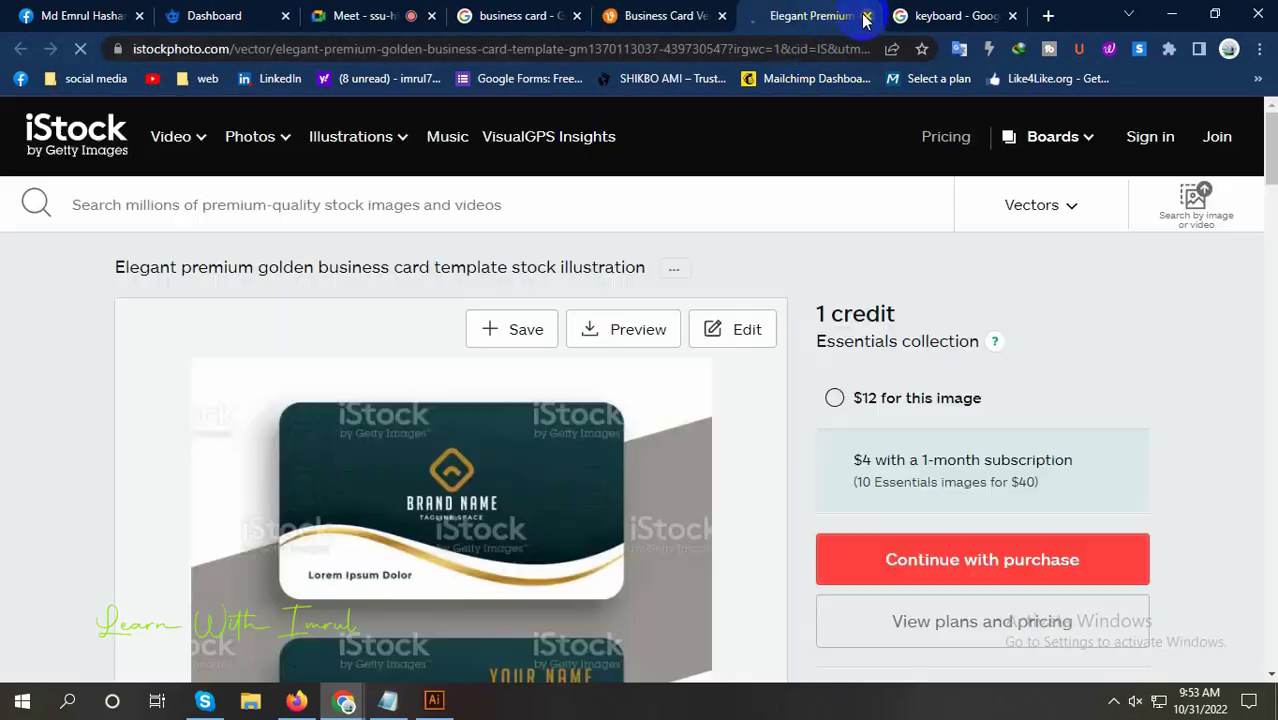
click(866, 16)
click(432, 702)
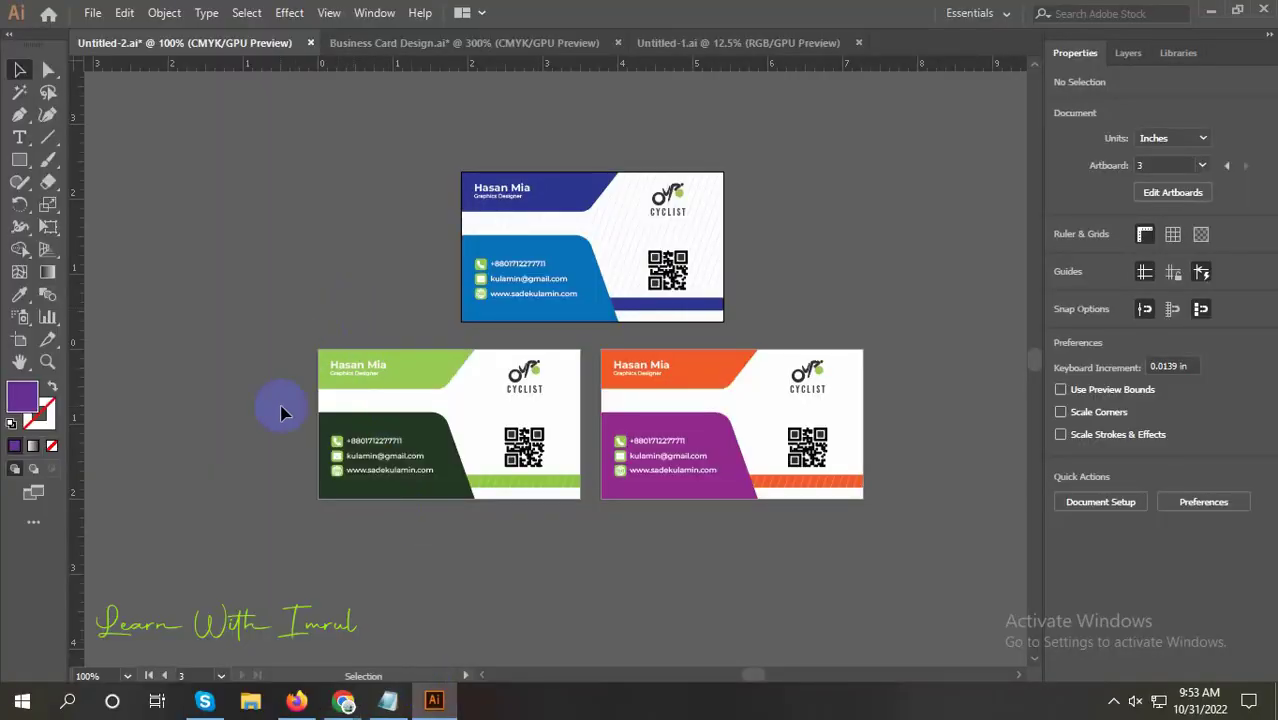
click(344, 368)
key(ctrl+z)
click(295, 366)
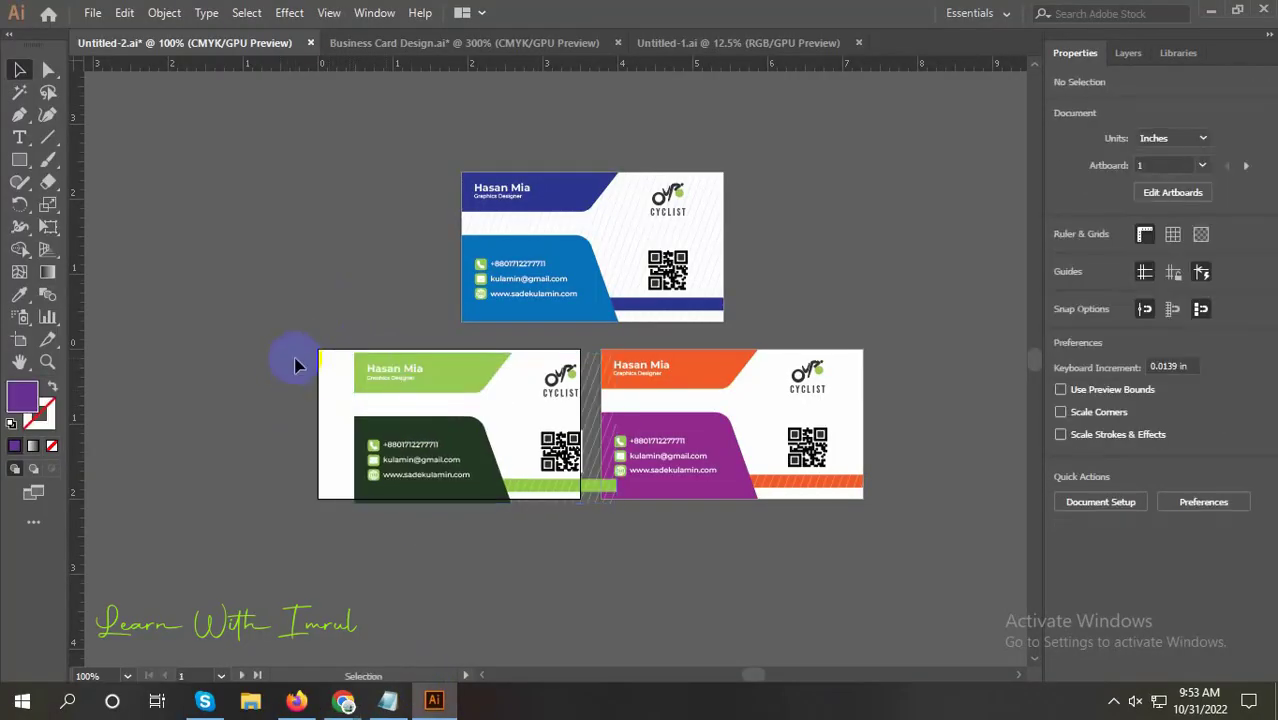
key(ctrl+z)
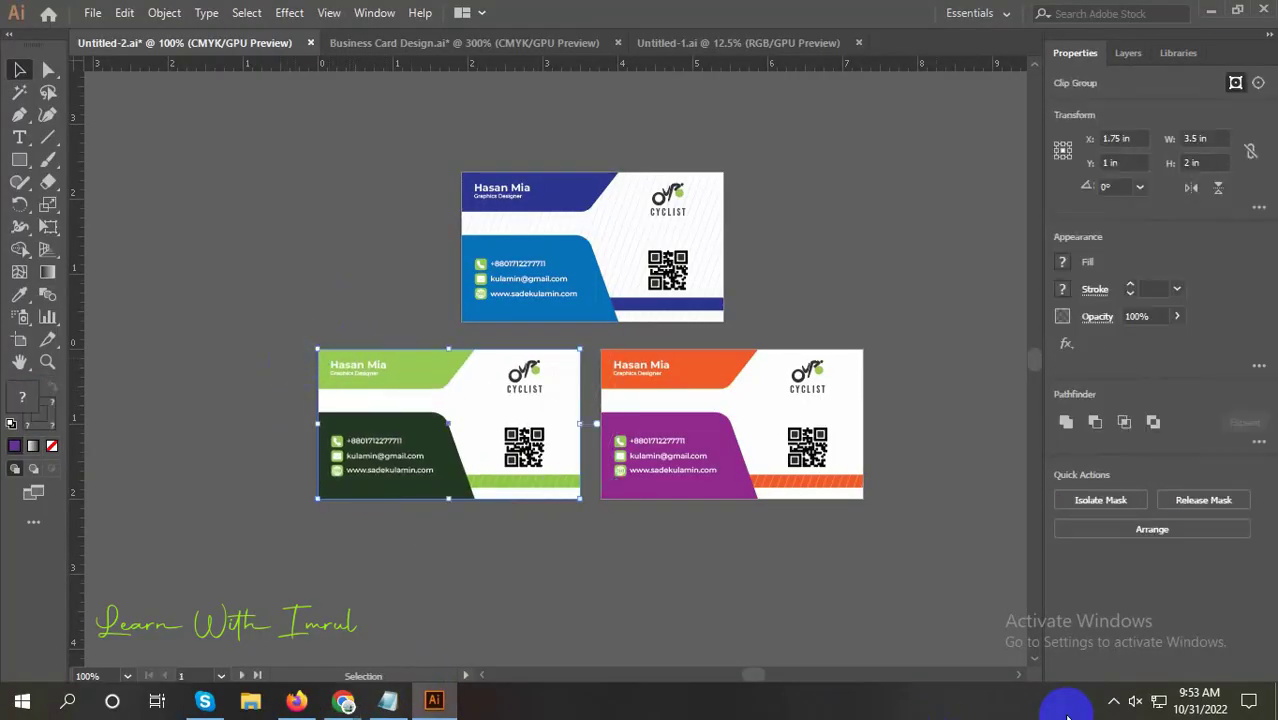
click(752, 302)
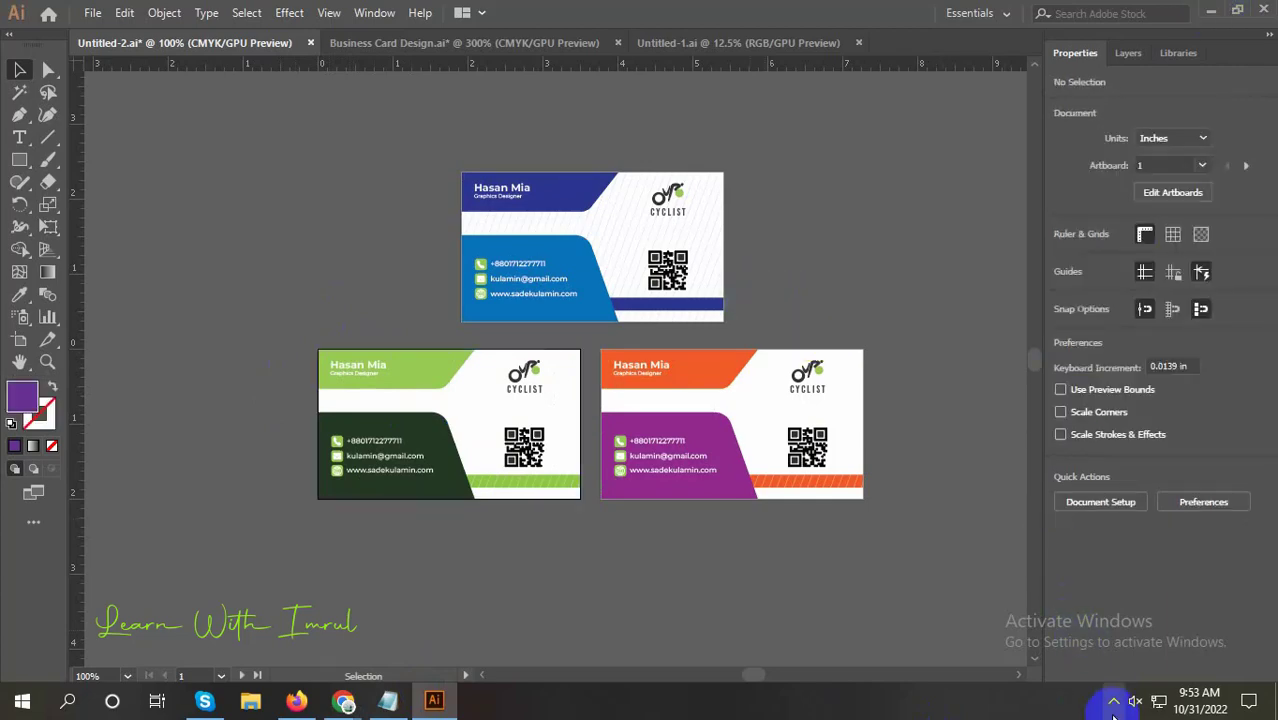